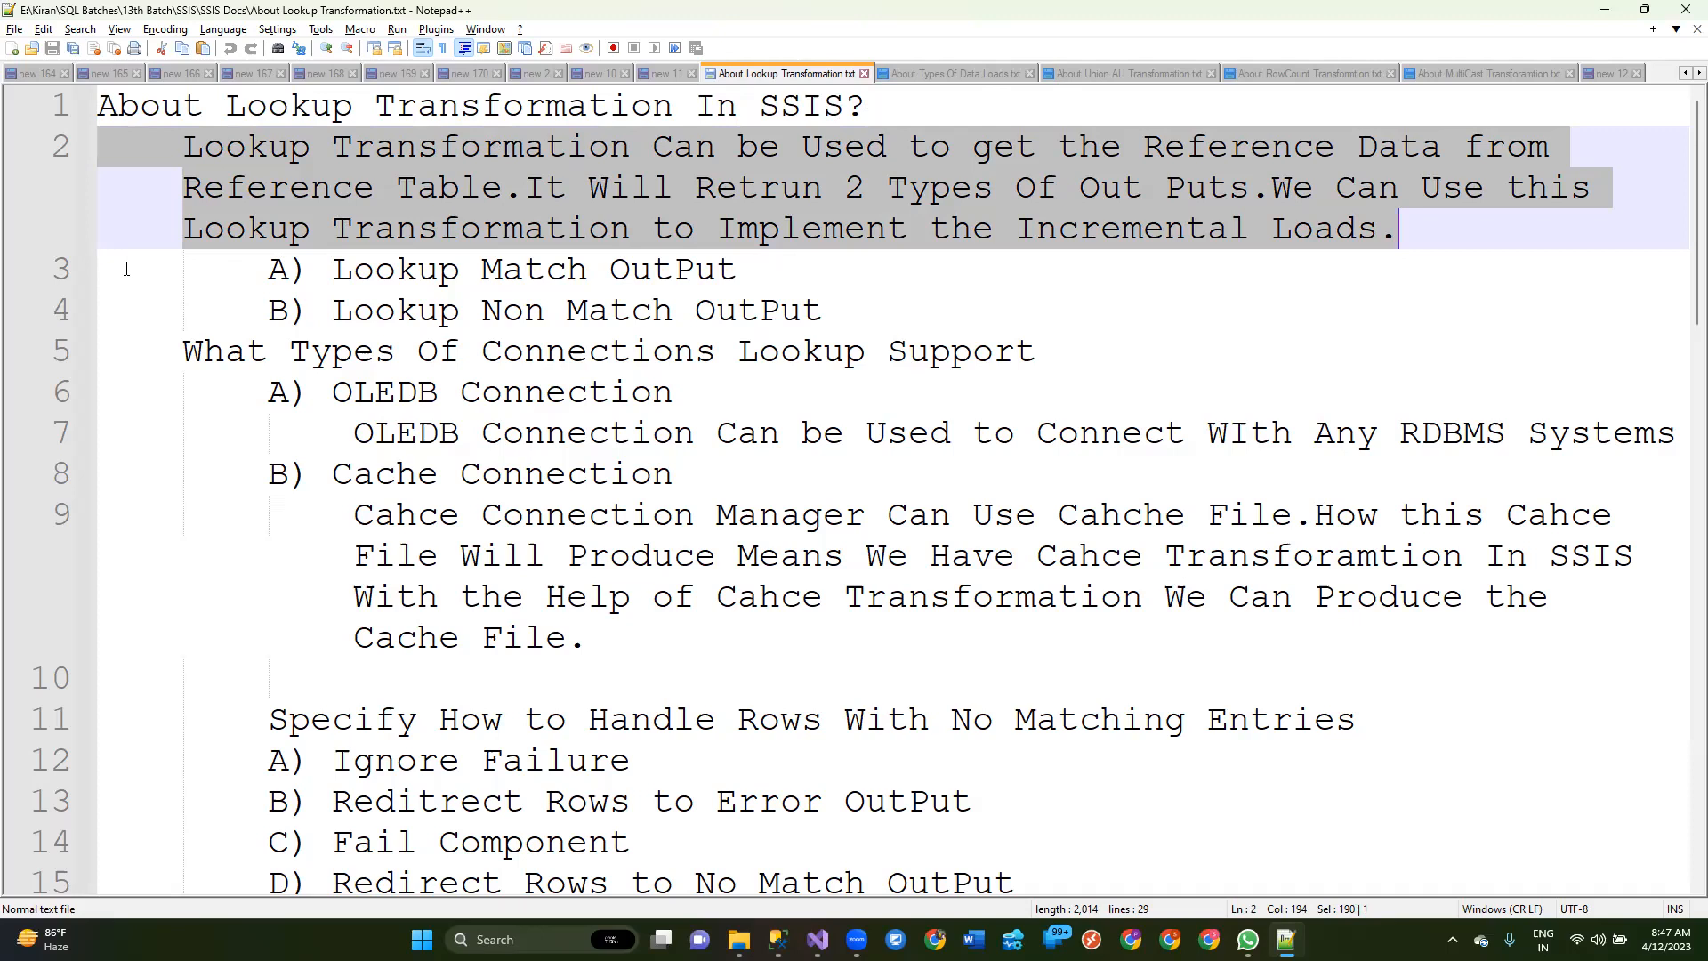
Step: Review the Lookup Transformation notes, highlighting the output types, supported connections, handling of unmatched rows and cache modes heading
left_click_drag(107, 266, 815, 311)
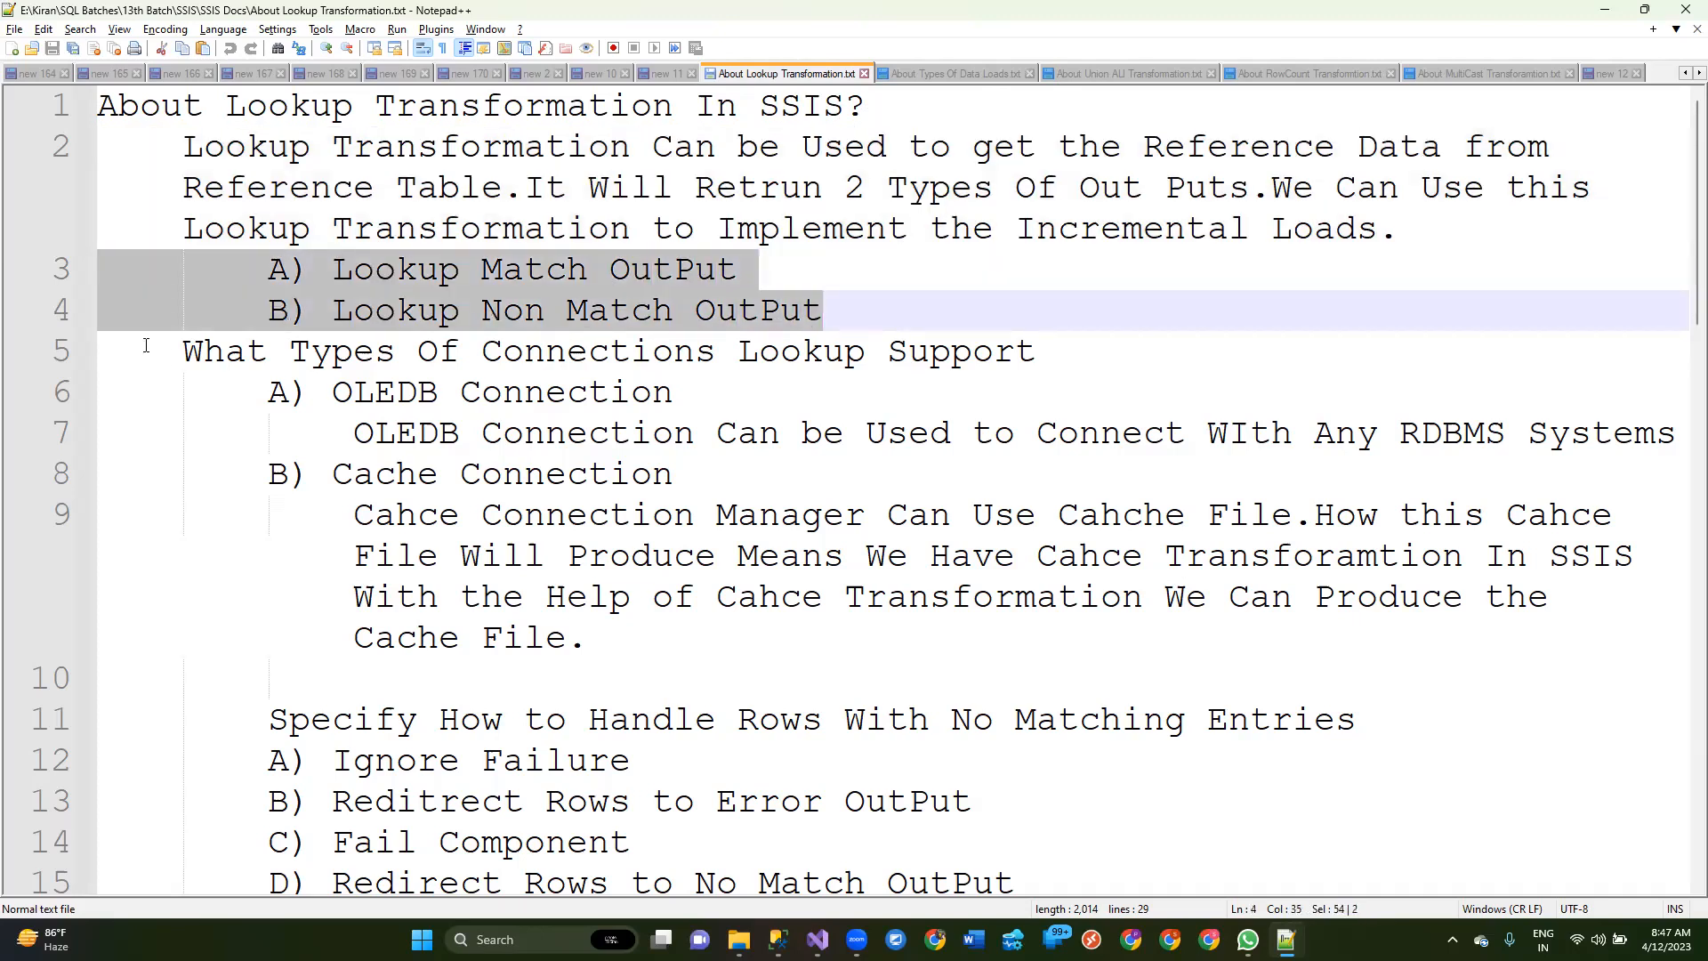
left_click_drag(104, 356, 1129, 404)
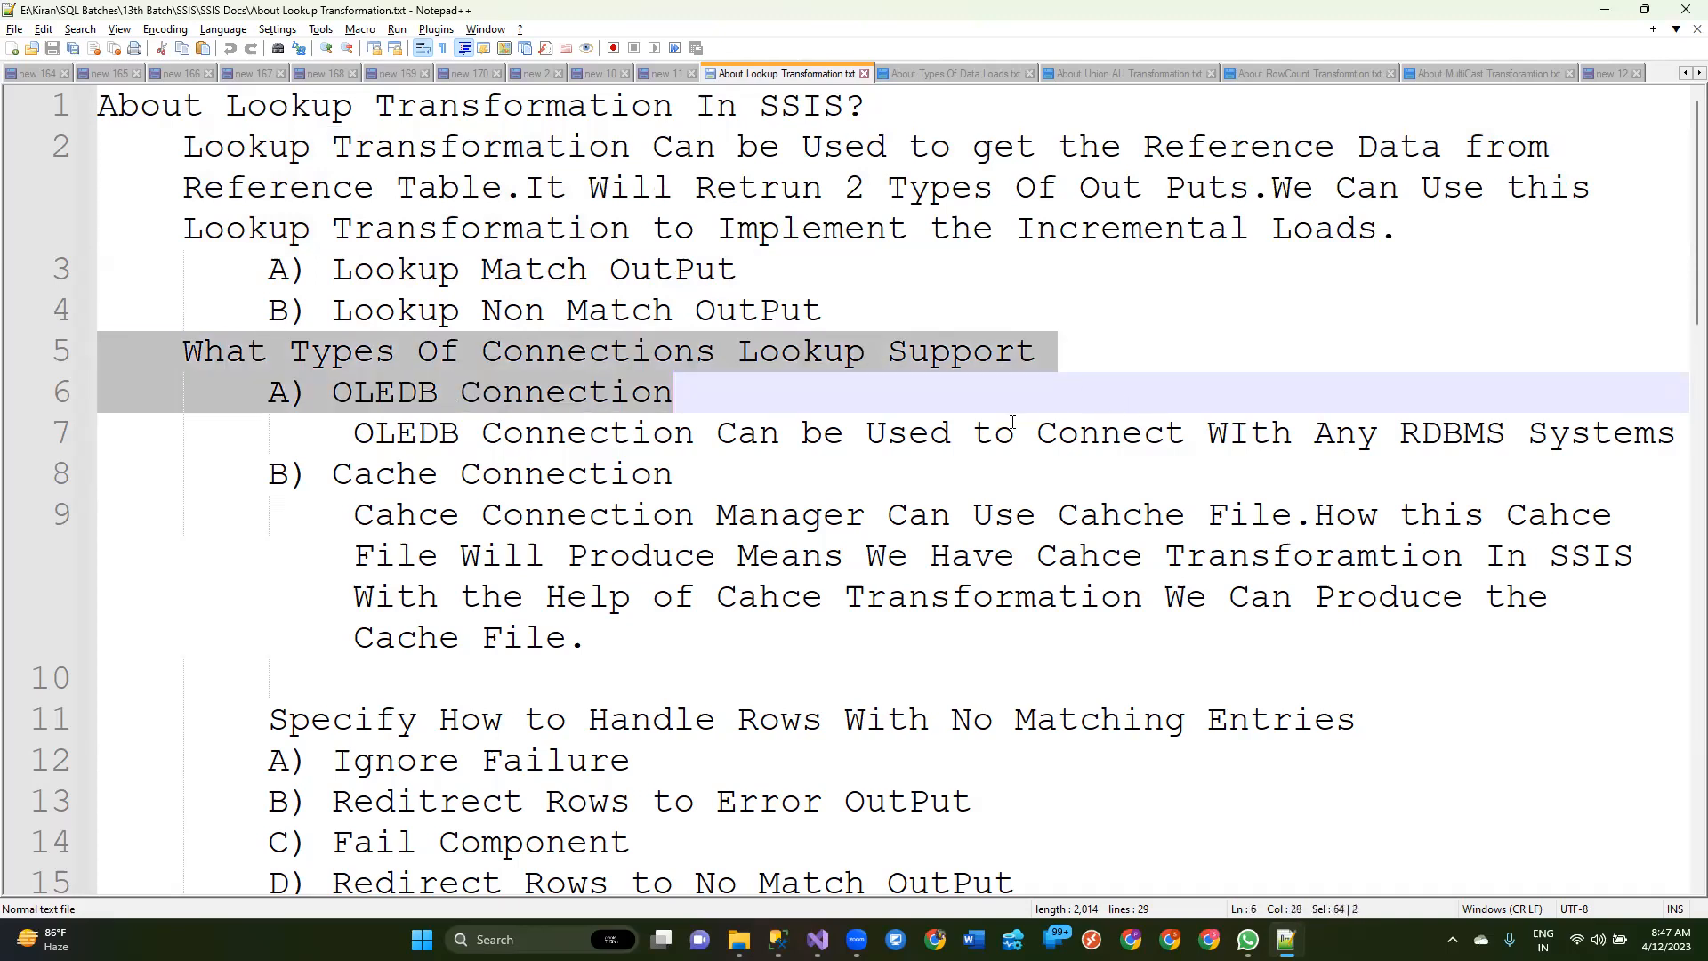
scroll(486, 584, "down", 2)
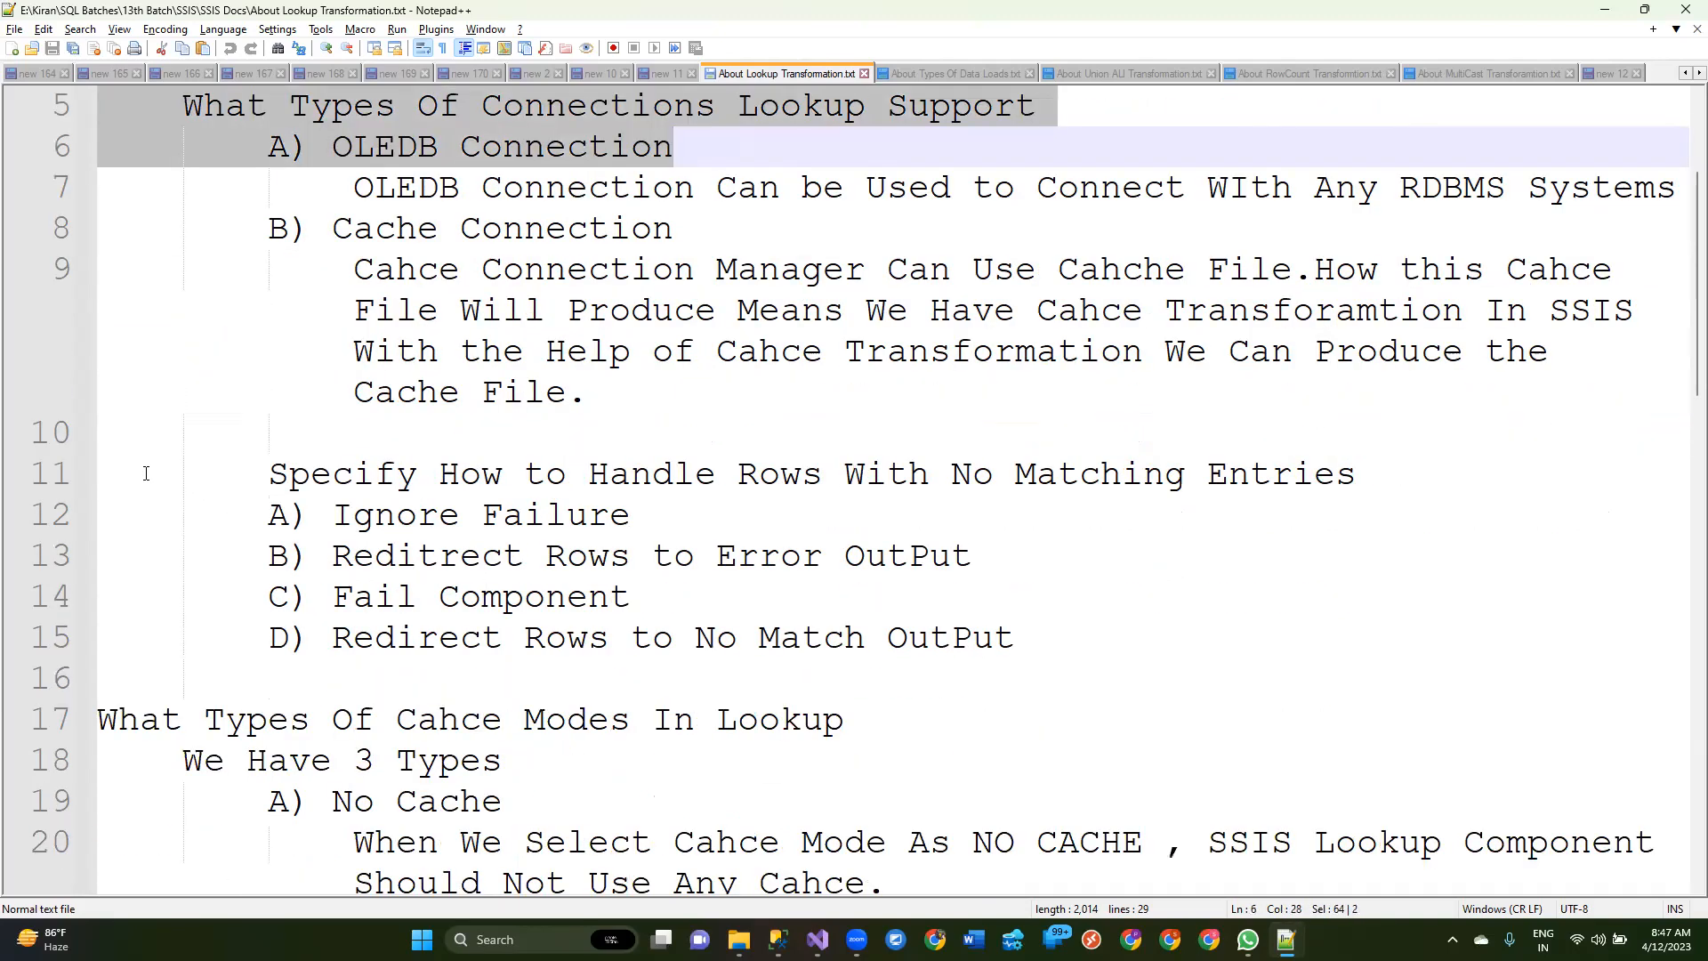
left_click_drag(111, 473, 1101, 644)
scroll(842, 693, "down", 2)
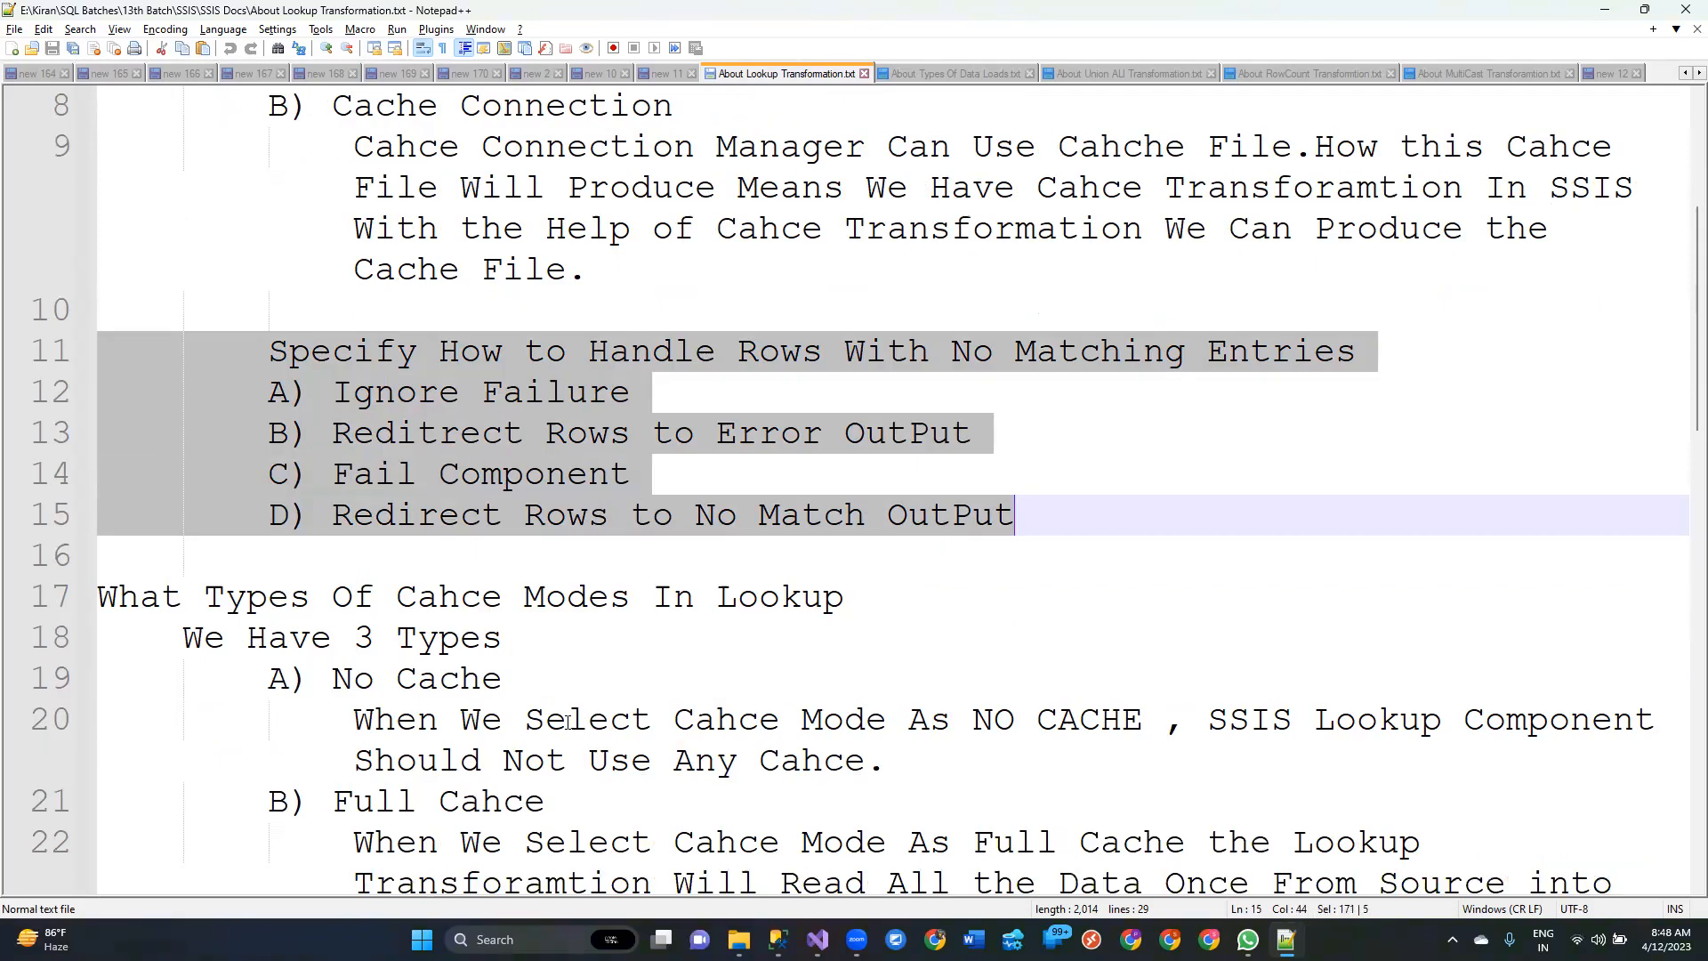
left_click_drag(98, 476, 874, 500)
scroll(874, 500, "down", 6)
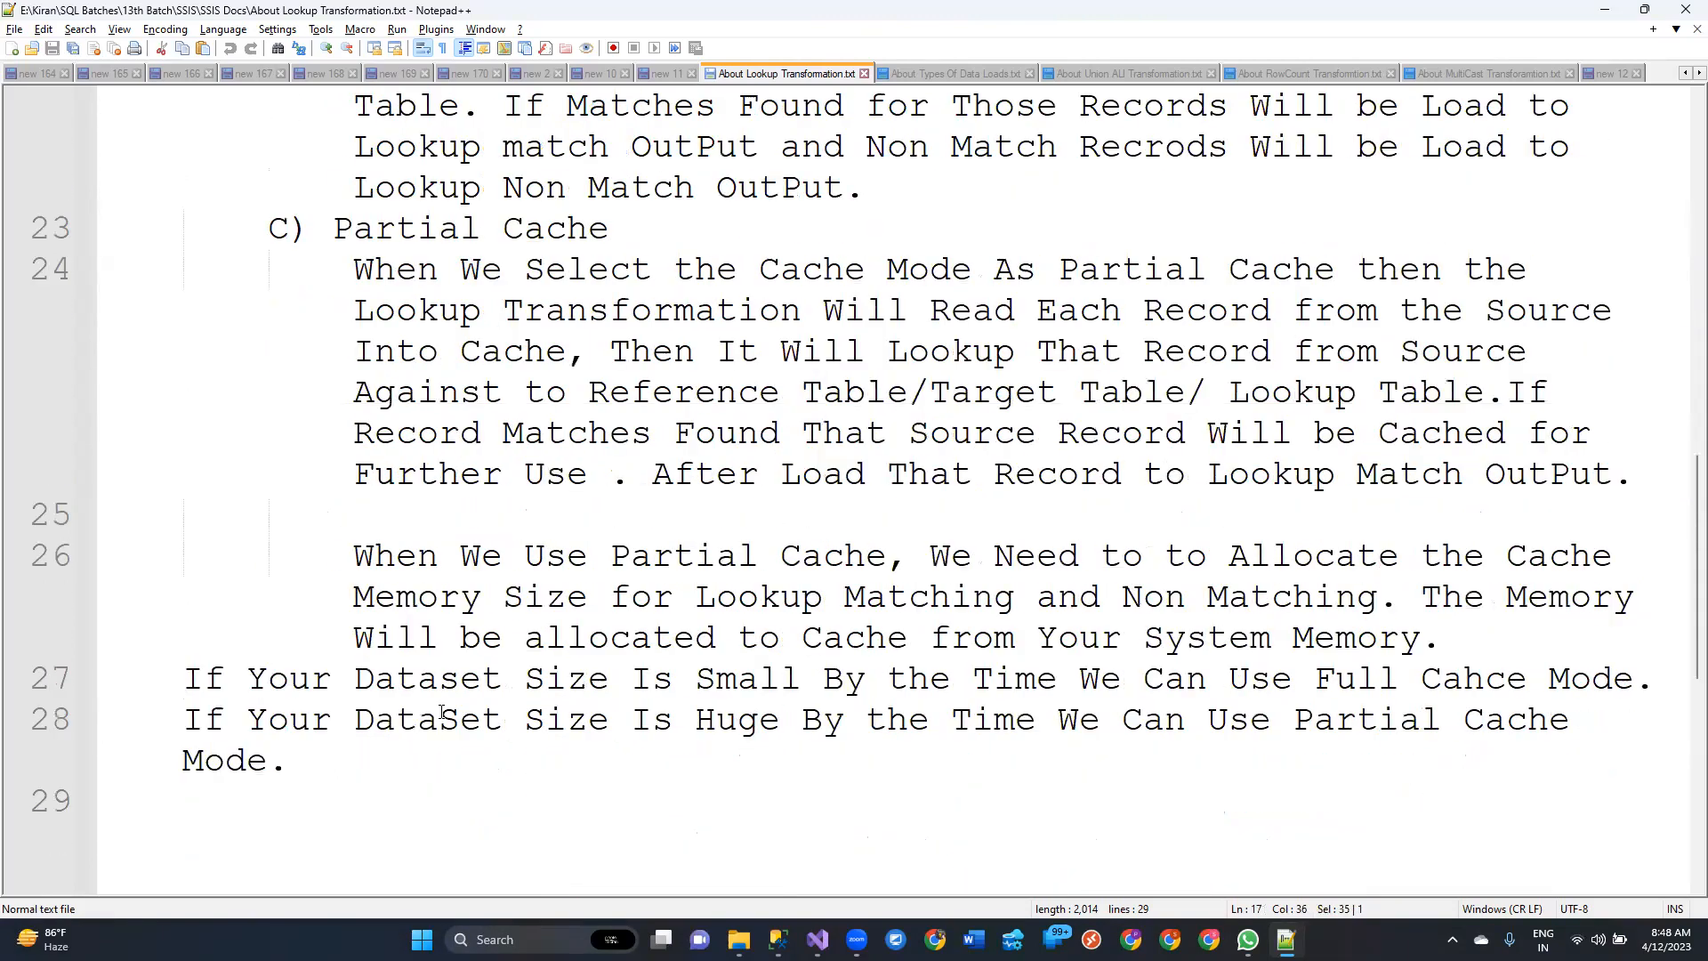
scroll(640, 679, "up", 1)
scroll(640, 679, "up", 8)
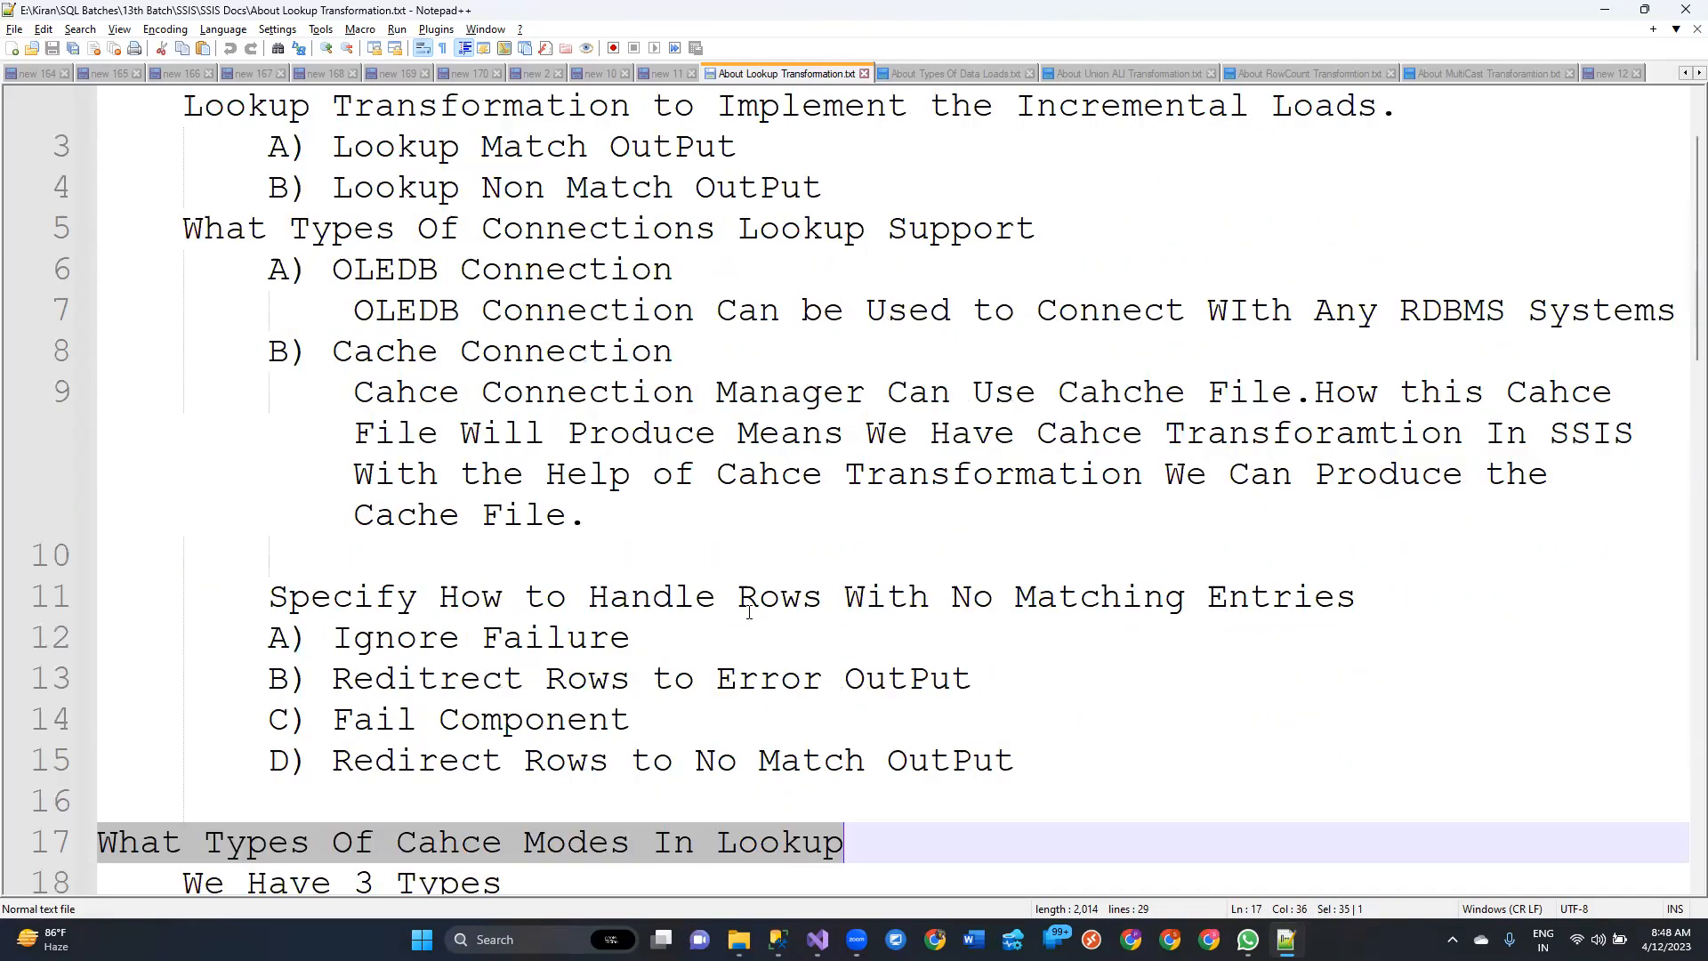
scroll(750, 612, "up", 1)
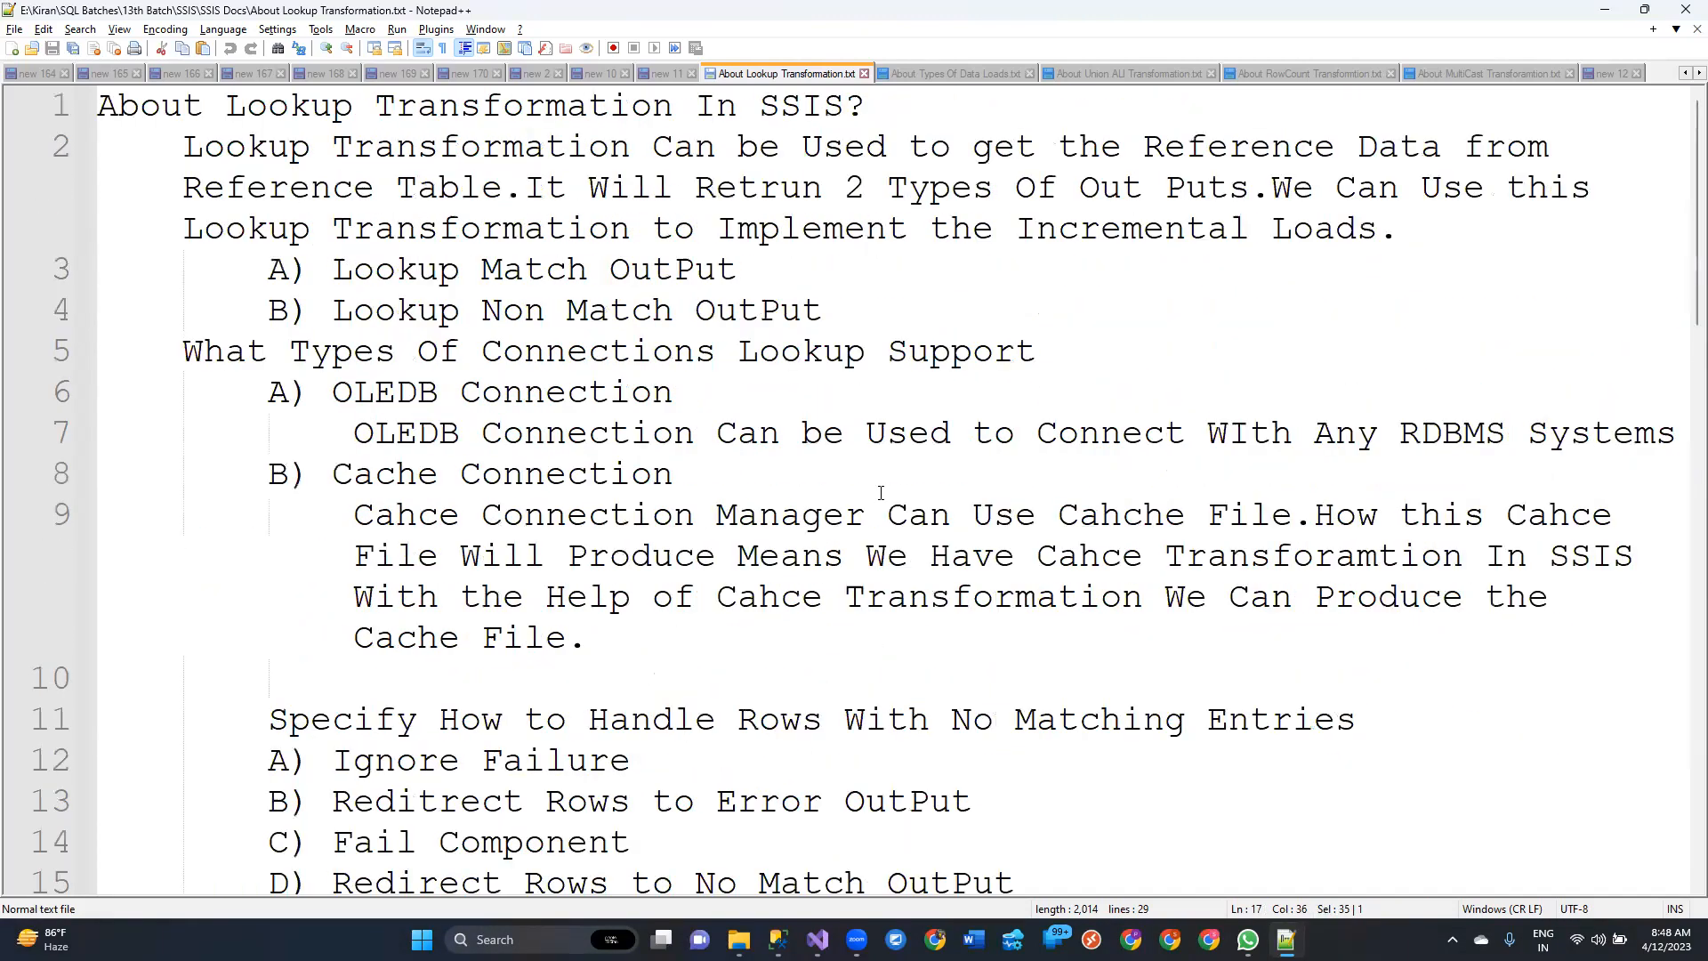
Step: Examine the Lookup Transformation definition, highlighting the reference table, the 2 types of outputs and the incremental loads wording
left_click(103, 99)
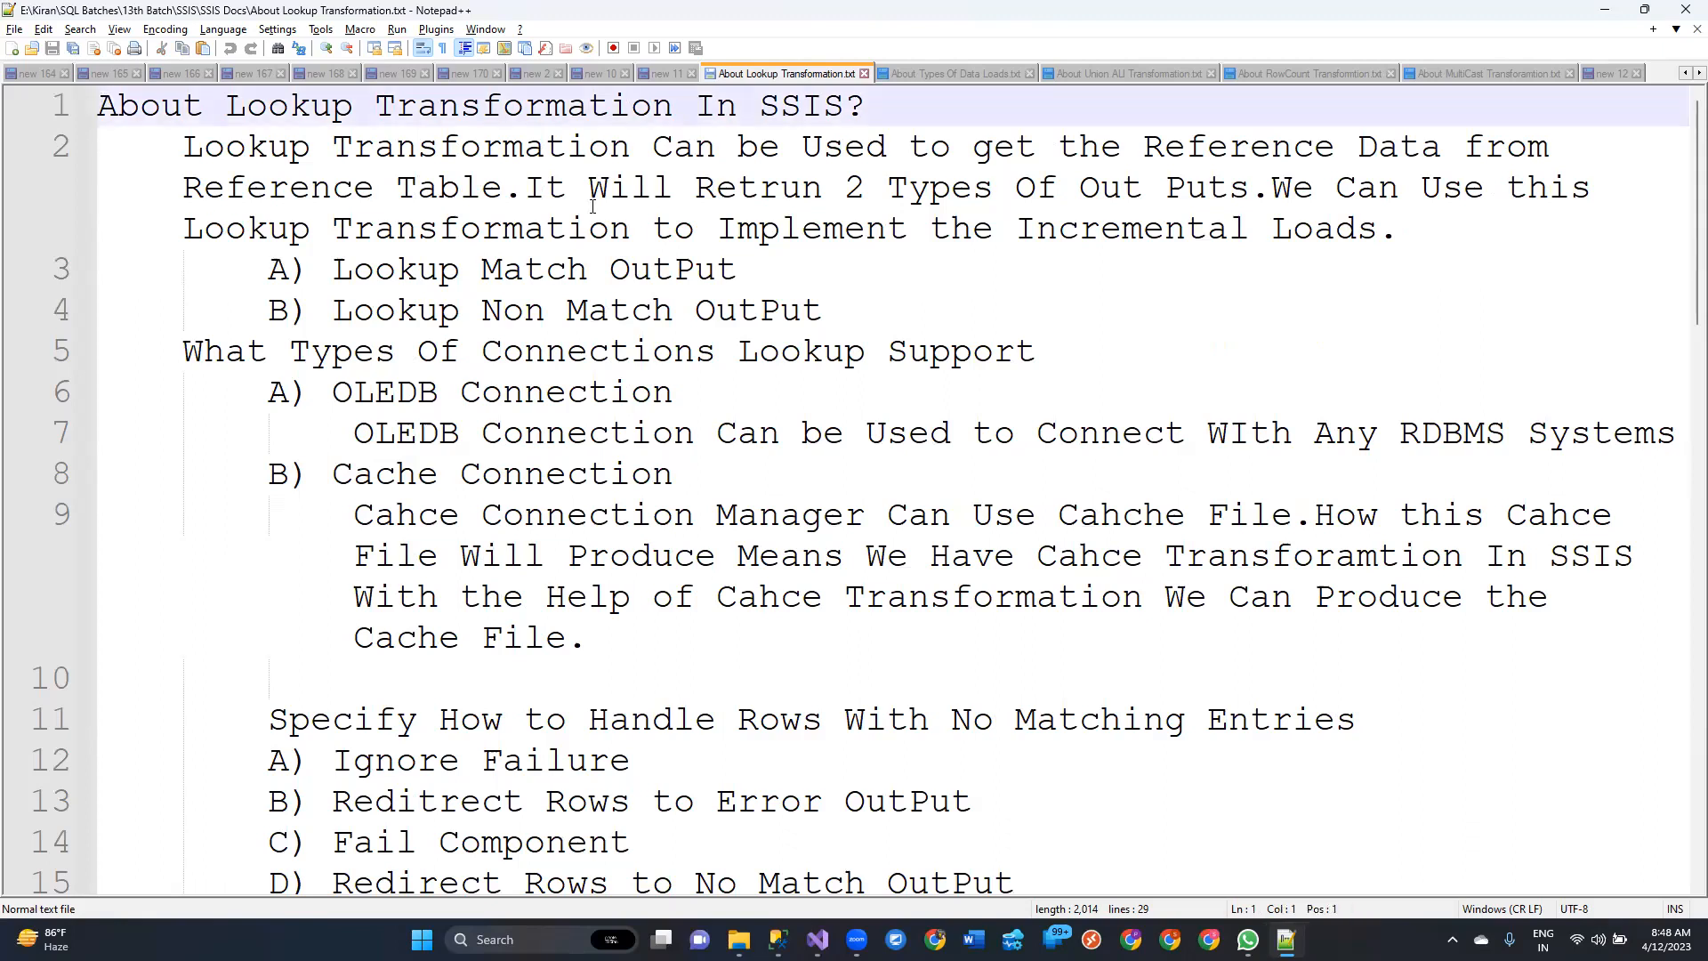
double_click(916, 145)
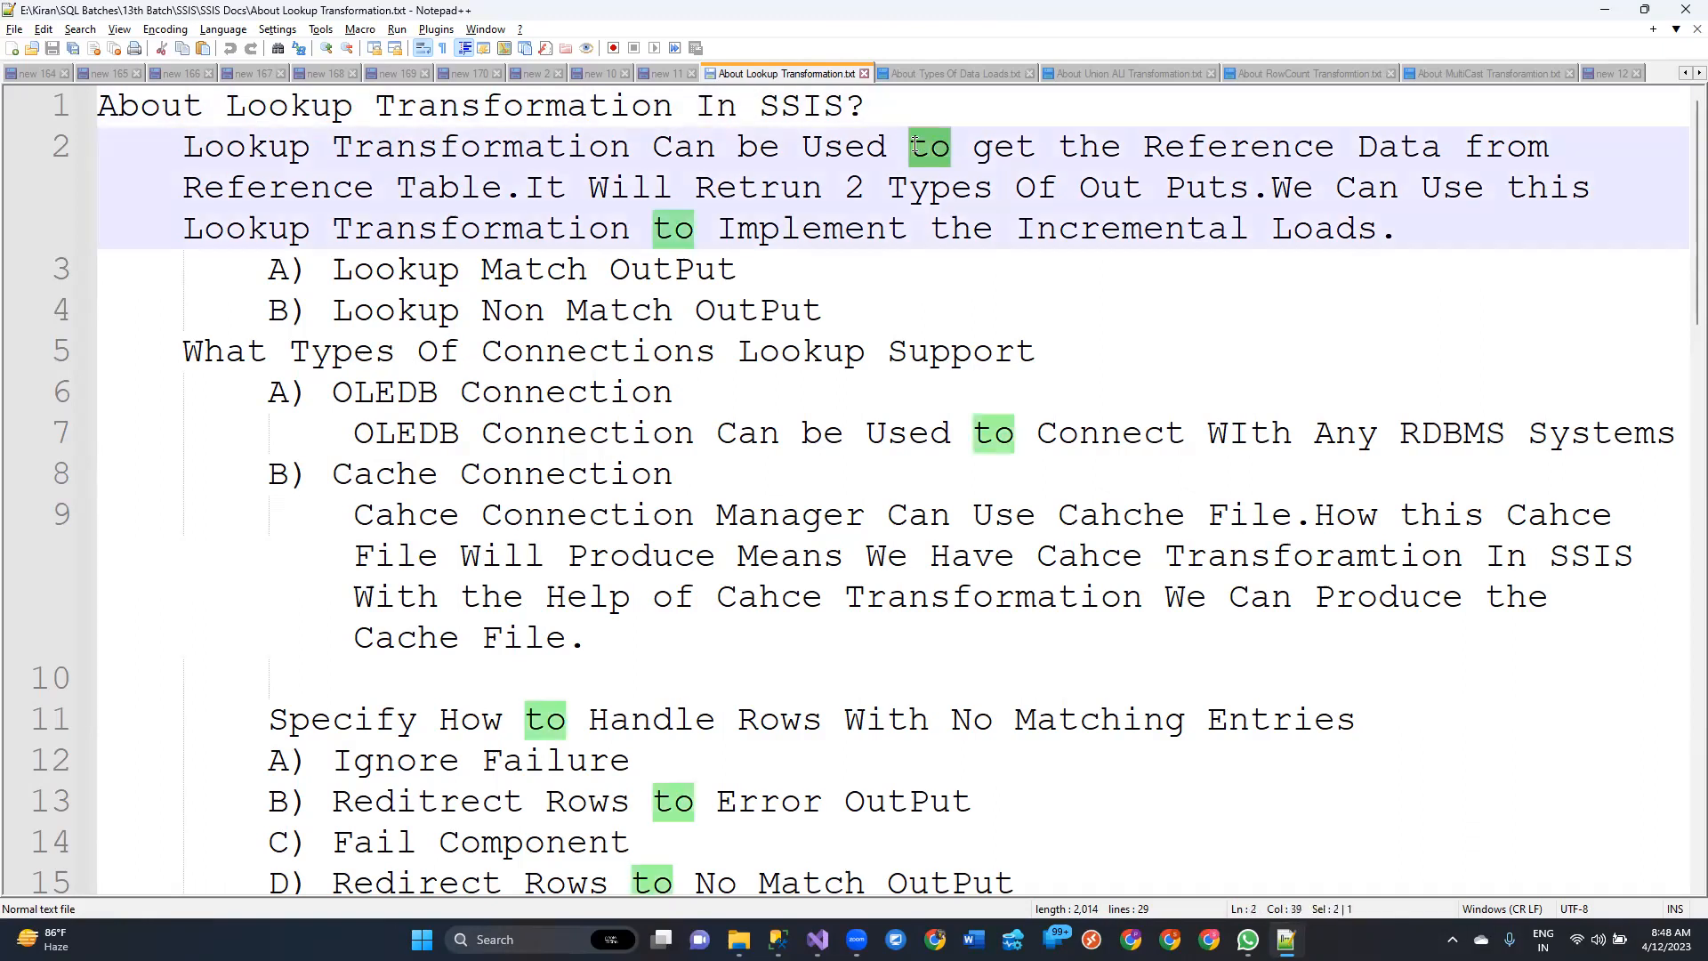
left_click(1297, 140)
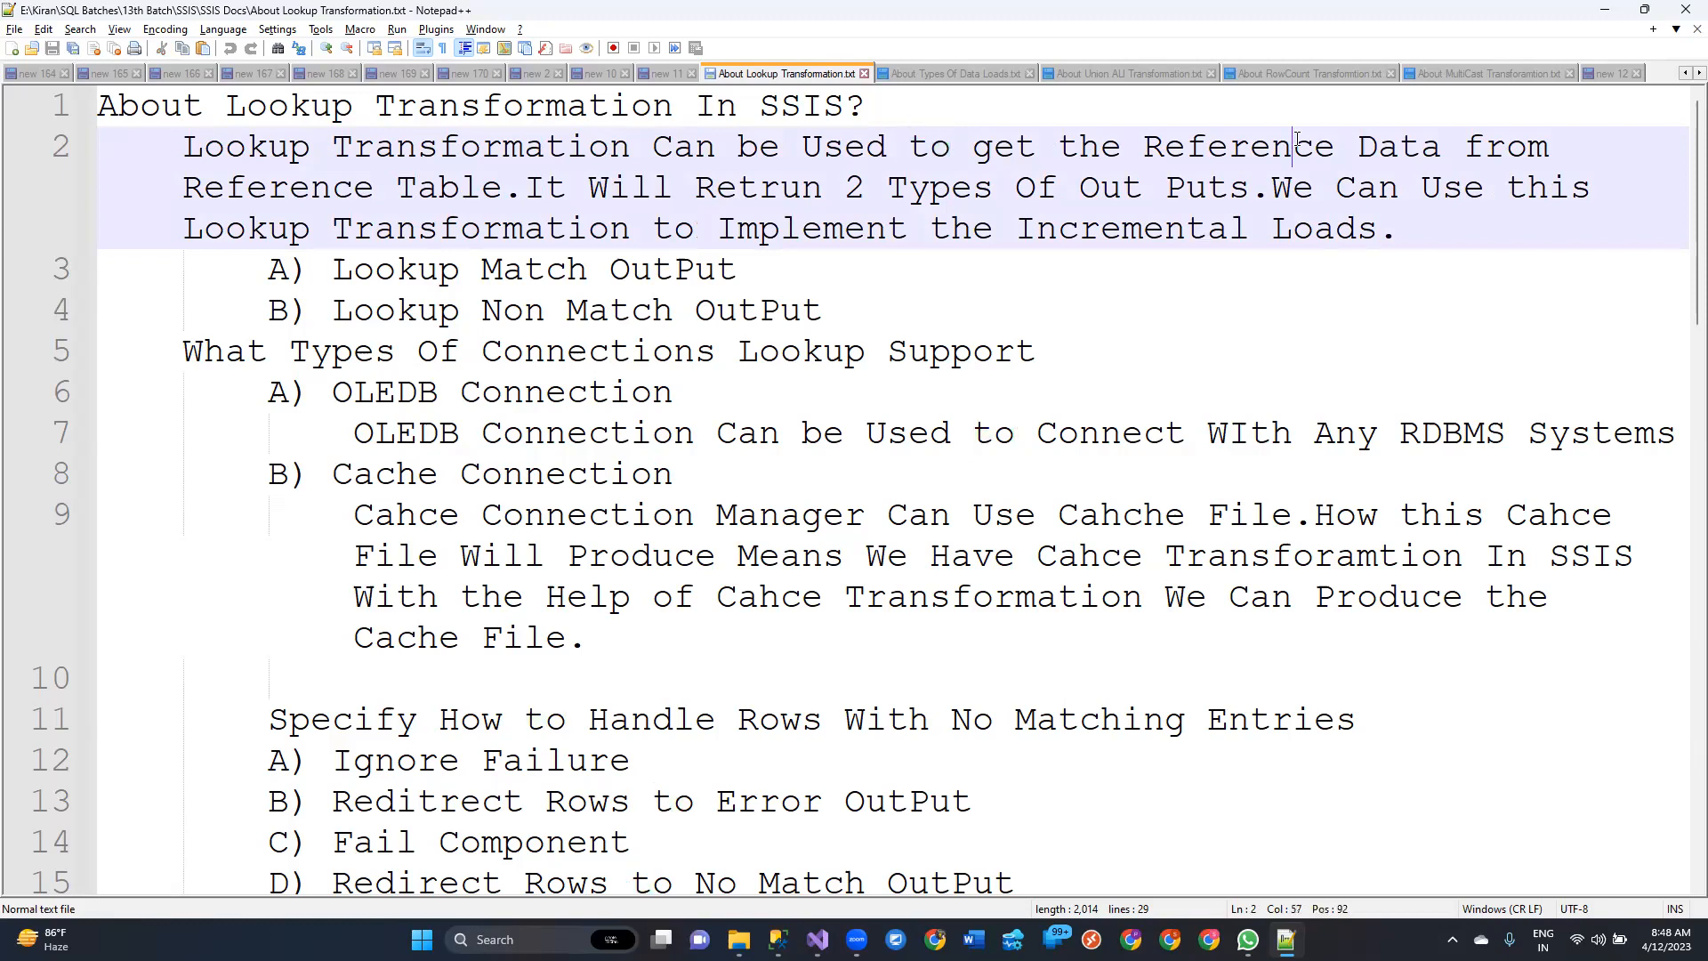
left_click_drag(396, 187, 439, 186)
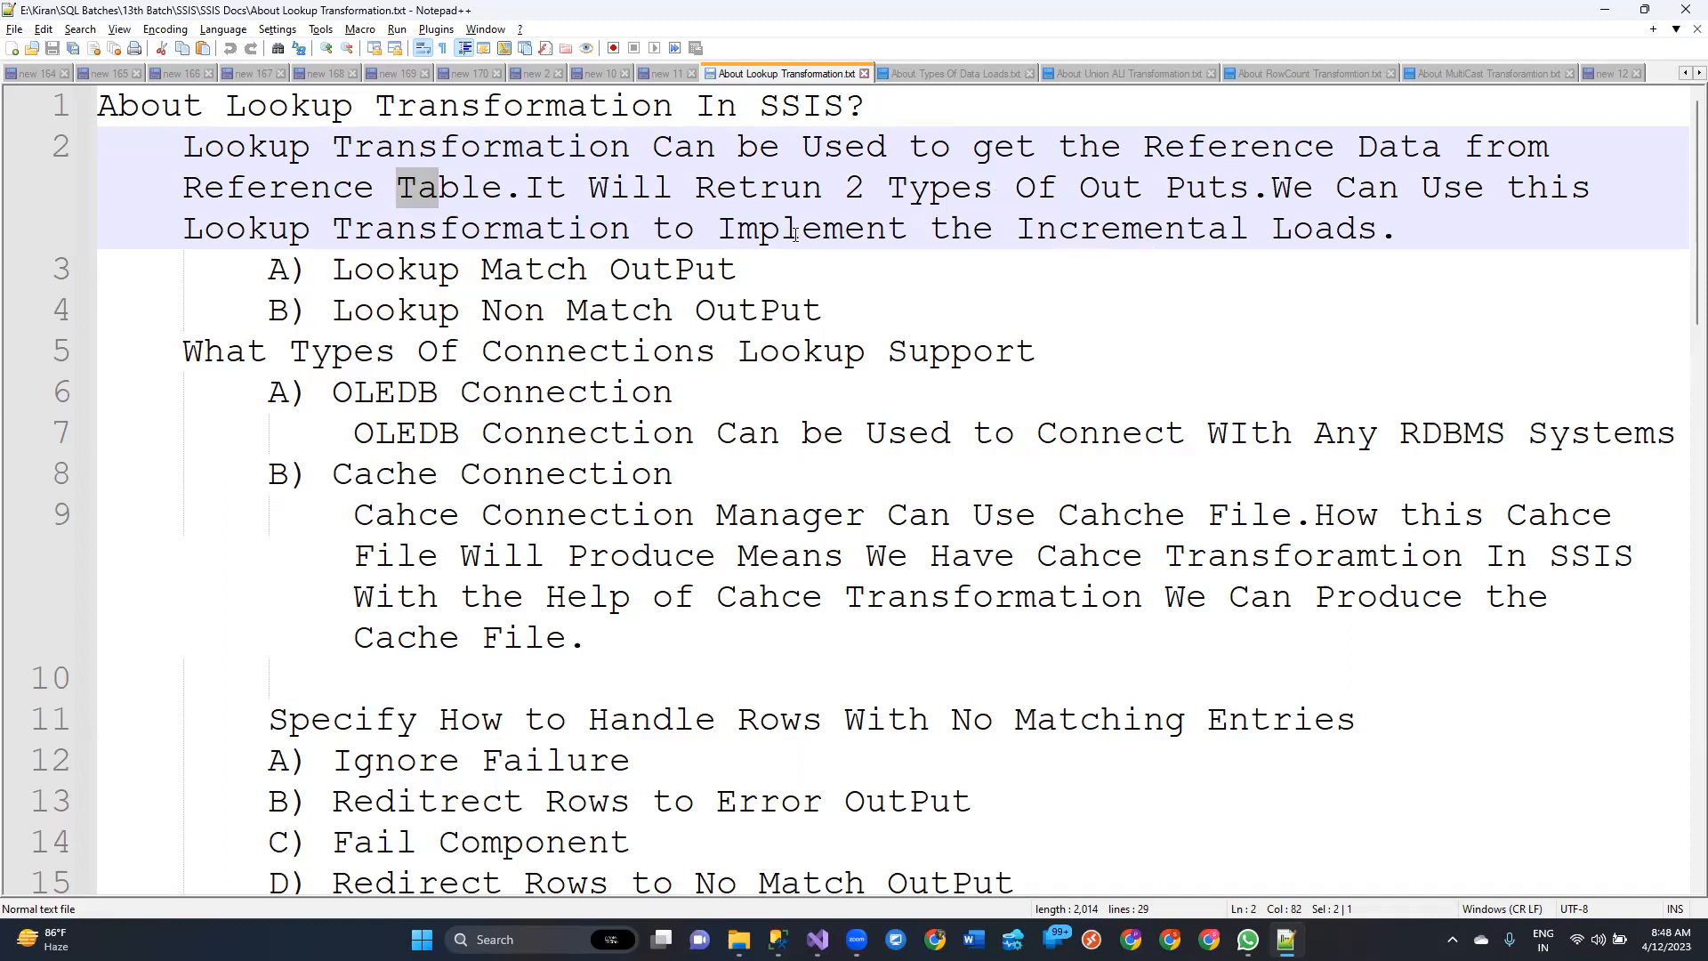
double_click(929, 188)
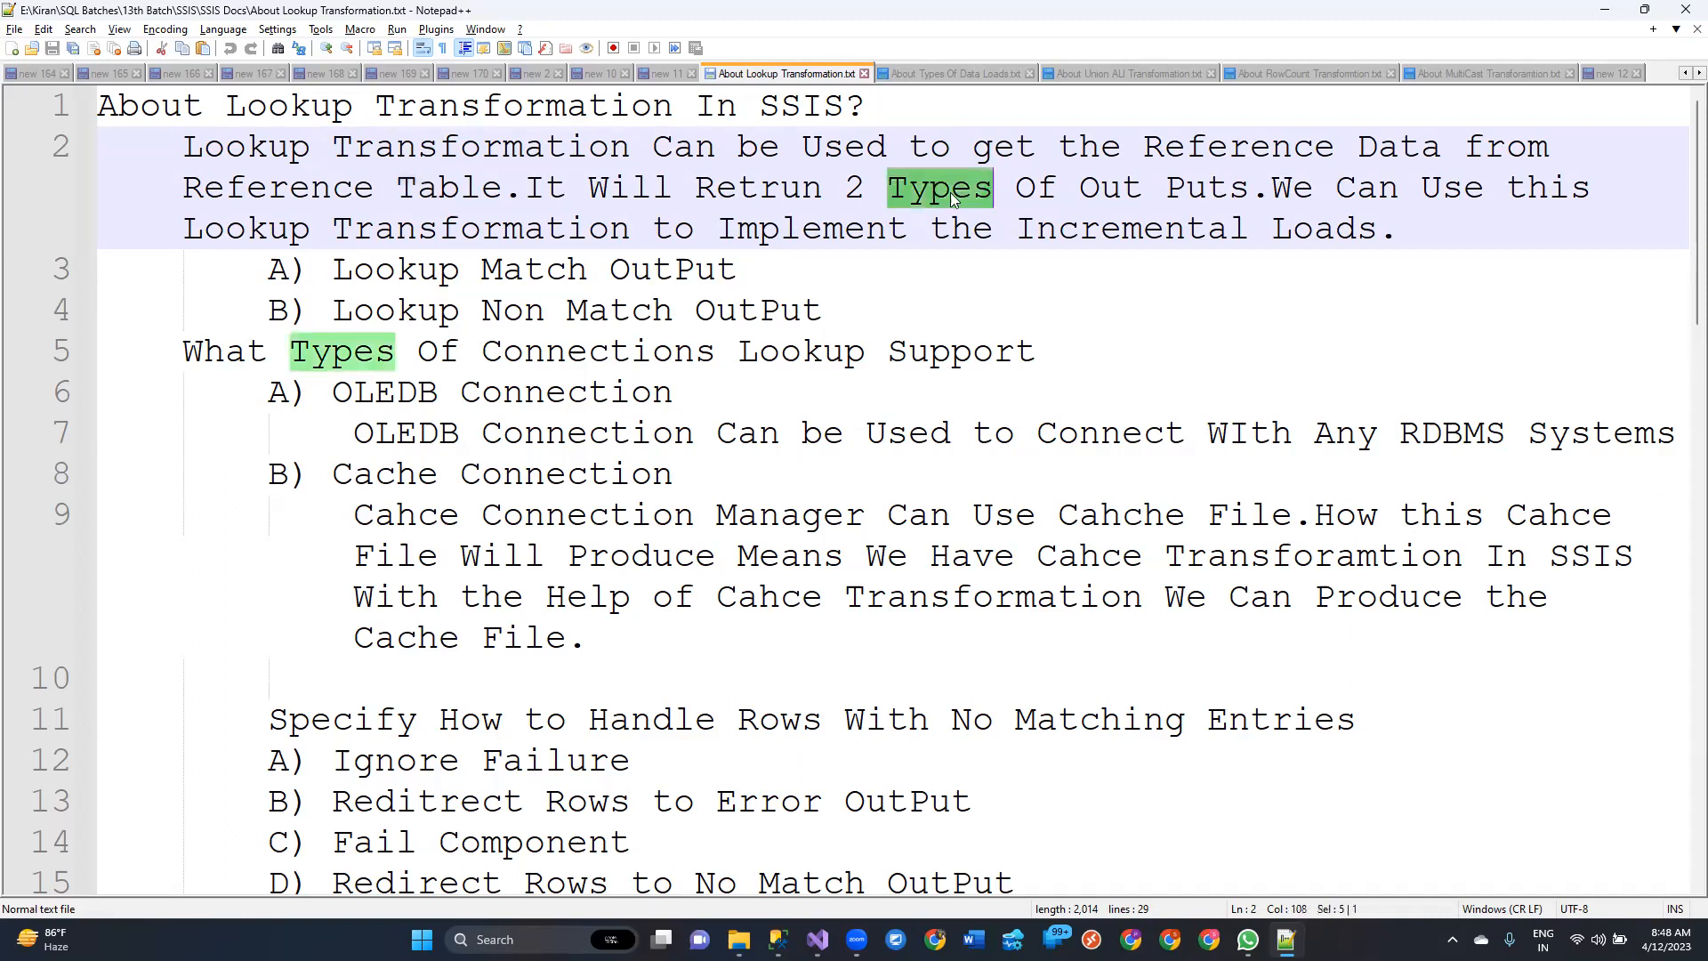
left_click_drag(1249, 191, 526, 182)
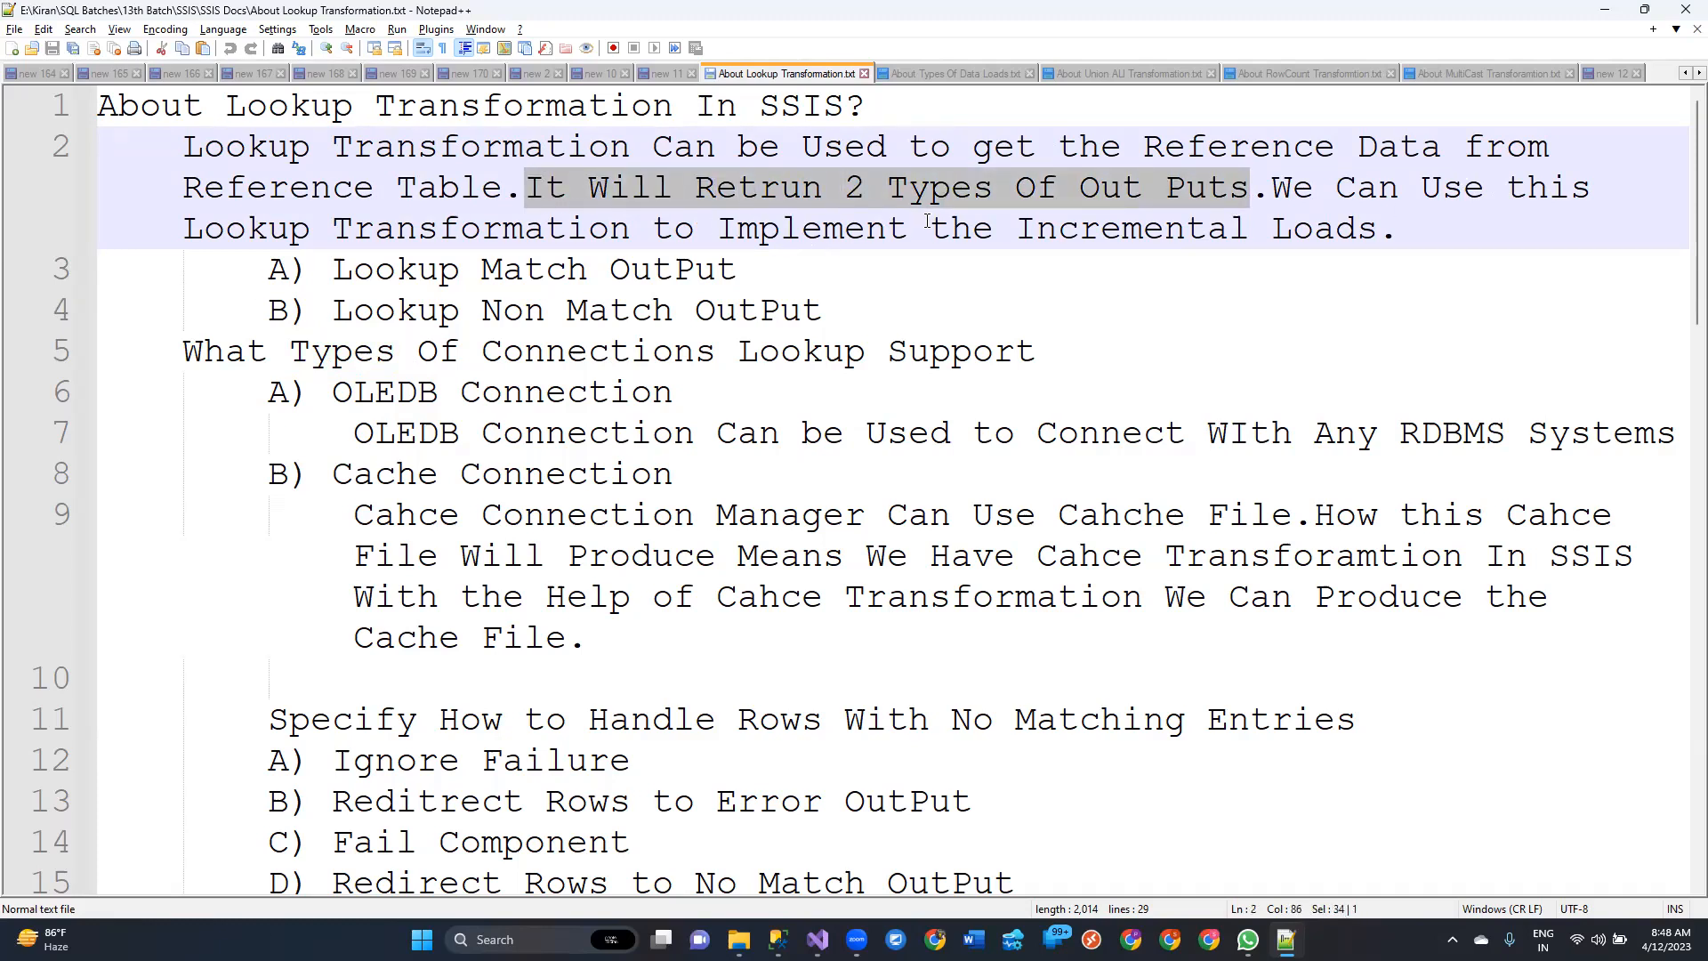
left_click_drag(924, 230, 1400, 228)
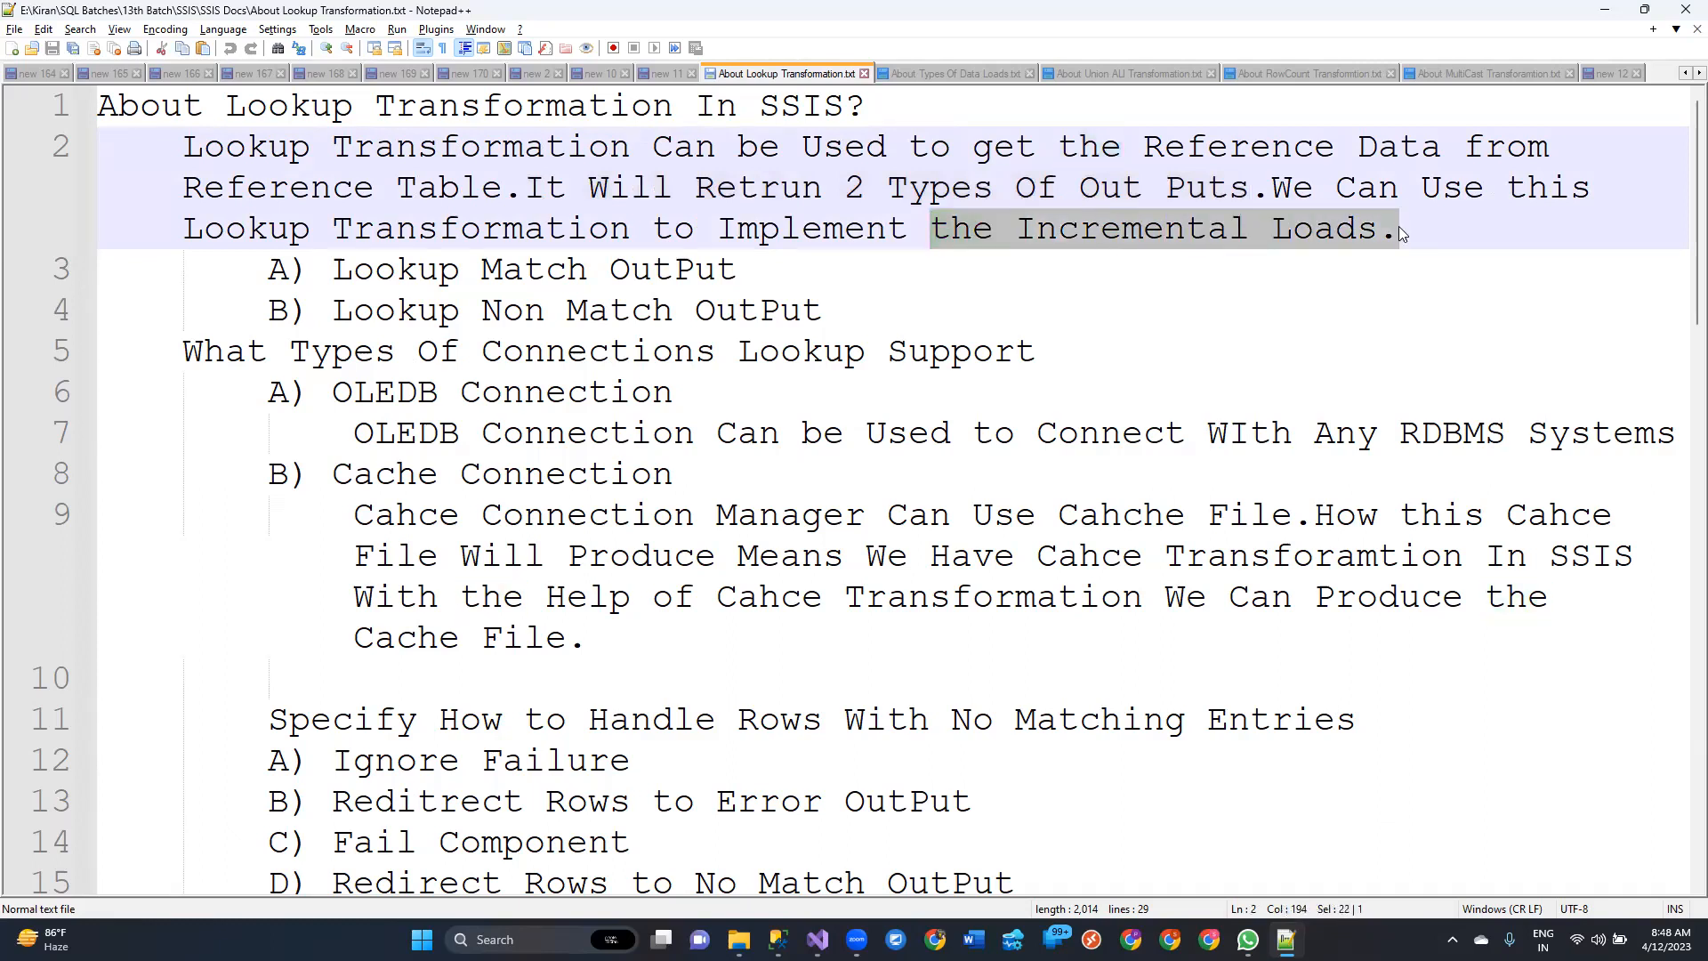
double_click(1094, 234)
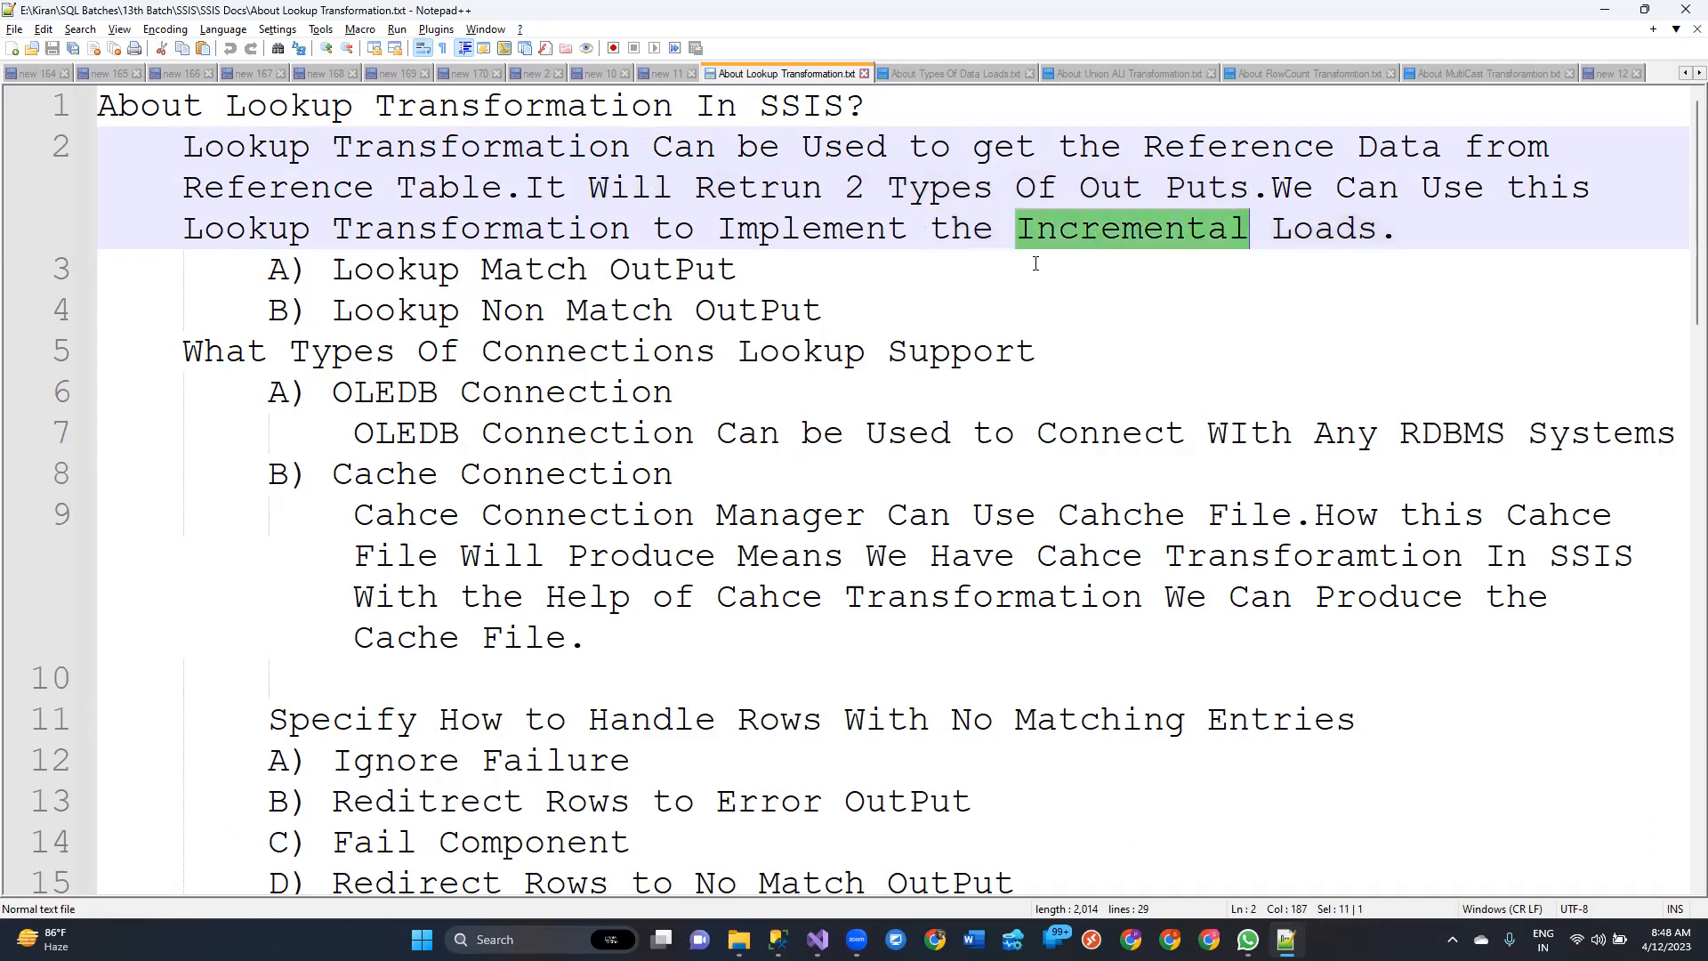
Step: Open the About Types Of Data Loads notes and highlight the title, the definition, and the Full Load and Delta Load headings
left_click(977, 73)
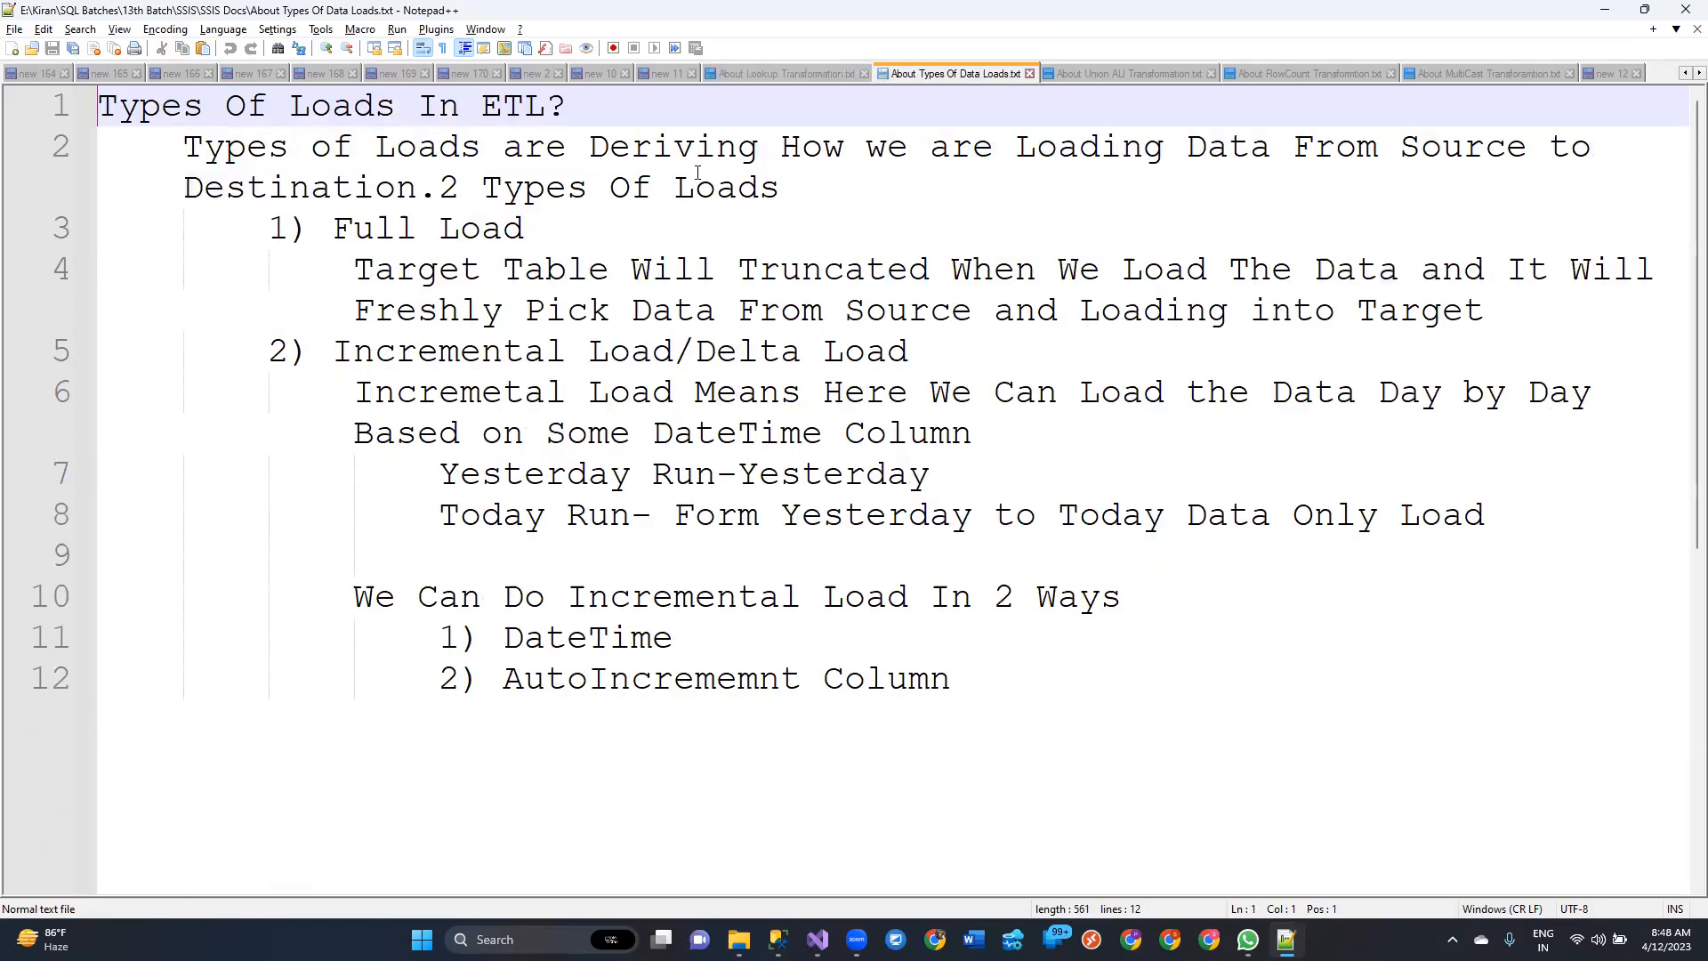
left_click_drag(567, 107, 87, 112)
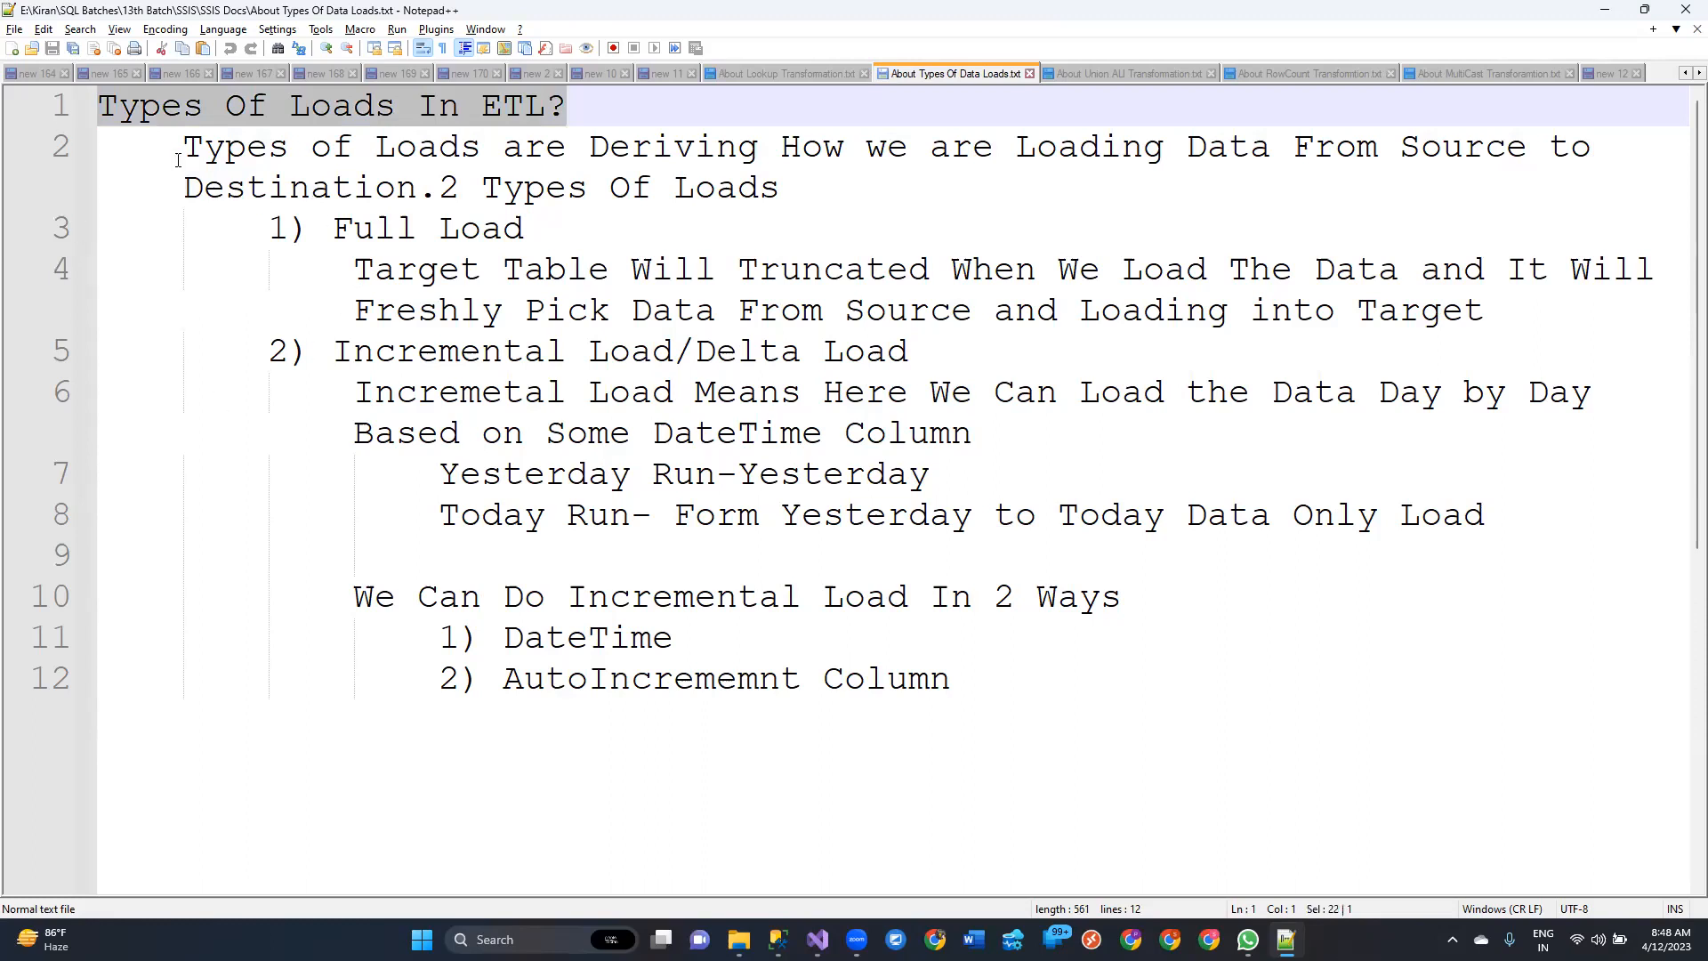
left_click(112, 147)
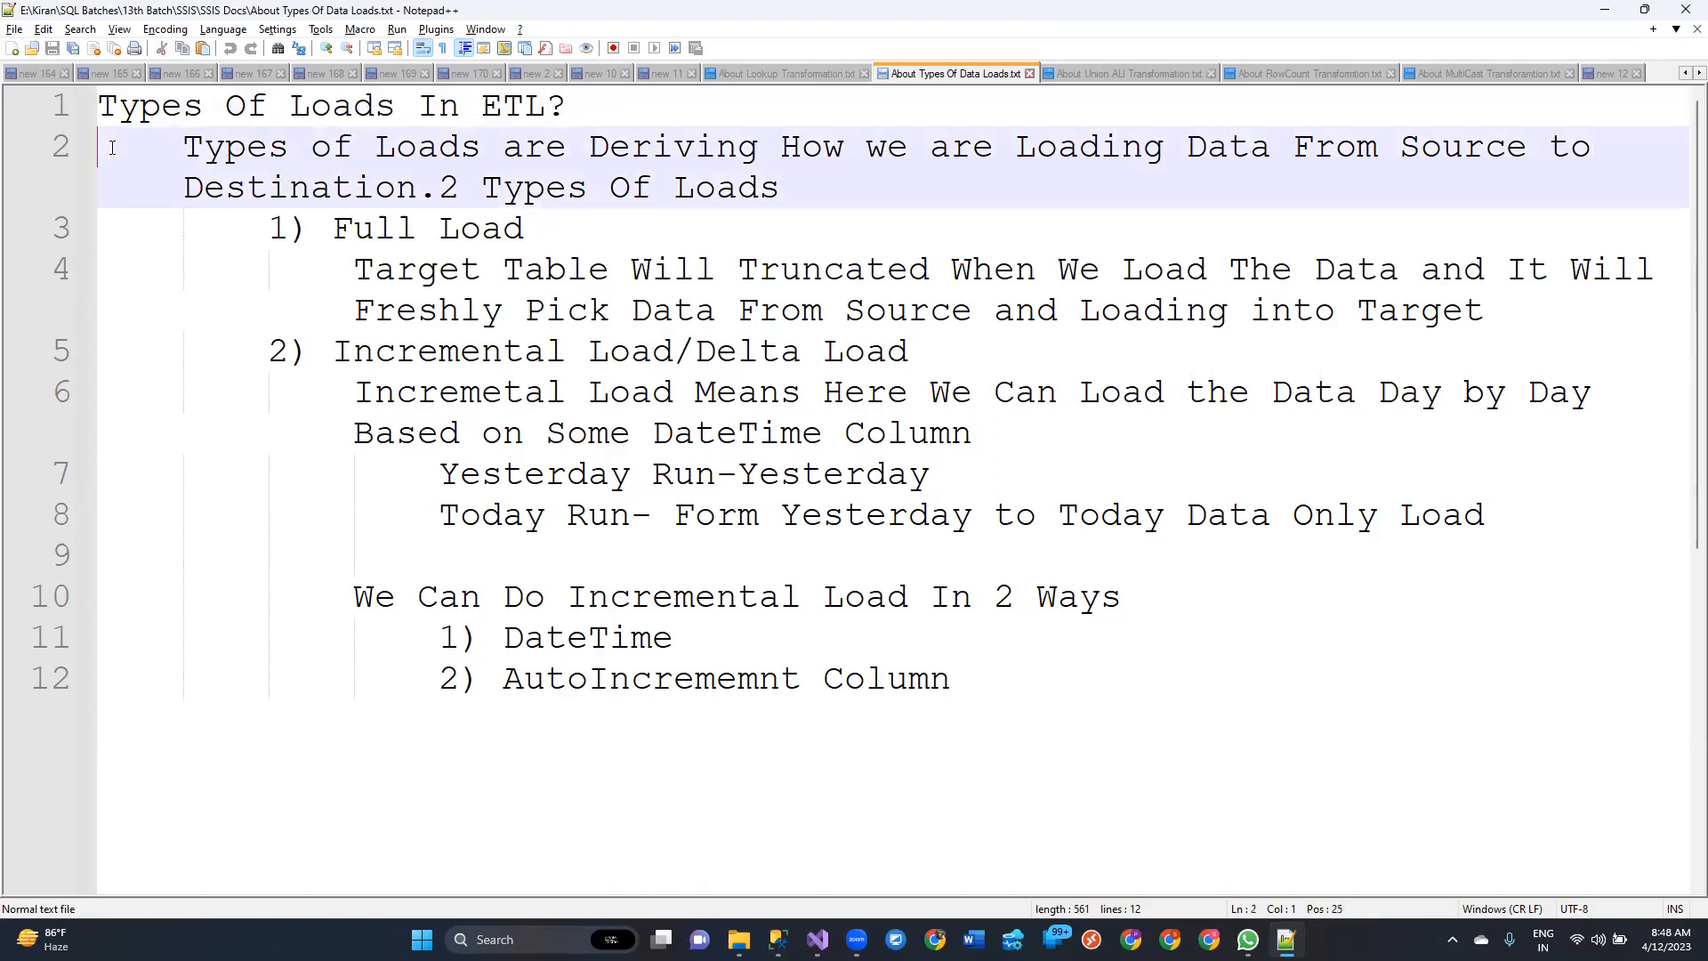
left_click_drag(156, 148, 798, 181)
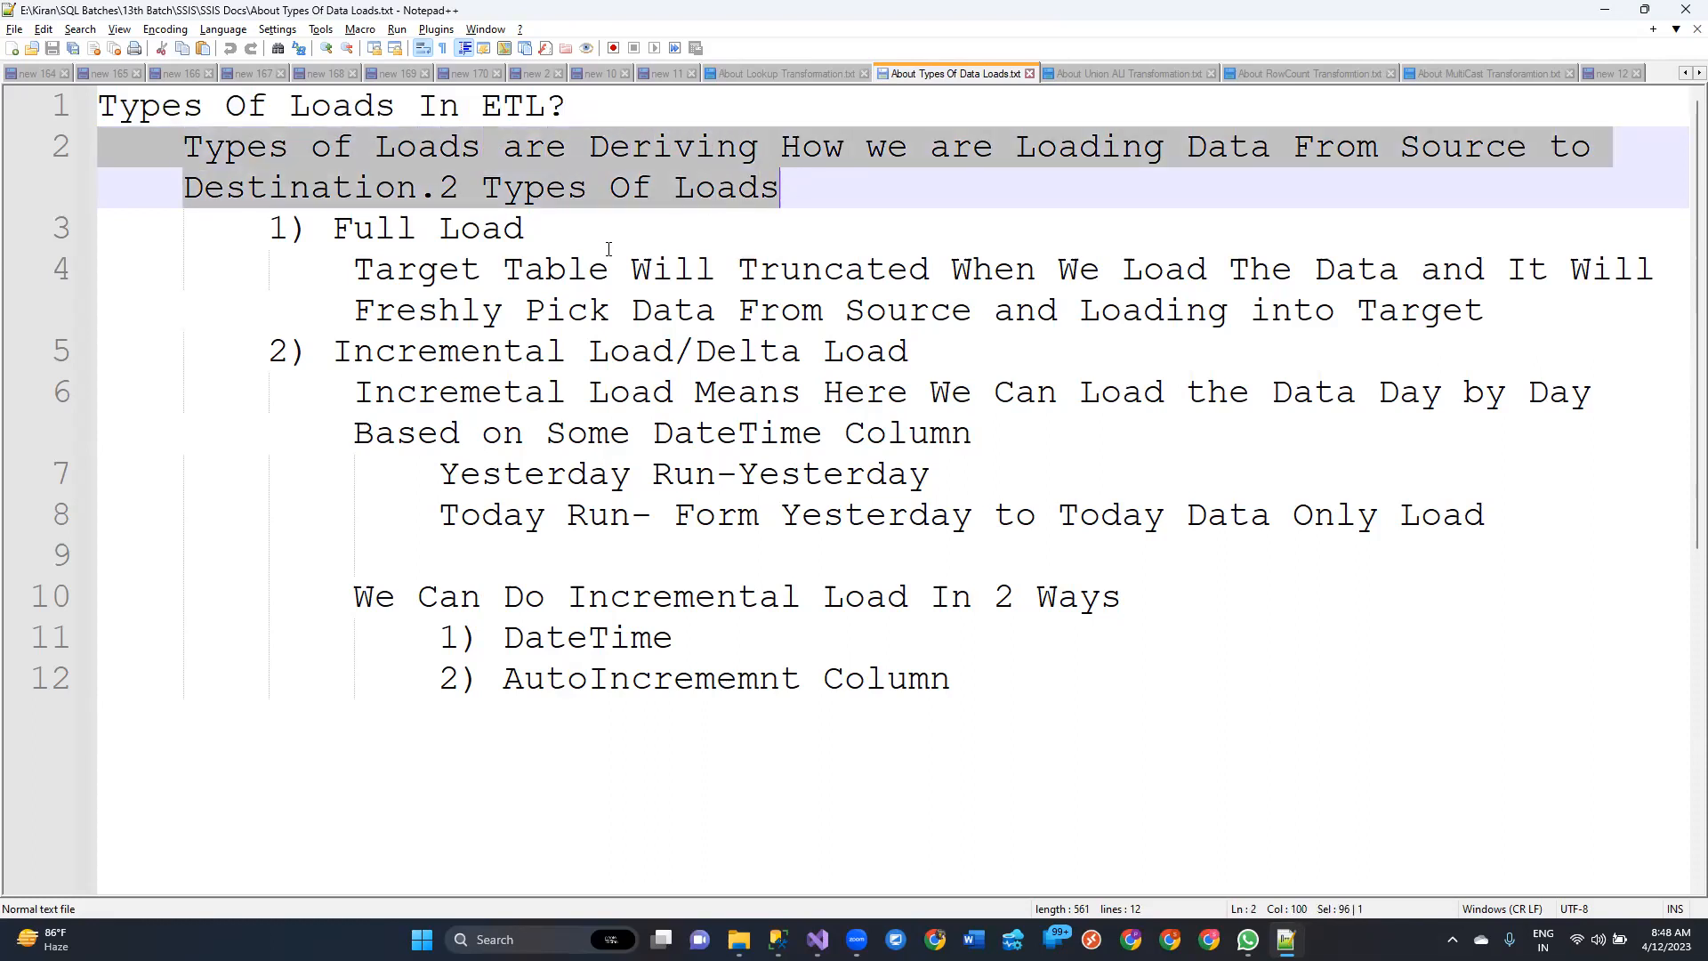
left_click_drag(334, 229, 525, 230)
left_click_drag(341, 349, 696, 347)
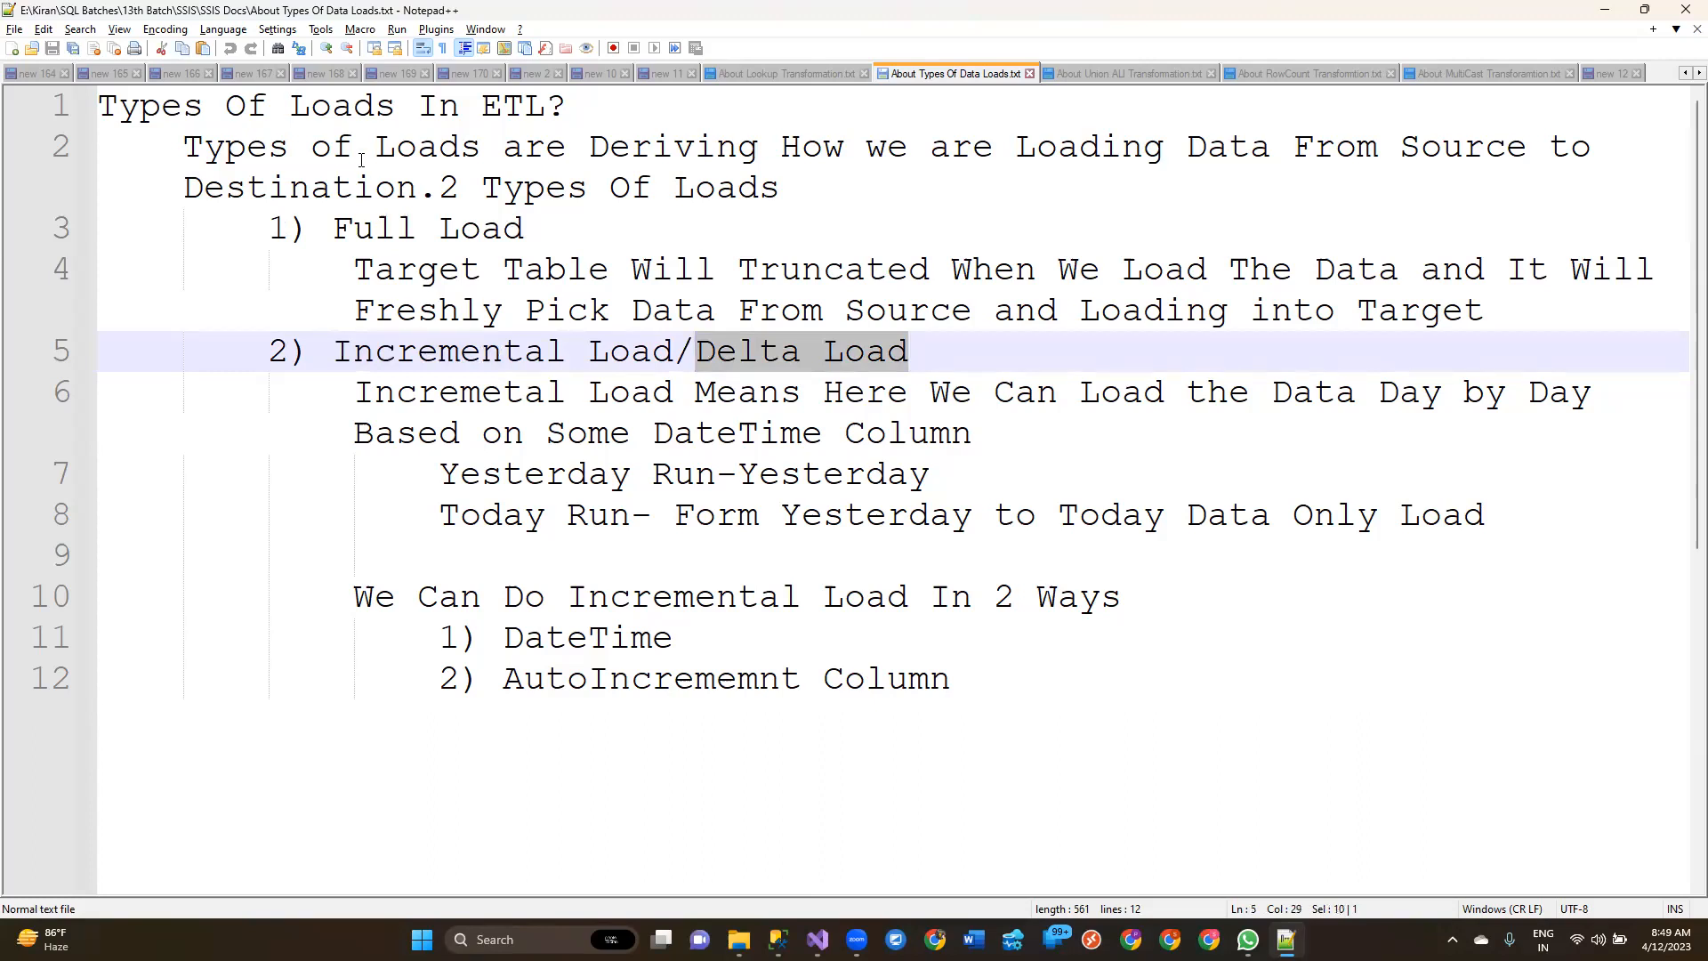
left_click_drag(335, 229, 526, 229)
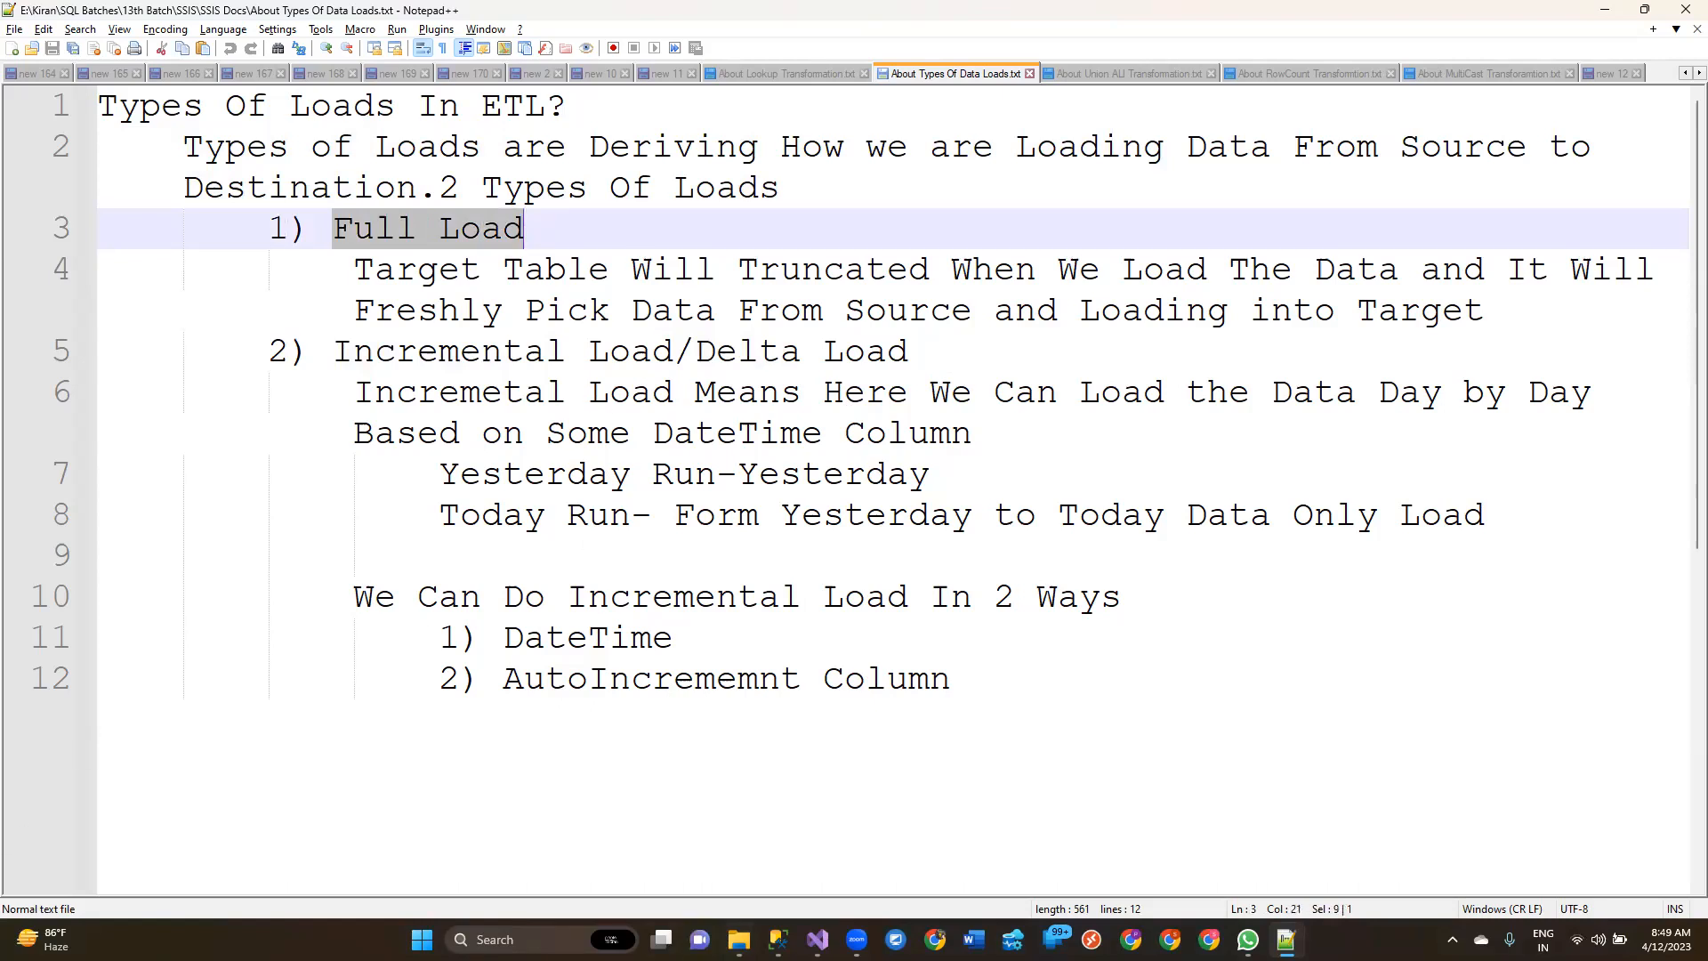
Step: Switch to SQL Server Management Studio and point out AdventureWorks2019 on MSSQL2019_NEW, SQLB13 on MSSQL_B13, and the SSISDataLoags query
left_click(778, 939)
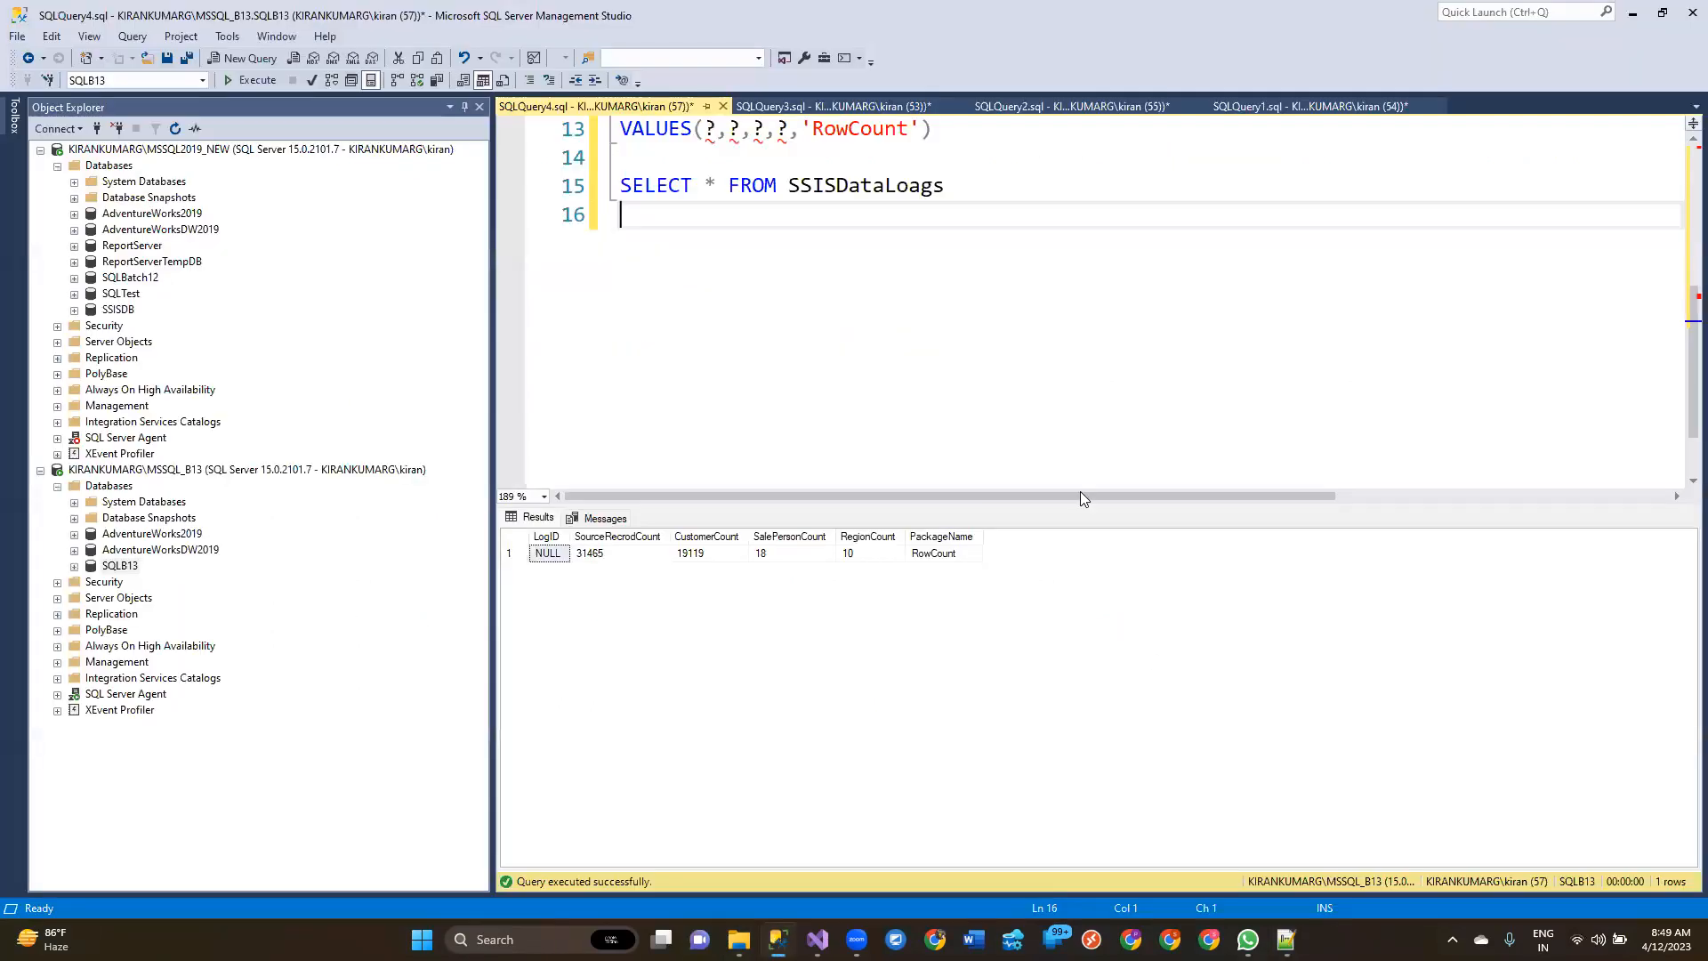
left_click(176, 214)
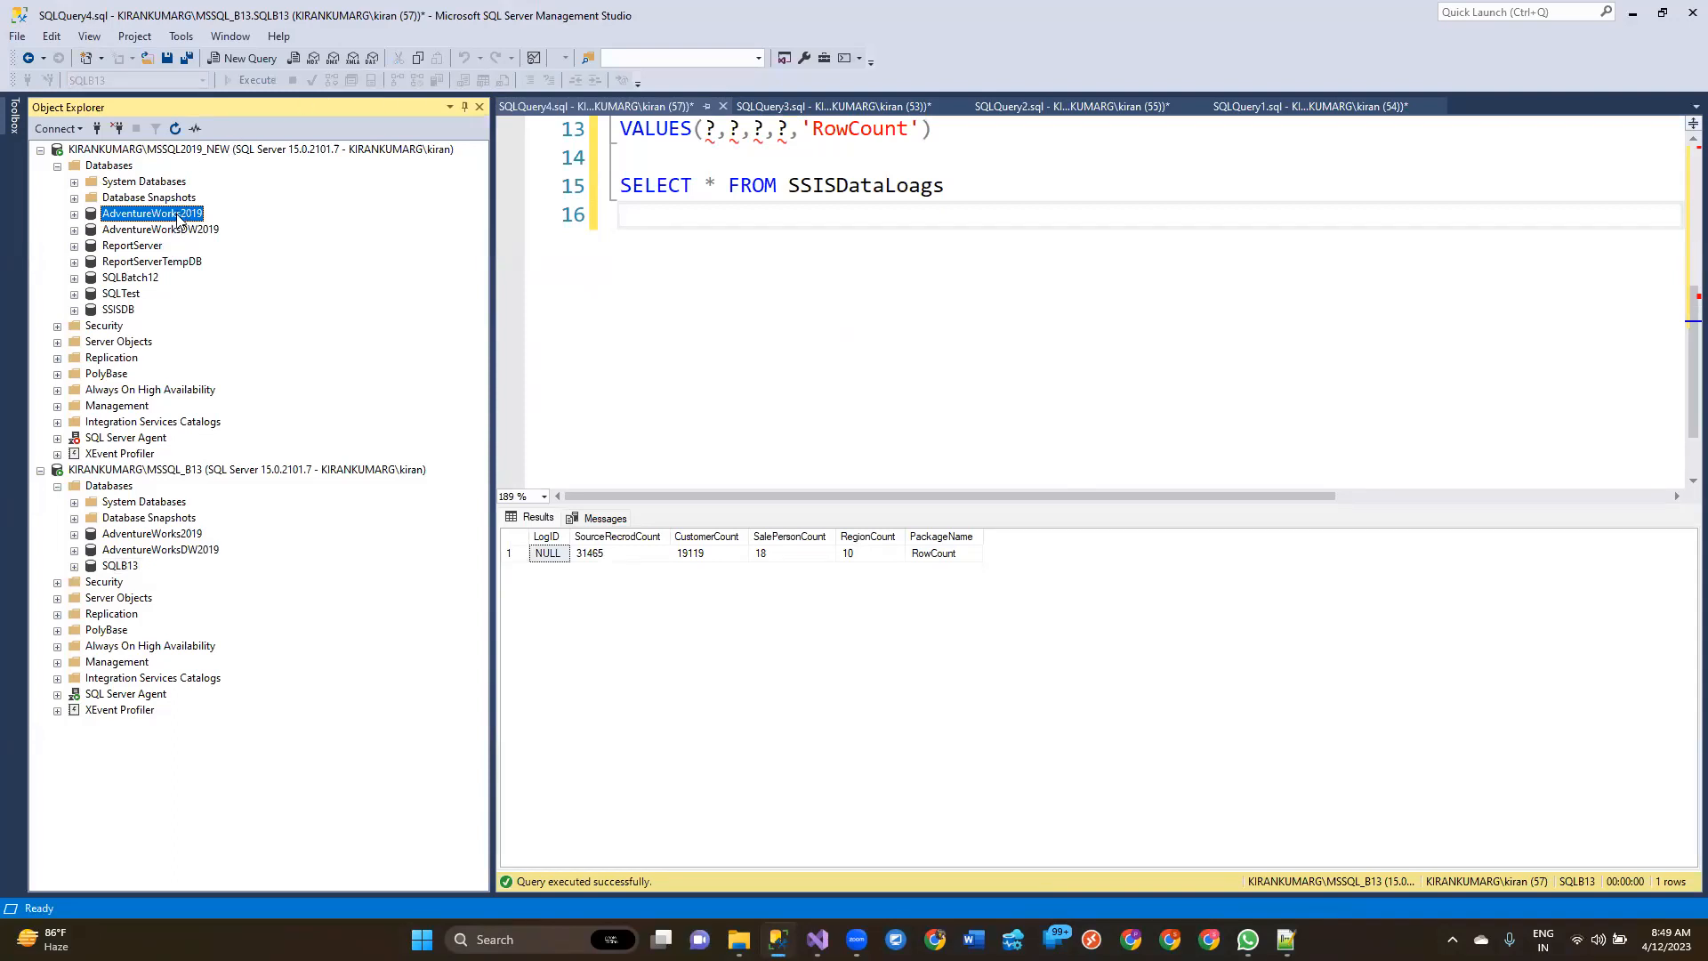
left_click(222, 152)
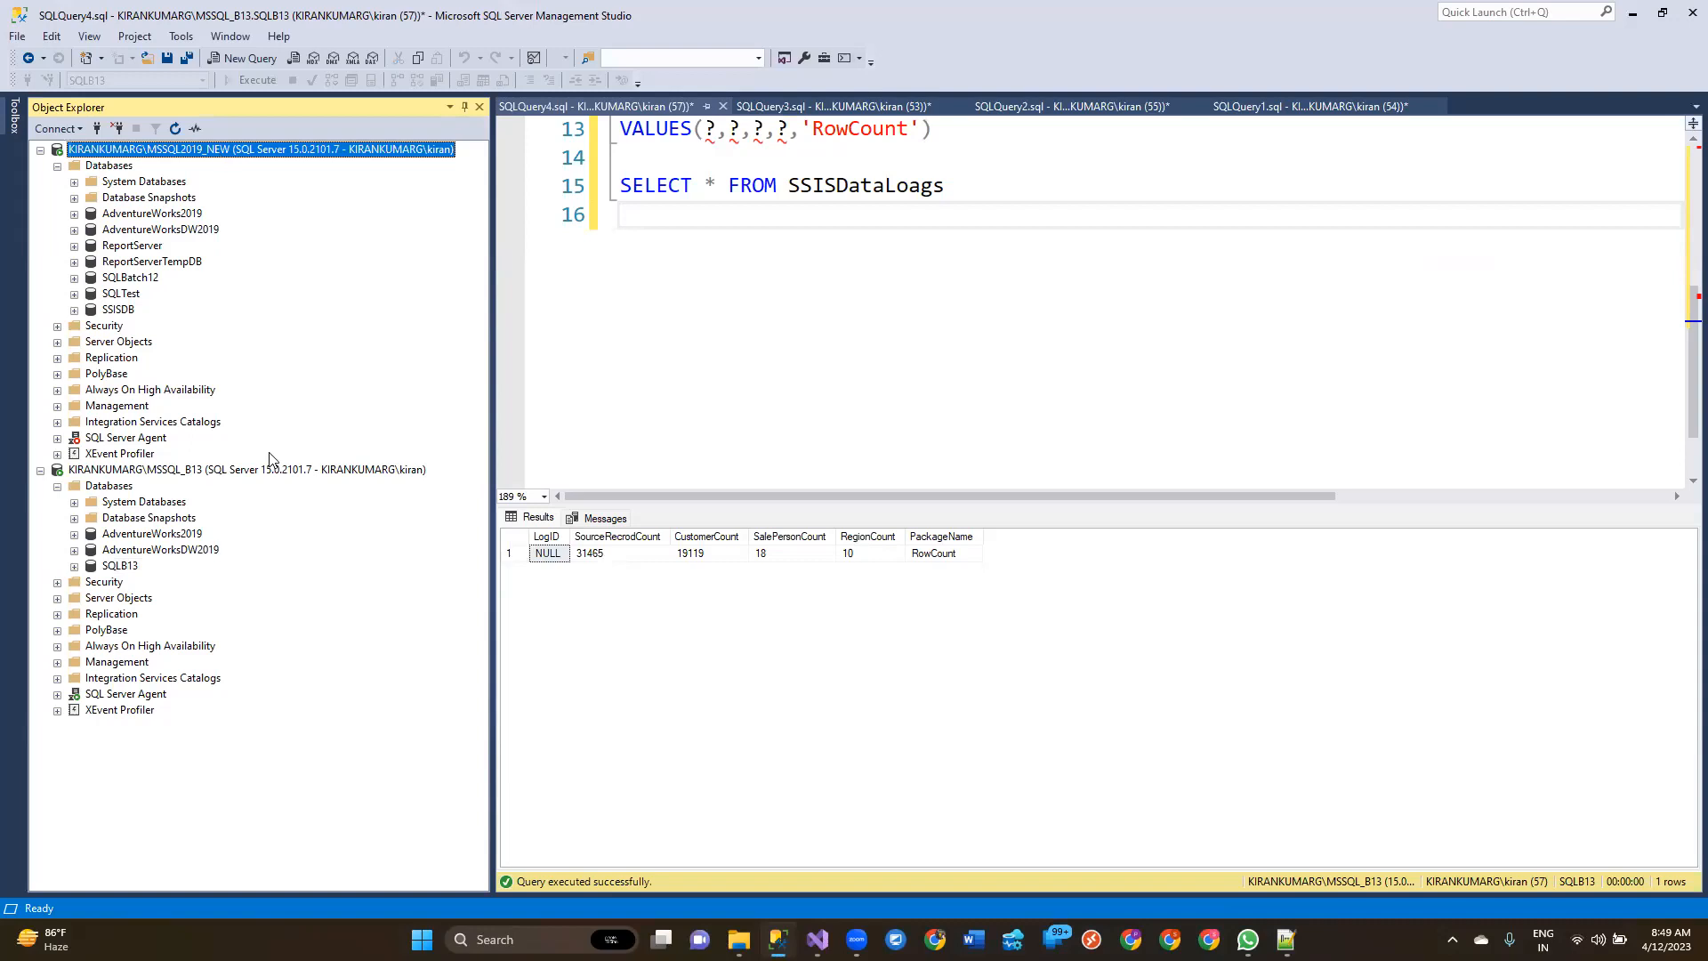
left_click(133, 566)
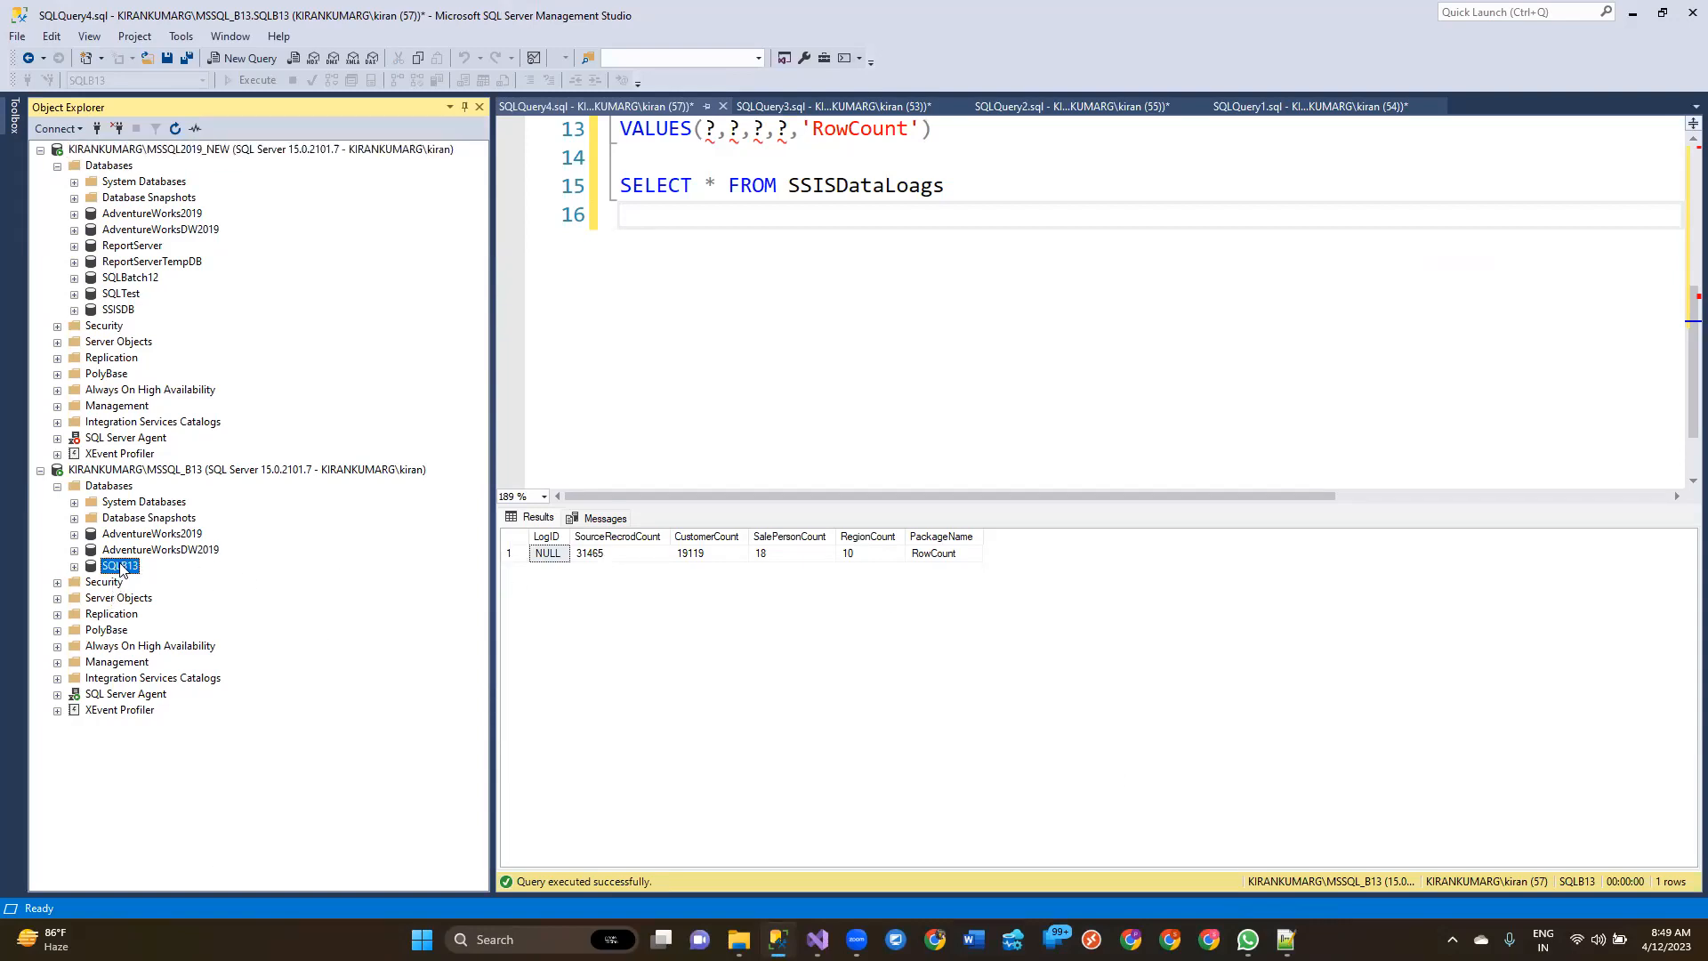
left_click(153, 472)
left_click(120, 567)
left_click_drag(1089, 213, 620, 187)
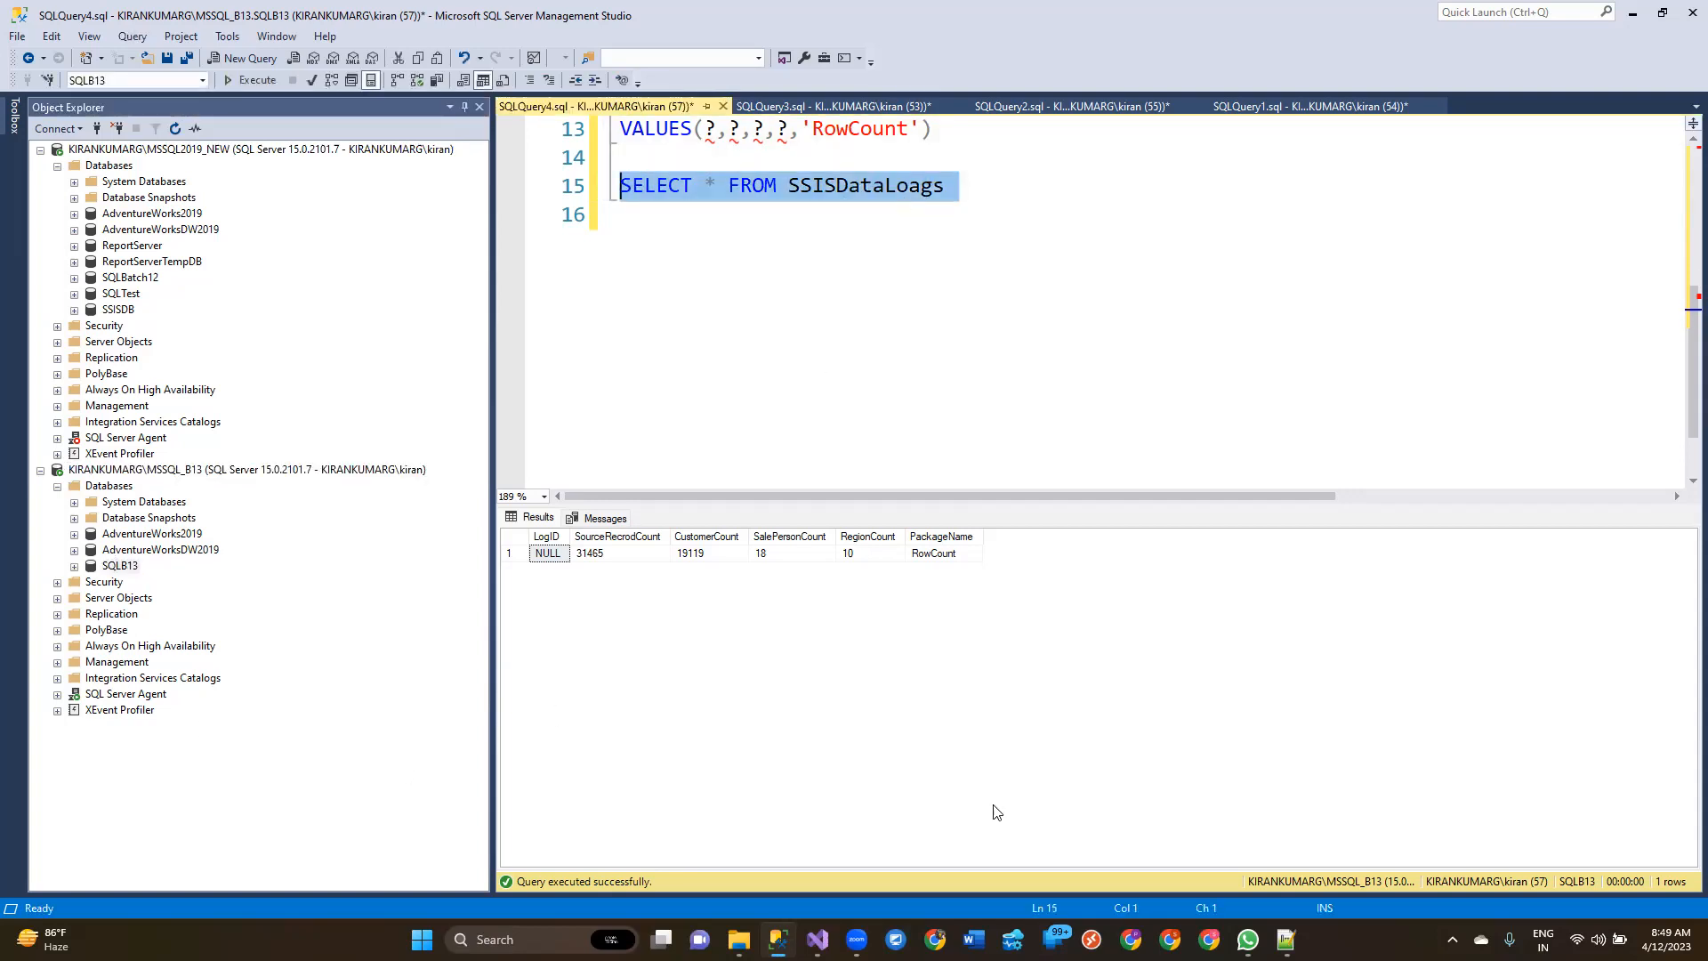
Step: View the ETL_RowCountTransformation control flow in Visual Studio and return to SQL Server Management Studio
left_click(818, 939)
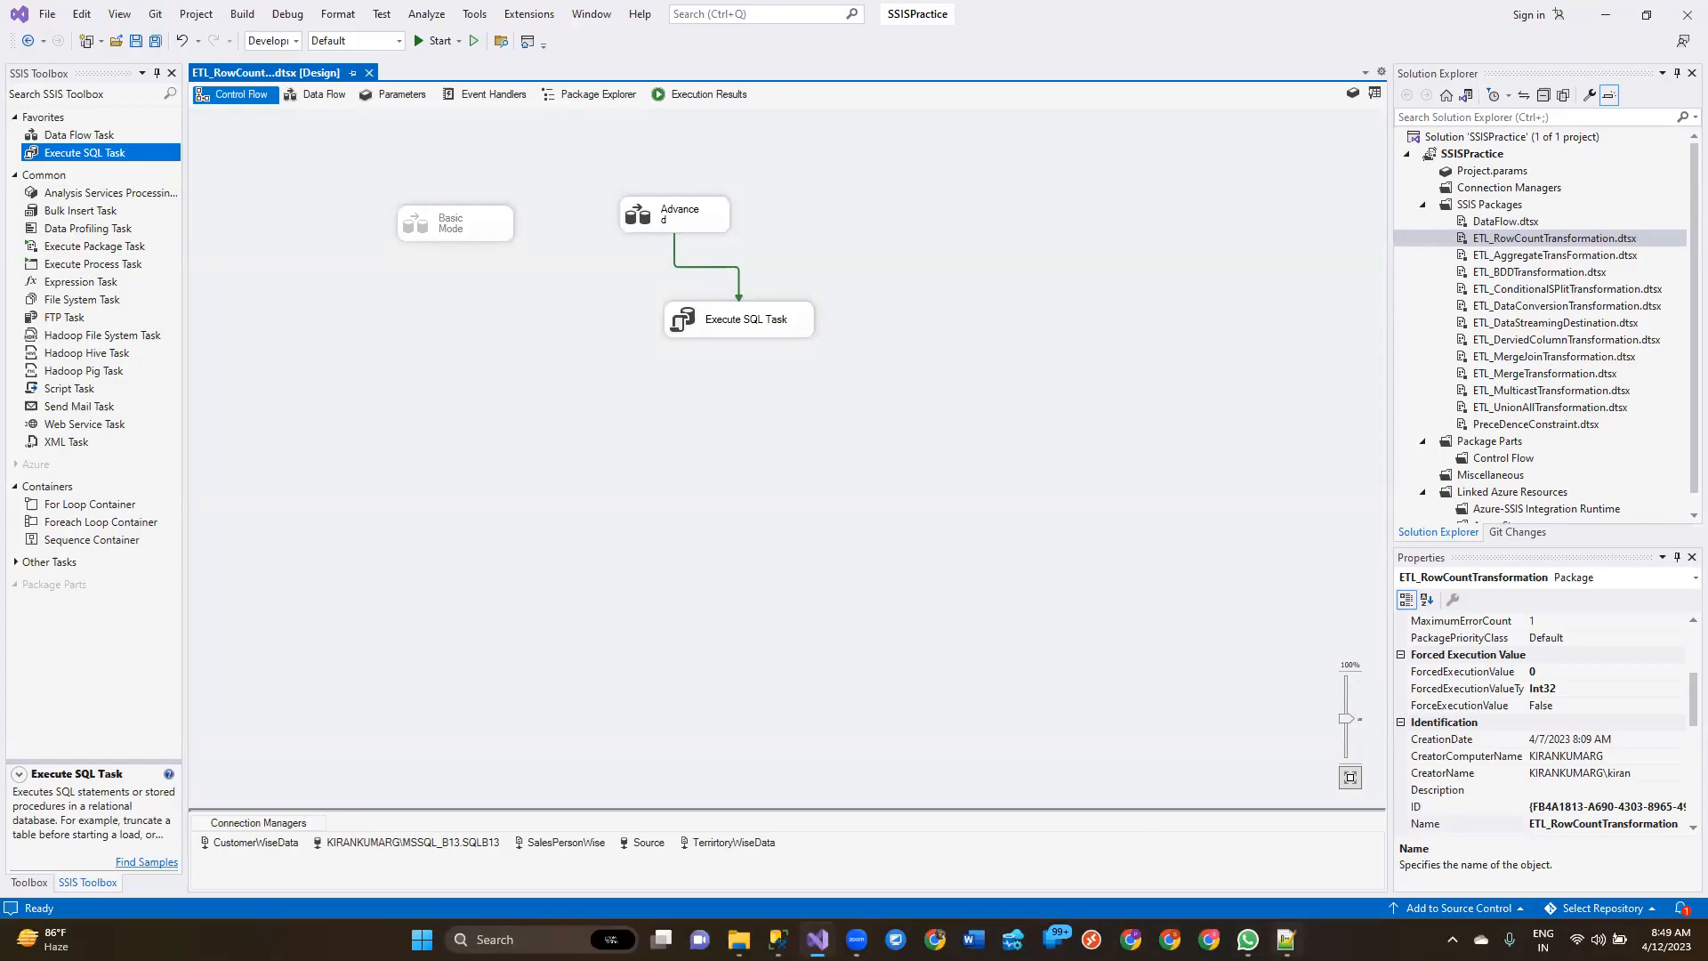
left_click(1286, 940)
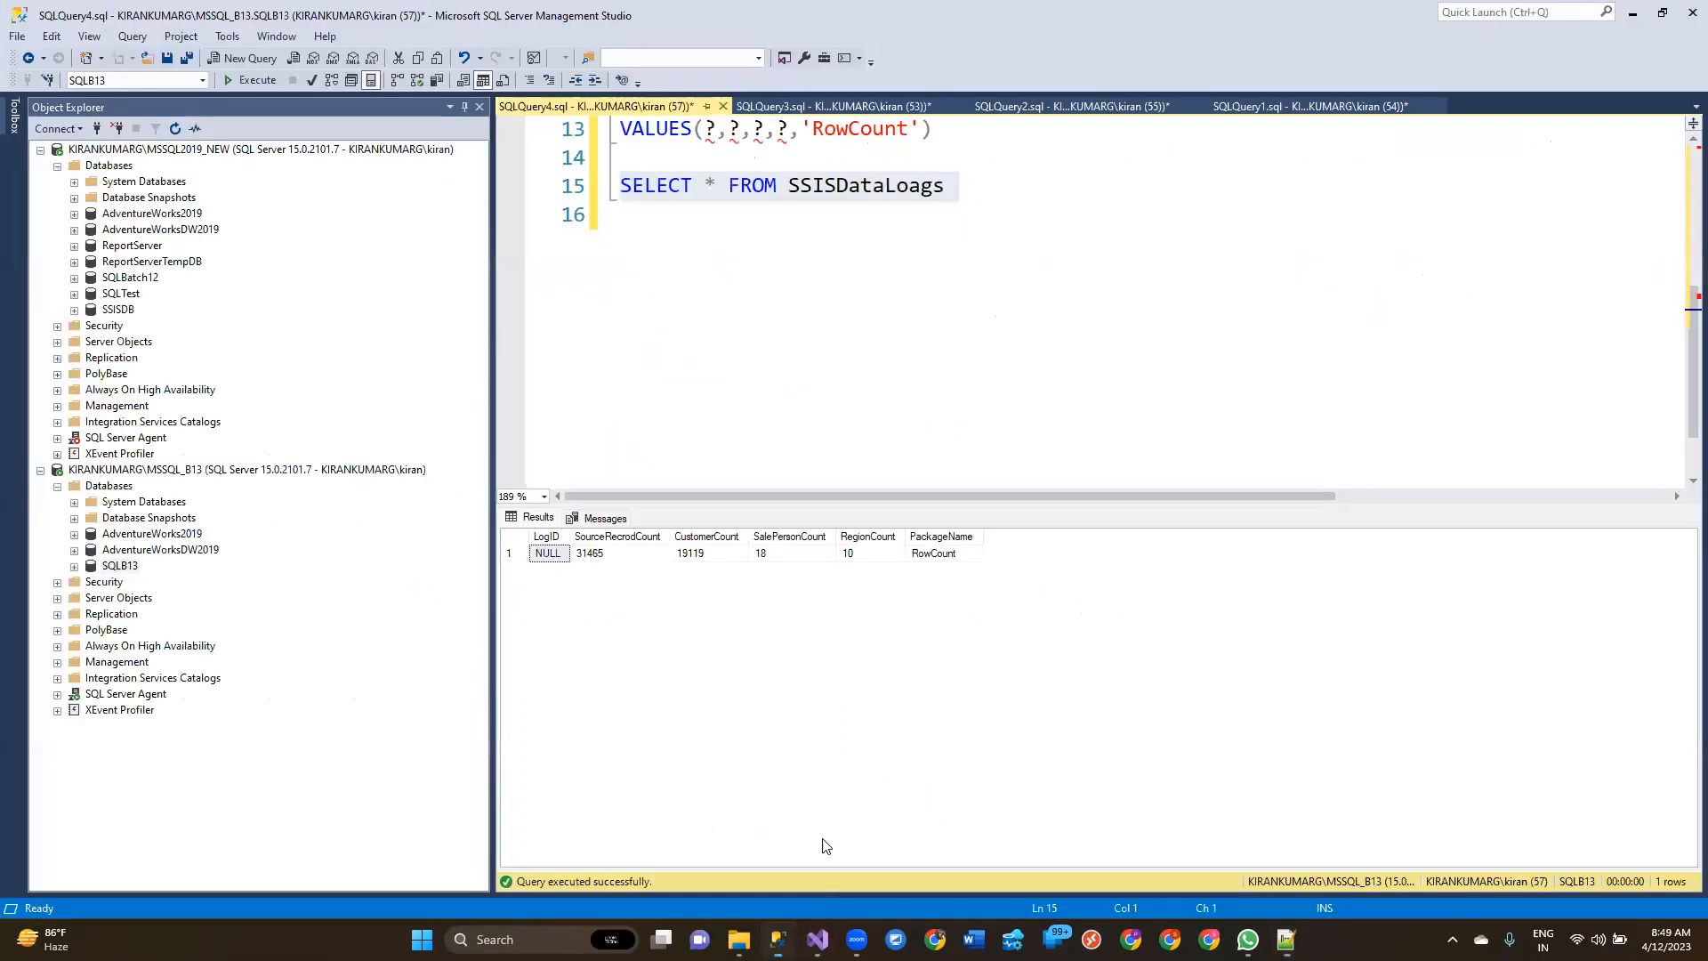
left_click(779, 940)
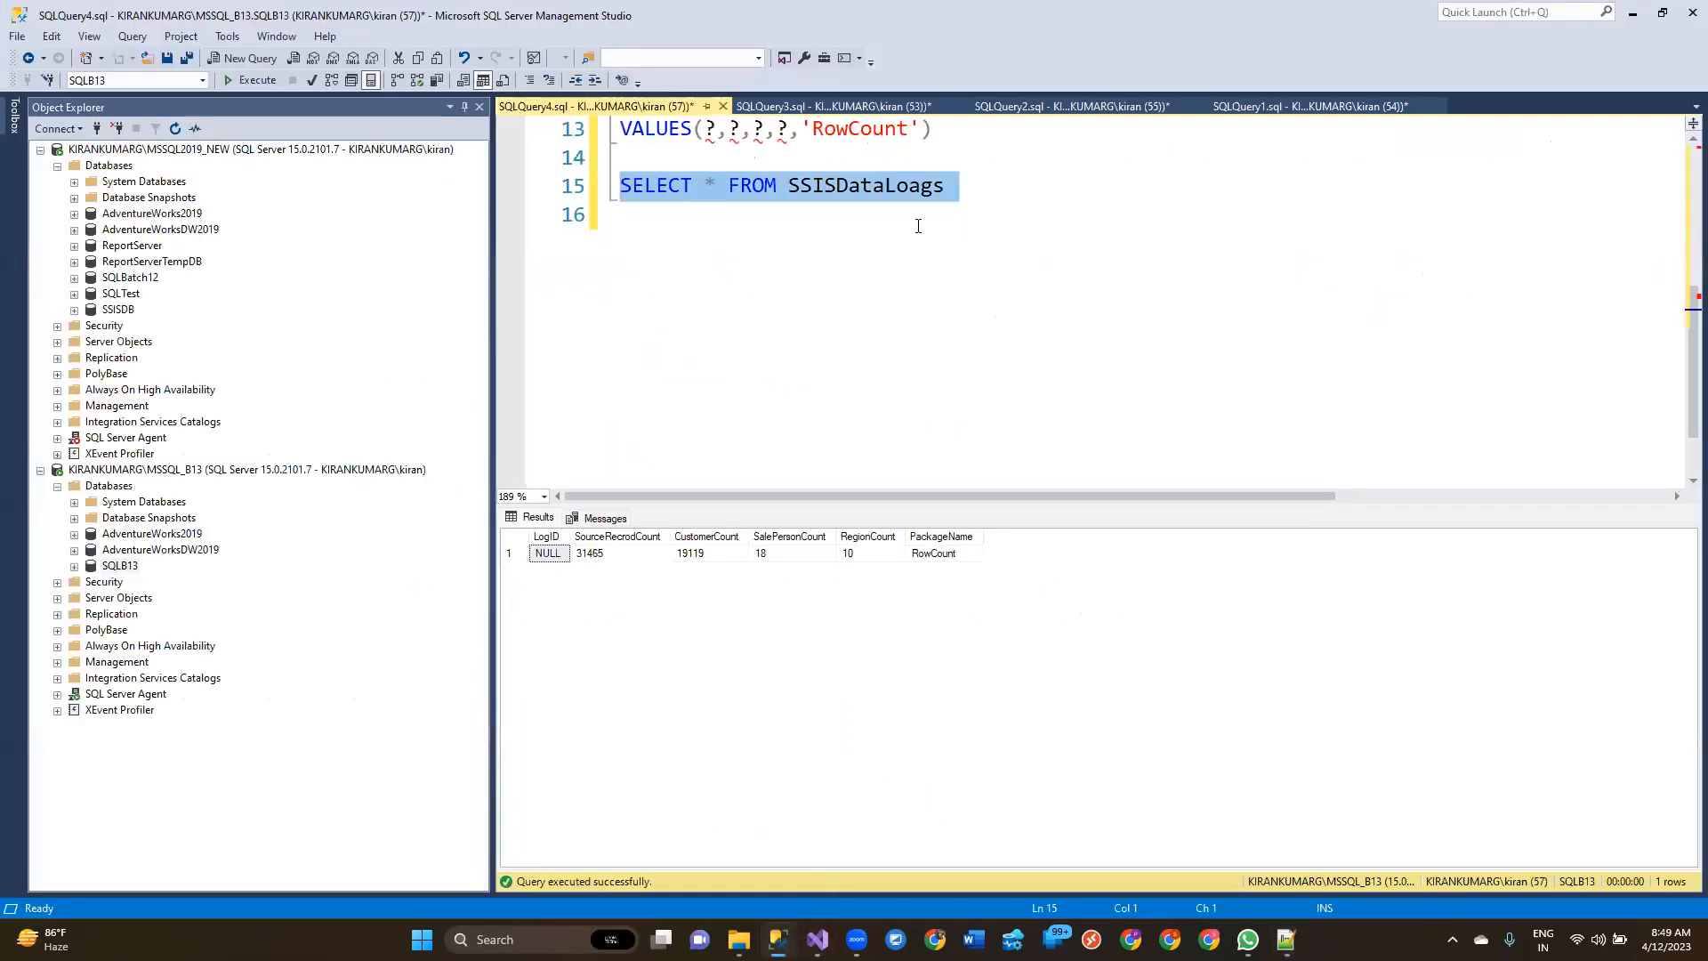
Step: Examine the SSISDataLoags SELECT statement as the example target table, with AdventureWorks2019 on MSSQL2019_NEW as the source database
left_click(975, 190)
left_click_drag(973, 189, 617, 186)
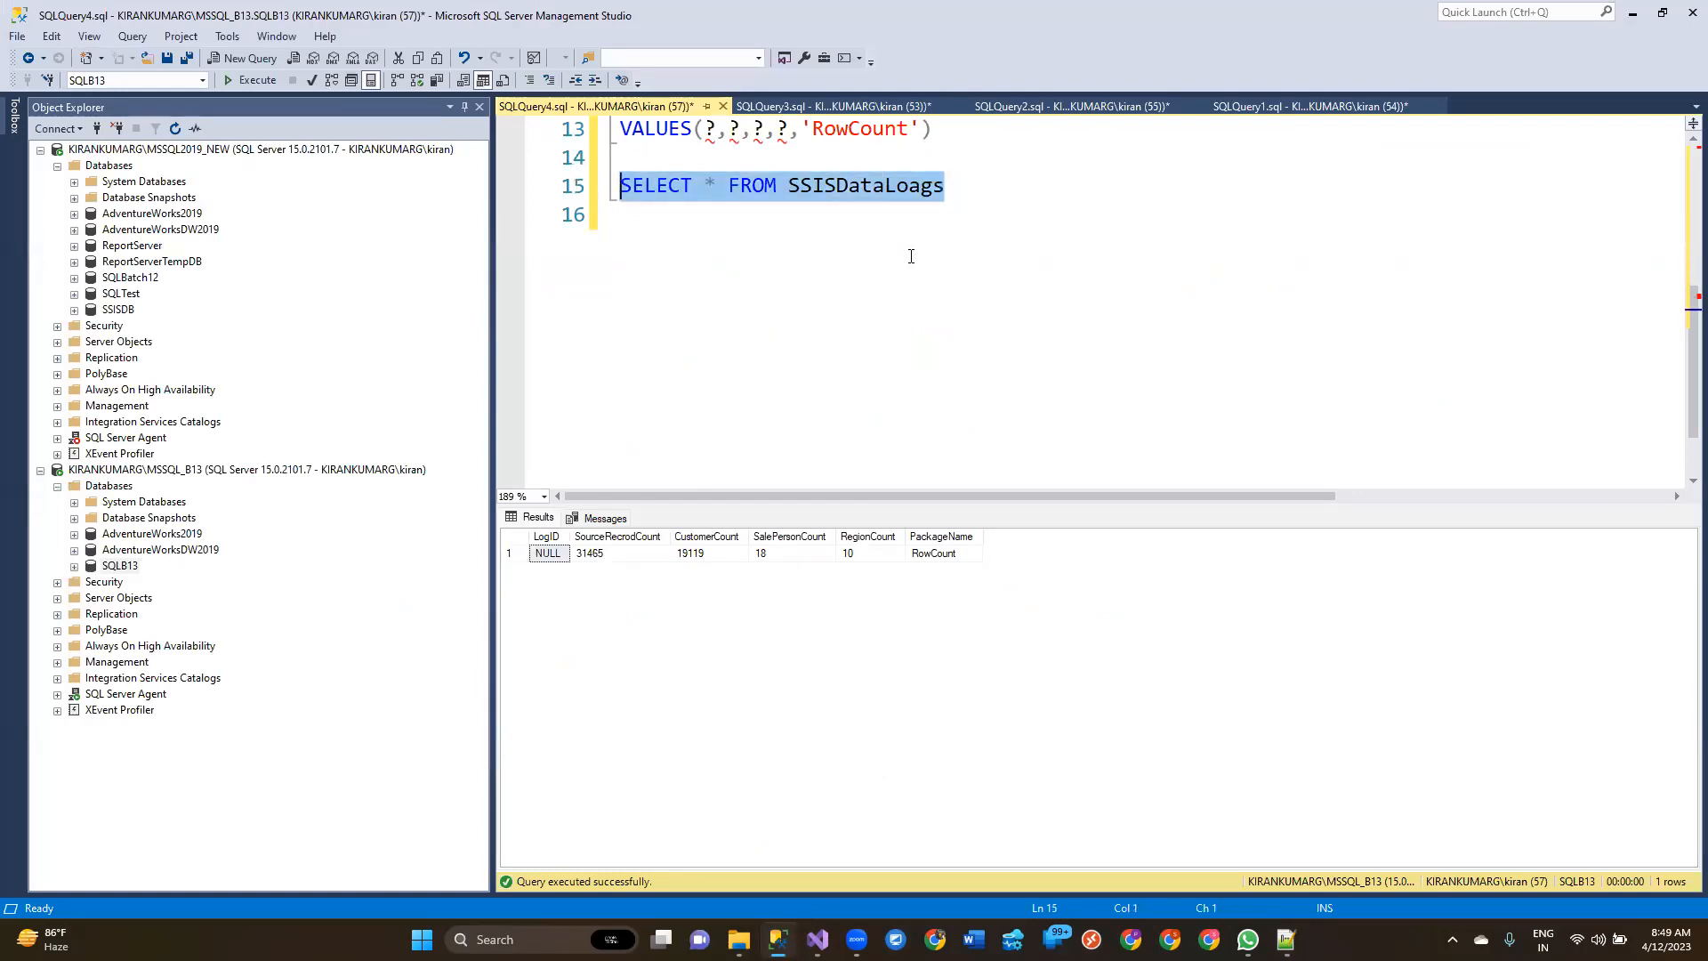
double_click(896, 185)
left_click(952, 187)
left_click_drag(952, 186, 617, 189)
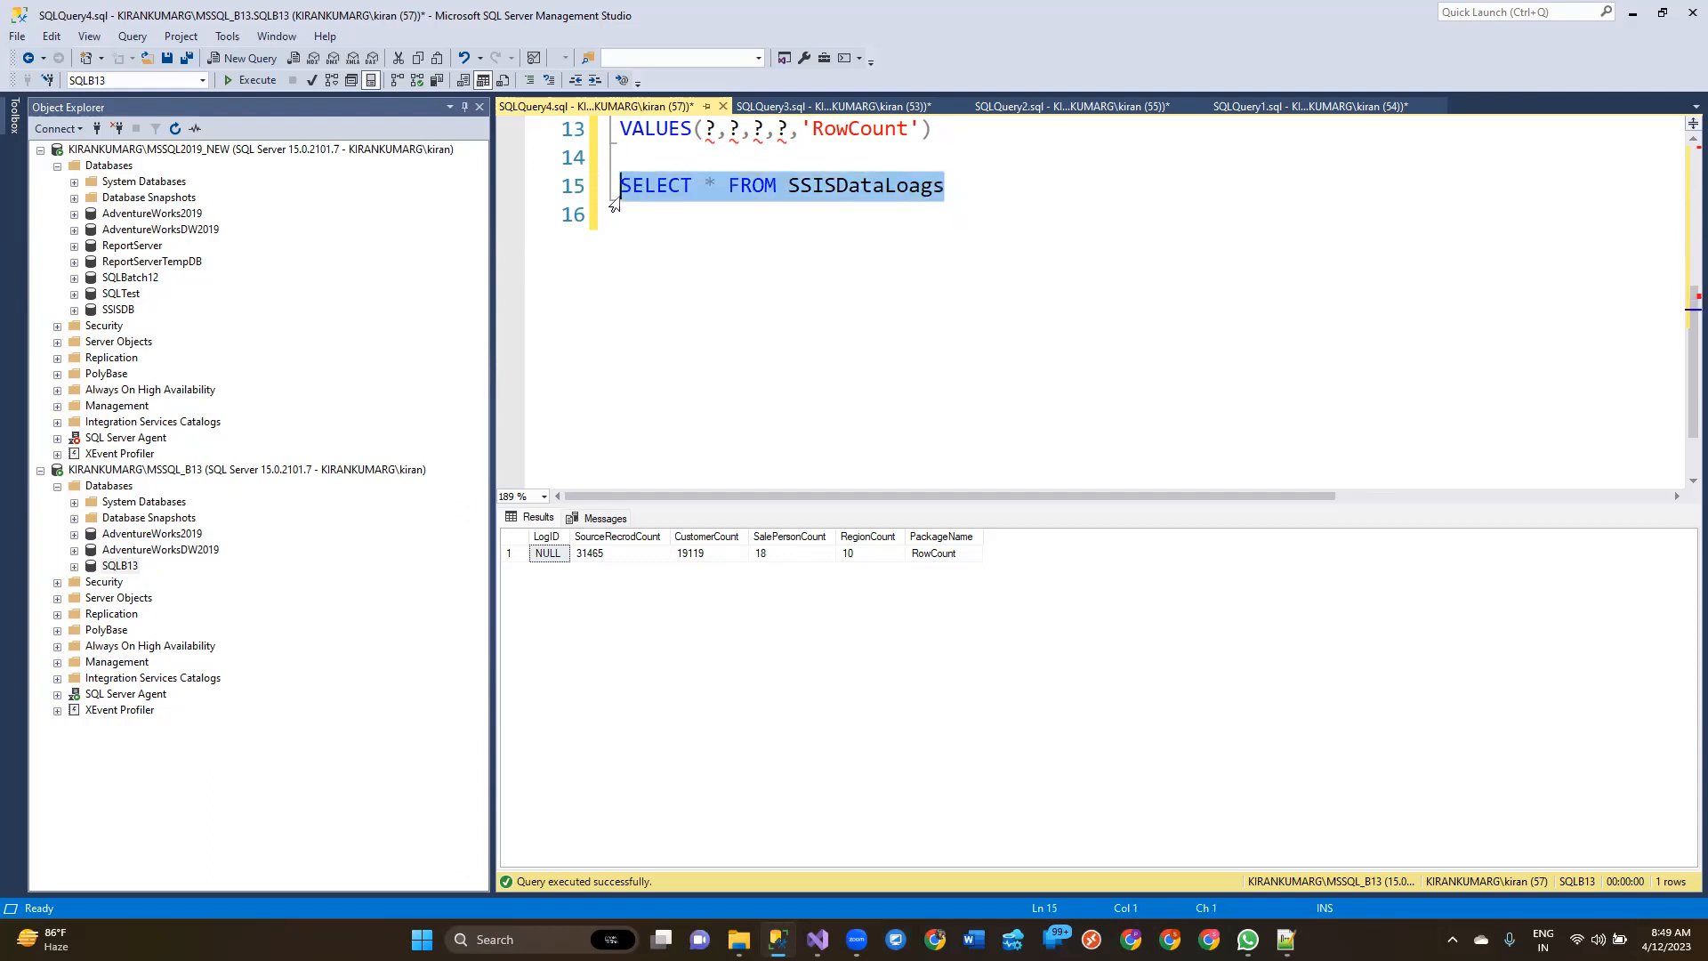
double_click(902, 189)
left_click(1023, 184)
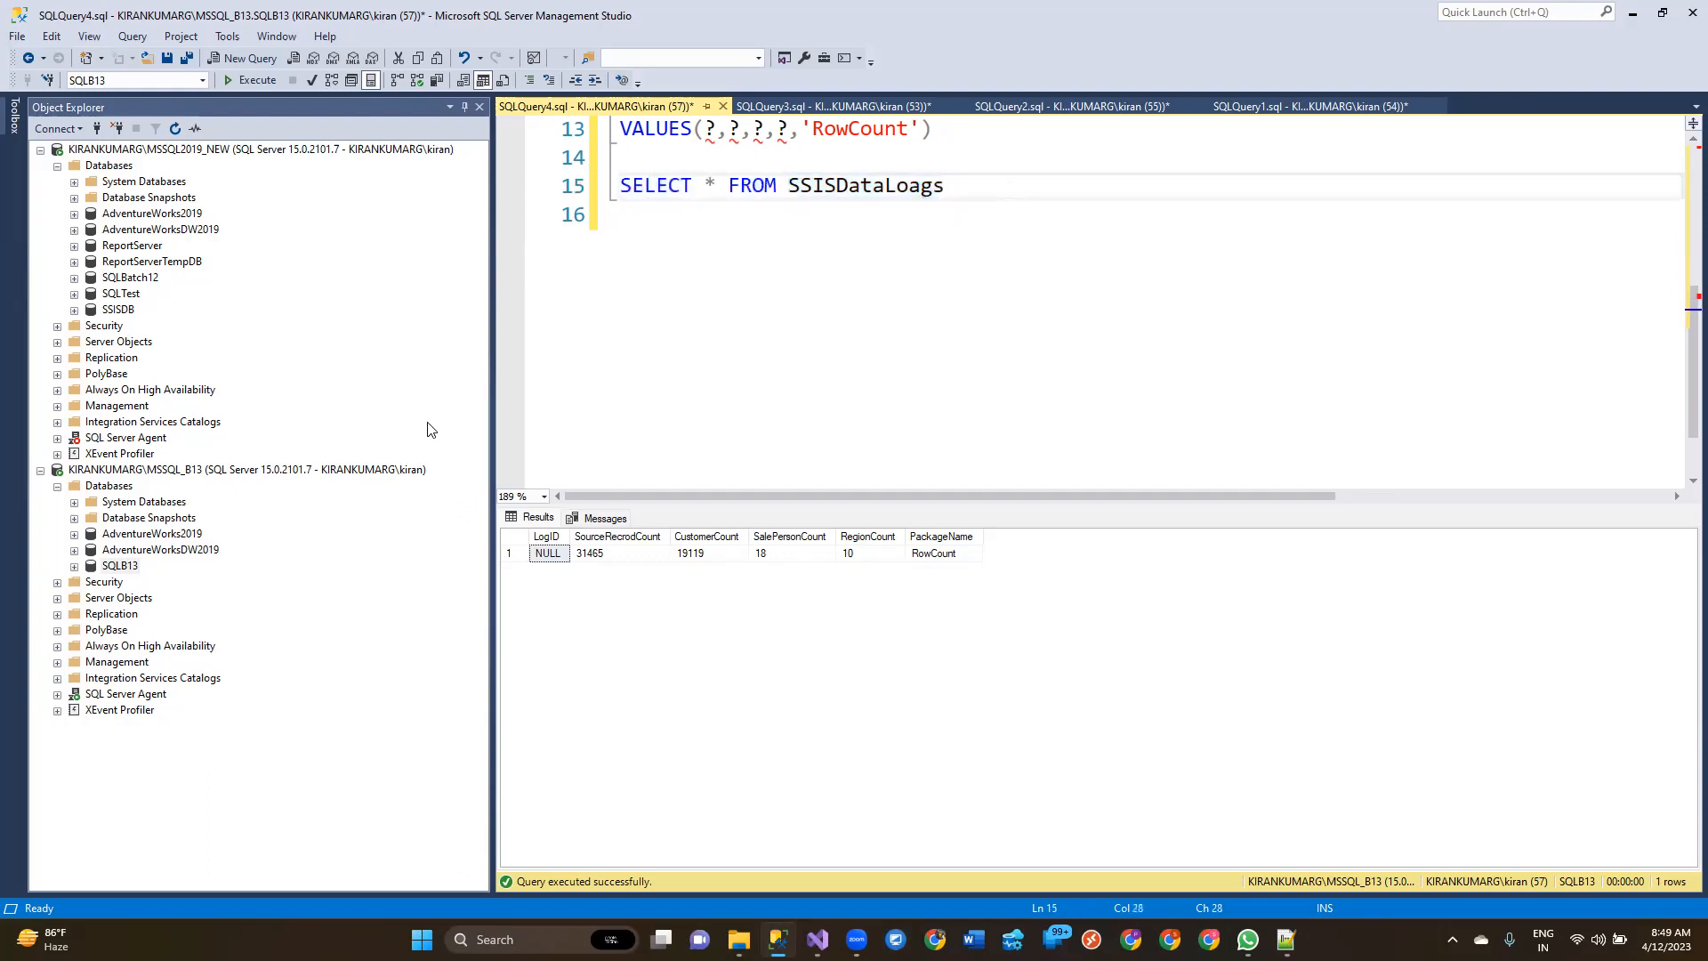
left_click(155, 214)
left_click_drag(943, 185, 588, 187)
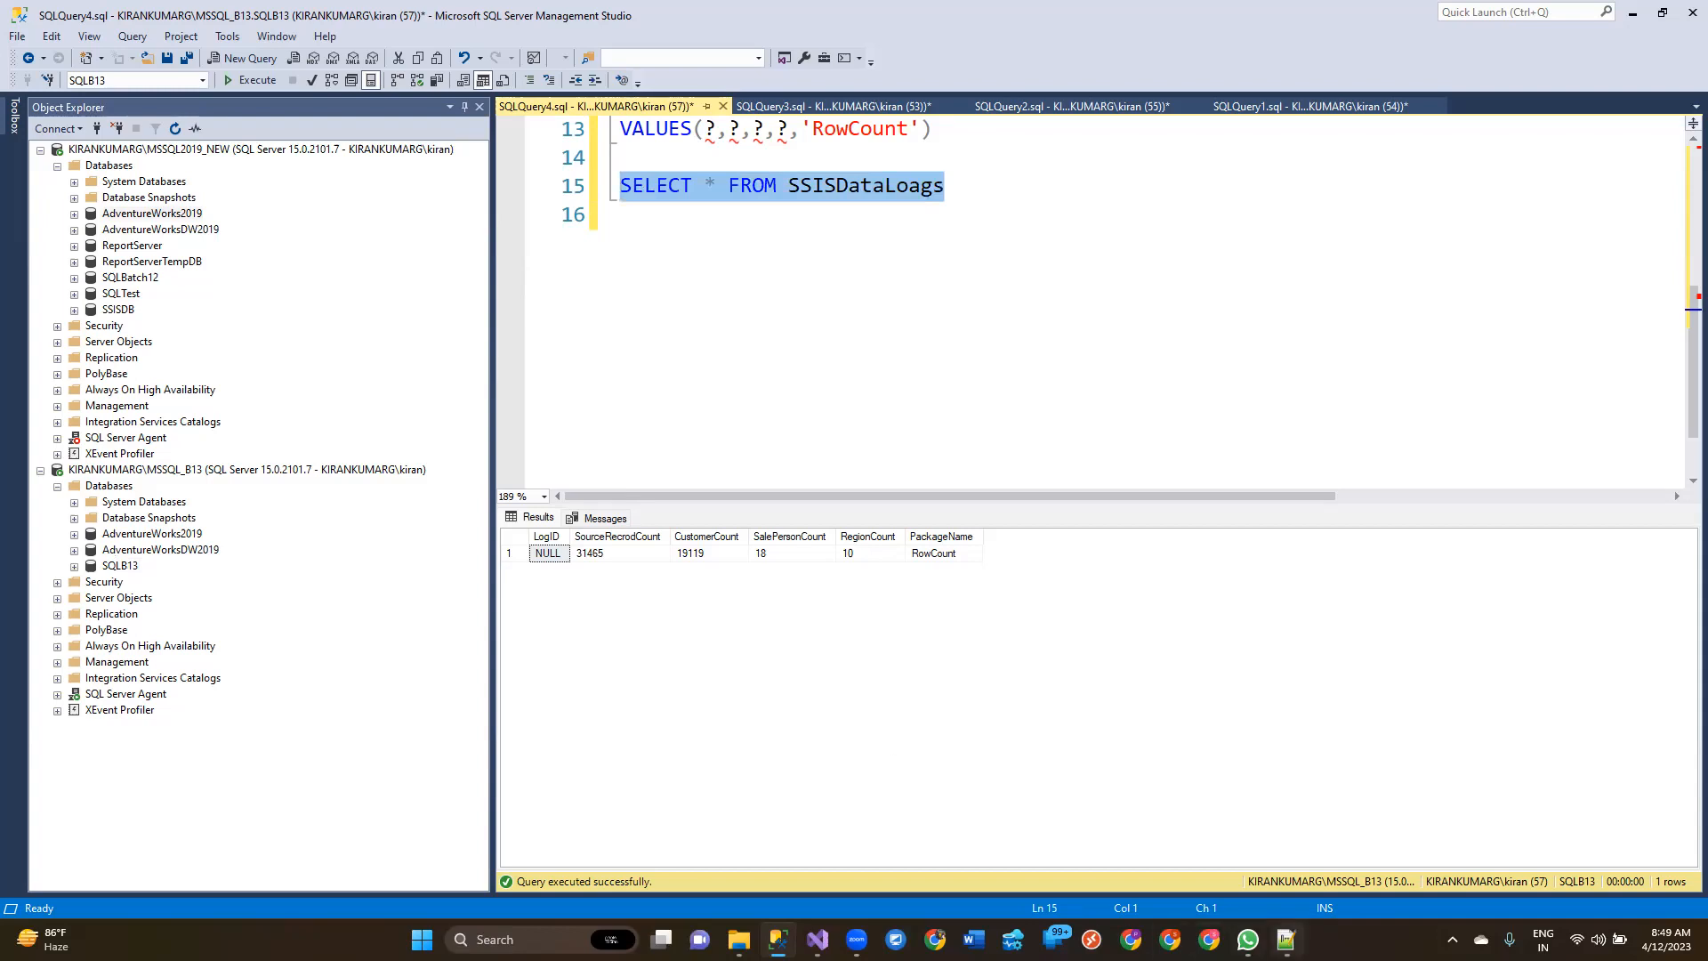
Step: In the Notepad++ load types notes, correct the Full Load description to "Will be Truncated" and "Pick all the Data", and save
left_click(1286, 940)
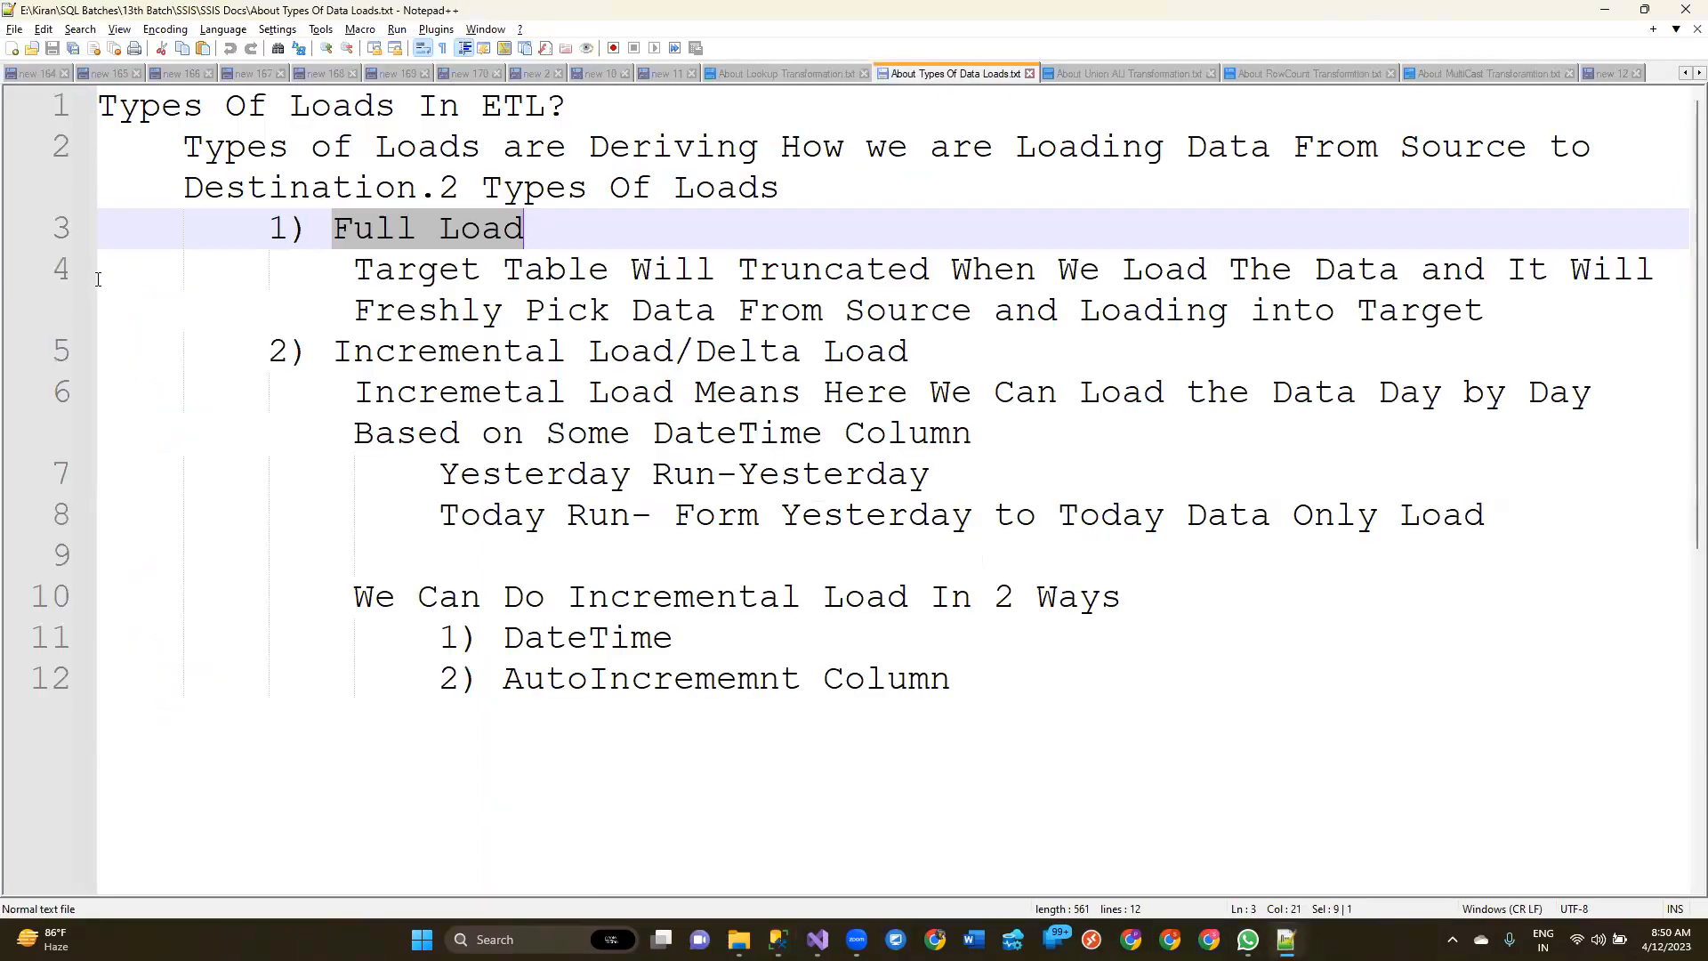
left_click_drag(112, 275, 621, 303)
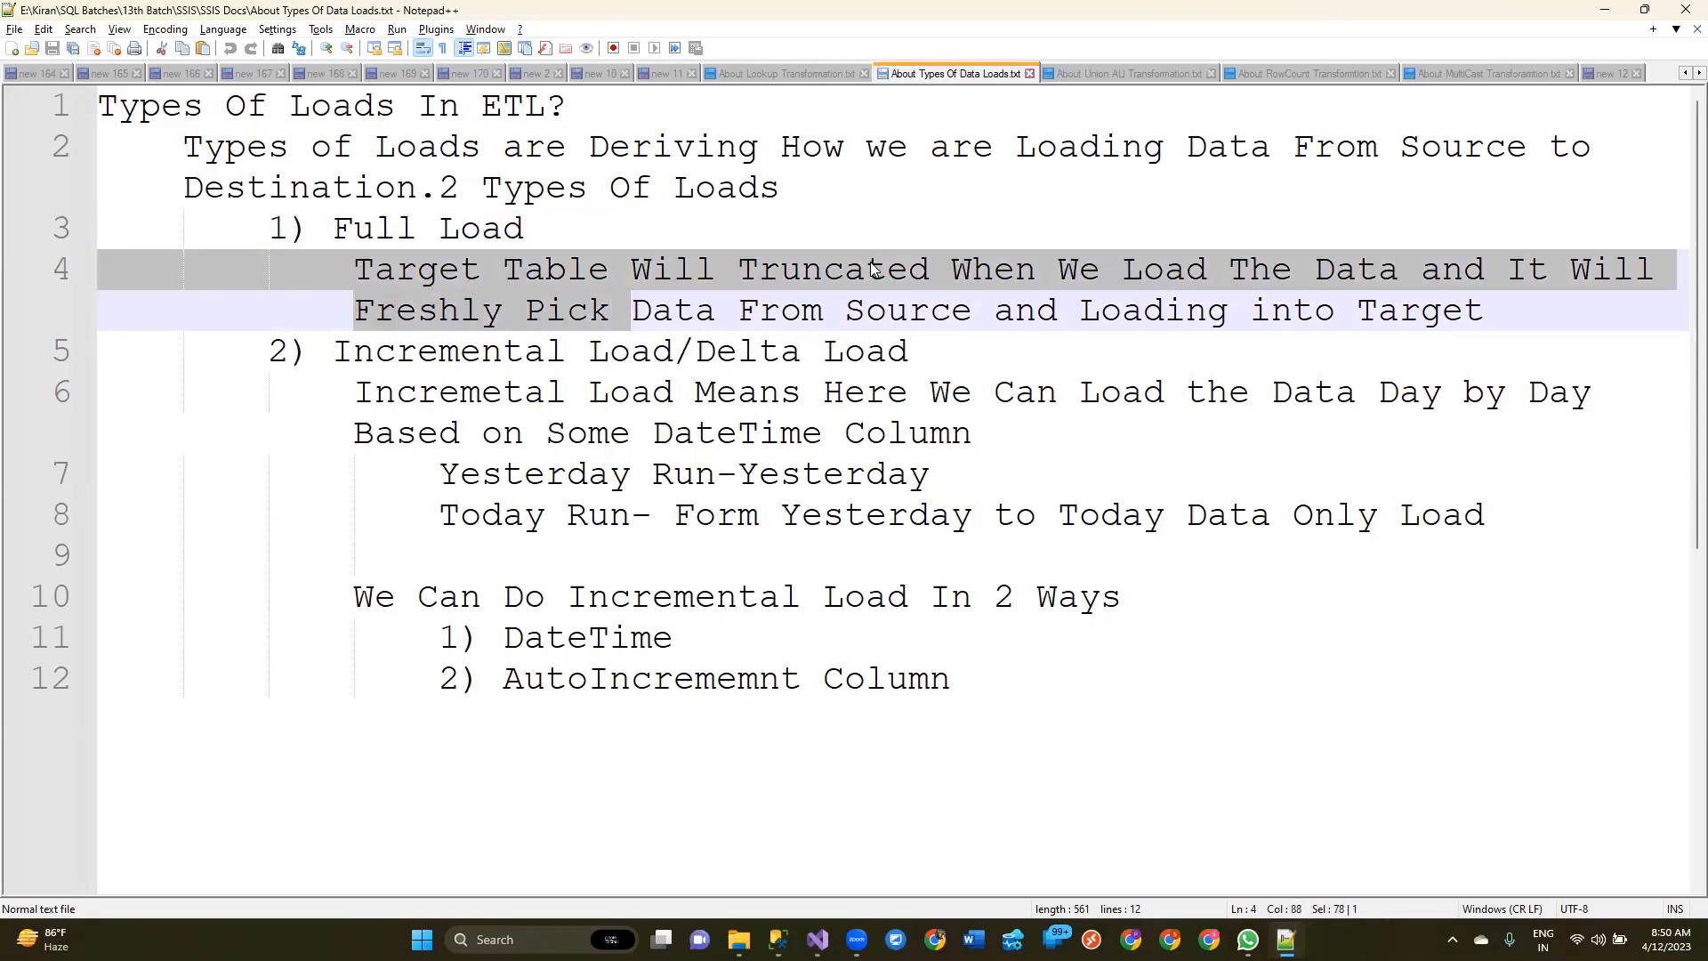
double_click(736, 272)
left_click(718, 270)
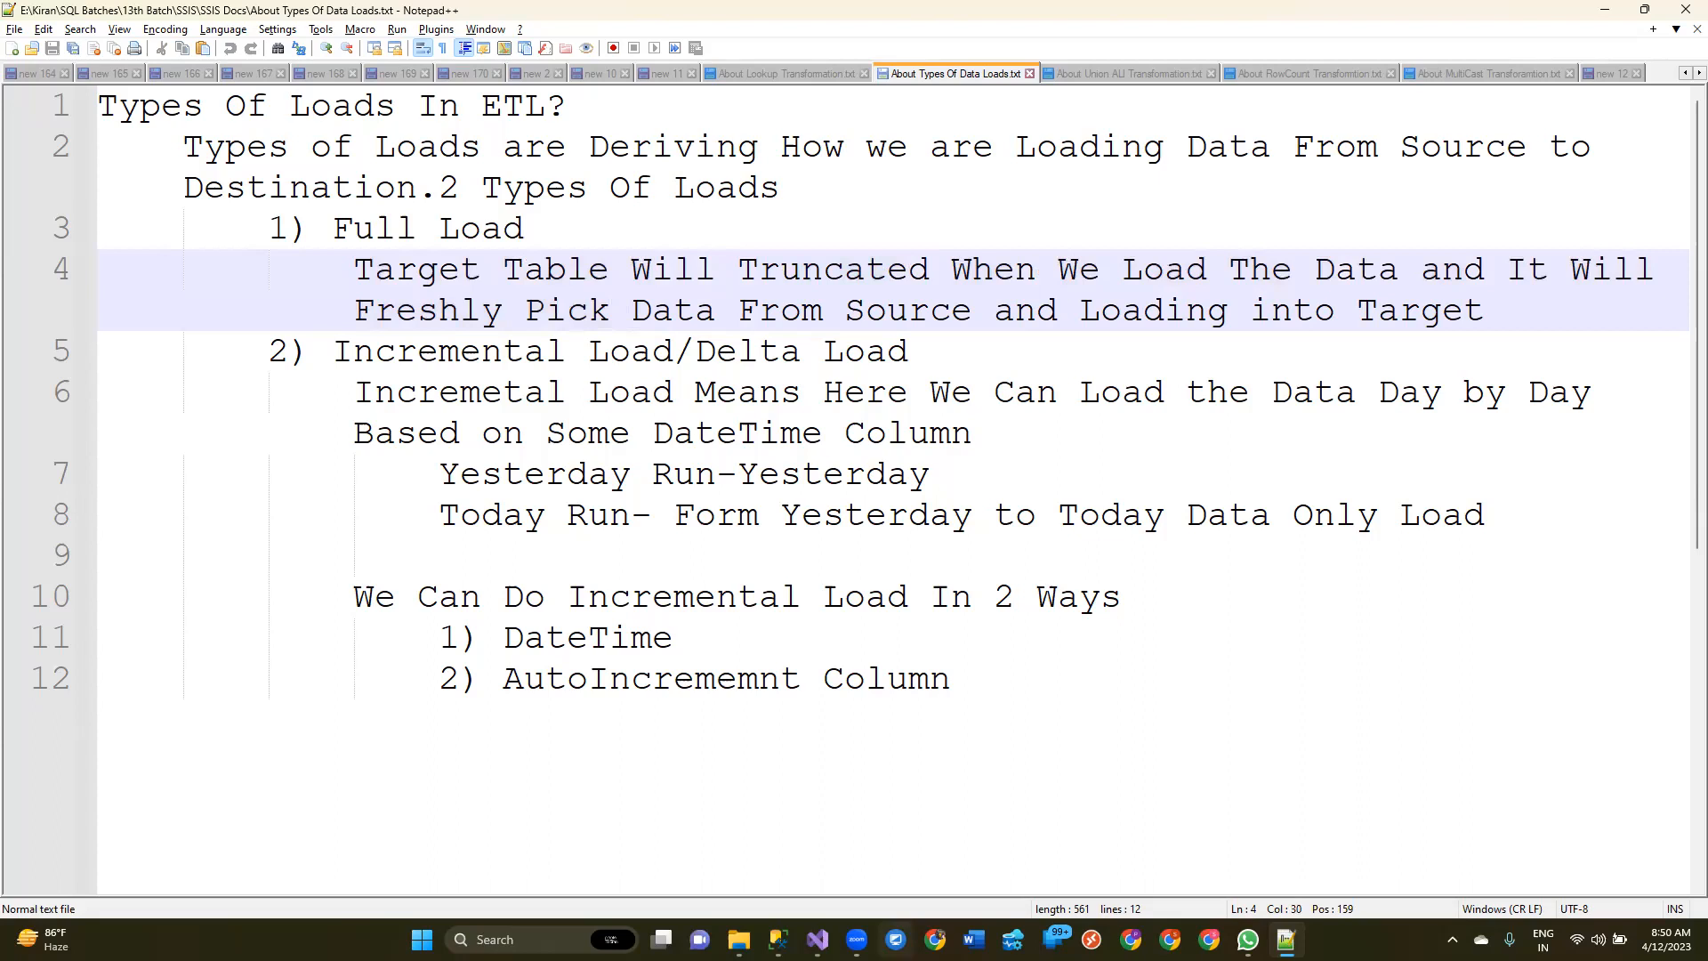
type("be")
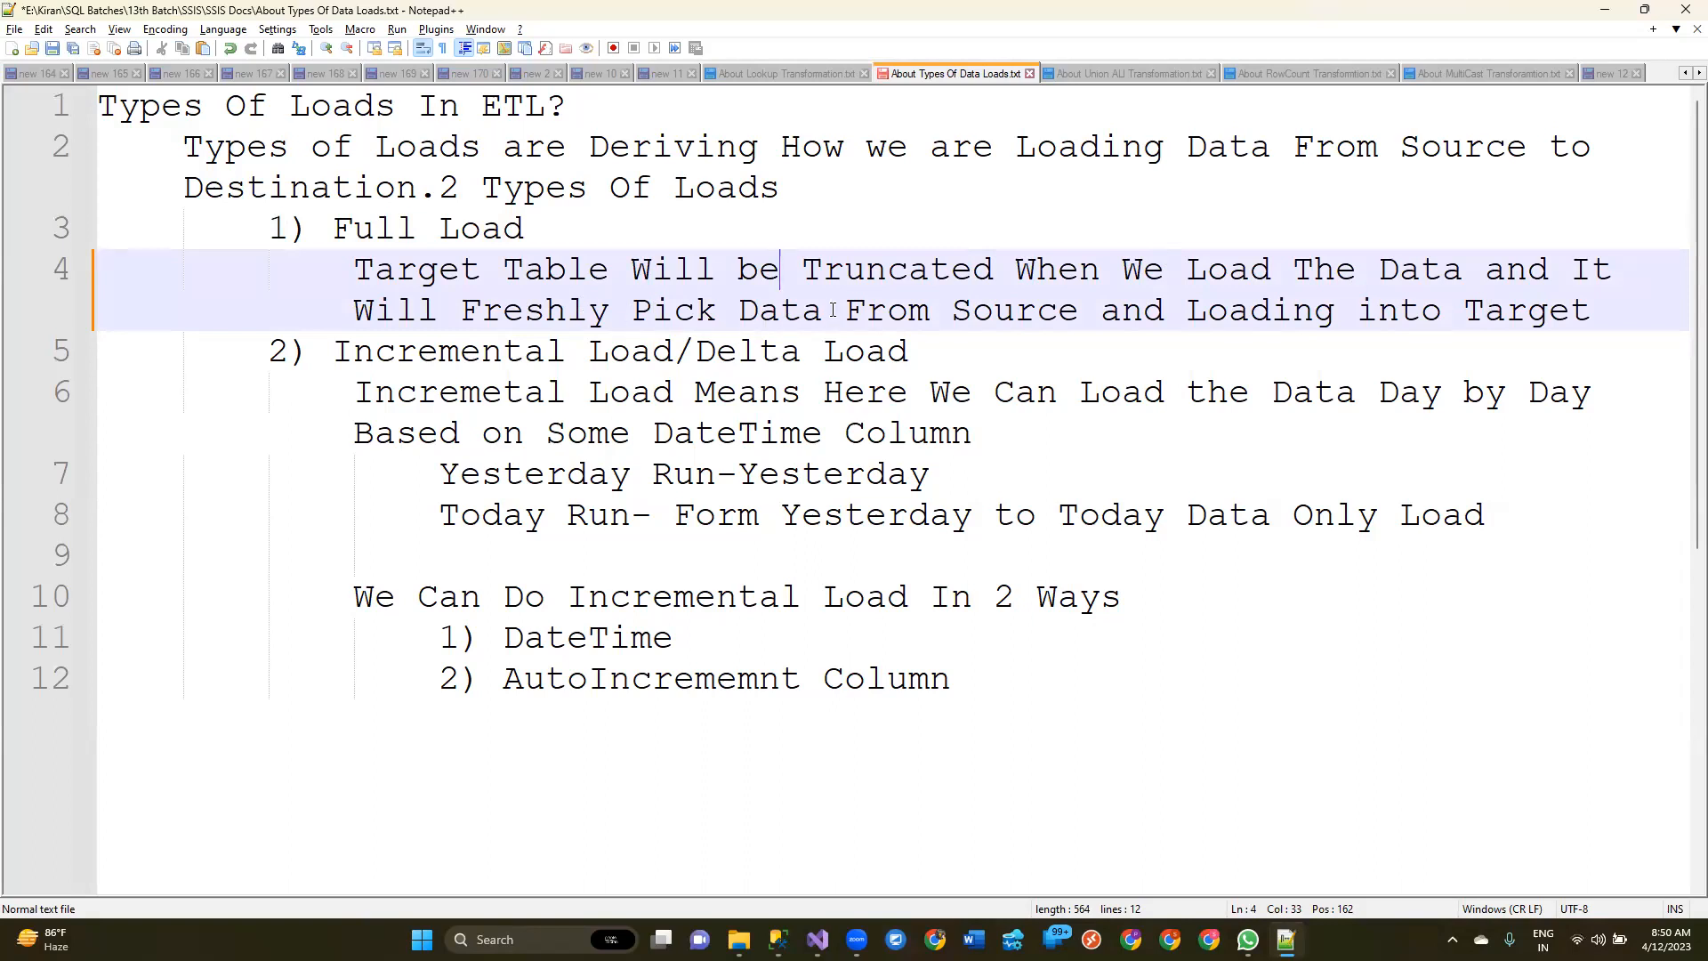
left_click(742, 314)
type("all ")
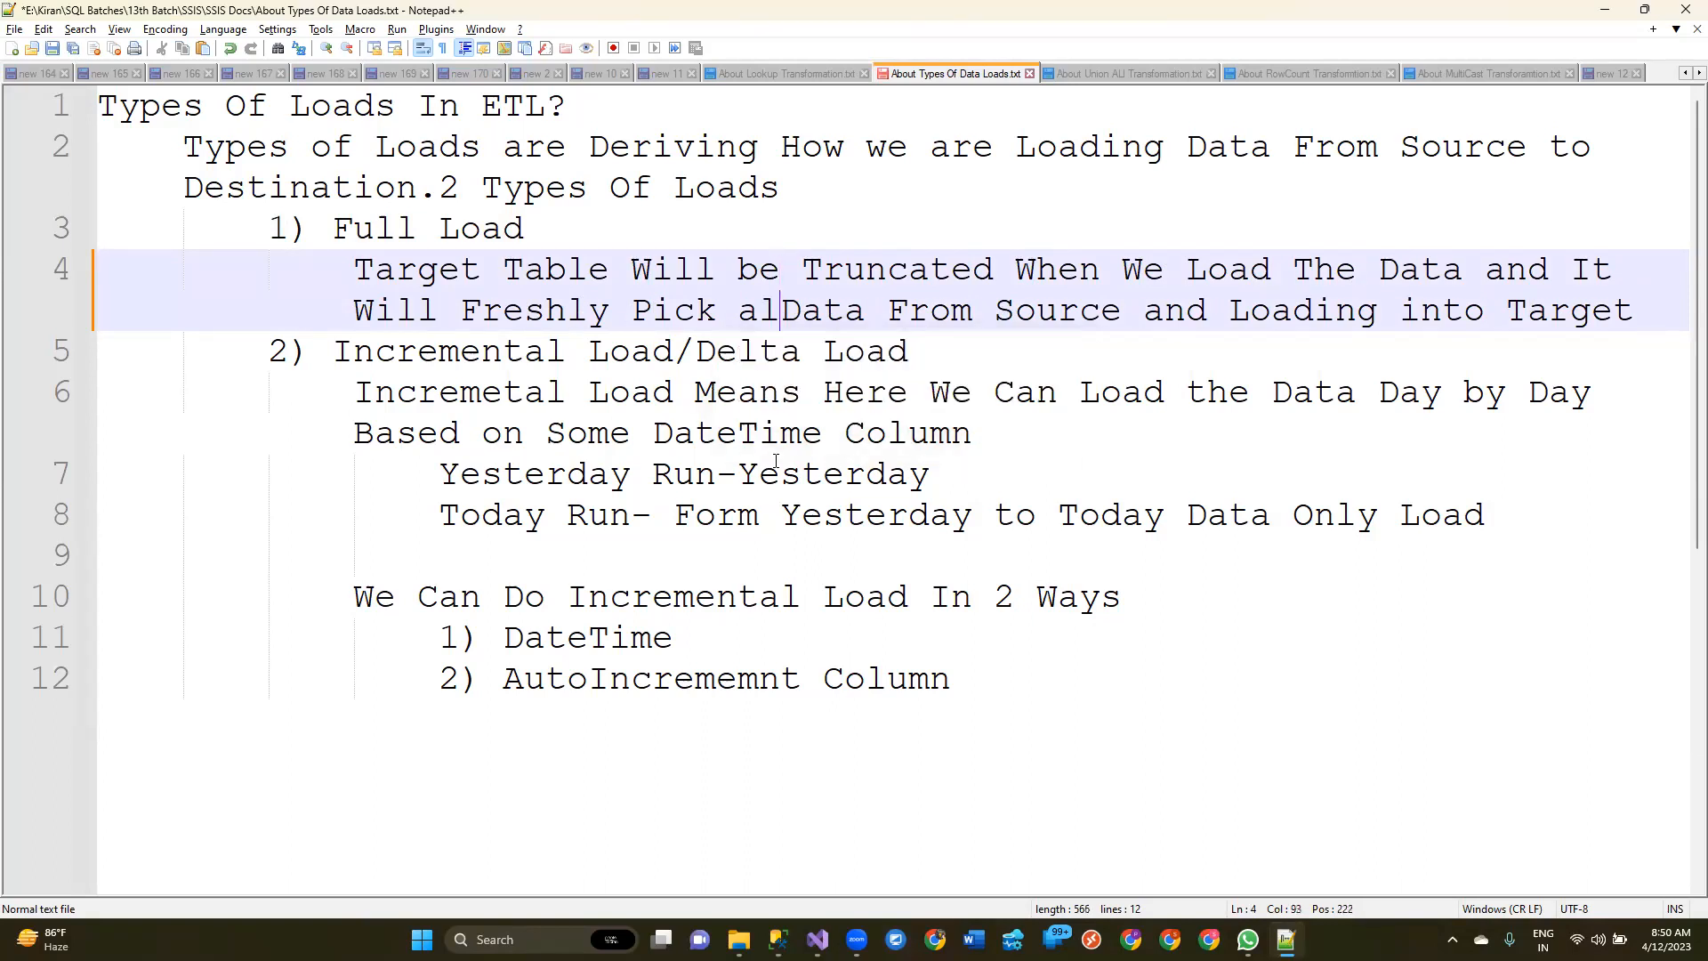
type("the")
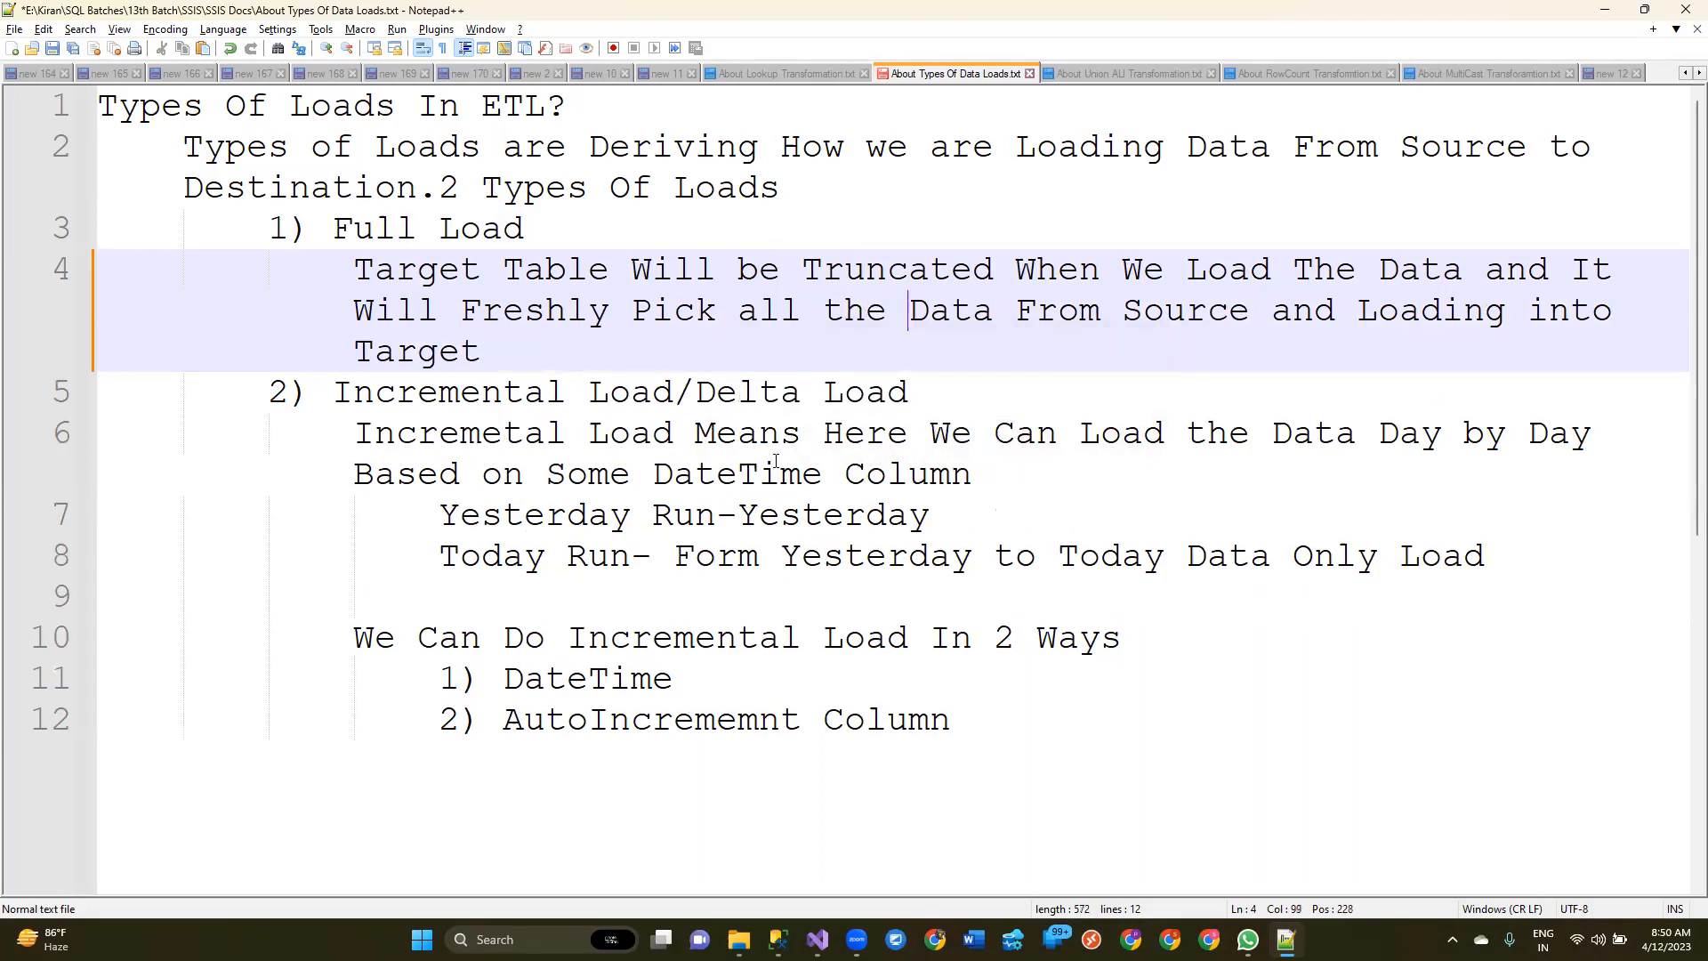
key("ctrl+s")
Step: Highlight the full Full Load description and the Incremental Load/Delta Load heading in the notes
key("End")
key("shift+Left")
left_click(324, 285, "shift")
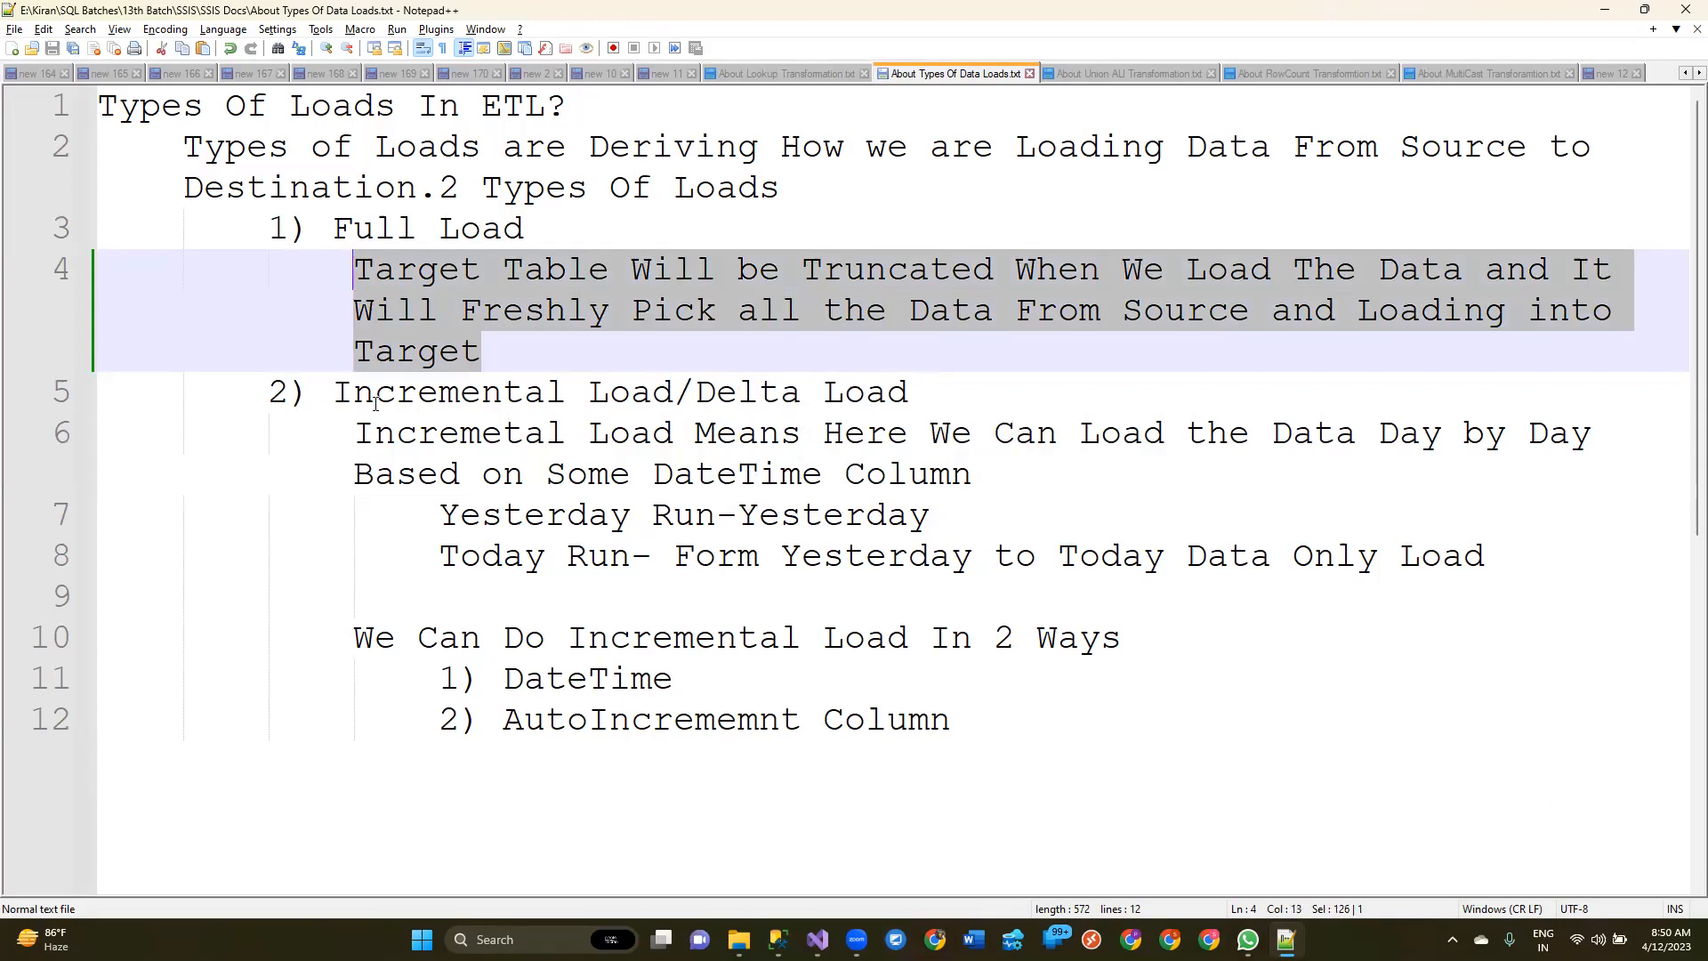
left_click_drag(336, 404, 930, 394)
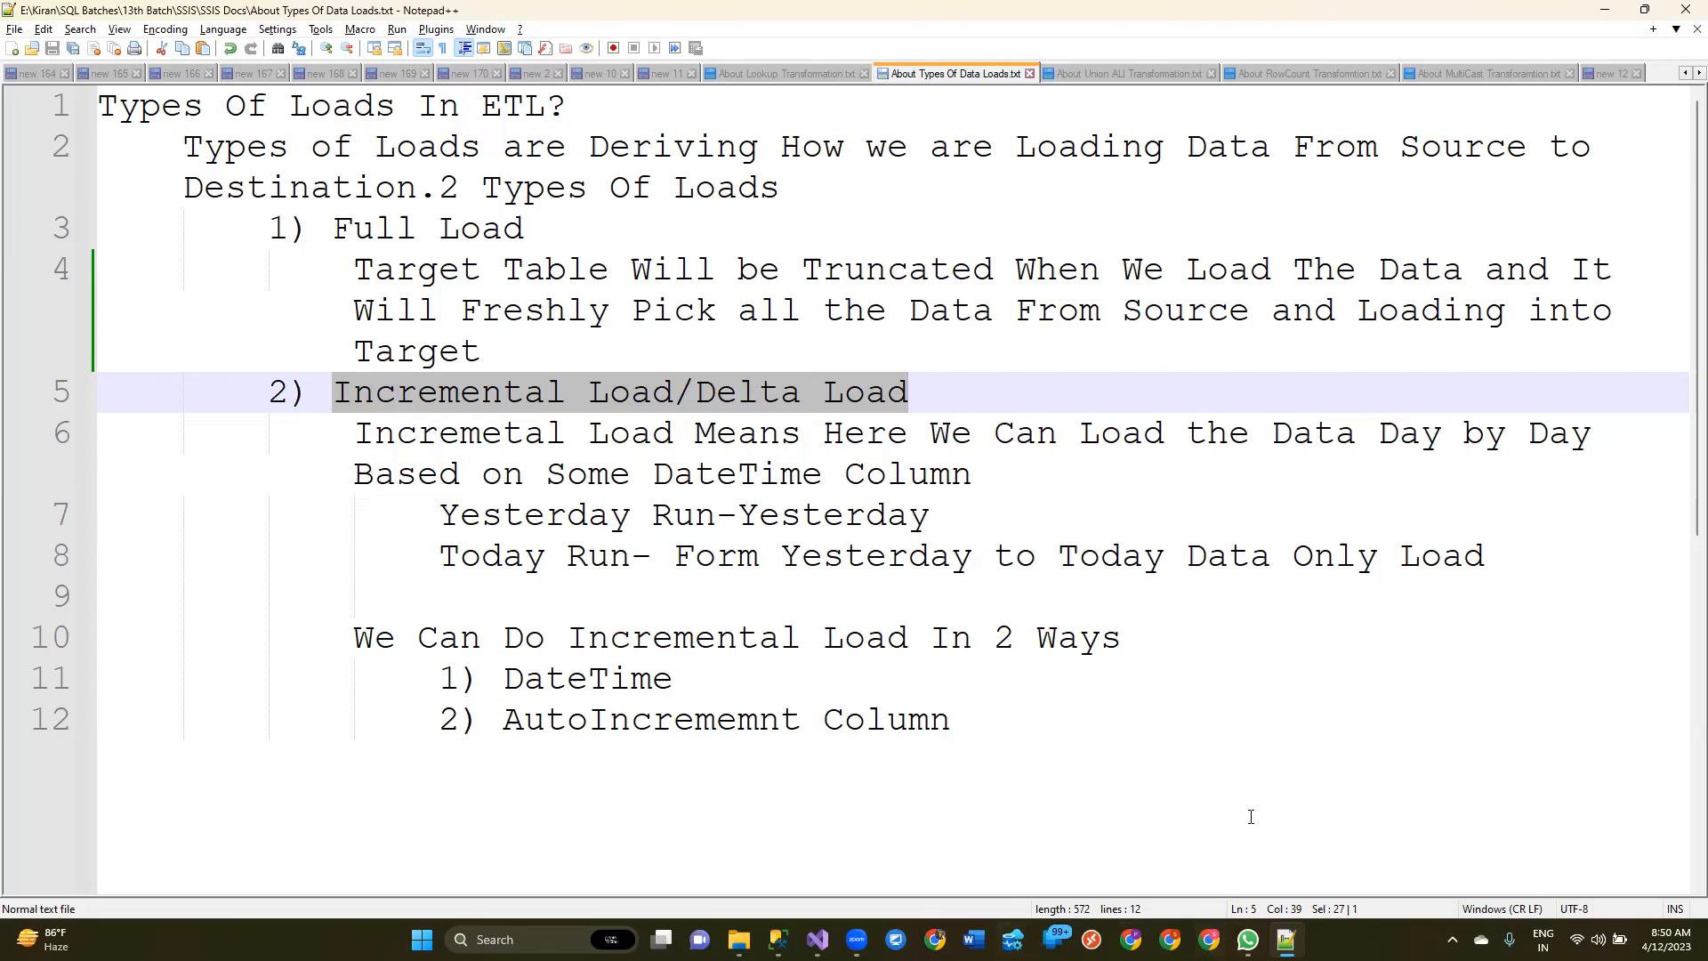
Step: Launch Excel and create a blank workbook
key("super+r")
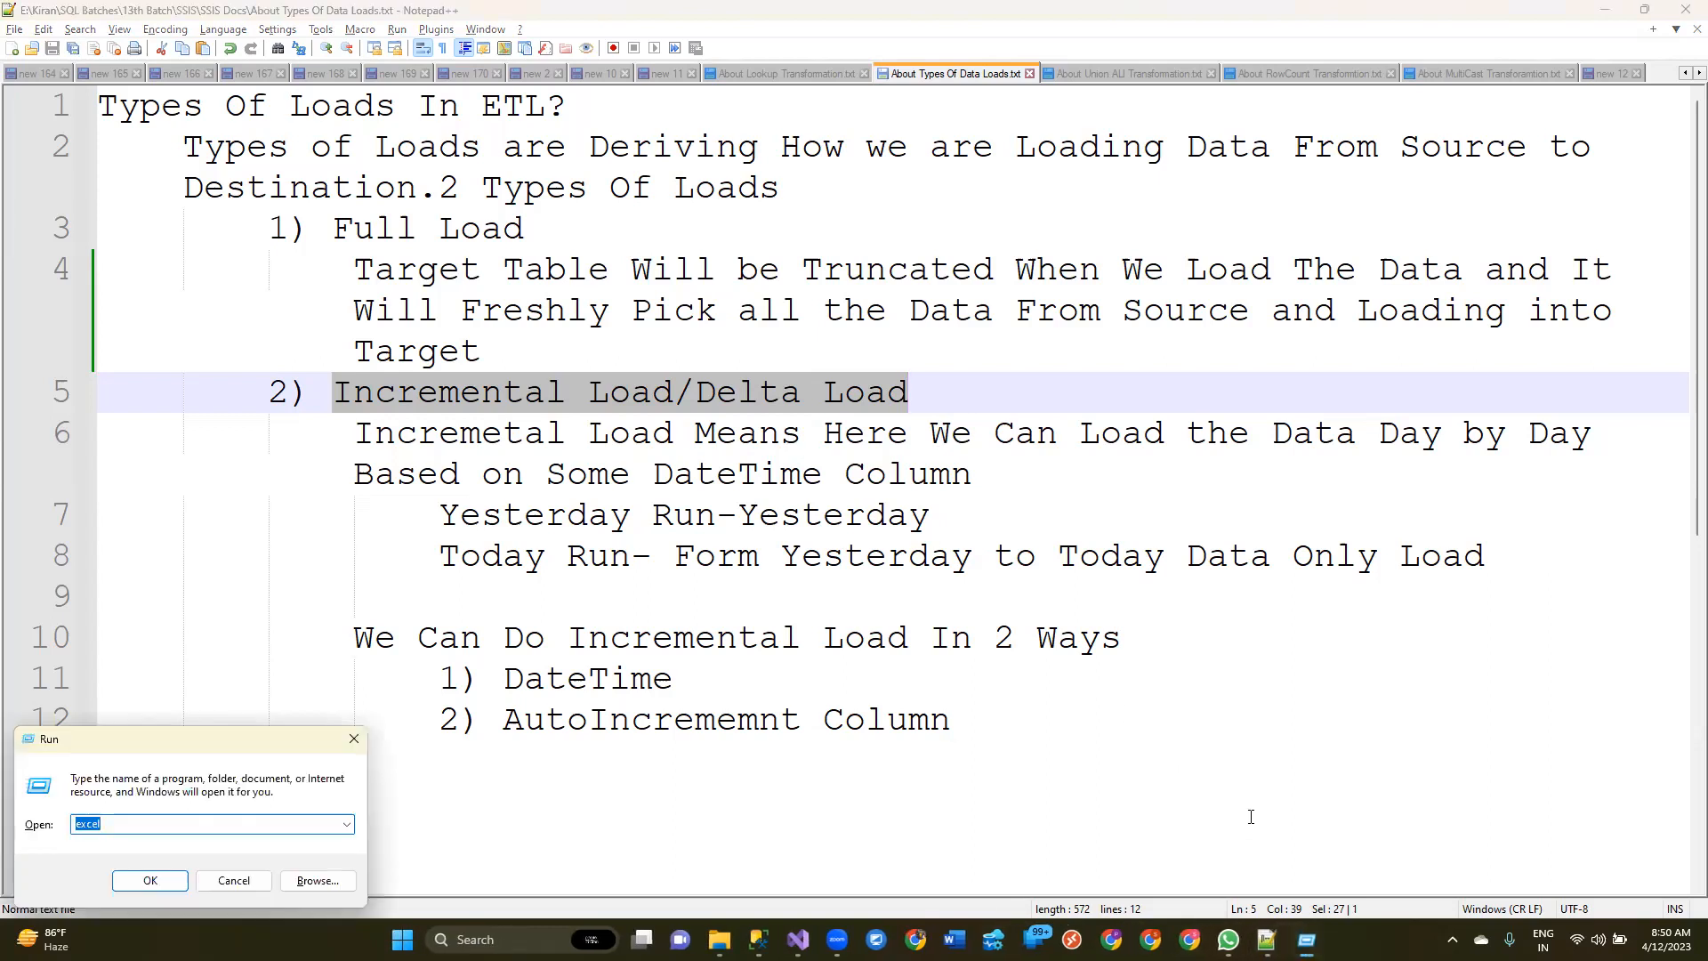
key("Return")
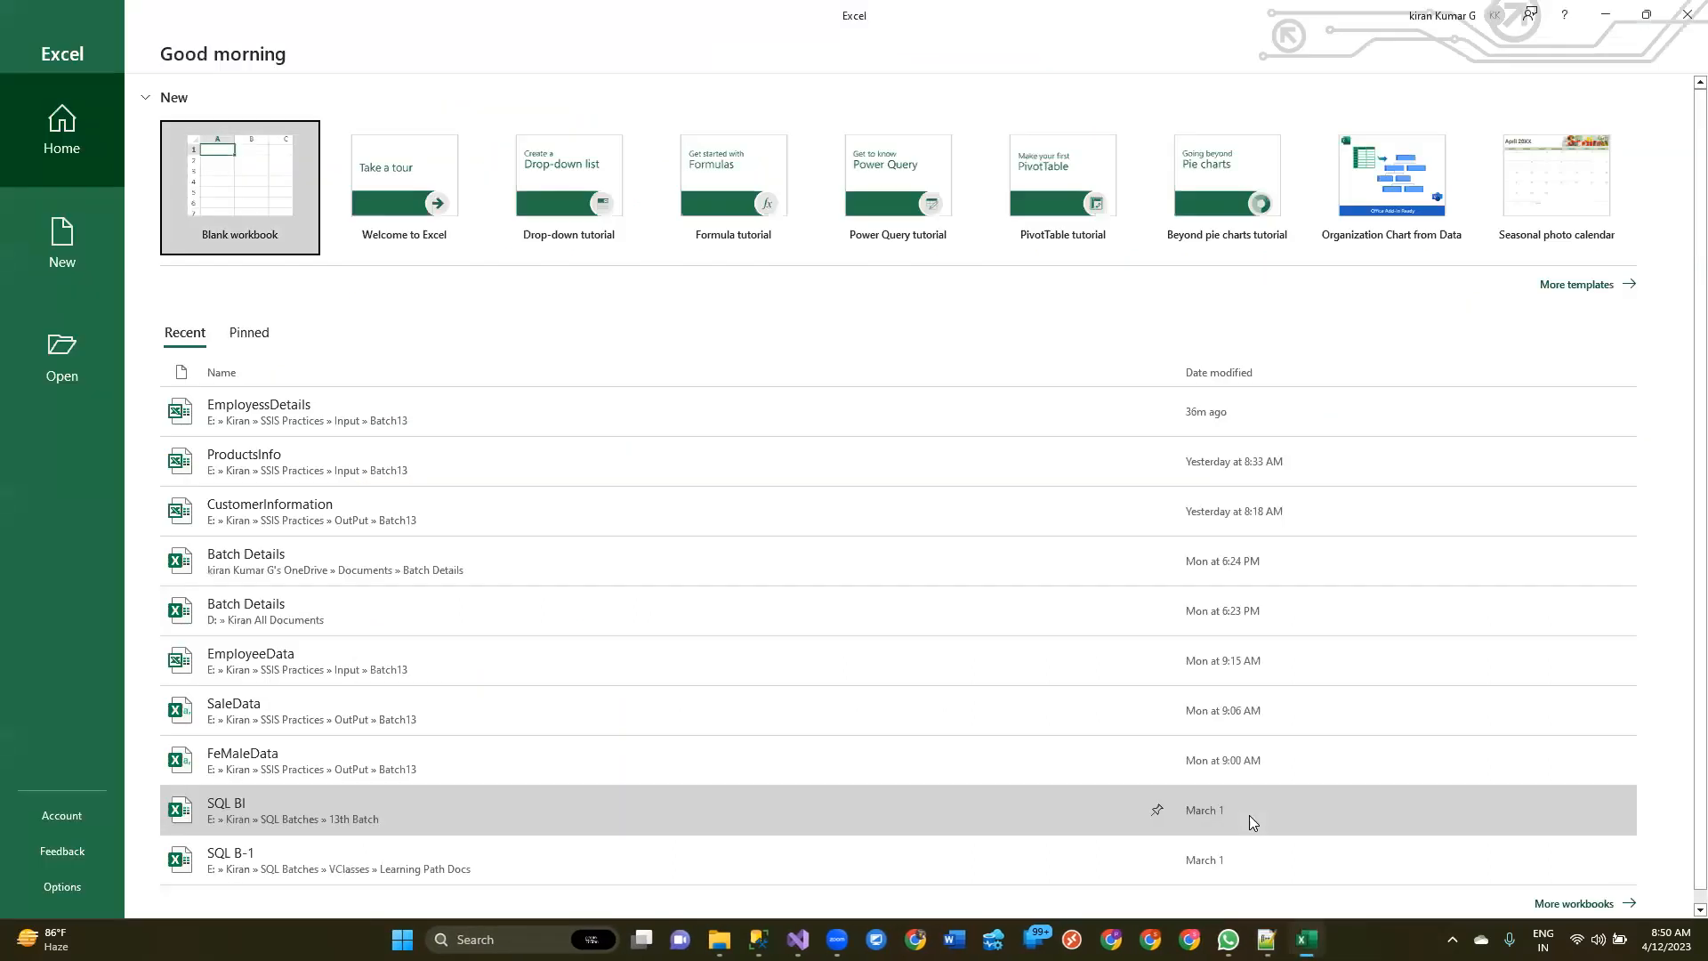
left_click(240, 191)
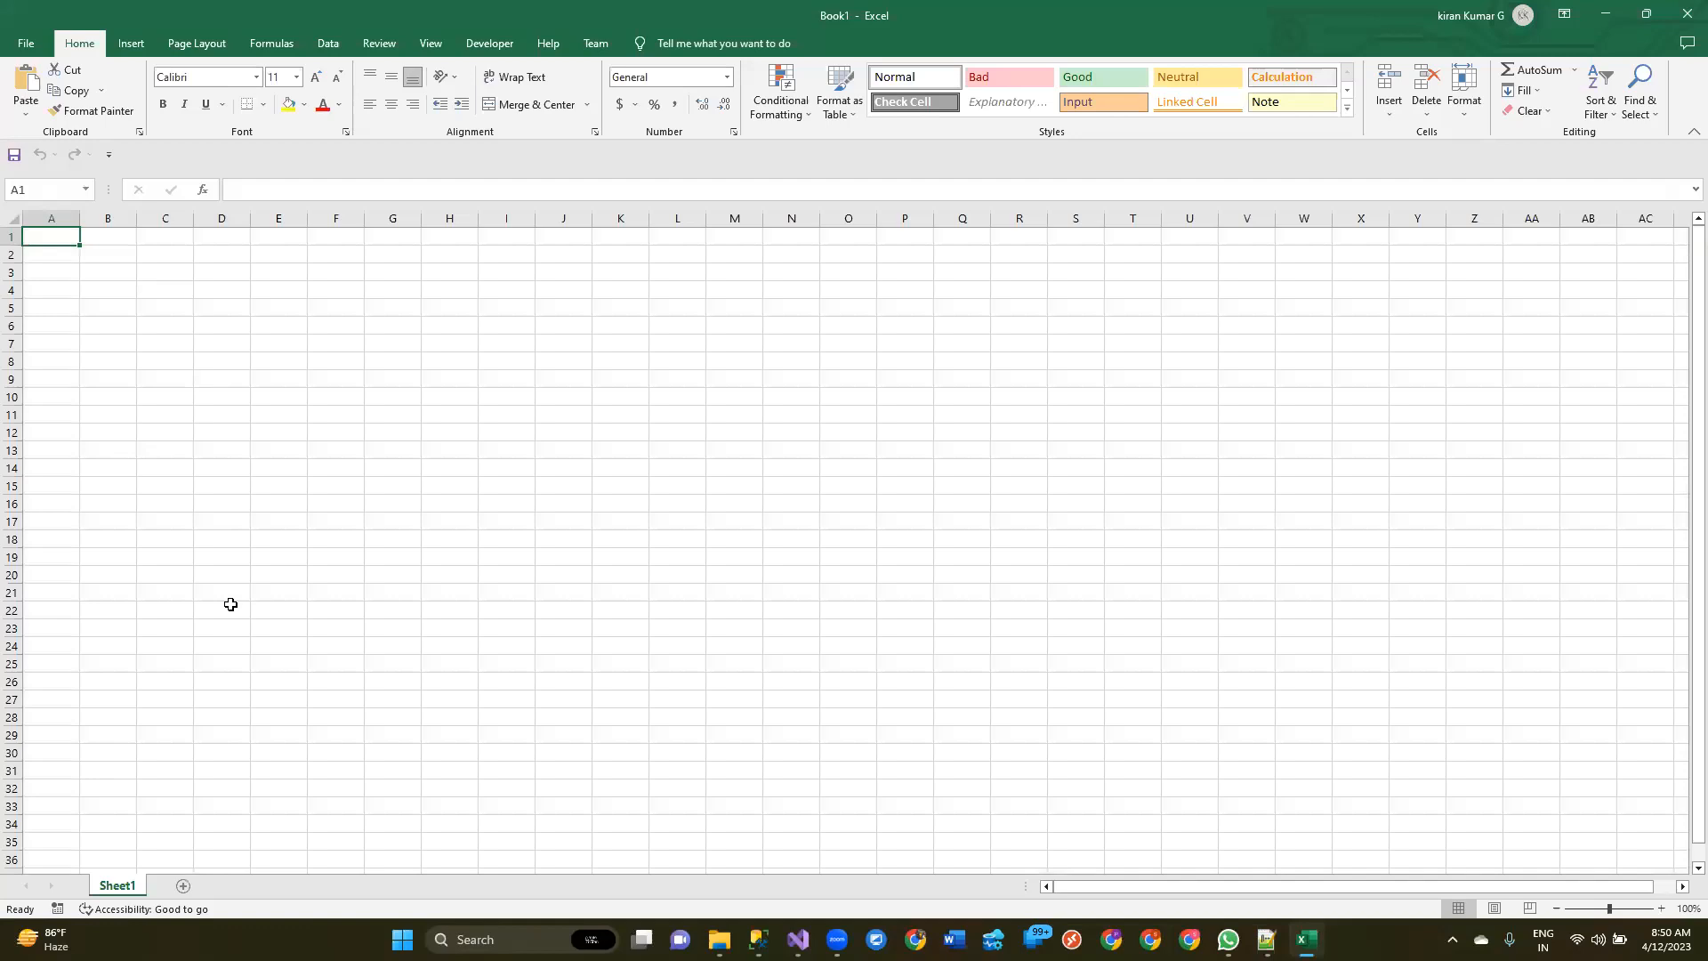
Step: Enter the column headers EMPID in A2 and EMPName in B2
key("Down")
type("EMPID")
key("Tab")
type("EMPName")
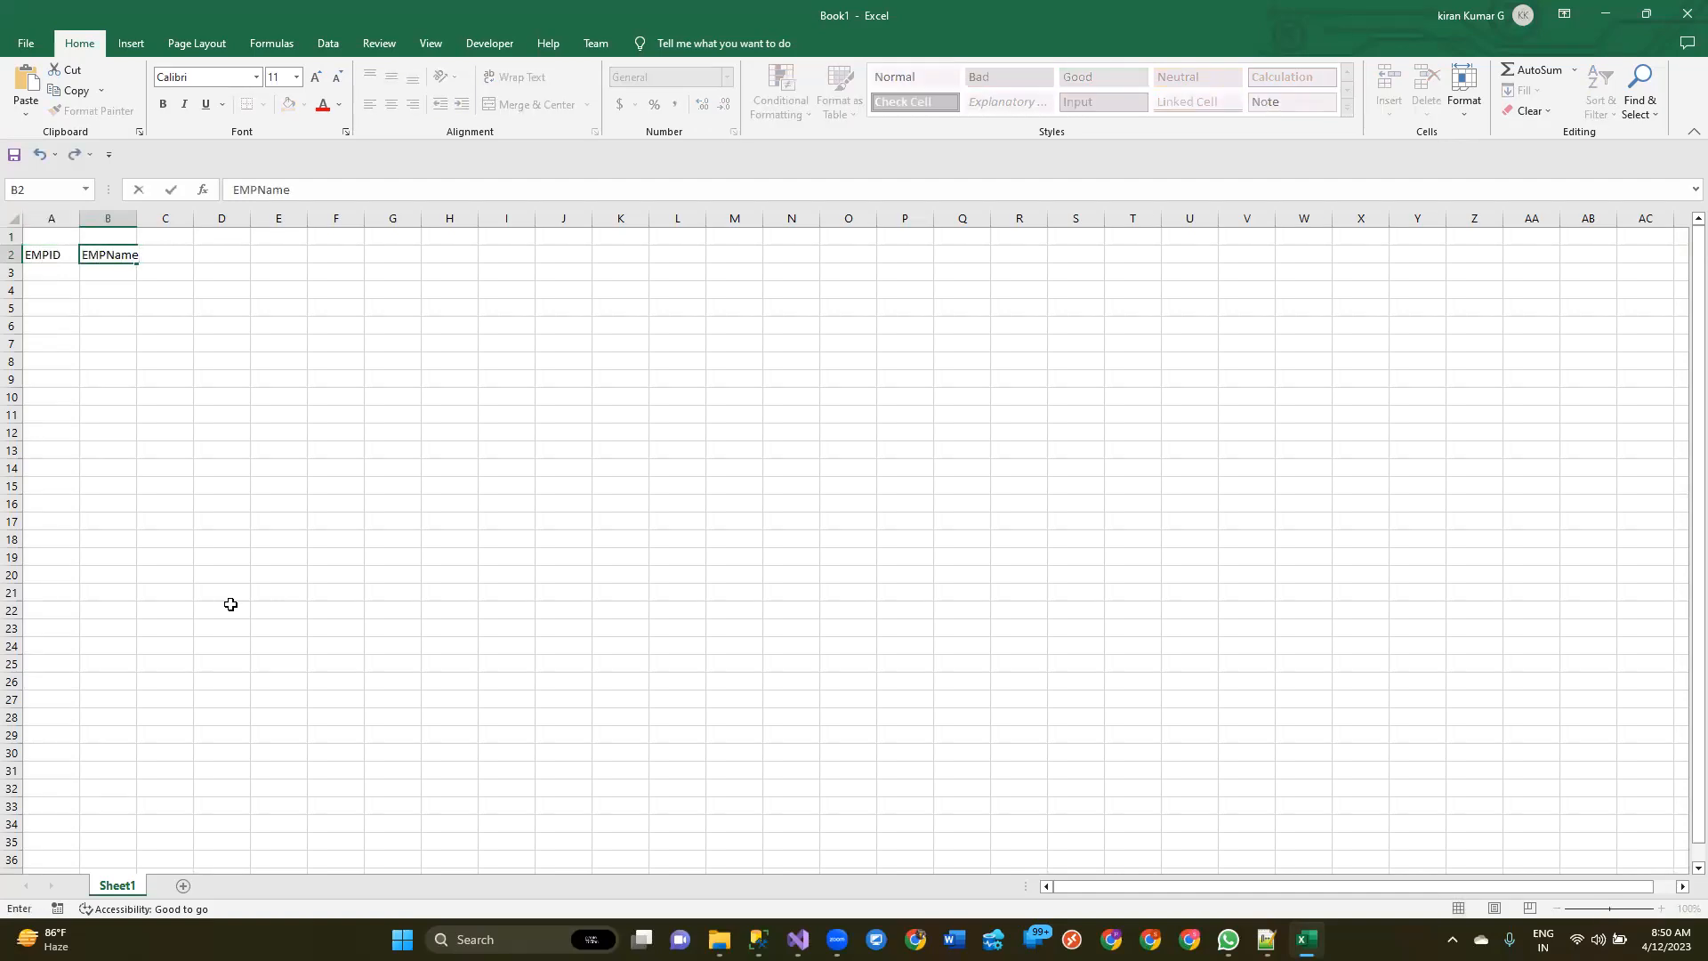
Step: Enter the date 10-04-2023 in A1, above the EMPID header
key("Up")
key("Left")
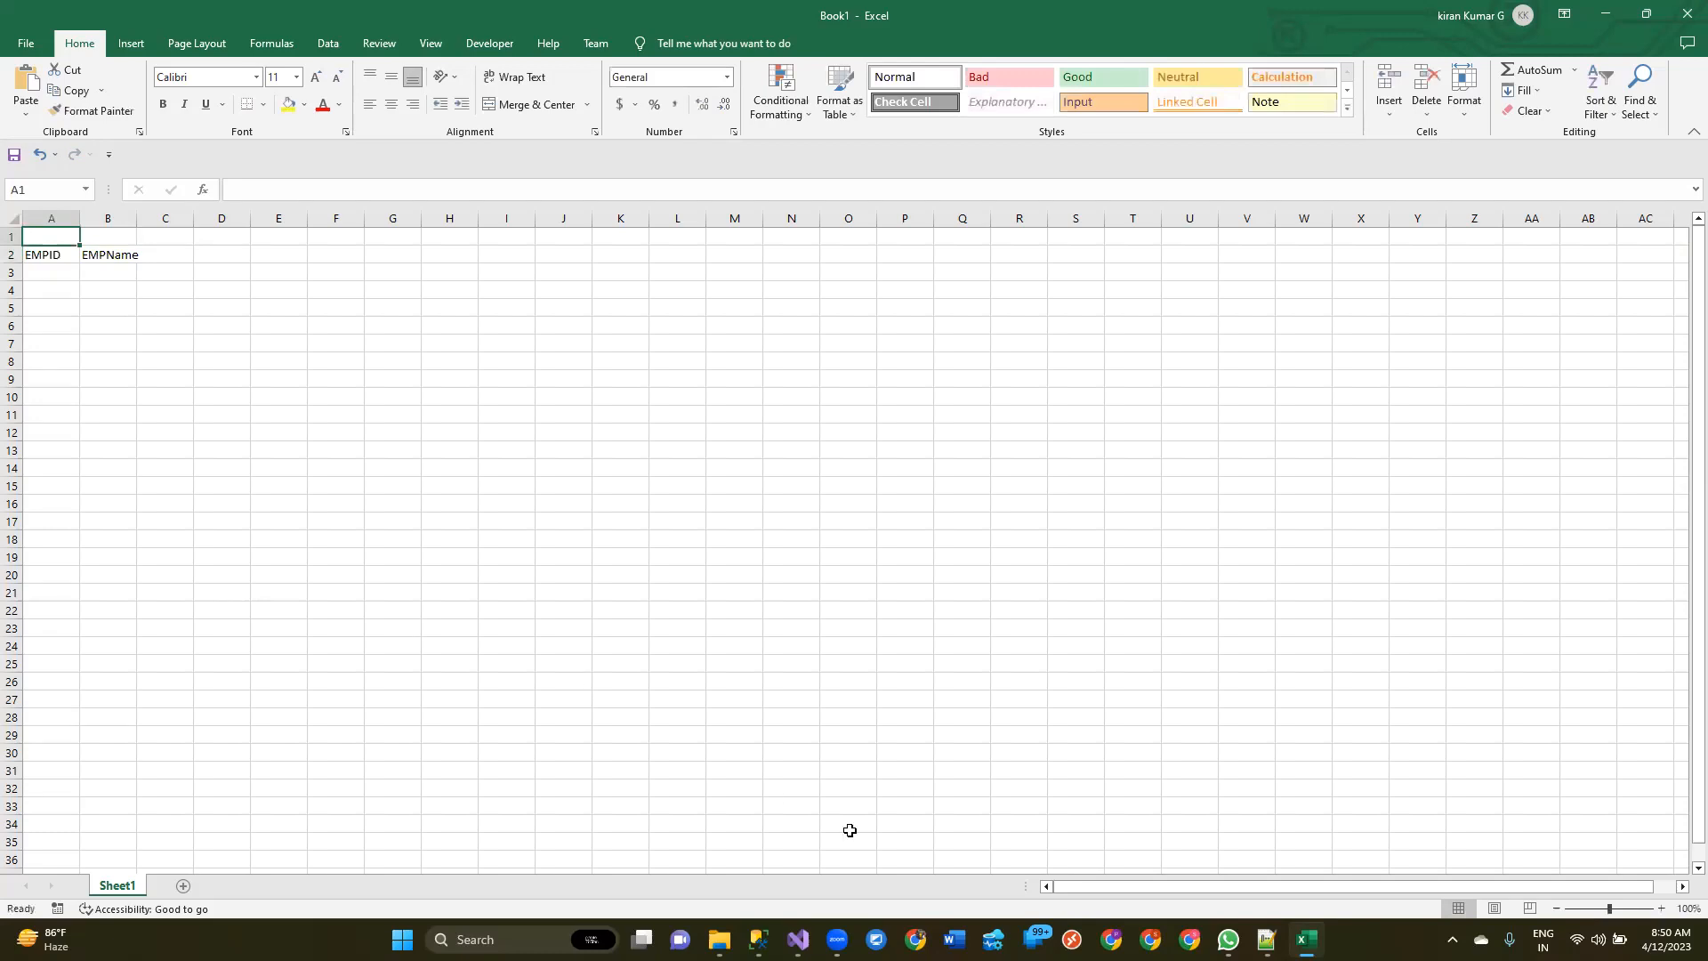
type("c")
key("BackSpace")
type("10-")
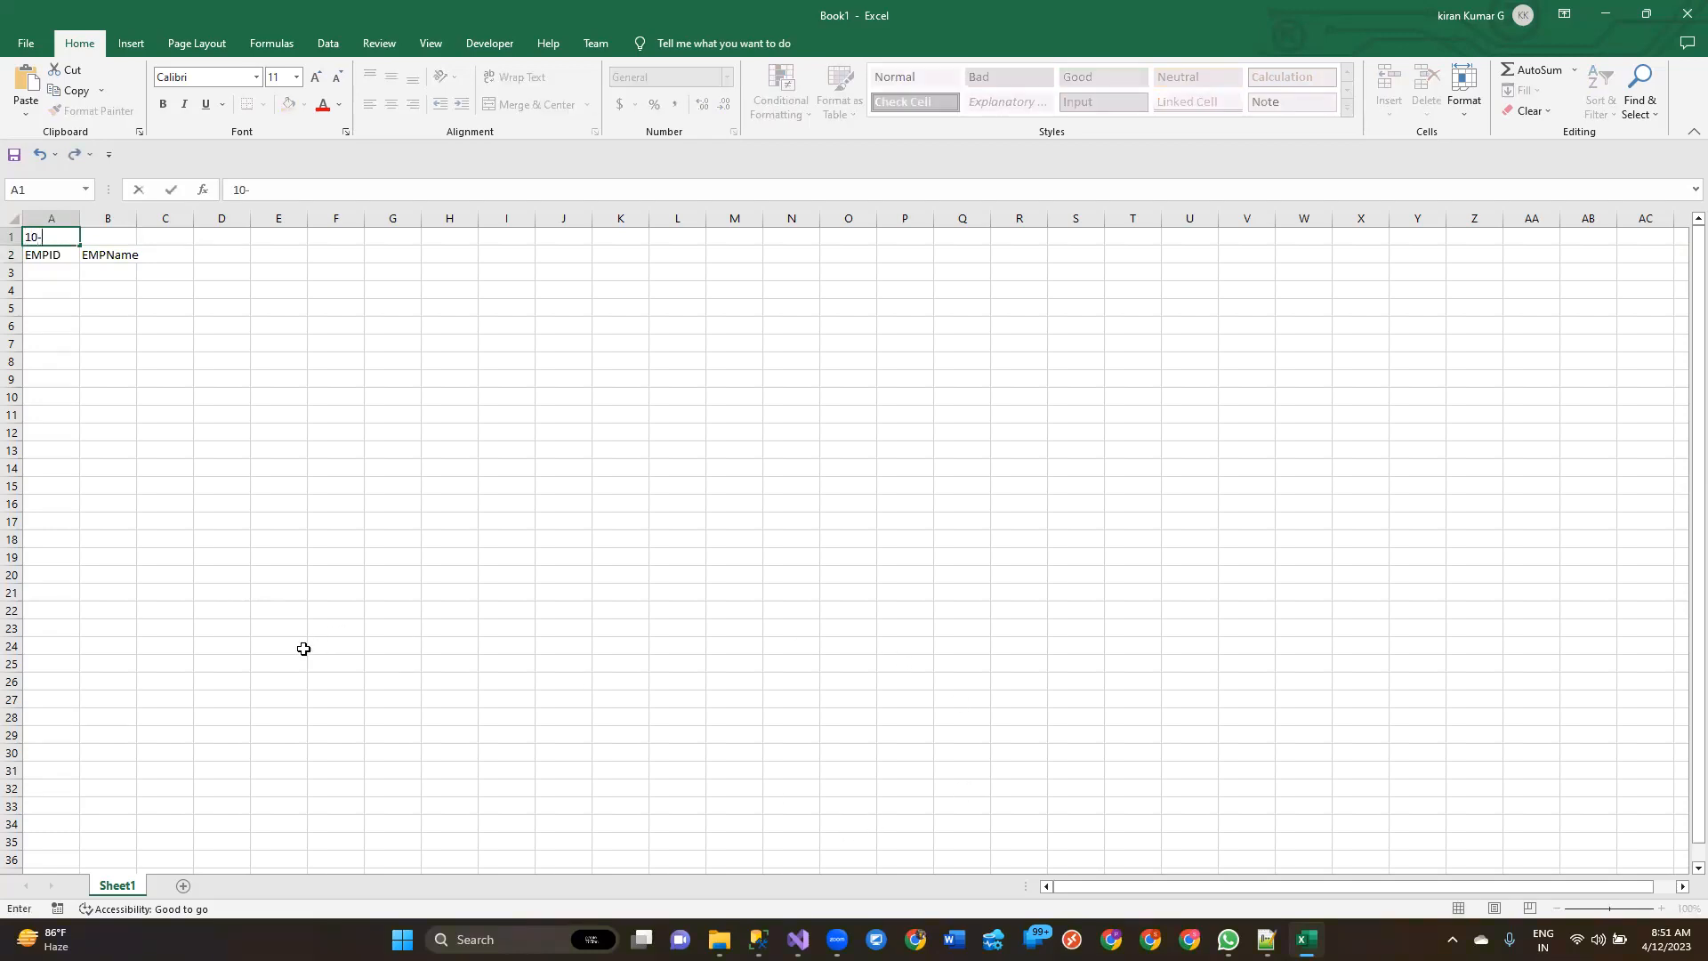
type("04-2023")
key("Return")
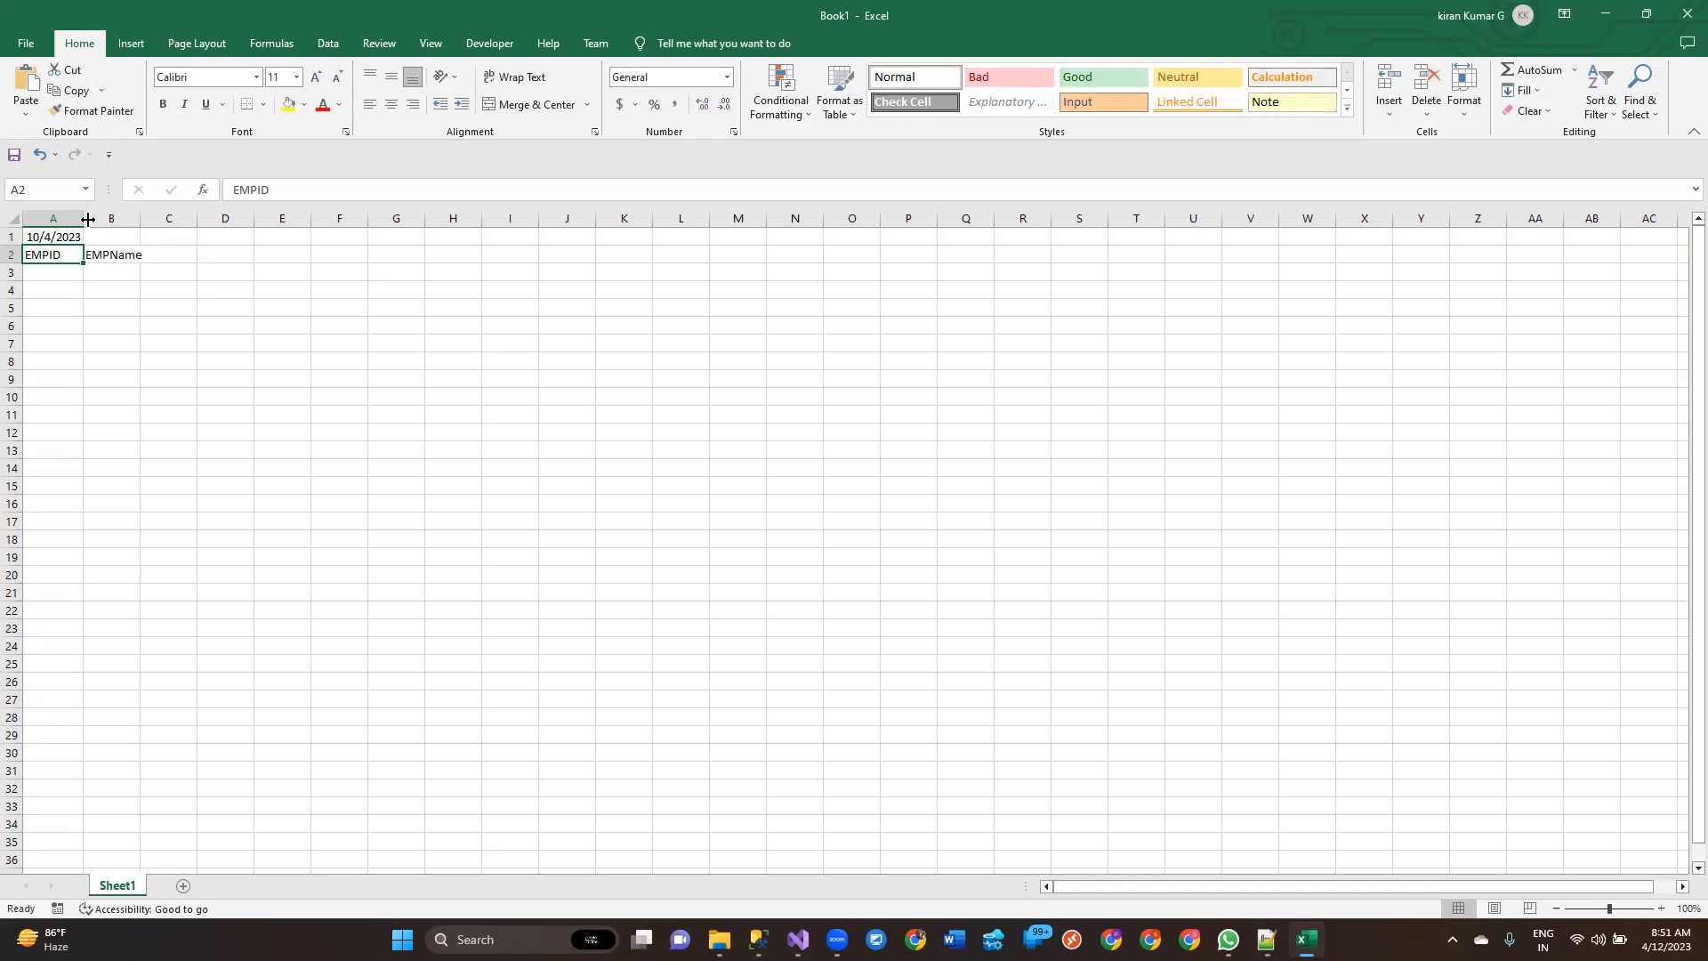
left_click(793, 32)
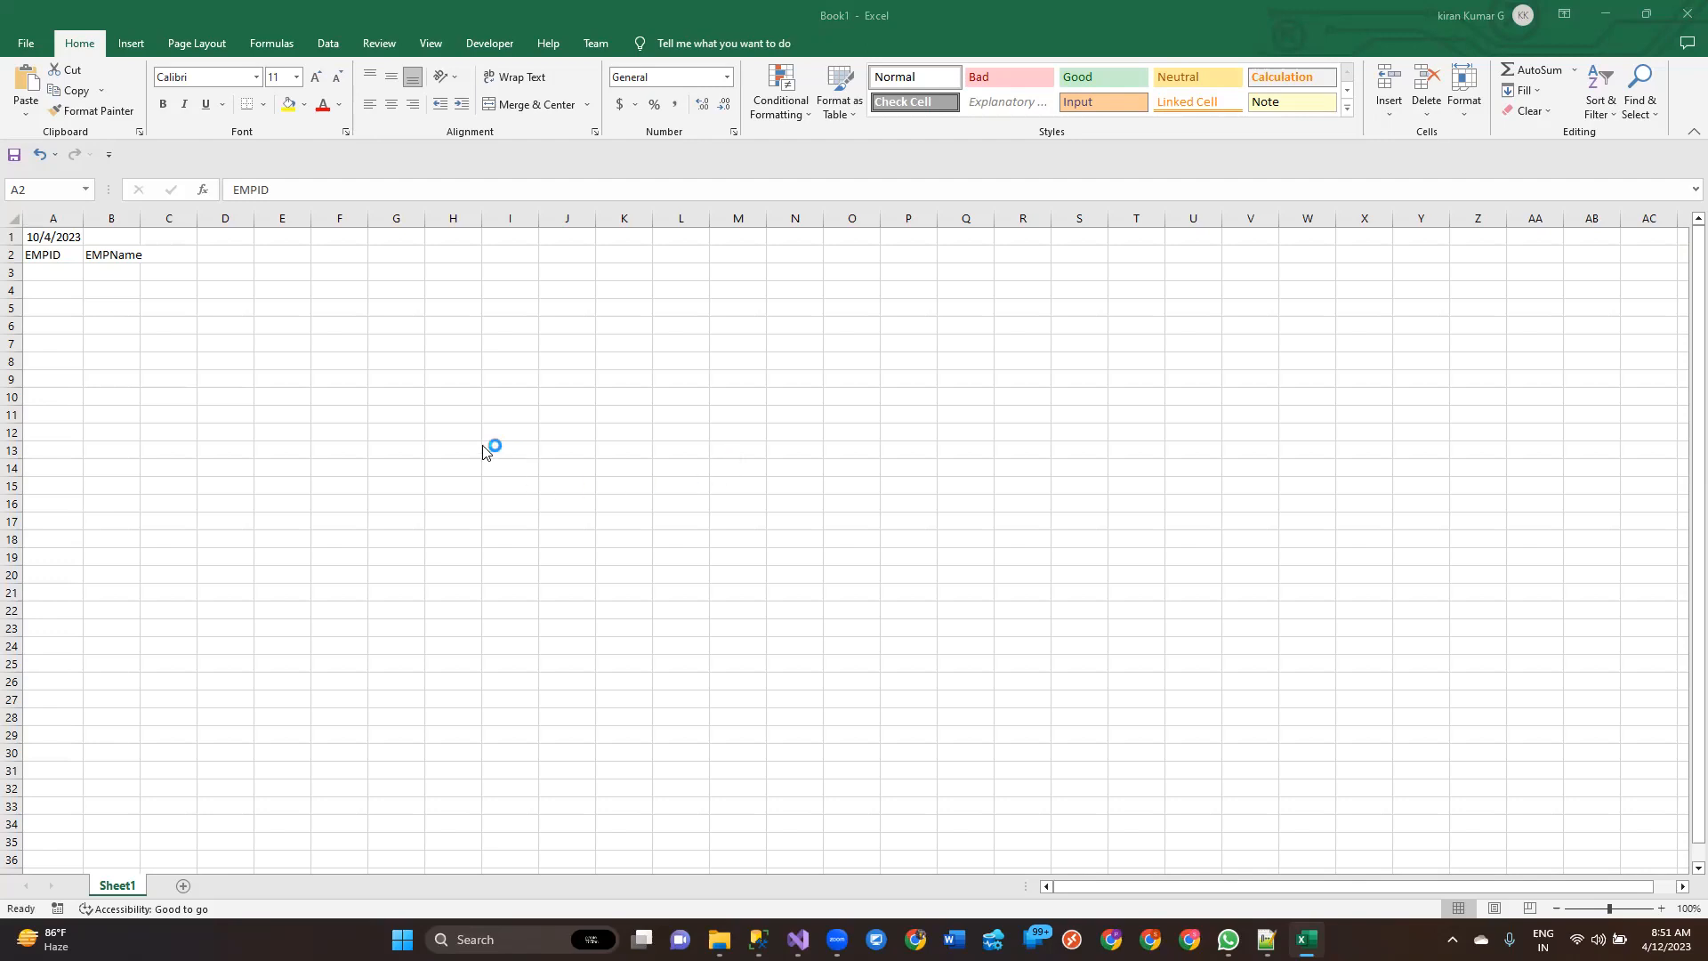
Step: Add two employee records under the headers in rows 3 and 4: 1 with aaa and 2 with bb
left_click(65, 273)
type("1")
key("Tab")
type("aaa")
key("Return")
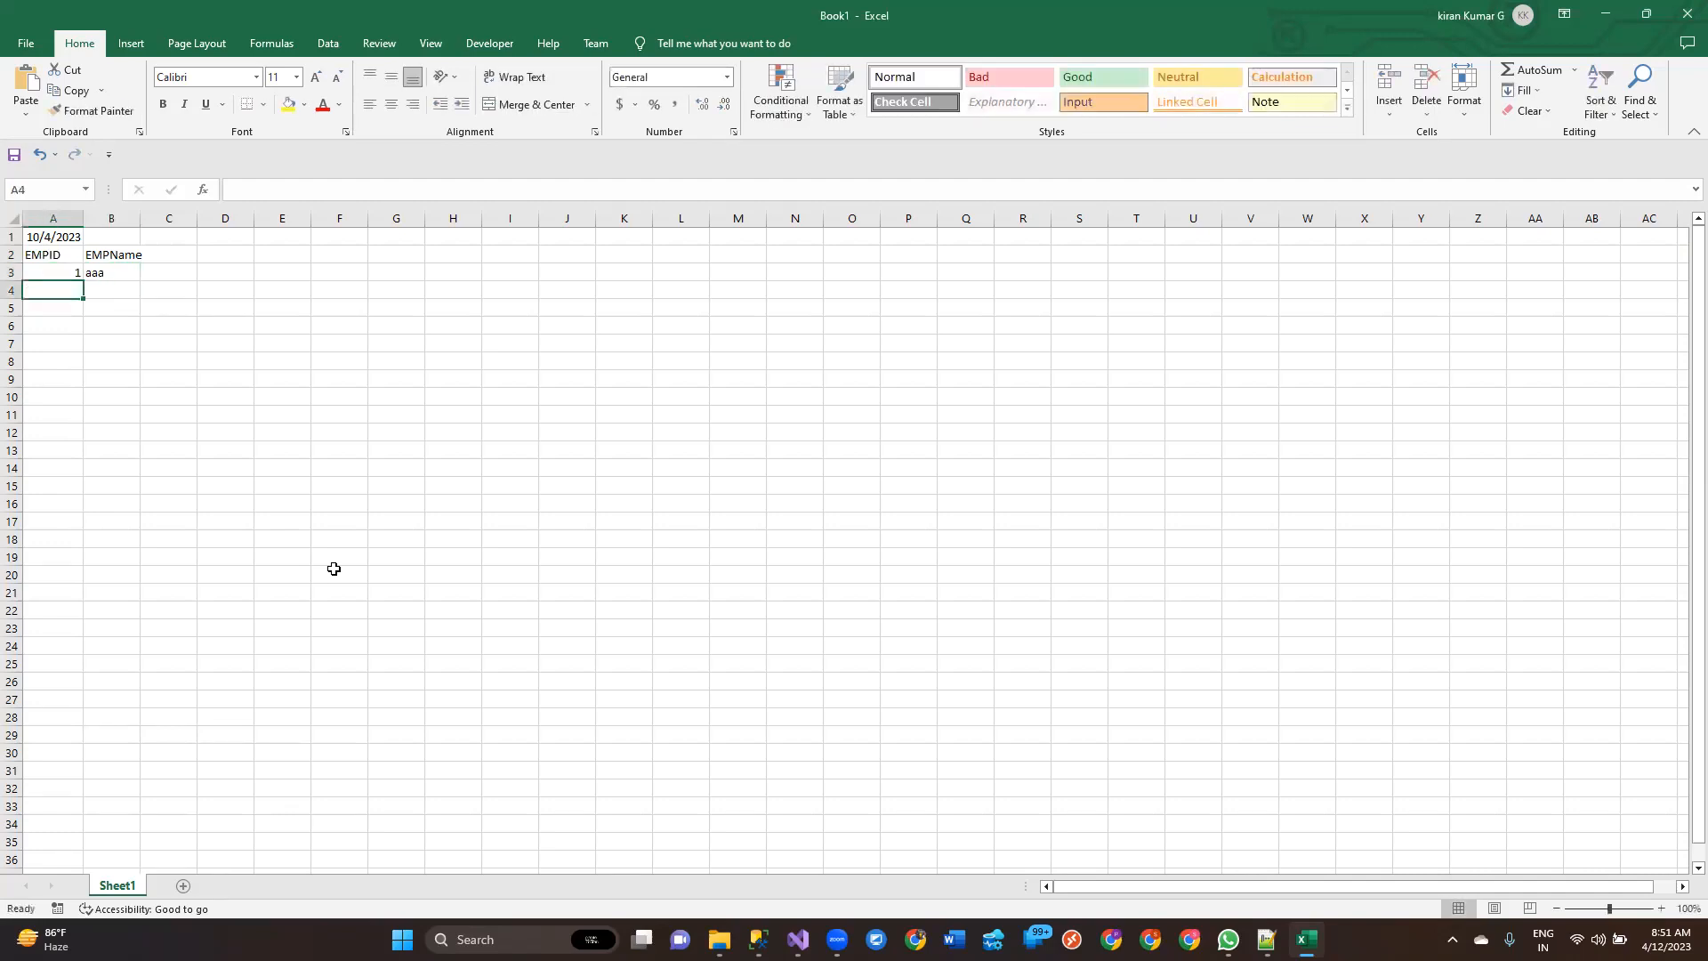
type("2")
key("Tab")
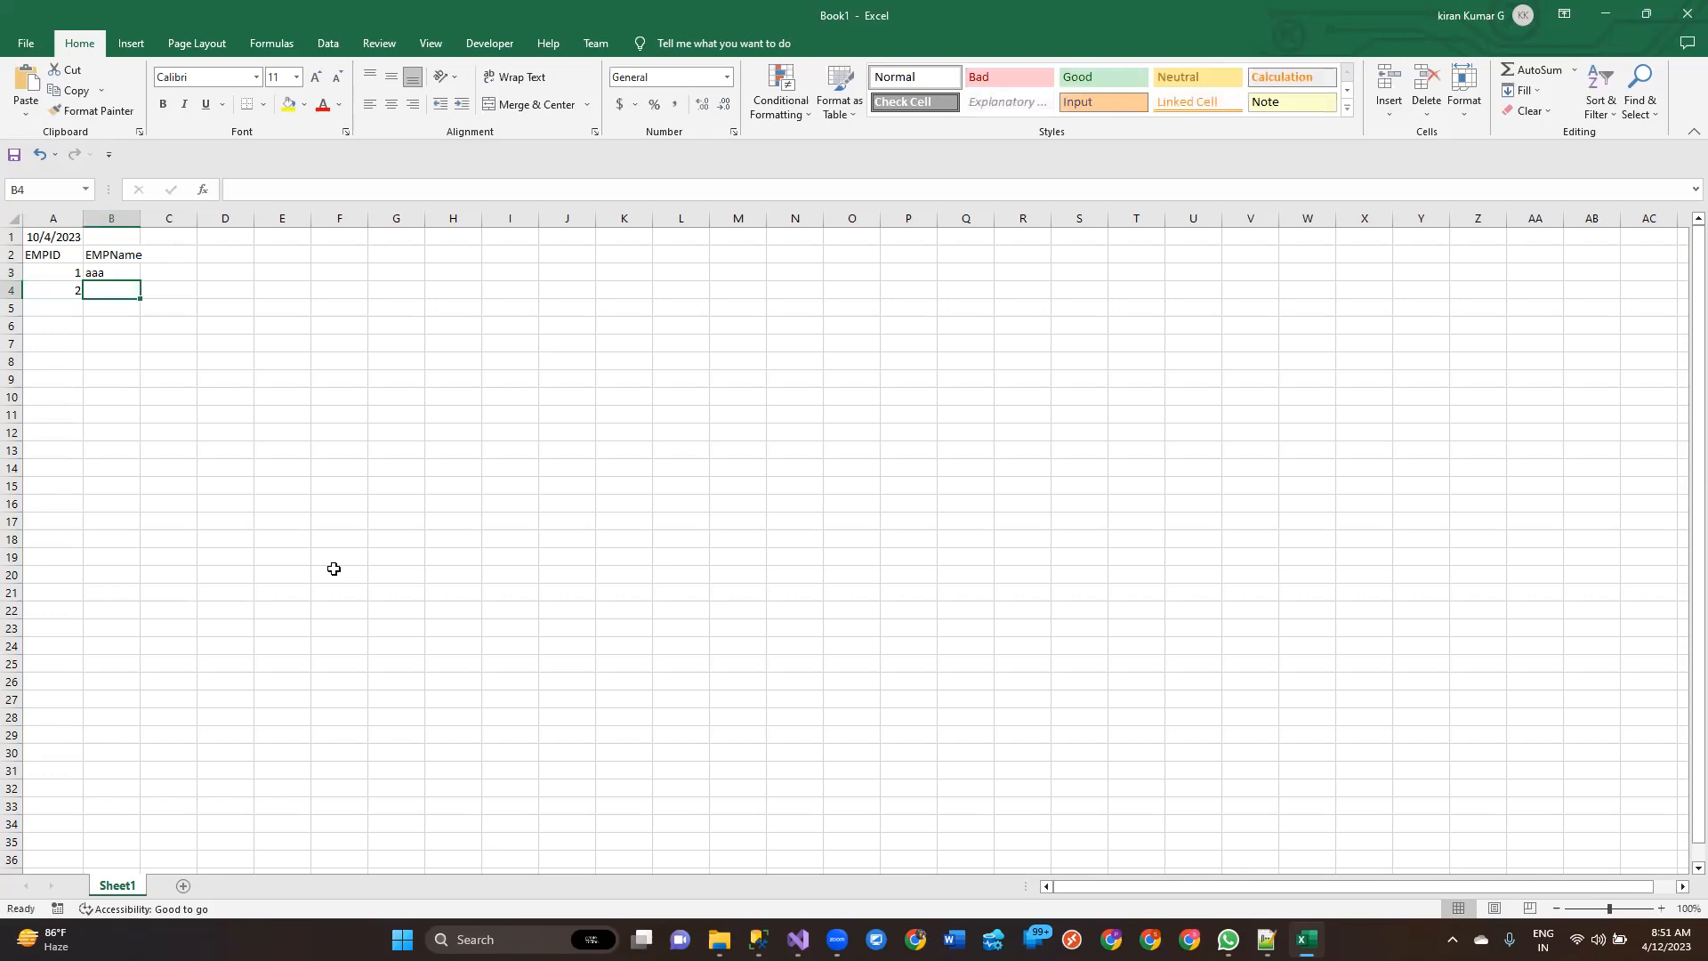
type("bb")
Step: Enter the date 11-04-2023 in A6, leaving an empty row below the first records
key("Down")
key("Left")
key("Down")
type("11")
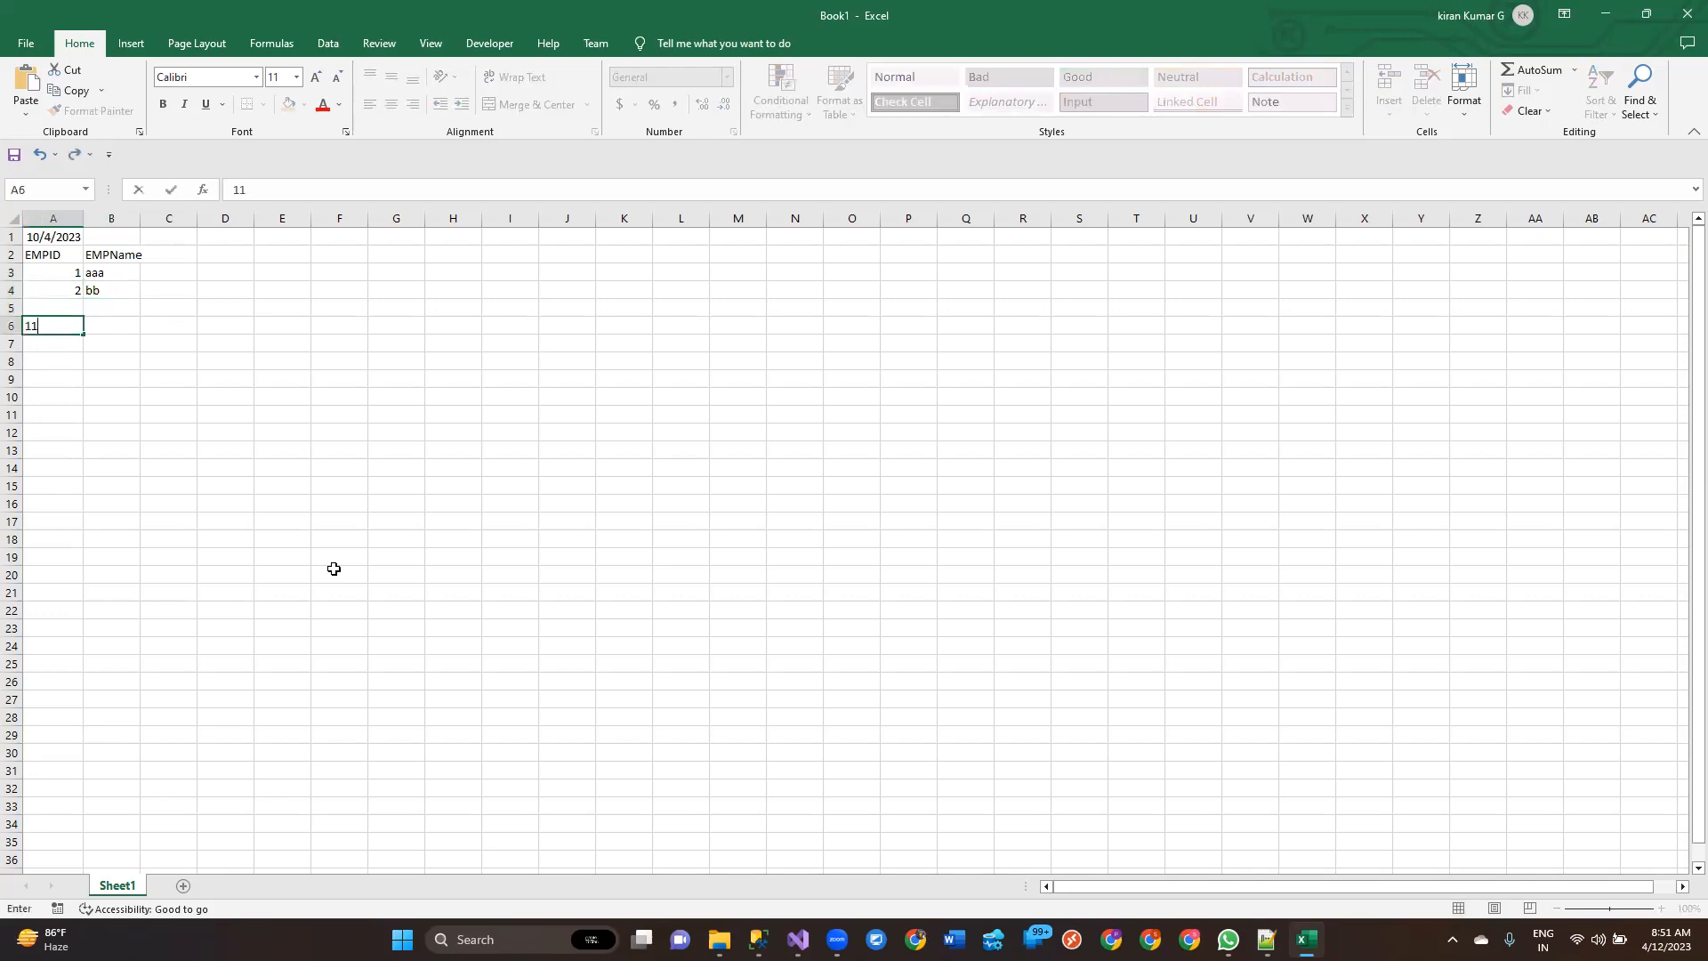
type("-04-2023")
key("Return")
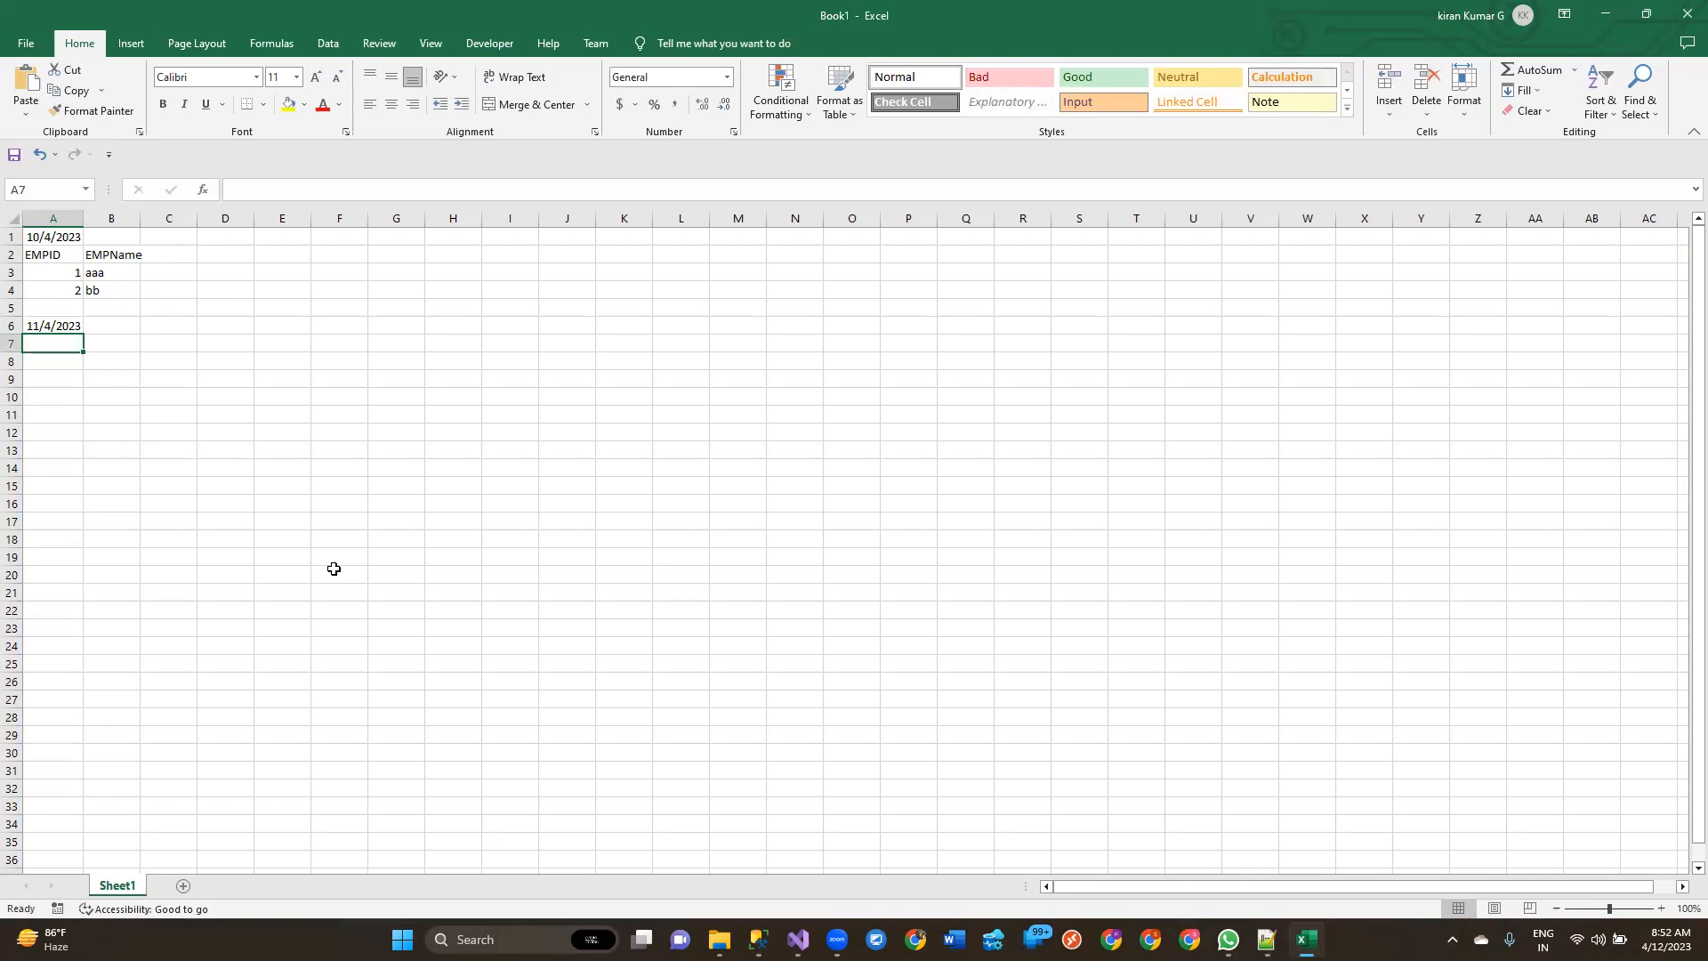
Step: Add two employee records below the 11-04-2023 date in rows 7 and 8: 3 with ccc and 4 with ddd
type("3")
key("Tab")
type("ccc")
key("Return")
type("4")
key("Tab")
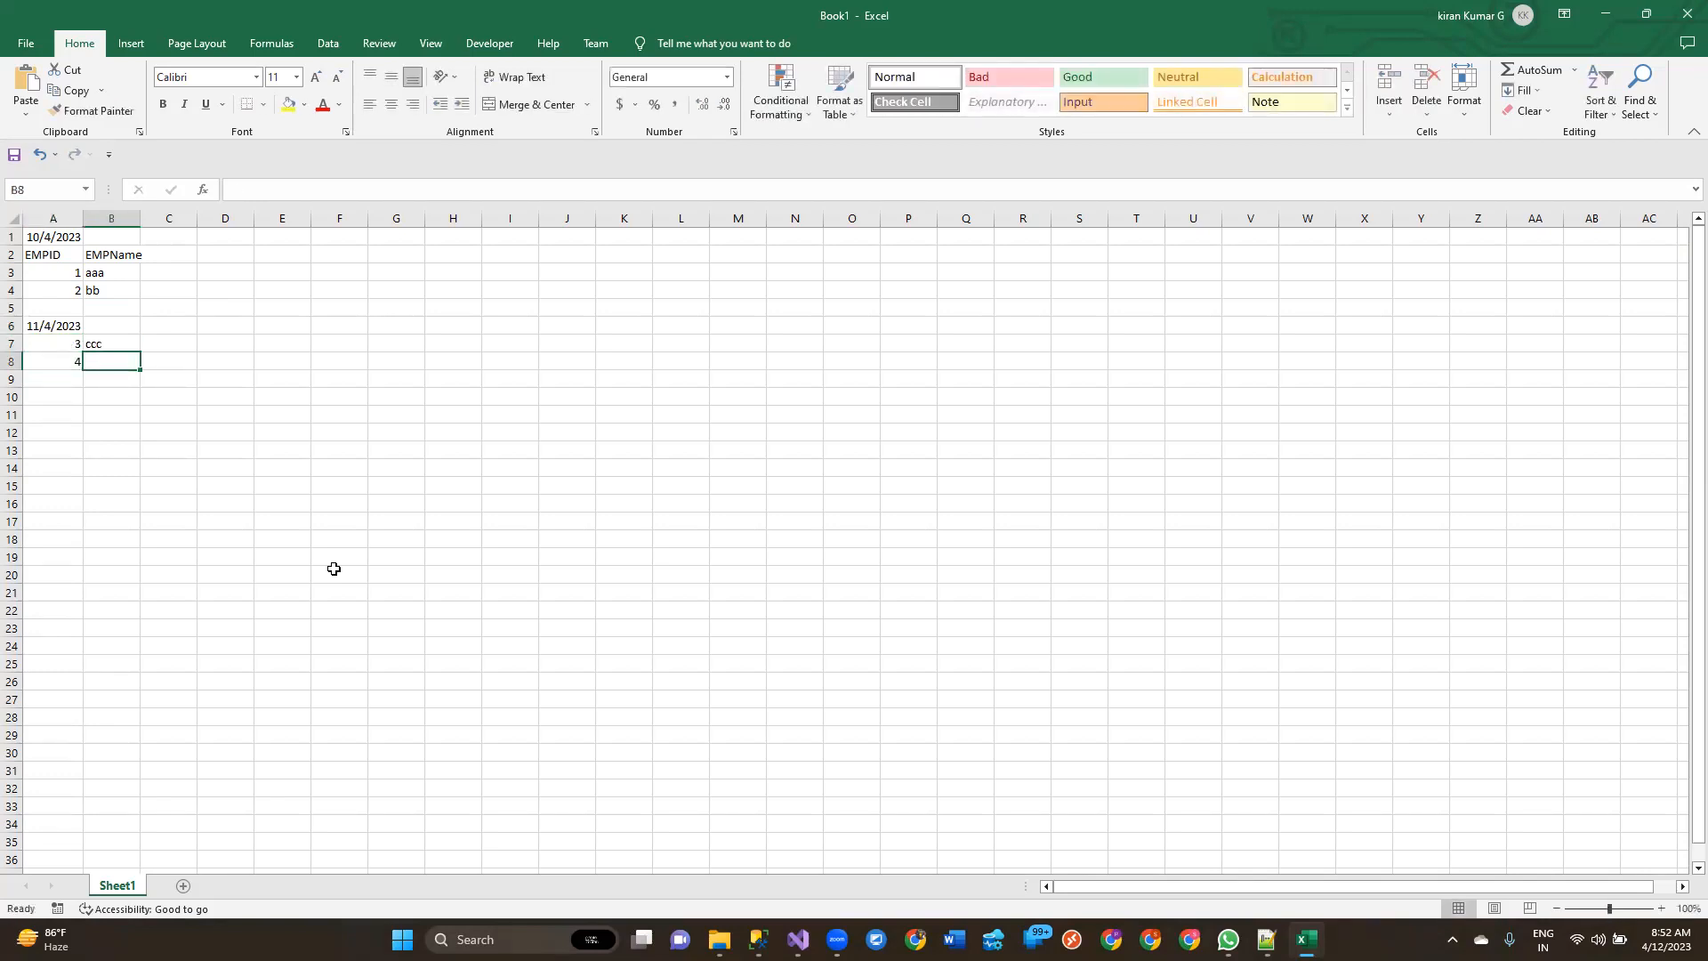
type("ddd")
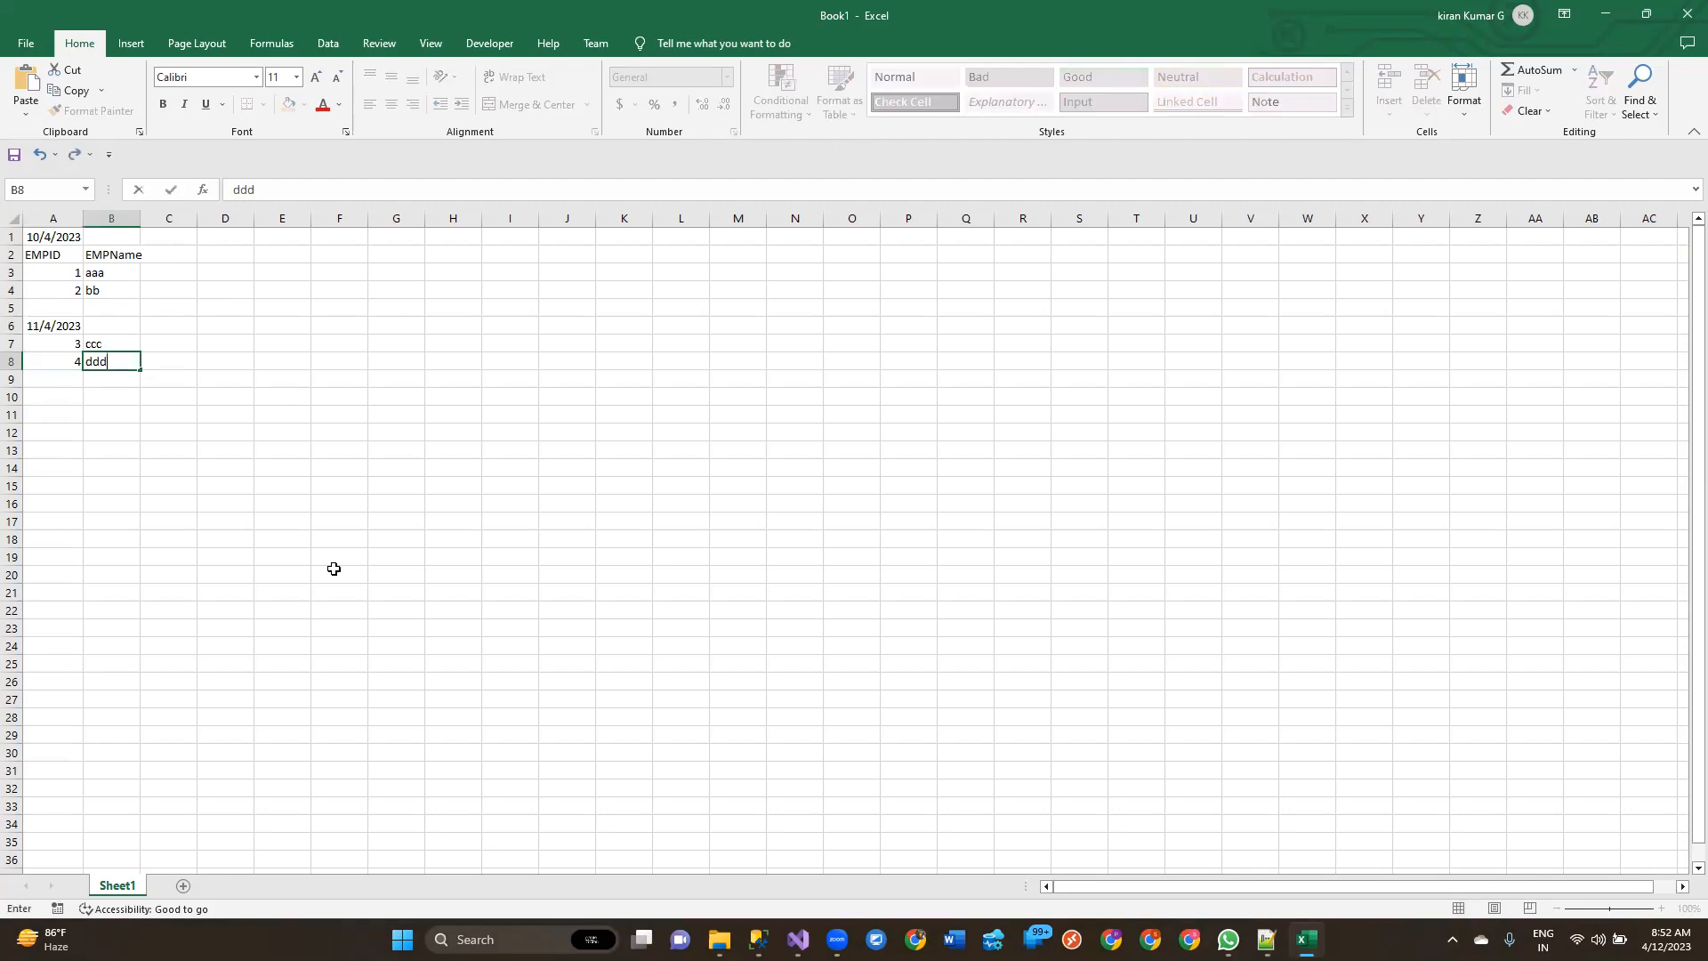
key("Return")
Step: Enter the date 12-04-2023 in A10, leaving an empty row below the second group of records
key("Return")
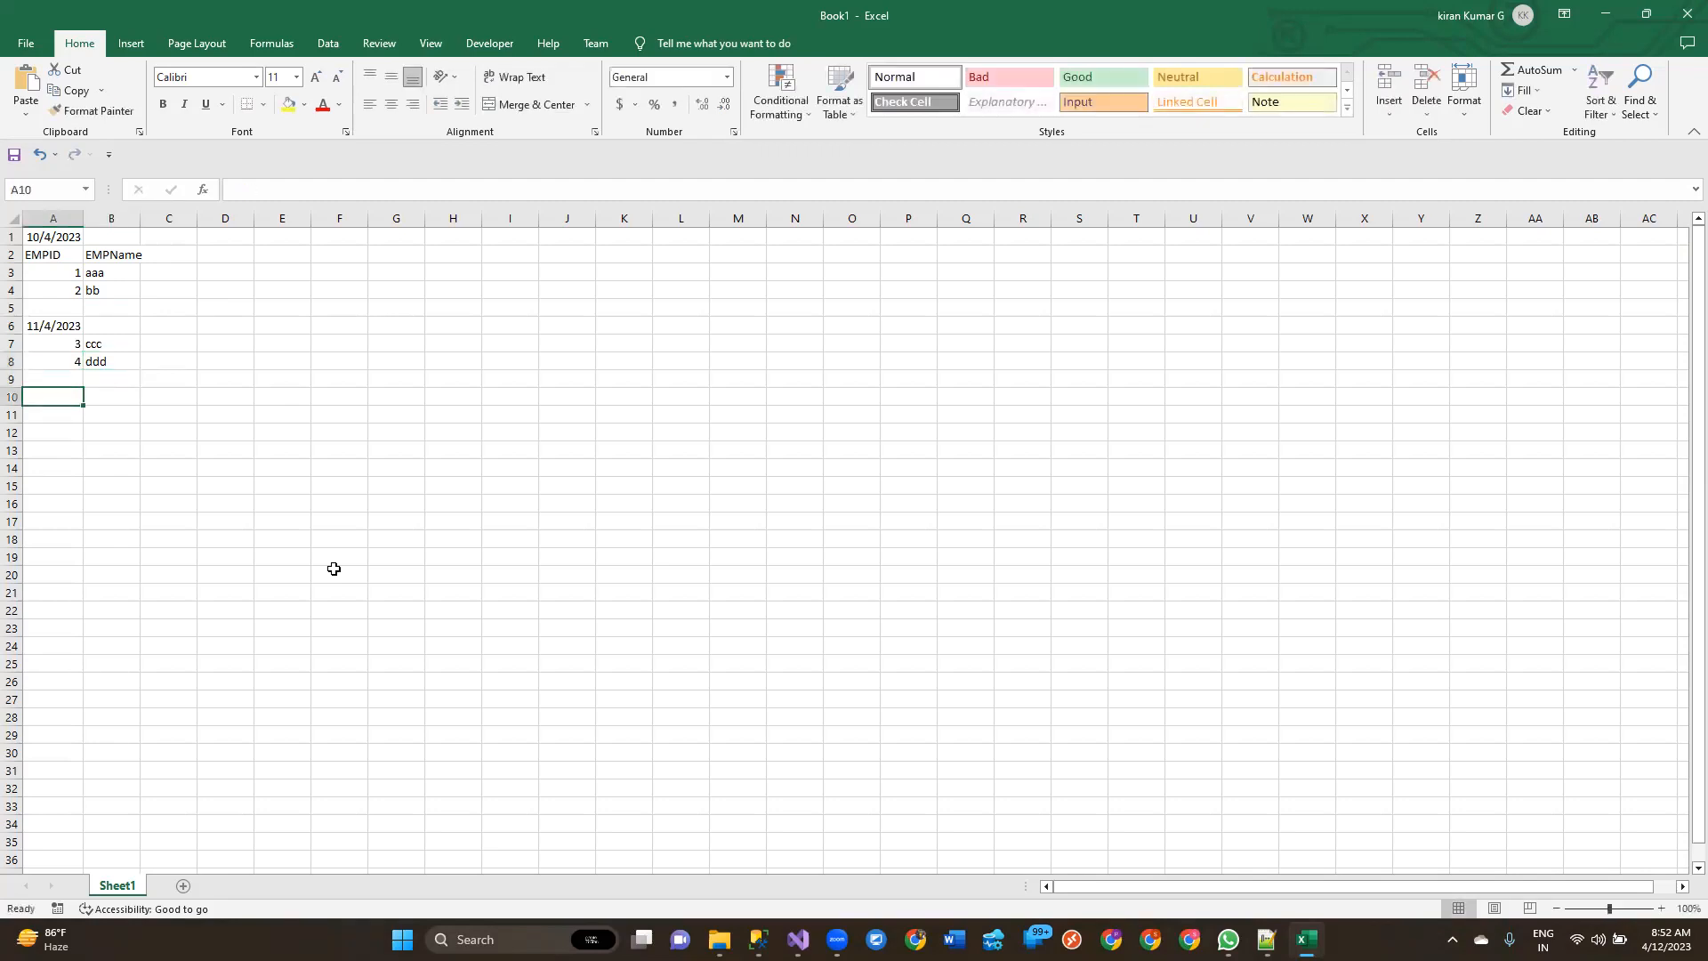
type("12-04-2023")
key("Return")
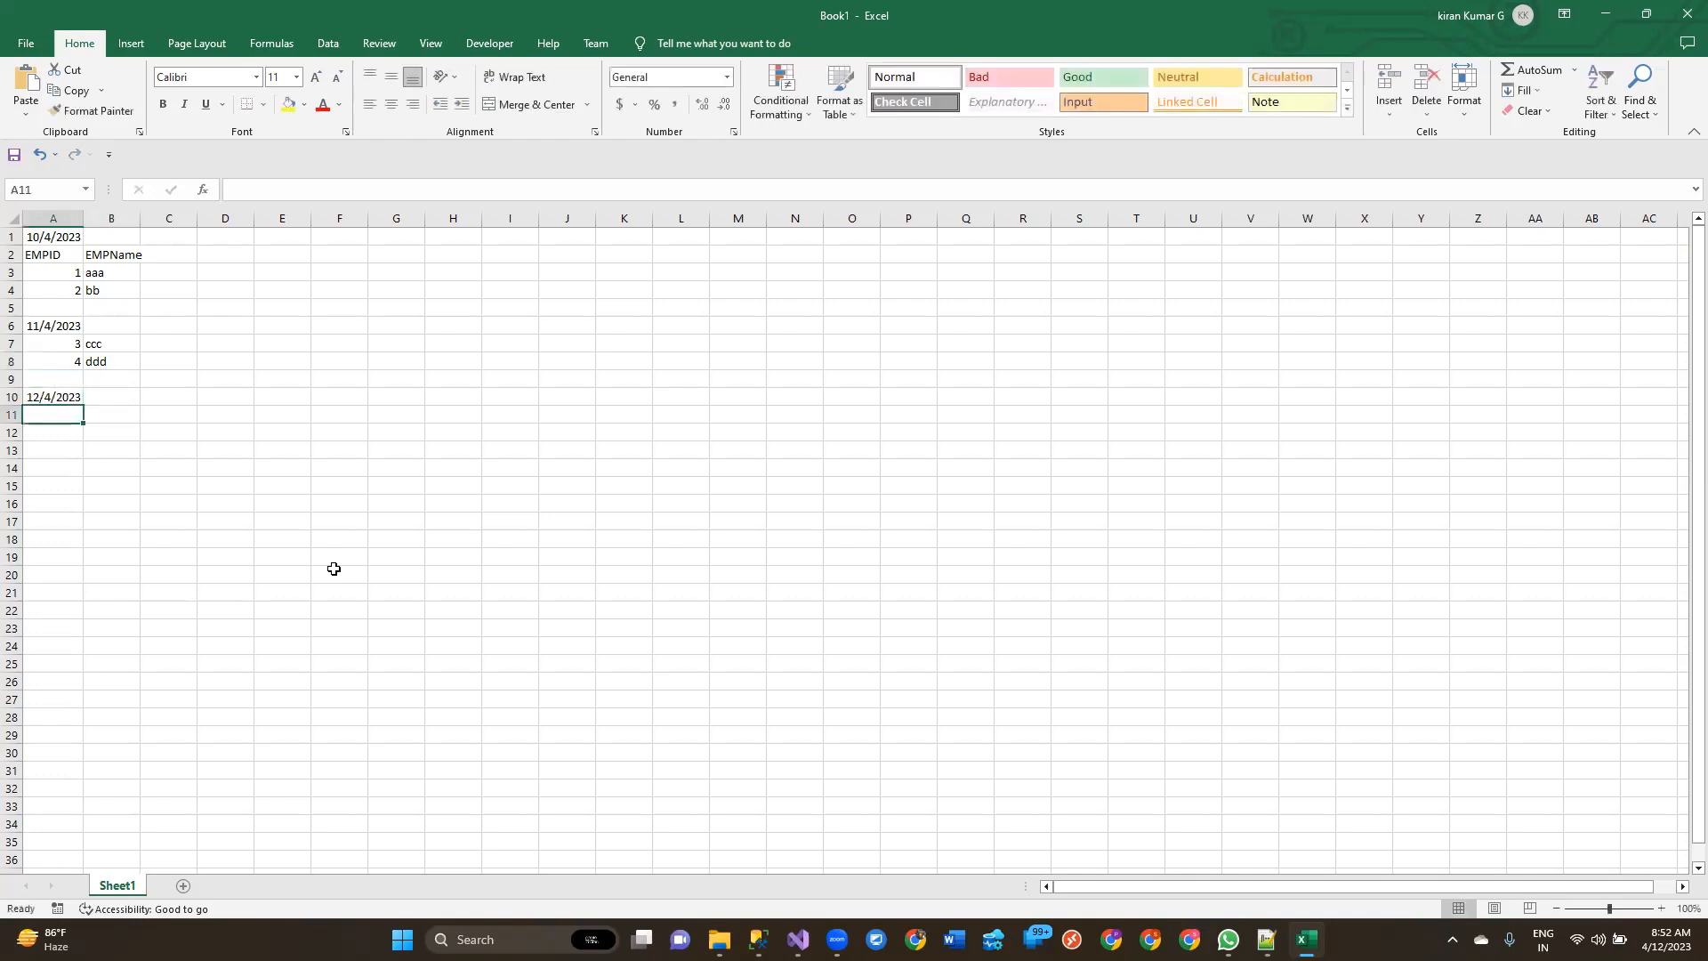
Step: Add two employee records below the 12-04-2023 date in rows 11 and 12: 5 with eee and 6 with ffff
type("5")
key("Right")
type("eee")
key("Return")
key("Left")
type("6")
key("Right")
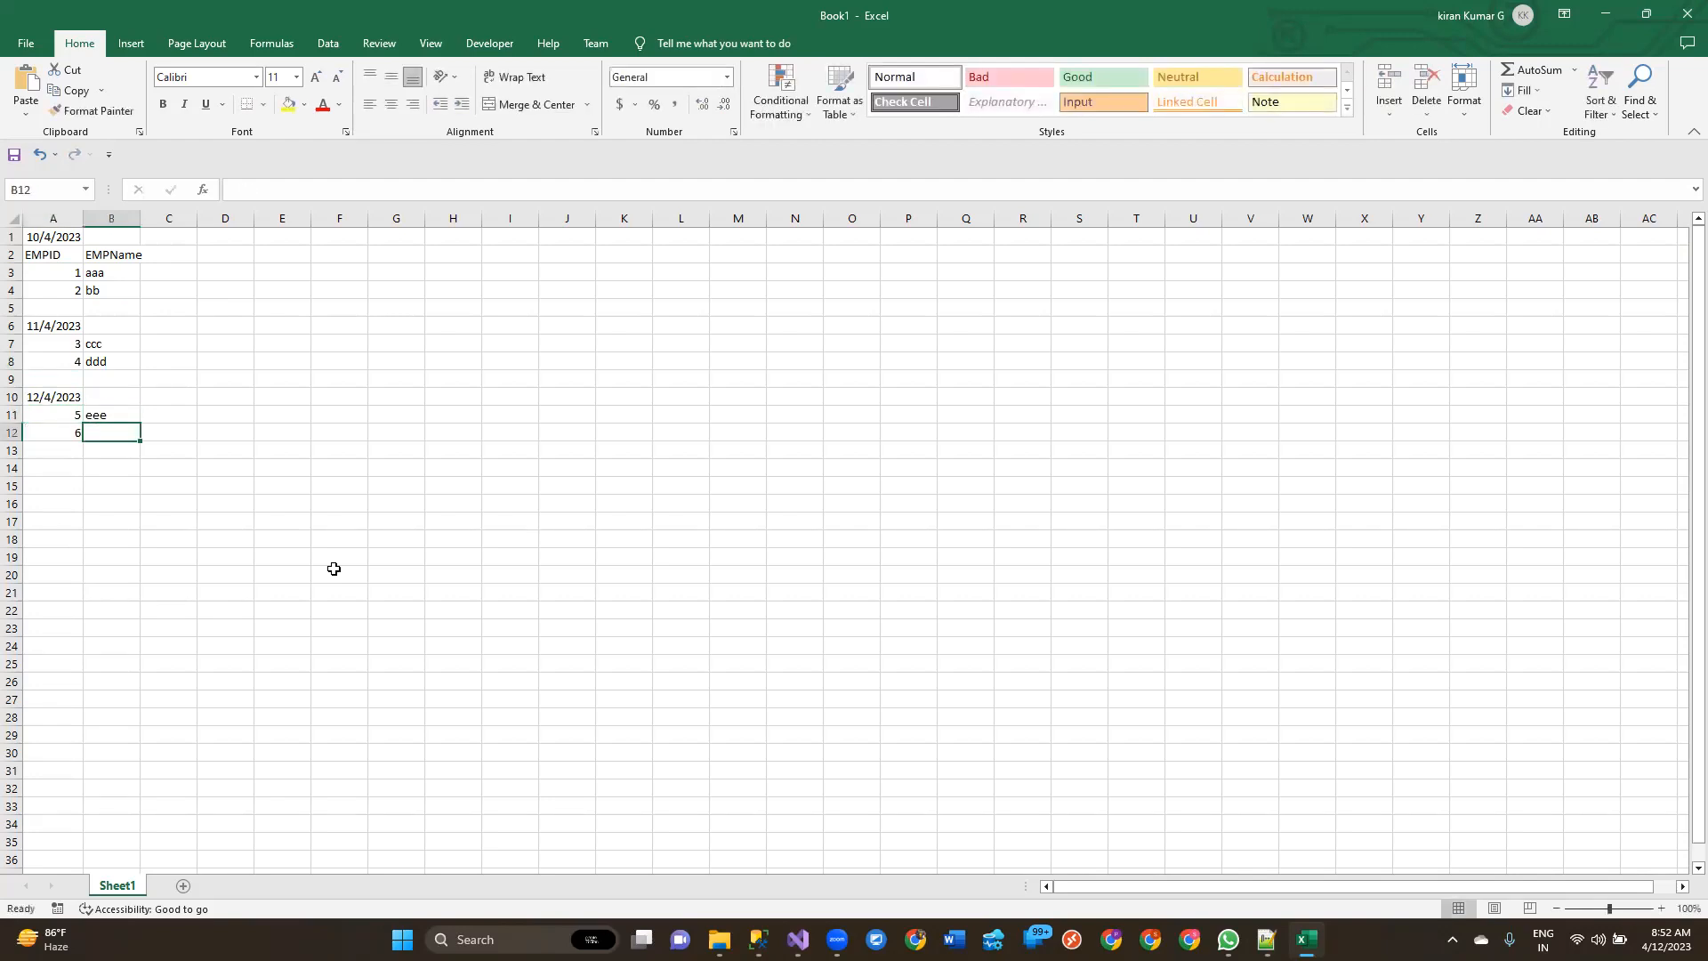
type("eeee")
key("BackSpace")
key("BackSpace")
key("BackSpace")
key("BackSpace")
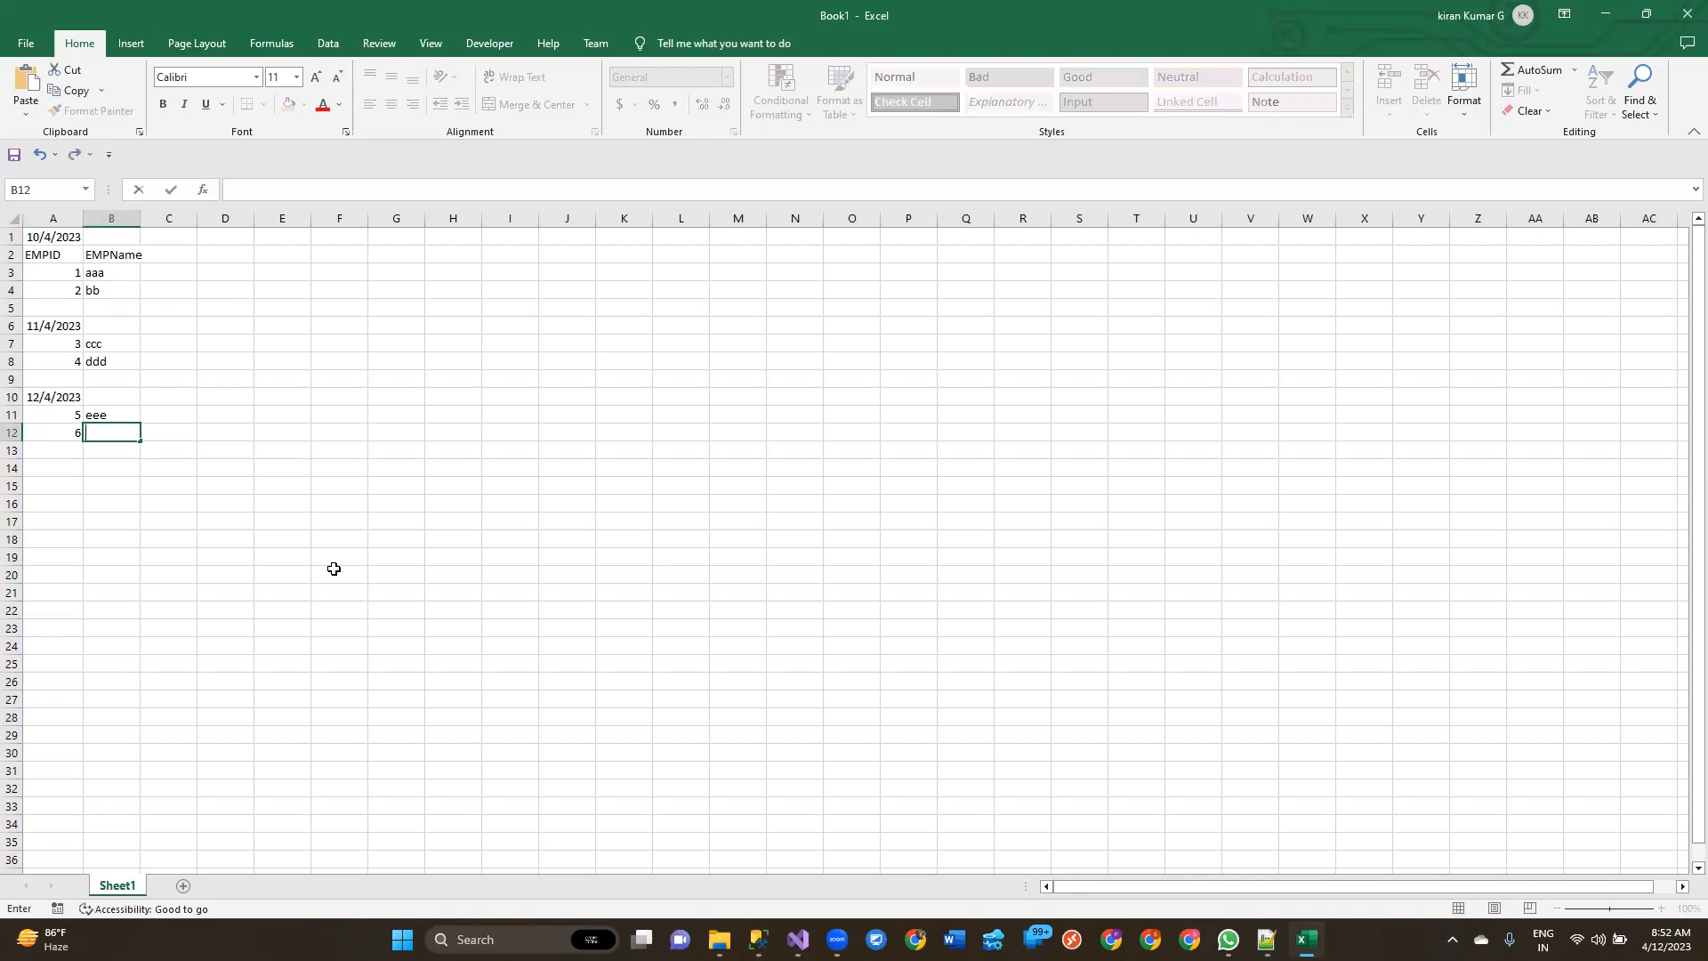
type("ffff")
key("Return")
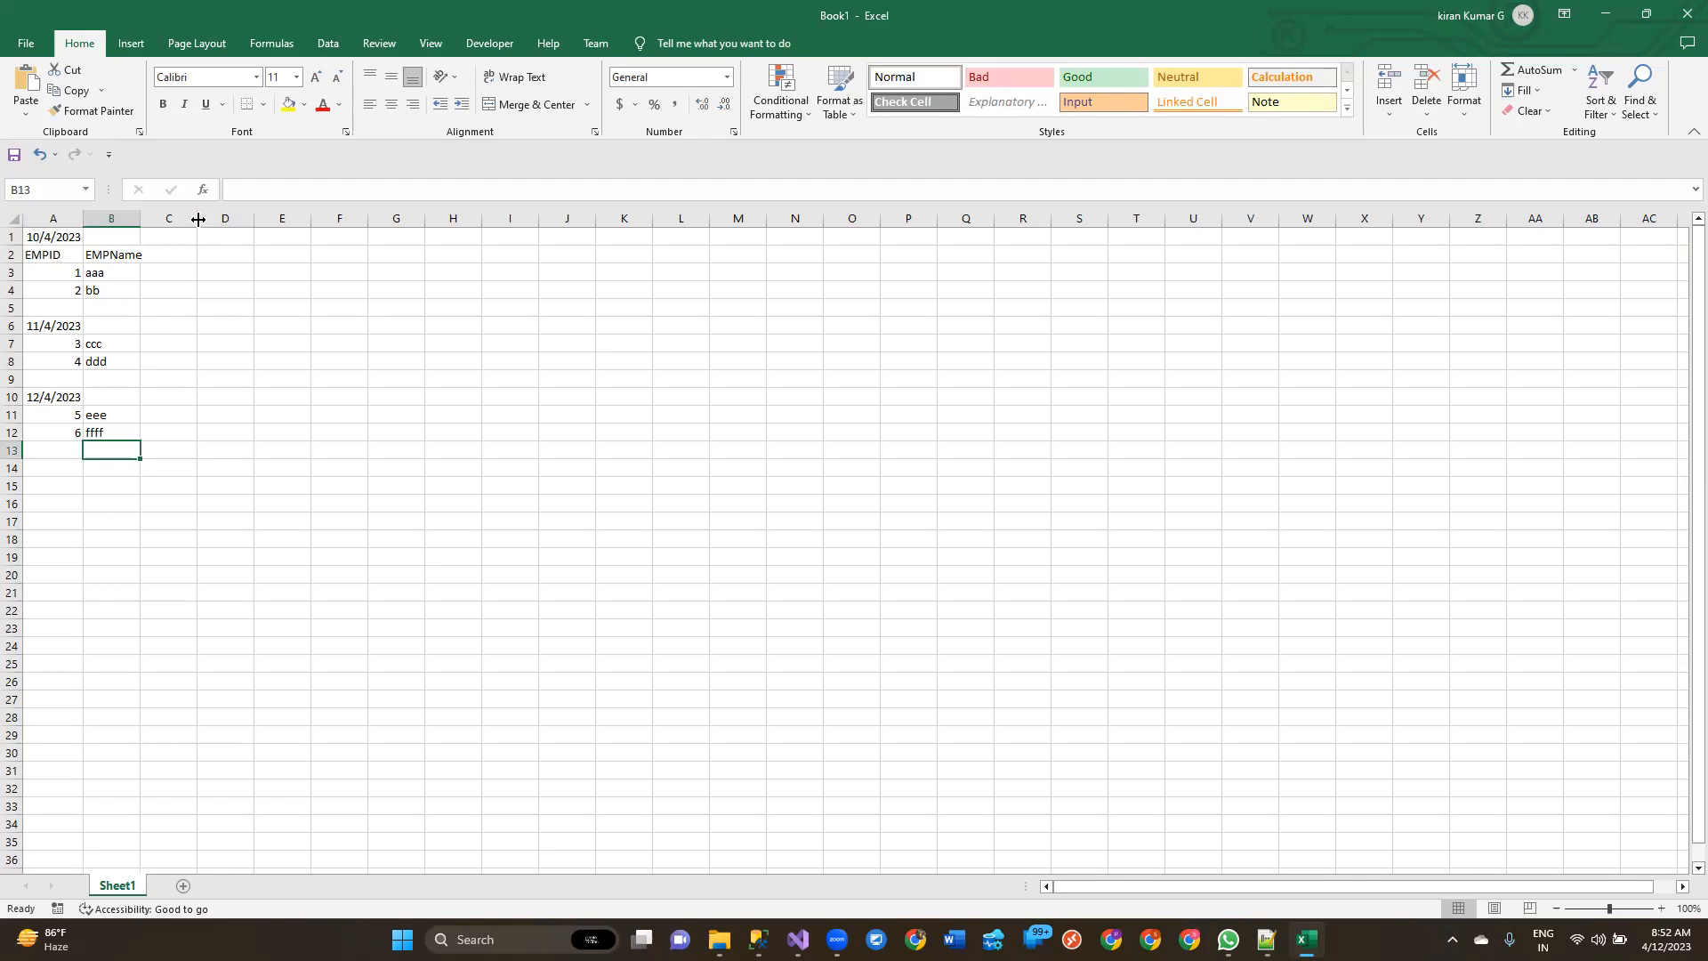
Step: Enter the label FullLoad in E14 and widen column E
left_click(78, 235)
left_click(266, 467)
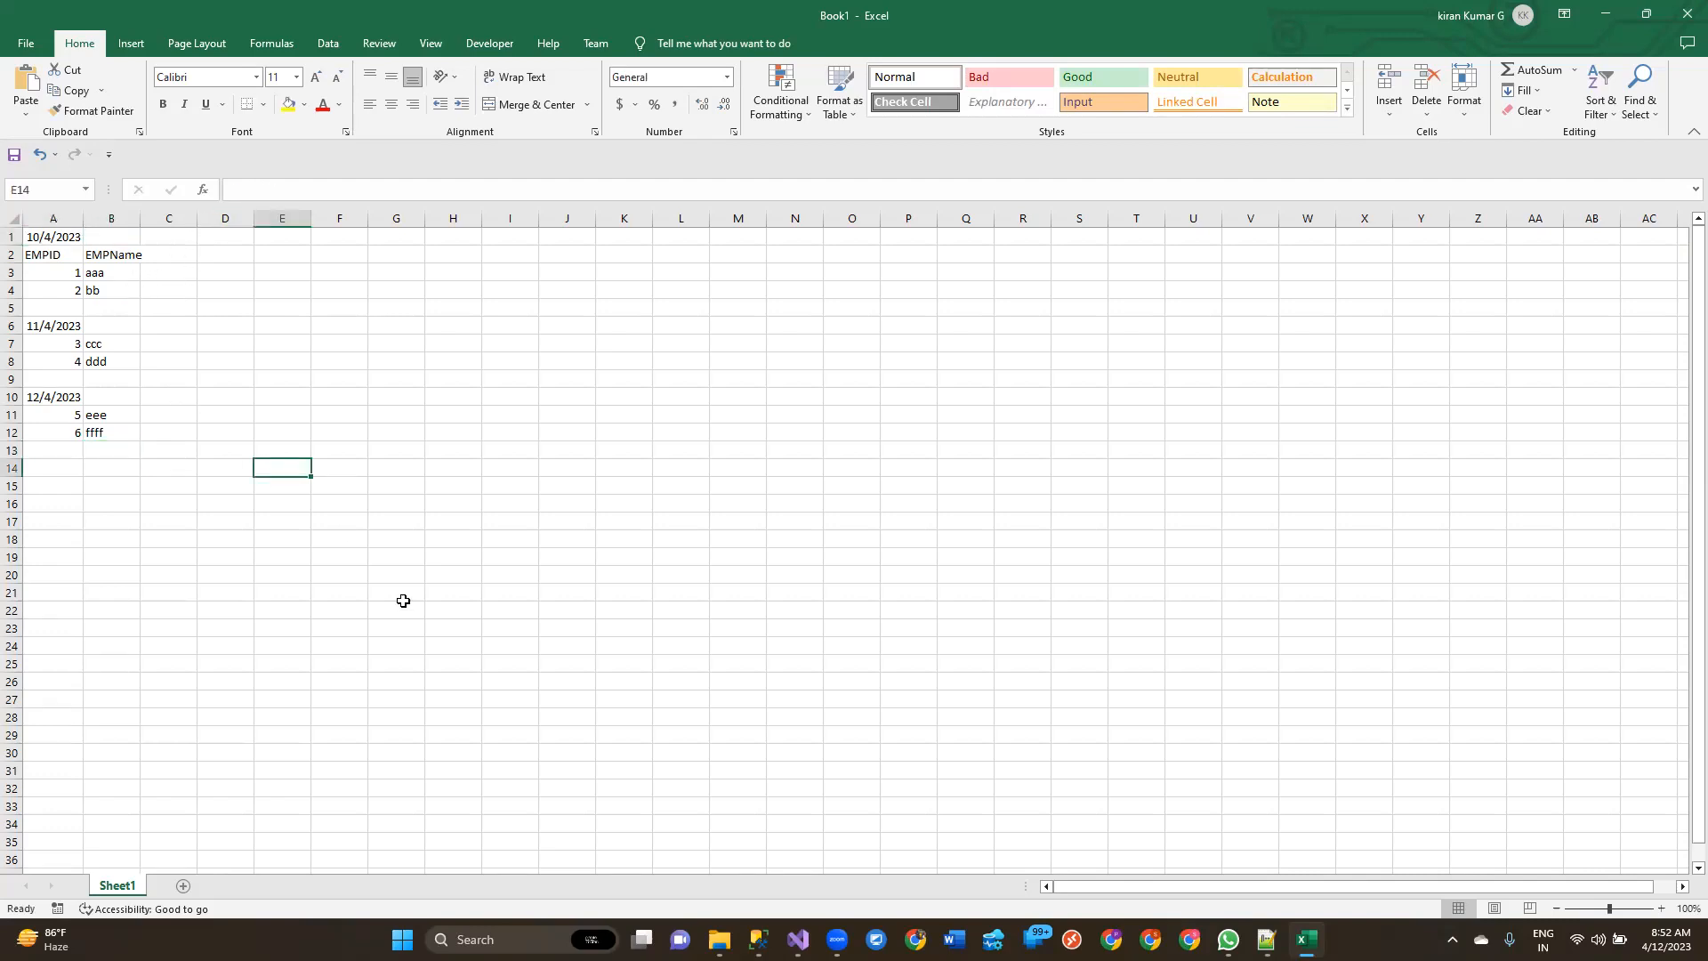
type("FullLoad")
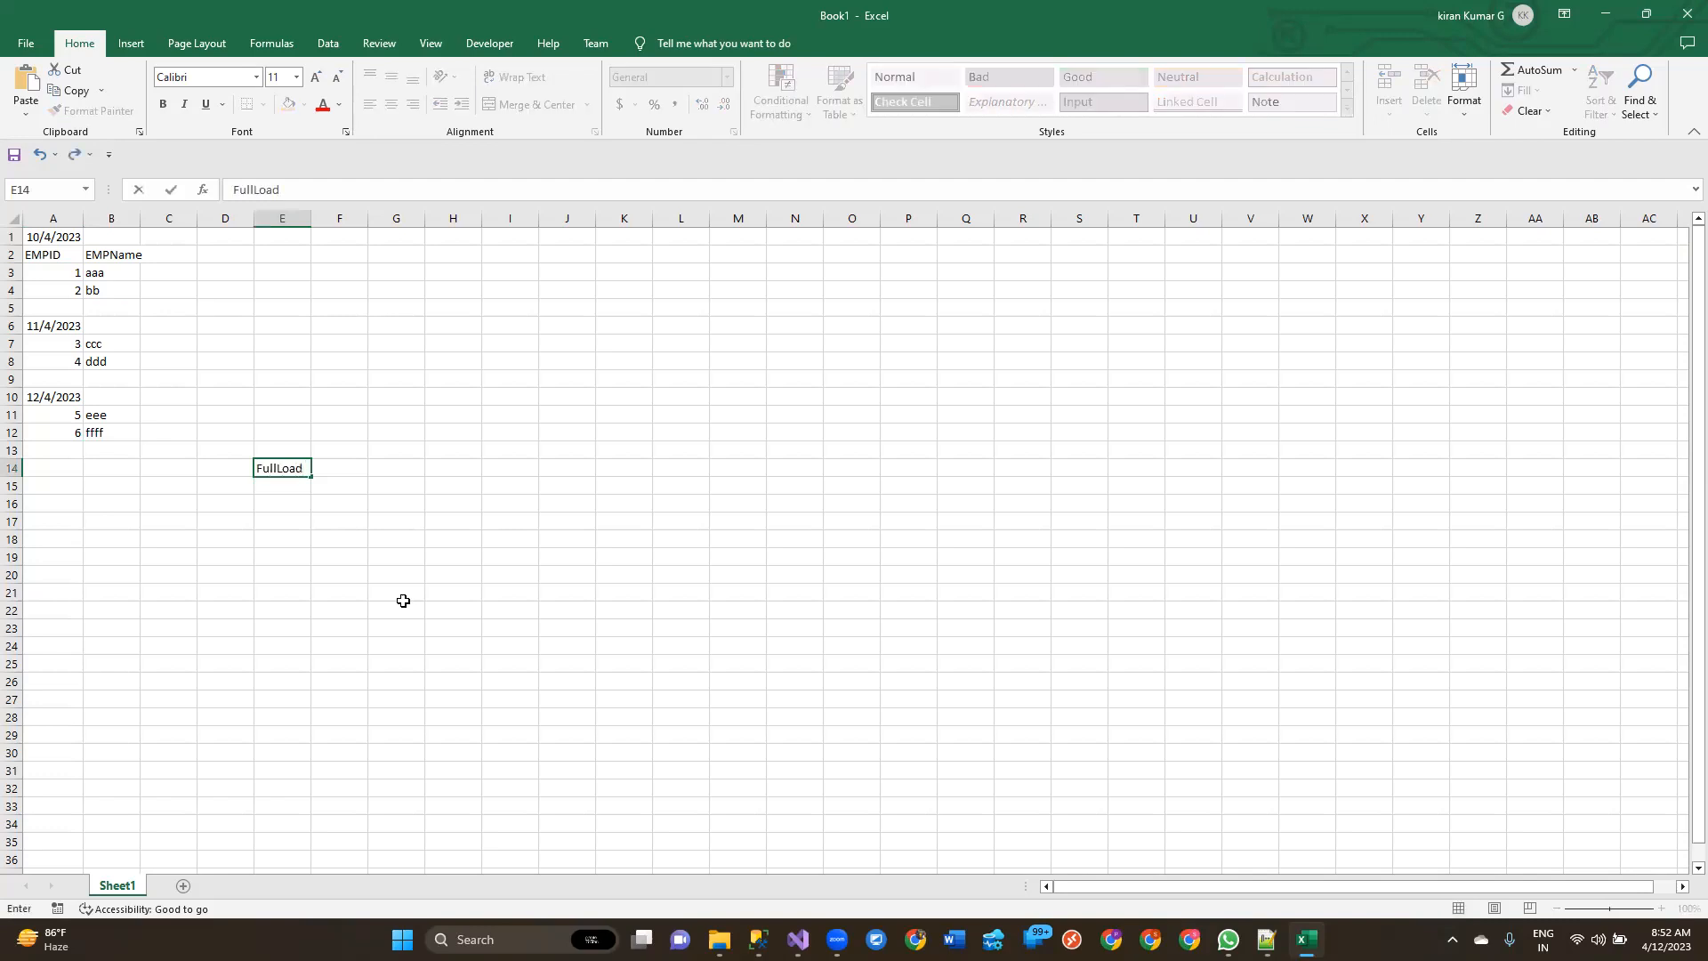
left_click(280, 488)
left_click_drag(310, 219, 426, 218)
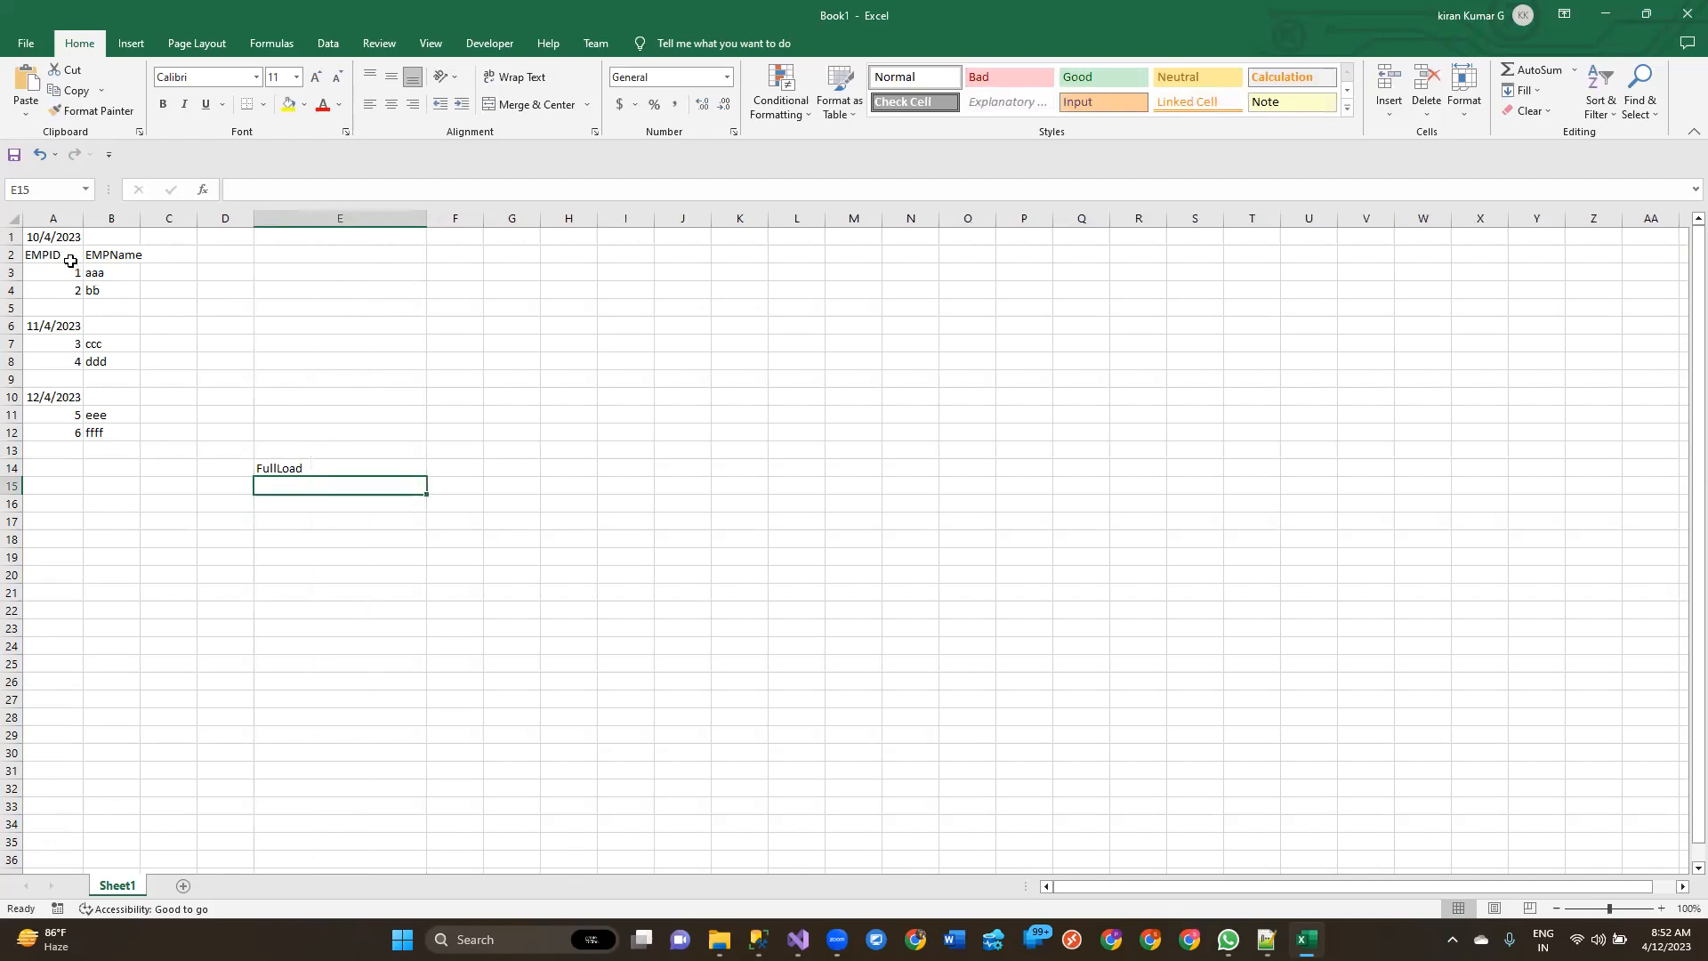
Step: Highlight the employee records of all three dates as the data covered by the full load
left_click_drag(70, 259, 78, 442)
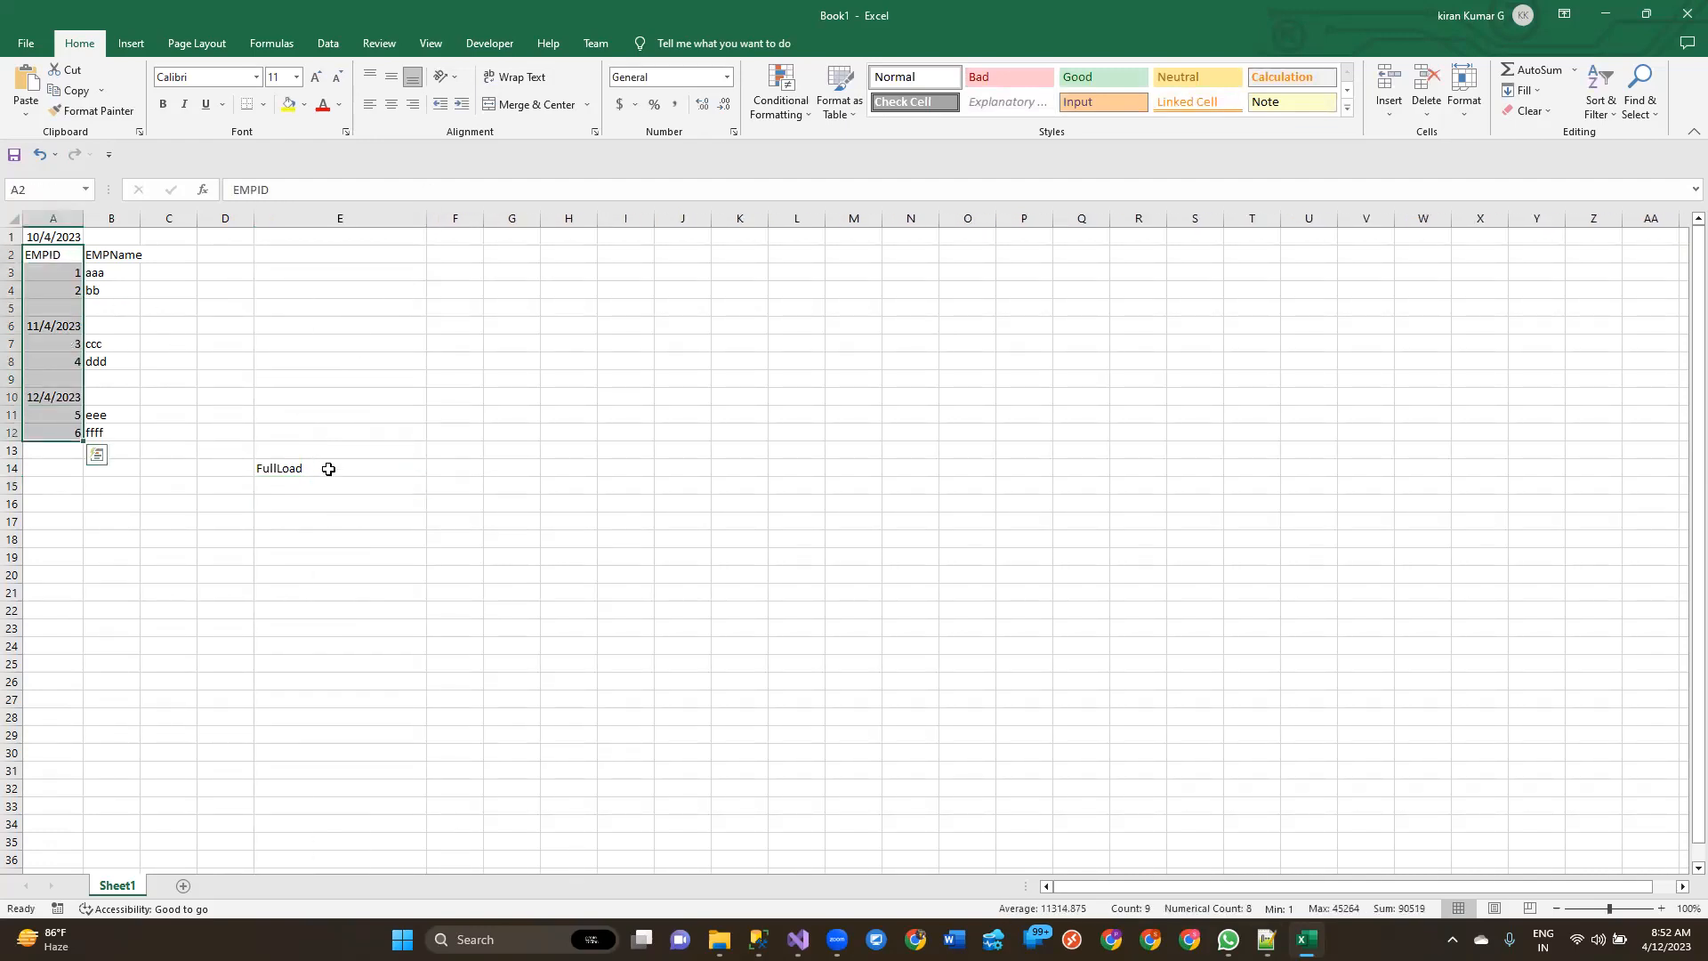
left_click(331, 485)
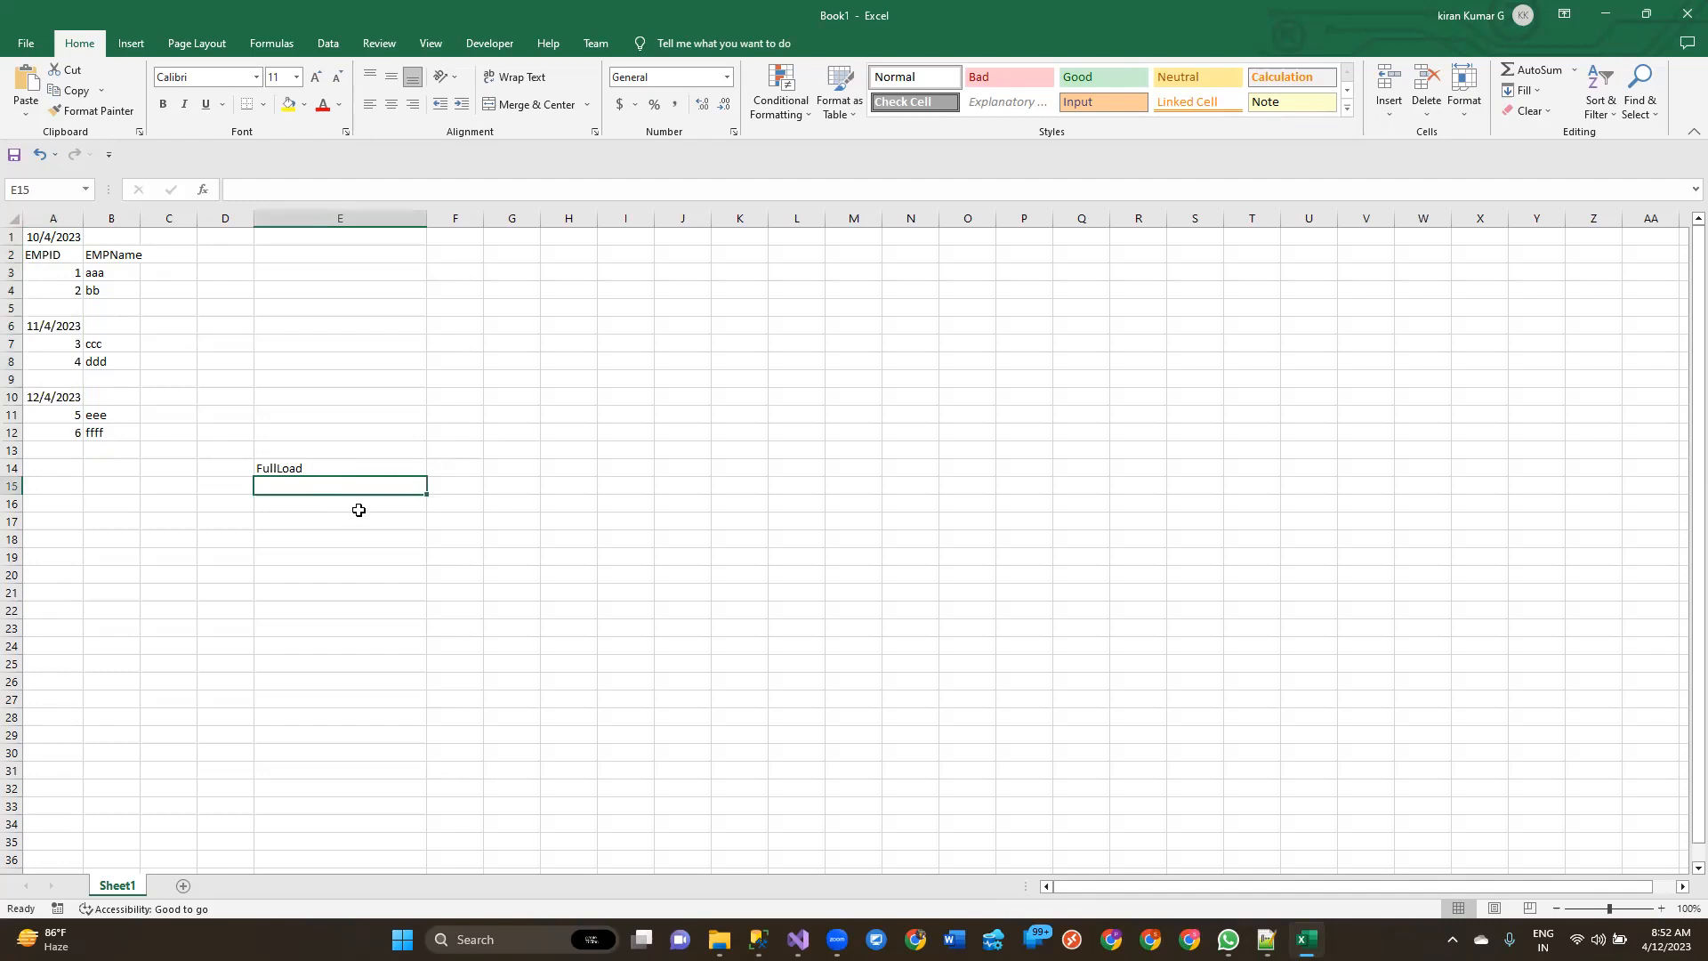
left_click(56, 231)
left_click_drag(55, 231, 92, 425)
Step: Enter the label IncrementalLoad in E18
left_click(267, 541)
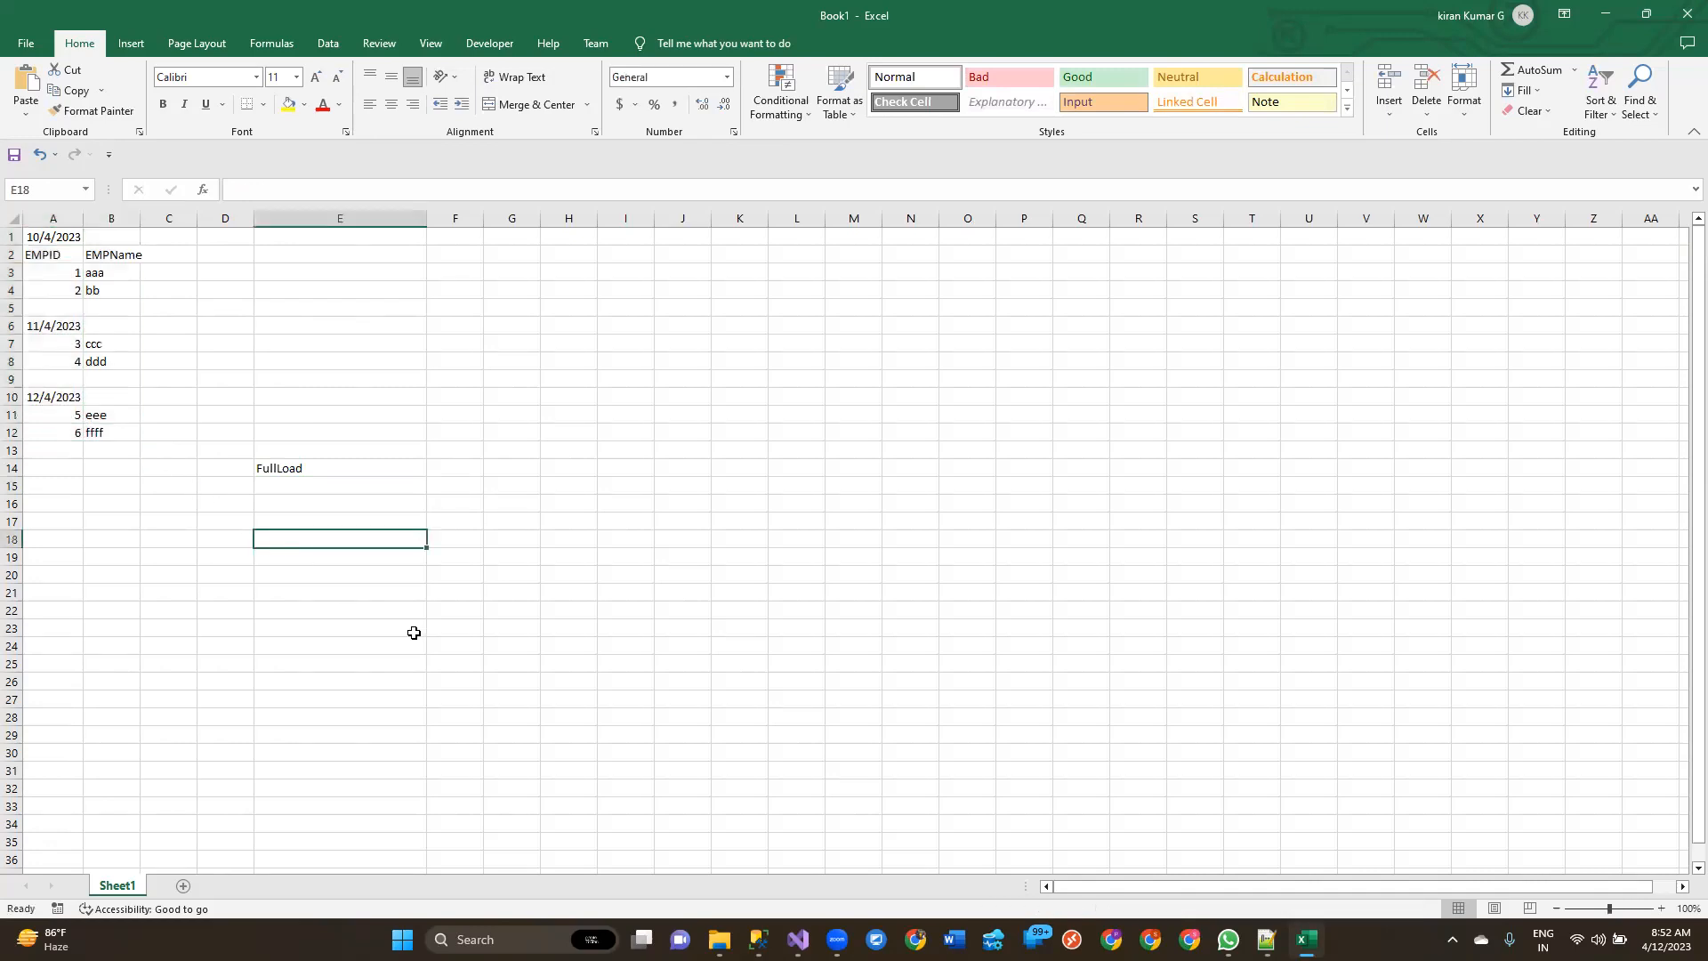
type("Increm")
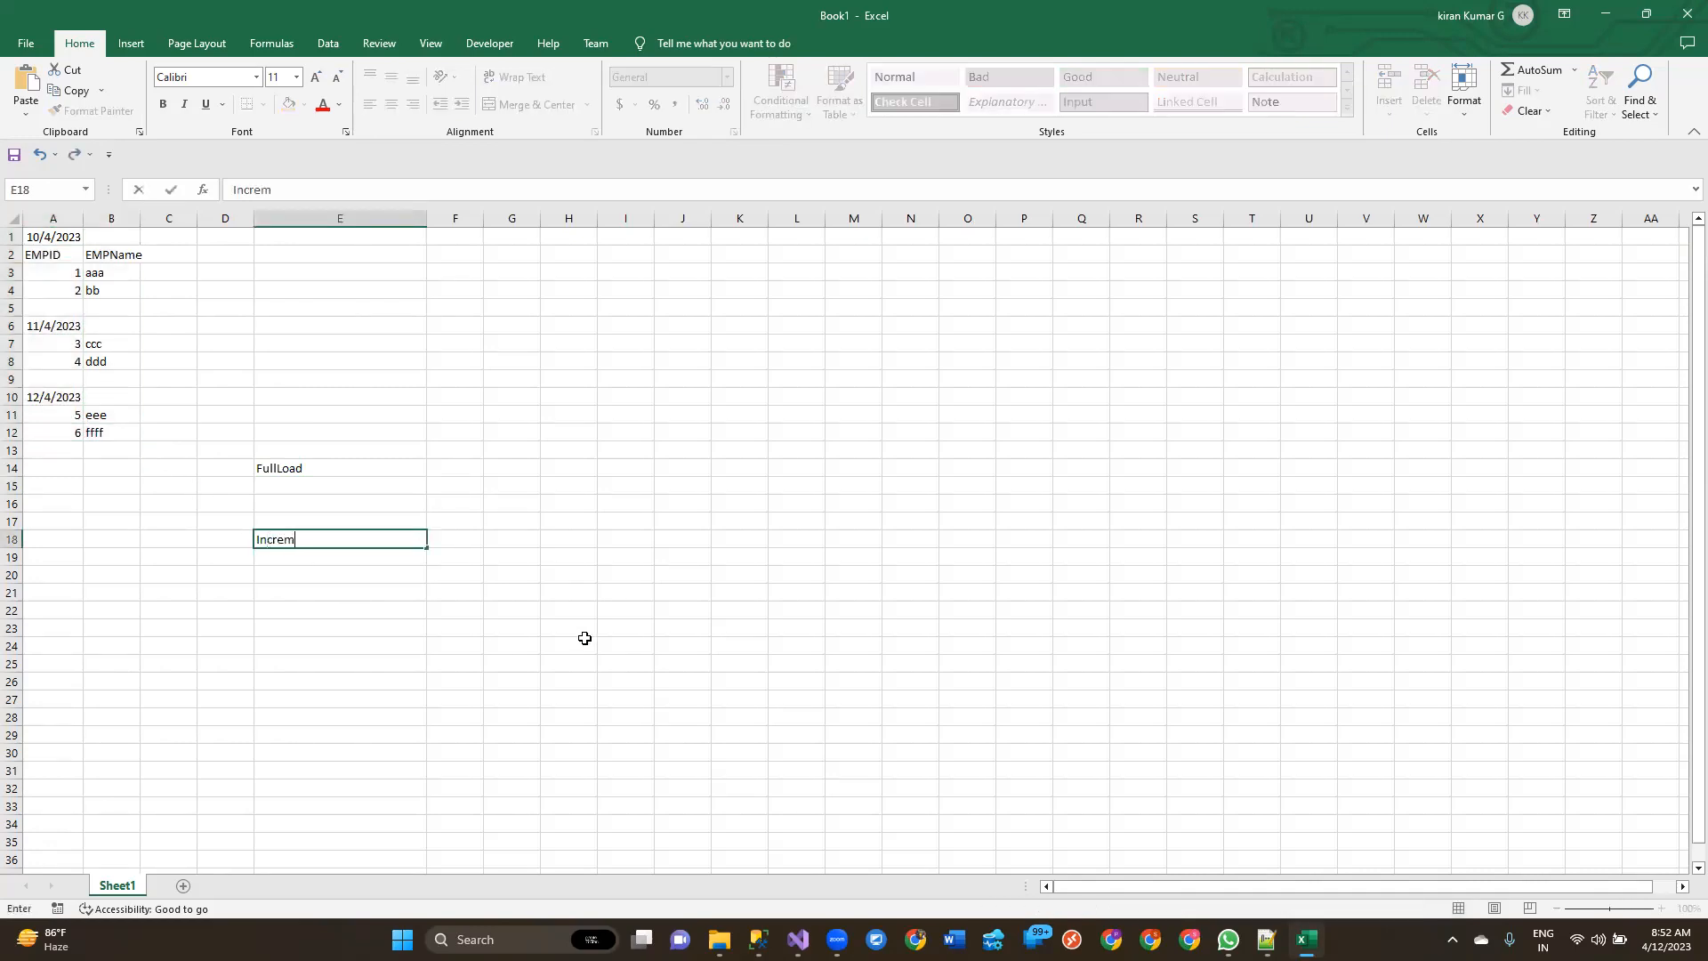
type("entalLoad")
key("Return")
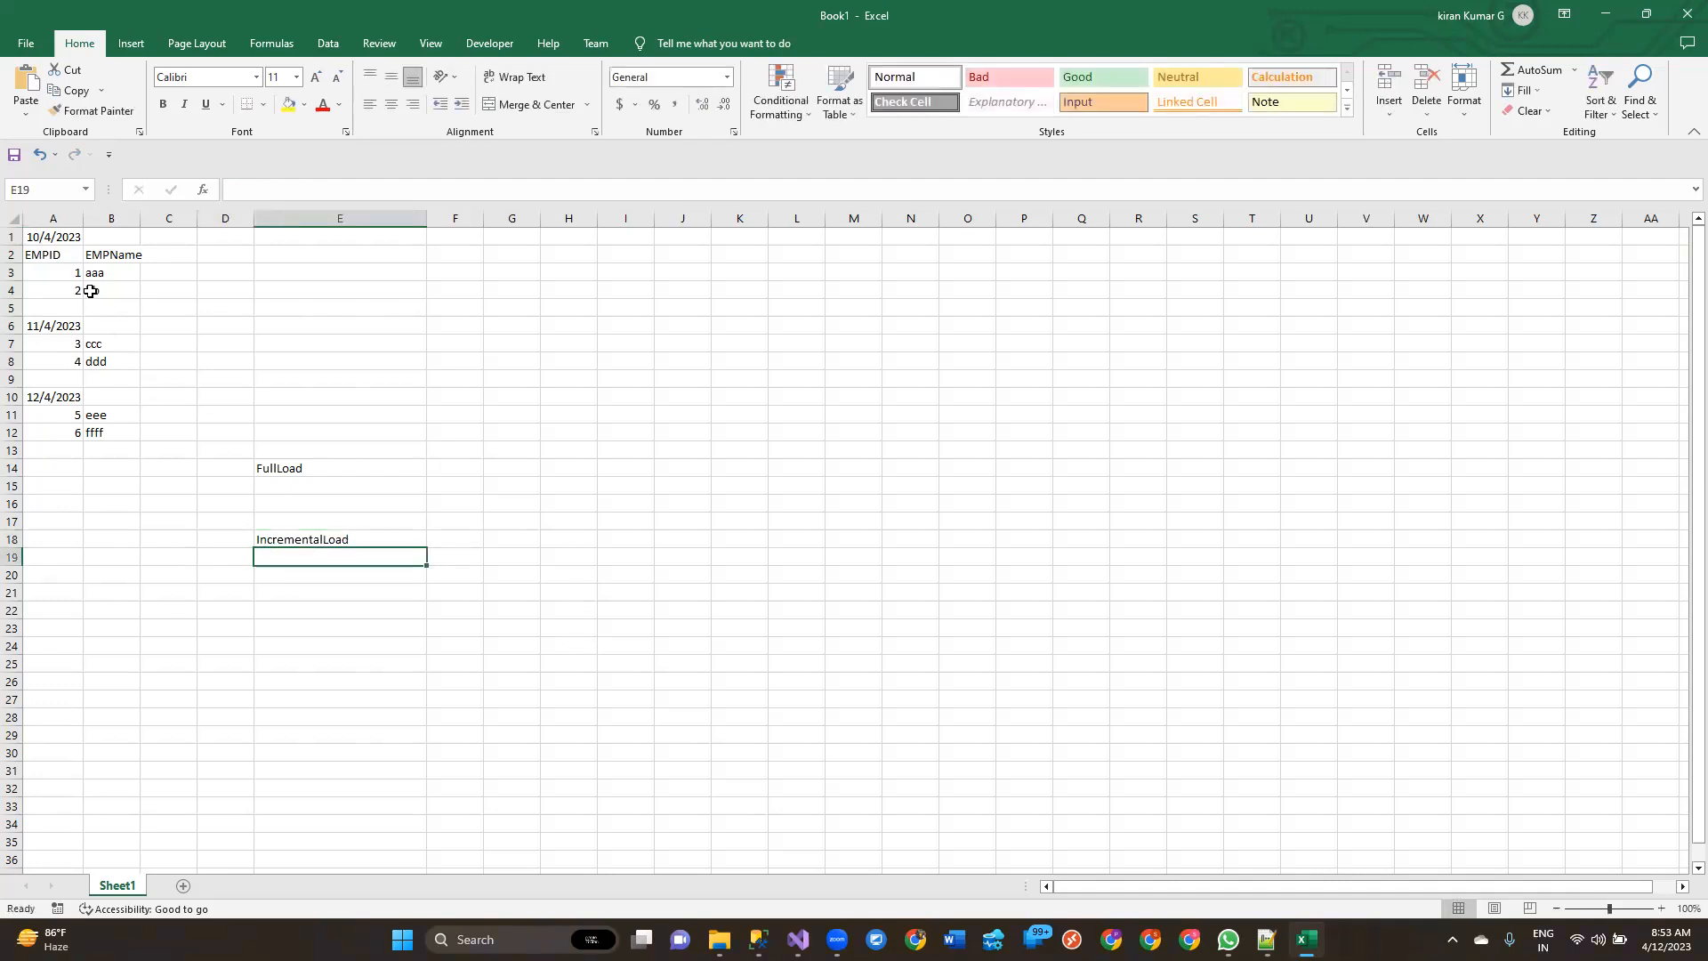
Step: Highlight the 10/4/2023 and 11/4/2023 records as earlier data and the 12/4/2023 records as the data covered by the incremental load
left_click_drag(53, 255, 112, 363)
left_click(296, 555)
left_click(41, 395)
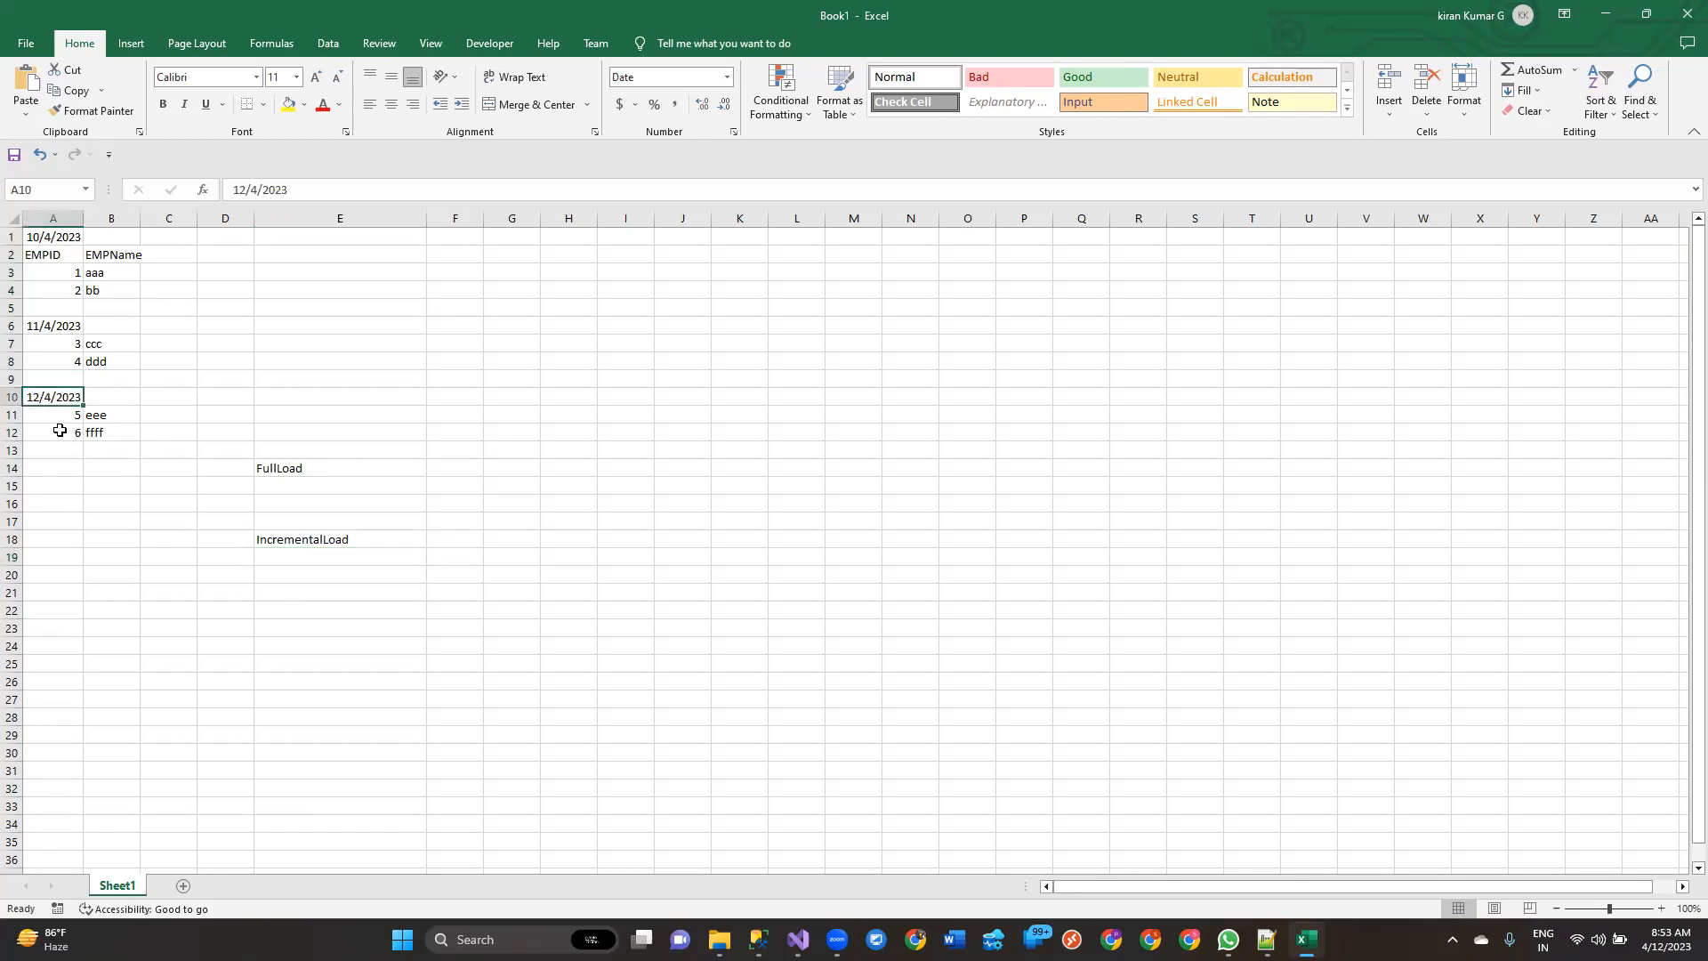
left_click_drag(49, 414, 109, 433)
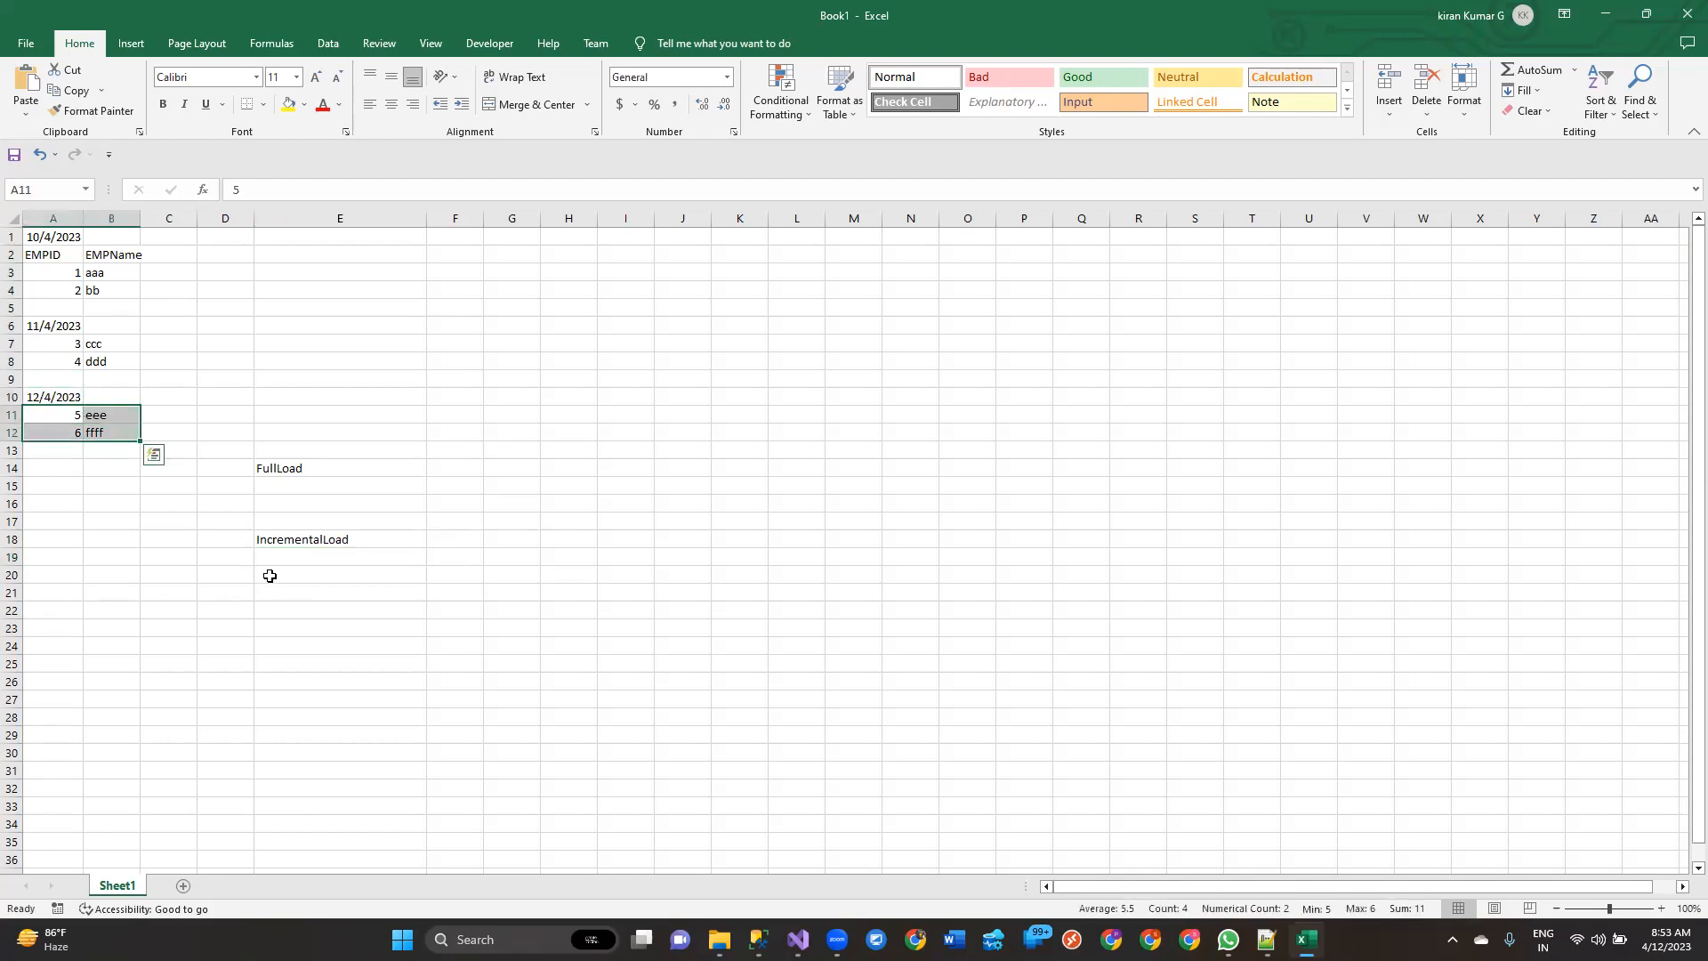
left_click(281, 559)
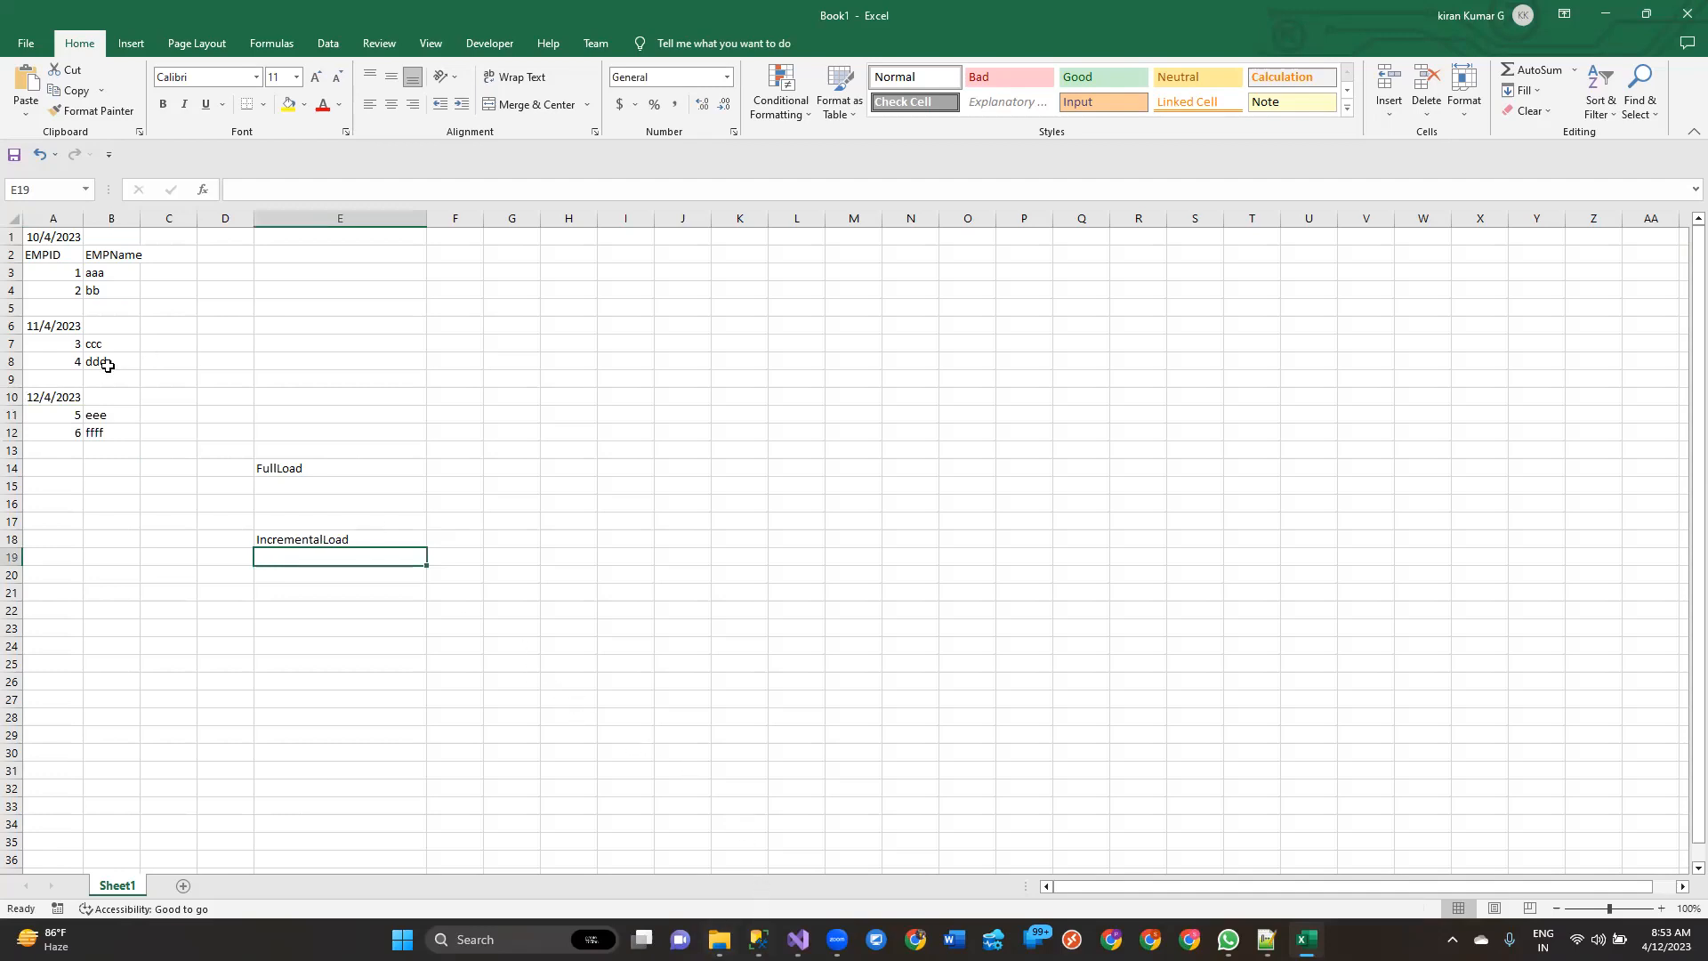
left_click_drag(103, 363, 2, 202)
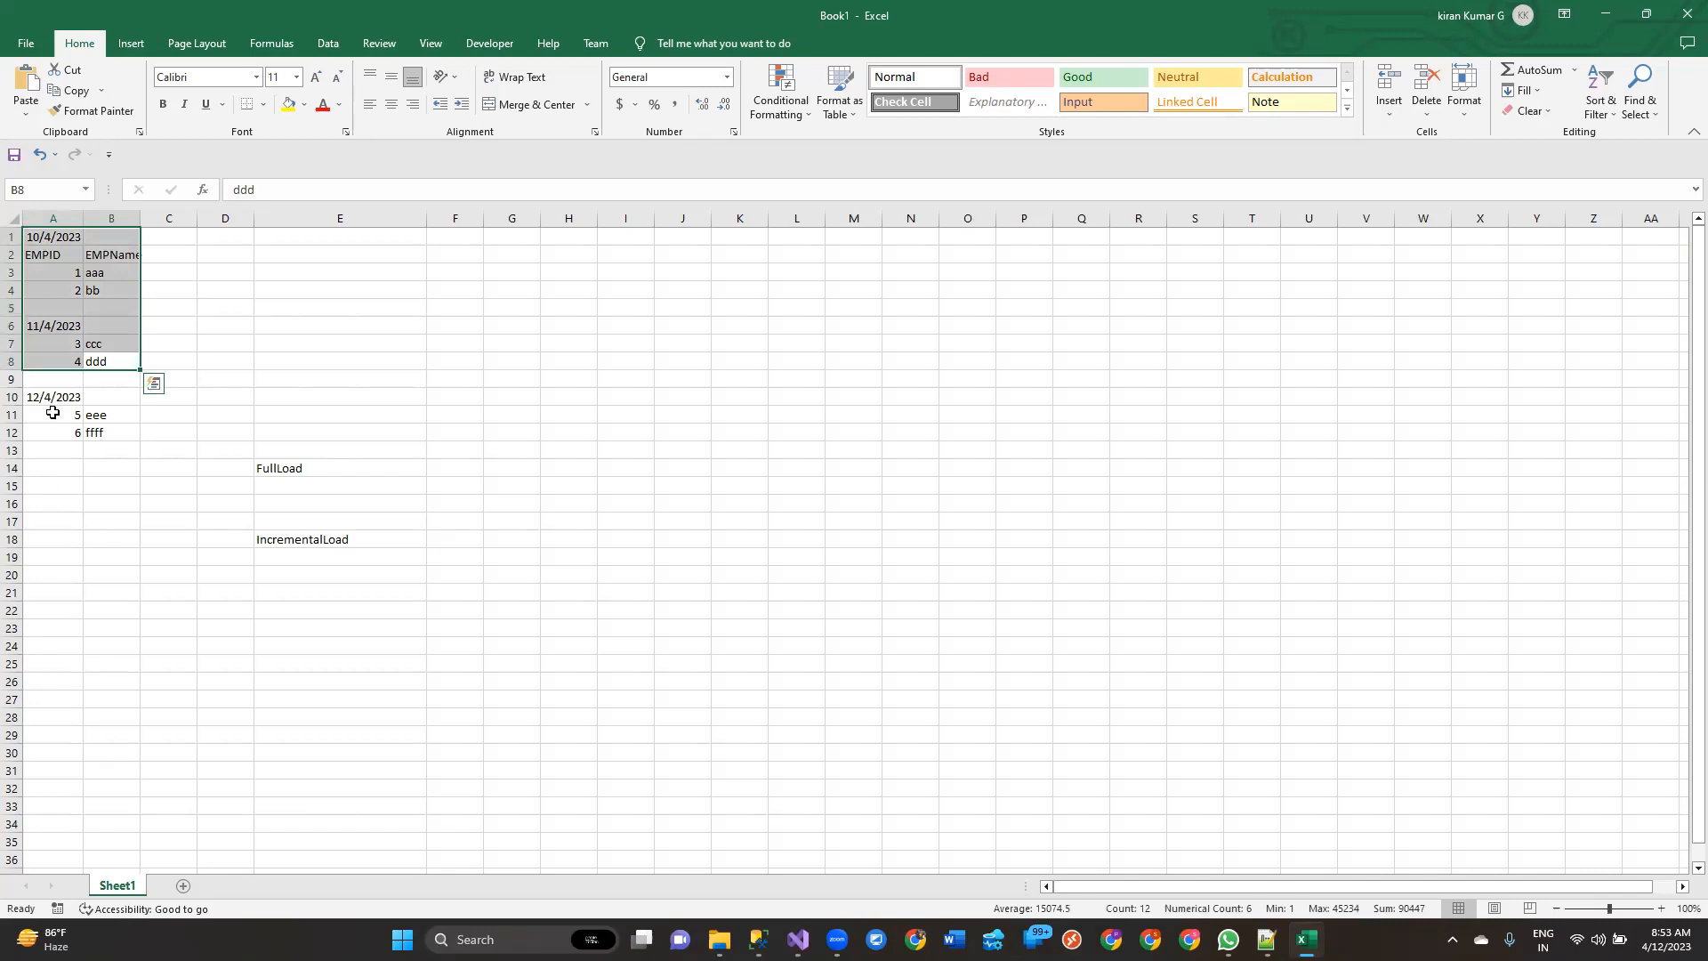
left_click(51, 412)
left_click_drag(51, 412, 101, 431)
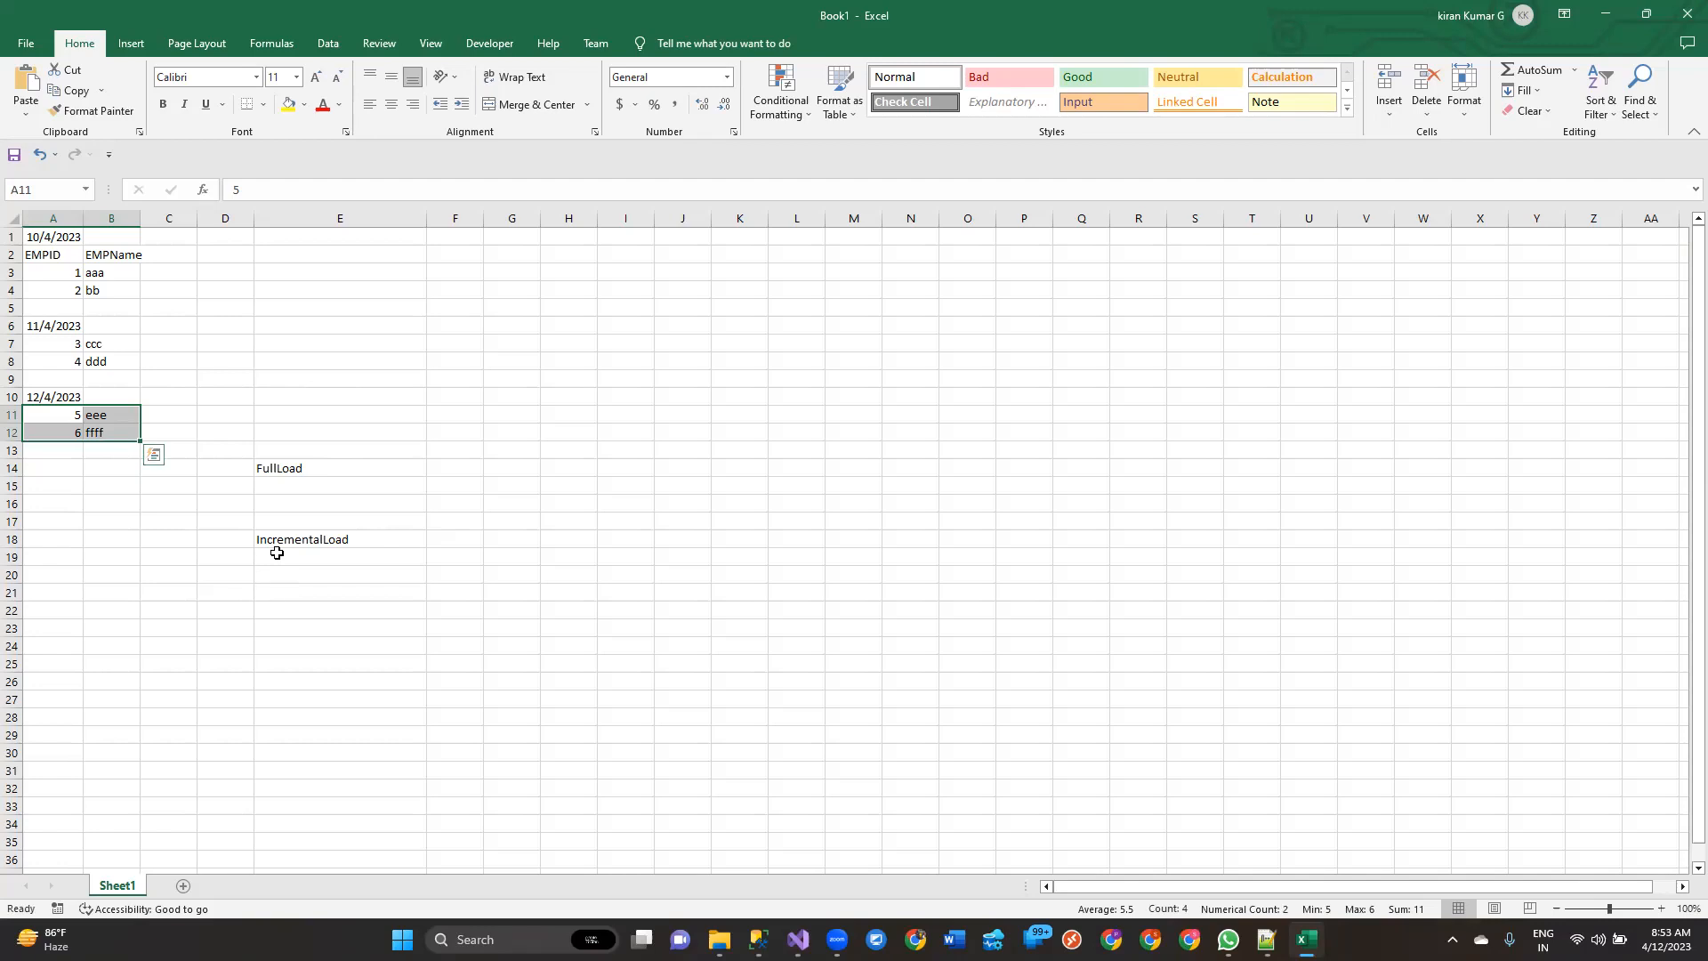
left_click(276, 552)
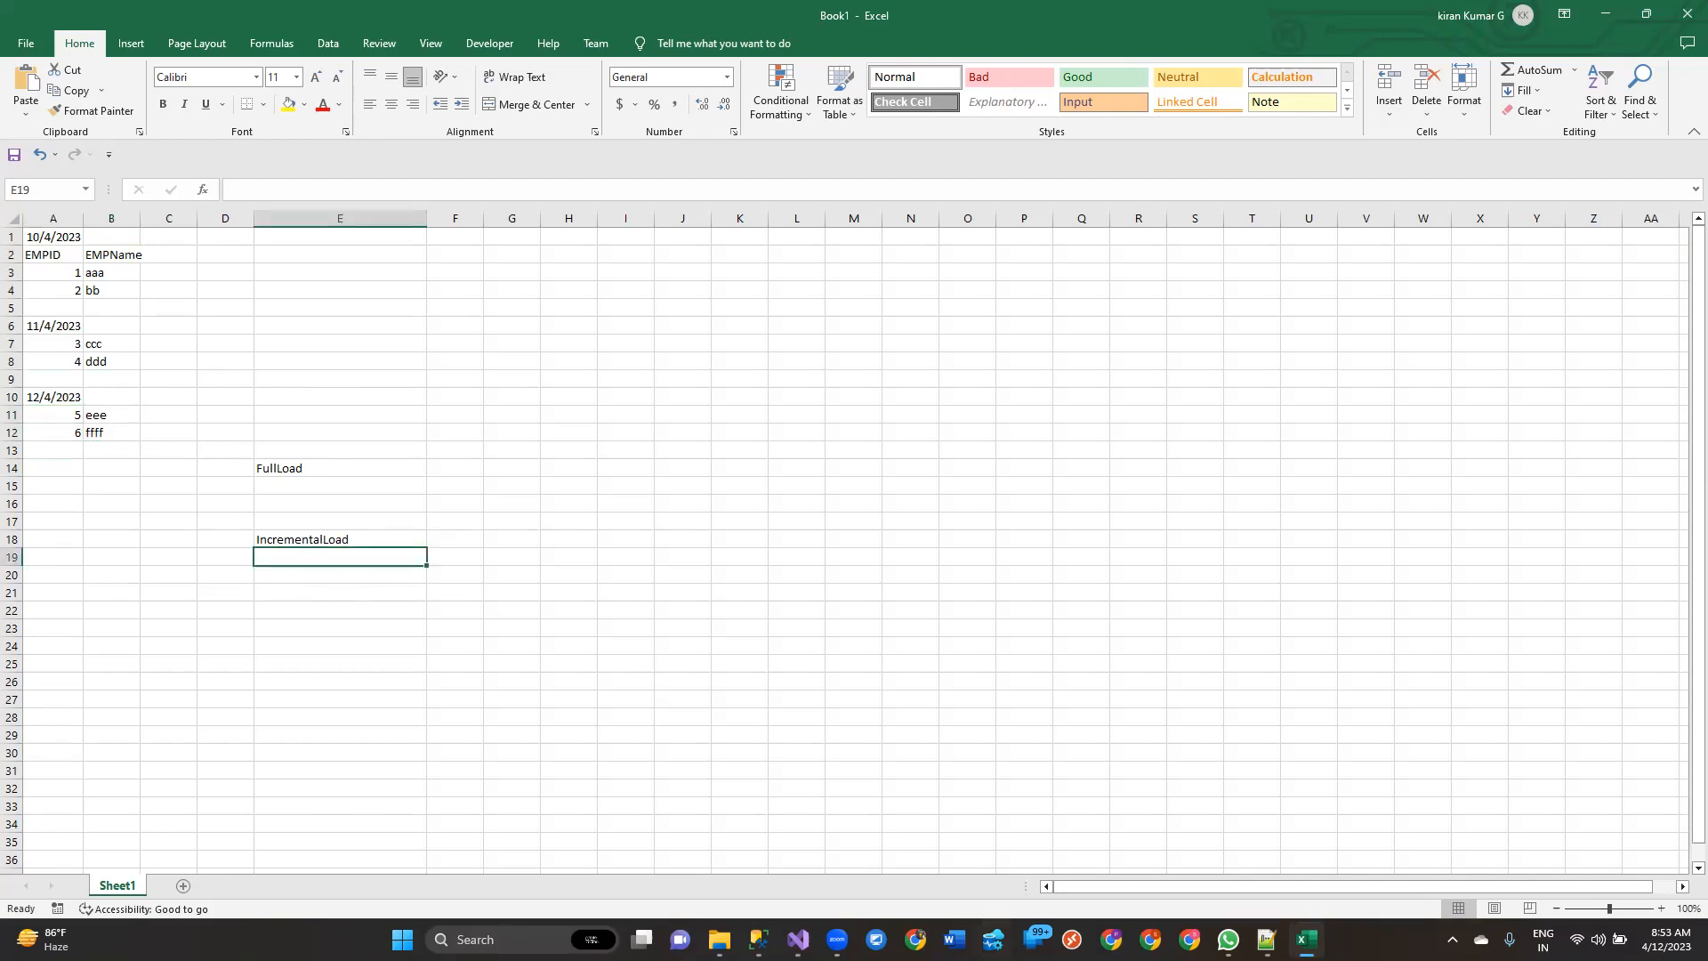
Step: Switch to the Types Of Data Loads notes in Notepad++ and highlight DateTime and AutoIncrememnt Column as the two incremental load methods
key("alt+Tab")
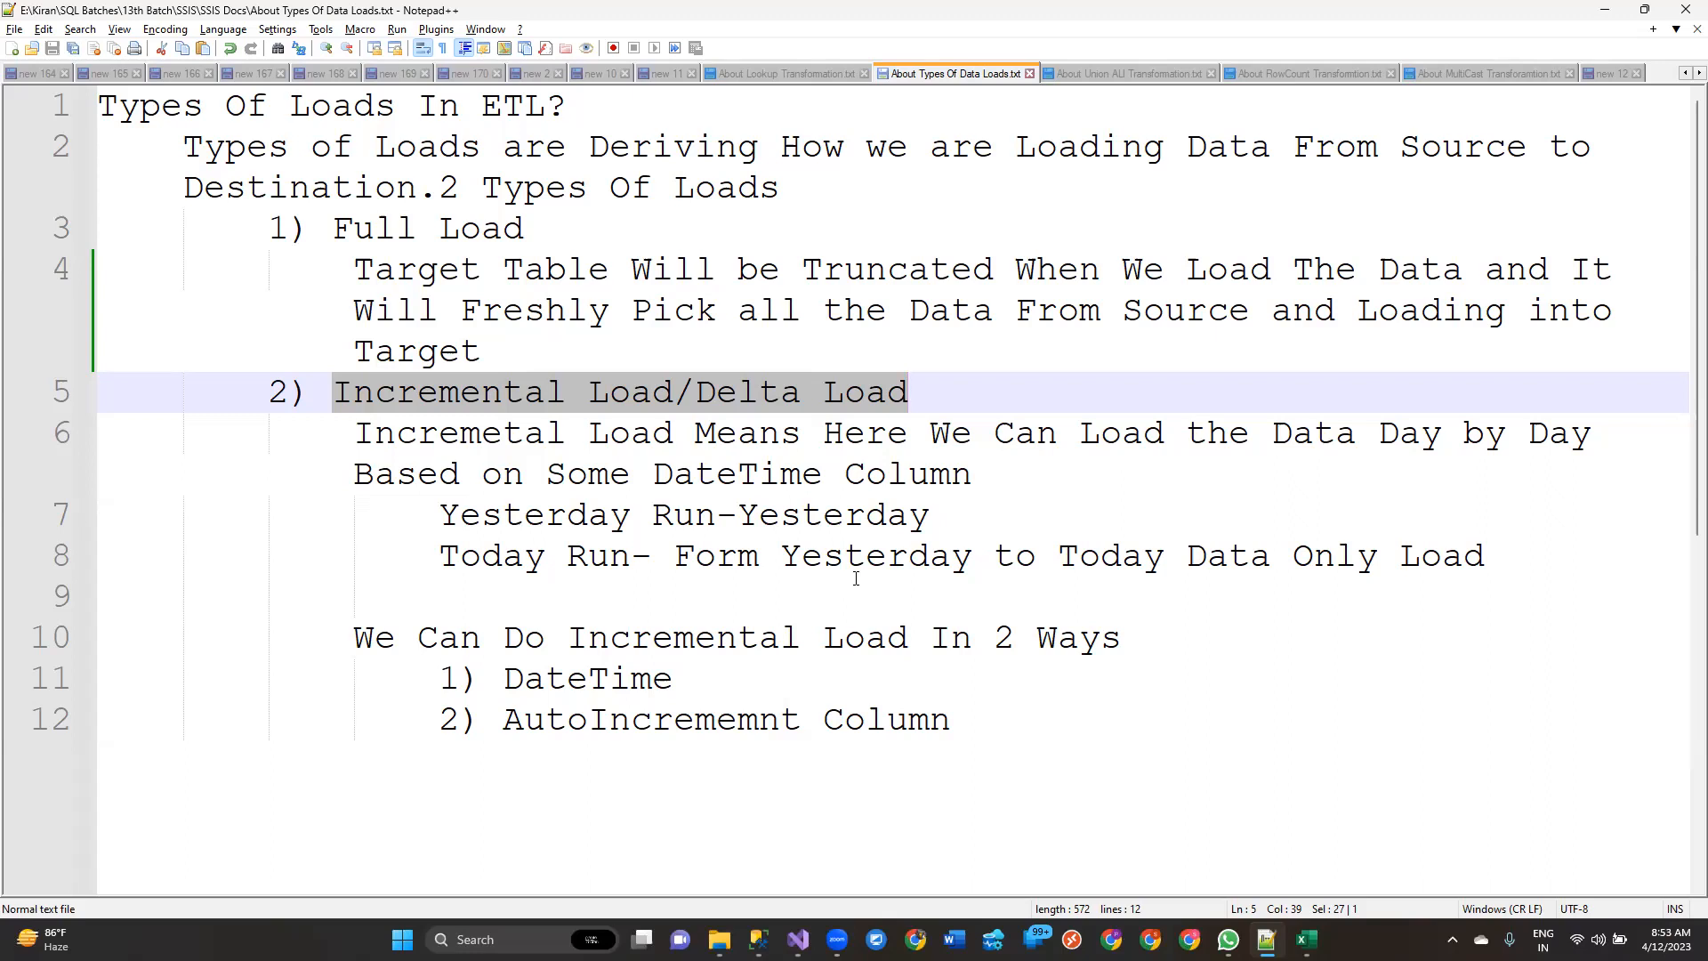
double_click(609, 677)
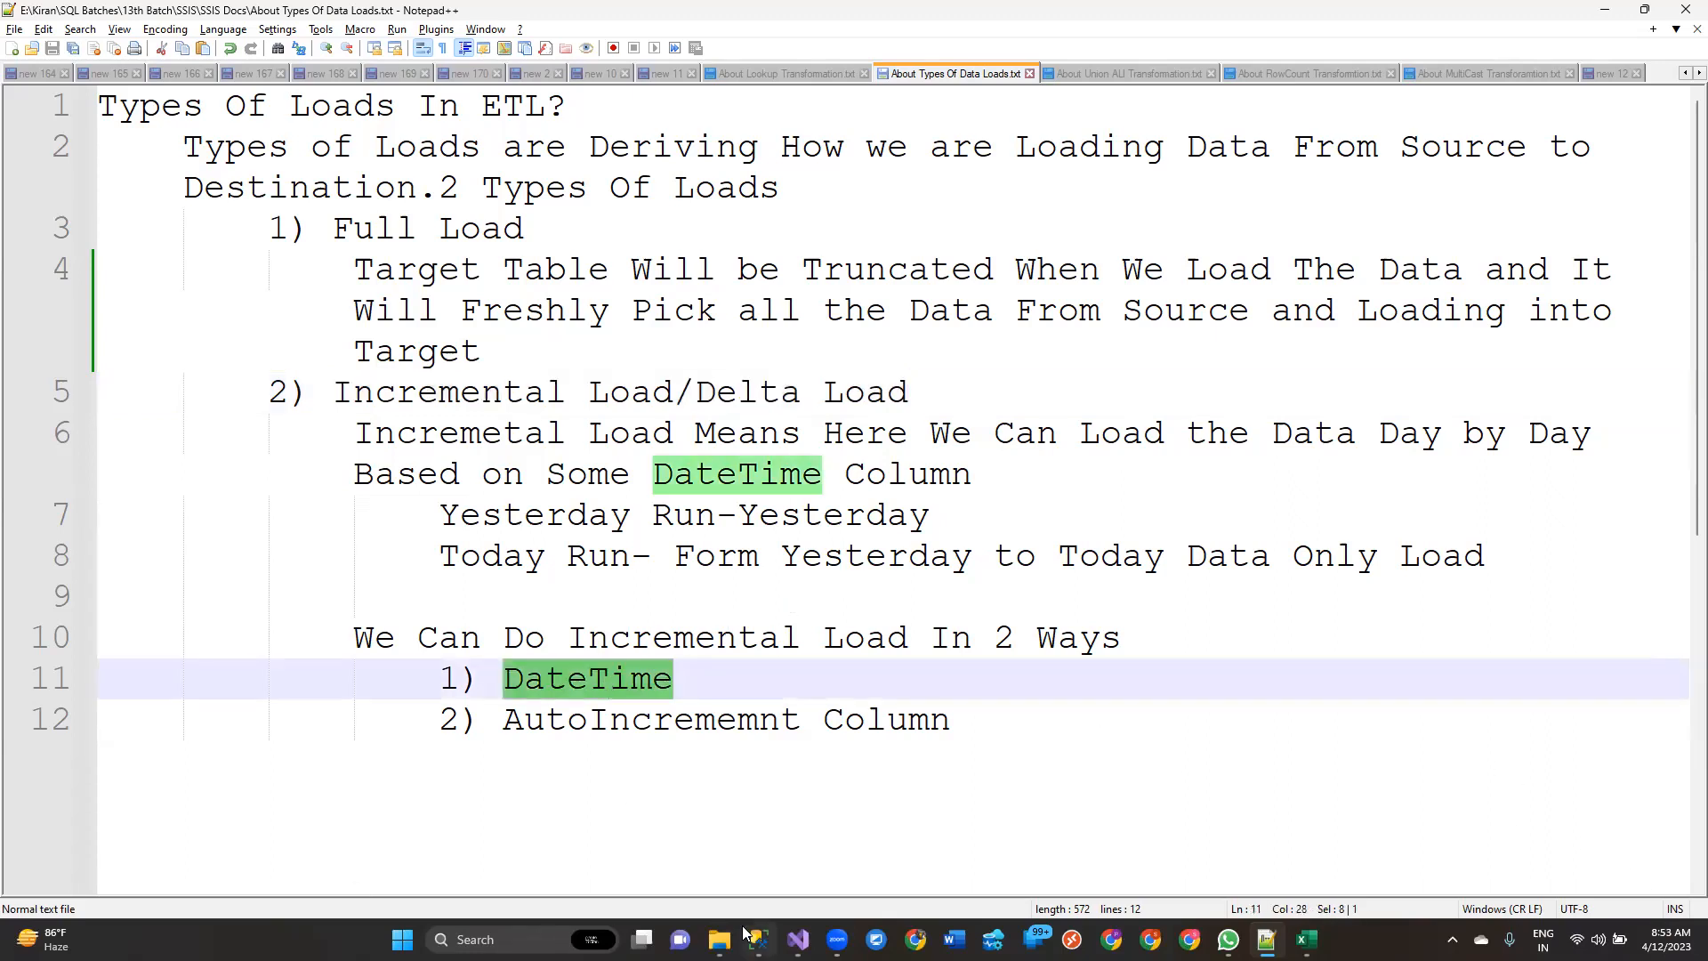
left_click_drag(438, 718, 774, 744)
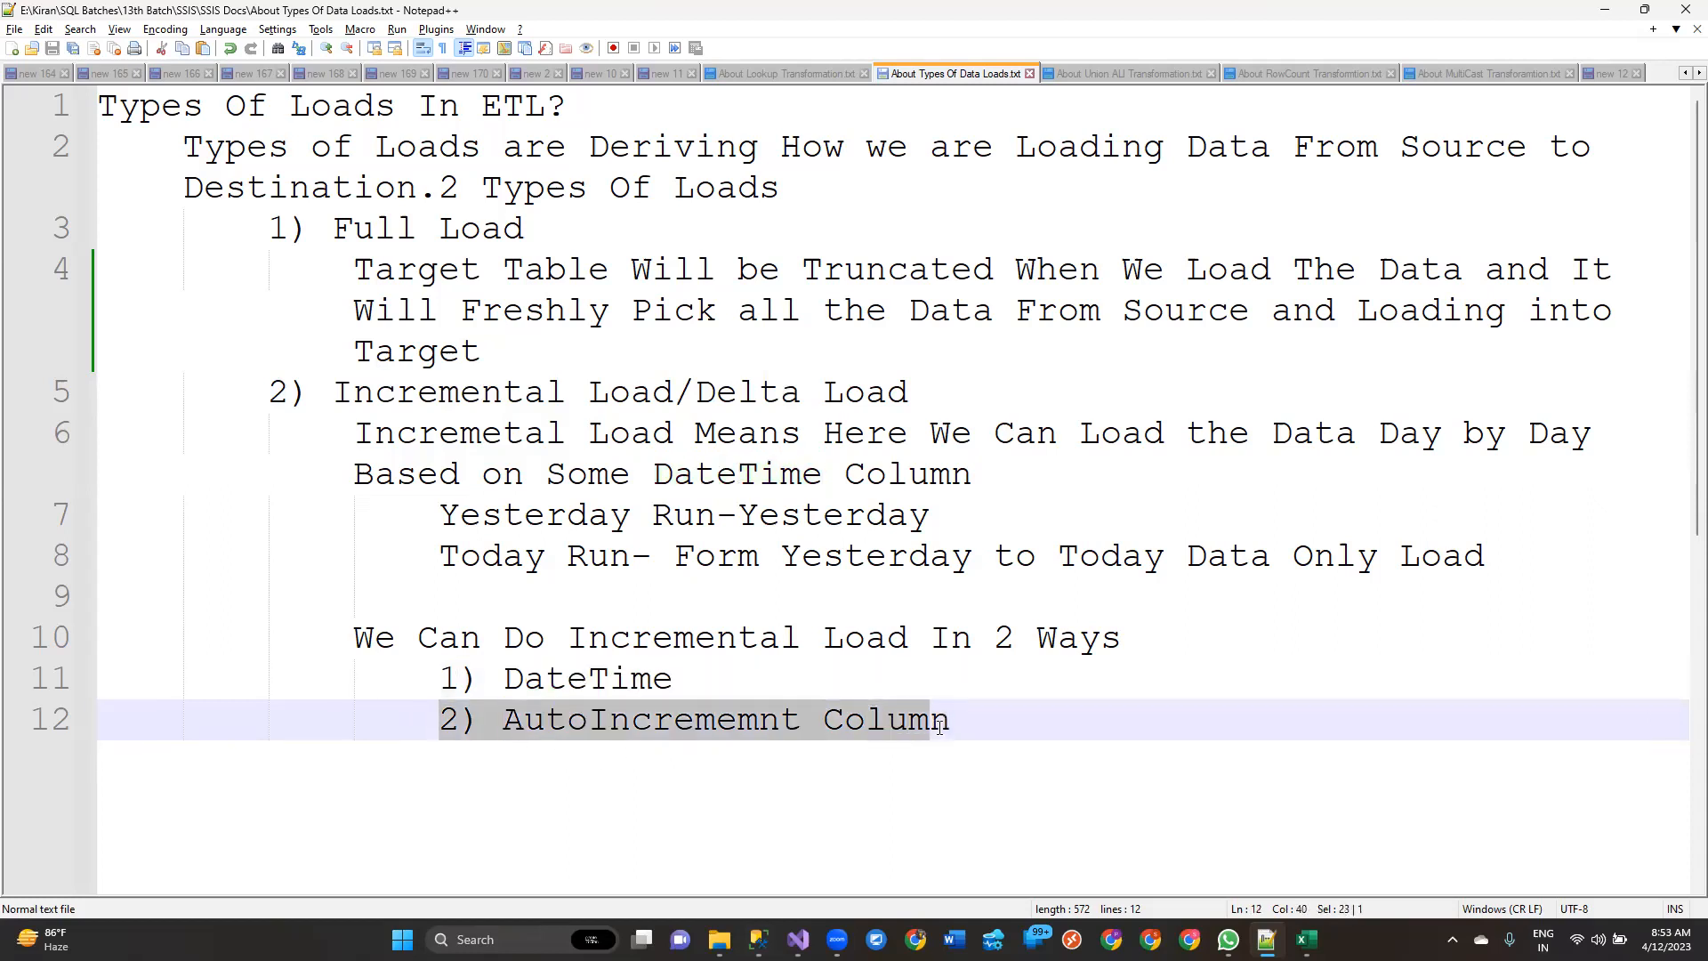
left_click(1091, 876)
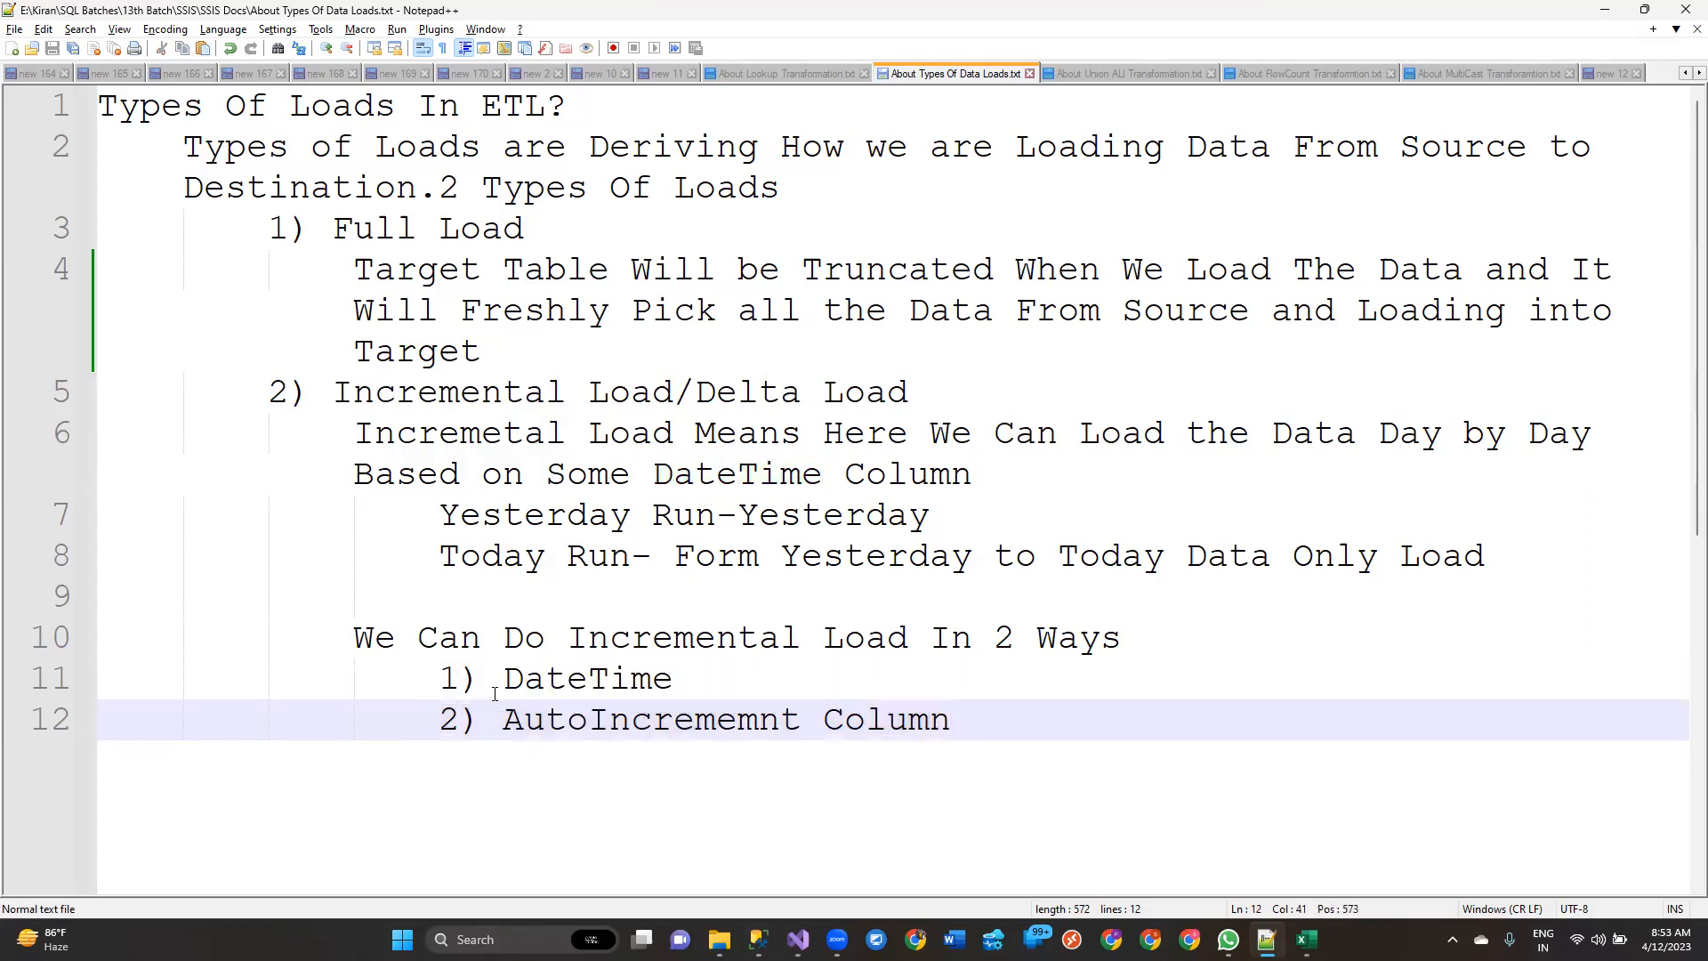
double_click(603, 678)
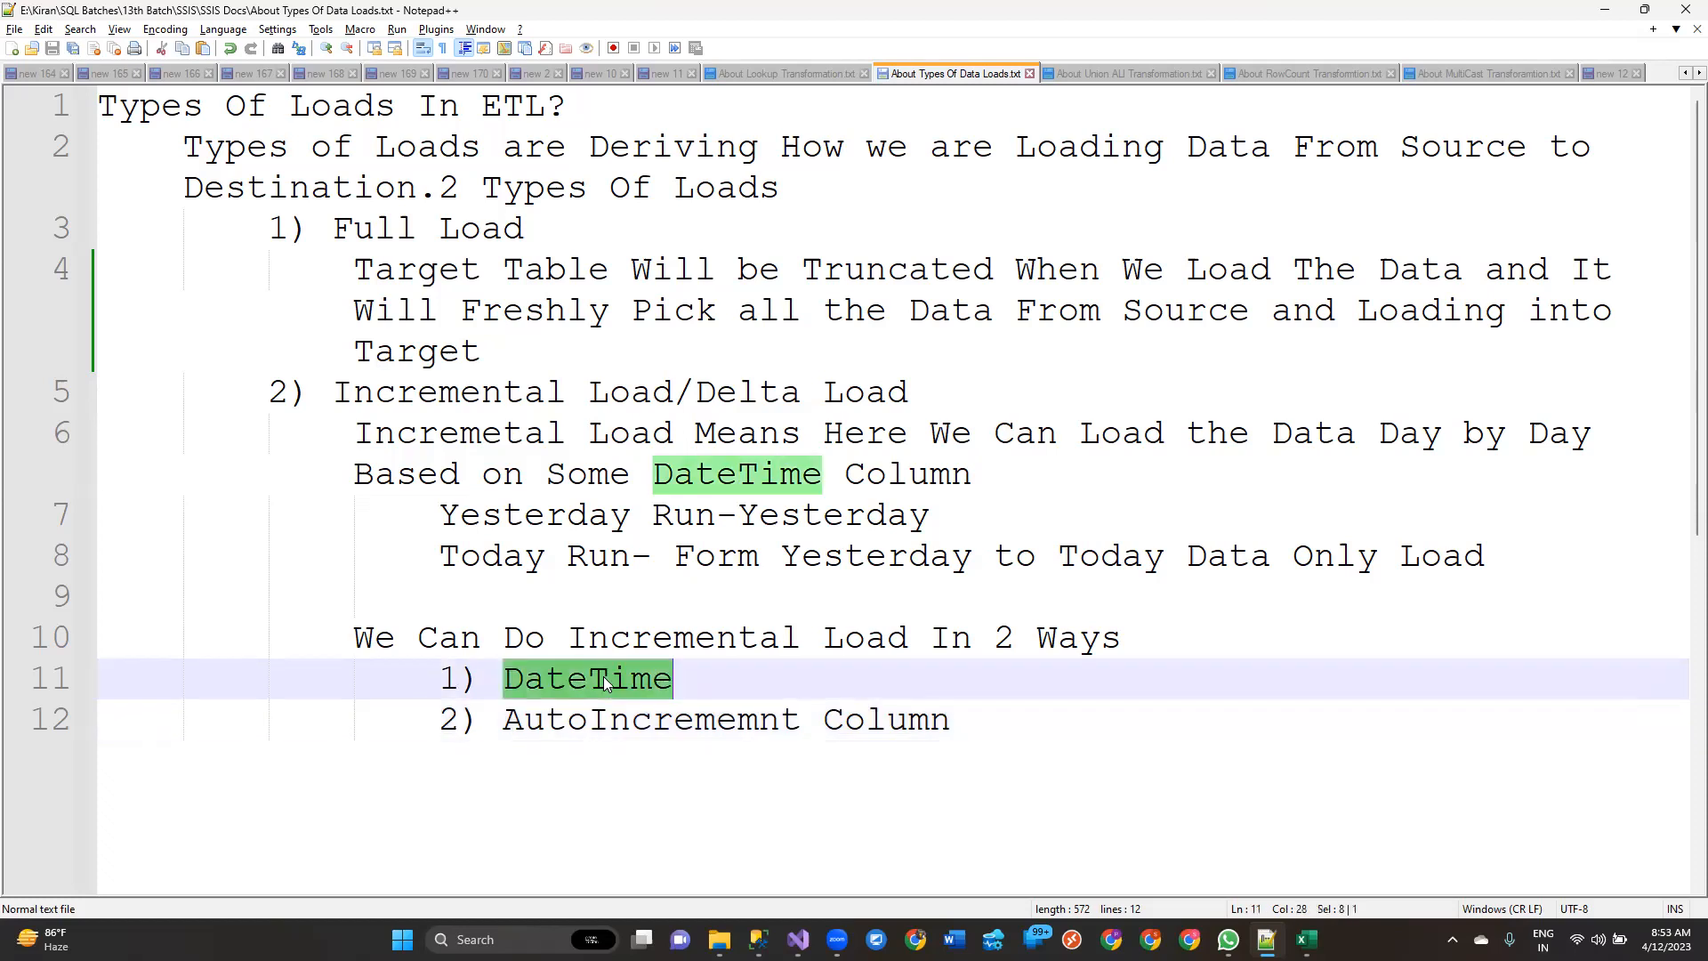
left_click_drag(695, 690, 494, 694)
left_click(691, 675)
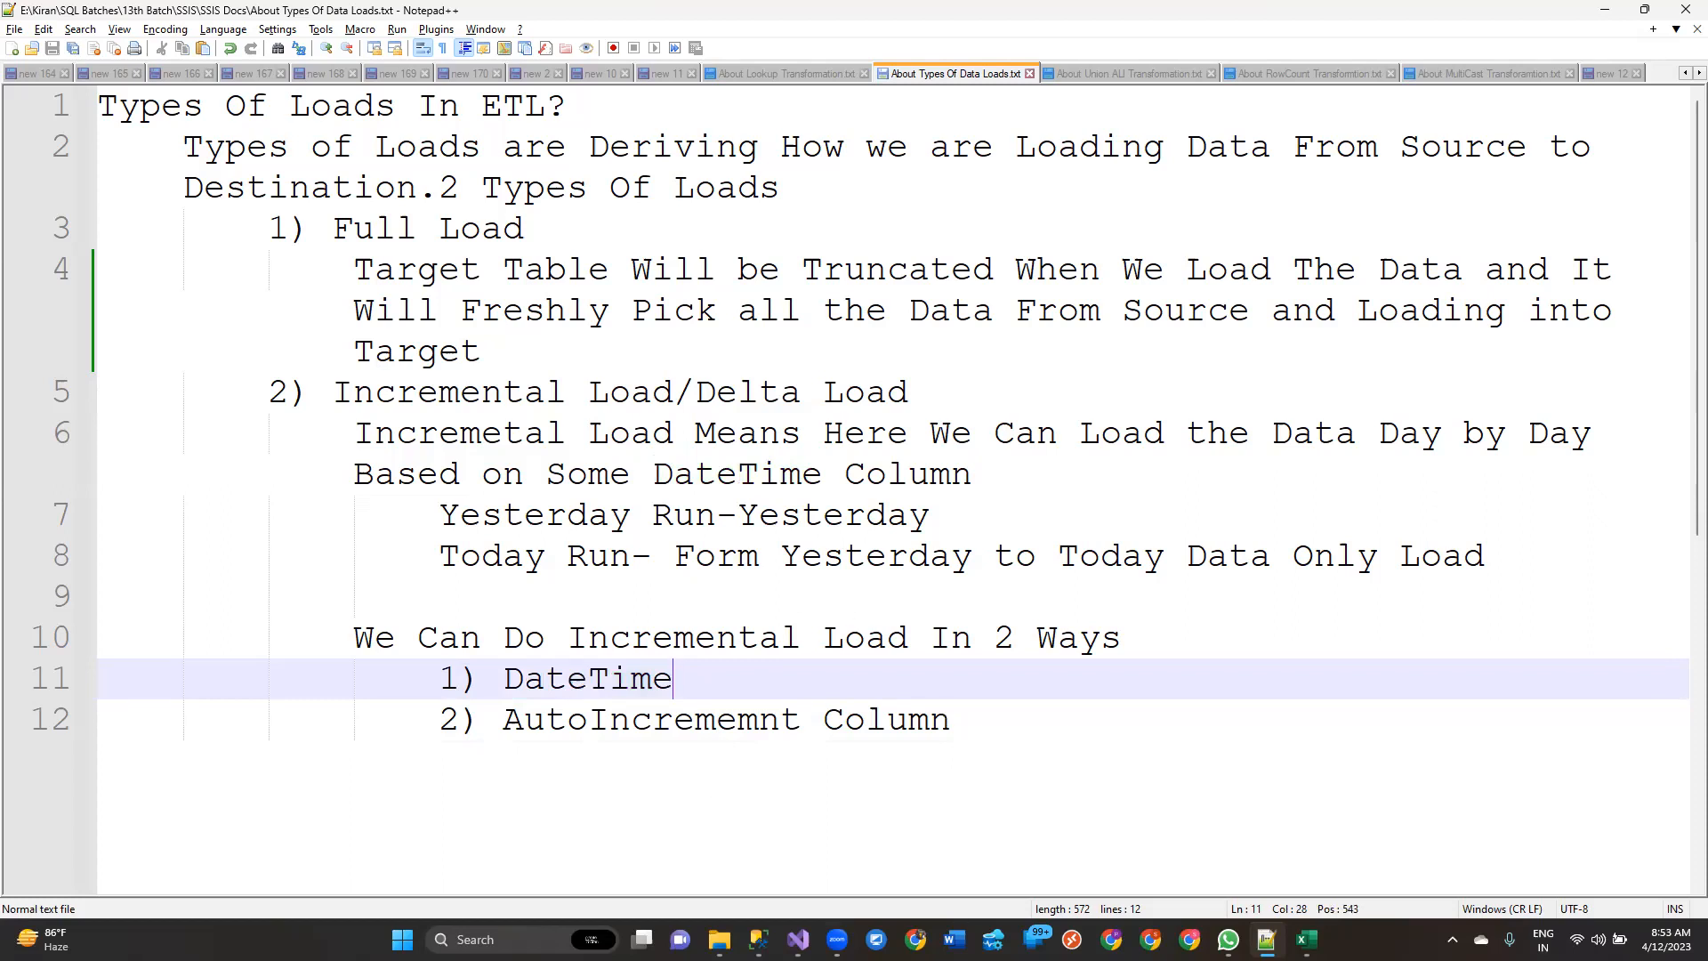
Step: Return to the Excel workbook and add a changed record for employee 1 in row 13 with the name aaaaaa
left_click(1305, 940)
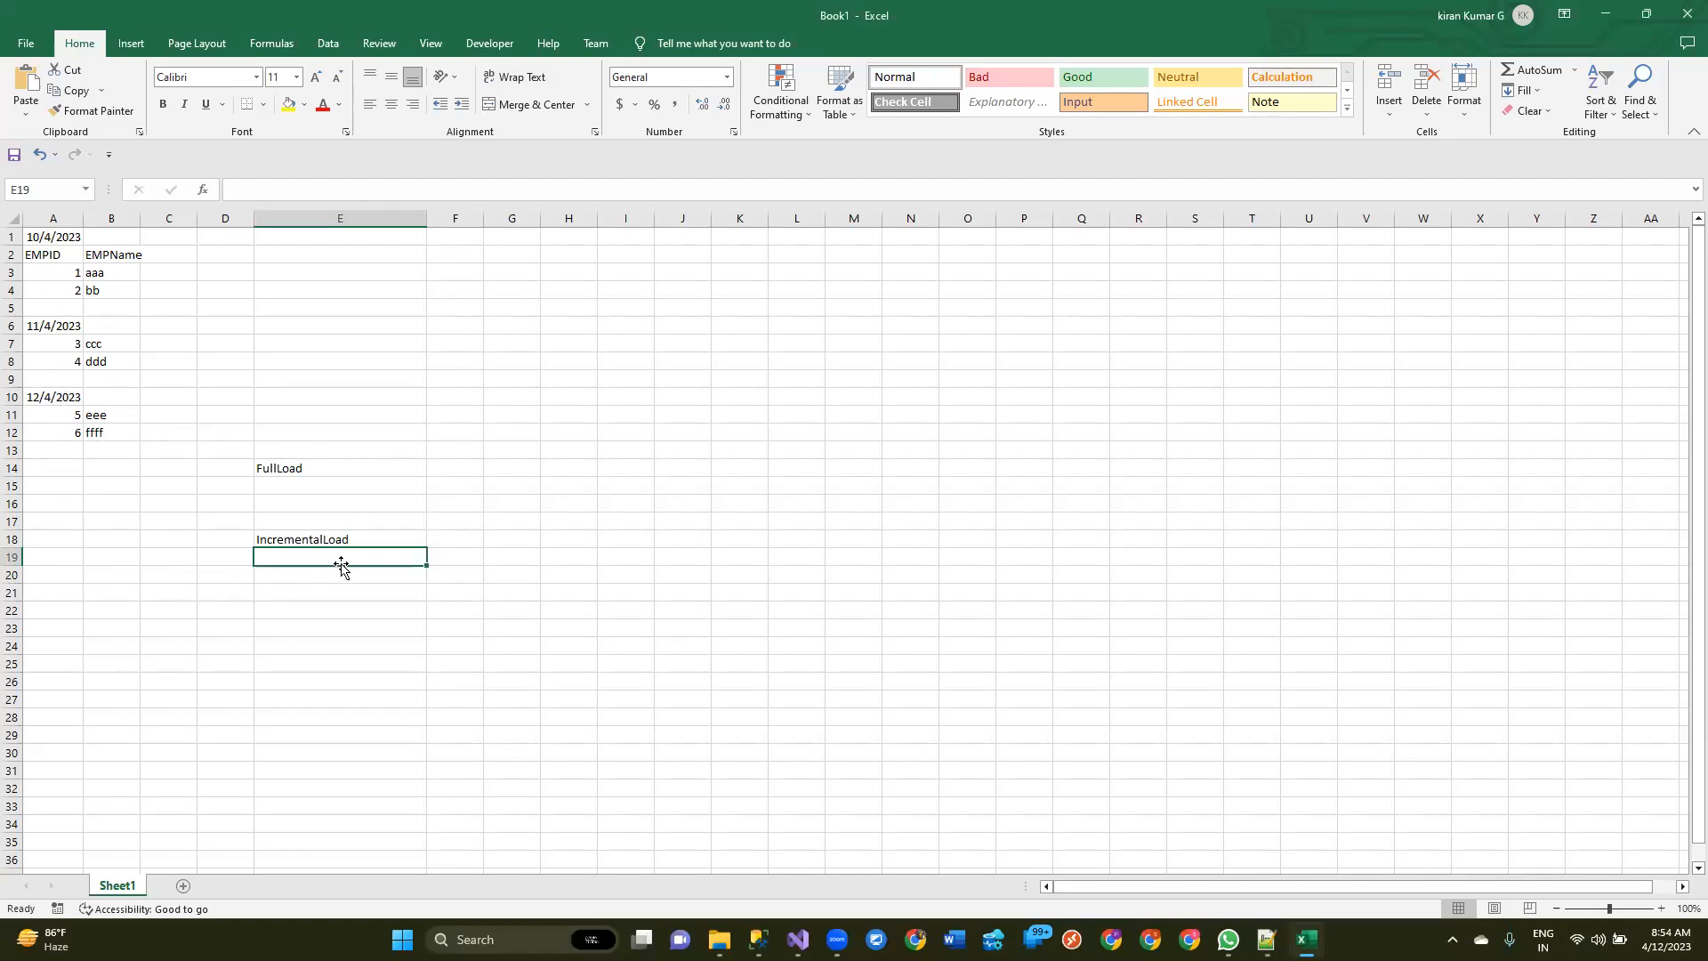
left_click(465, 560)
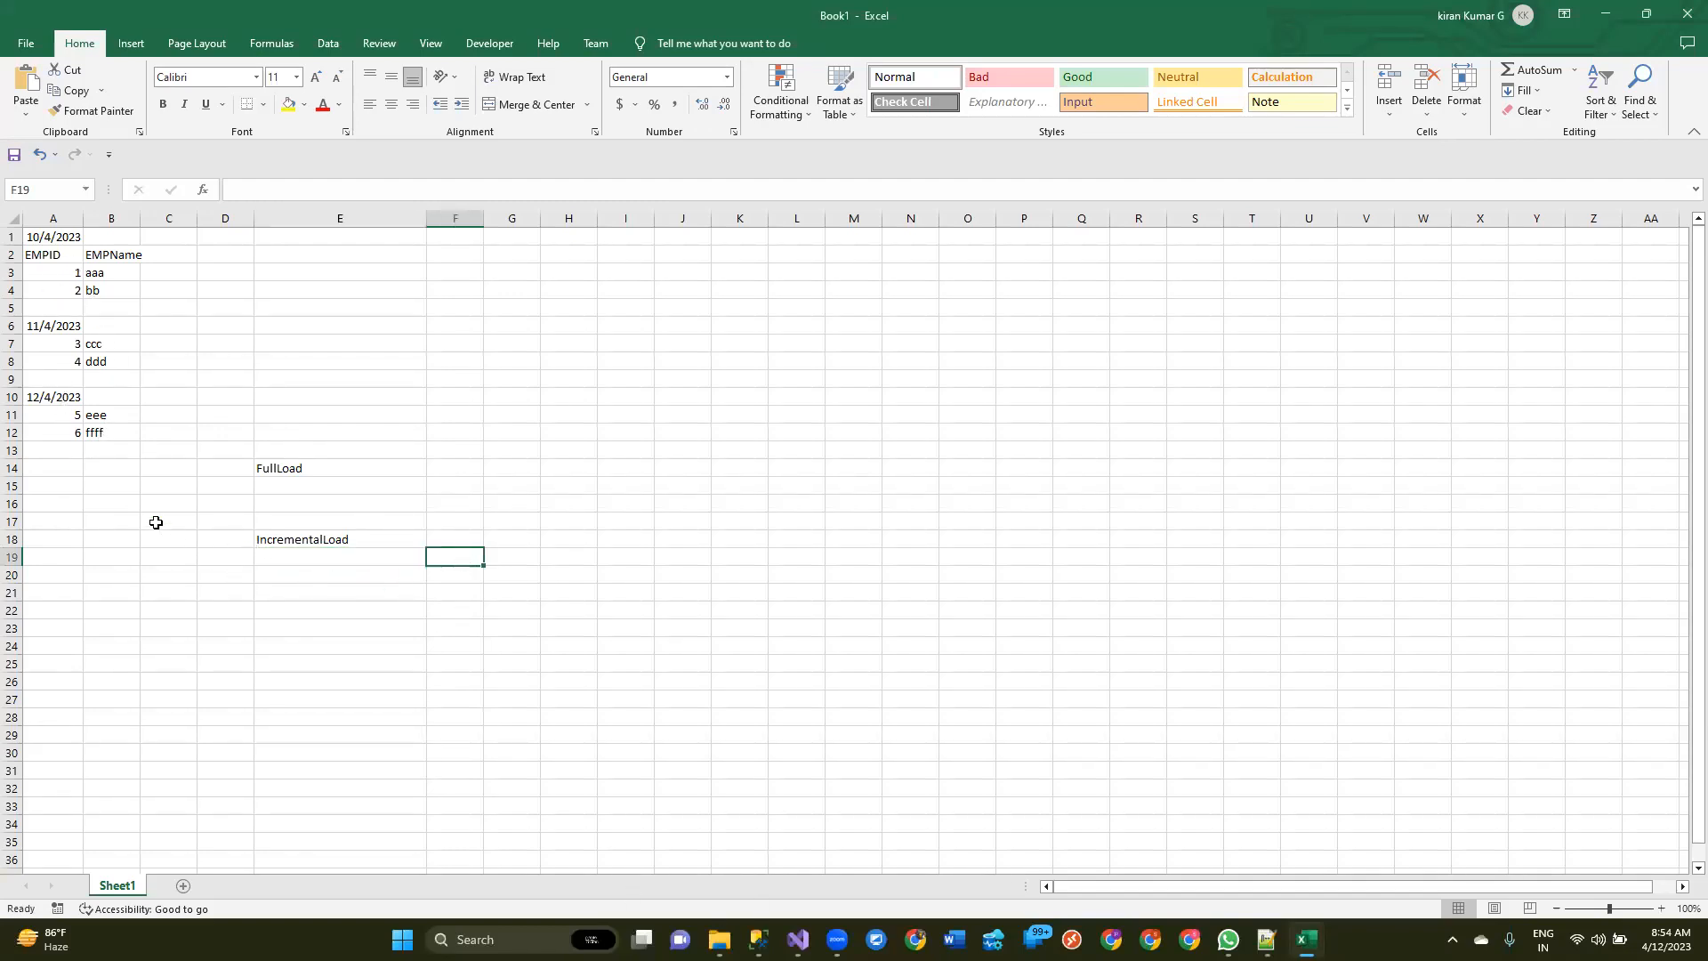
left_click(36, 234)
left_click_drag(65, 272, 95, 269)
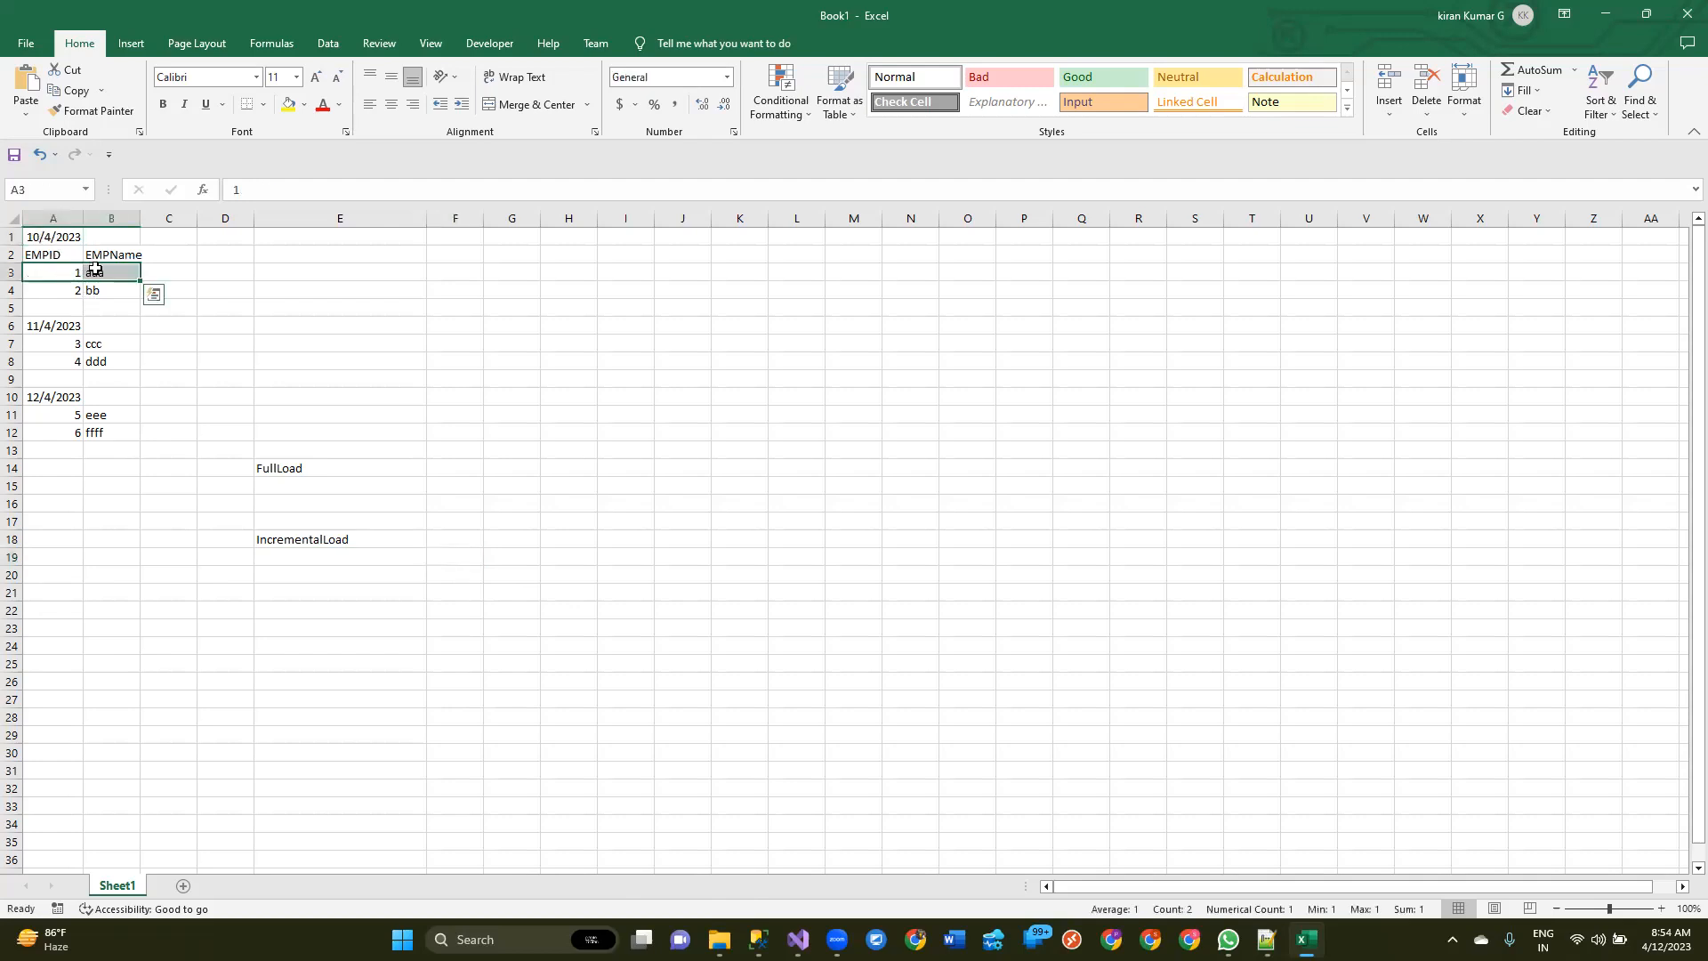
left_click(59, 450)
type("1")
key("Tab")
type("aaaaaa")
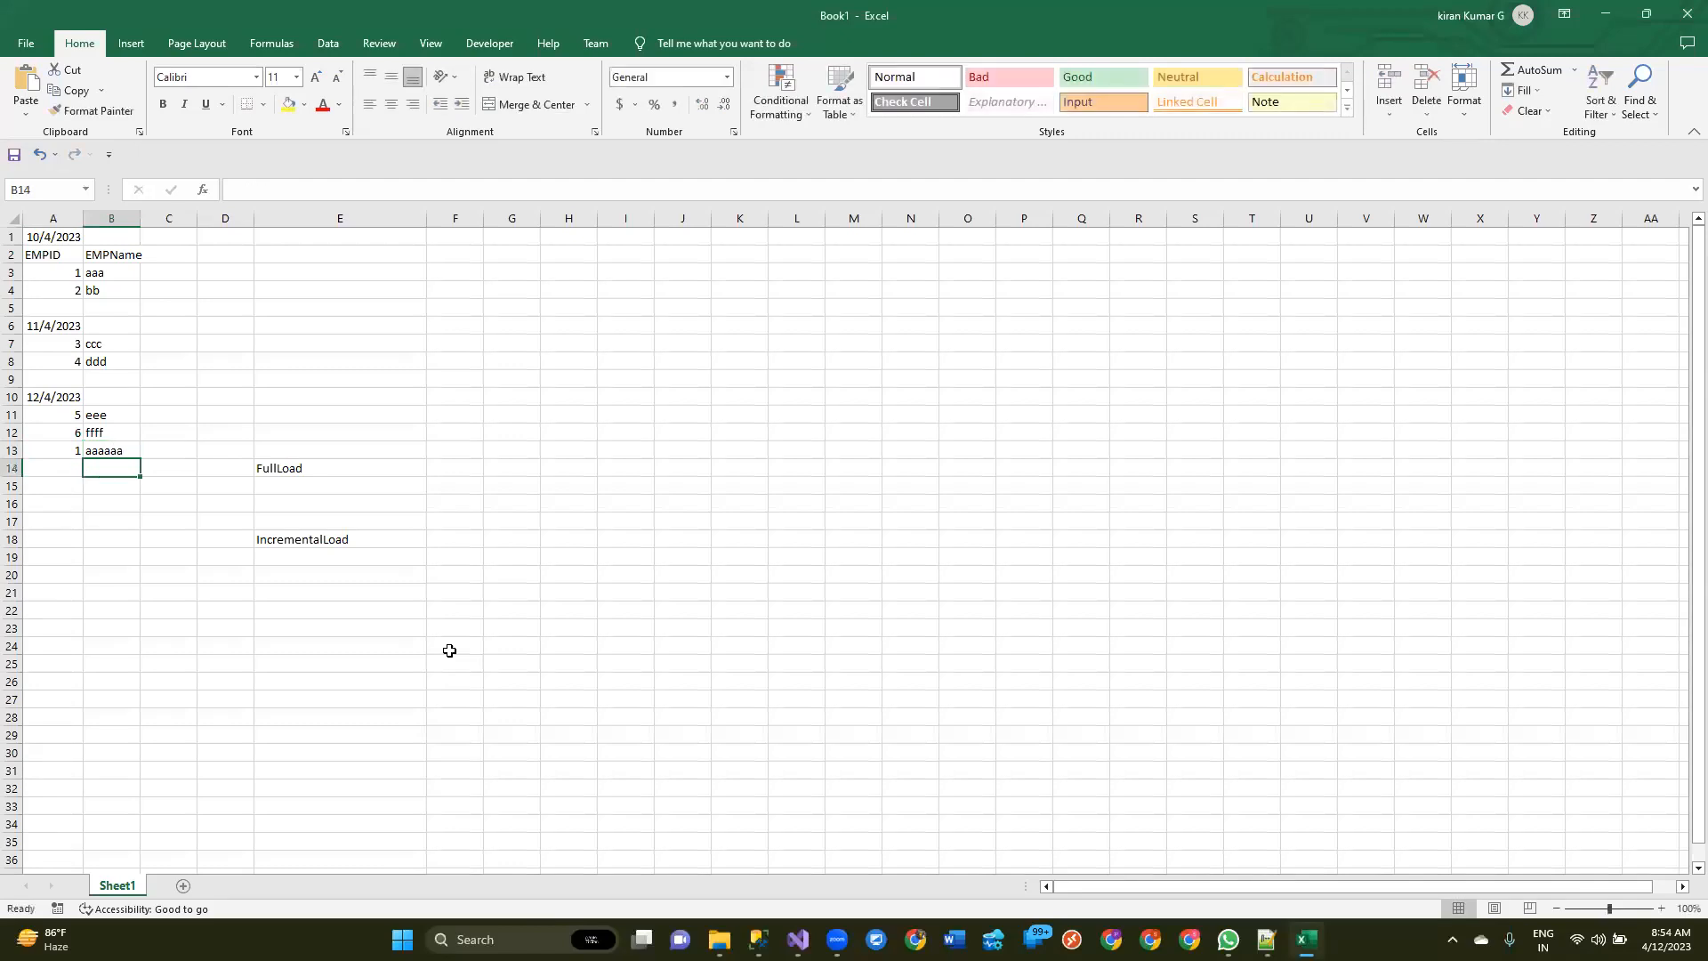
Step: Compare the changed employee 1 record in row 13 with the original record in row 3
left_click(61, 455)
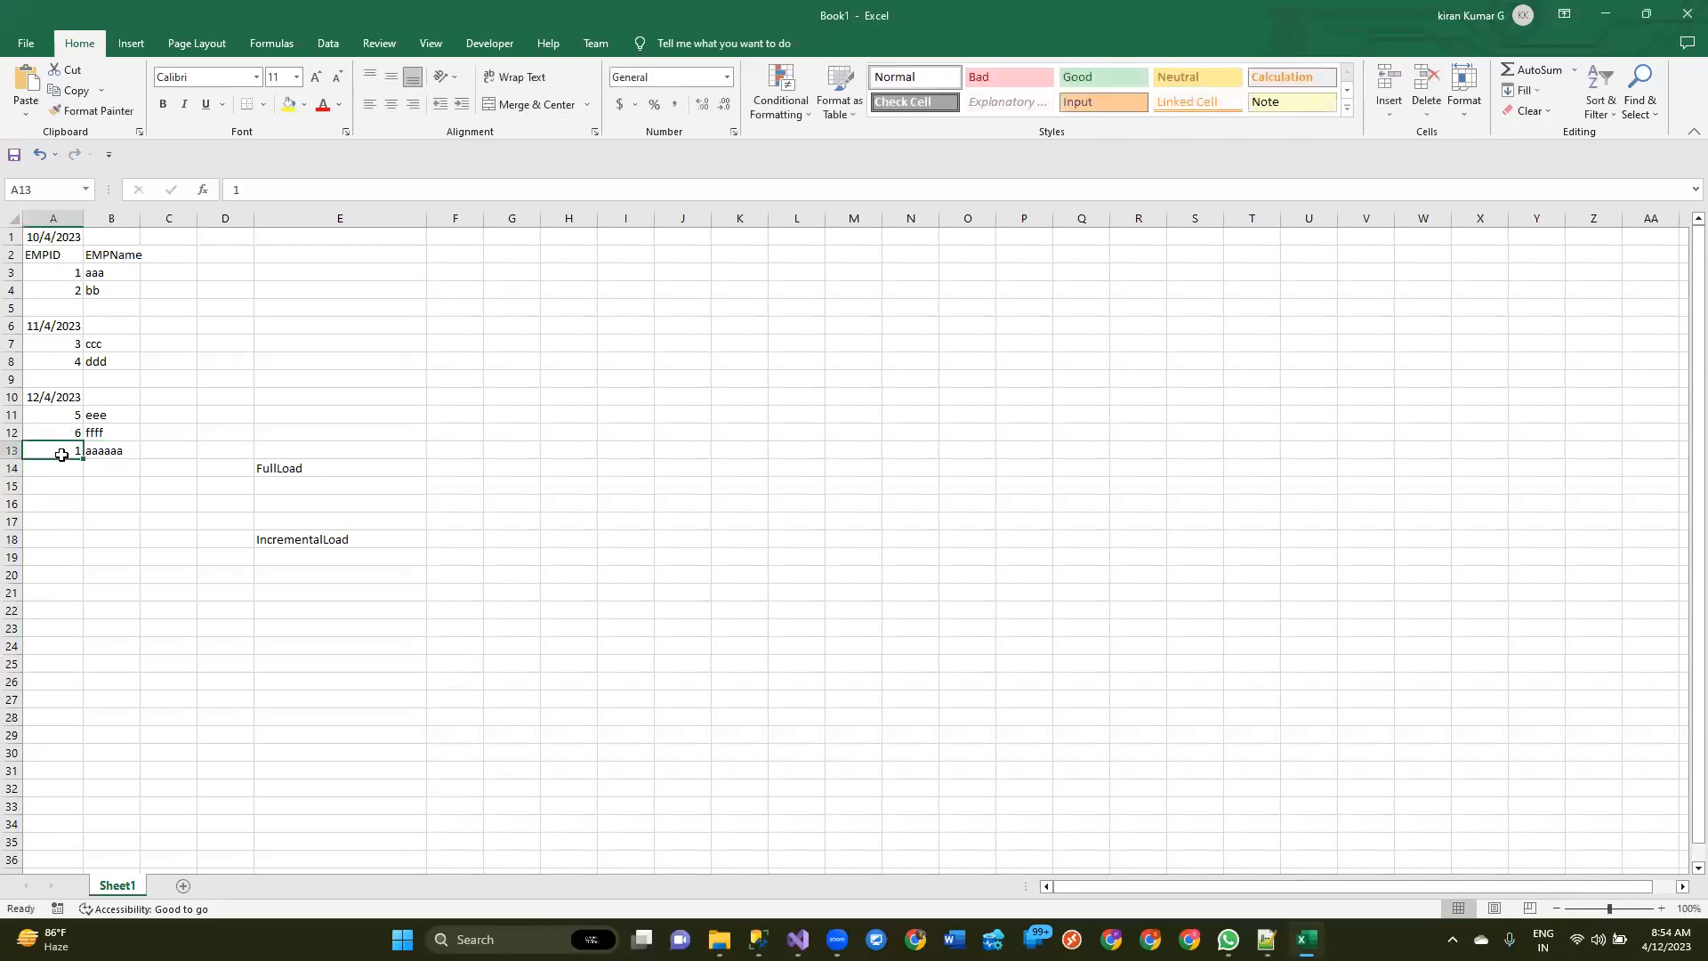
left_click(151, 452)
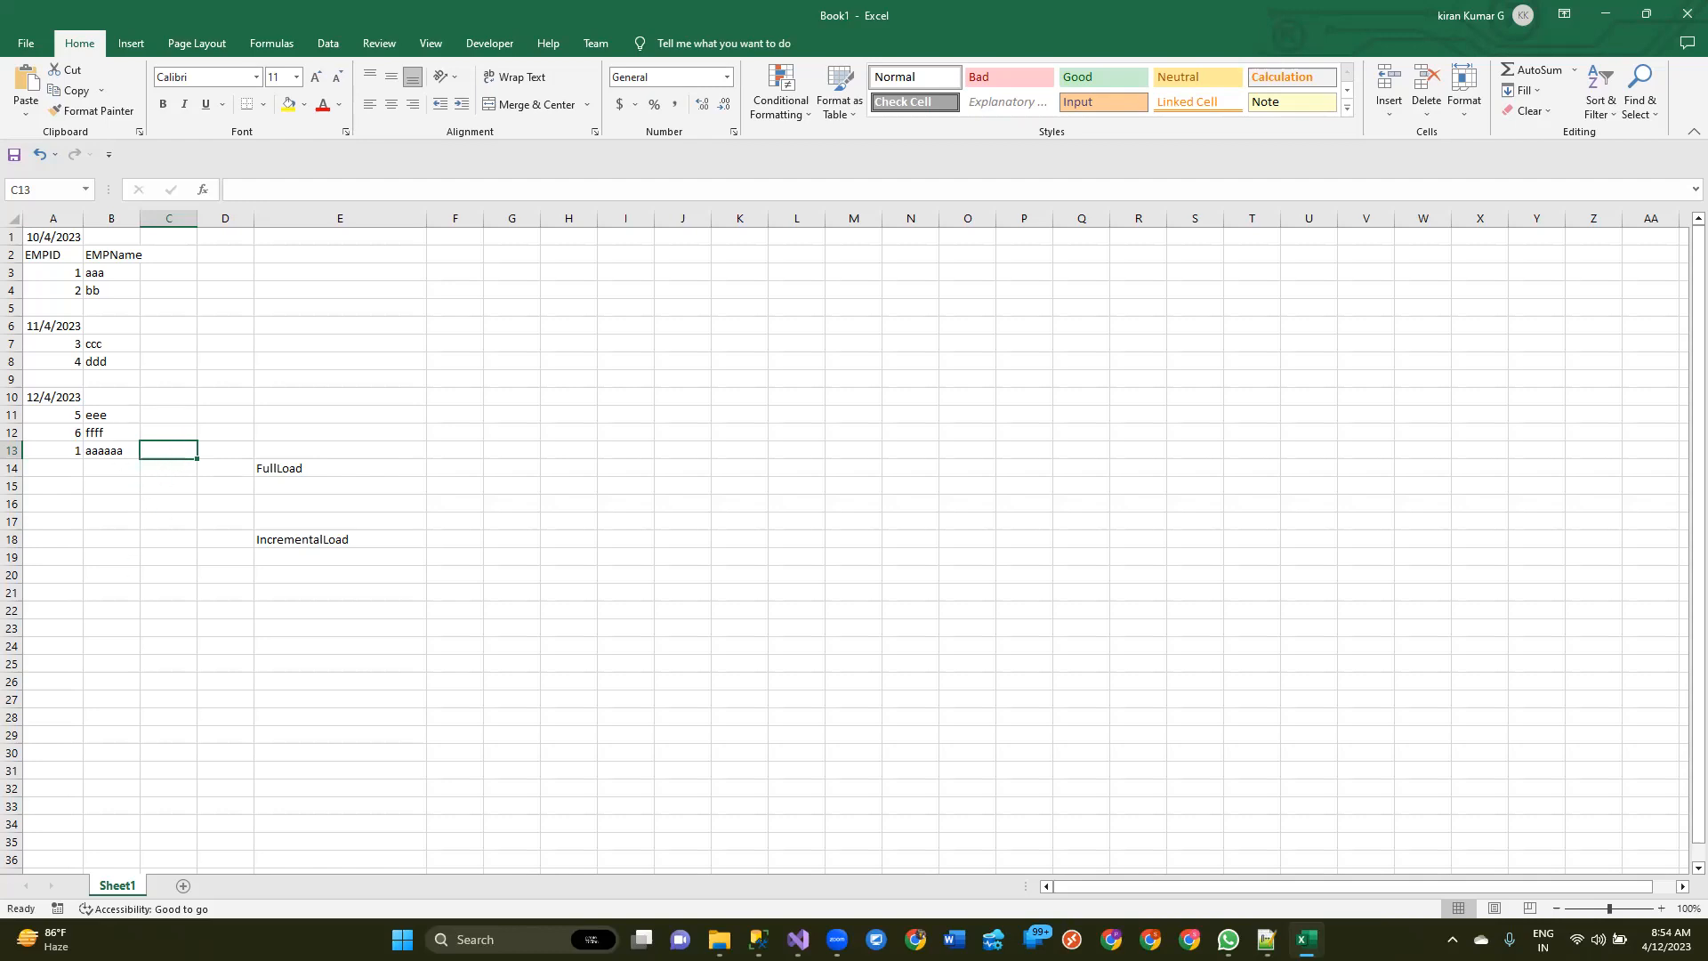
left_click_drag(60, 449, 95, 453)
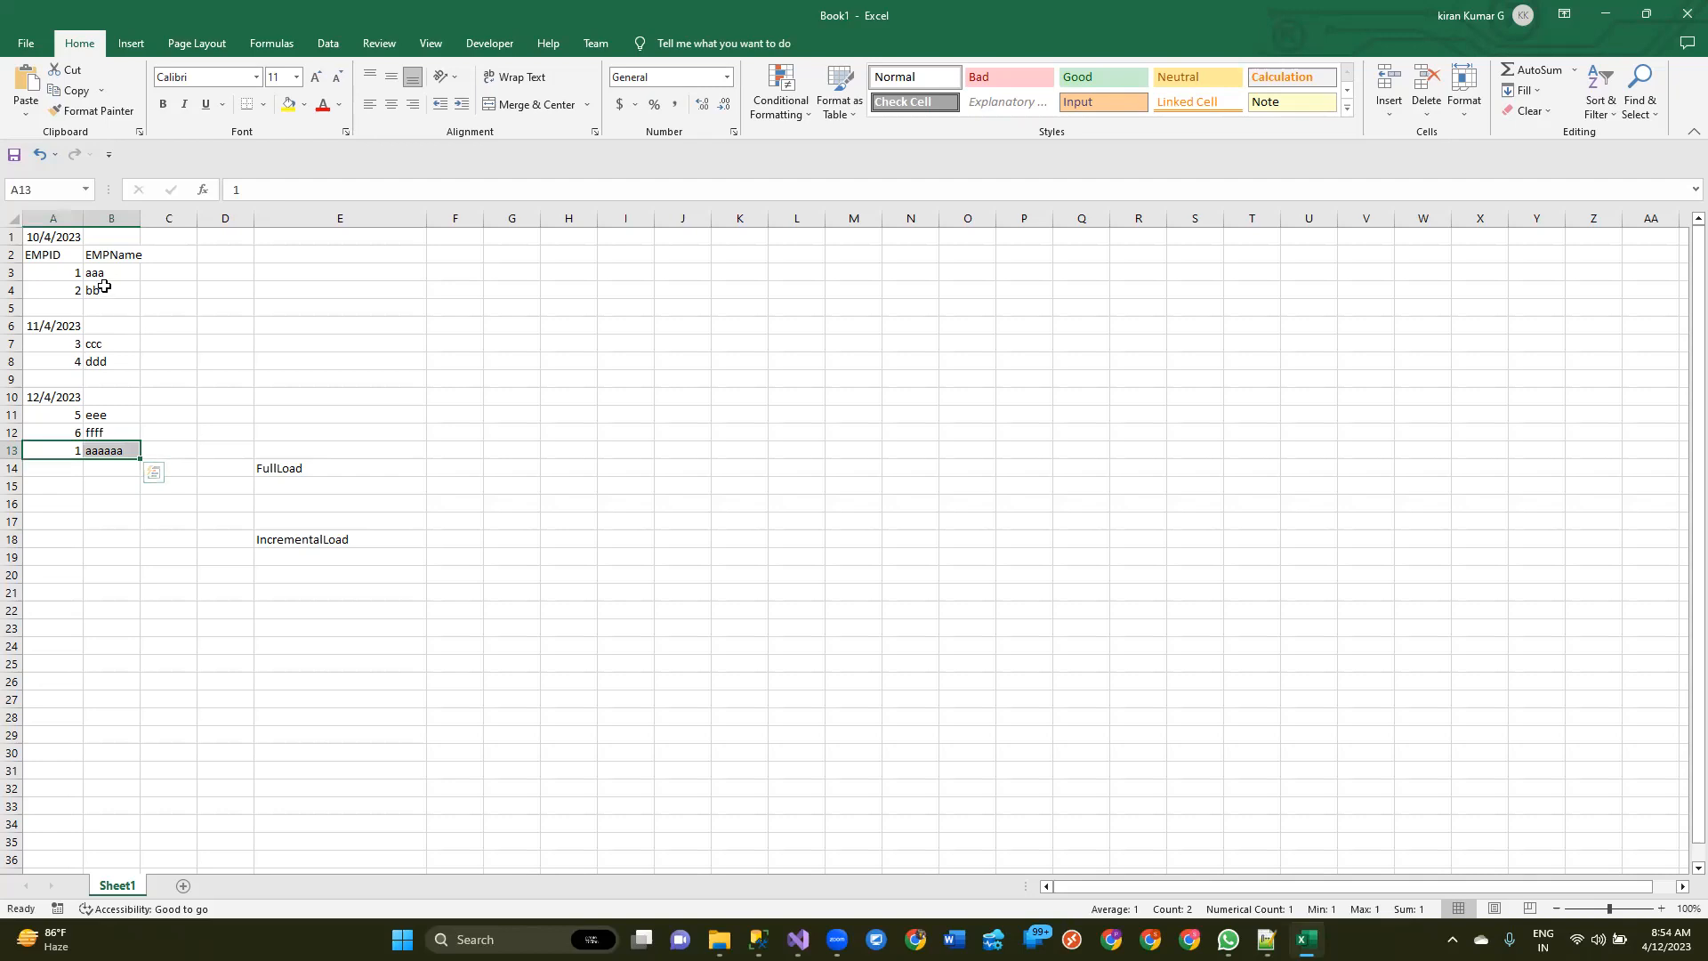
left_click(317, 555)
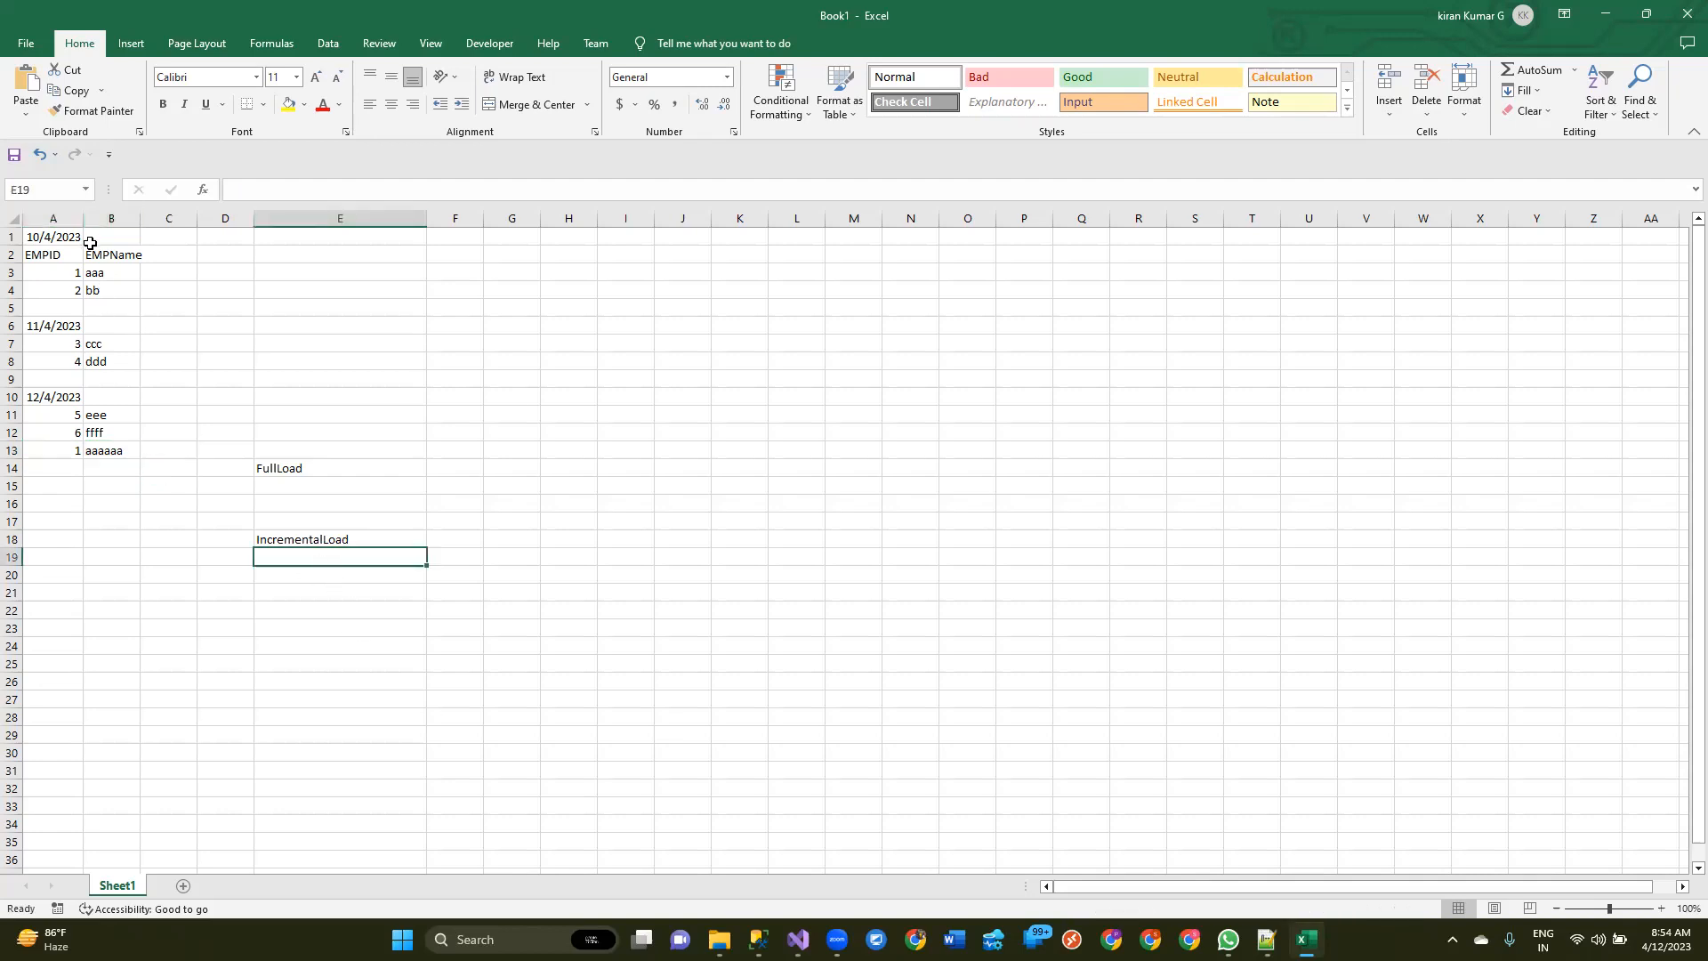
left_click(62, 270)
left_click(110, 270)
left_click(65, 455)
left_click(99, 454)
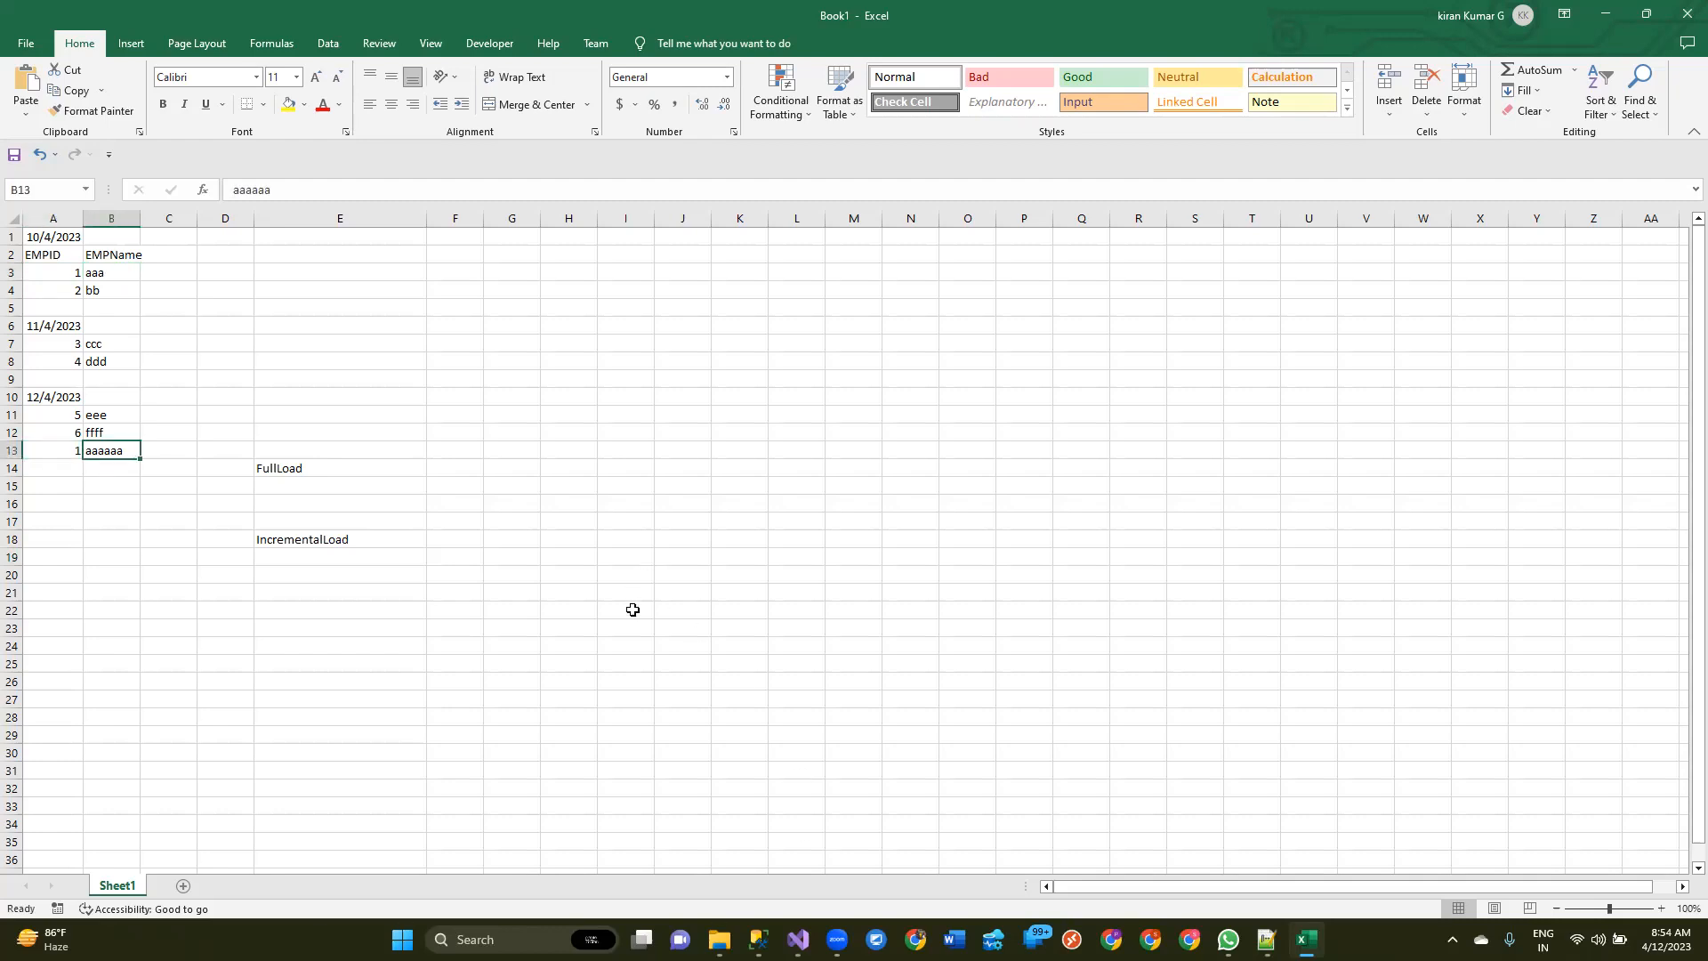
scroll(623, 614, "down", 1)
scroll(622, 616, "up", 1)
left_click(360, 554)
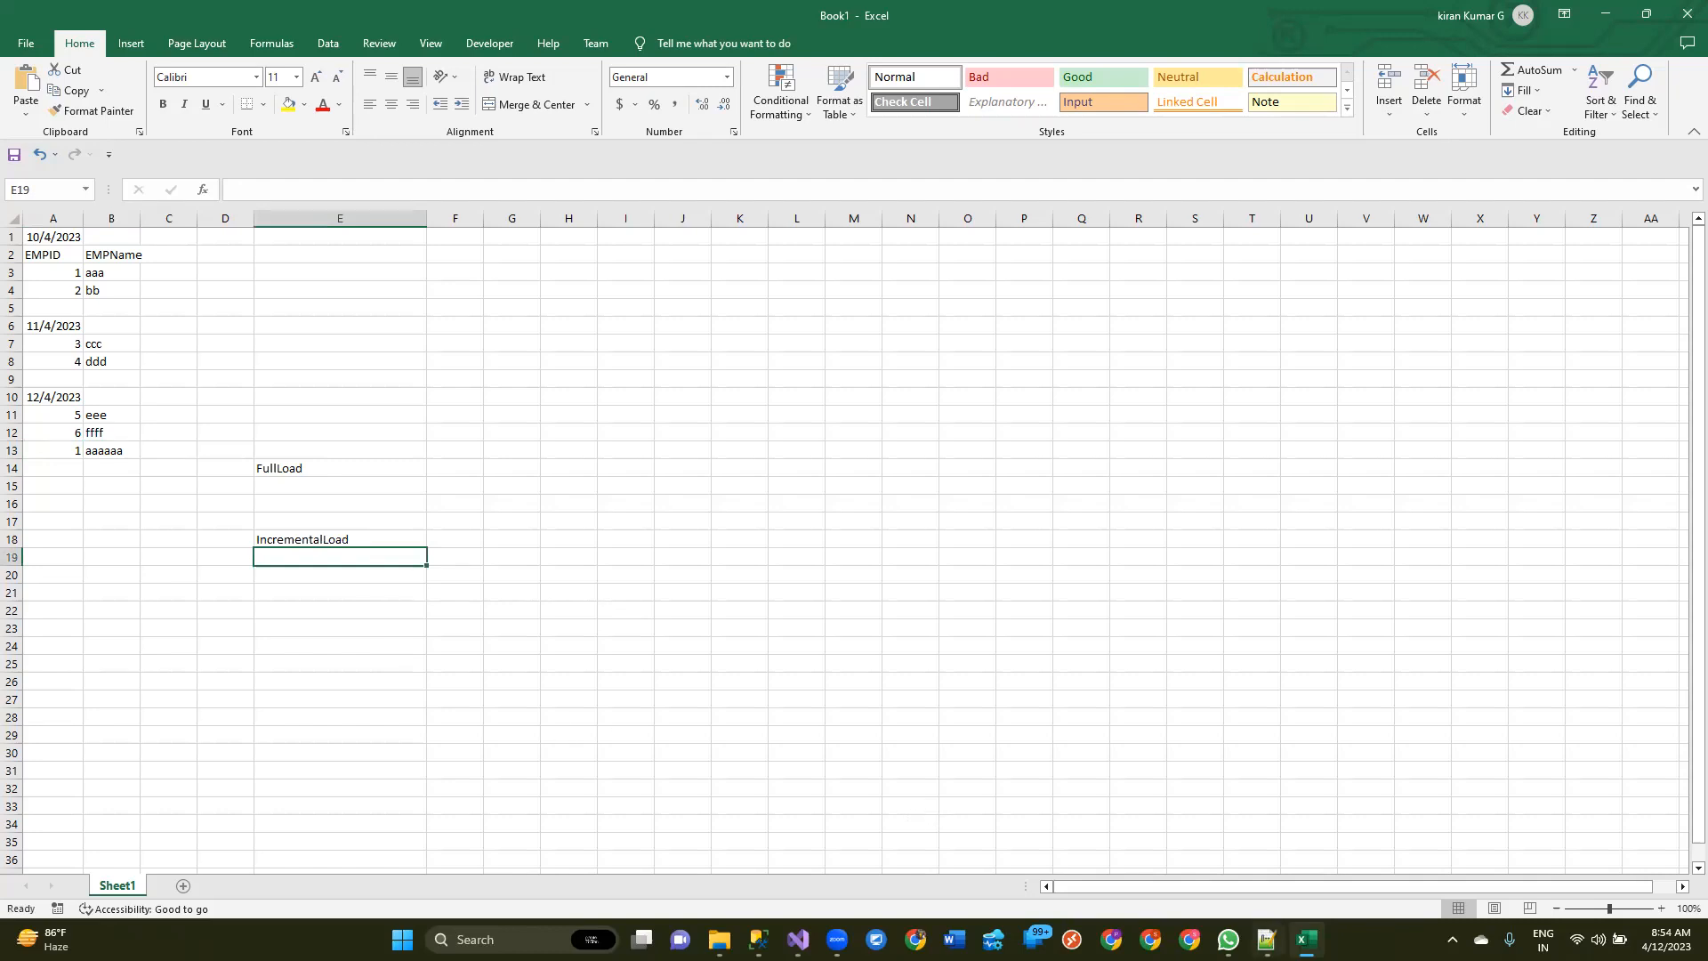
Step: Switch back to the data load notes in Notepad++ and review the DateTime and AutoIncrememnt Column options in lines 11 and 12
key("alt+Tab")
left_click(504, 678, "shift")
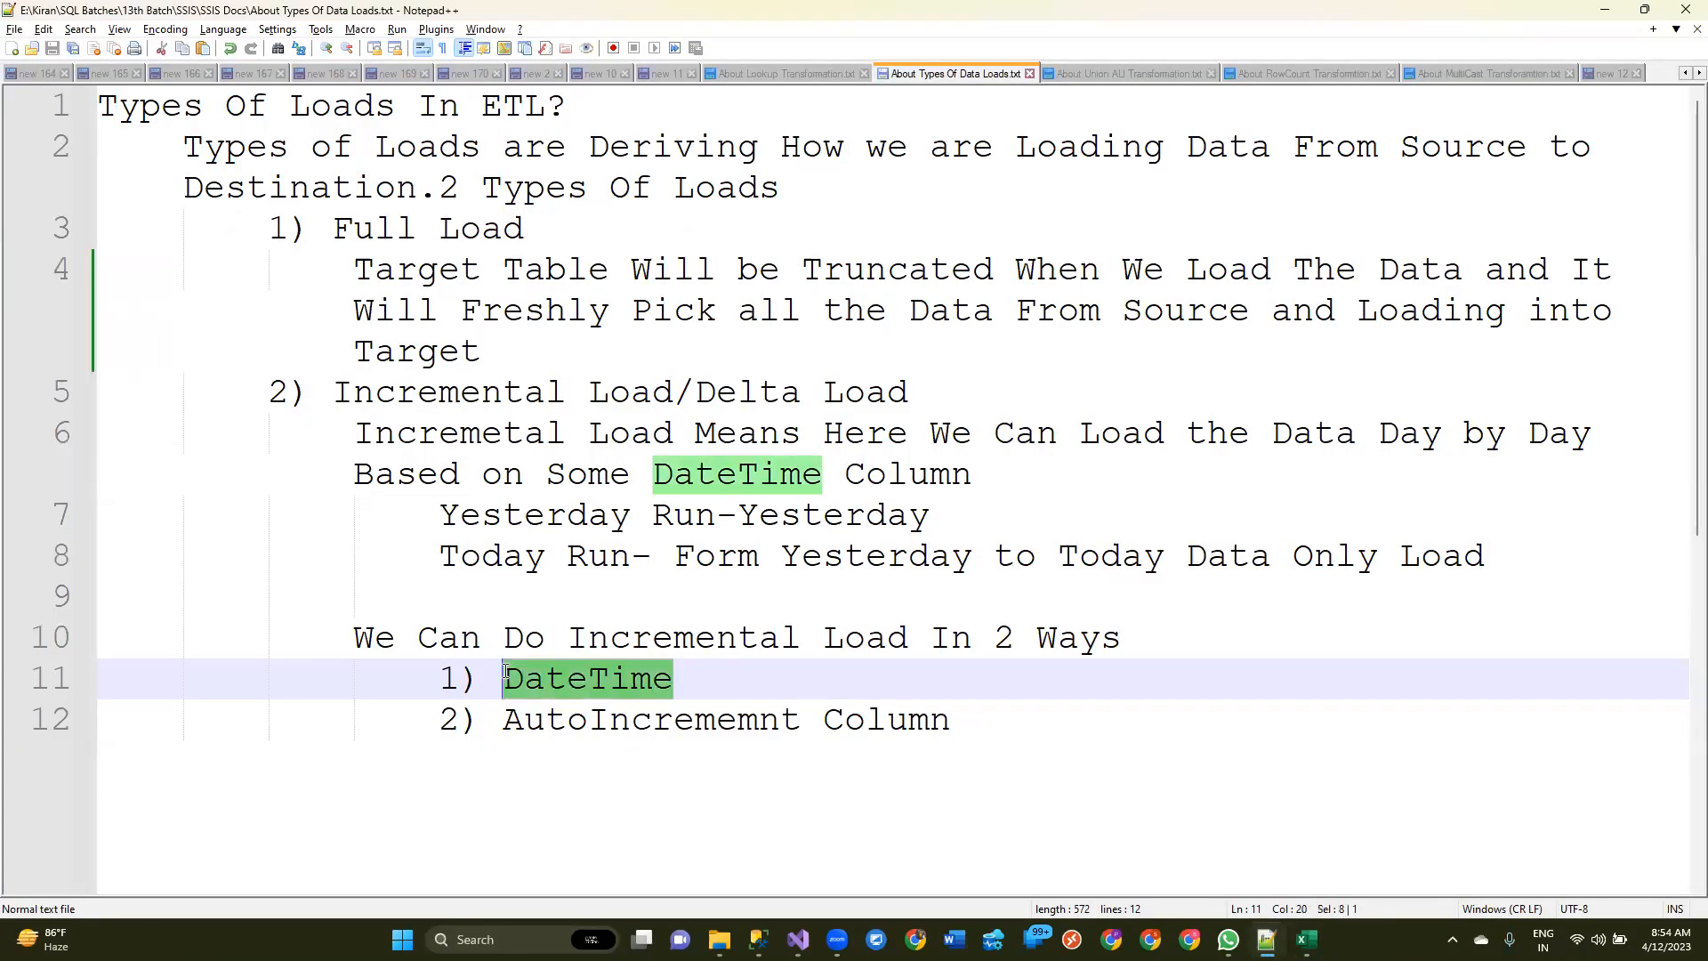
left_click_drag(502, 718, 984, 721)
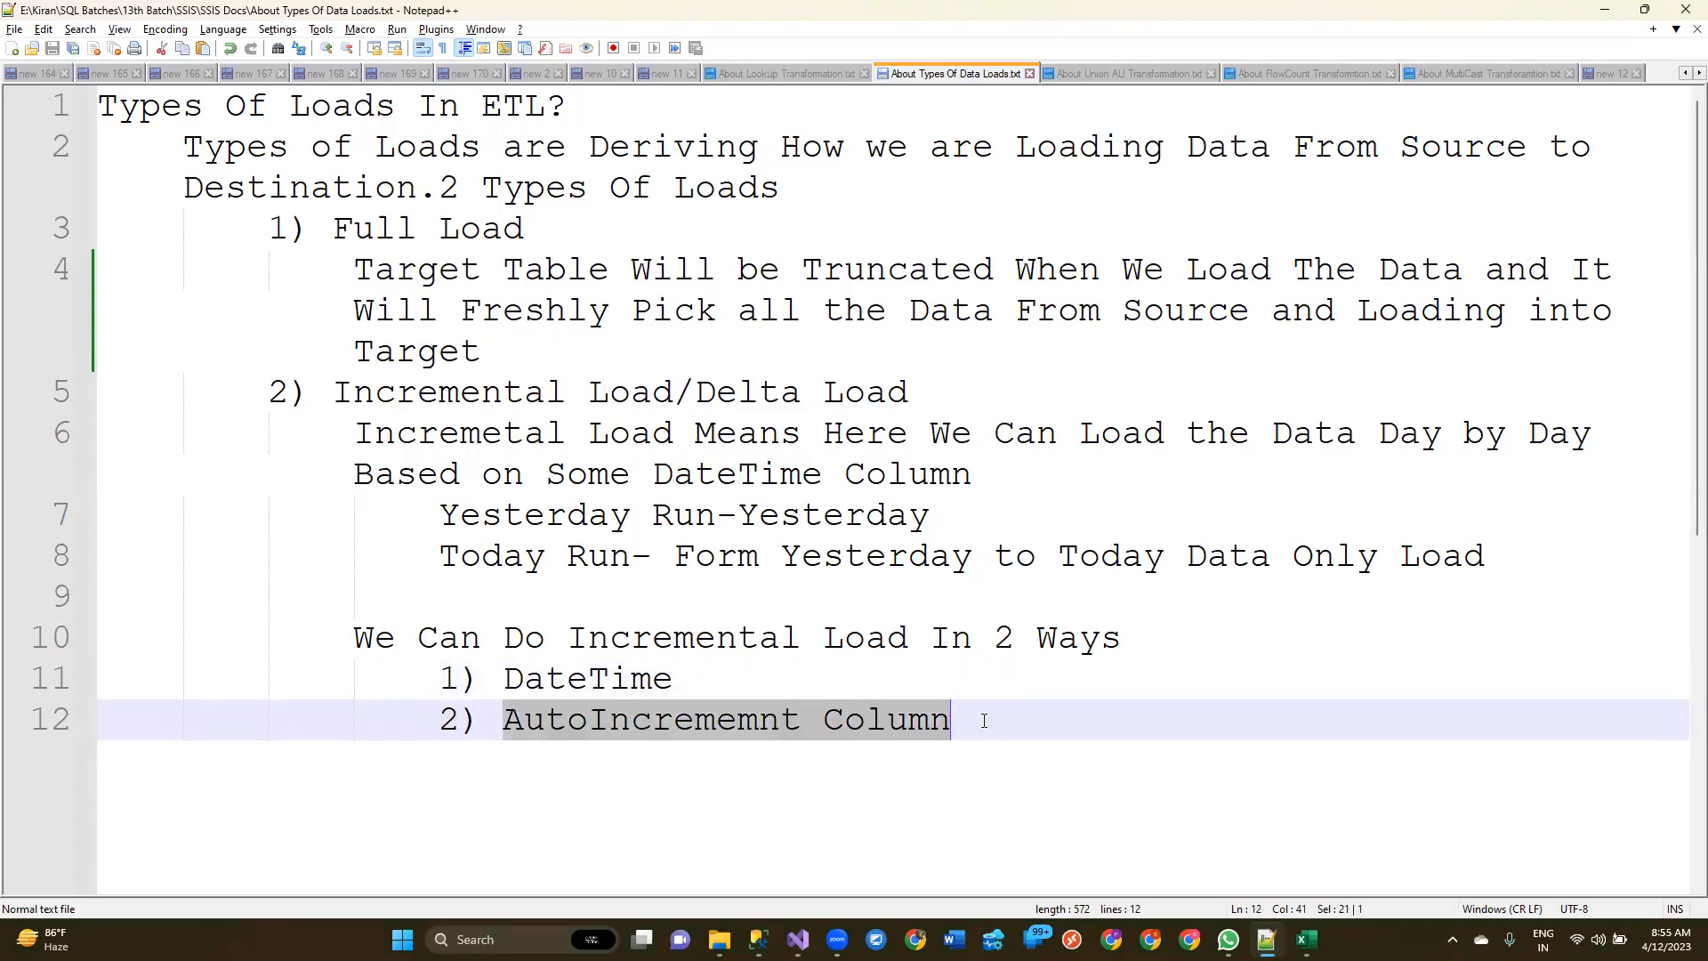
left_click_drag(984, 722, 501, 719)
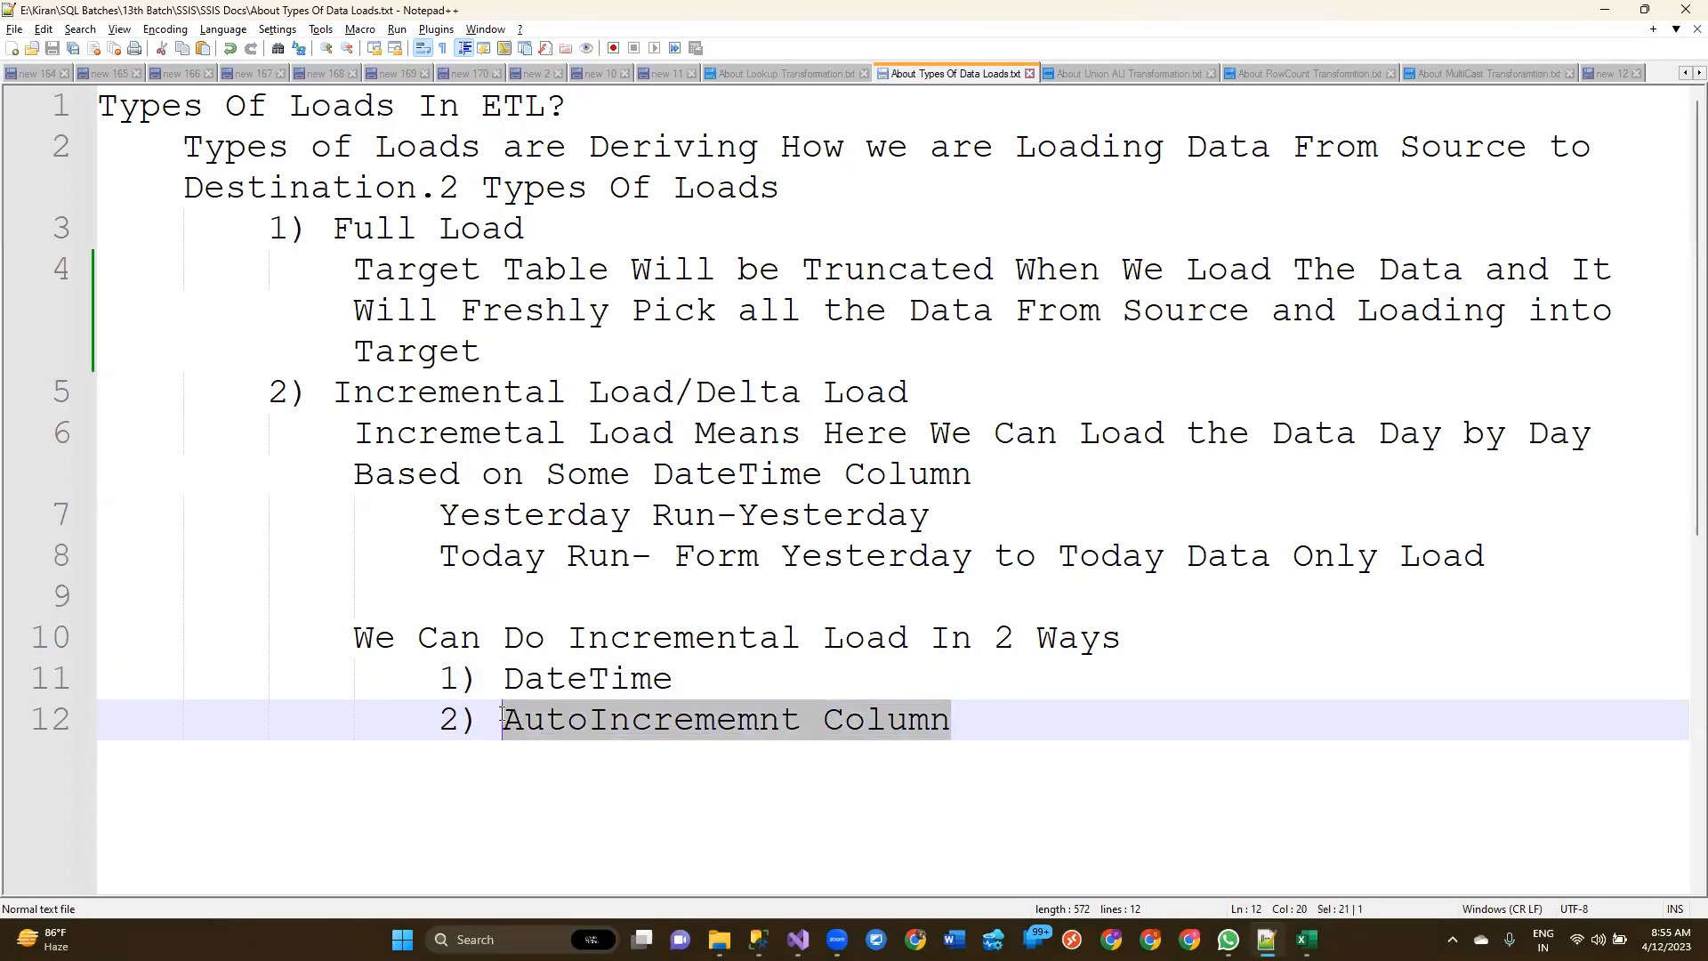
double_click(557, 679)
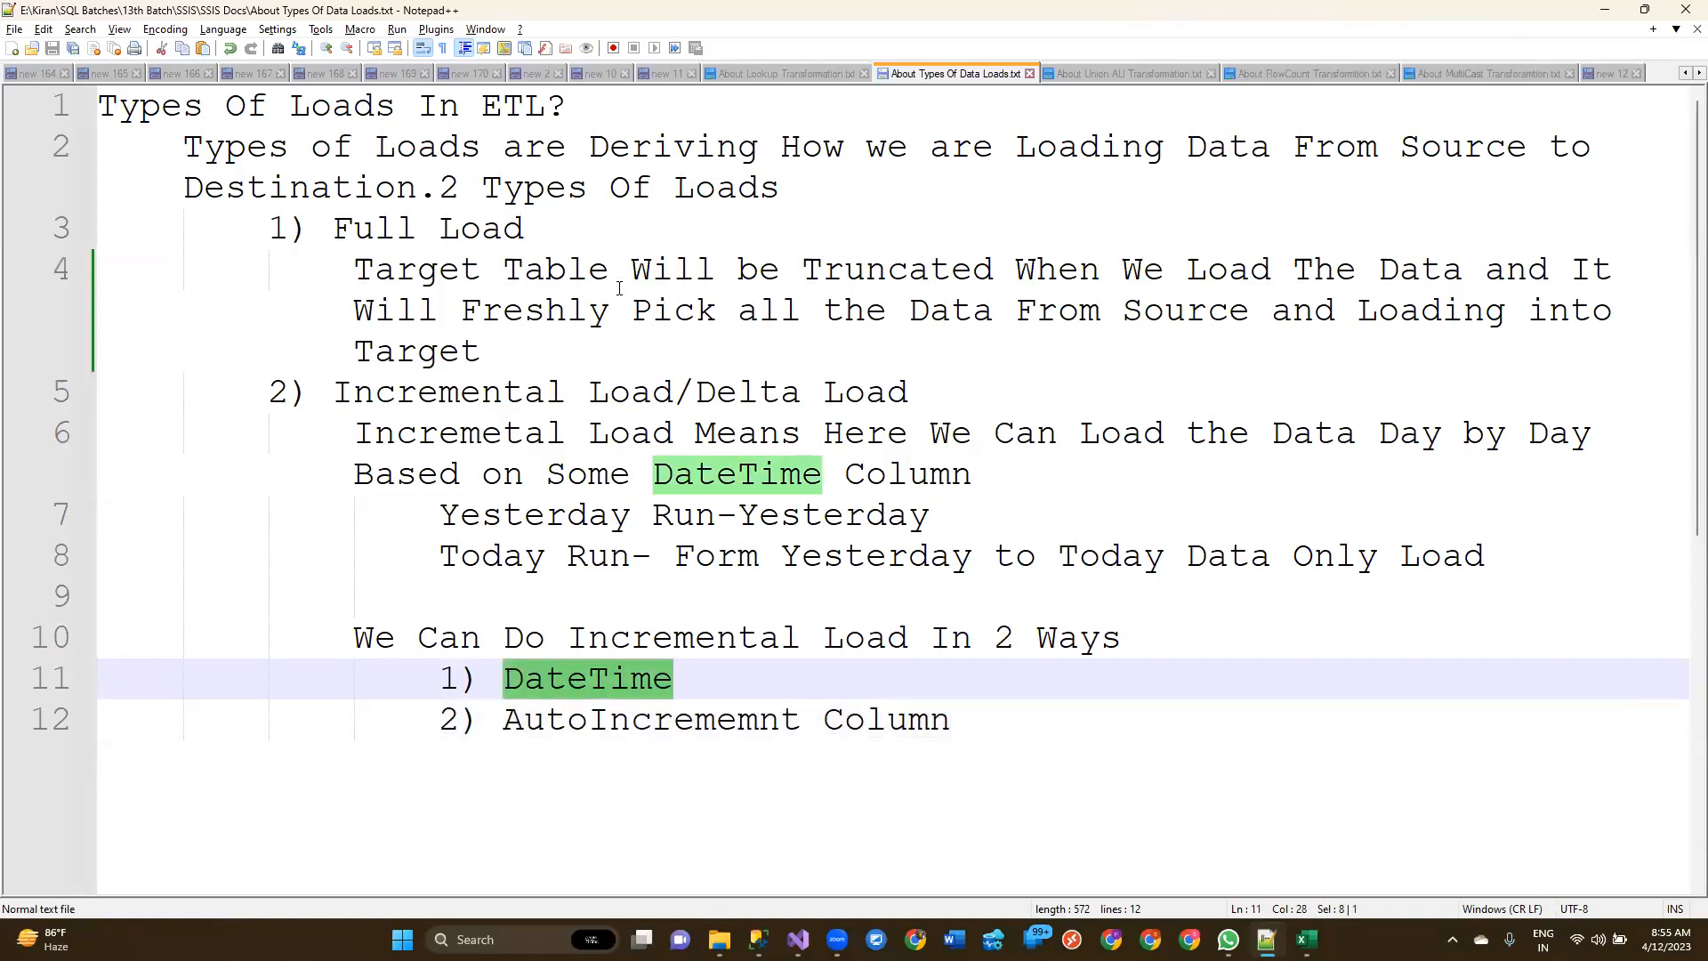
Step: Open the About Lookup Transformation notes and highlight the text on implementing incremental loads and the two output types below it
left_click(767, 73)
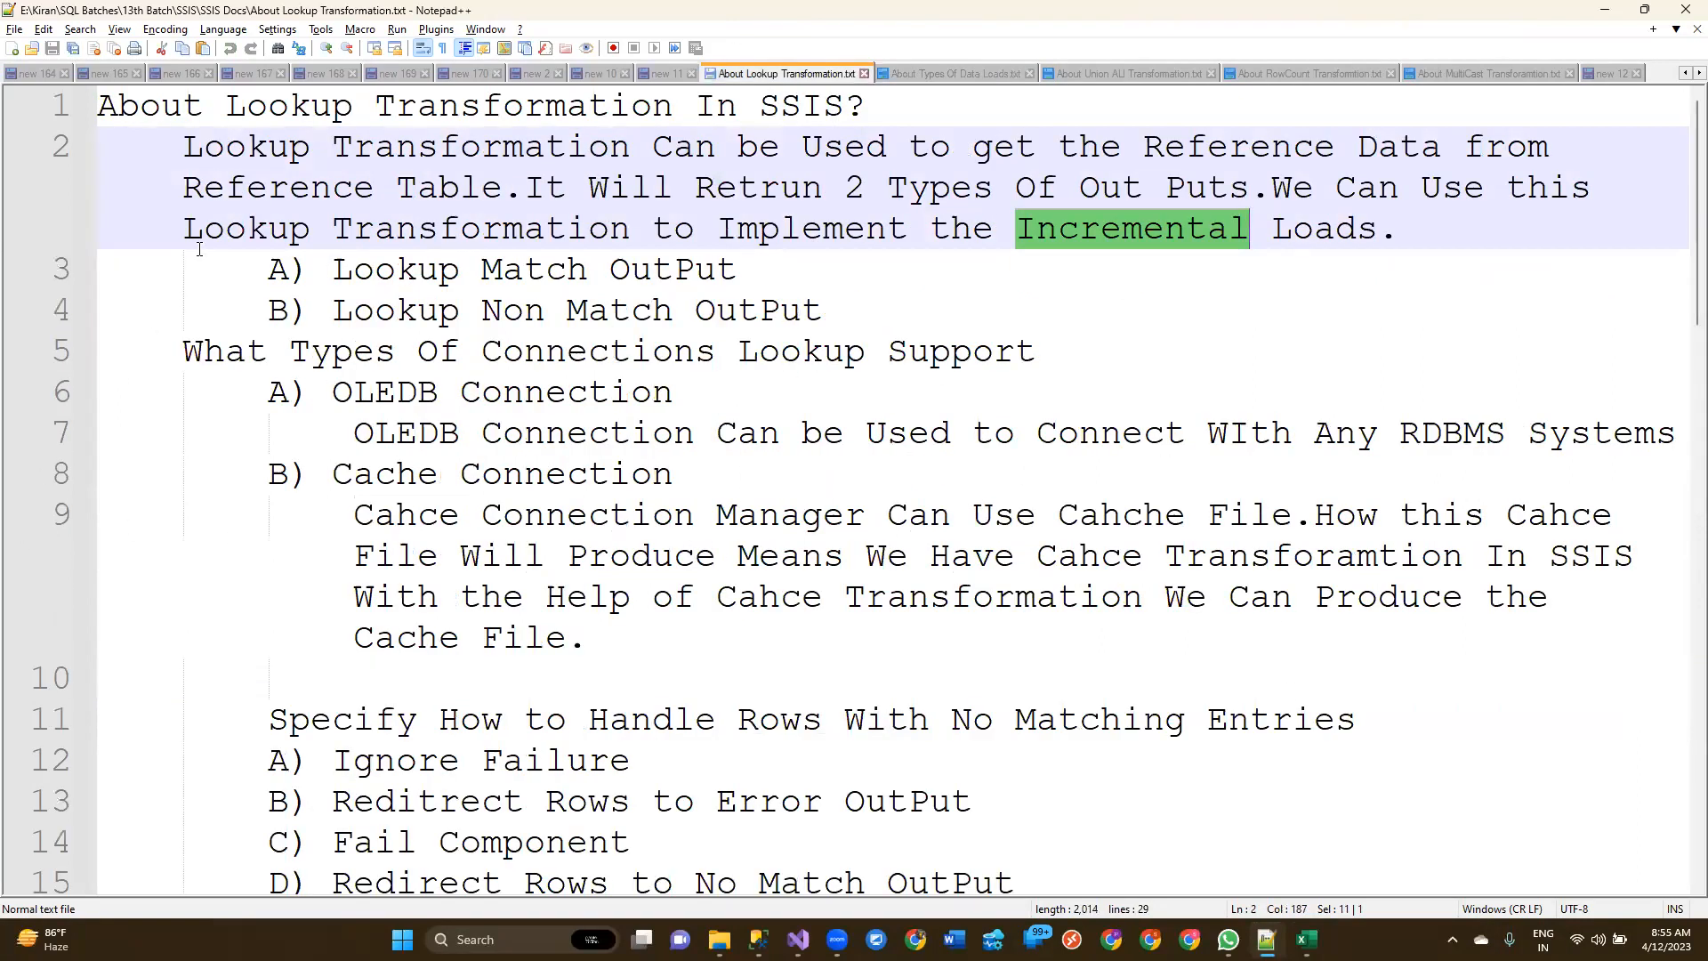
left_click_drag(114, 228, 1439, 230)
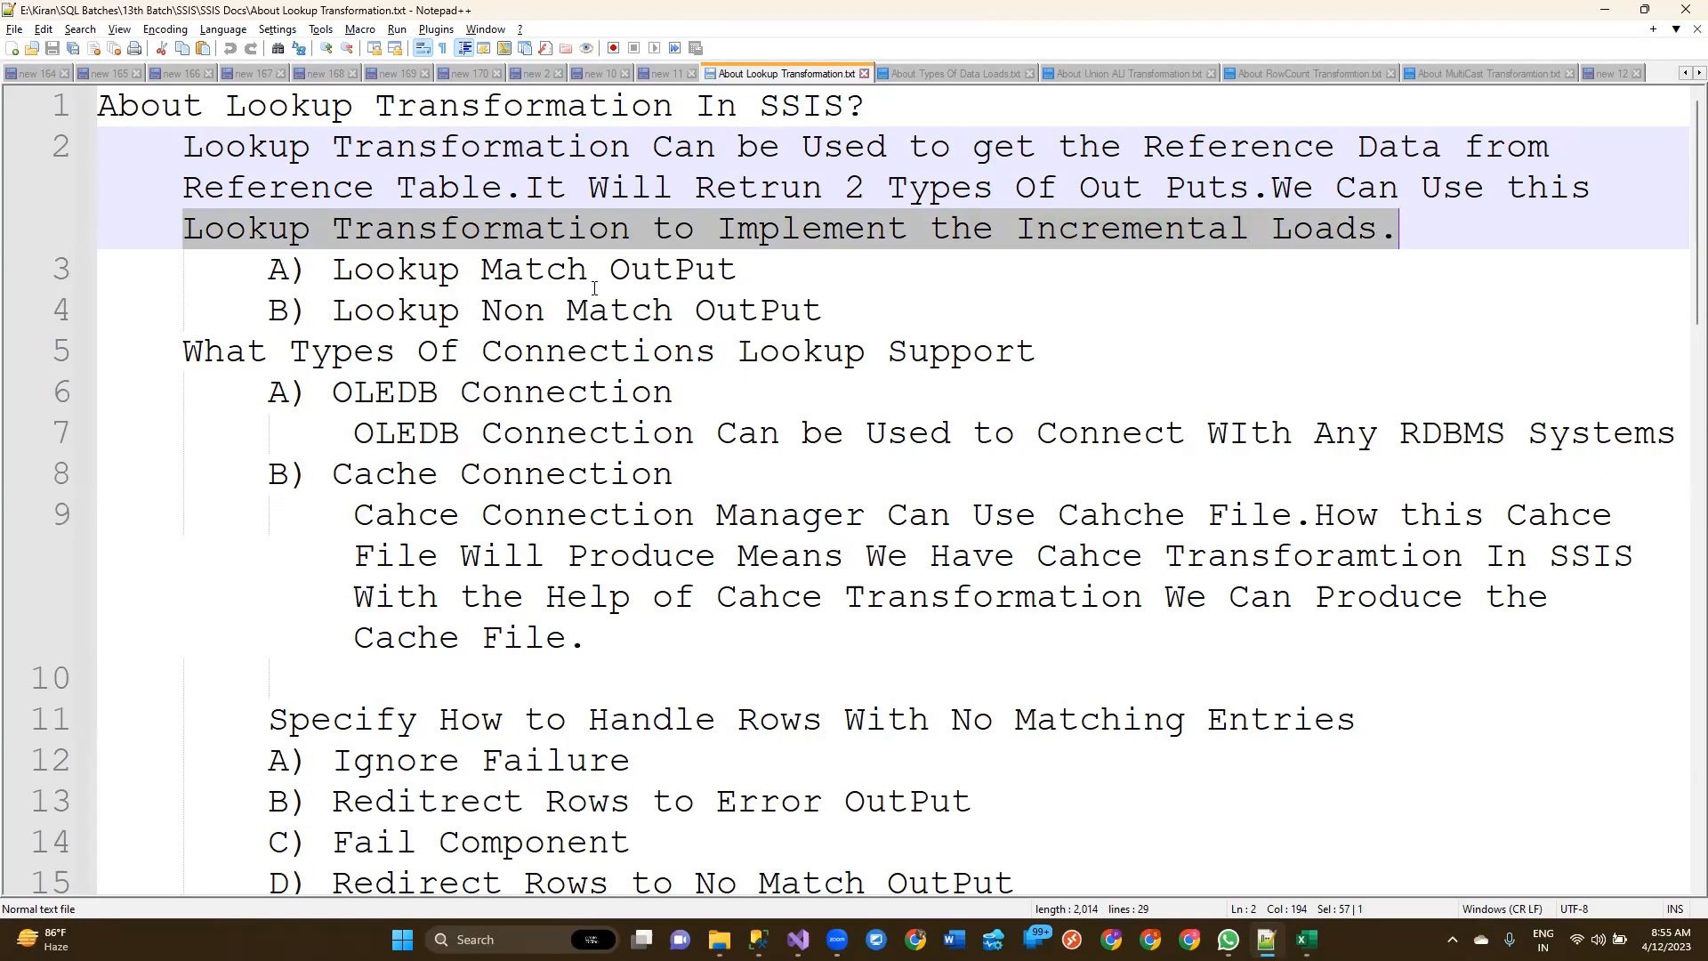
left_click(110, 269)
left_click_drag(110, 269, 853, 327)
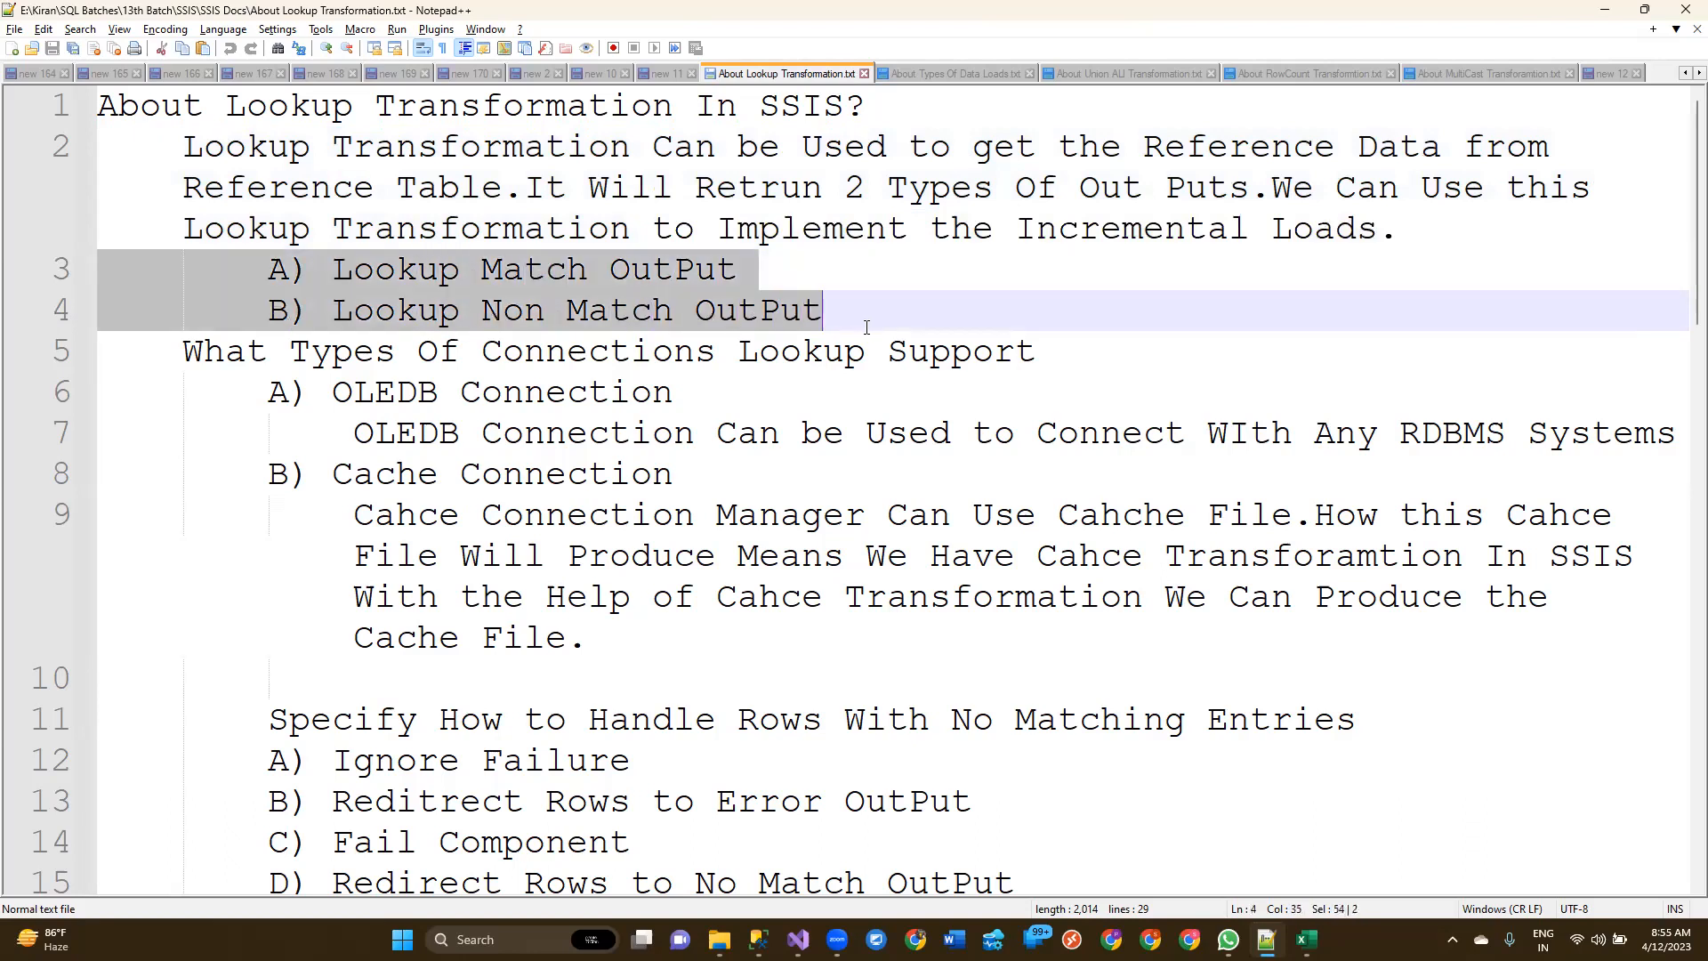
Step: Highlight Lookup Match OutPut and Lookup Non Match OutPut individually to explain each lookup output
double_click(523, 272)
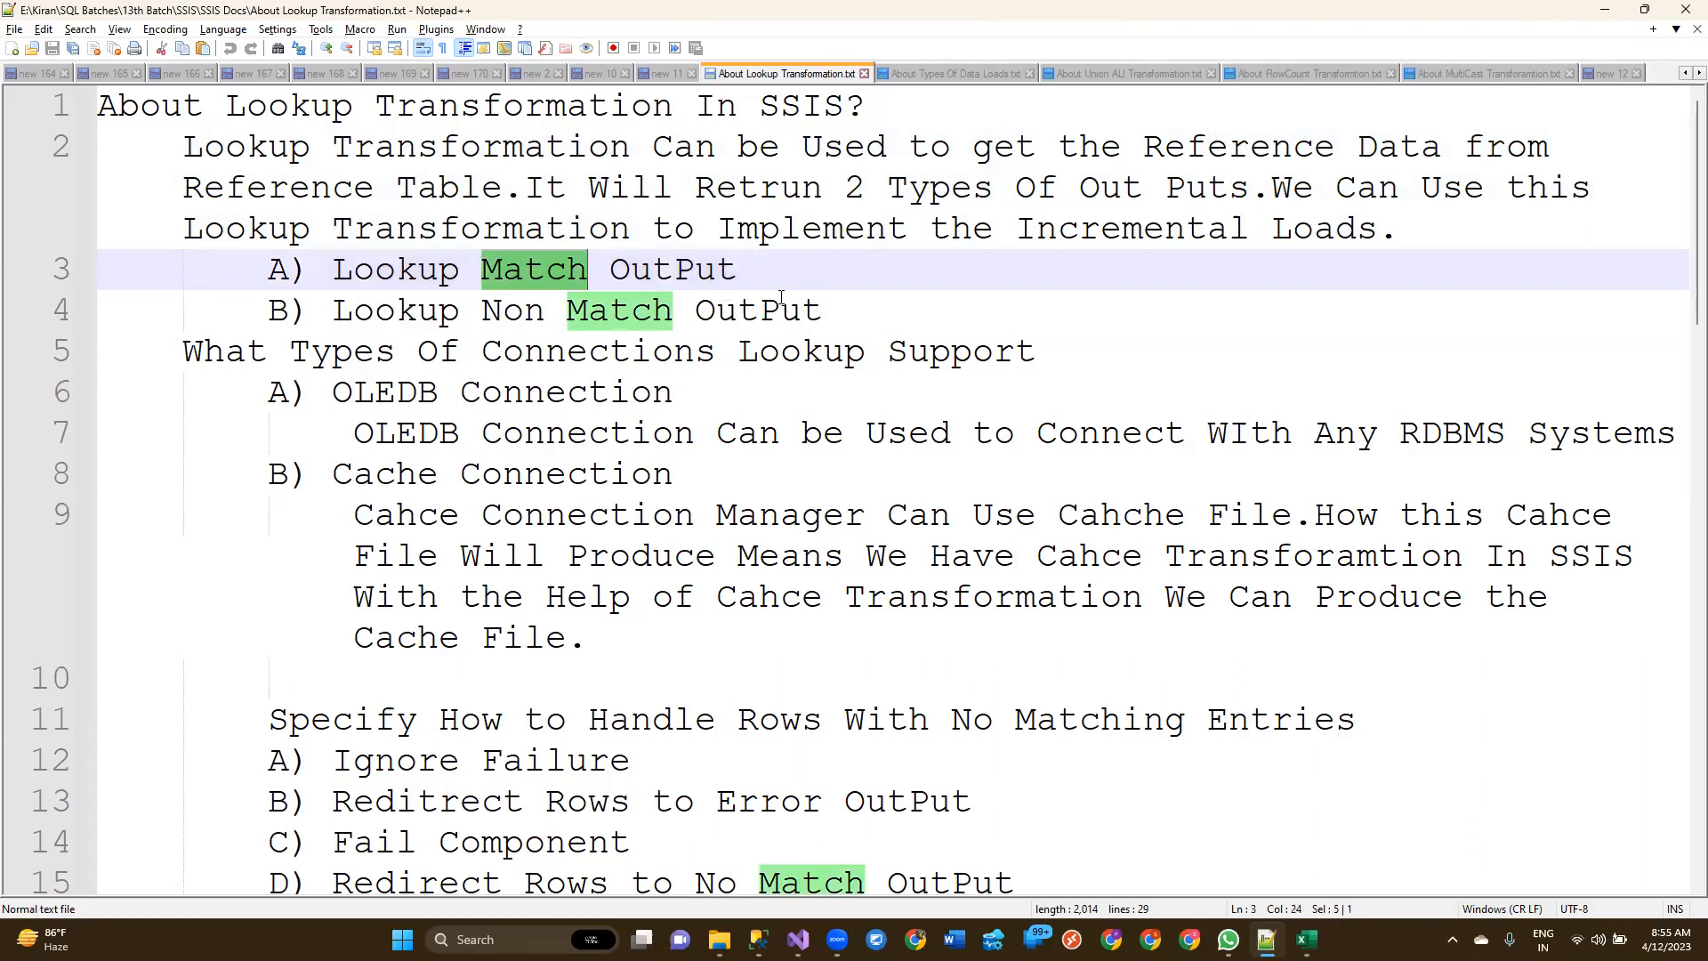
left_click_drag(331, 253, 745, 271)
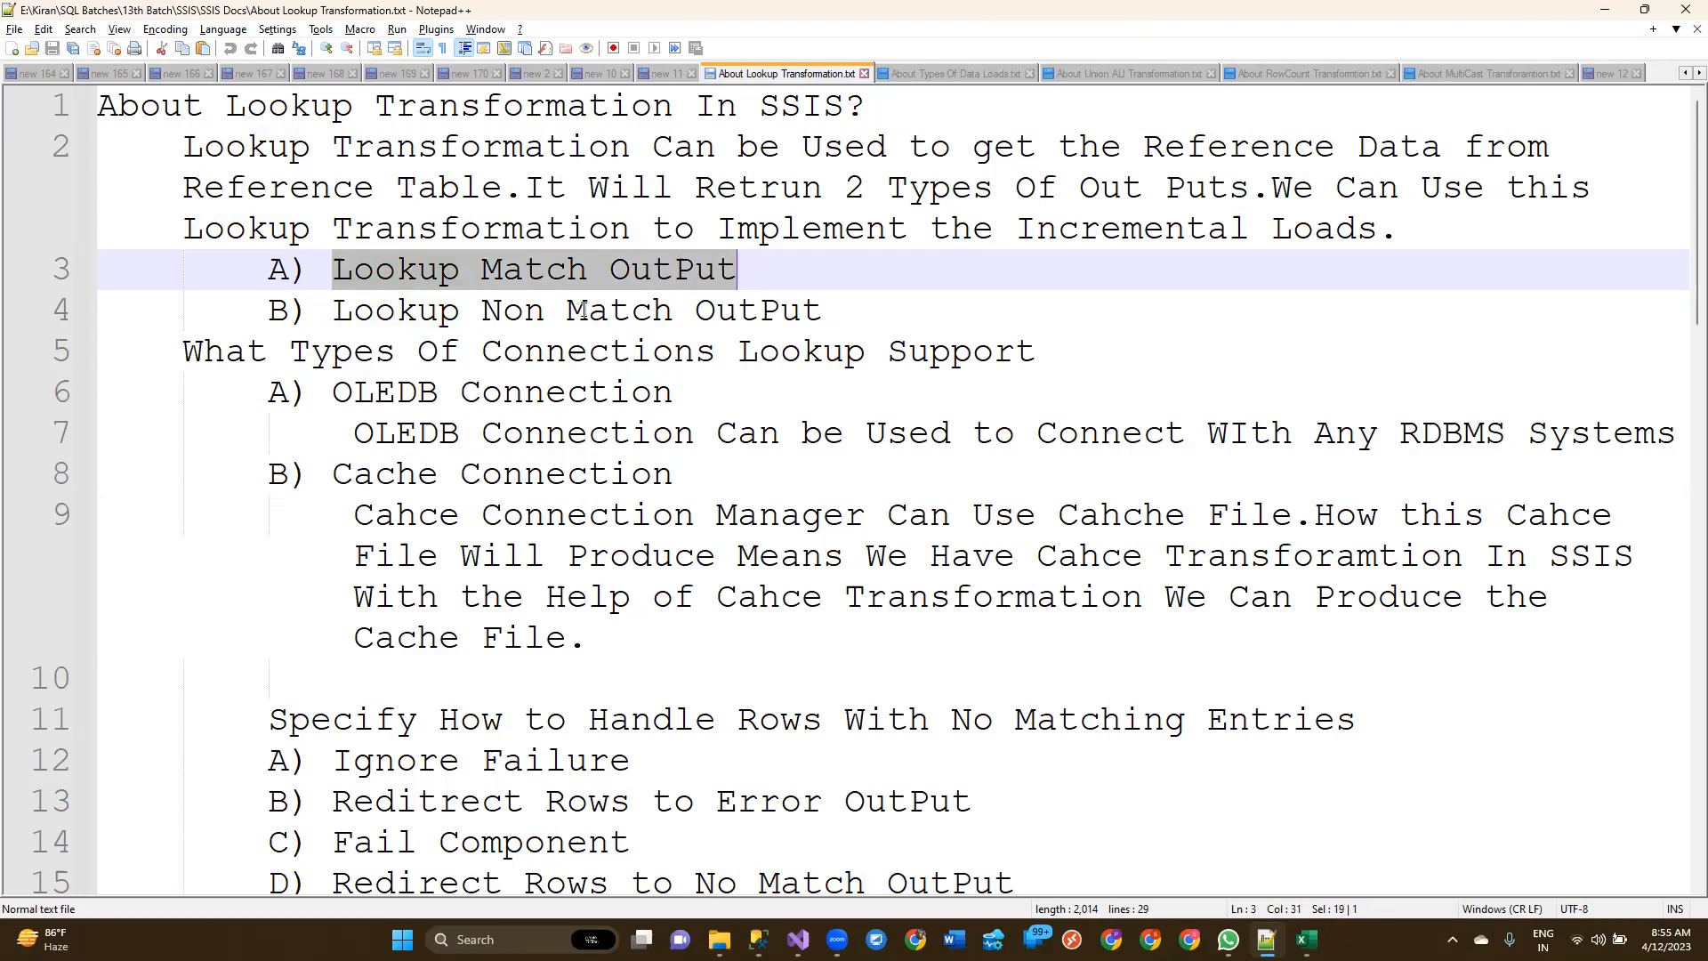
left_click(336, 311)
mouse_move(339, 311)
left_mouse_down()
mouse_move(842, 313)
mouse_move(496, 287)
mouse_move(325, 319)
left_mouse_up()
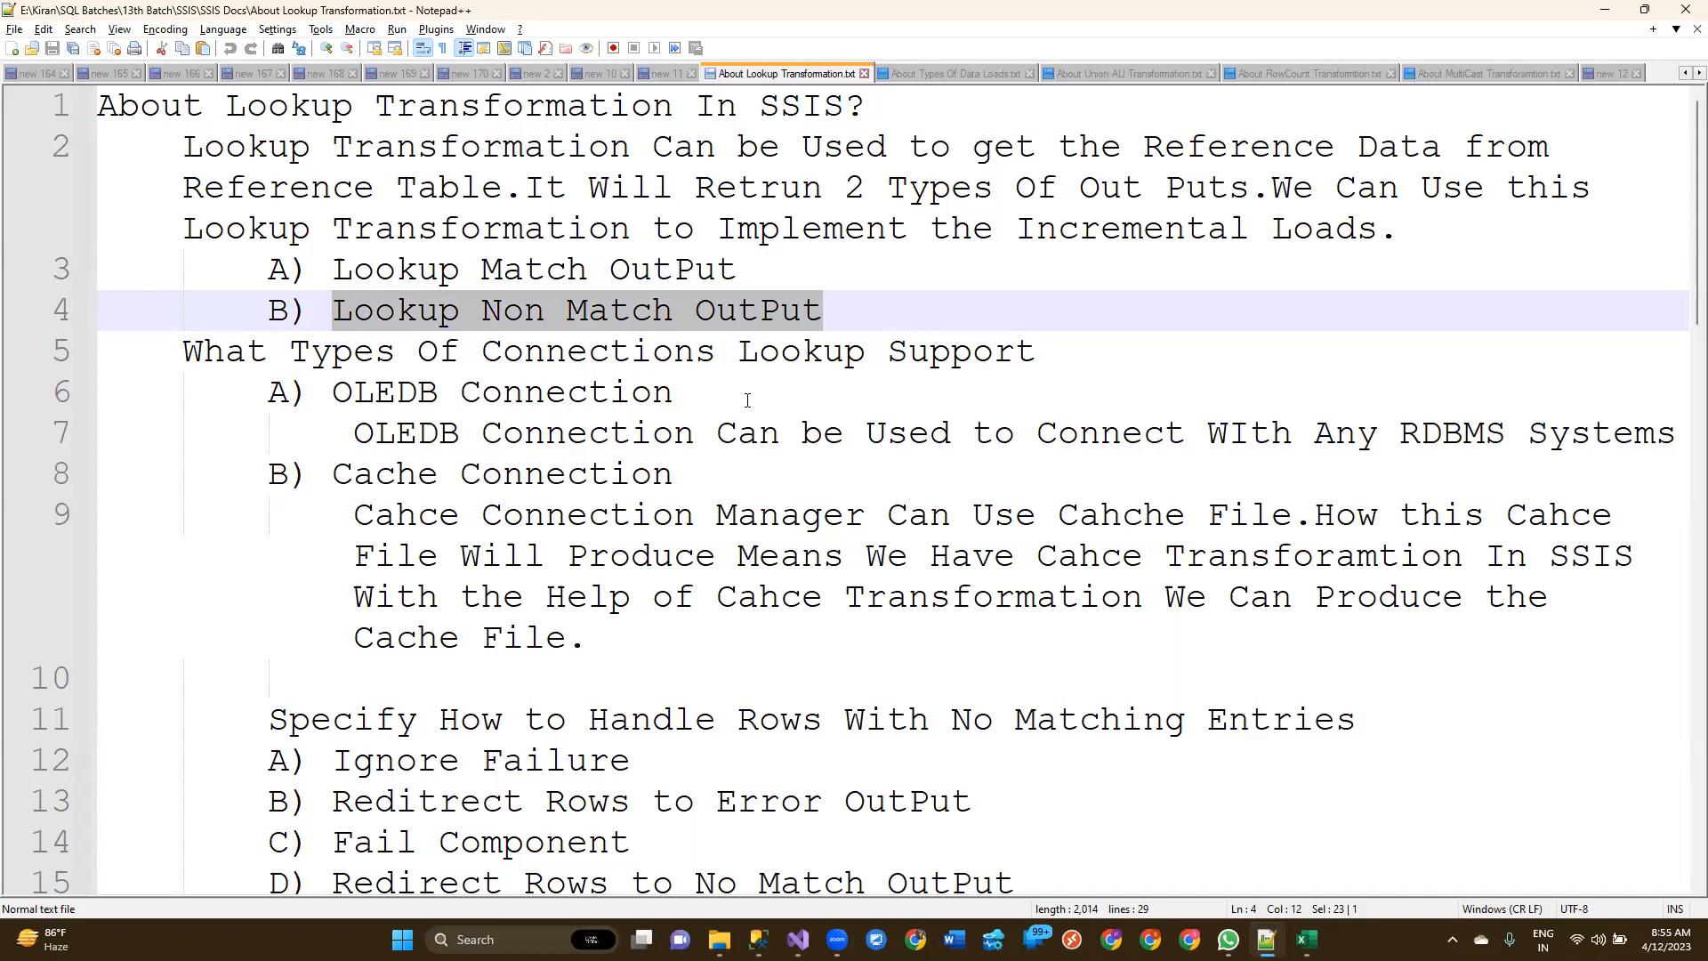
left_click_drag(745, 277, 372, 271)
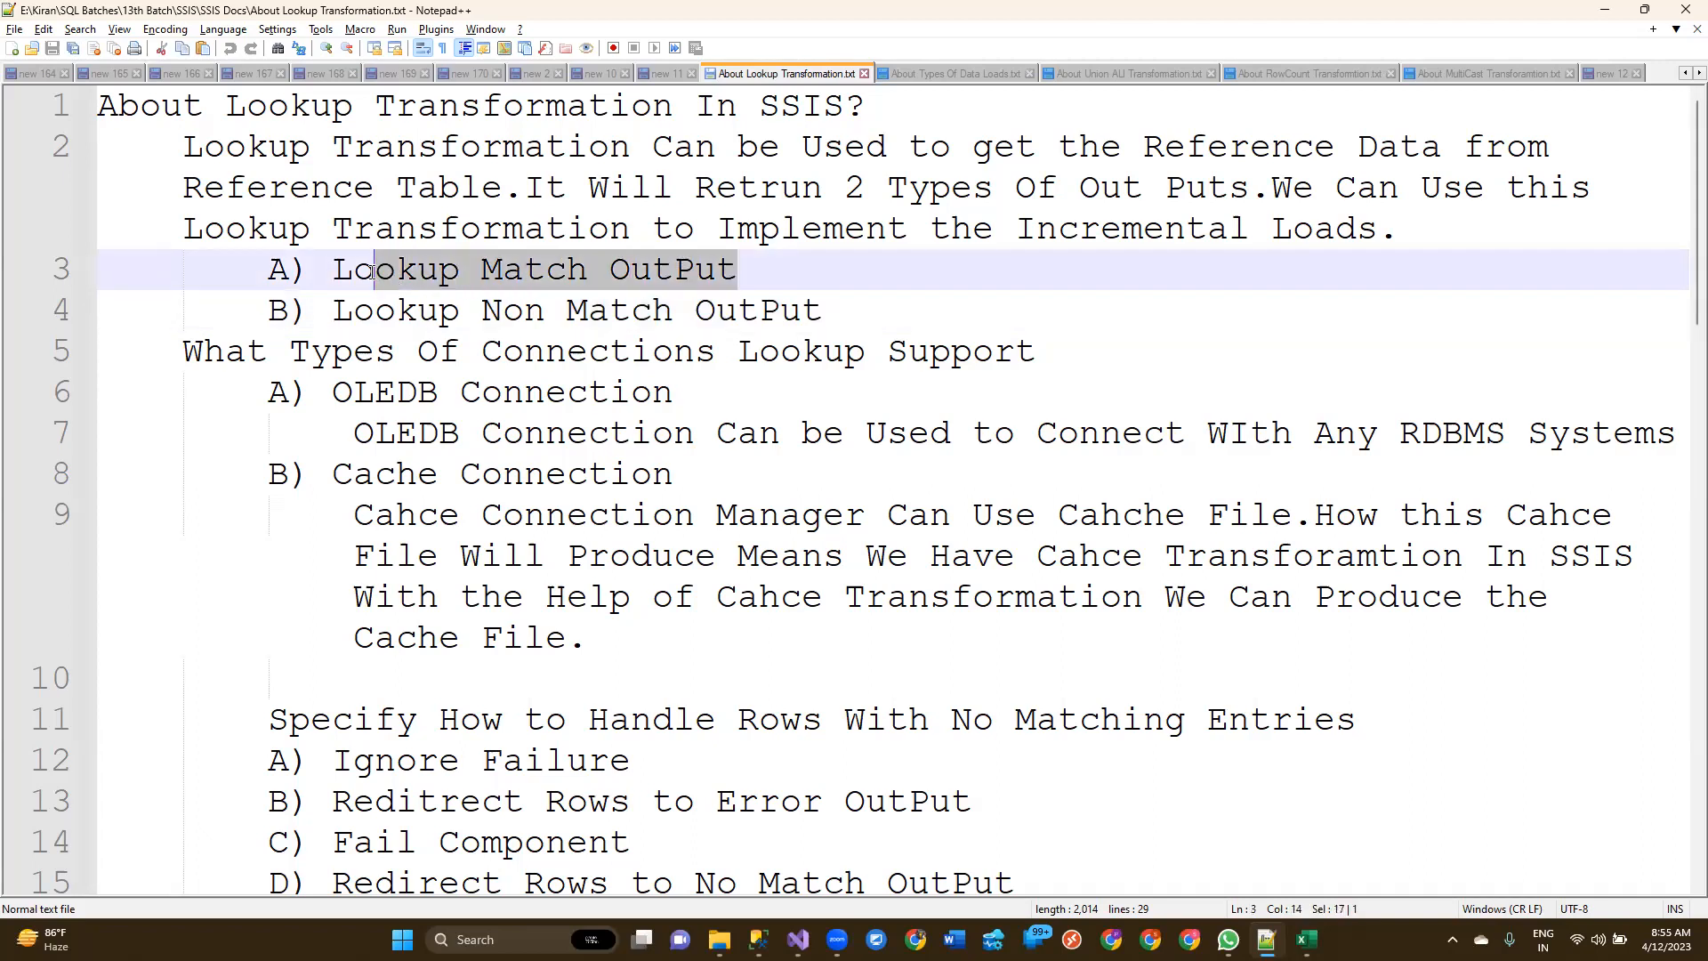
left_click_drag(372, 272, 330, 264)
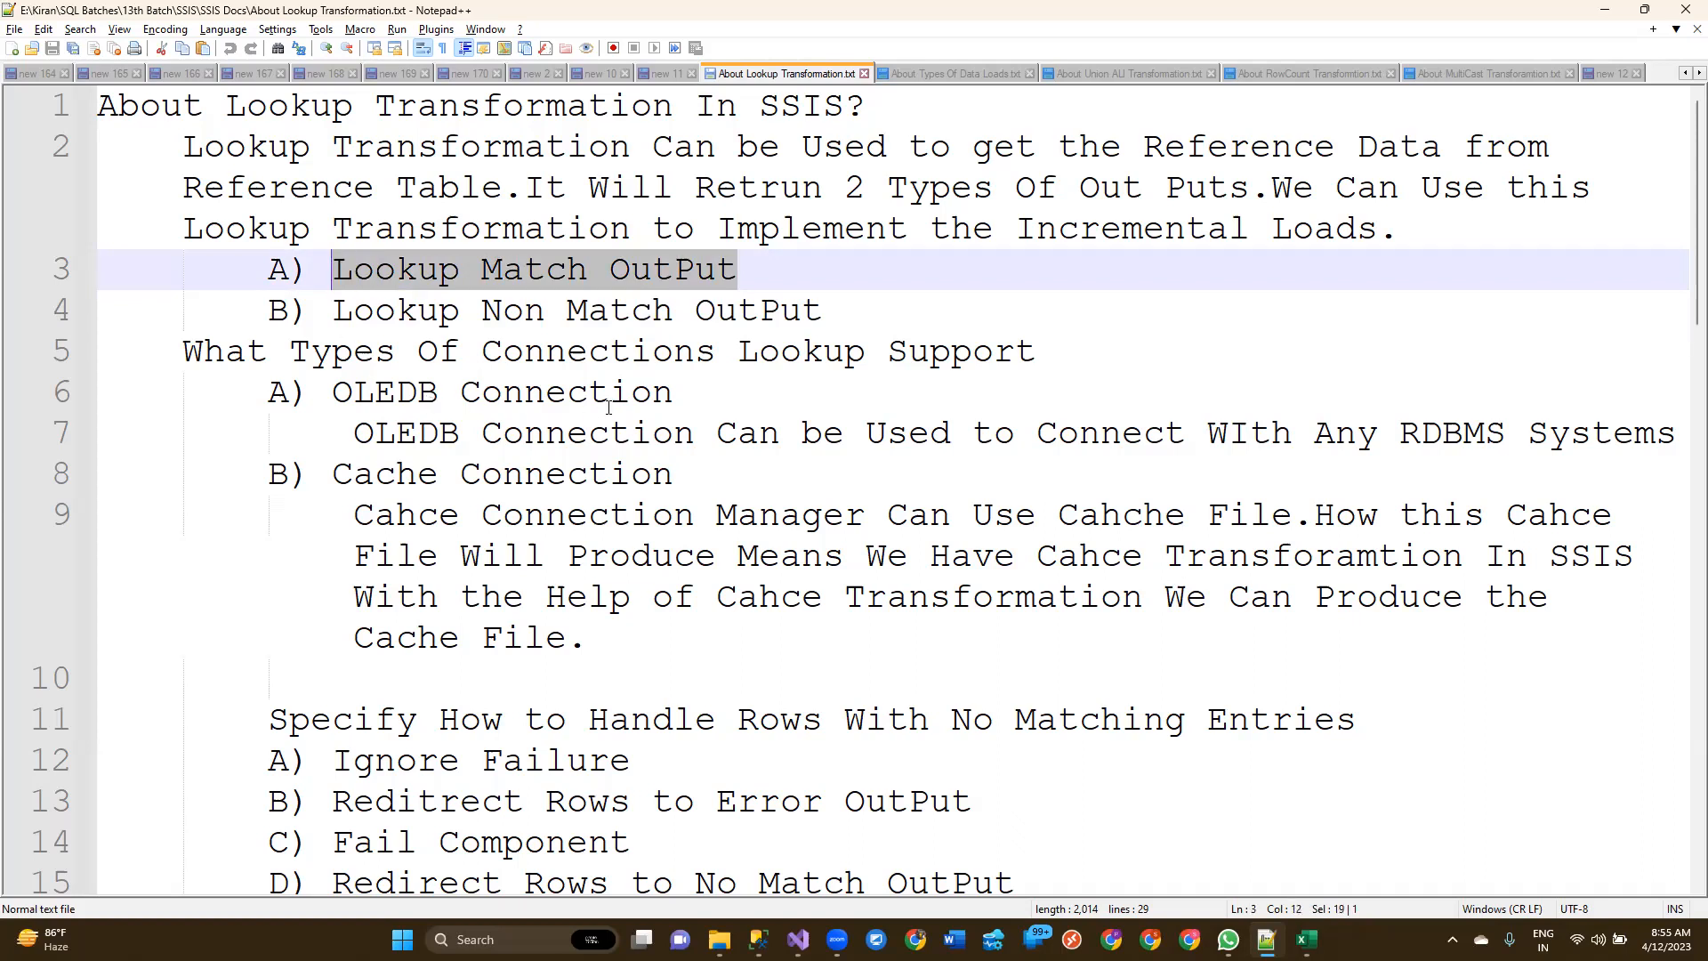
Step: Highlight the section on connection types Lookup supports, picking out the OLEDB Connection and Cache Connection entries in lines 5 to 9
left_click_drag(121, 352, 1062, 333)
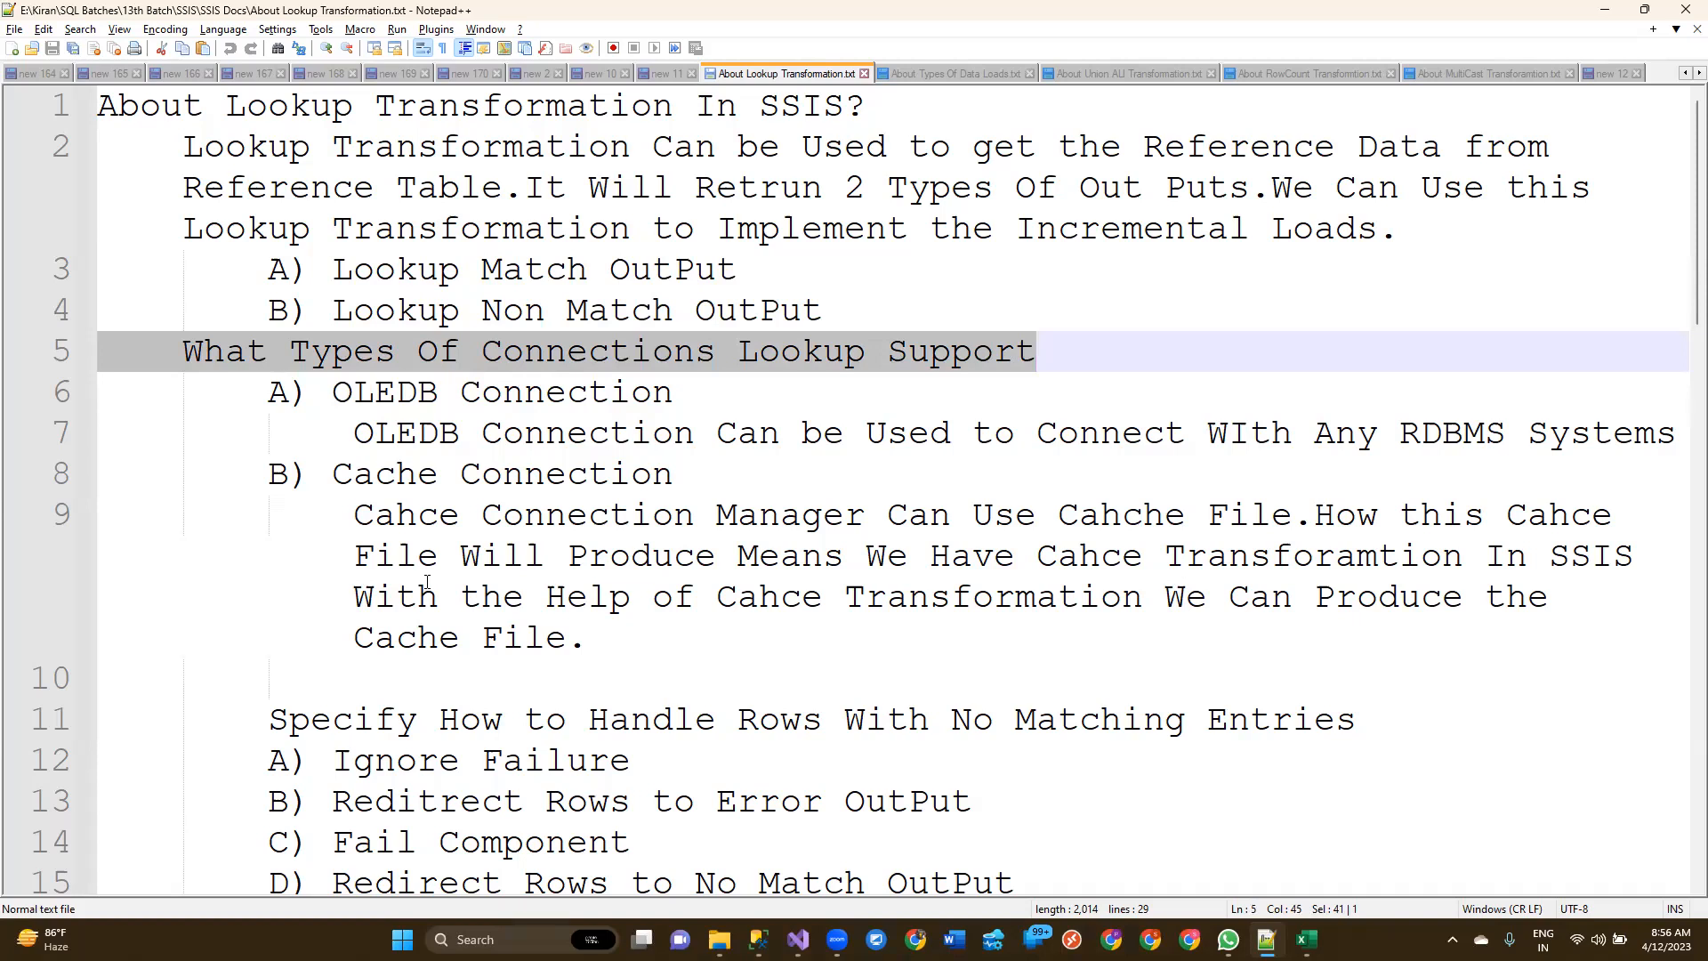
left_click_drag(150, 400, 729, 628)
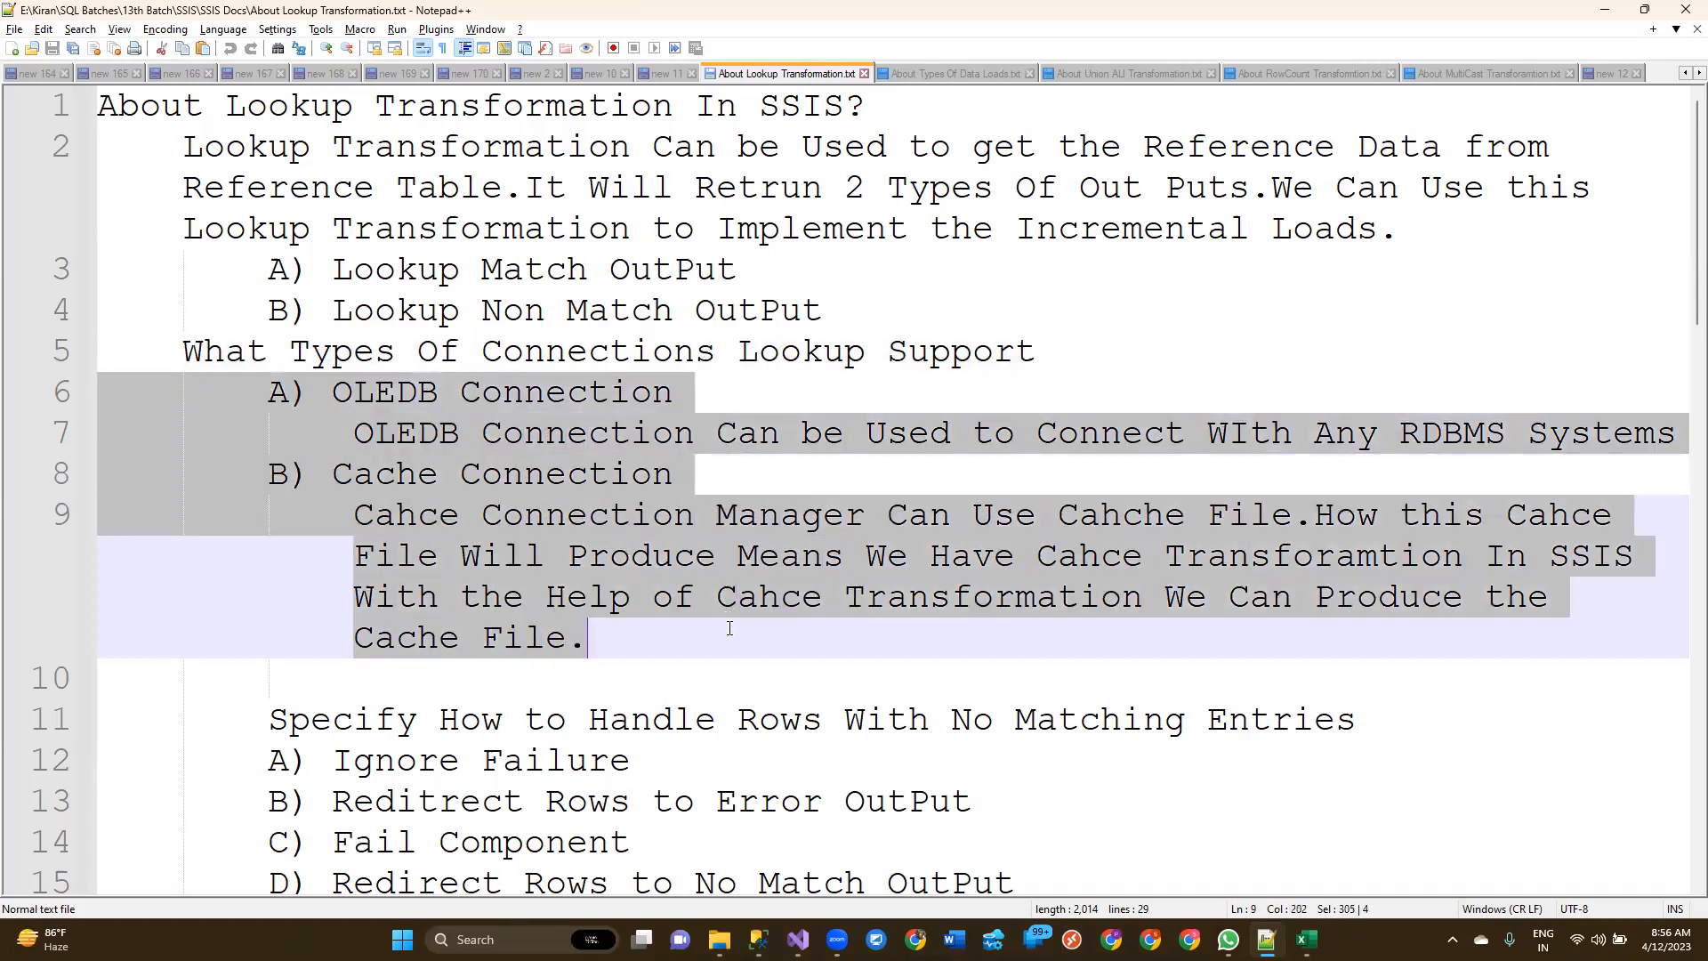
double_click(414, 393)
double_click(398, 477)
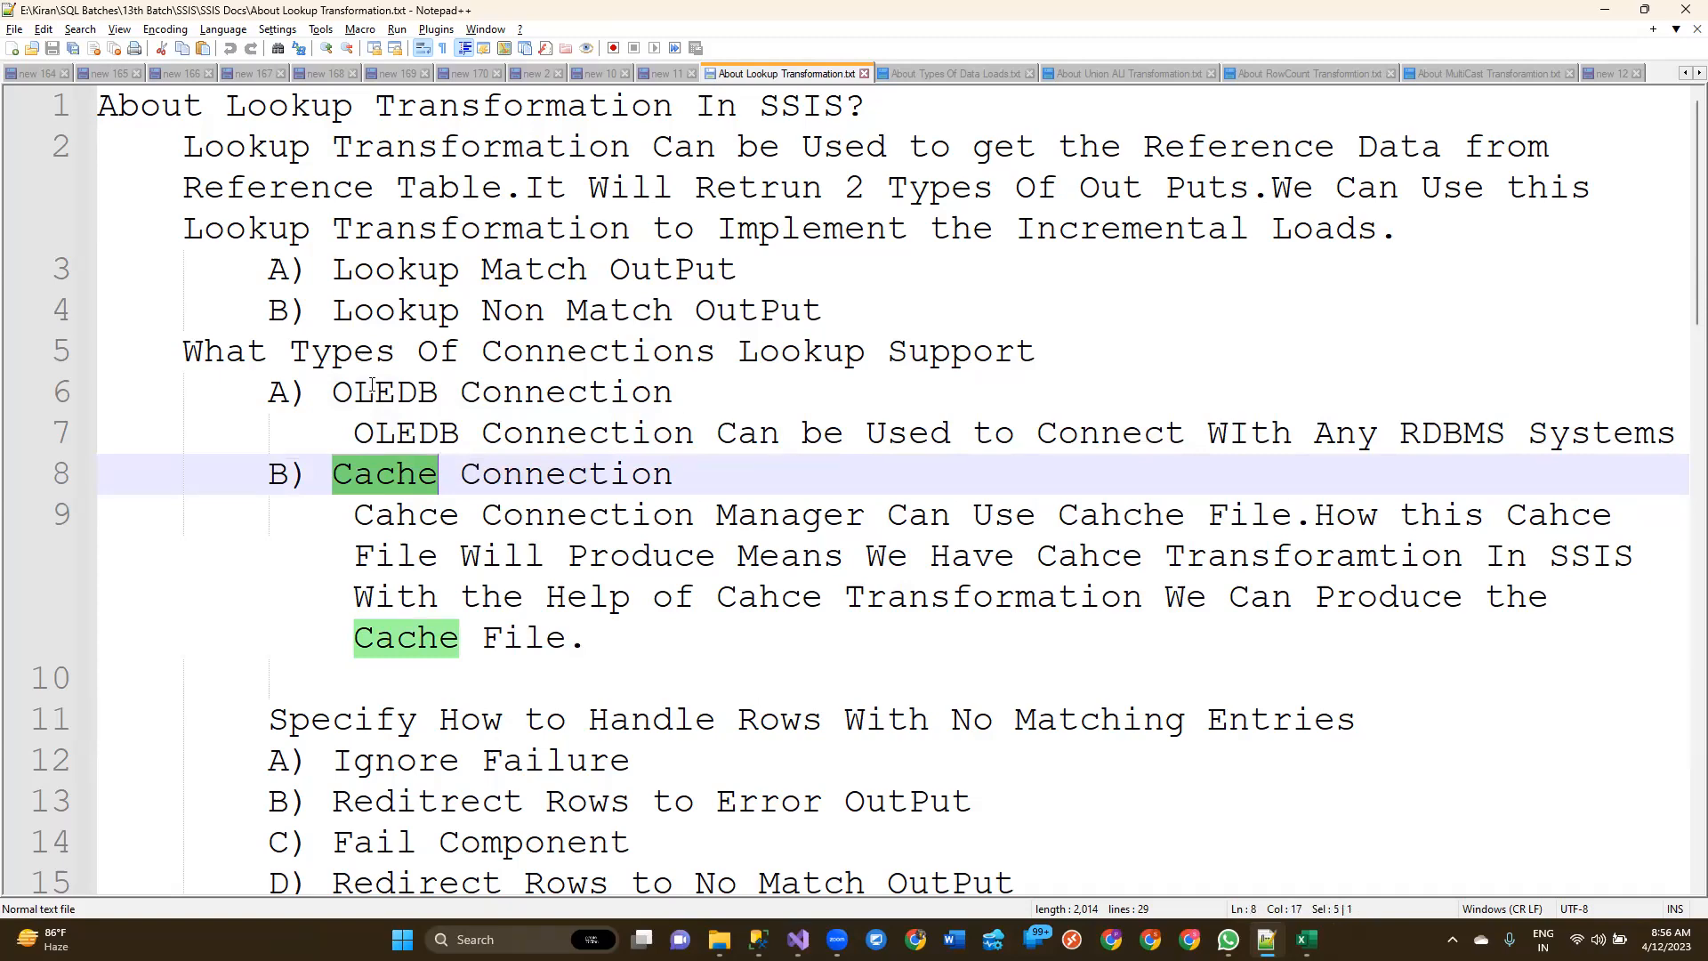
Step: Switch to Visual Studio, close the ETL_RowCountTransformation package and add a new SSIS package to the SSISPractice project
left_click(798, 939)
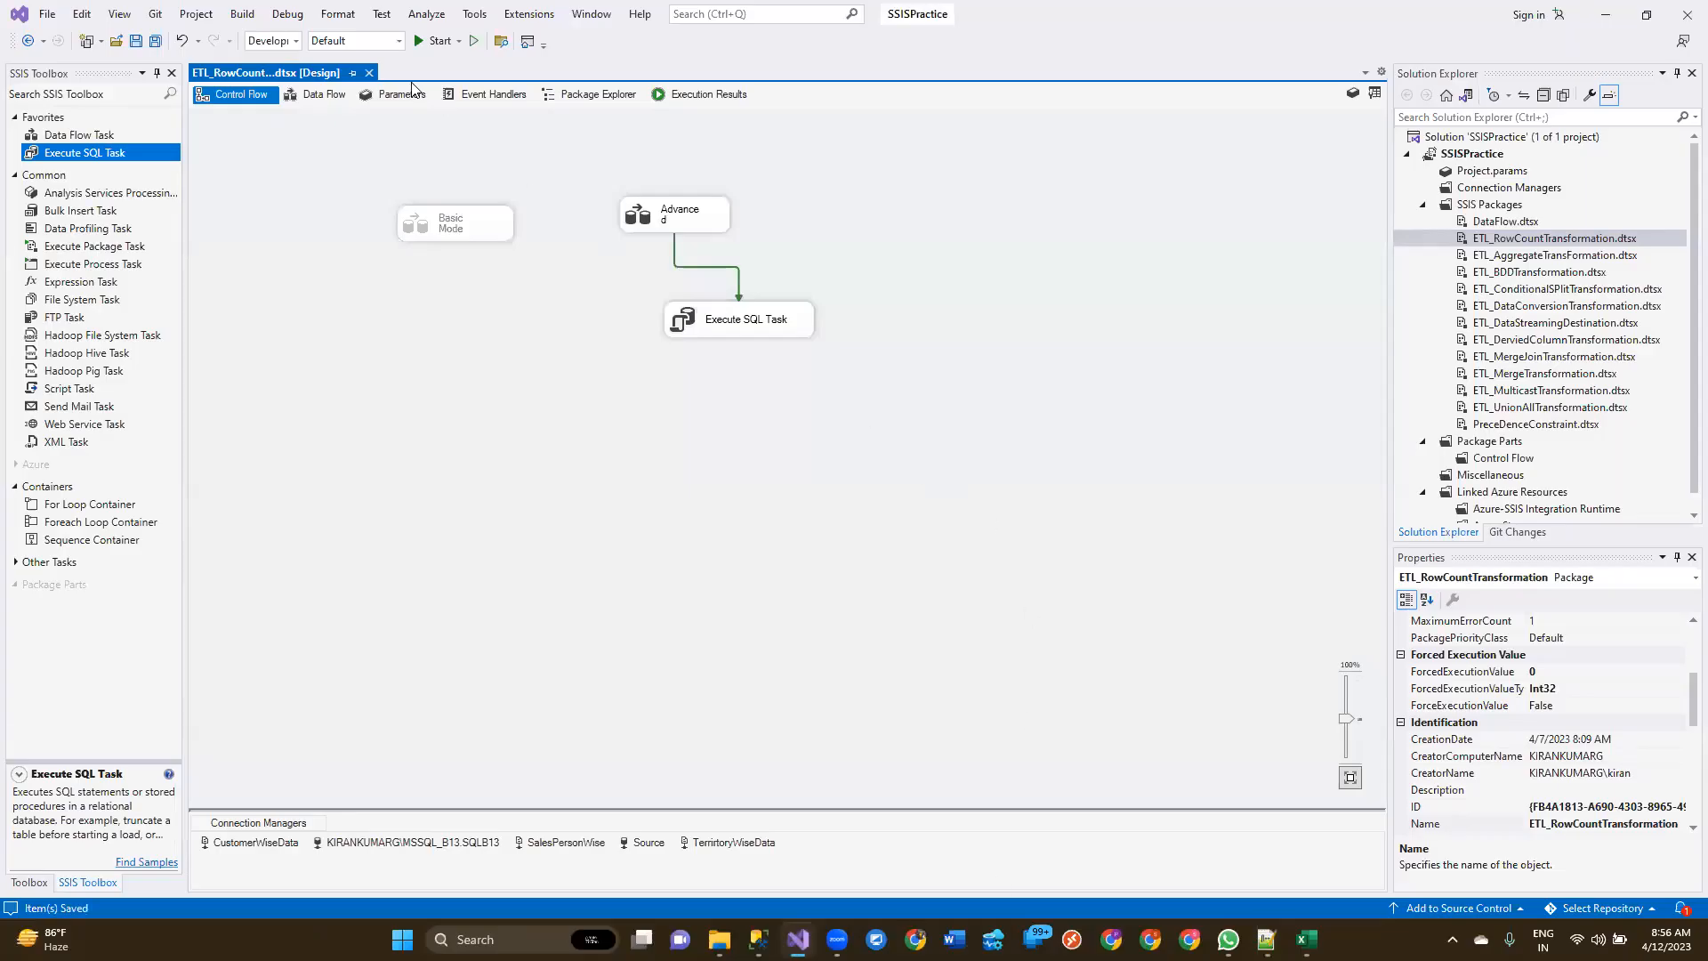
left_click(369, 72)
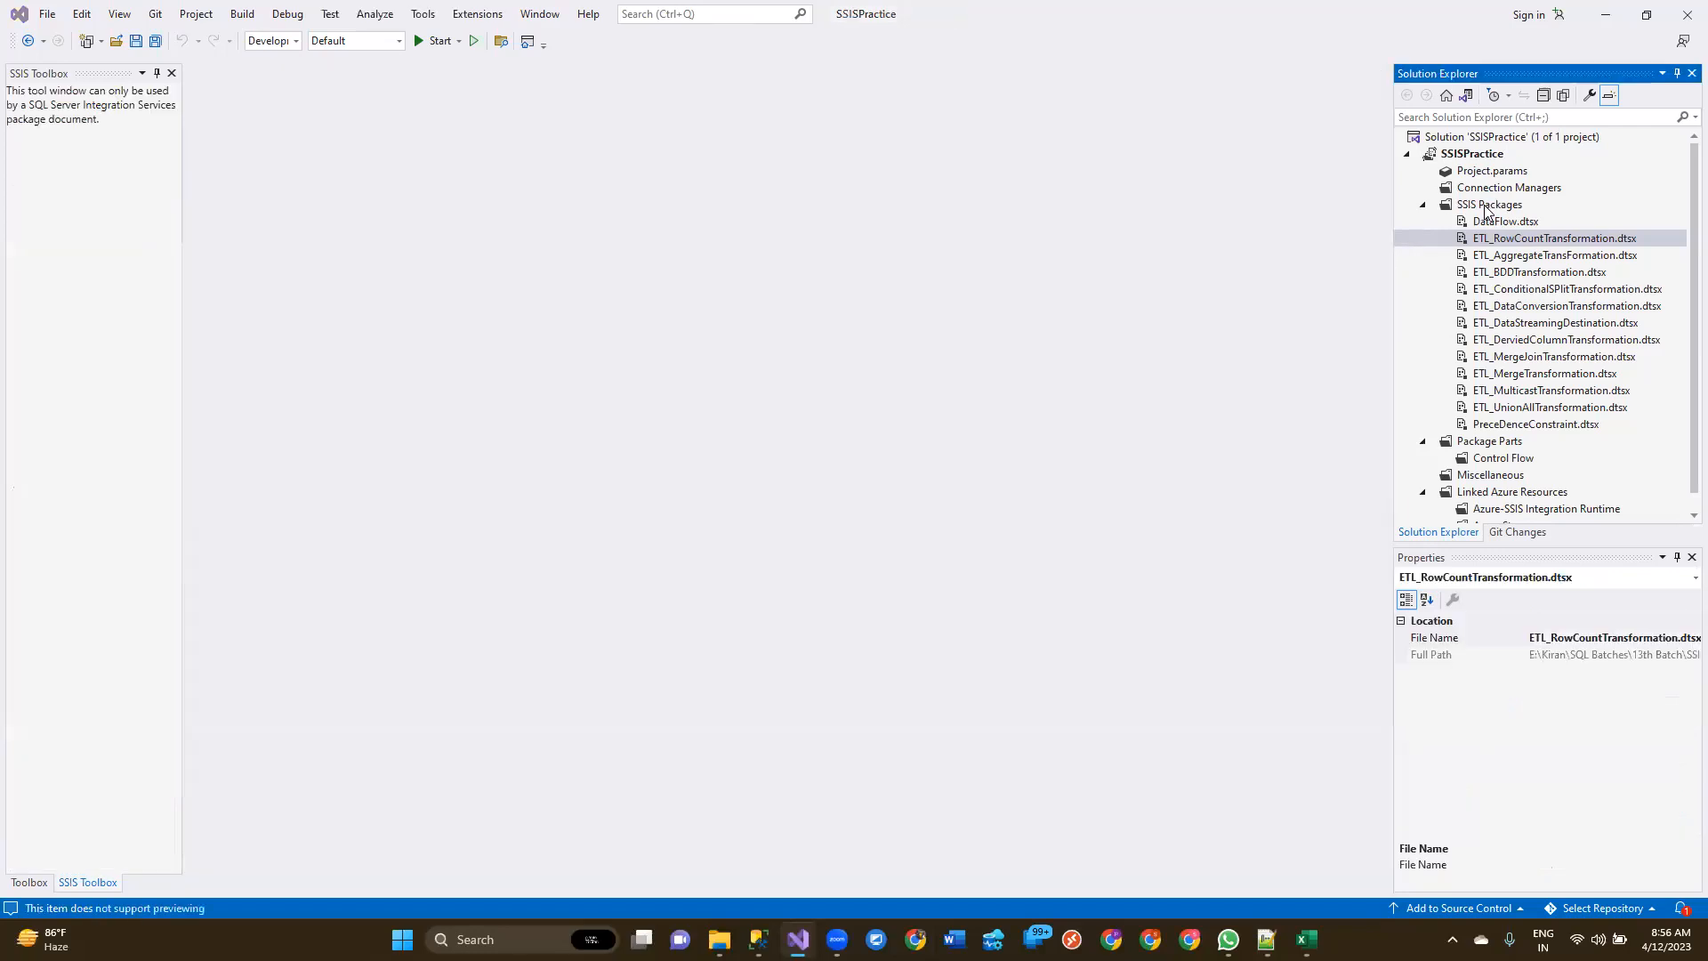
right_click(1486, 205)
left_click(1516, 222)
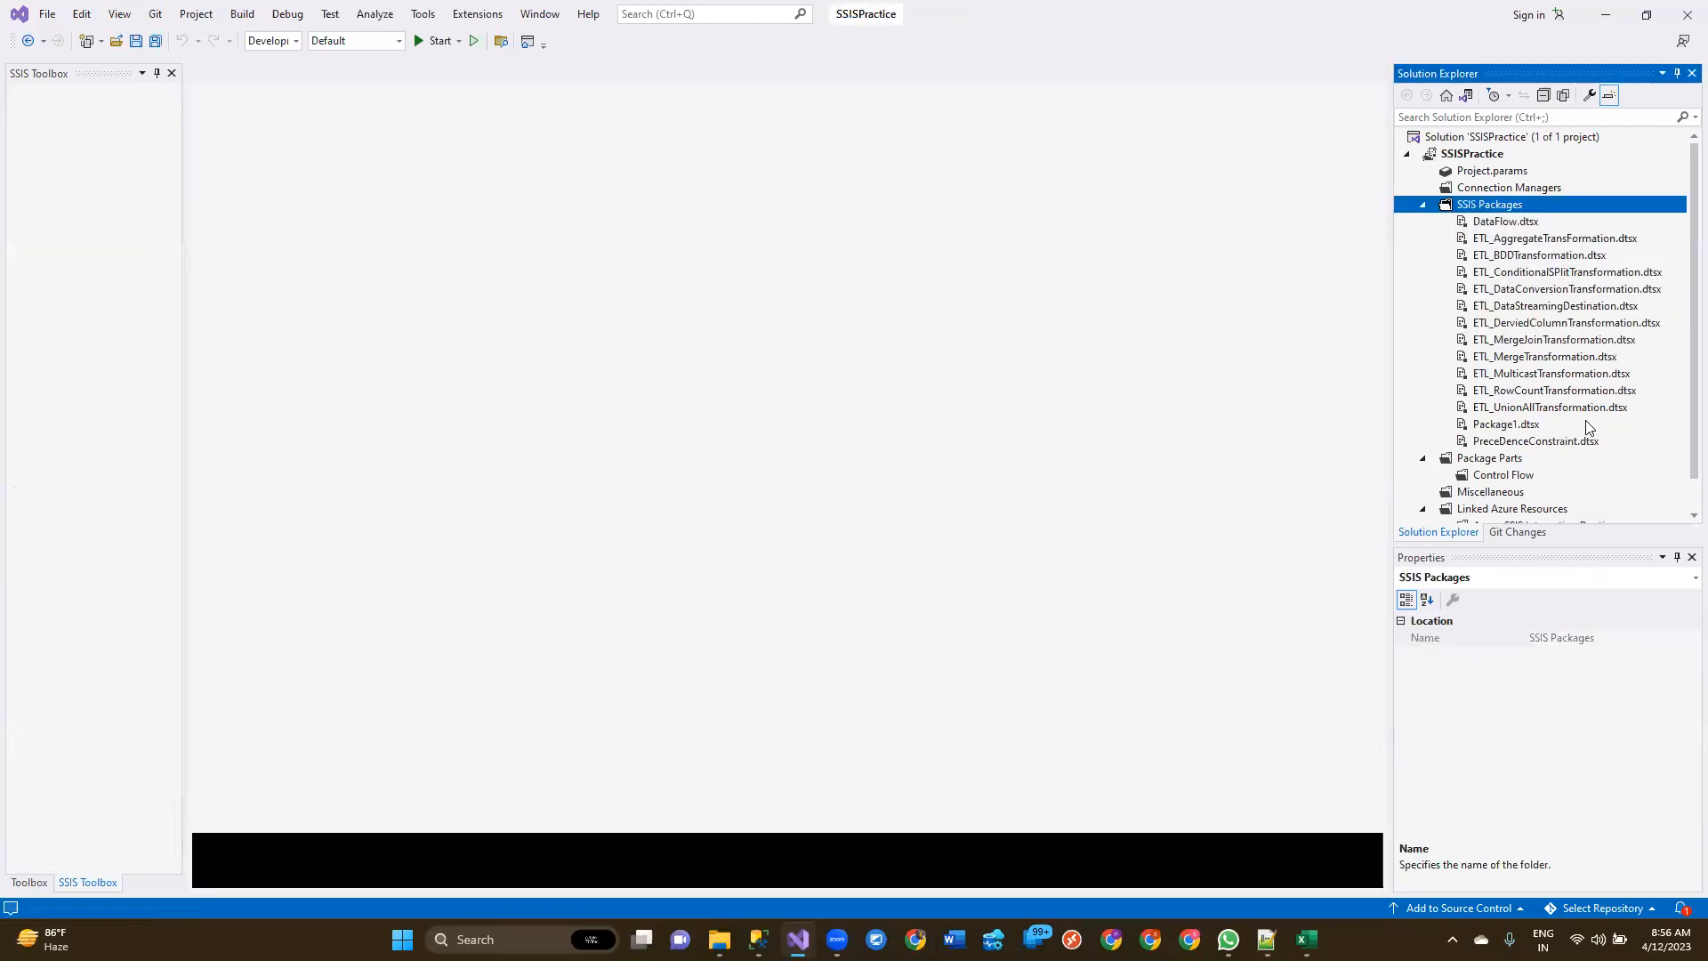
Step: Rename the new Package1.dtsx as ETL_LookupTransformation.dtsx and accept reloading the file
left_click(1520, 432)
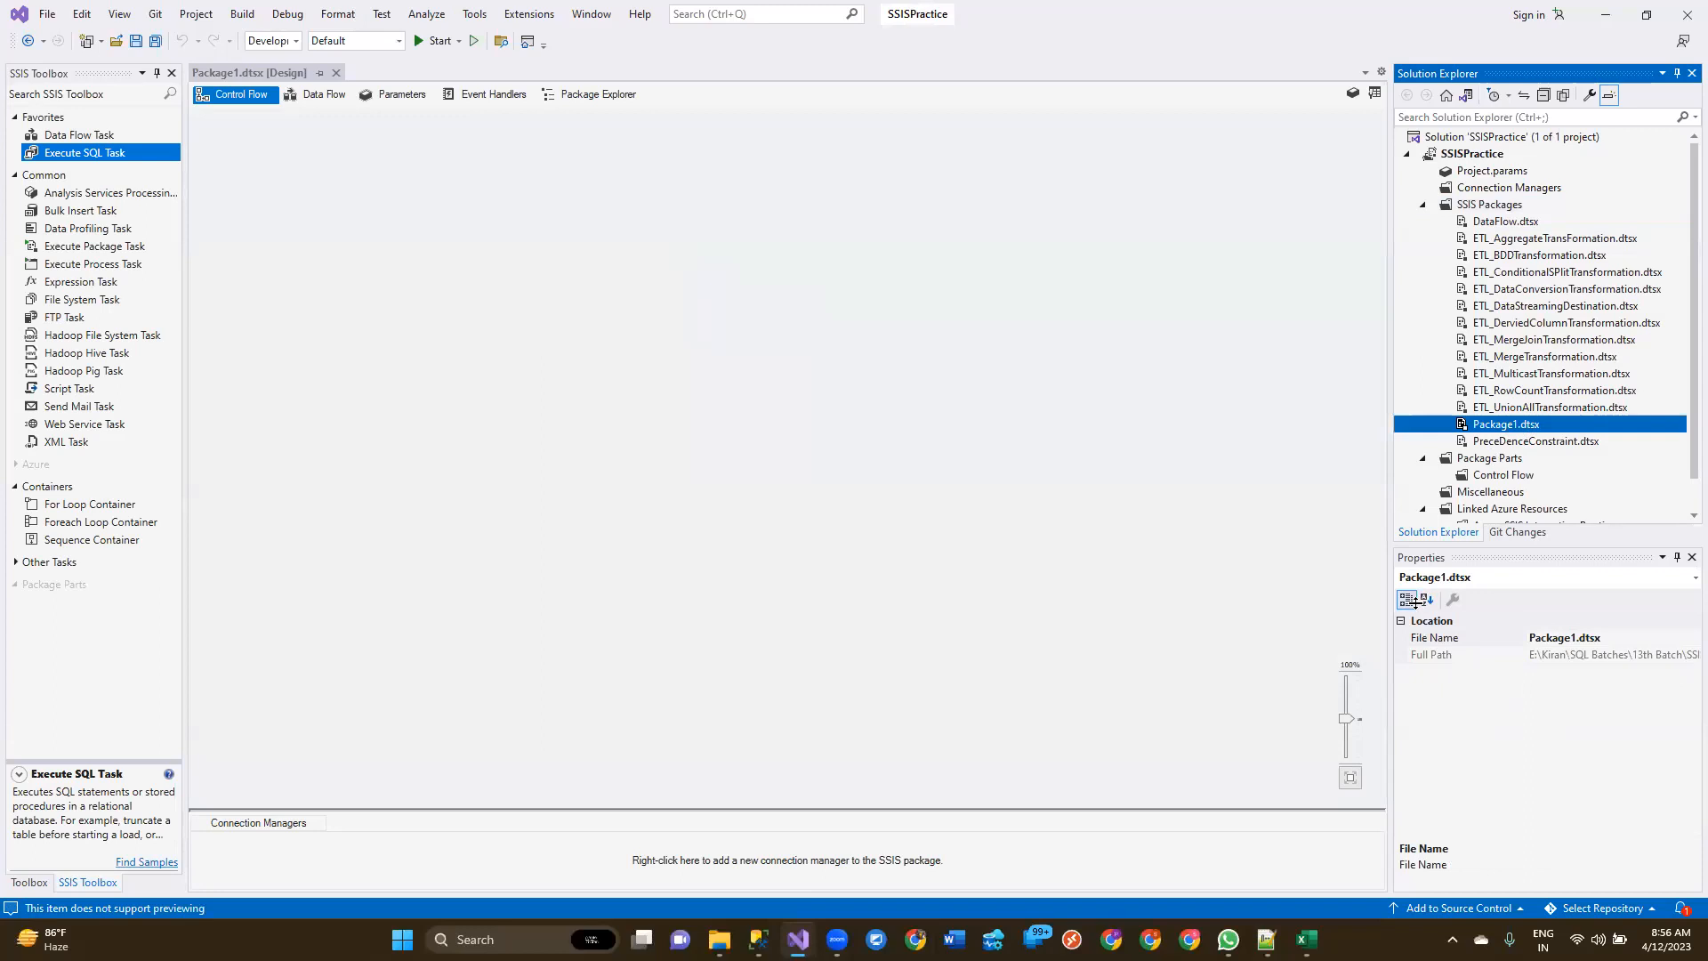
type("ETL_")
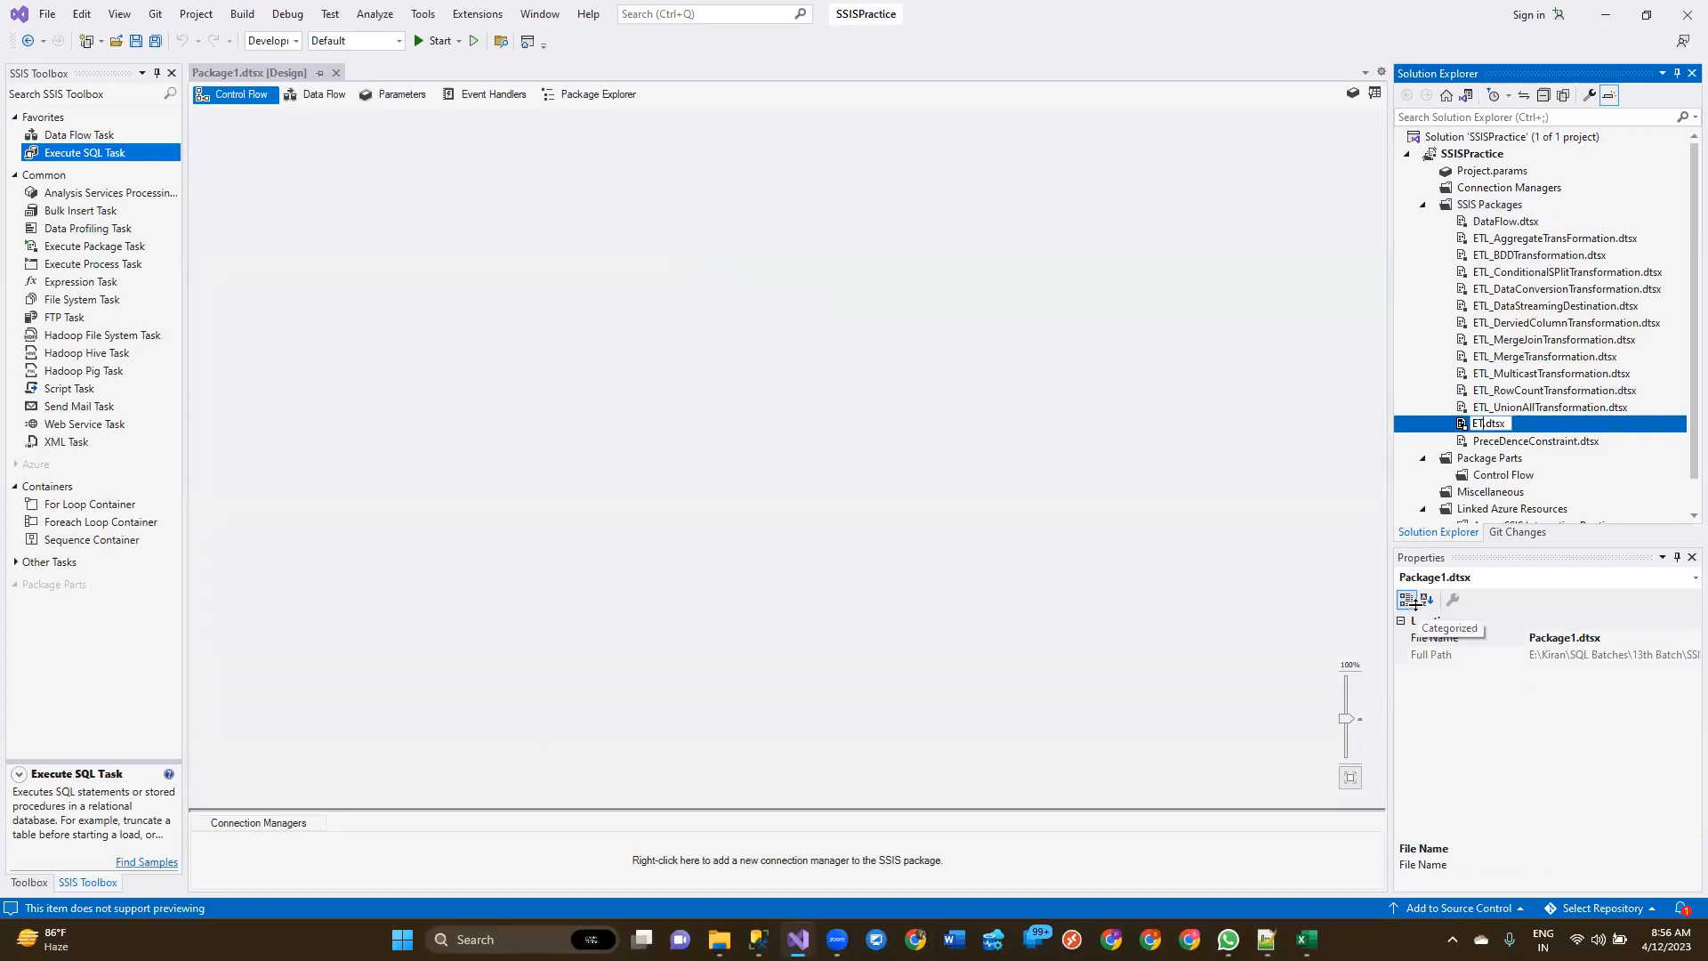
type("Lookup")
type("Transgo")
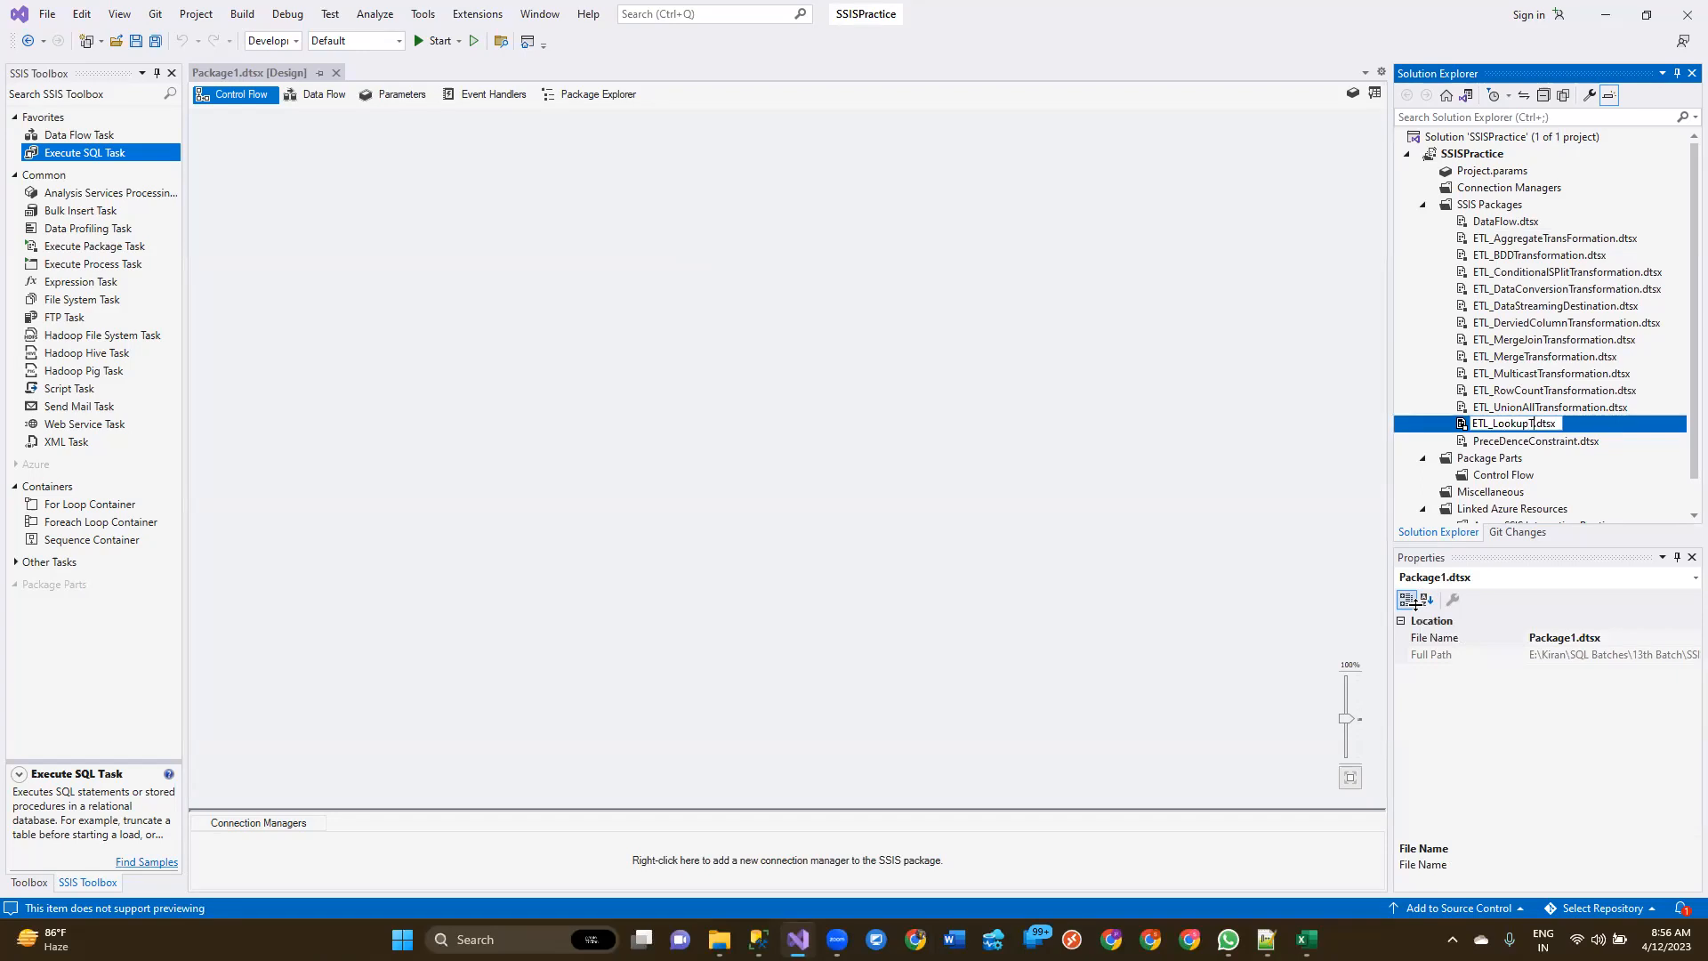
key("BackSpace")
key("BackSpace")
type("formation")
key("Return")
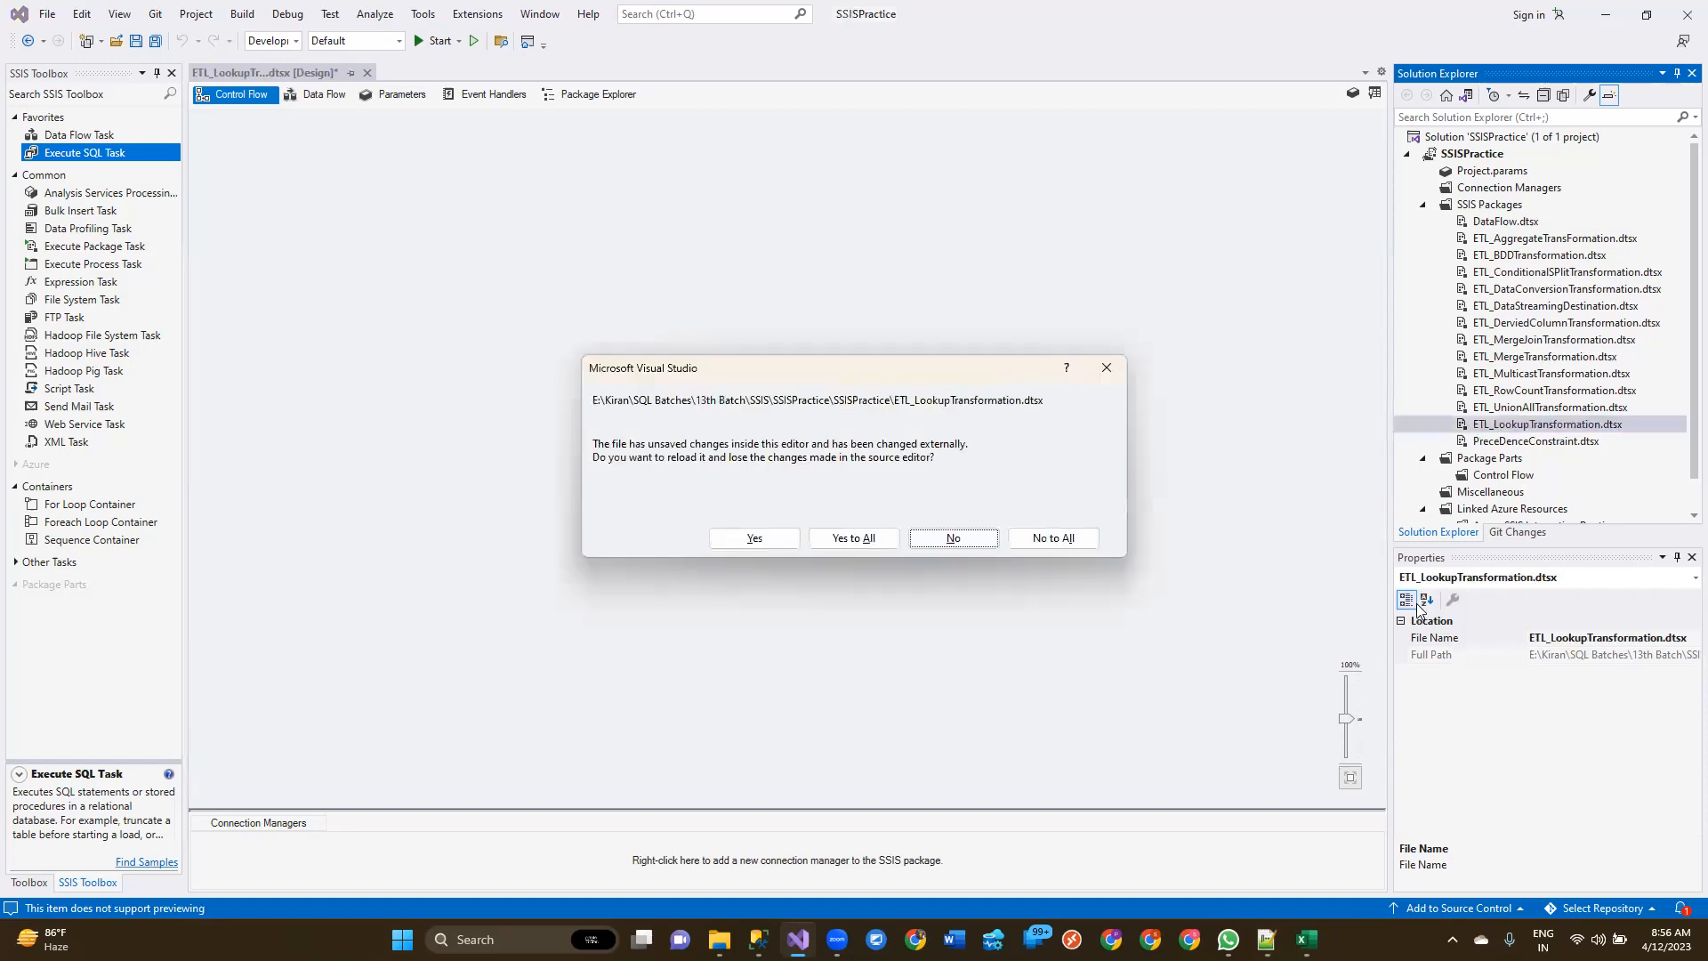
left_click(870, 537)
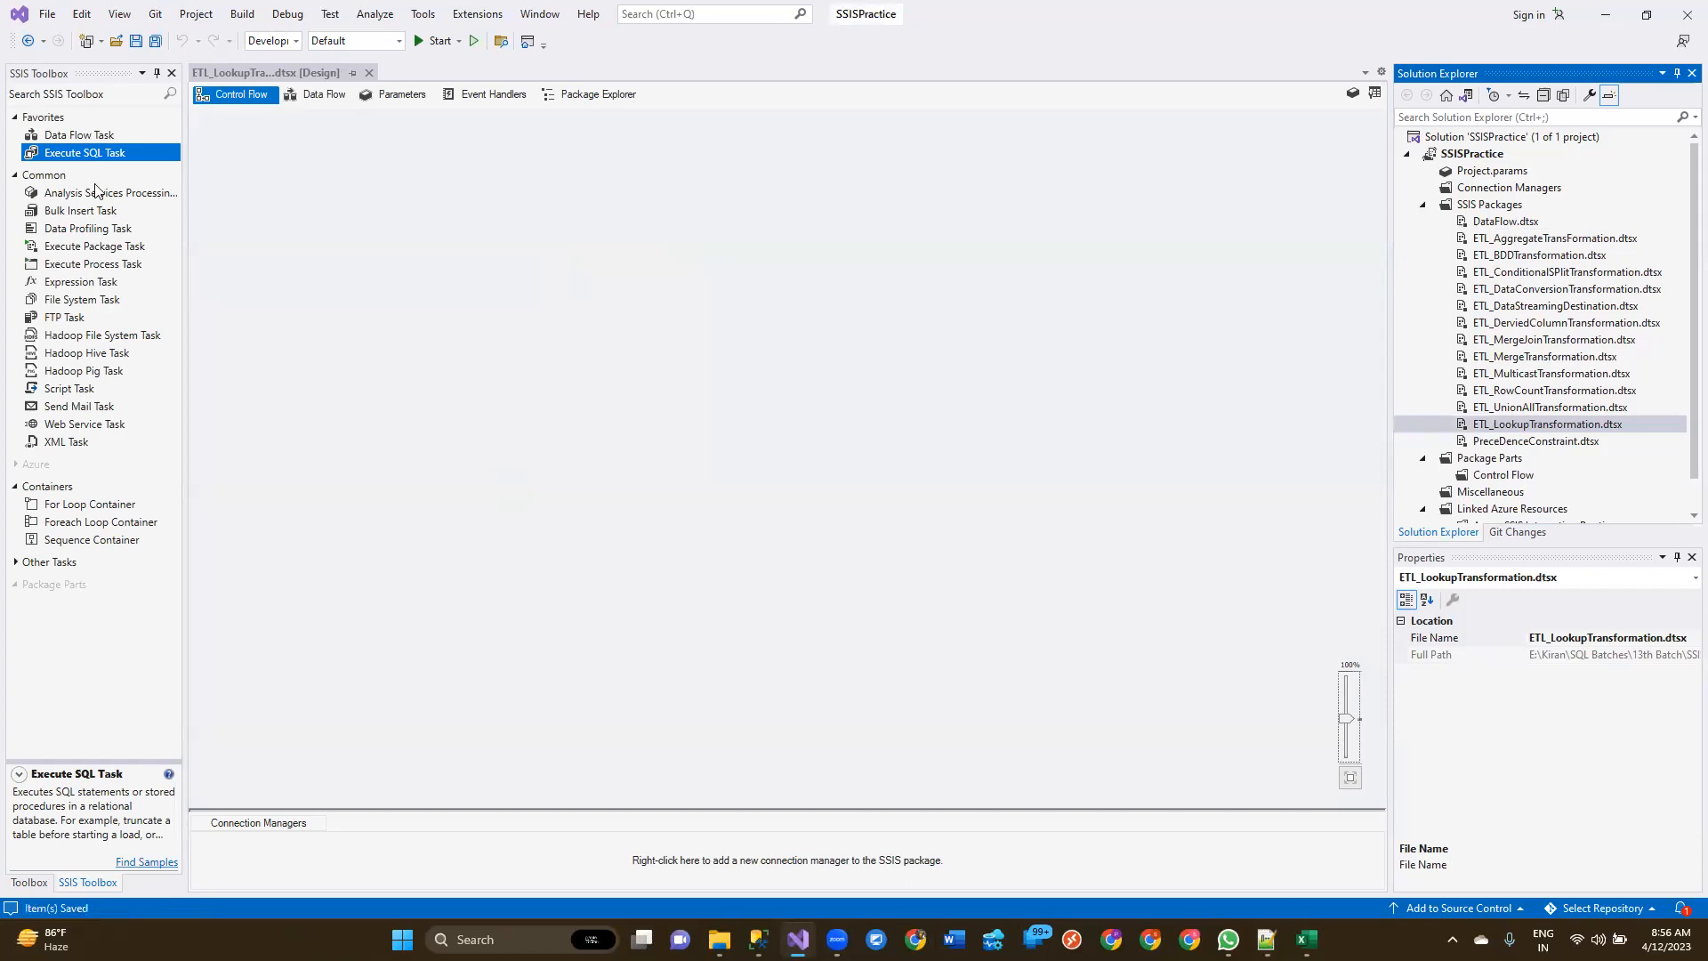
Step: Add a Data Flow Task to the package's control flow and switch to SQL Server Management Studio
left_click_drag(96, 138, 579, 226)
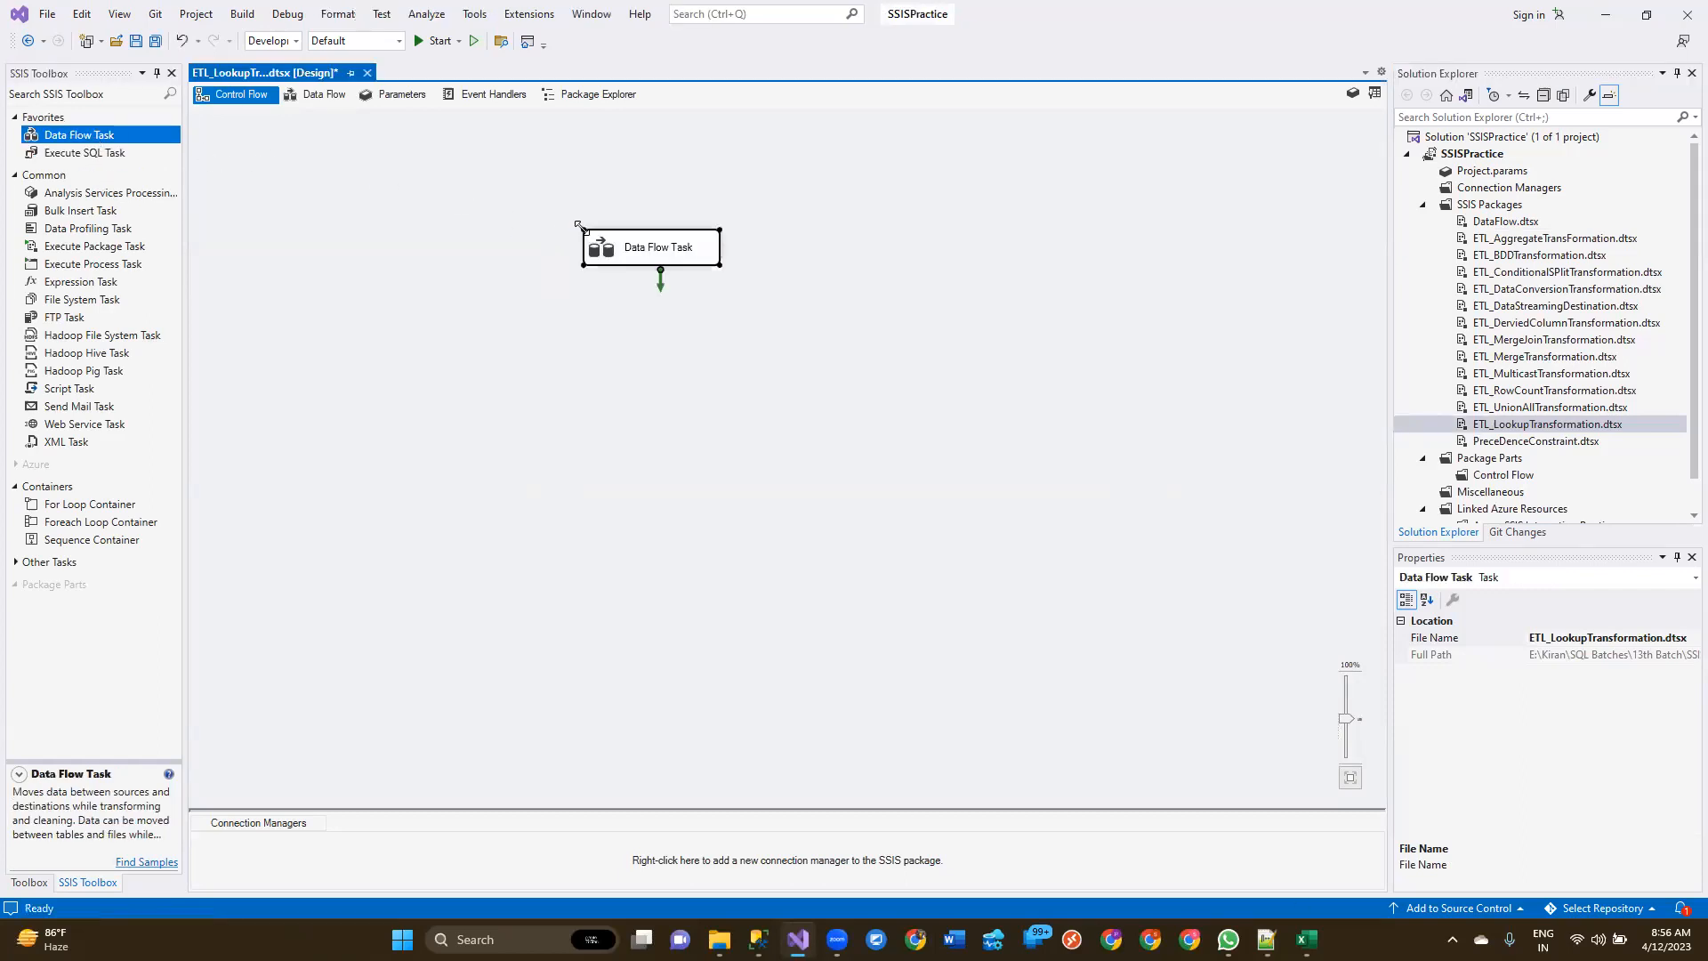
left_click(758, 940)
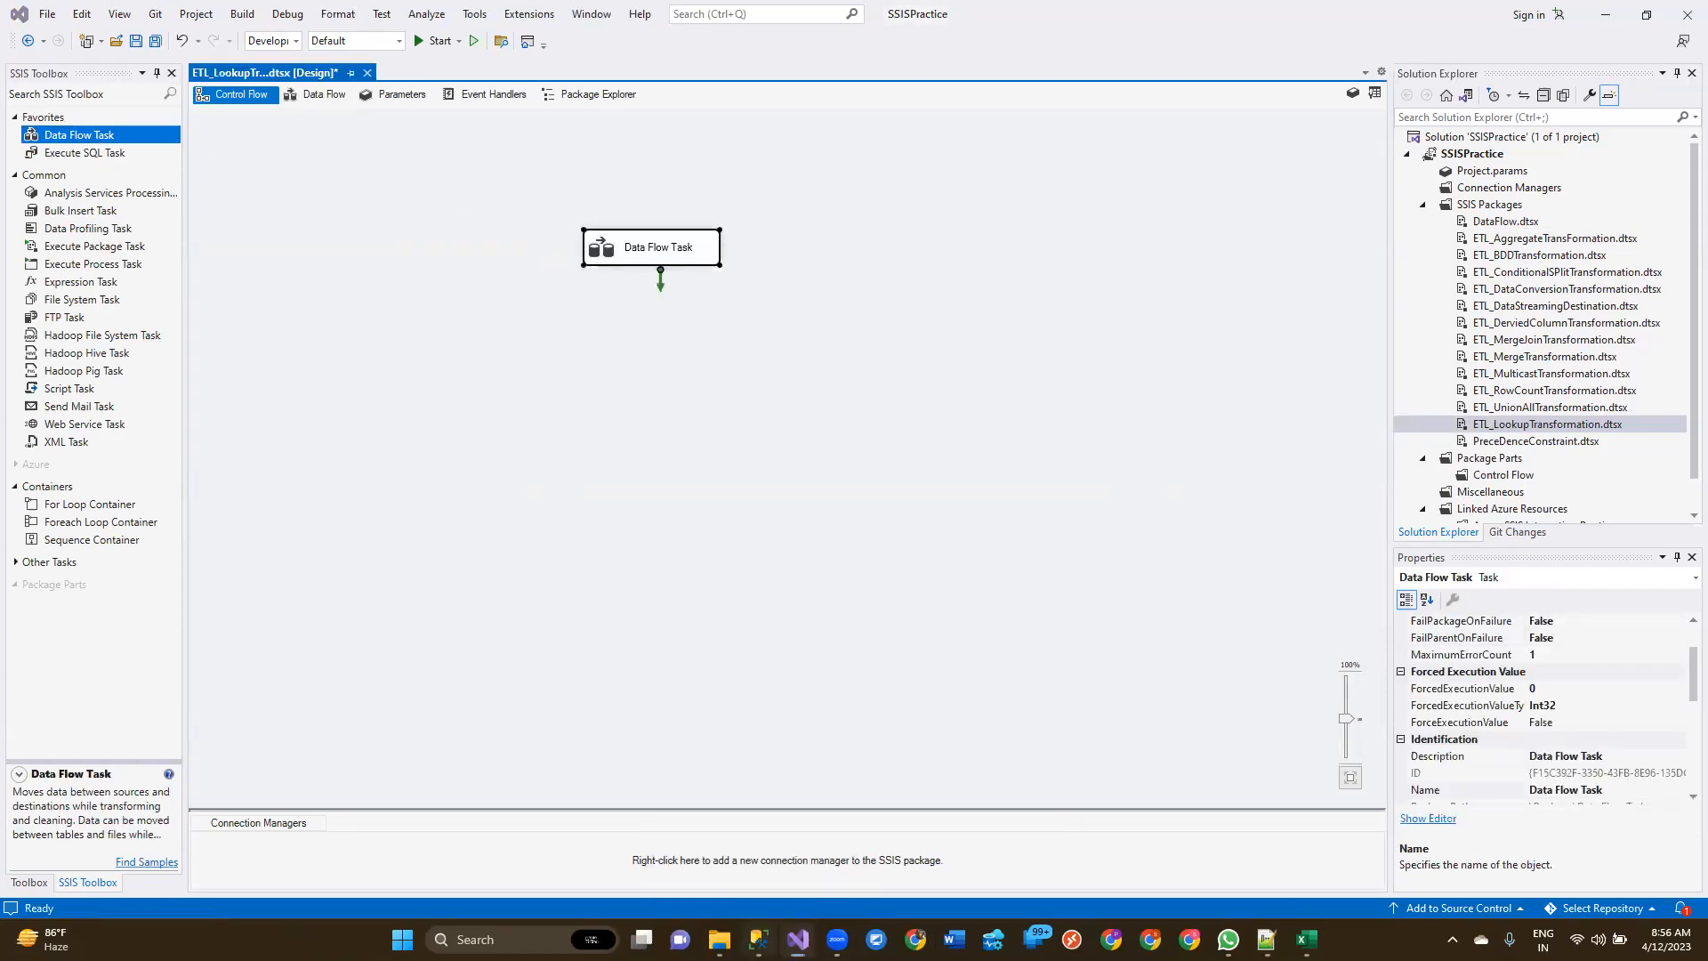
left_click(1023, 294)
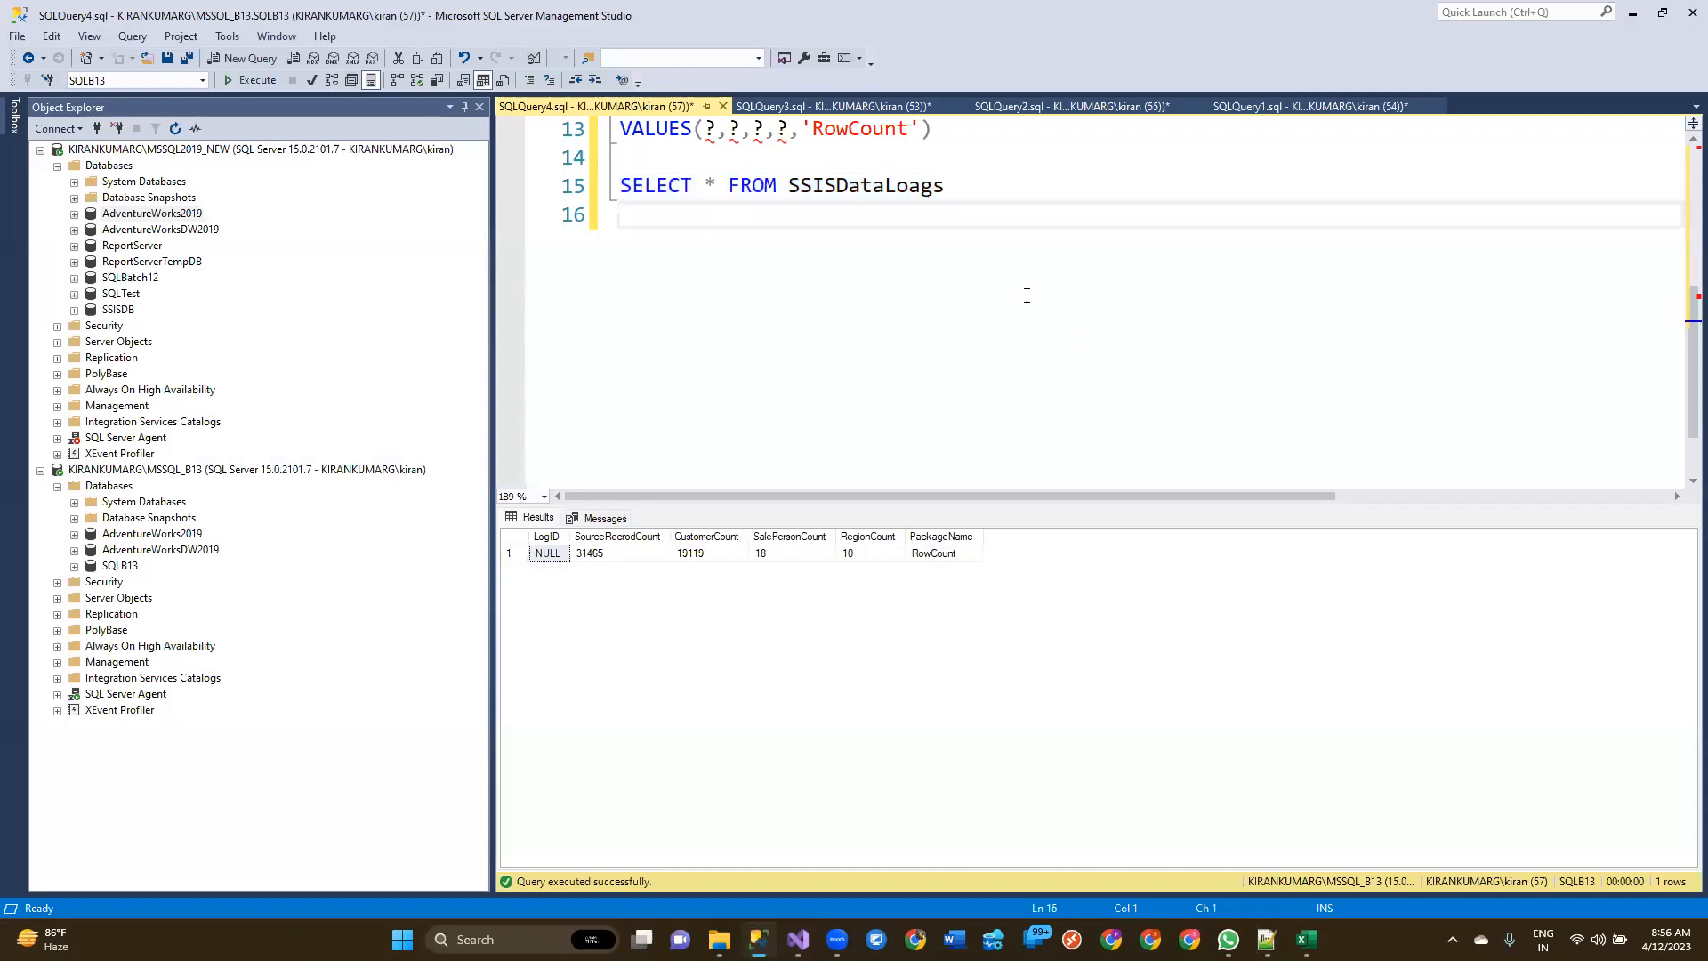
Step: Switch to Notepad++, create a new document, and enter SourceServer on line 1 and Customers on line 3
left_click(1270, 940)
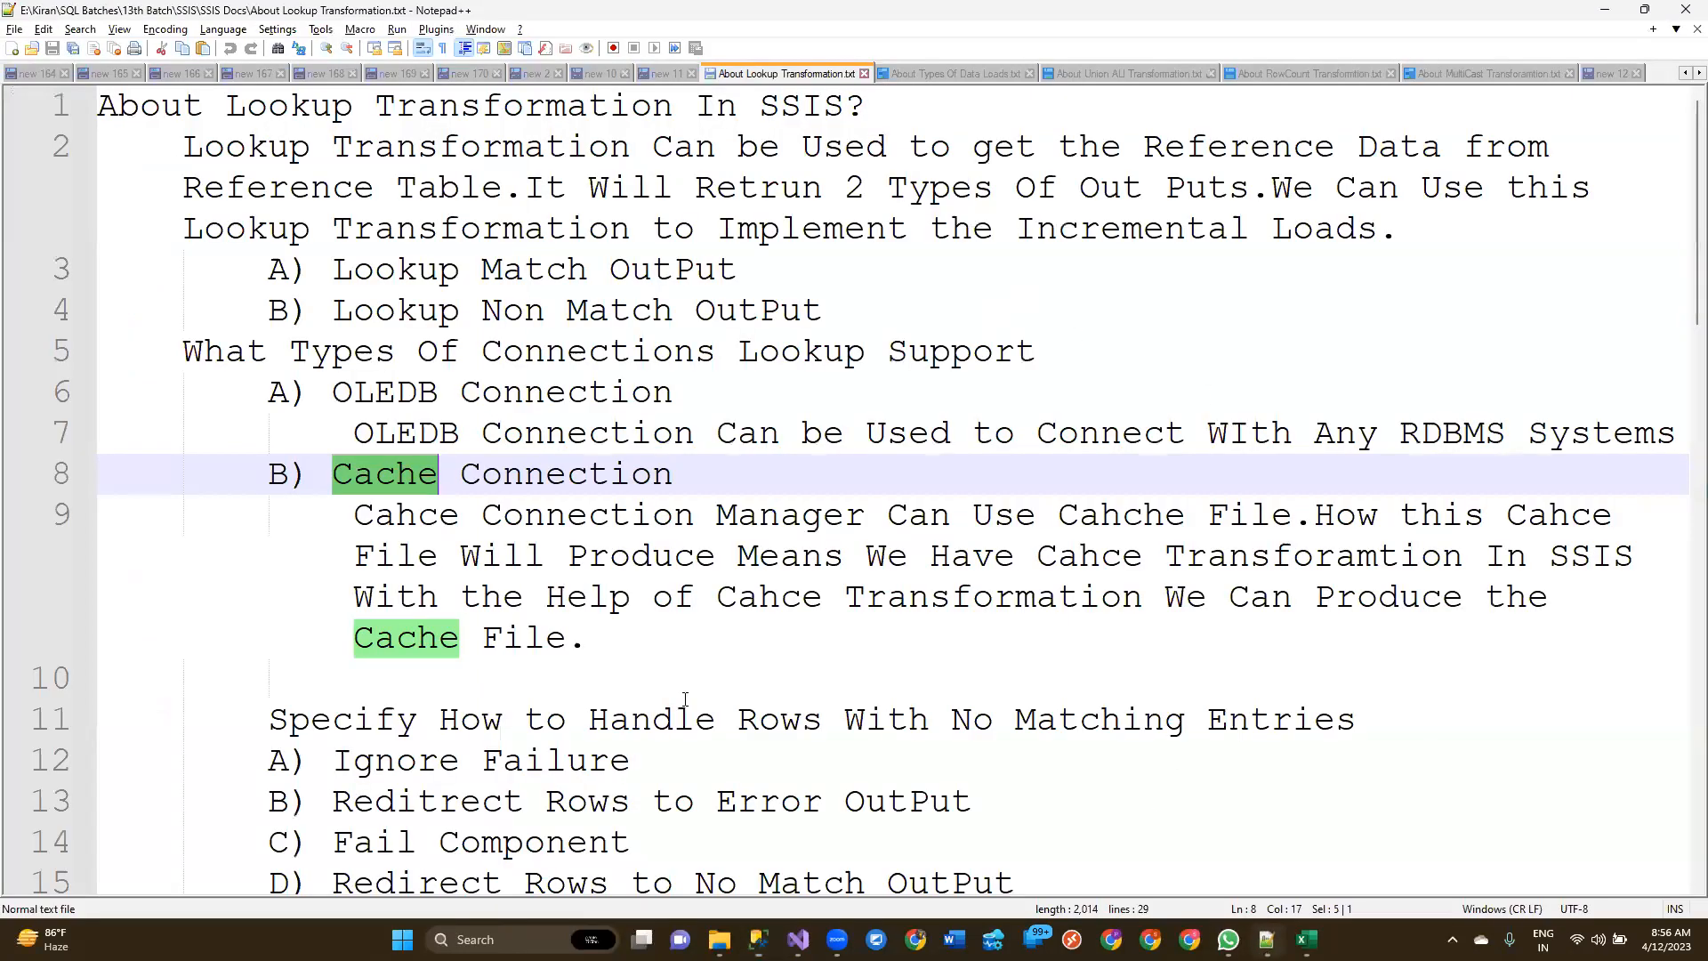
scroll(685, 698, "down", 8)
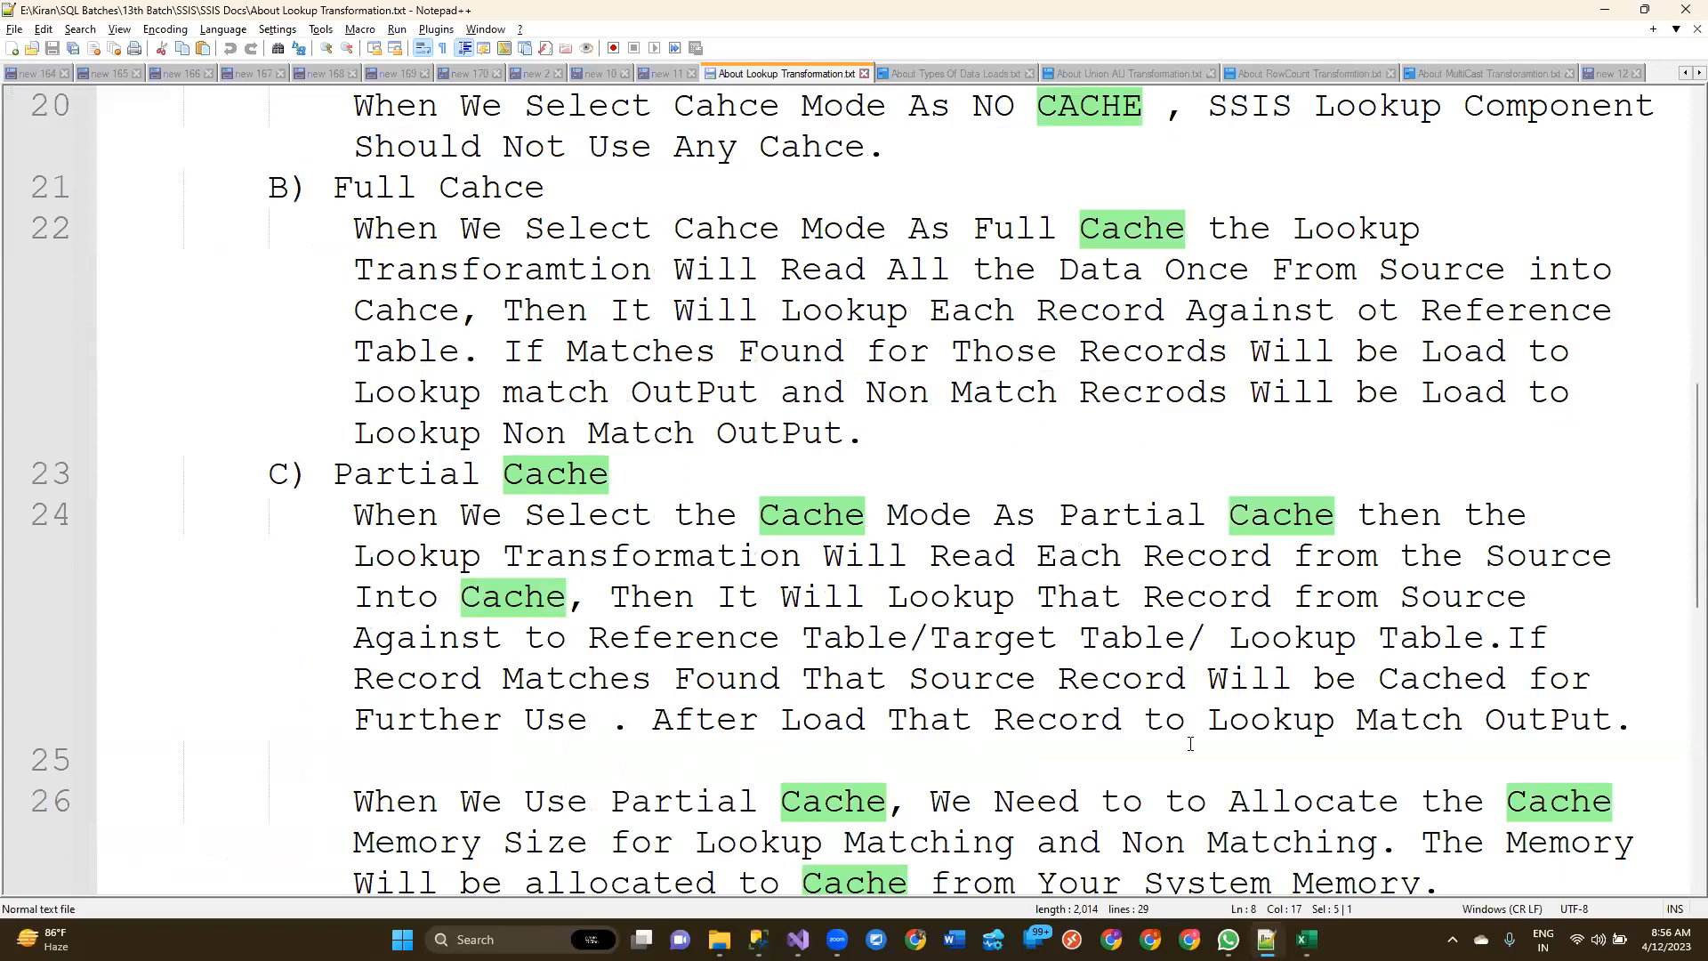
key("ctrl+n")
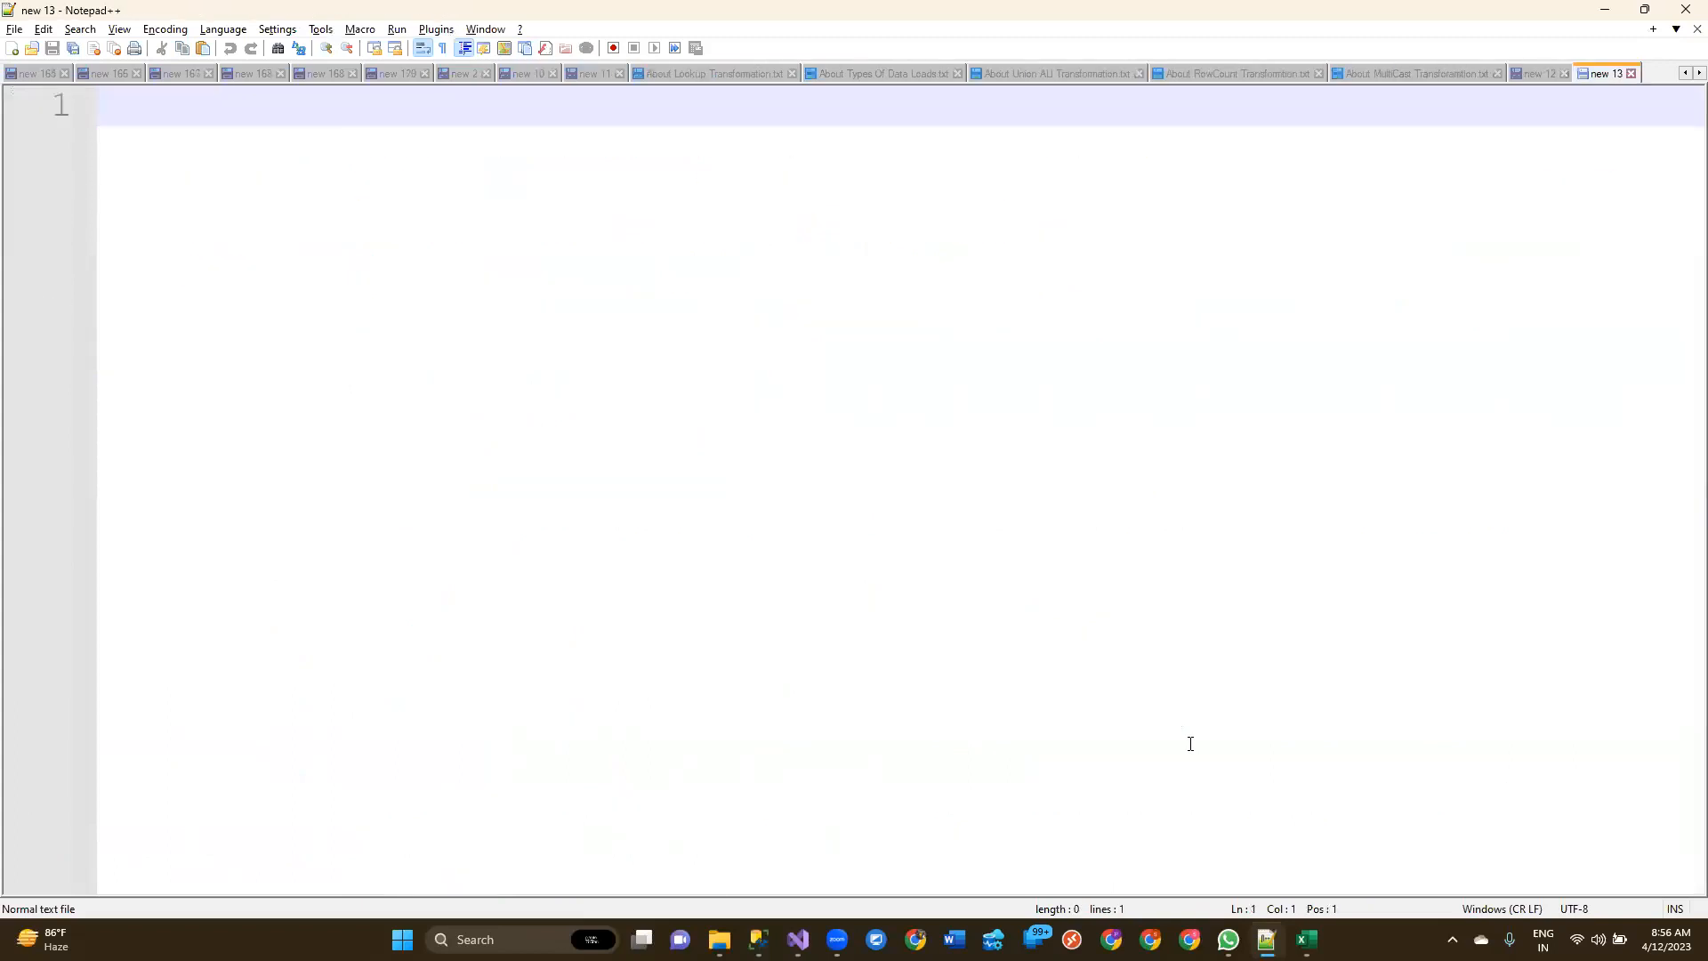
type("So")
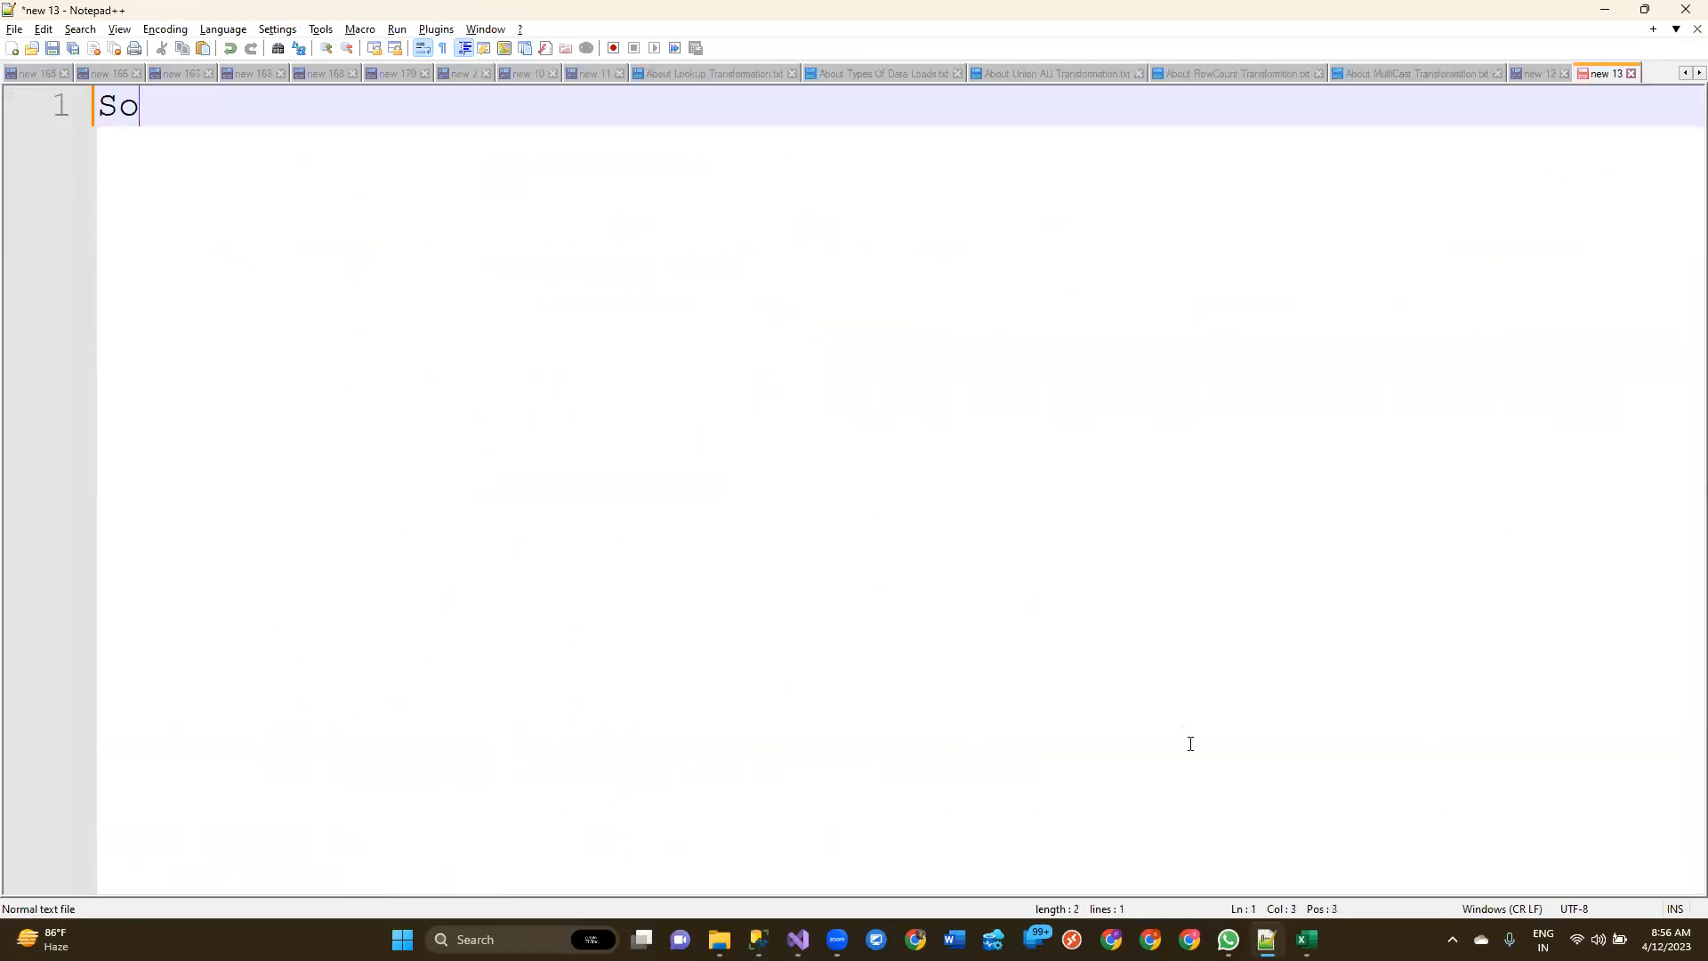
type("urceServer")
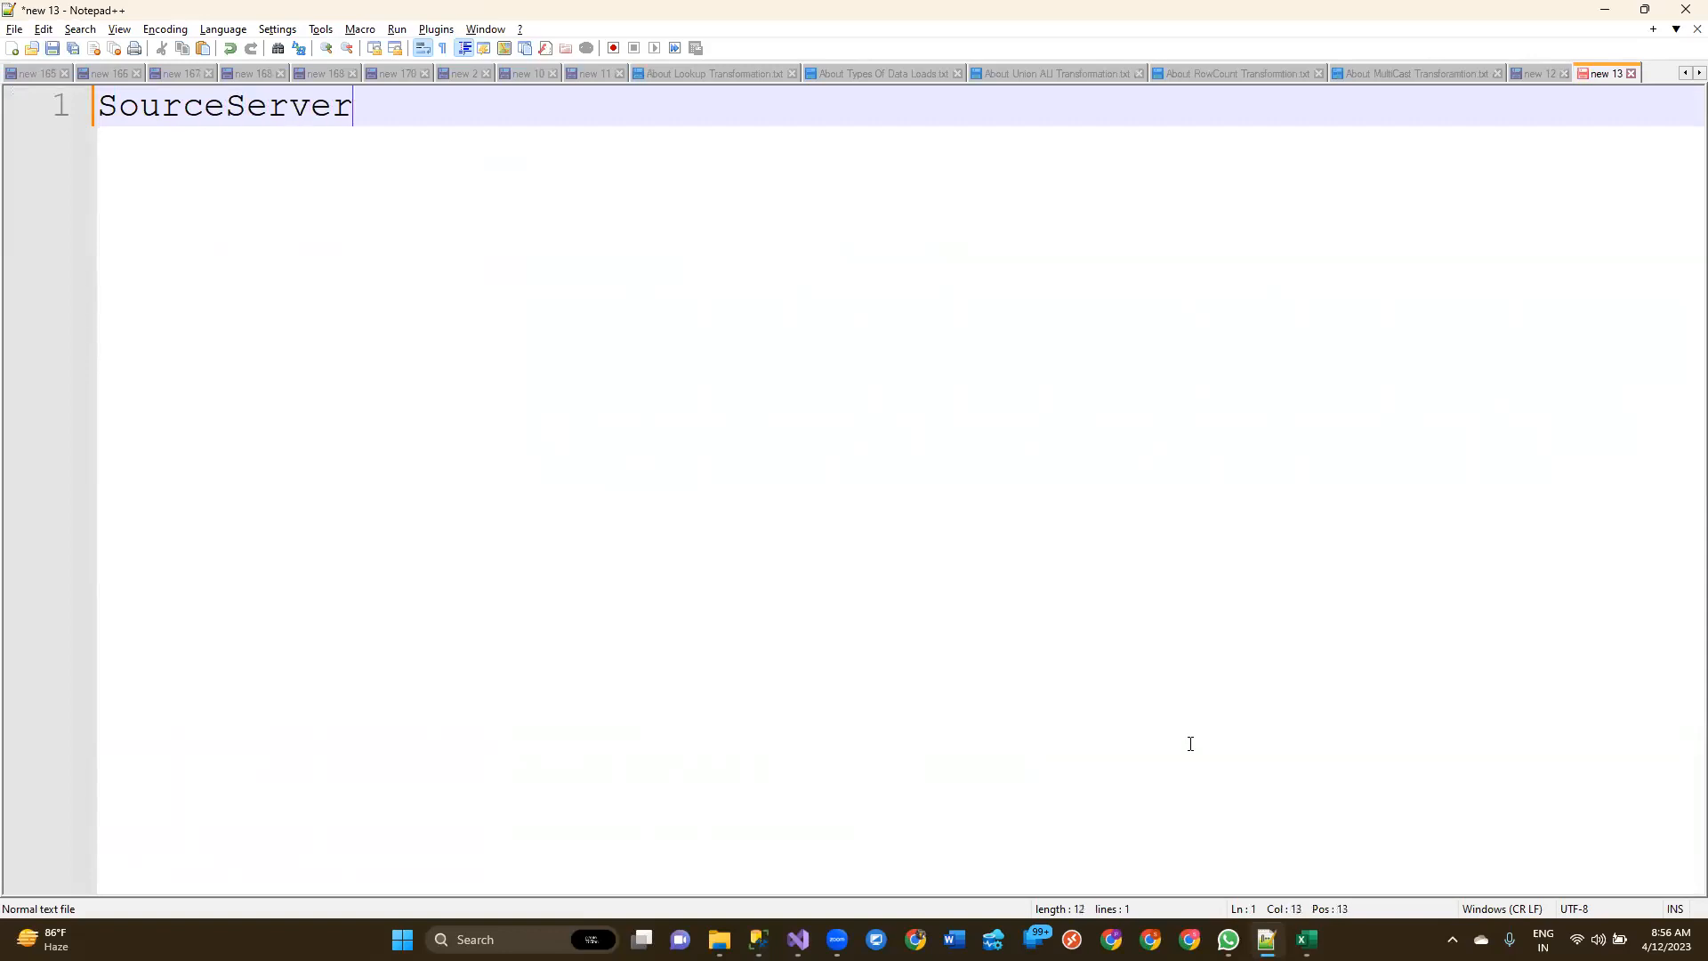
key("Return")
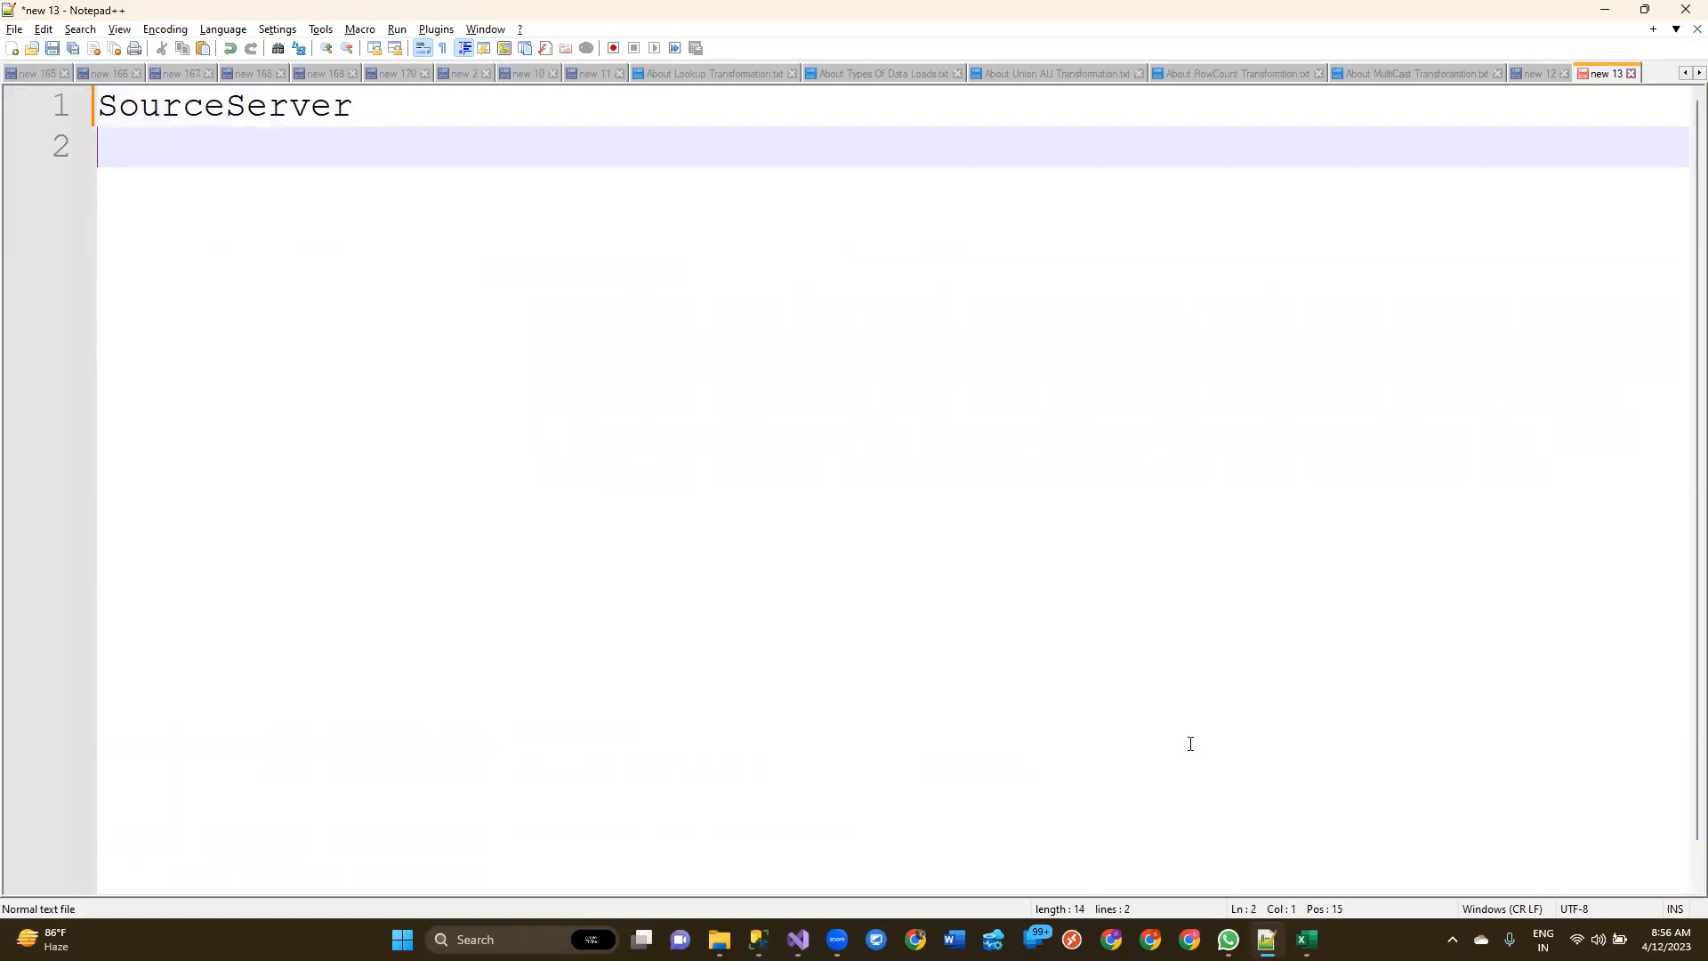
key("Return")
type("E")
key("BackSpace")
type("Customers")
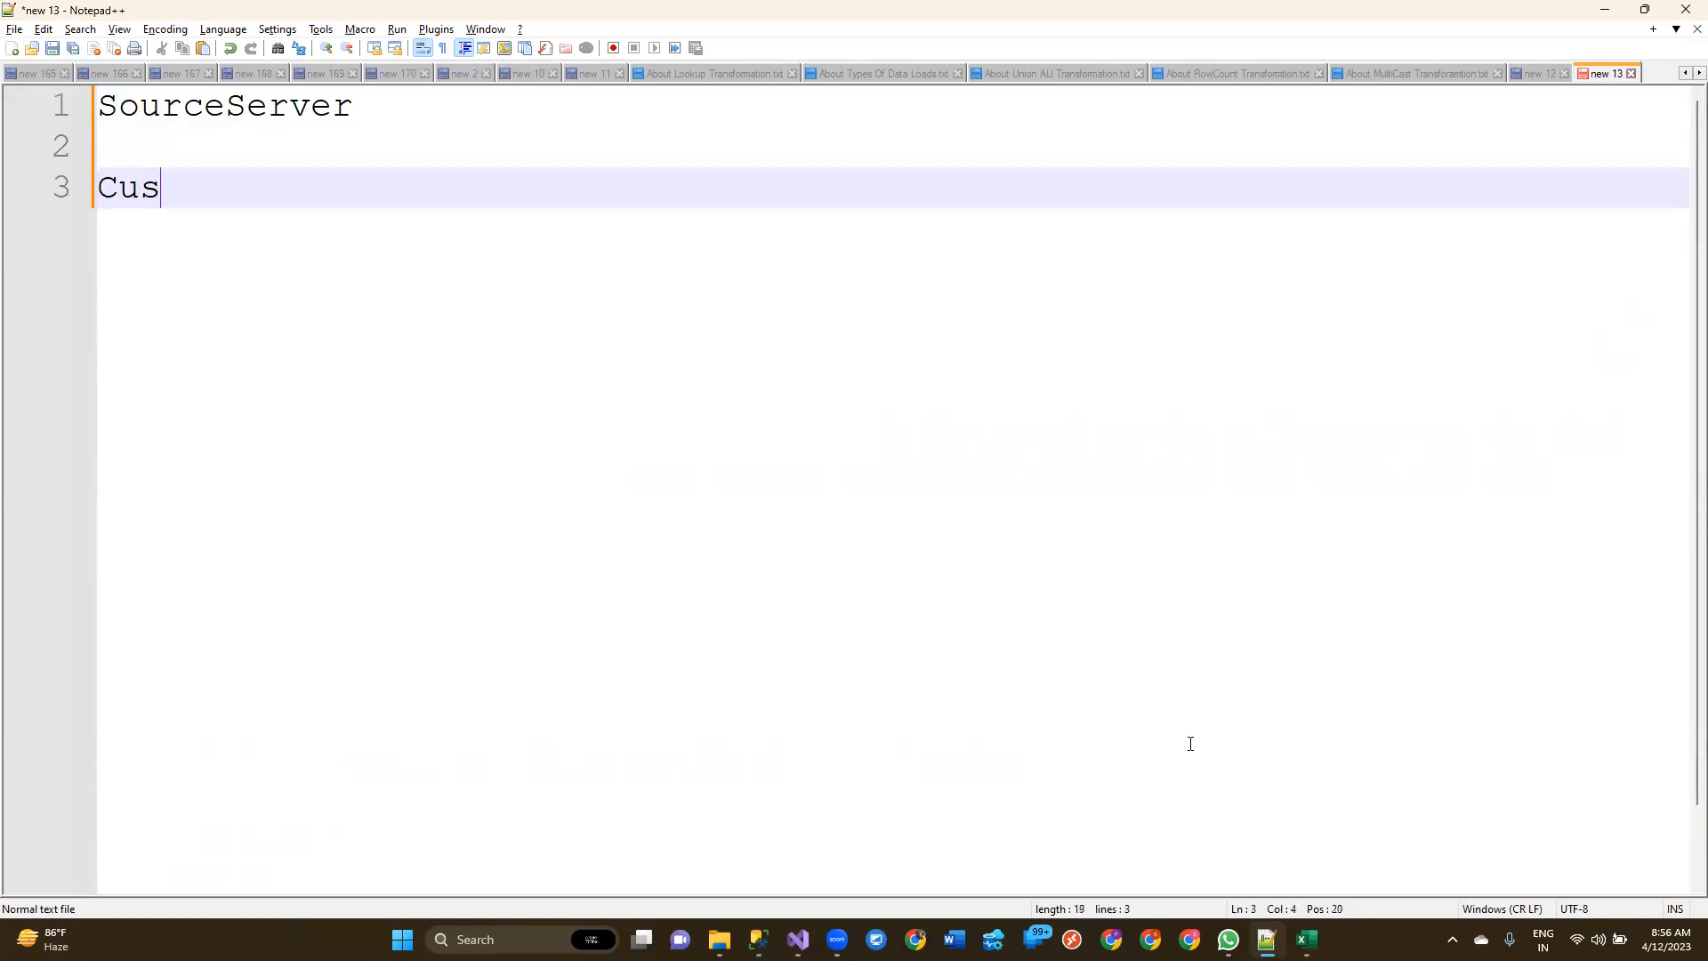
key("Return")
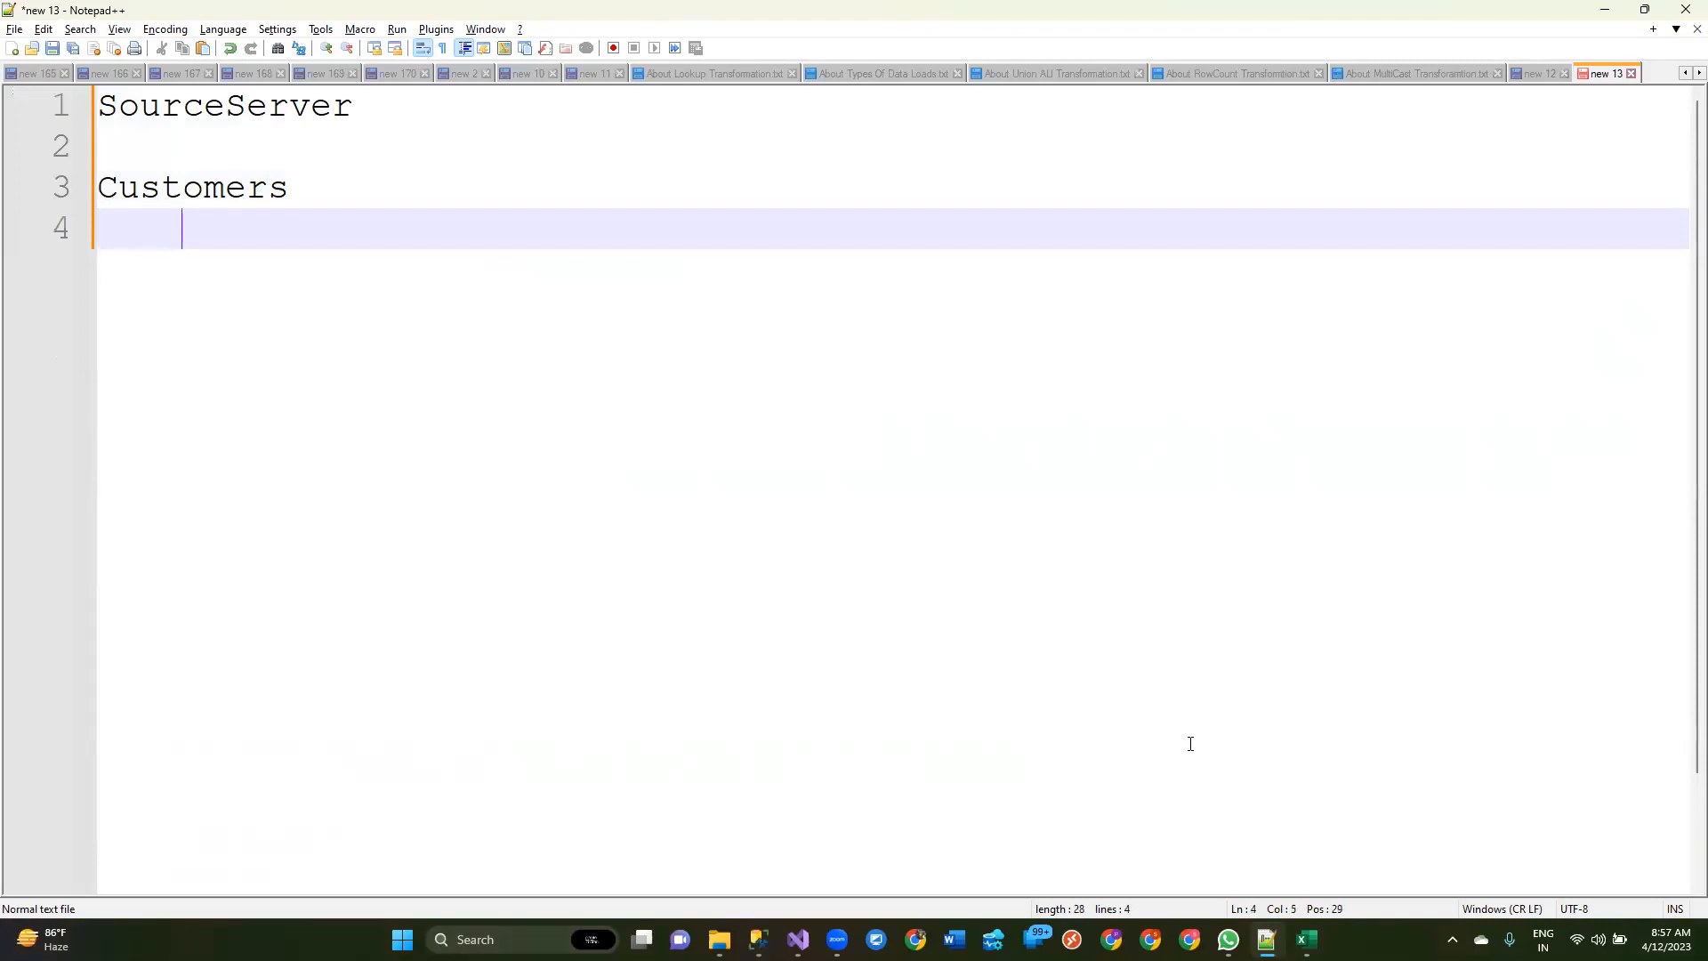
Step: Add the heading "Destnaion Server" on line 6, below Customers, correcting its letters
key("Return")
key("Return")
key("BackSpace")
type("Detaionat Server")
key("Left")
key("Left")
key("Left")
key("Left")
key("Left")
key("Left")
key("Left")
key("Left")
key("Left")
key("Left")
key("Left")
key("Left")
key("Left")
key("Left")
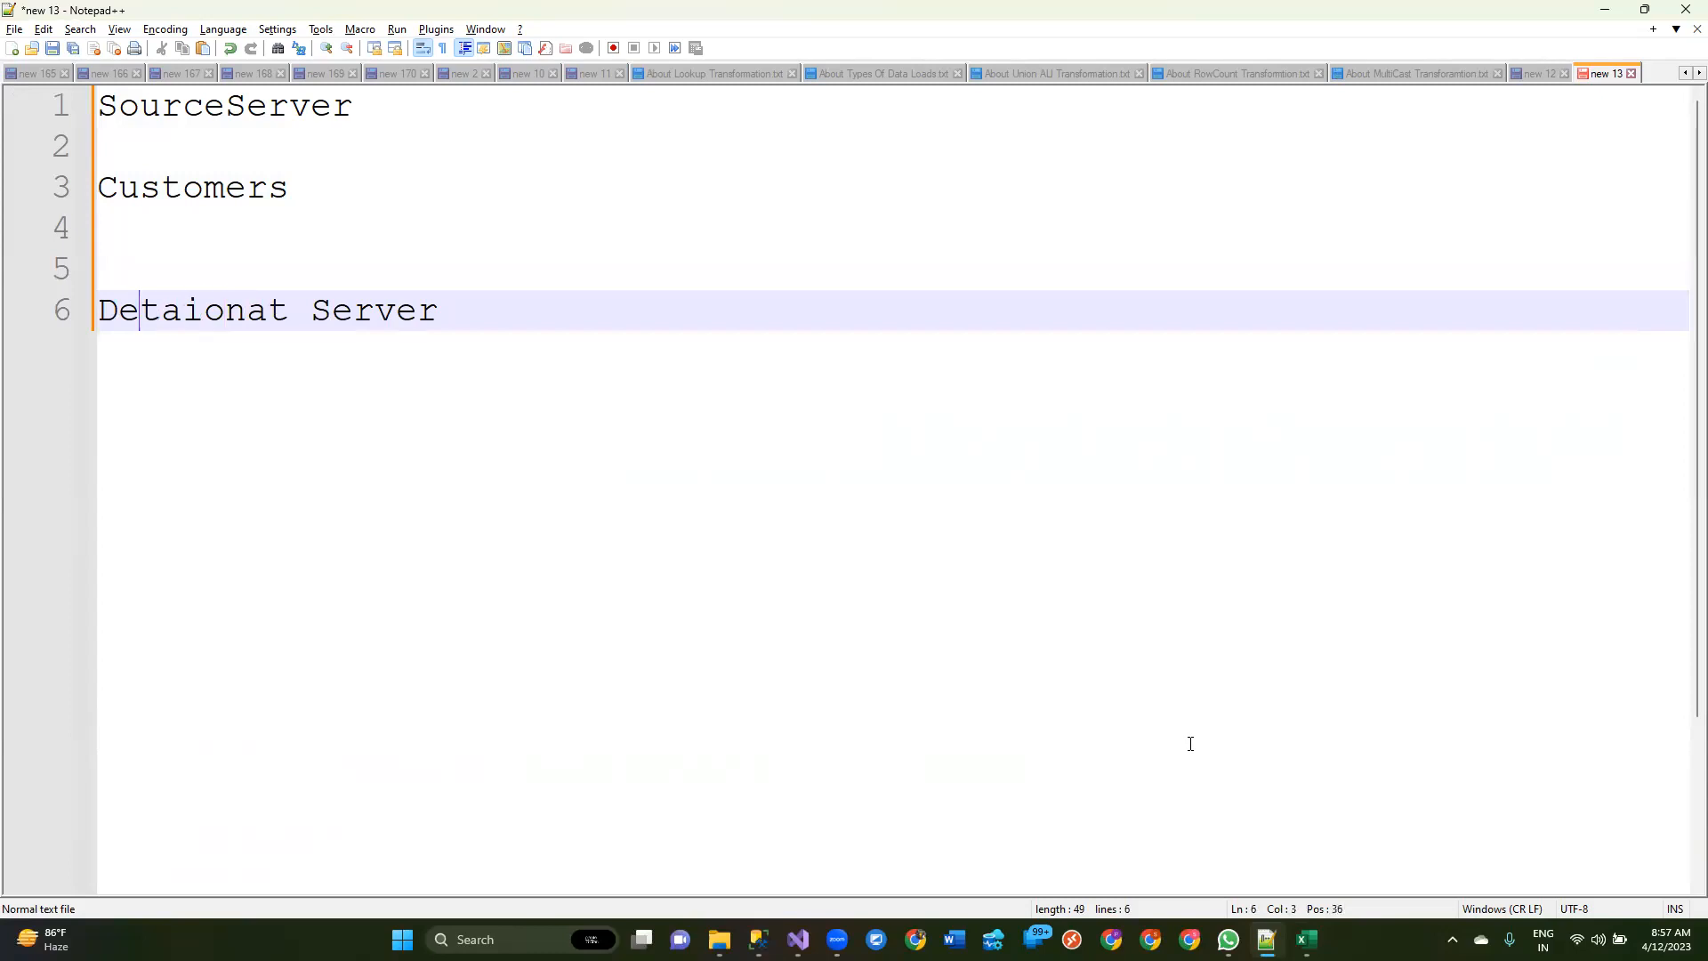
type("s")
key("Left")
key("Left")
key("Left")
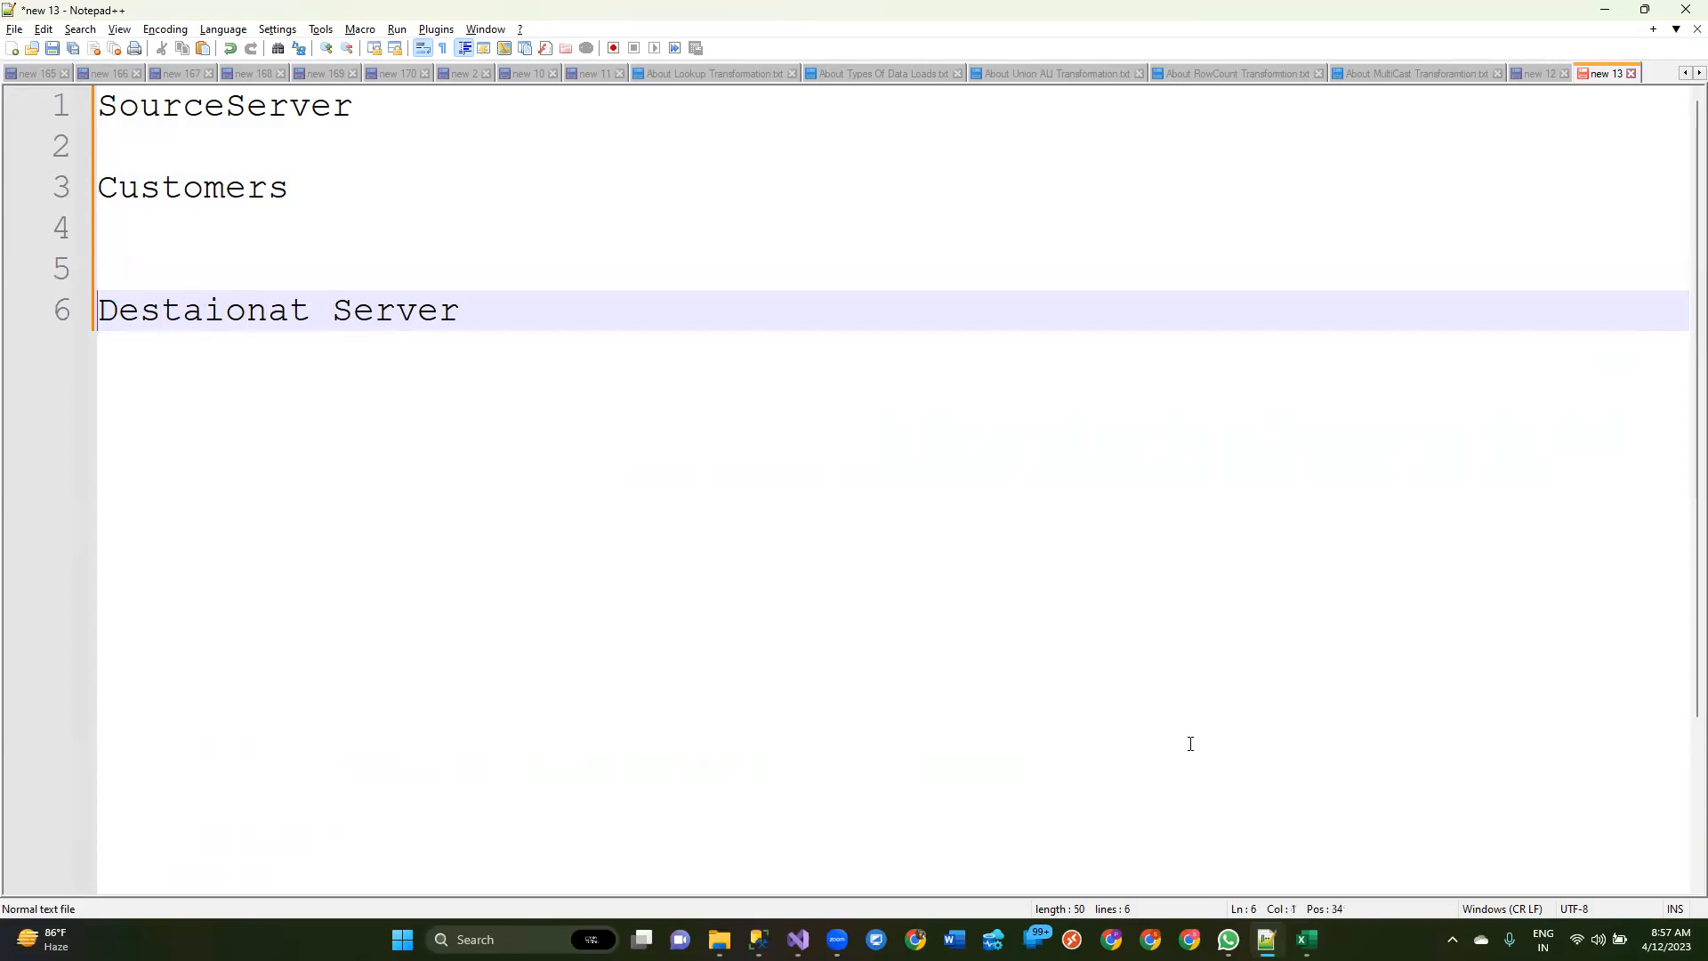
key("Right")
key("Right")
key("Right")
key("Right")
type("n")
key("Right")
key("Right")
key("Right")
key("Right")
key("Right")
key("Left")
key("shift+Right")
key("shift+Right")
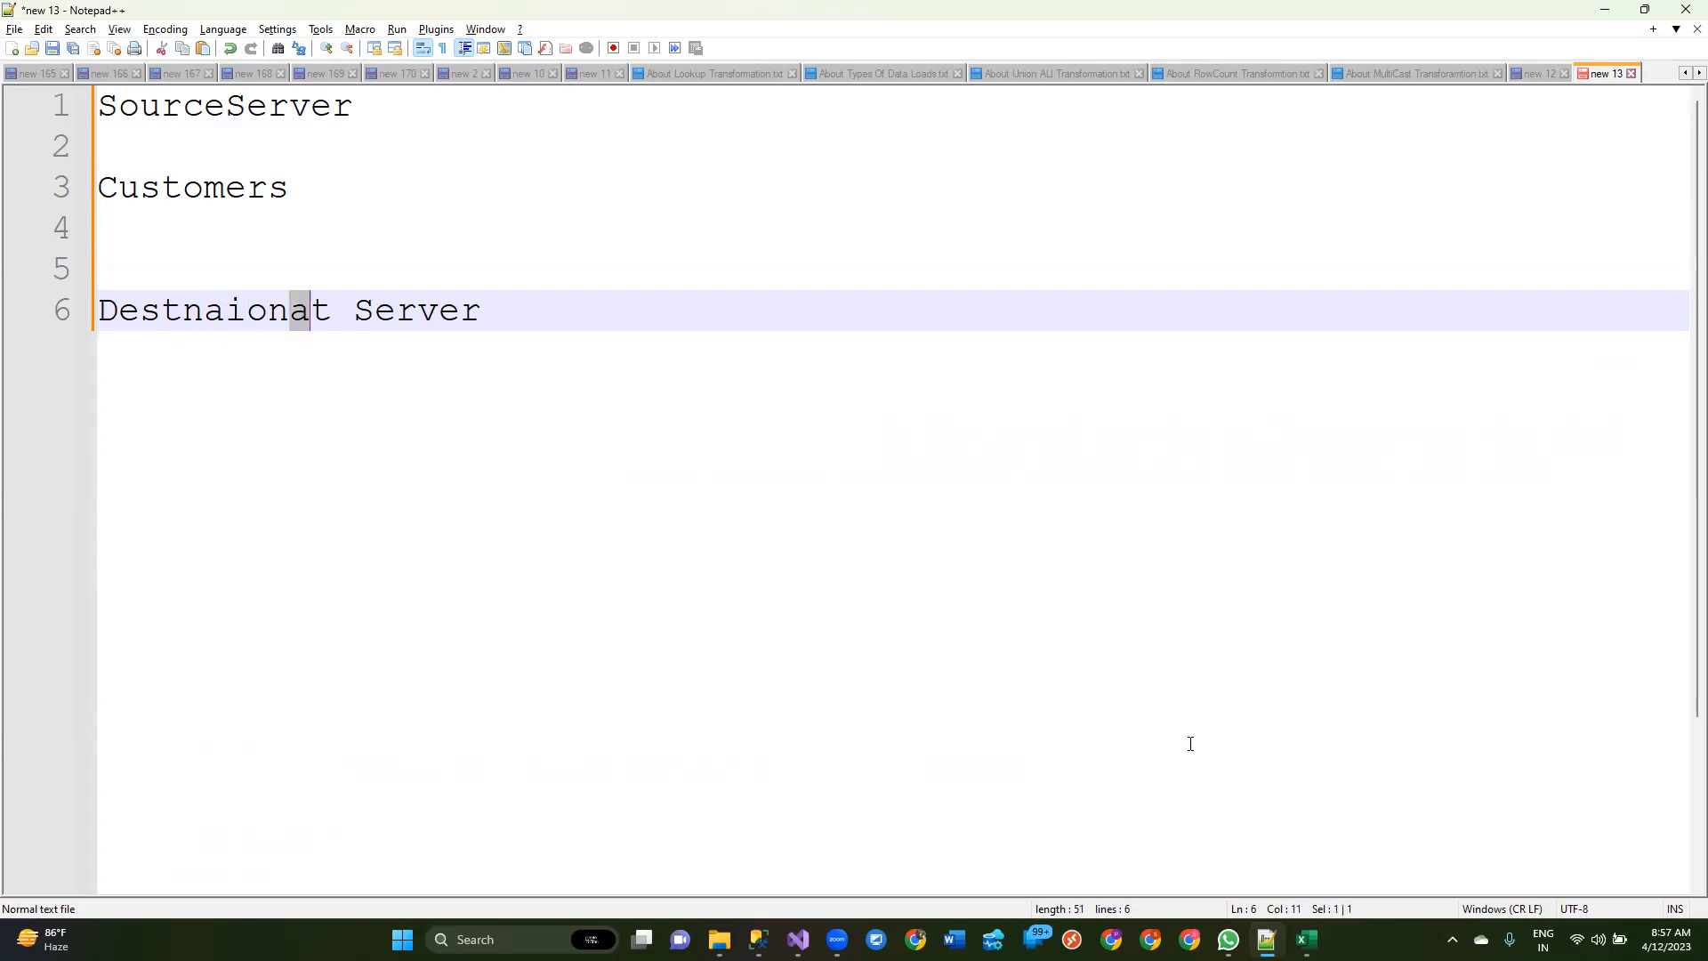
key("Delete")
key("End")
Step: Enter Customer on the line beneath the Destnaion Server heading and start a new line
key("Return")
key("Tab")
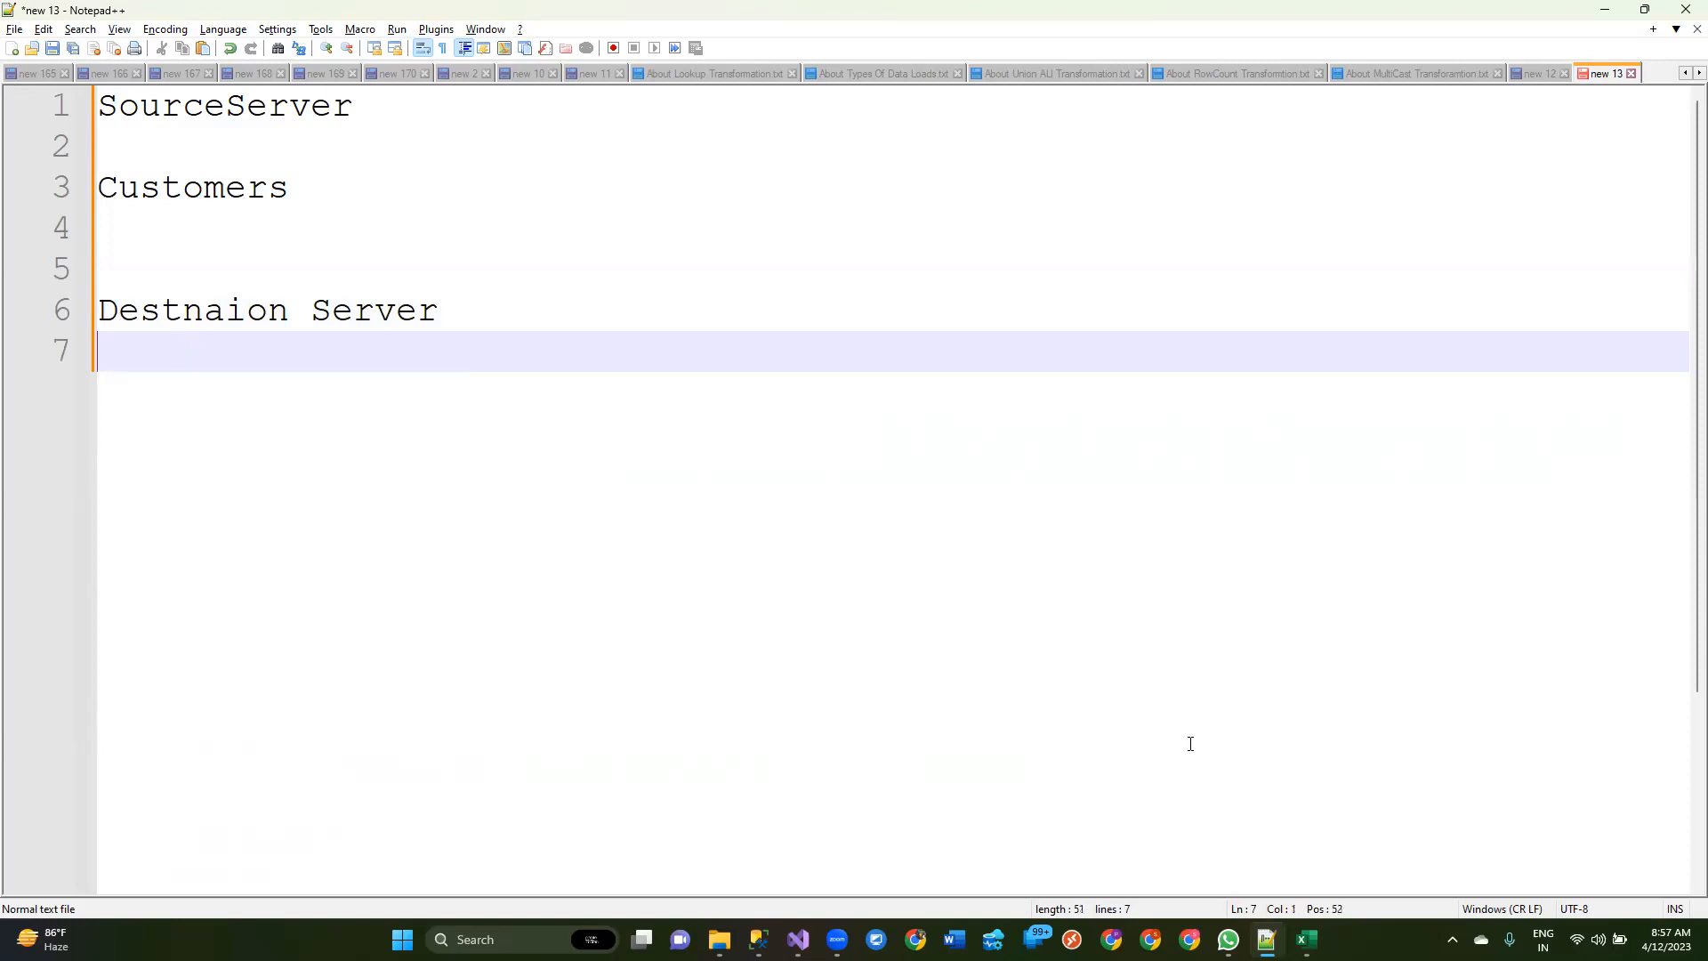
type("Customer")
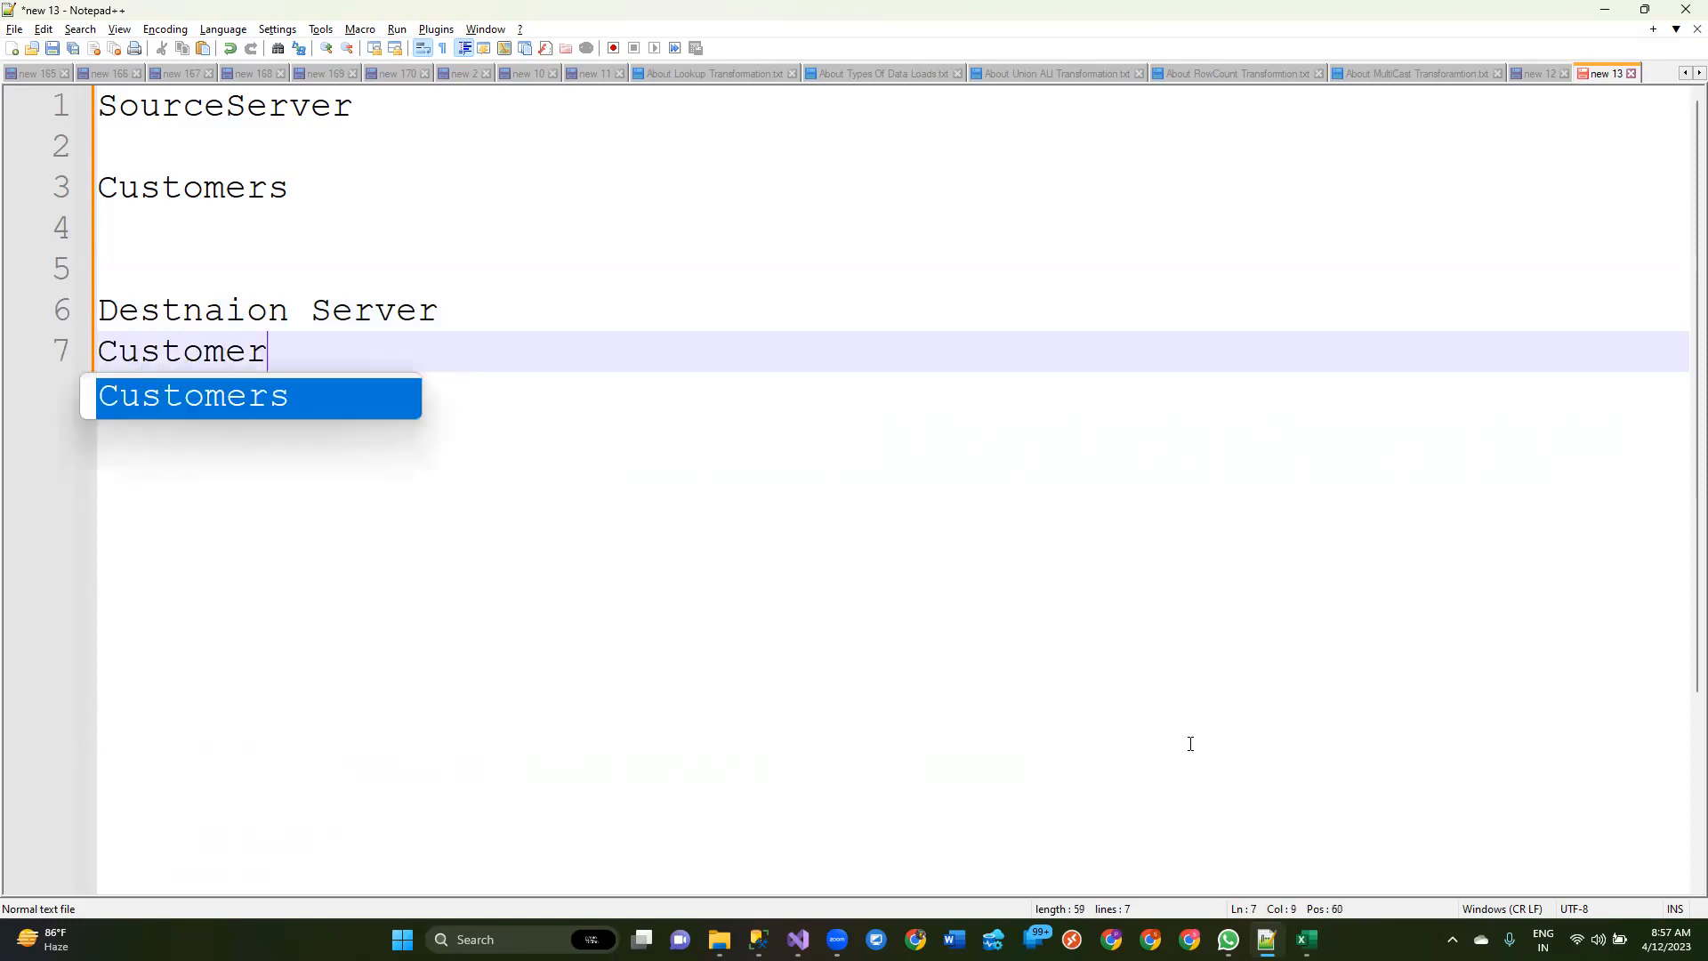
key("Return")
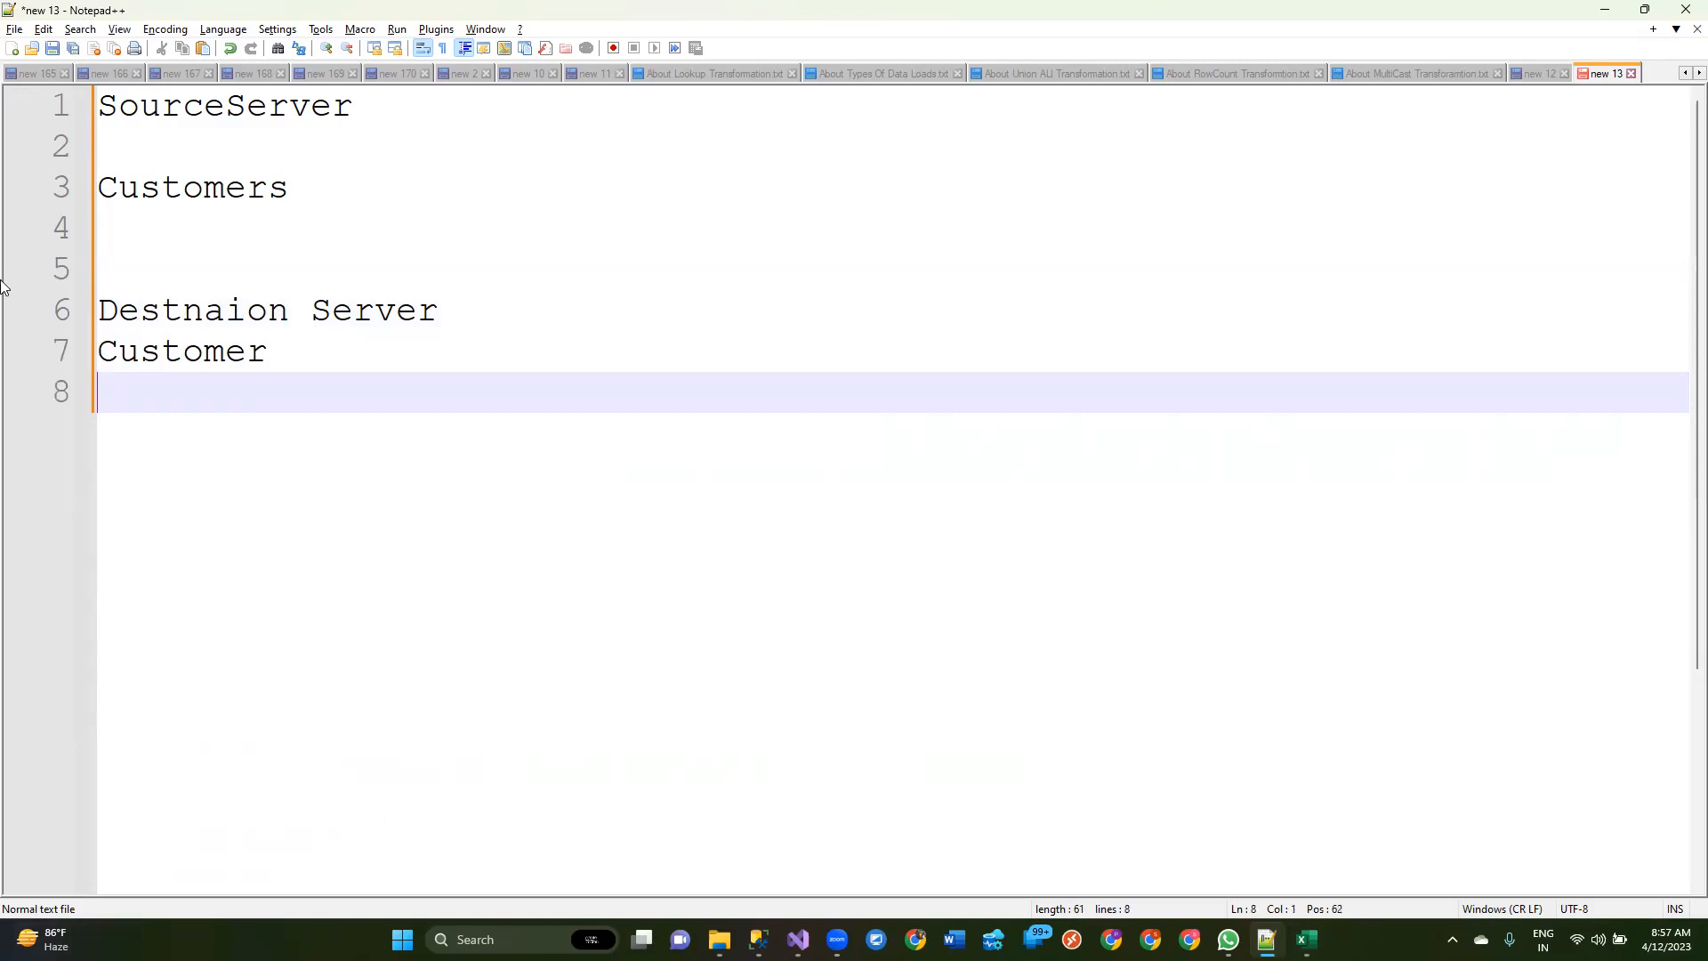
Step: Remove the blank line between SourceServer and Customers, and highlight the source and destination blocks
left_click_drag(413, 379, 72, 313)
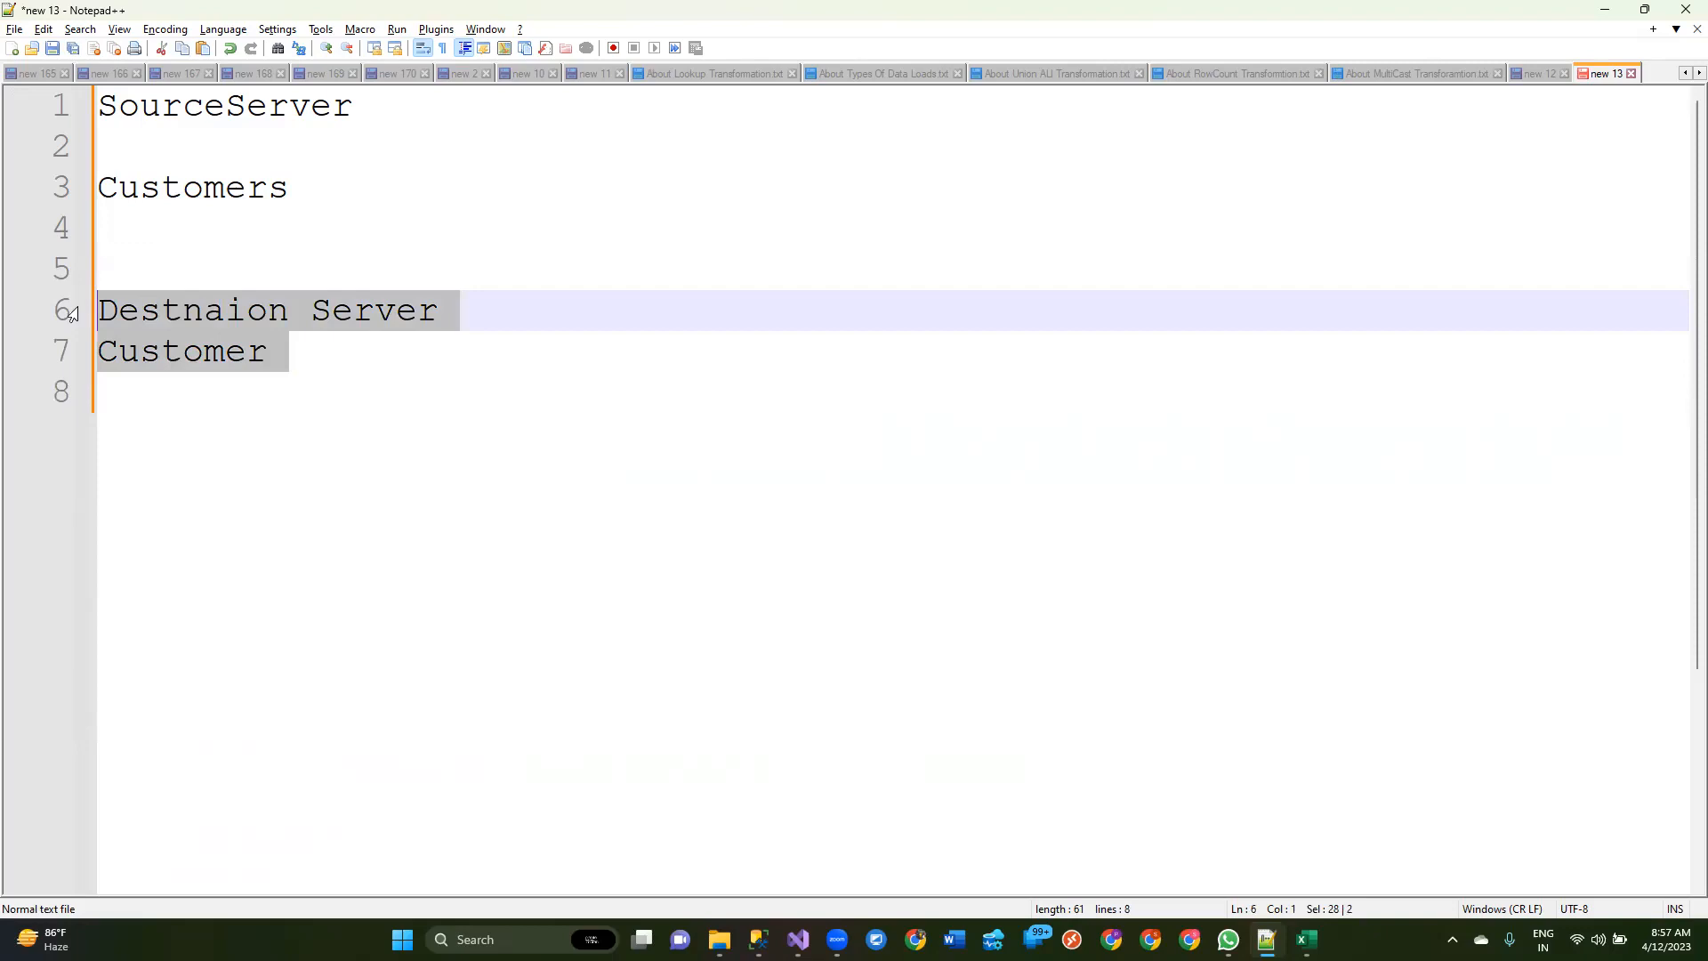
left_click(324, 169)
left_click(317, 153)
key("BackSpace")
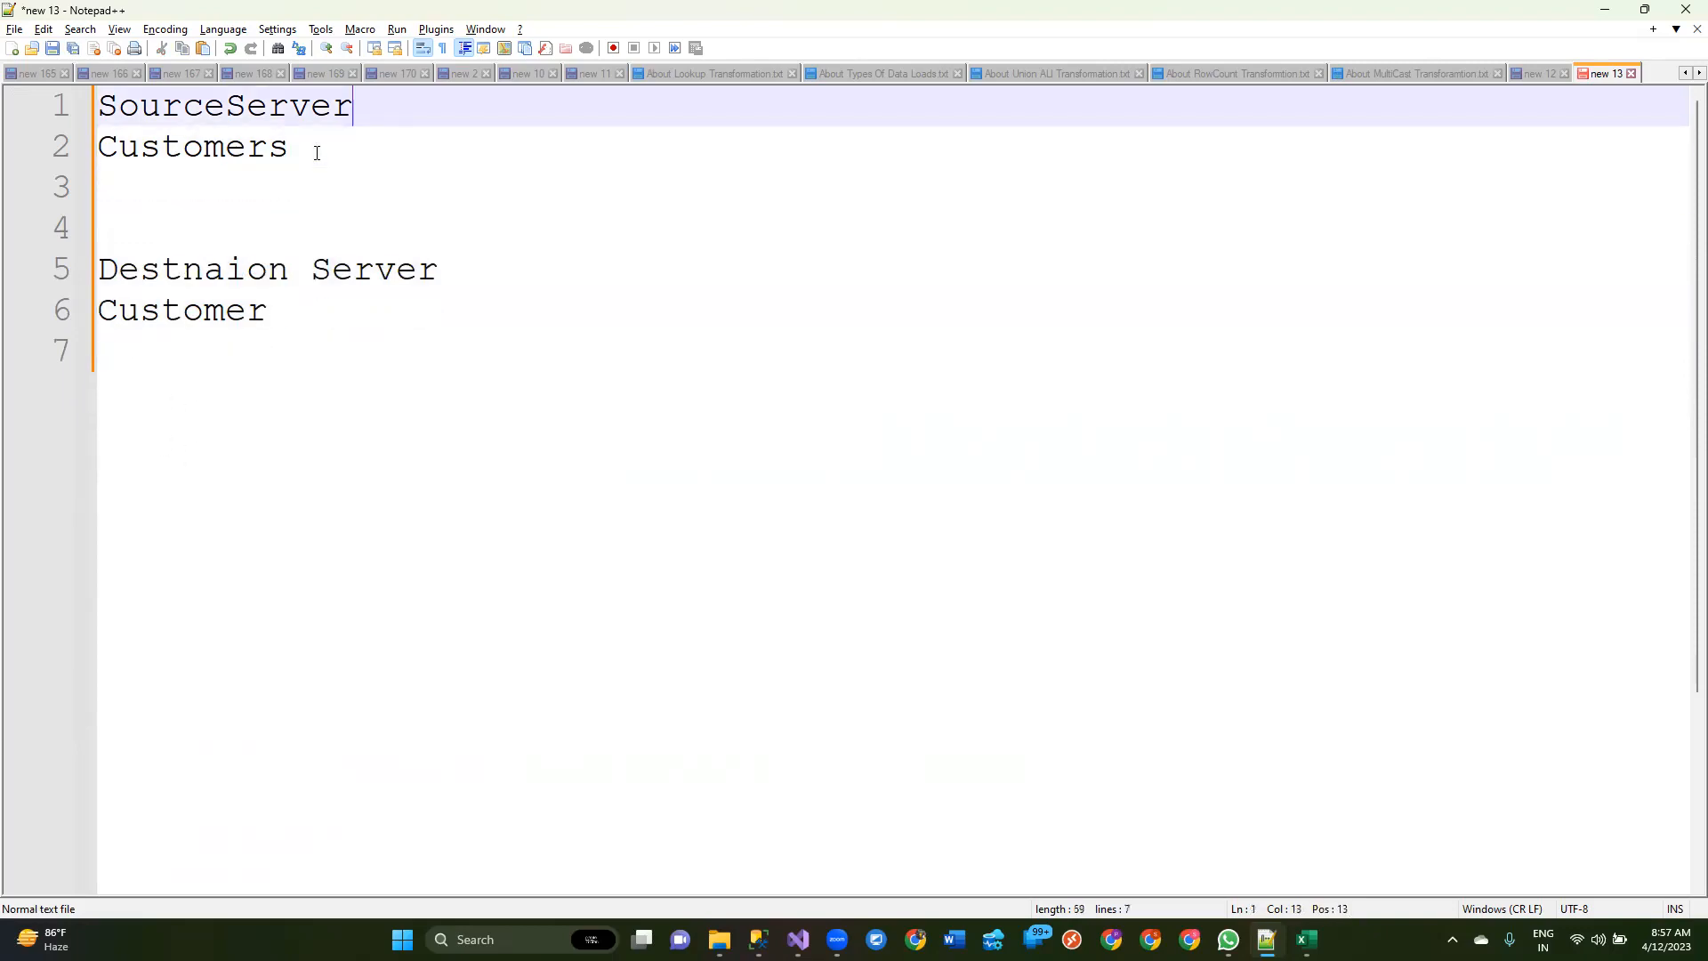
left_click_drag(9, 122, 8, 116)
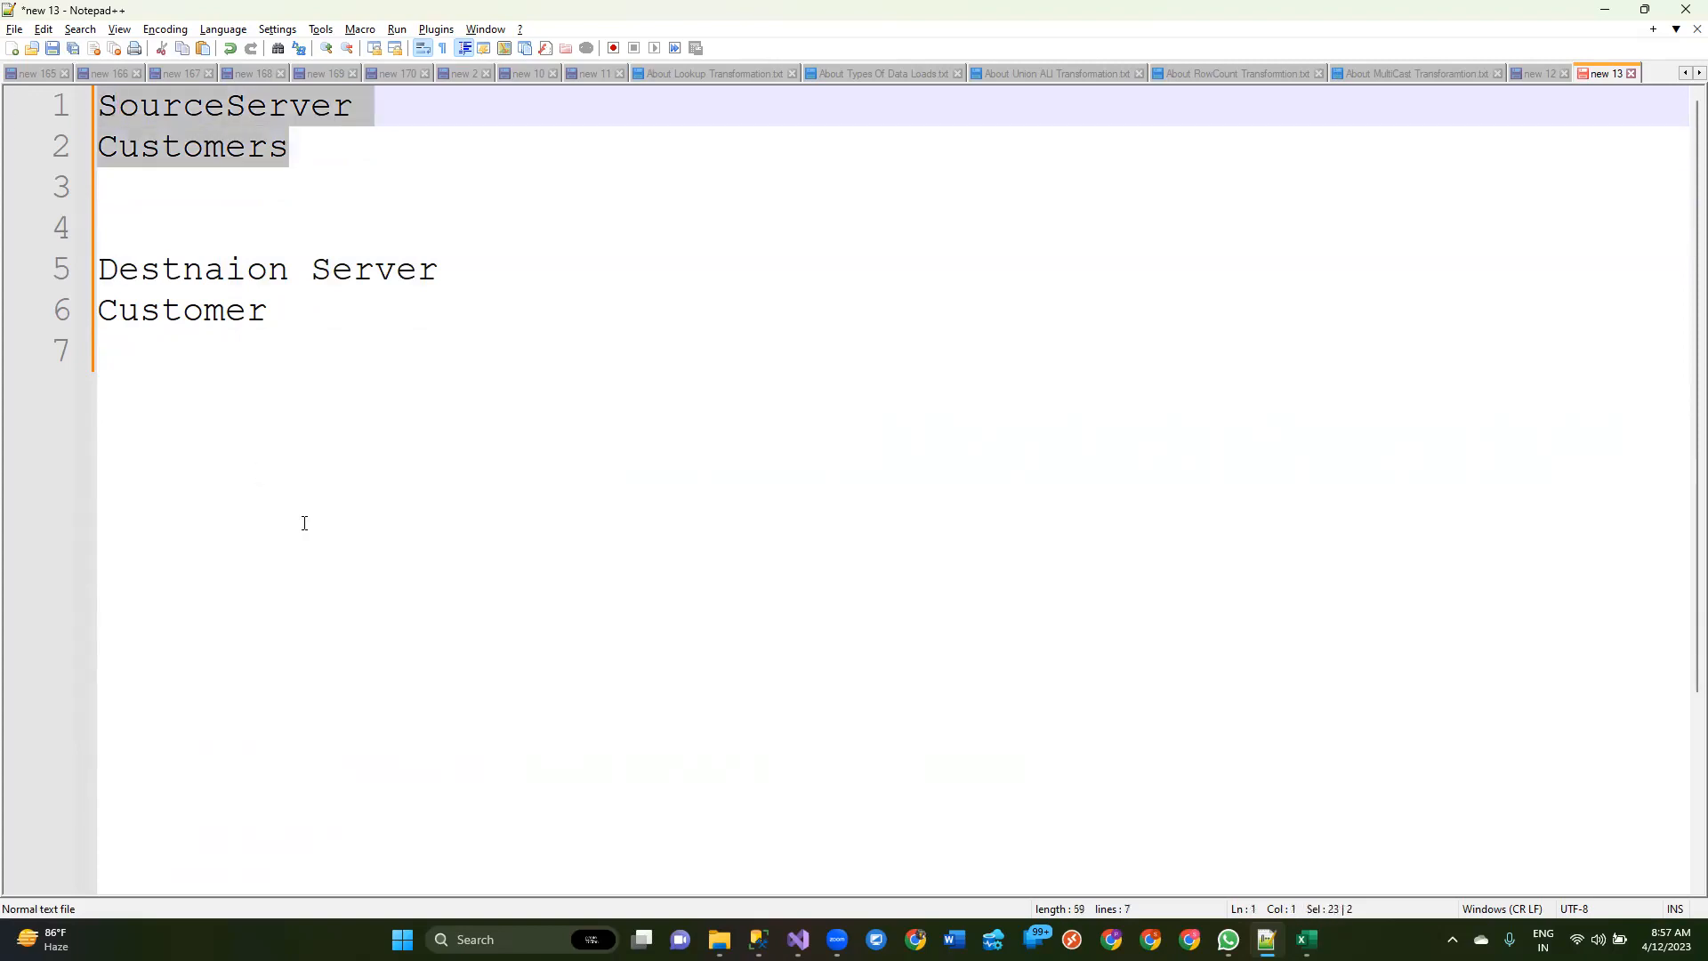
key("ctrl+a")
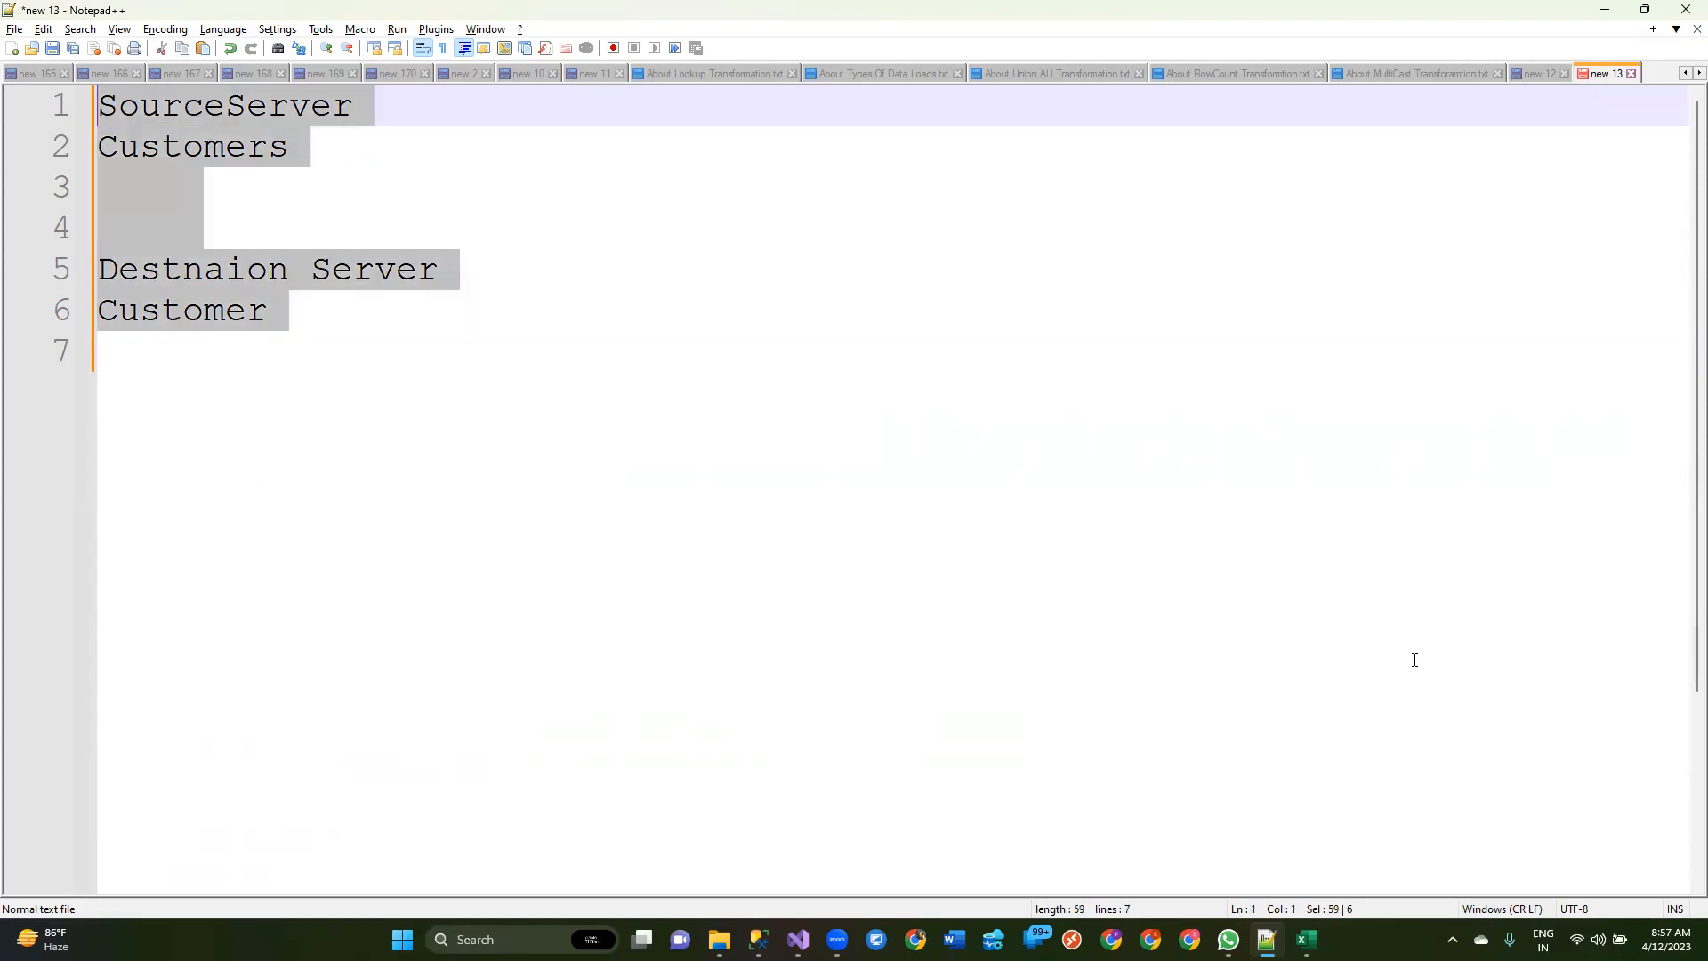
Step: Switch to SQL Server Management Studio and select the AdventureWorks2019 and SQLTest databases in turn on the MSSQL2019_NEW server
left_click(758, 939)
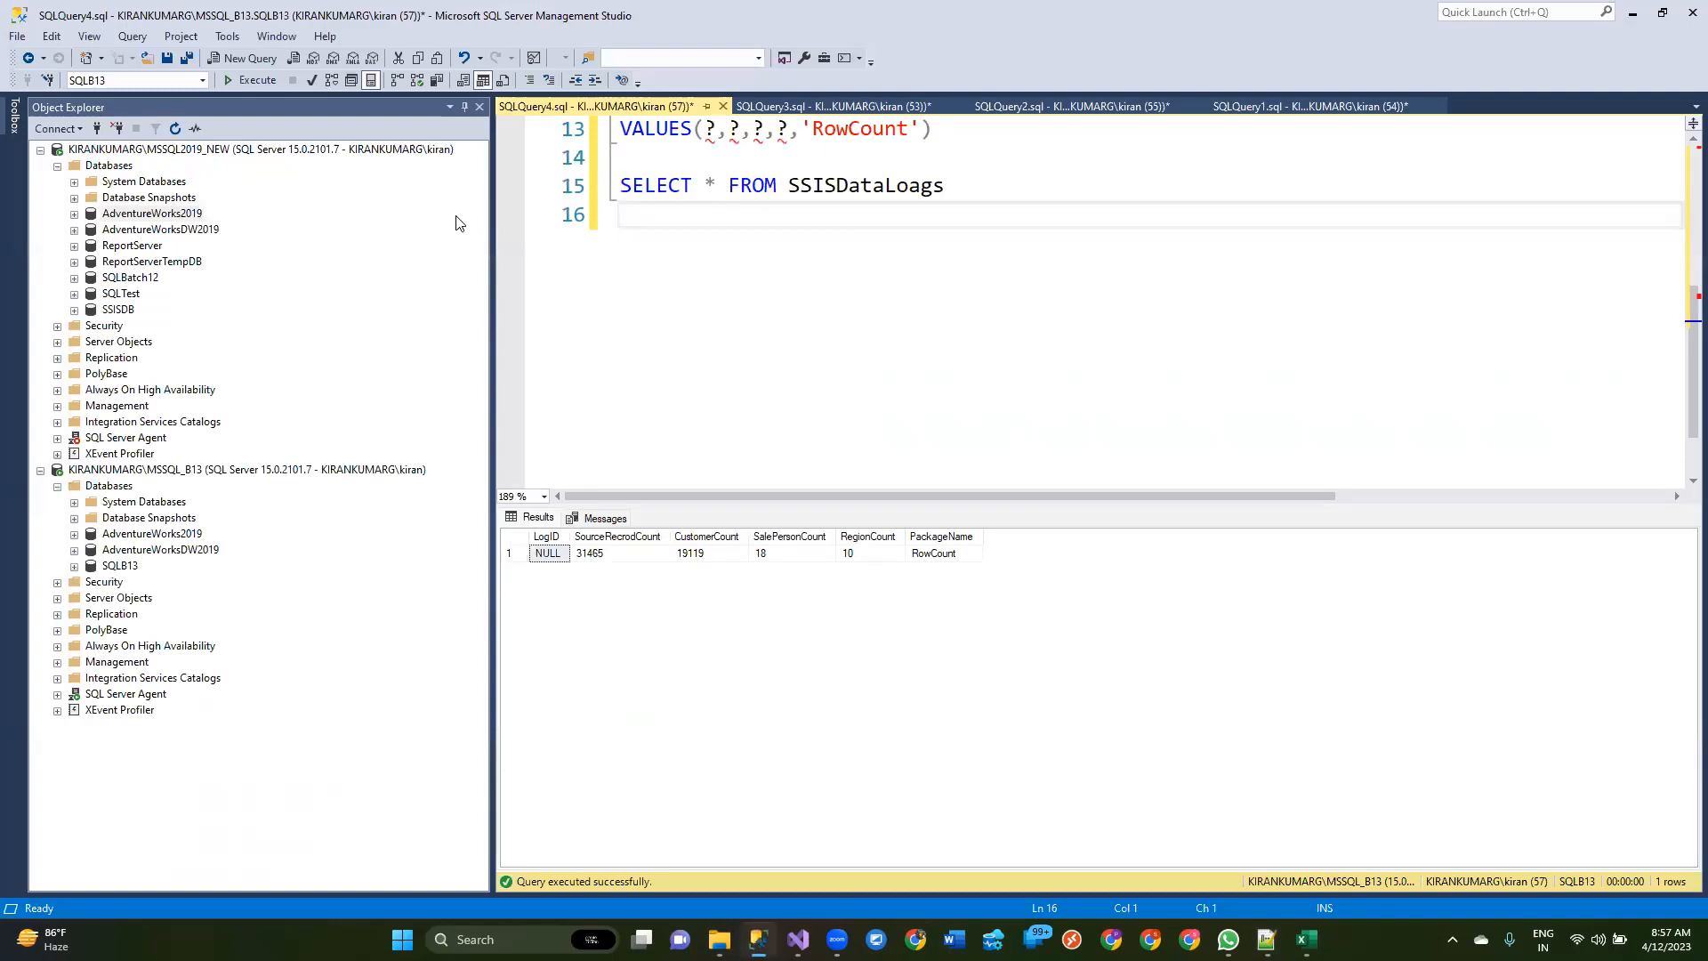
left_click(151, 215)
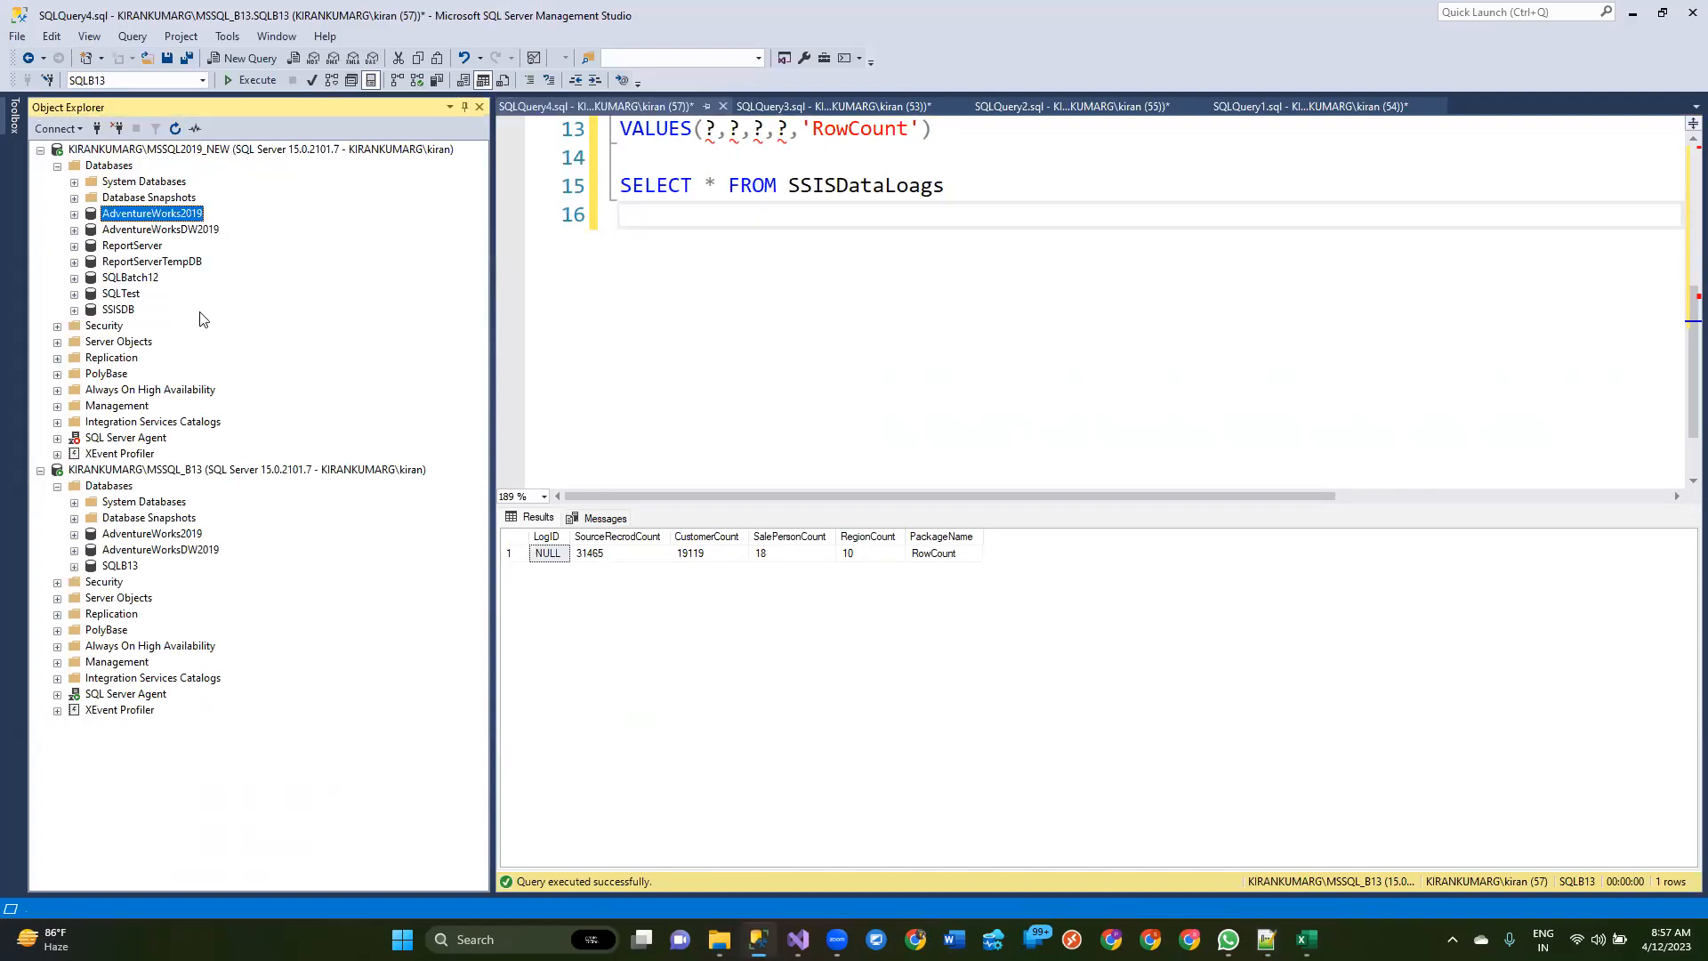
left_click(121, 294)
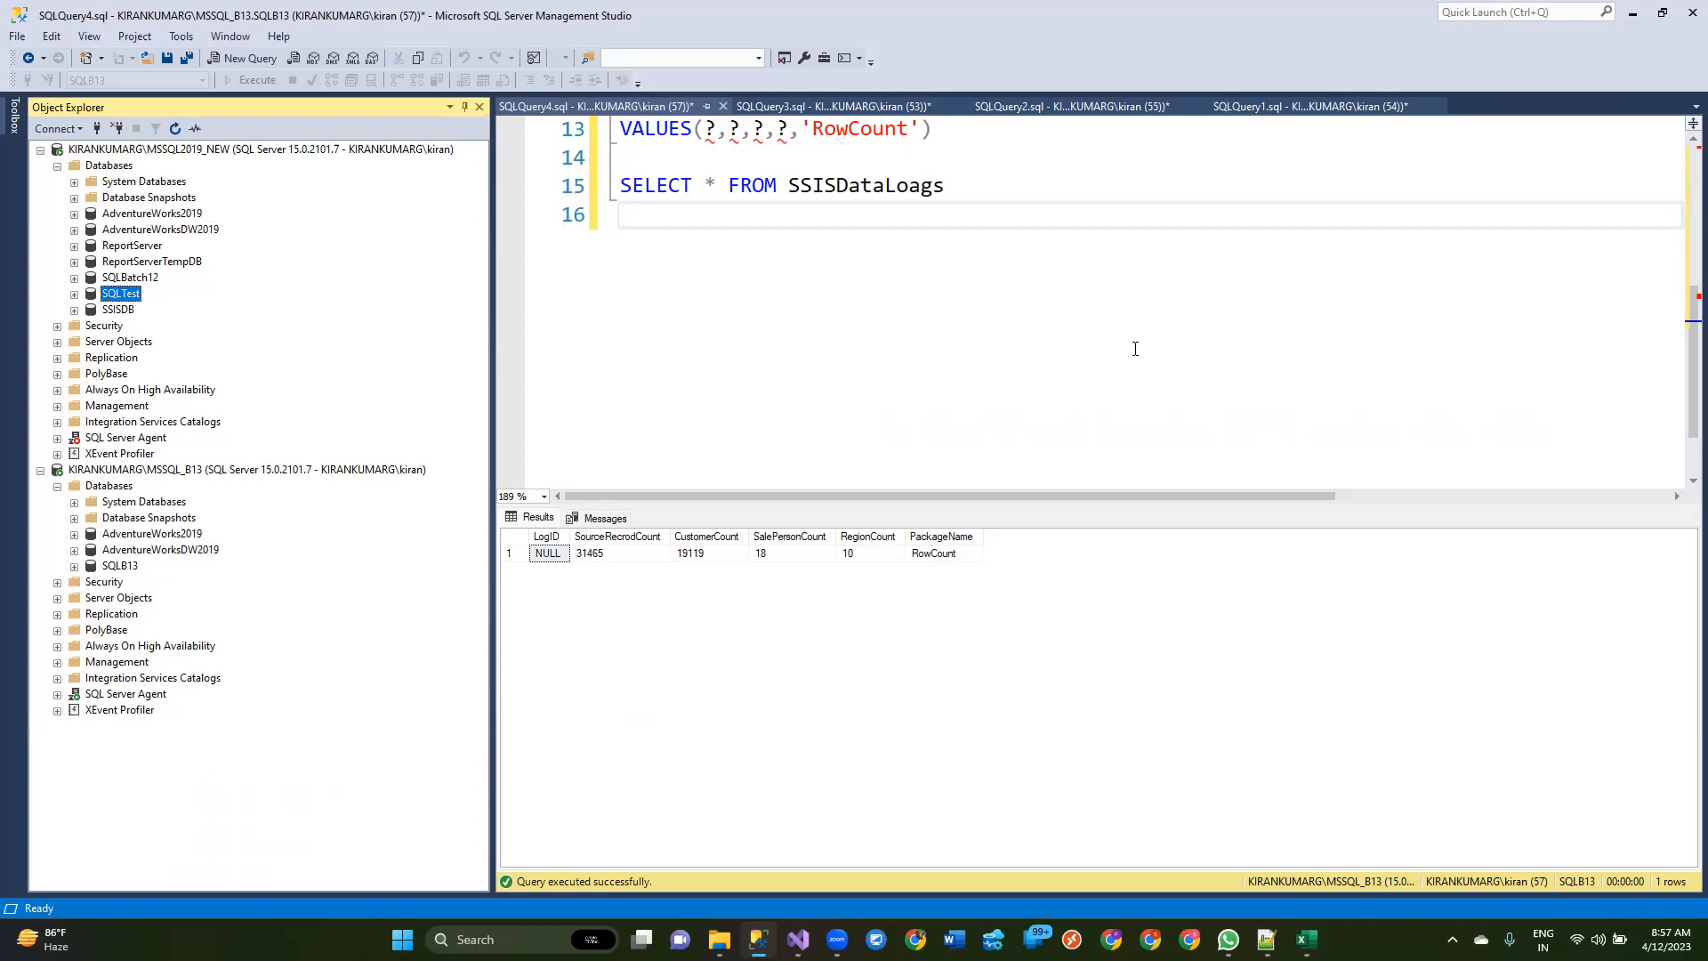
Step: In a new query on the SQLTest database, write CREATE TABLE CustomersInfo with parentheses enclosing an empty line for its columns
key("ctrl+n")
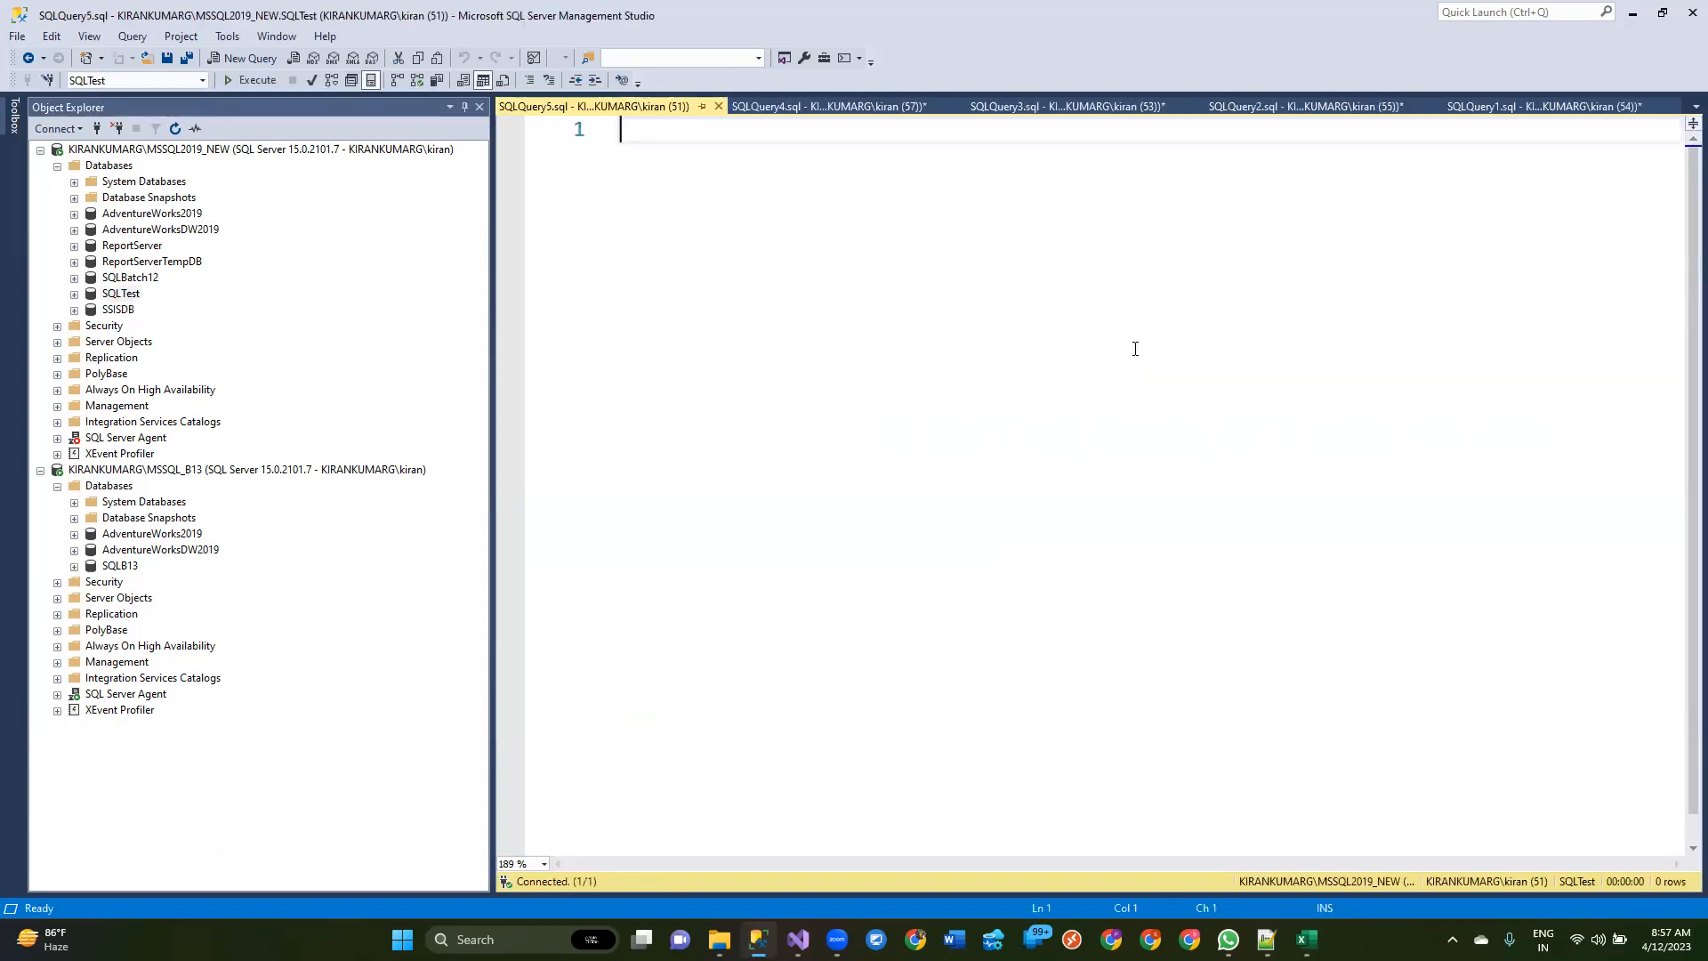
left_click(203, 152)
left_click(649, 199)
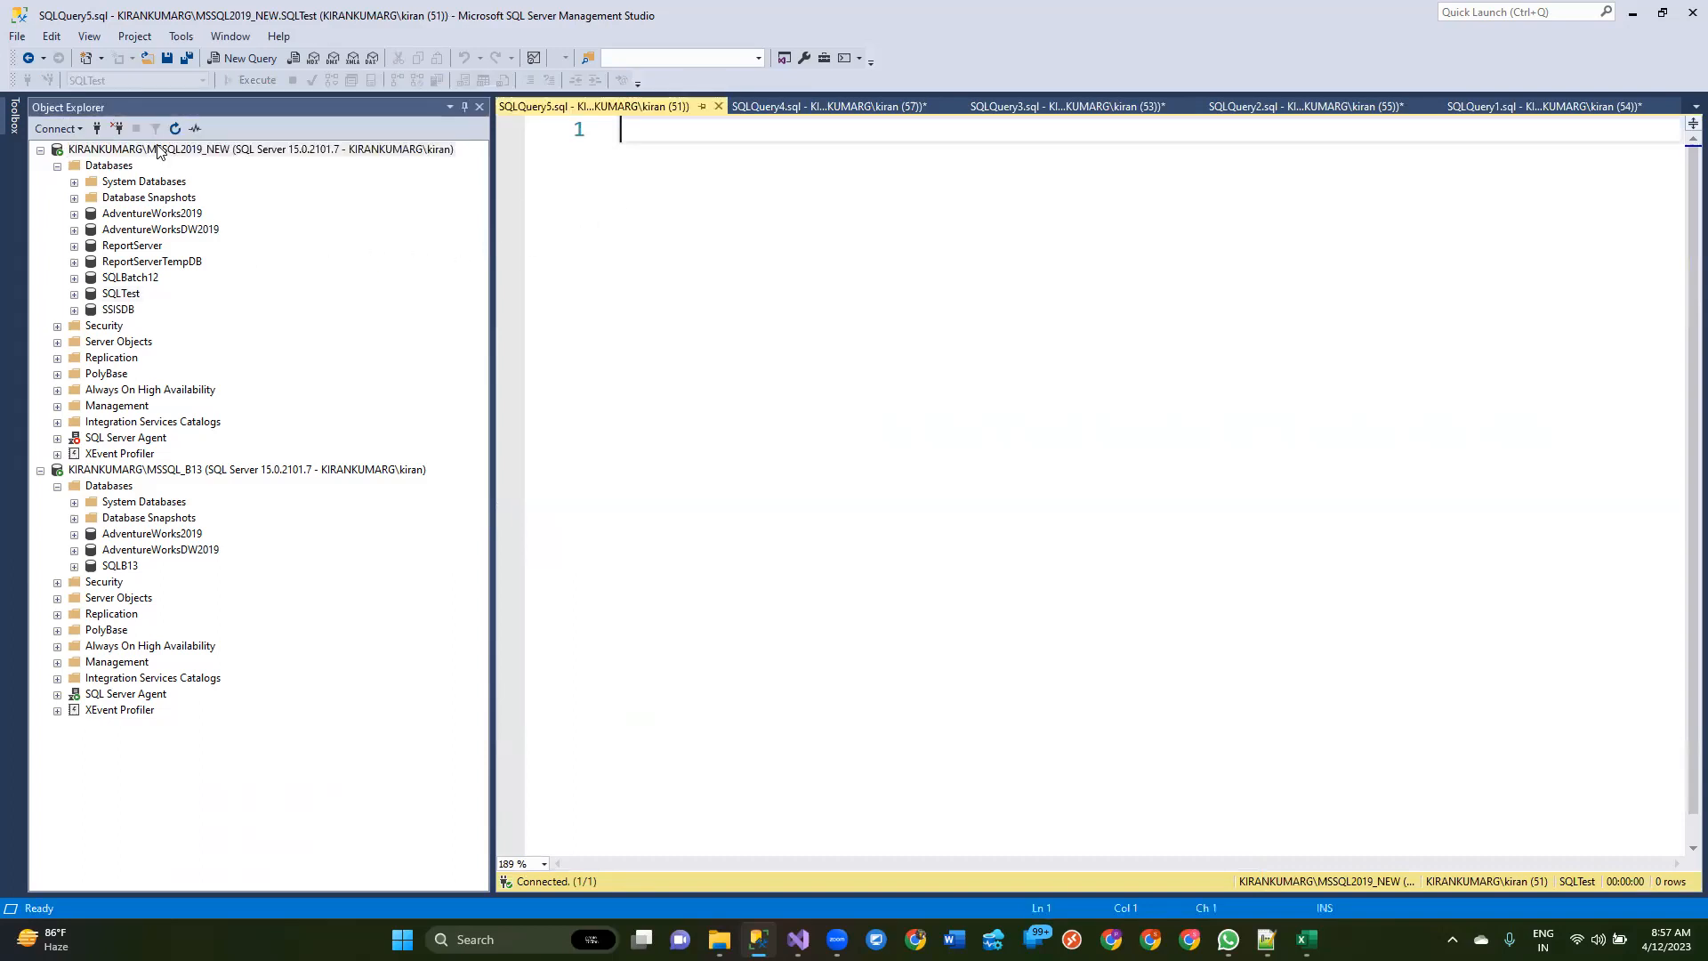
type("CREATE TABLE ")
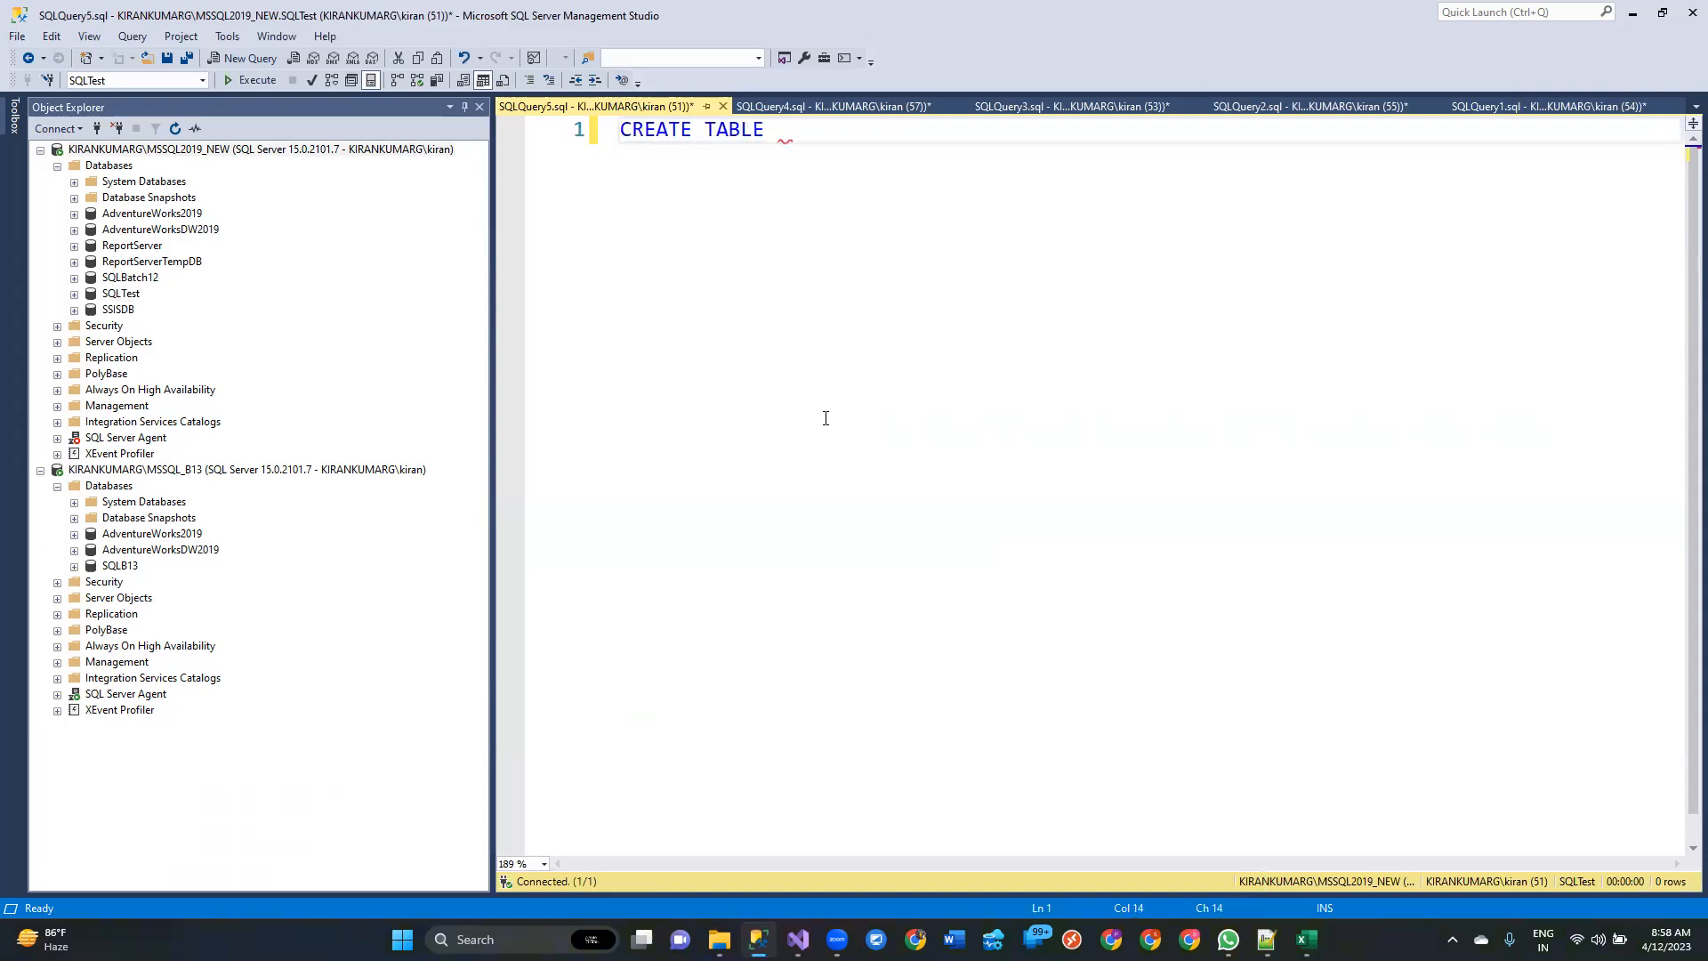
type("CustomersInfo")
key("Return")
type("()")
key("Left")
key("Return")
key("Return")
key("Up")
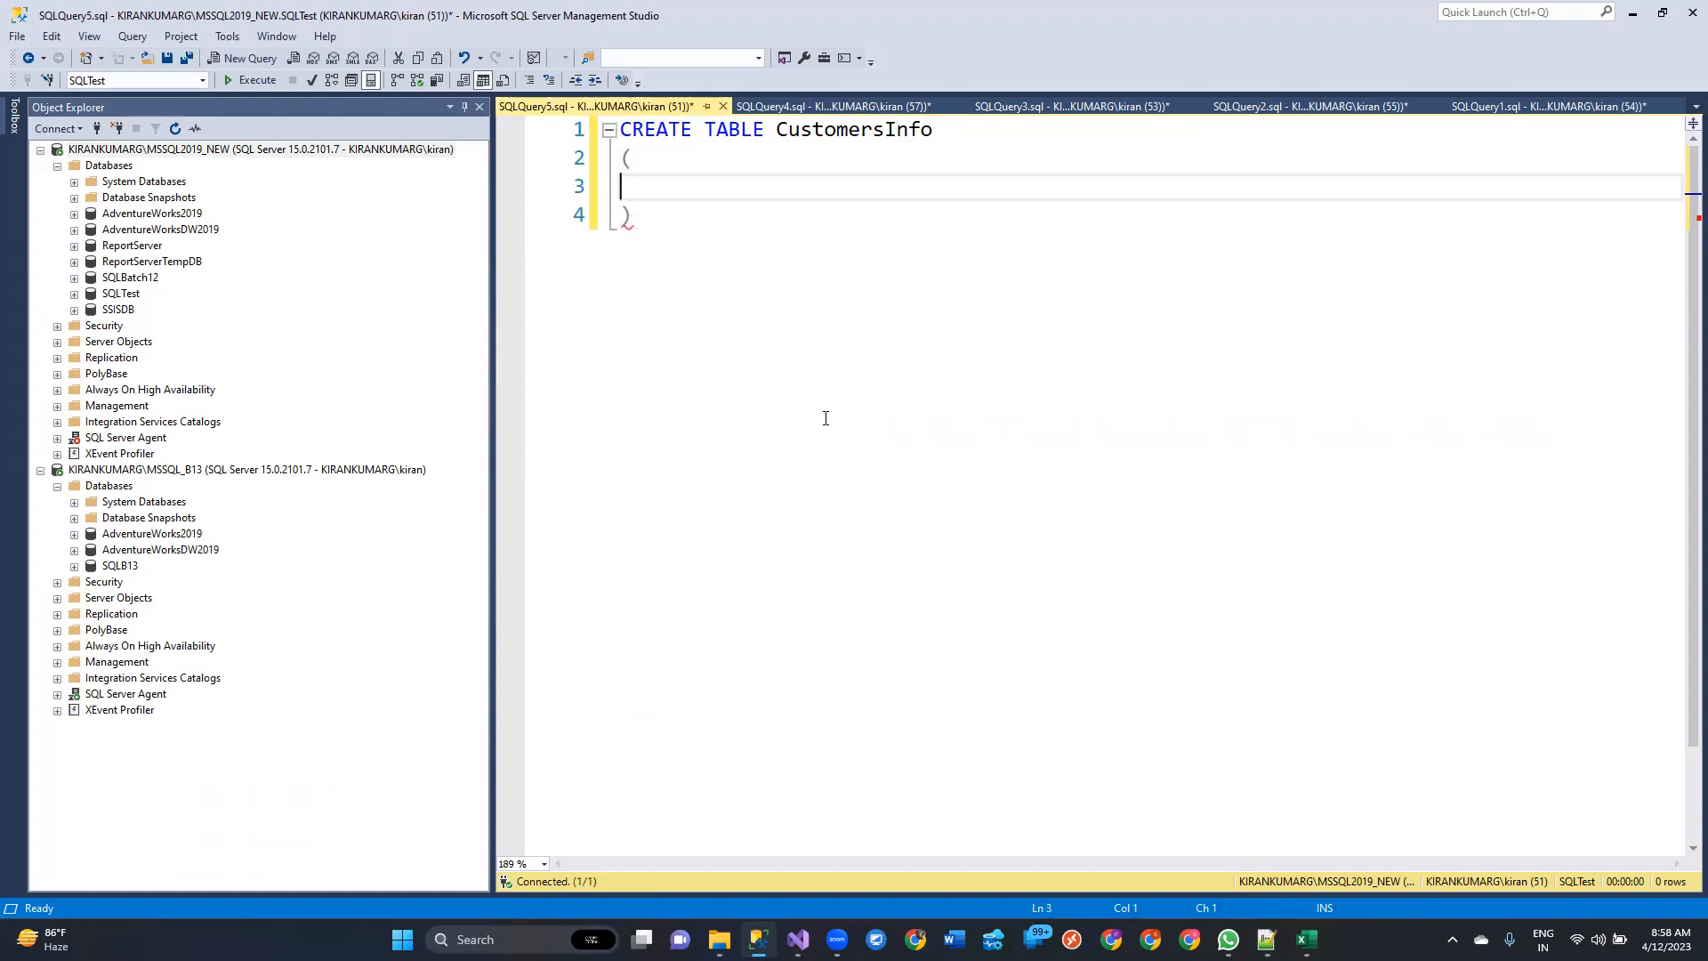
Step: Define the columns CustomerID INT and CustomerName VARCHAR(100) in the CustomersInfo table statement
type("CustomerID INT,")
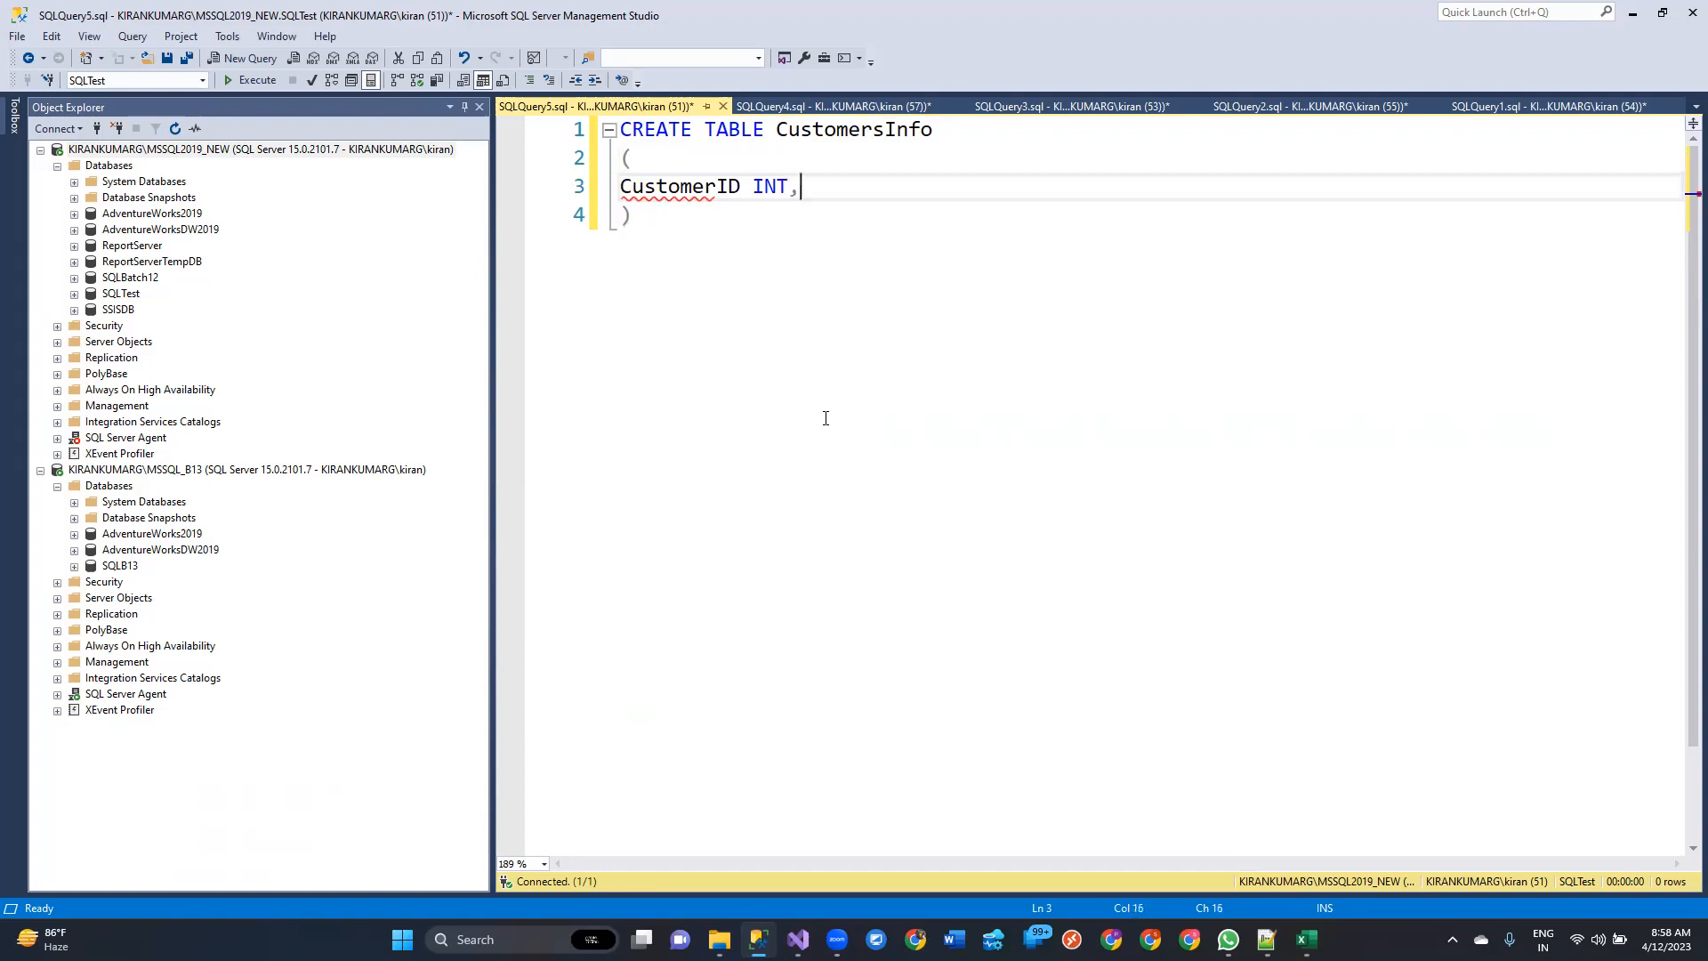
key("Return")
type("CustomerName ")
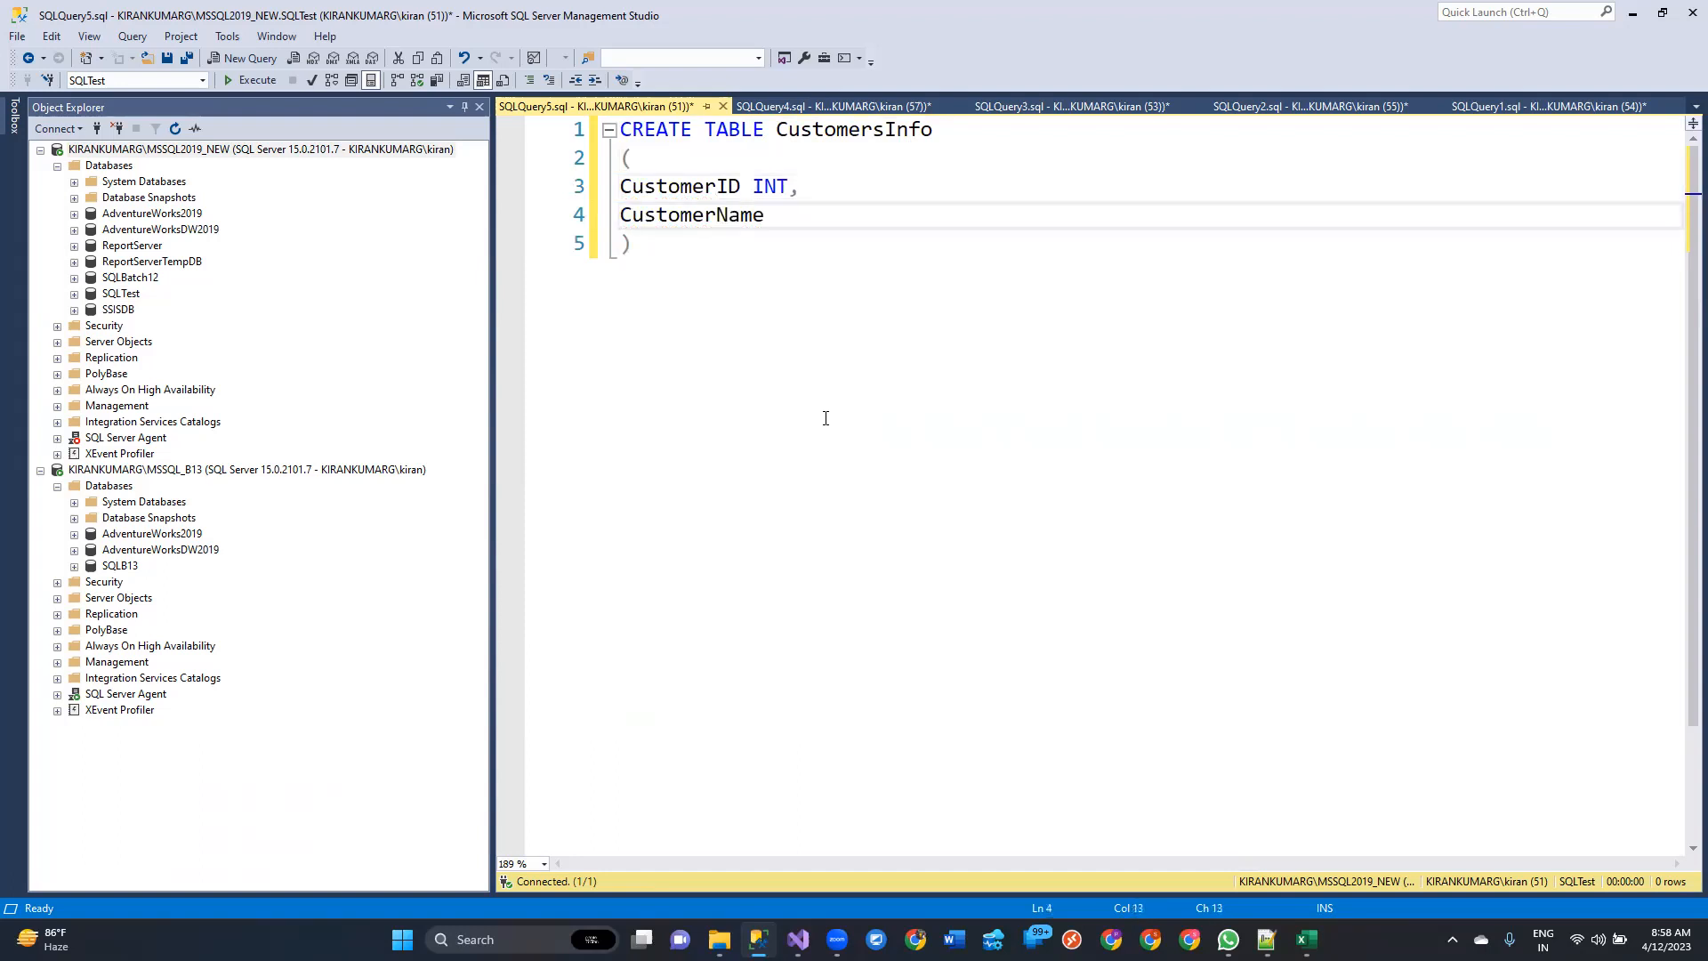
type("VARCHAR(100),")
key("Return")
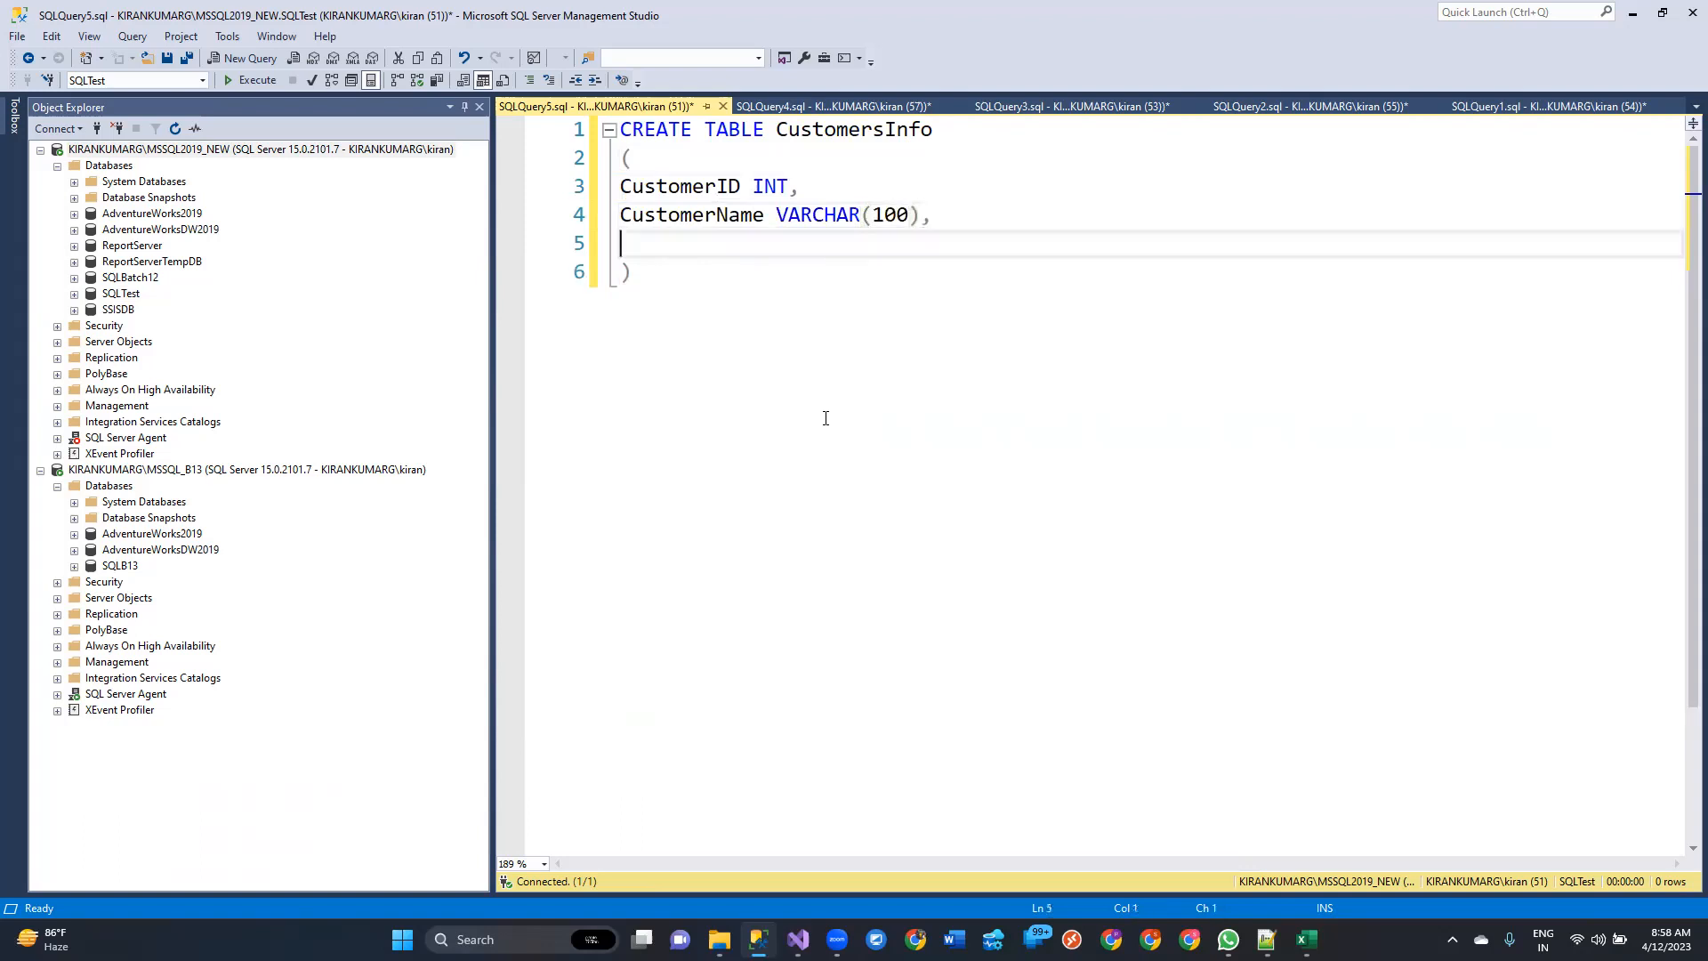
Step: Define a CustAddress column of type NVARCHAR(1000) below CustomerName
type("CustAddress VARCHAR")
key("ctrl+Left")
type("N")
key("End")
type("(1000)")
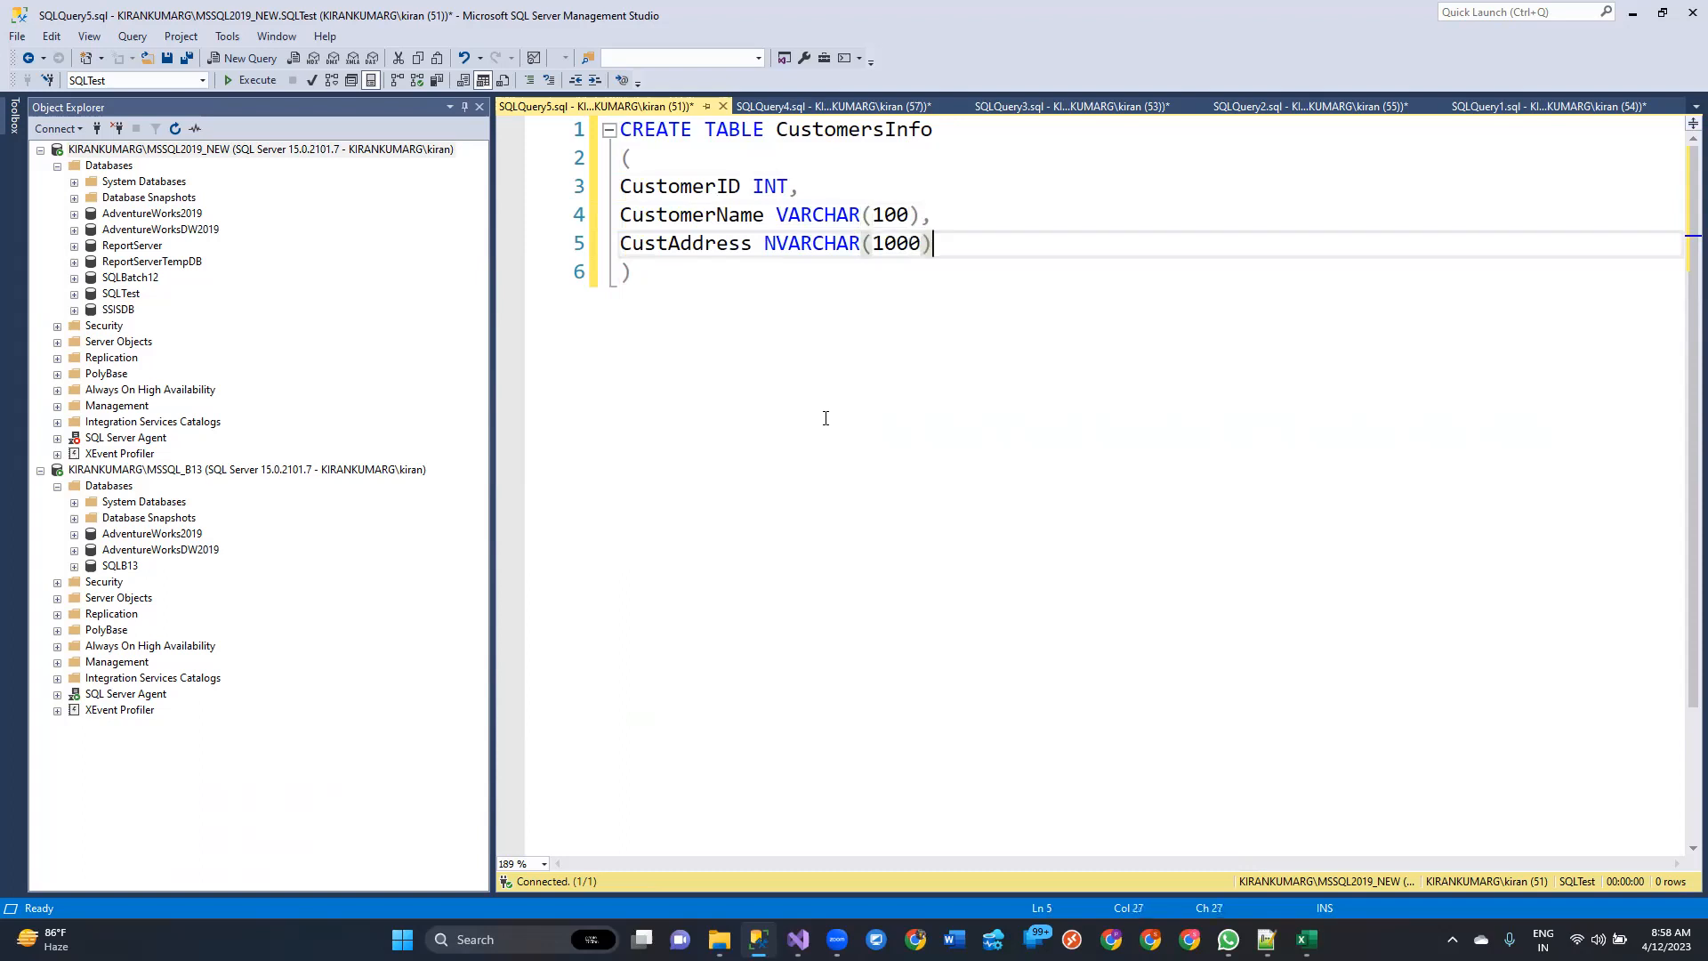
Step: Add a CustPhone BIGINT column and execute the statement to create CustomersInfo in SQLTest
type(",")
key("Return")
type("CustPhone")
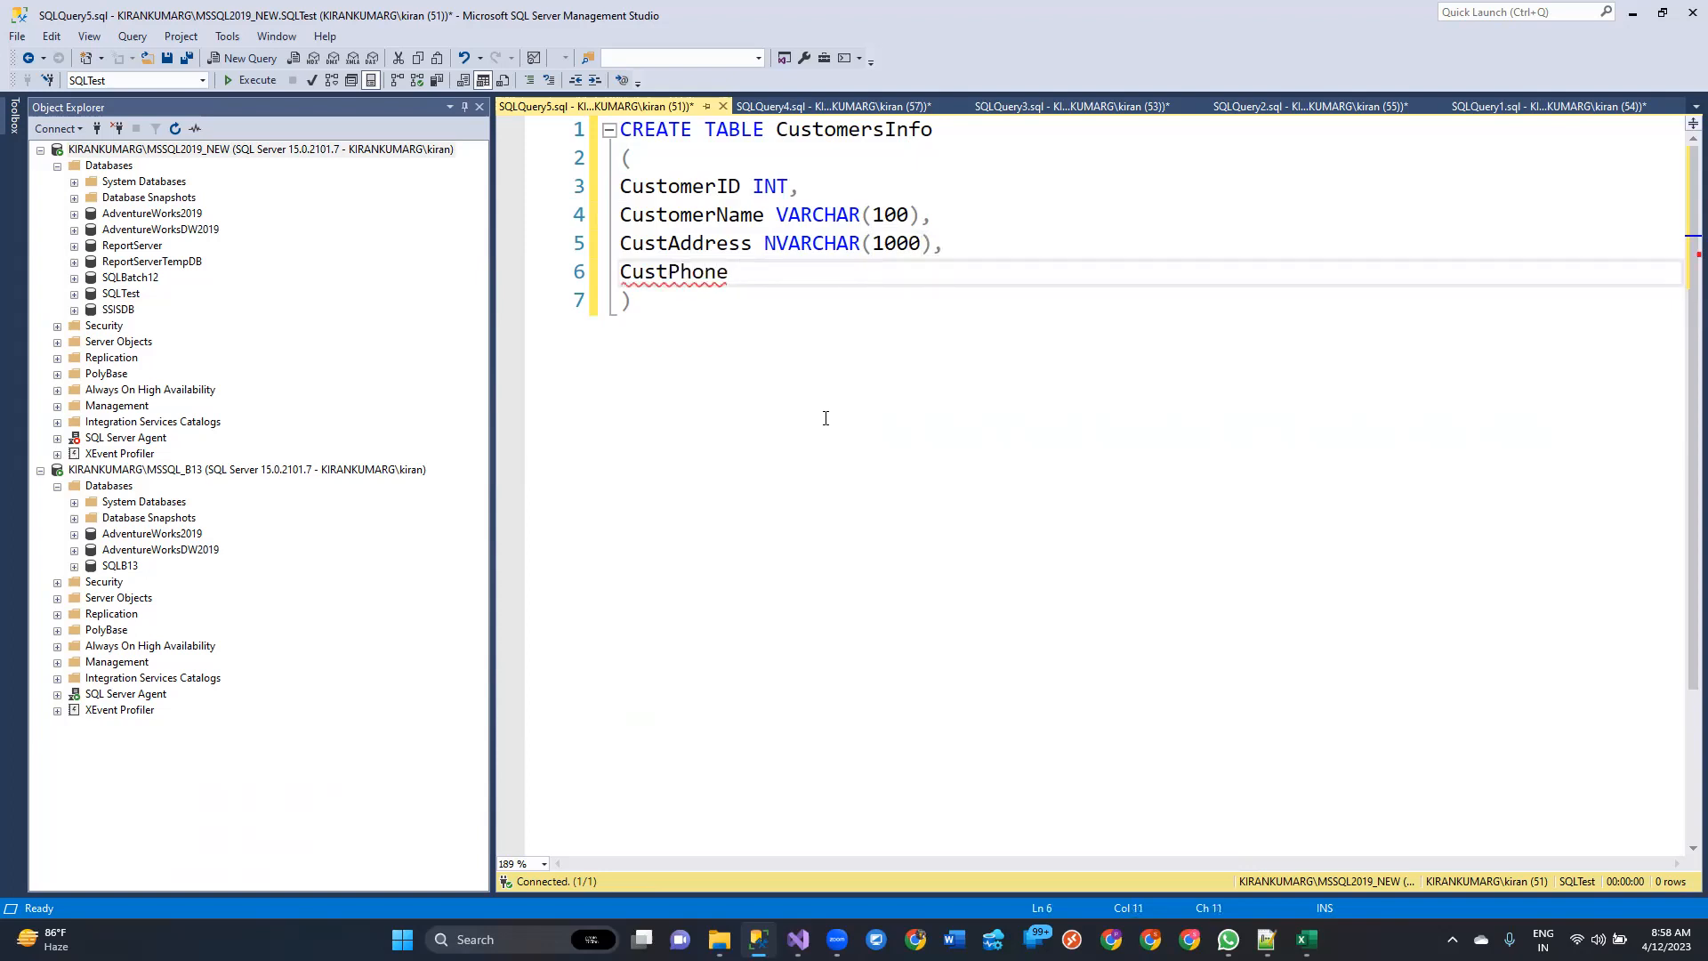
type(" BIGINT")
left_click(836, 424)
key("F5")
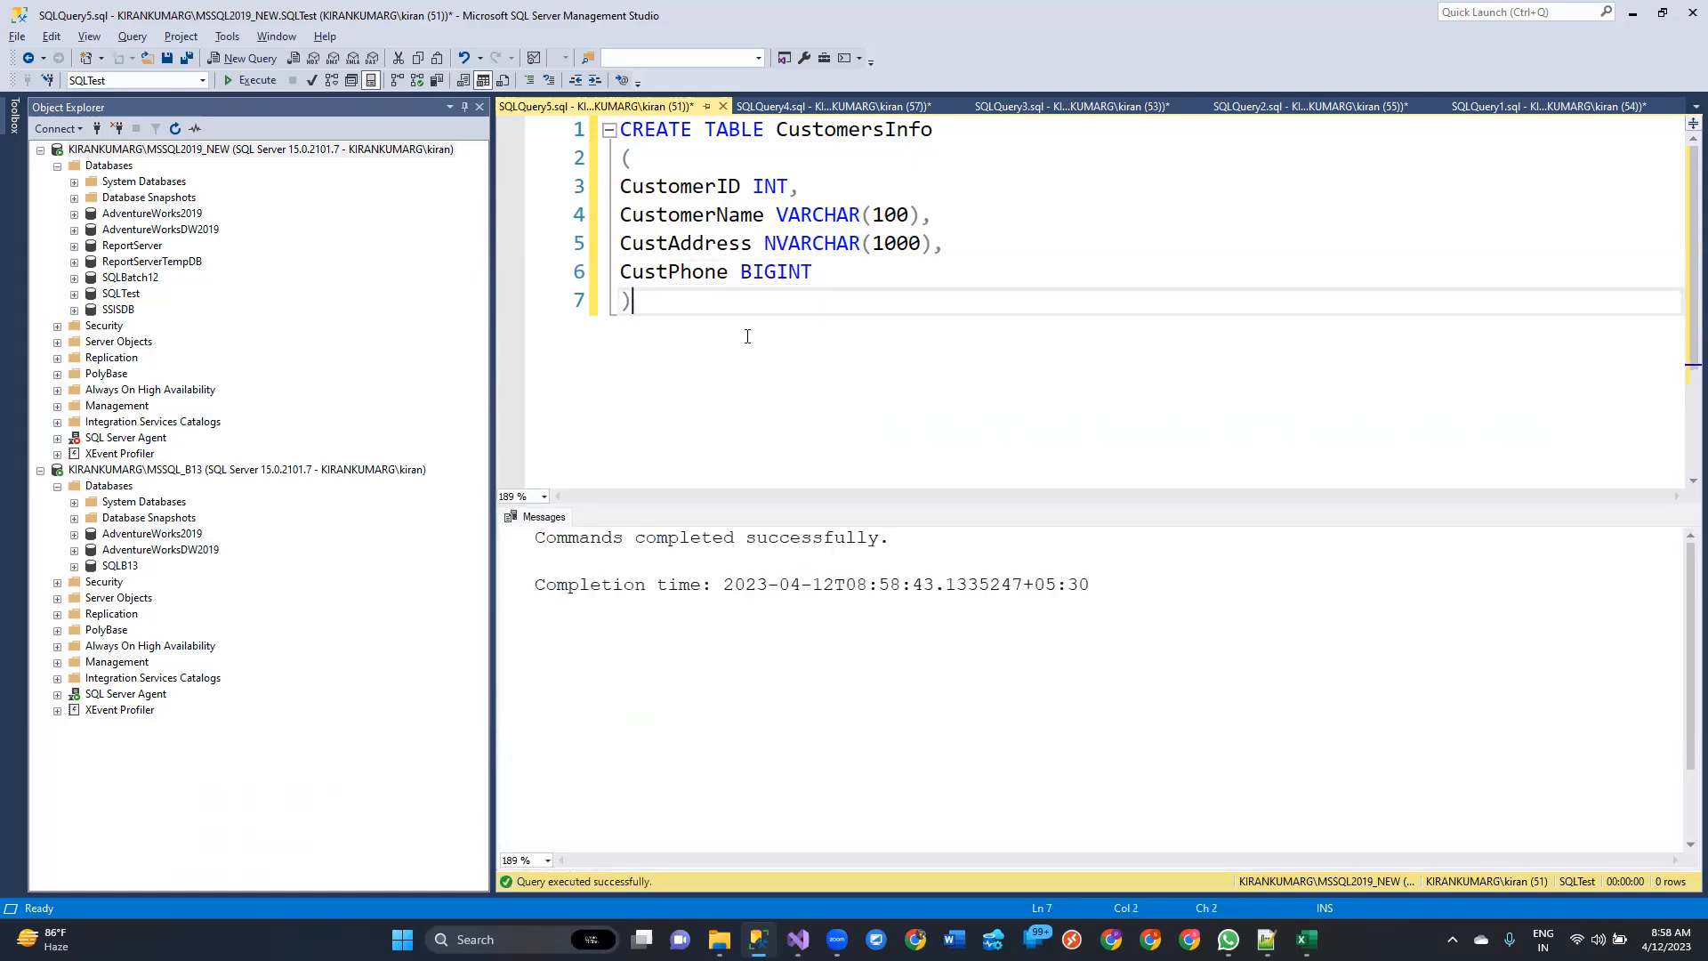
Step: Copy the whole CREATE TABLE CustomersInfo statement into a new query on the SQLB13 database of the MSSQL_B13 server
key("ctrl+a")
key("ctrl+c")
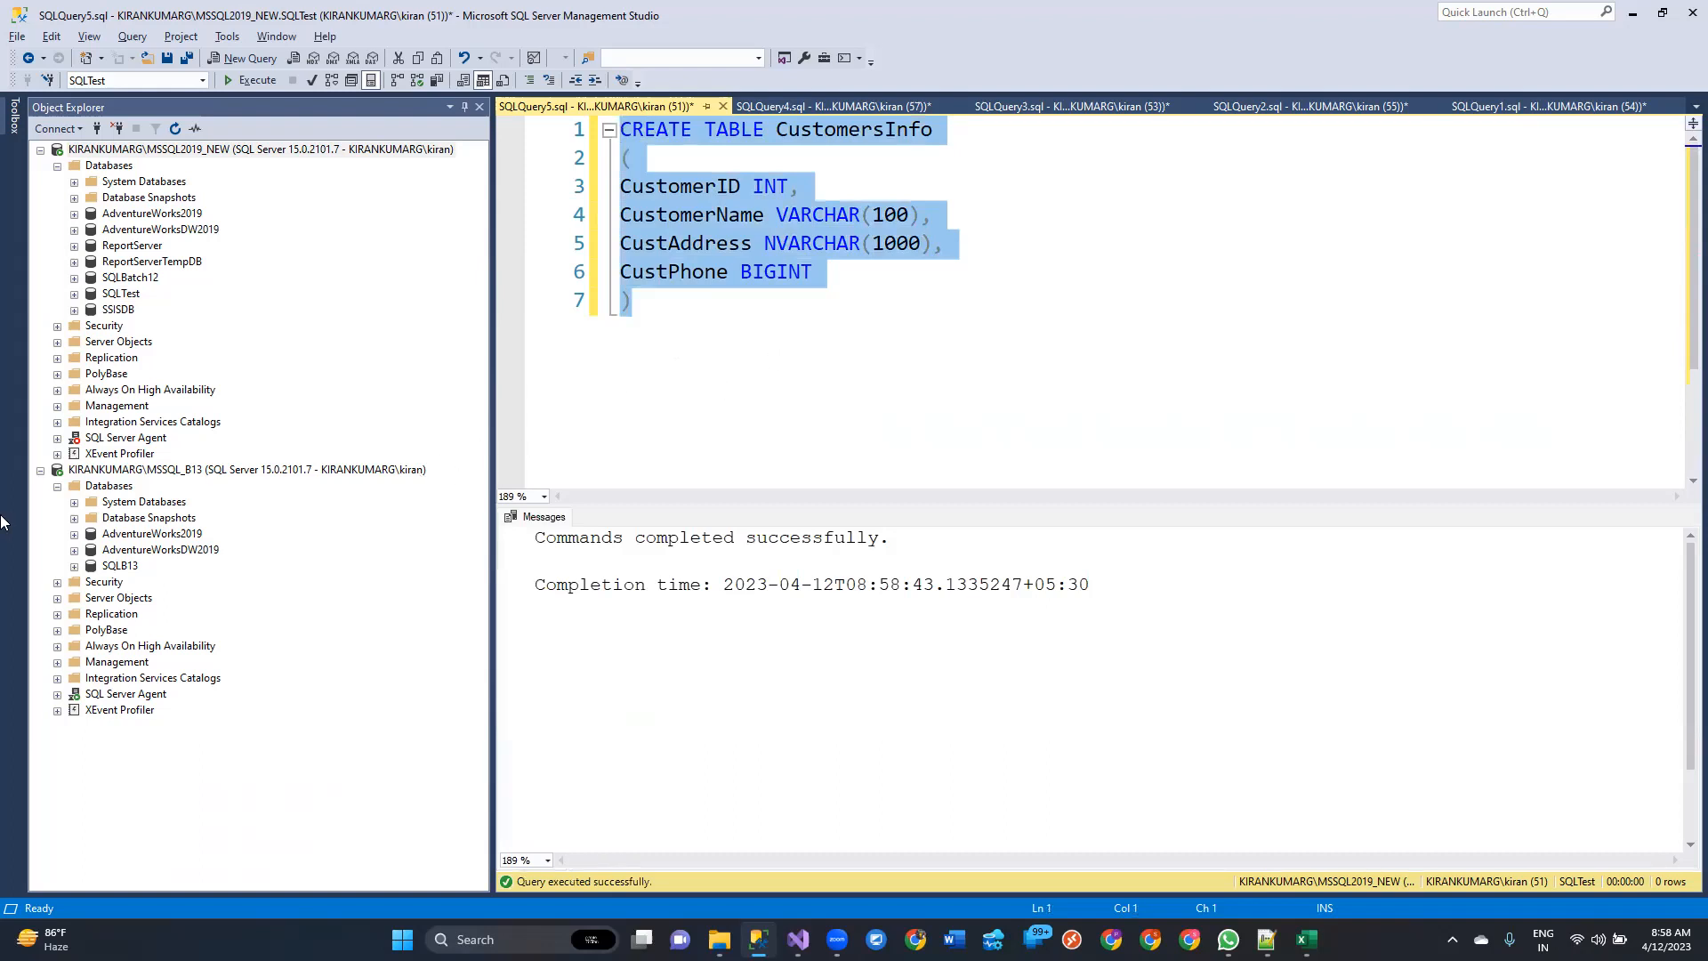
left_click(121, 566)
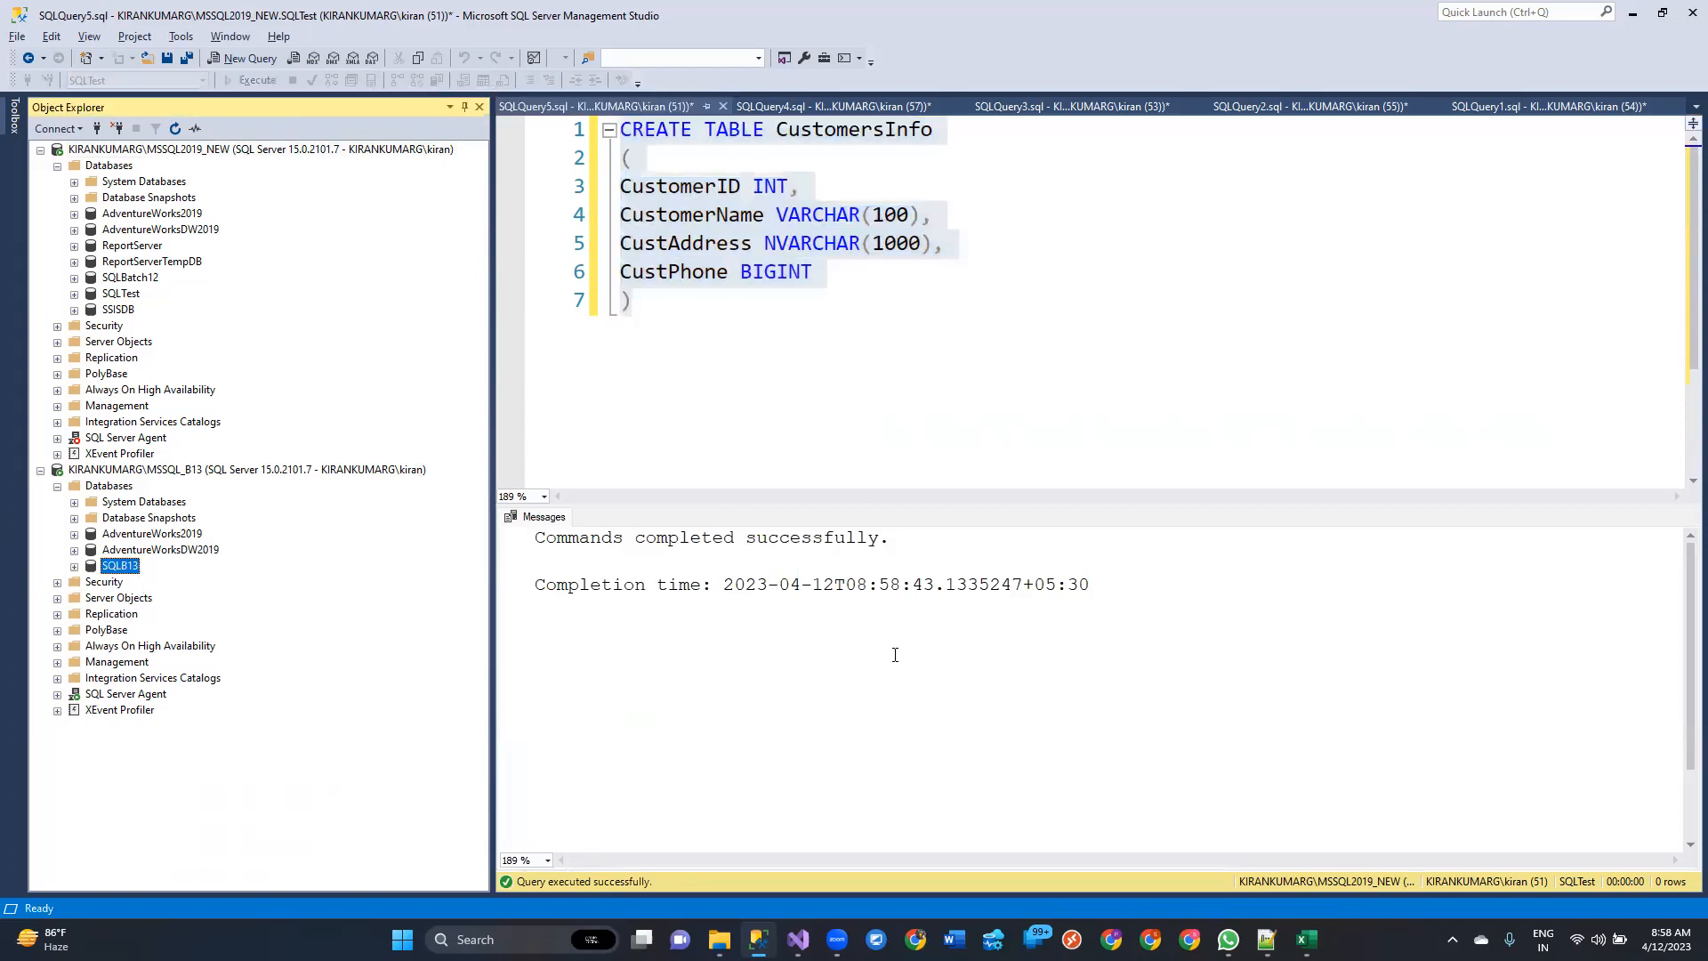
left_click(619, 382)
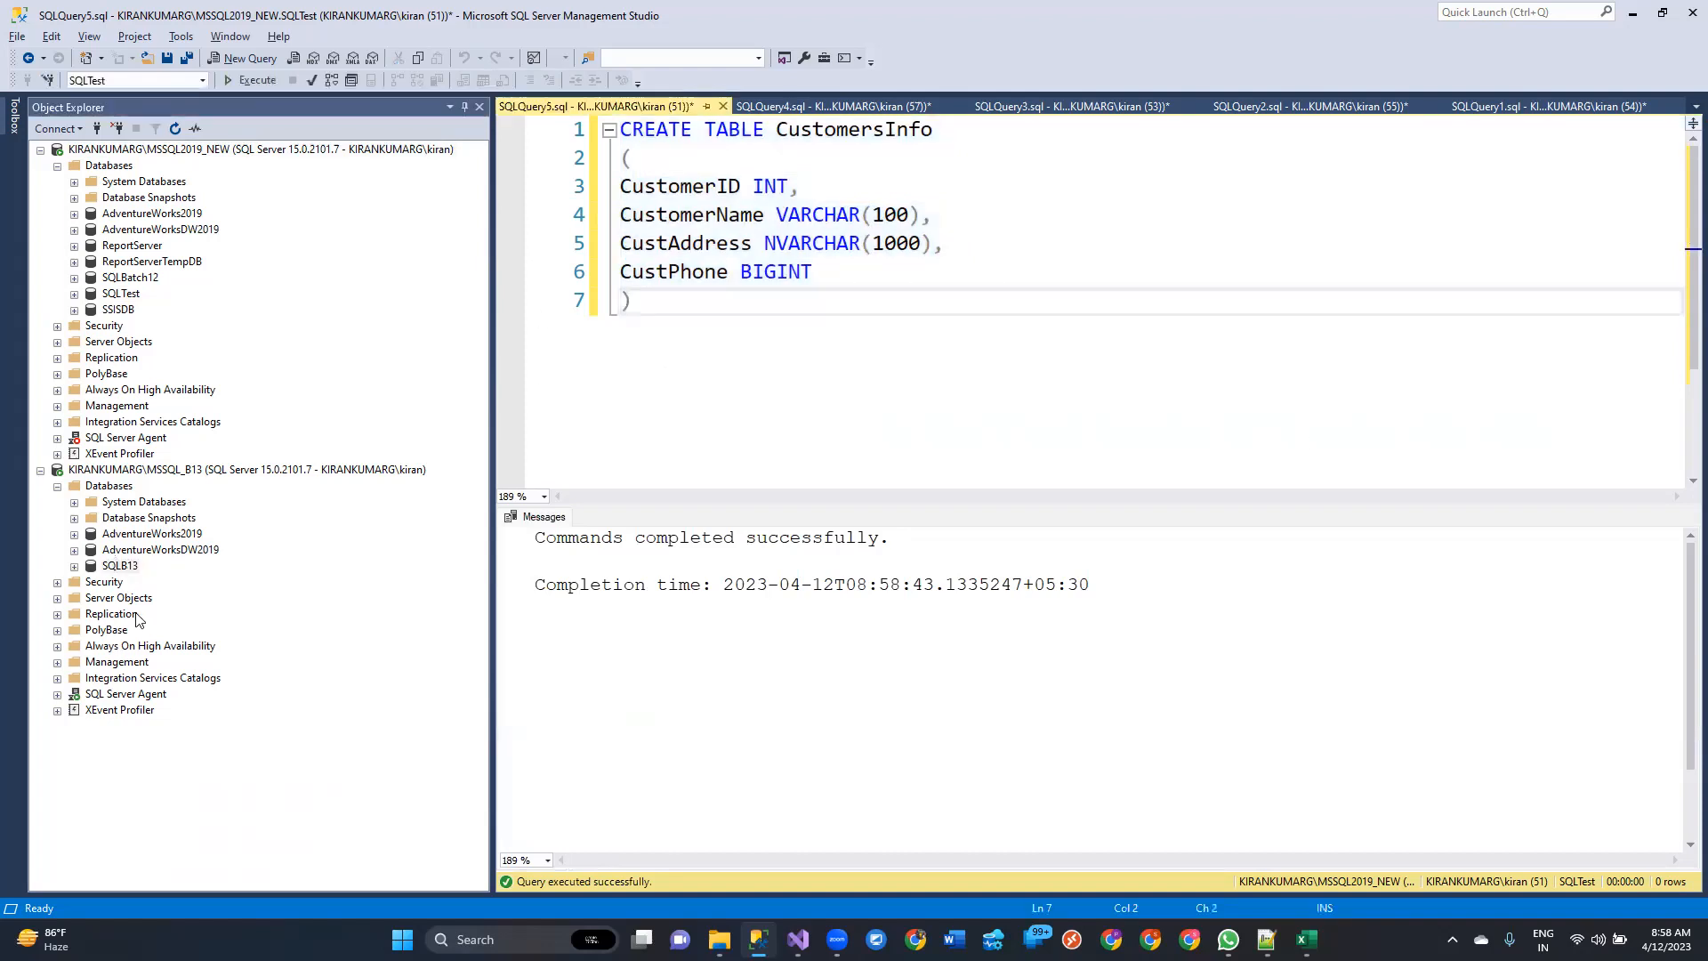
left_click(412, 671)
key("ctrl+n")
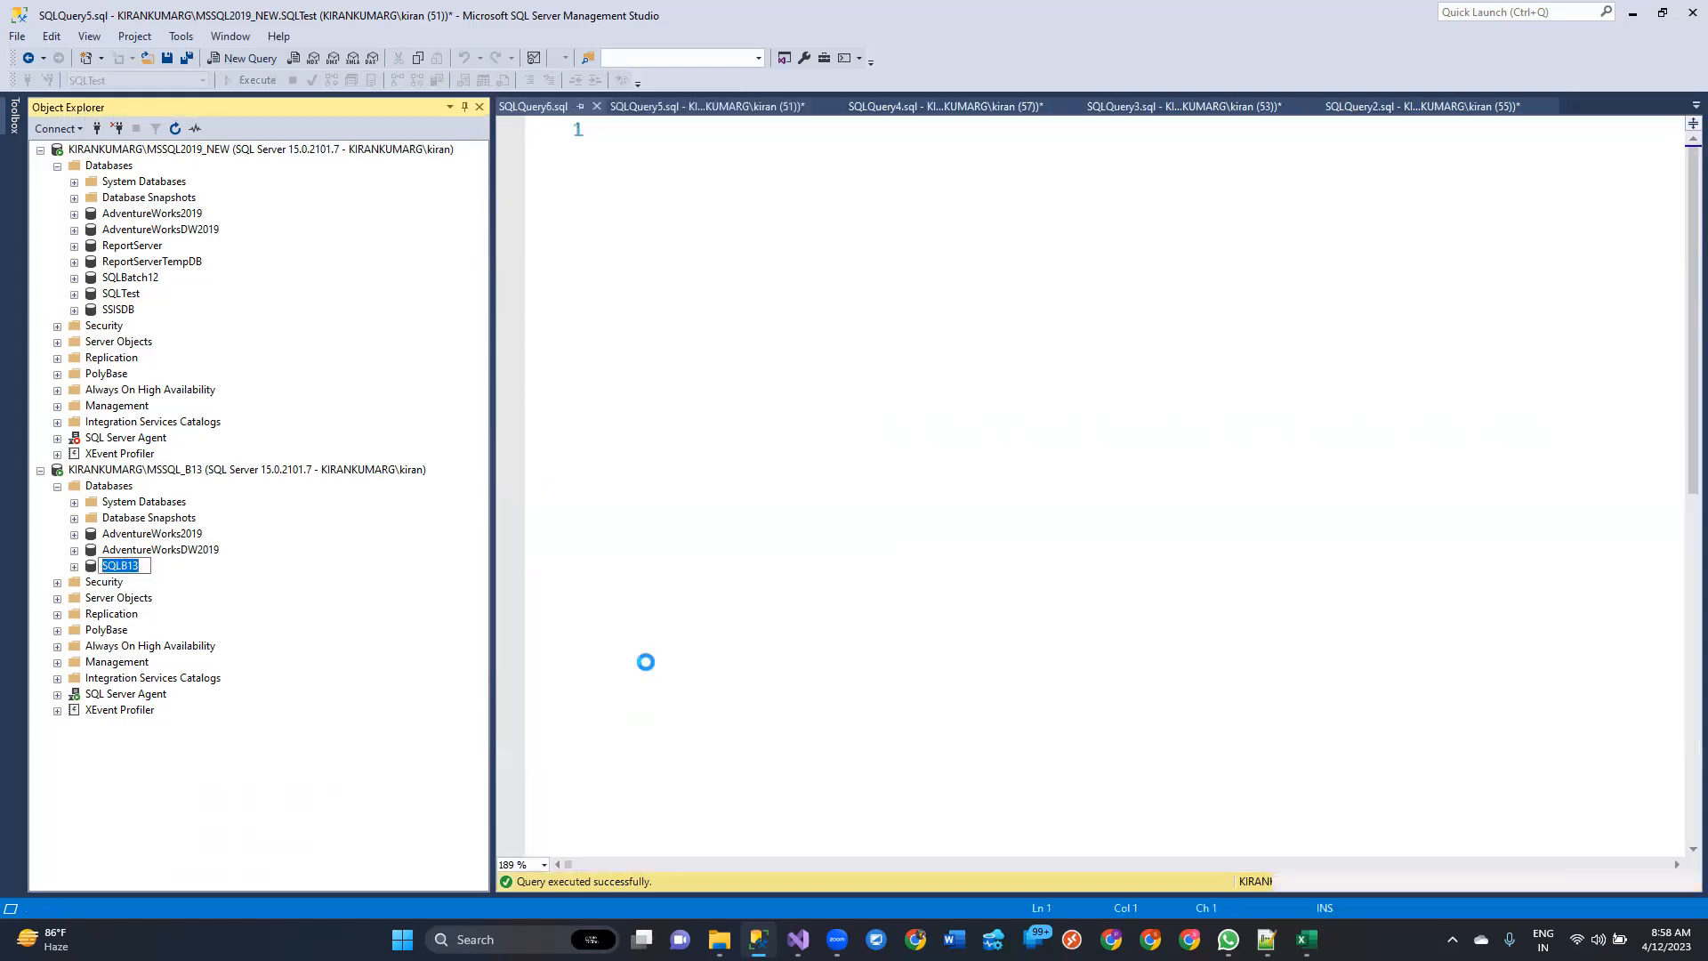
key("ctrl+v")
Step: Add an InsertDateTime DATETIME column after CustPhone in the SQLB13 version of the statement
left_click(932, 280)
type(",")
key("Return")
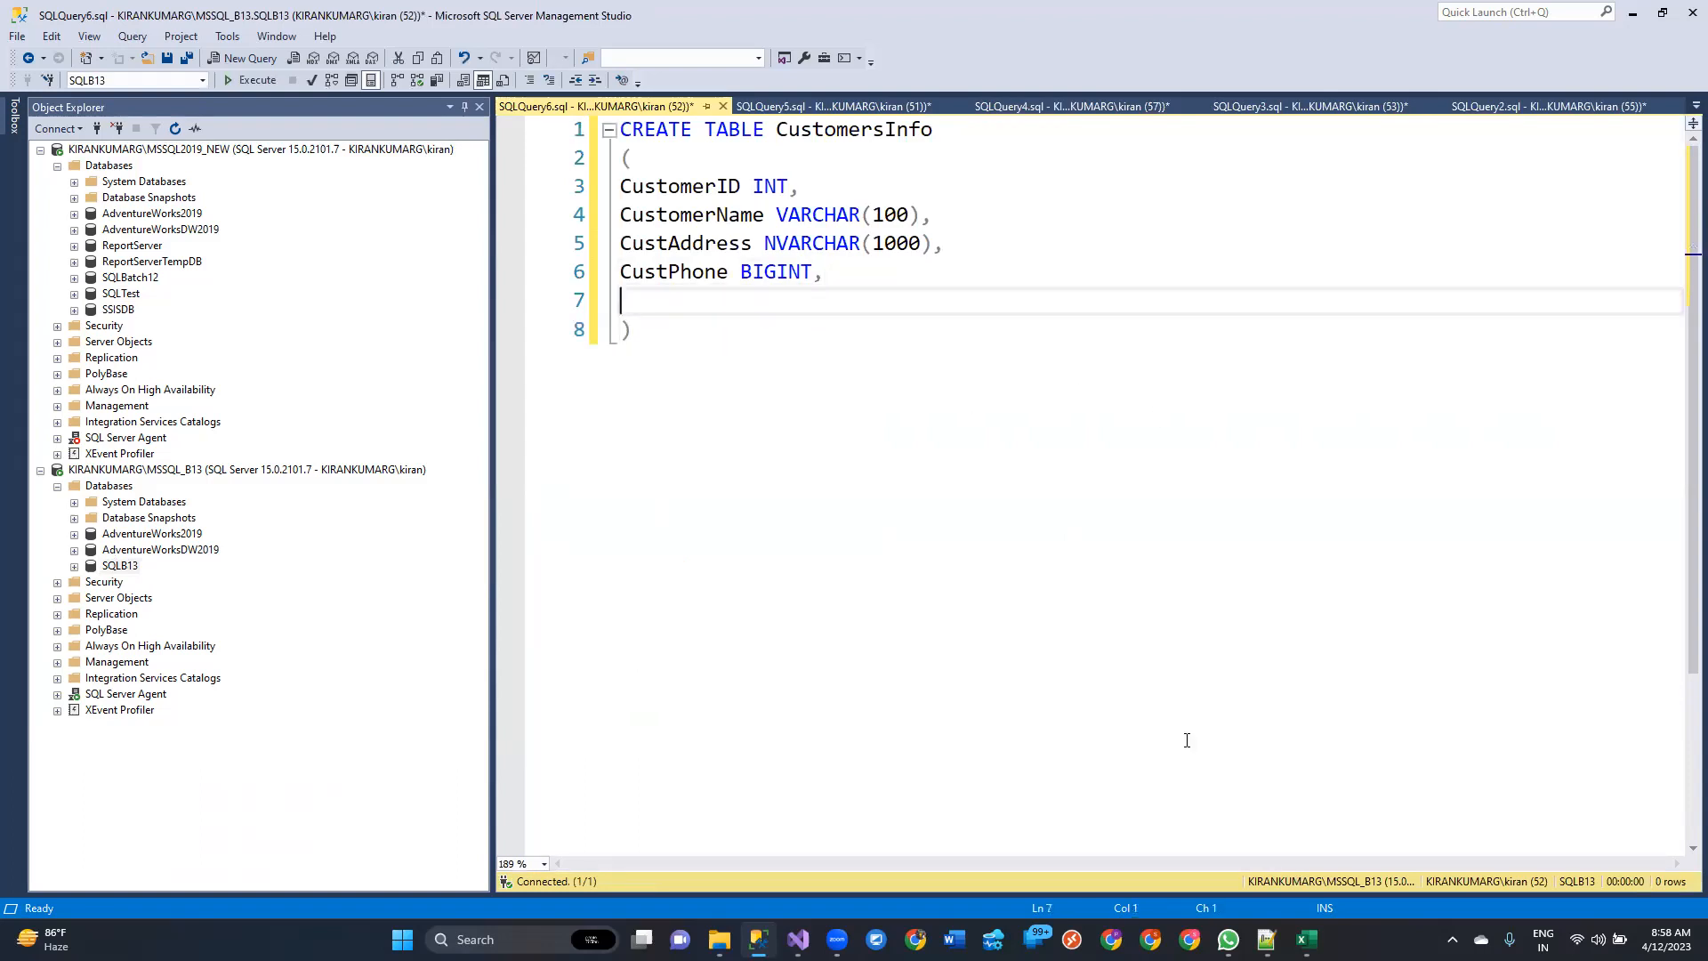
type("InsertDate")
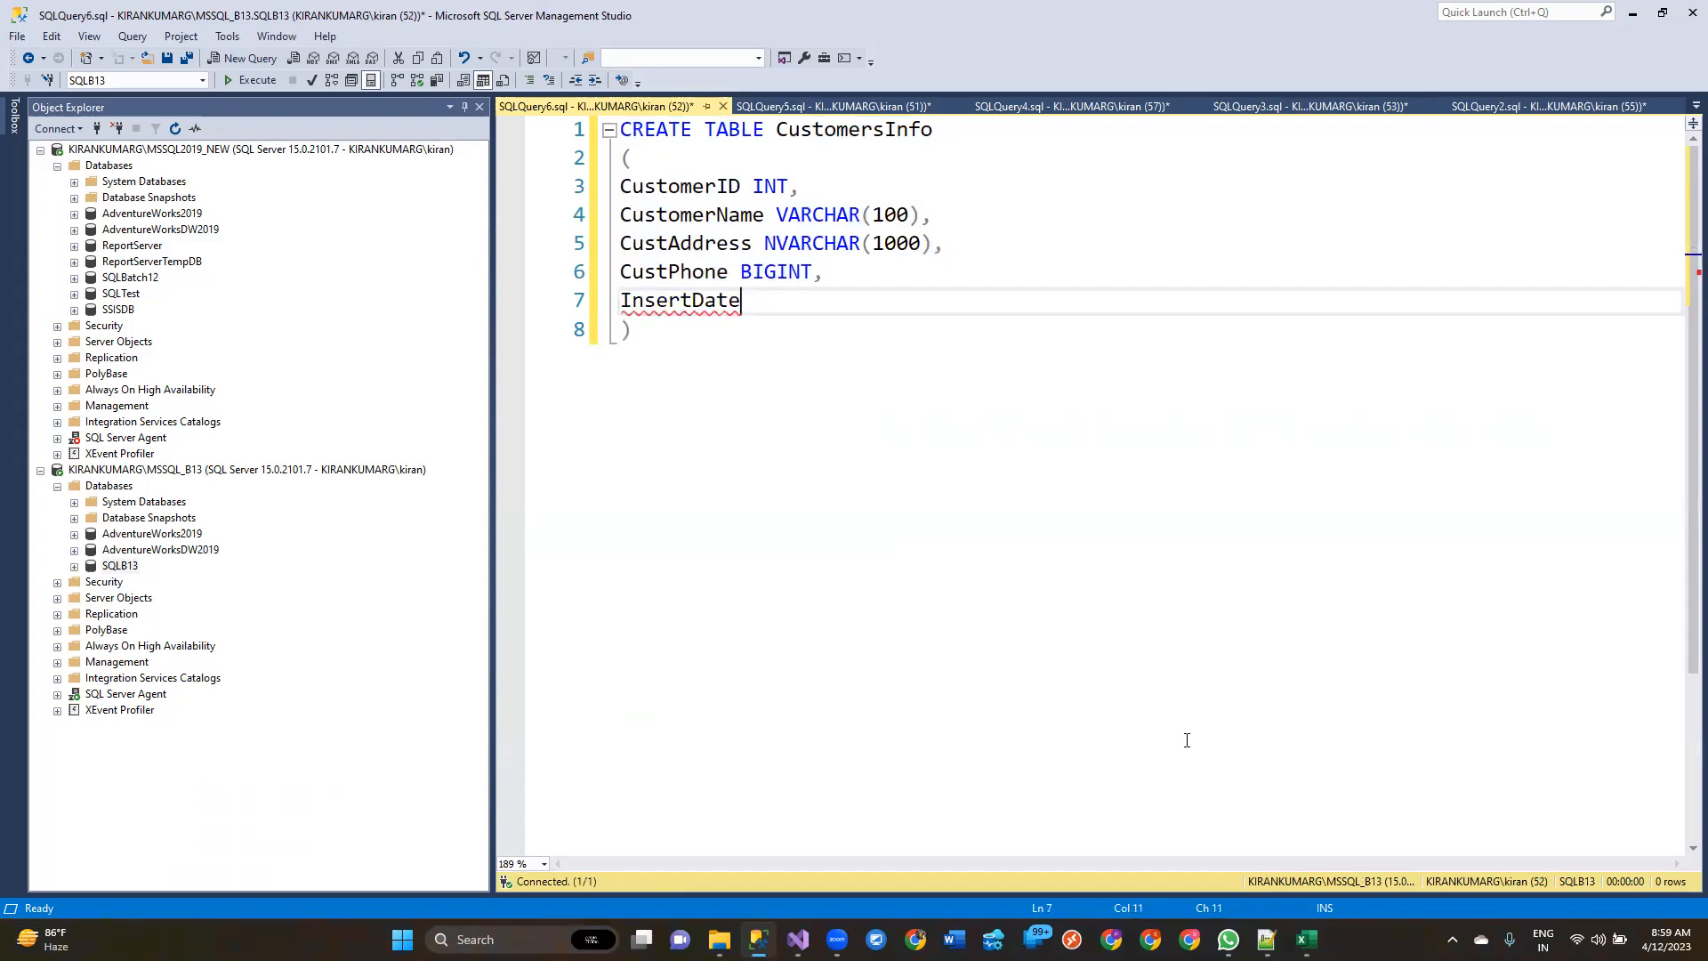
type("Time DATETIME,")
key("Return")
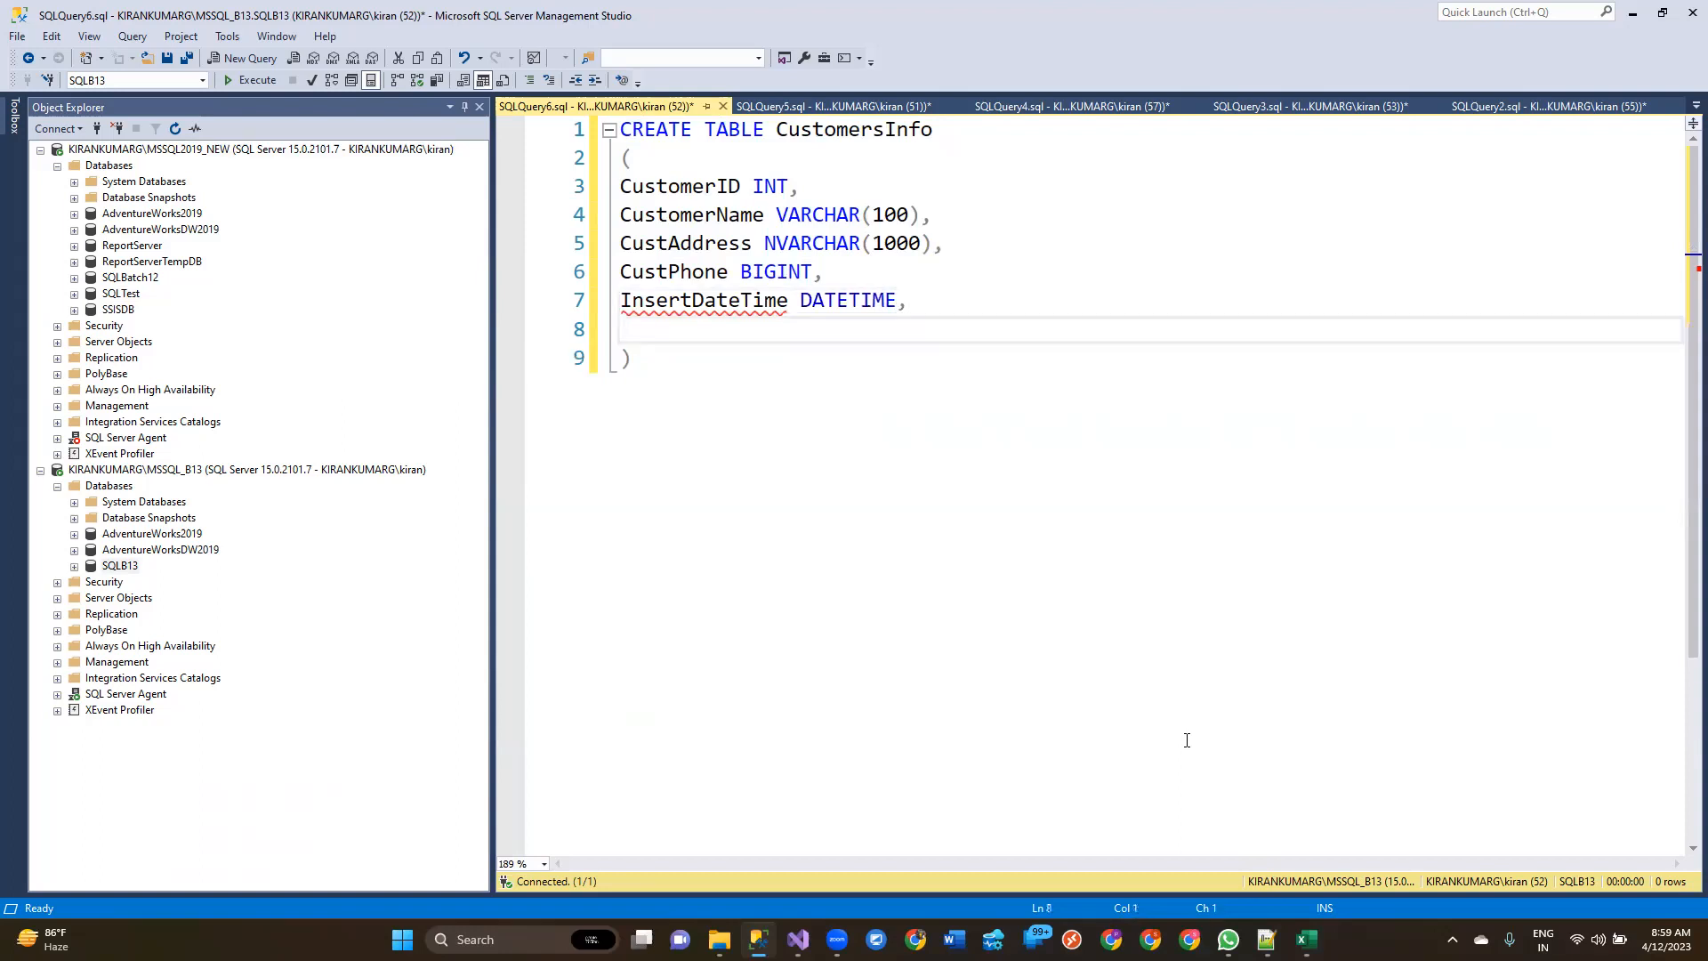
Step: Add an UpdatedDatetime DATETIME column and execute the statement to create CustomersInfo in SQLB13
type("UpdatedDate")
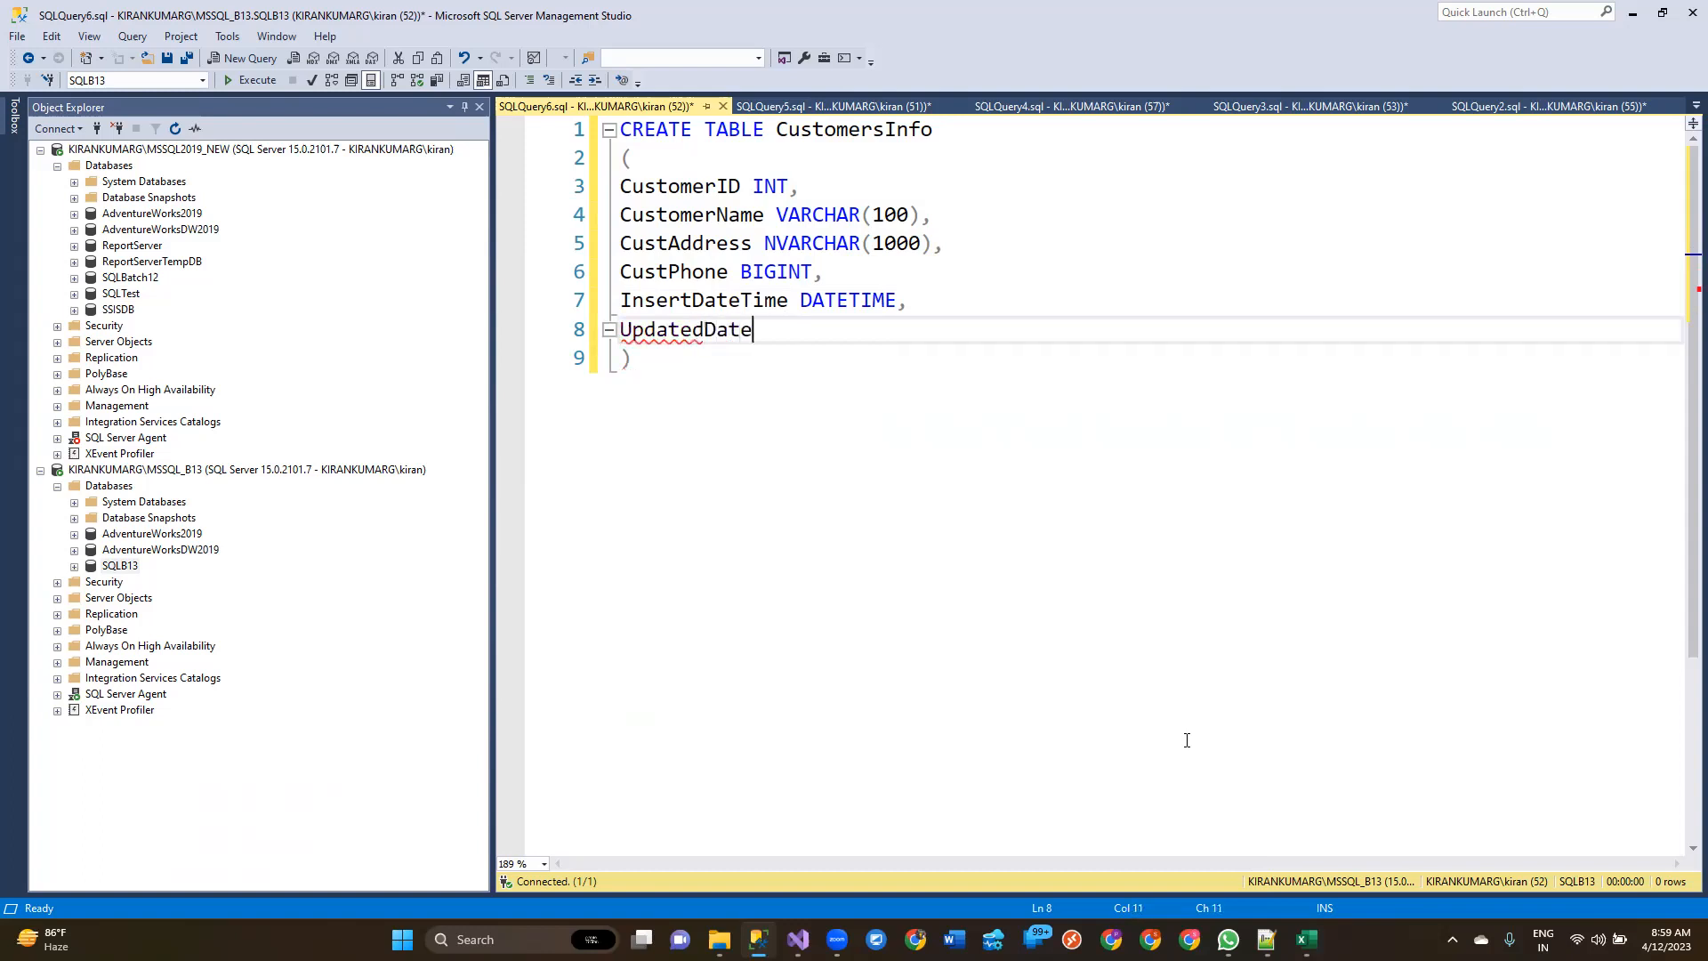
type("time Daa")
key("BackSpace")
key("BackSpace")
type("ATETIME")
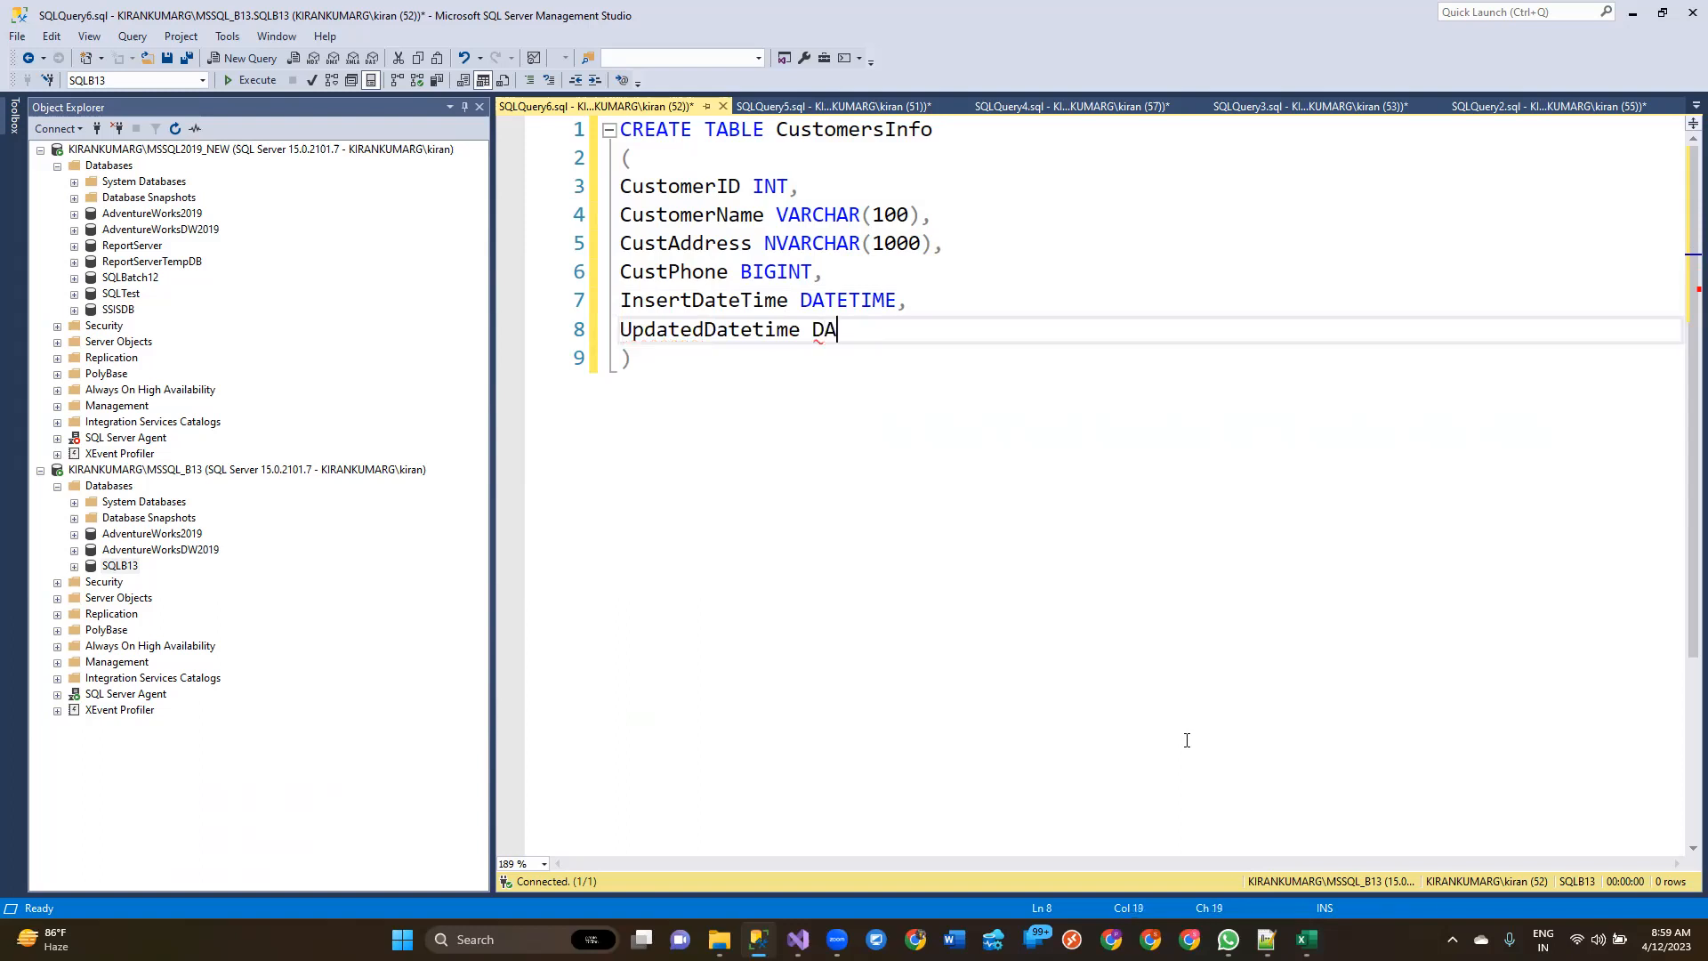
key("F5")
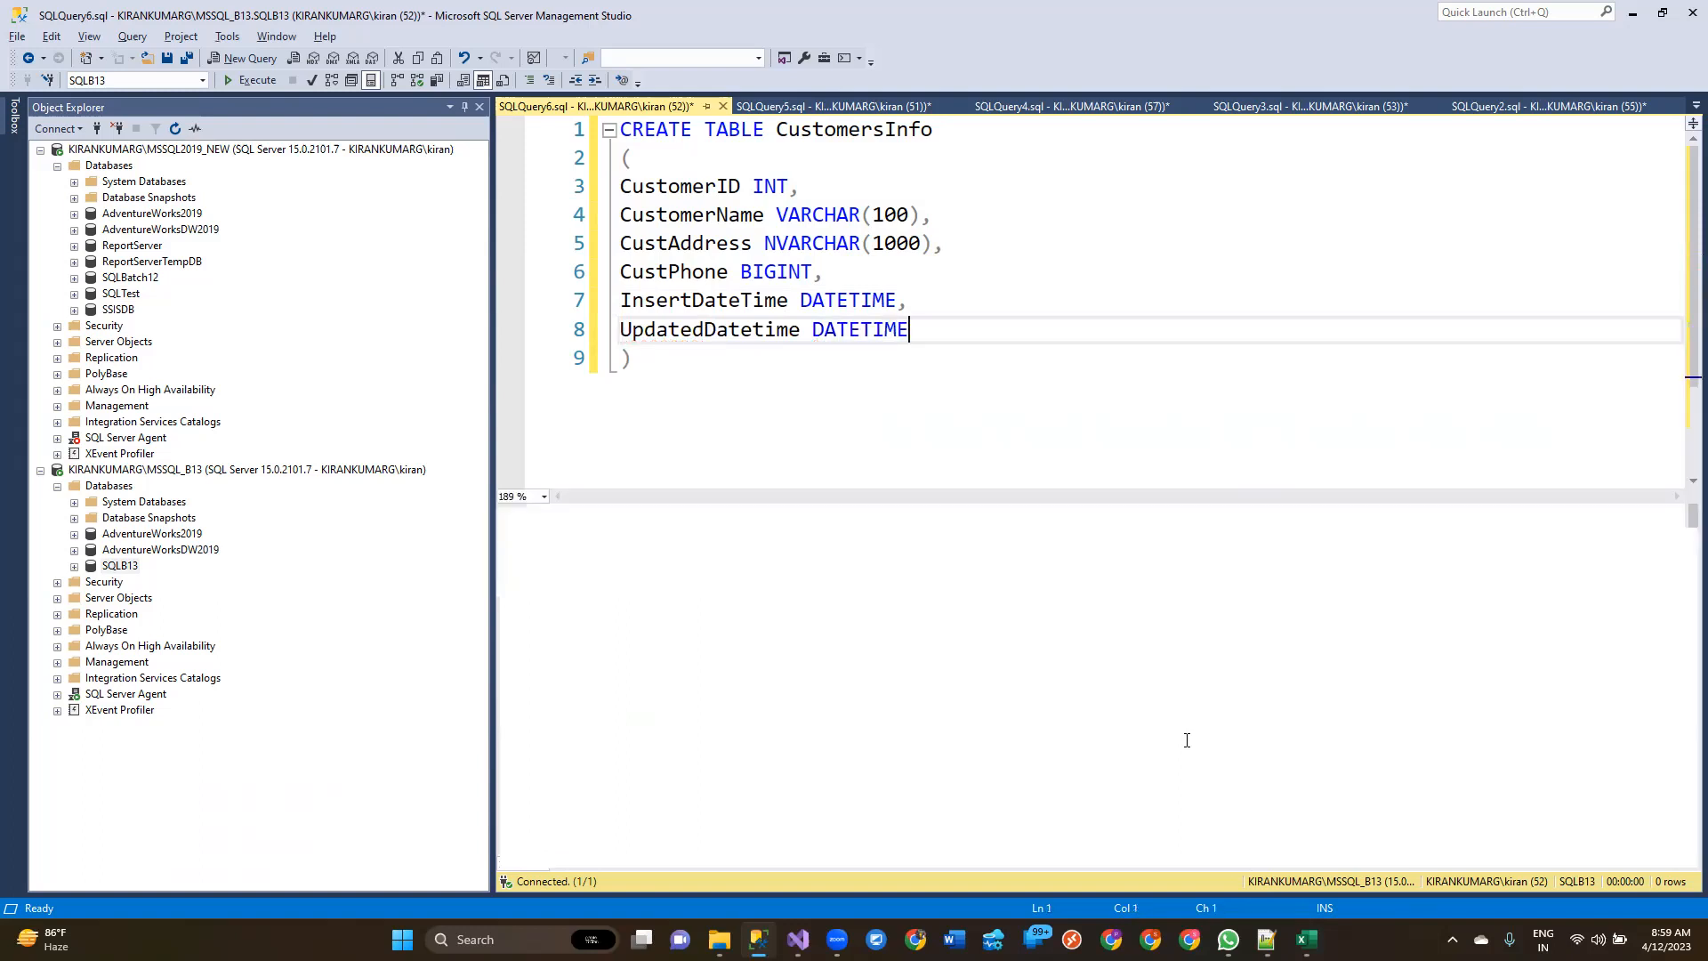
key("ctrl+a")
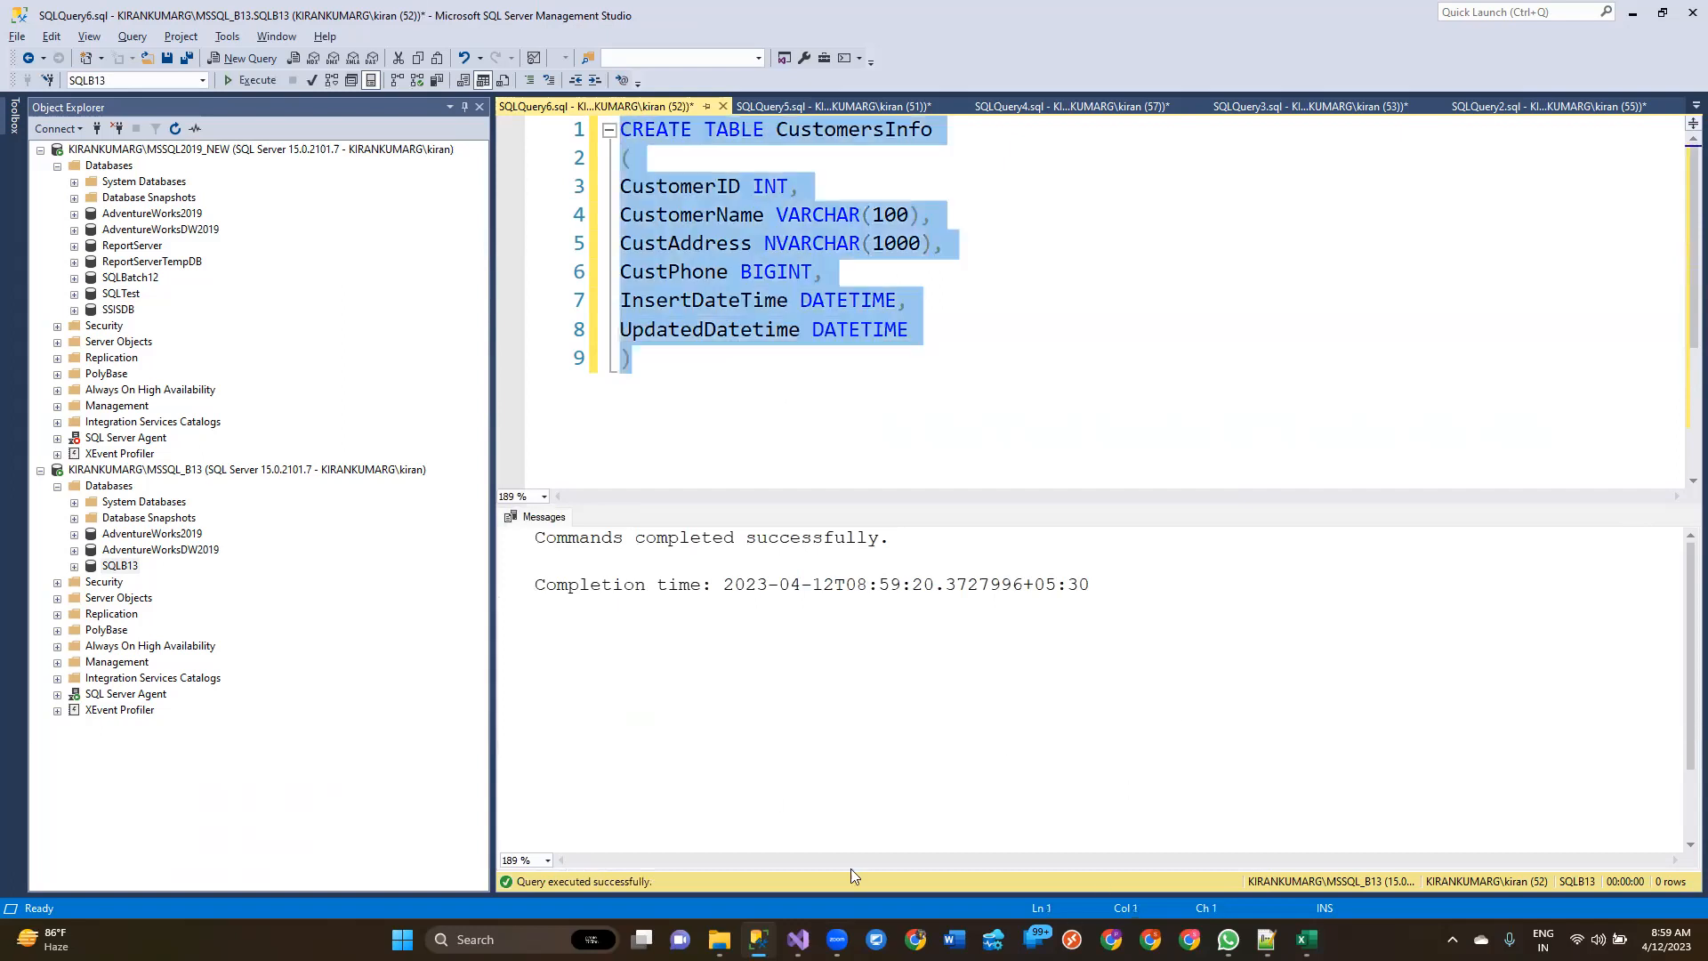
Step: Switch to Visual Studio and save the ETL_LookupTransformation package
left_click(798, 939)
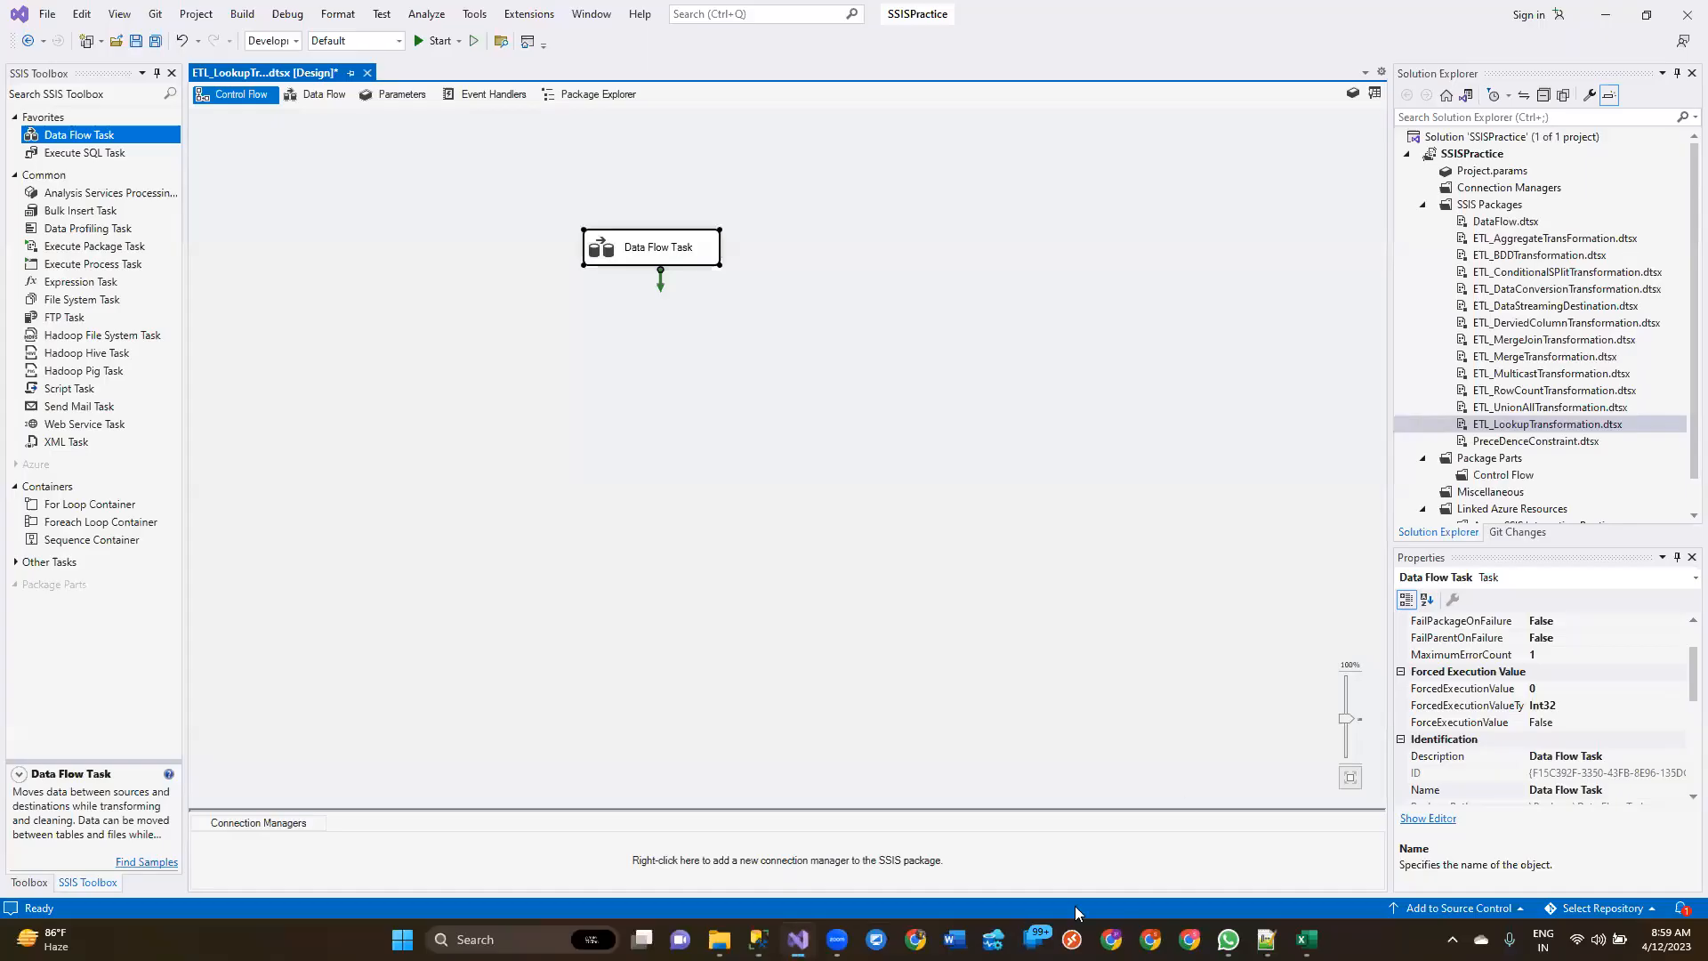
left_click(813, 500)
key("ctrl+s")
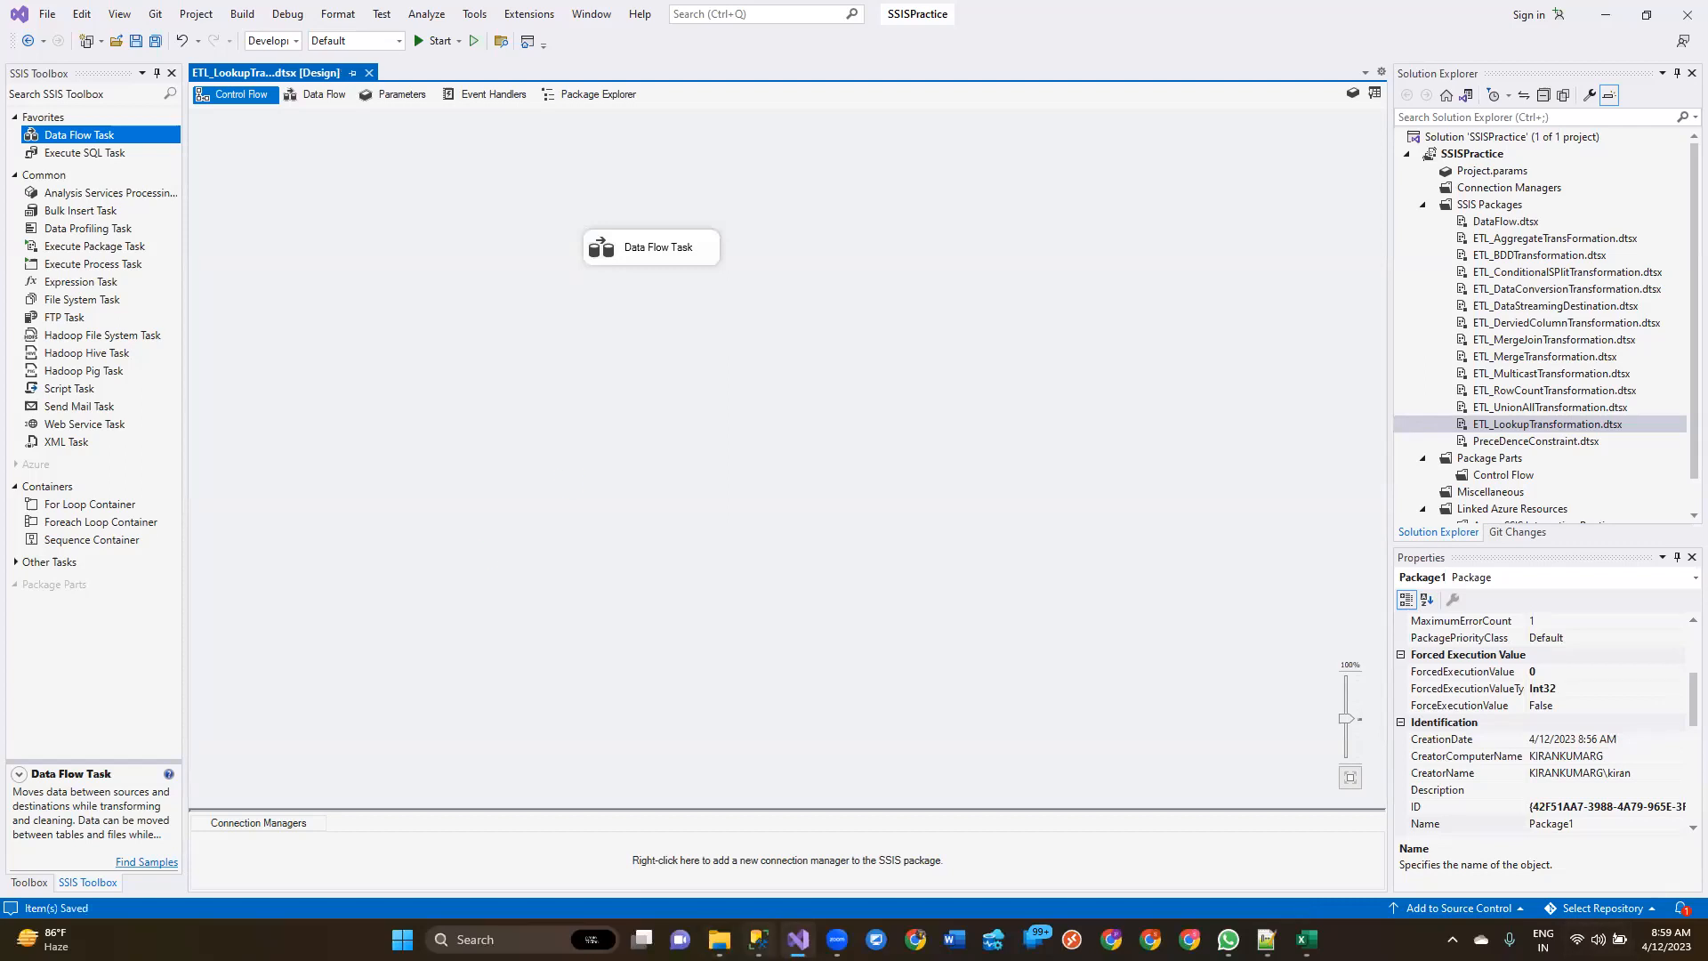
Step: Switch back to SQL Server Management Studio and highlight the InsertDateTime and UpdatedDatetime columns of the destination table statement
left_click(758, 938)
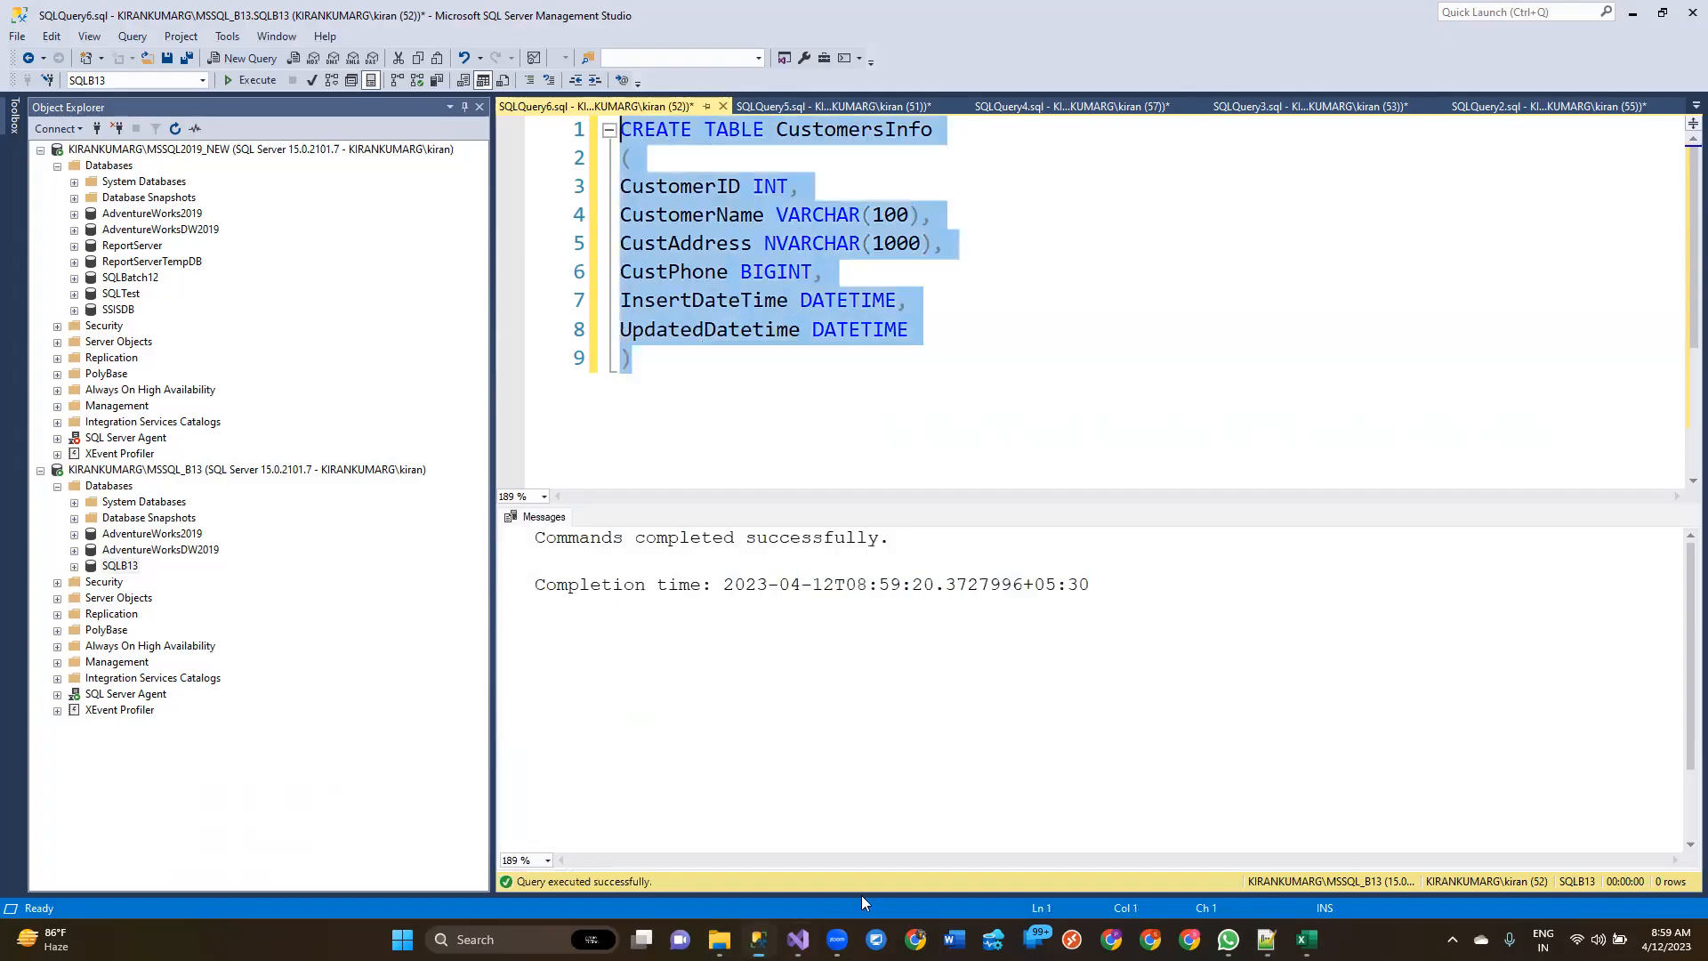
double_click(740, 302)
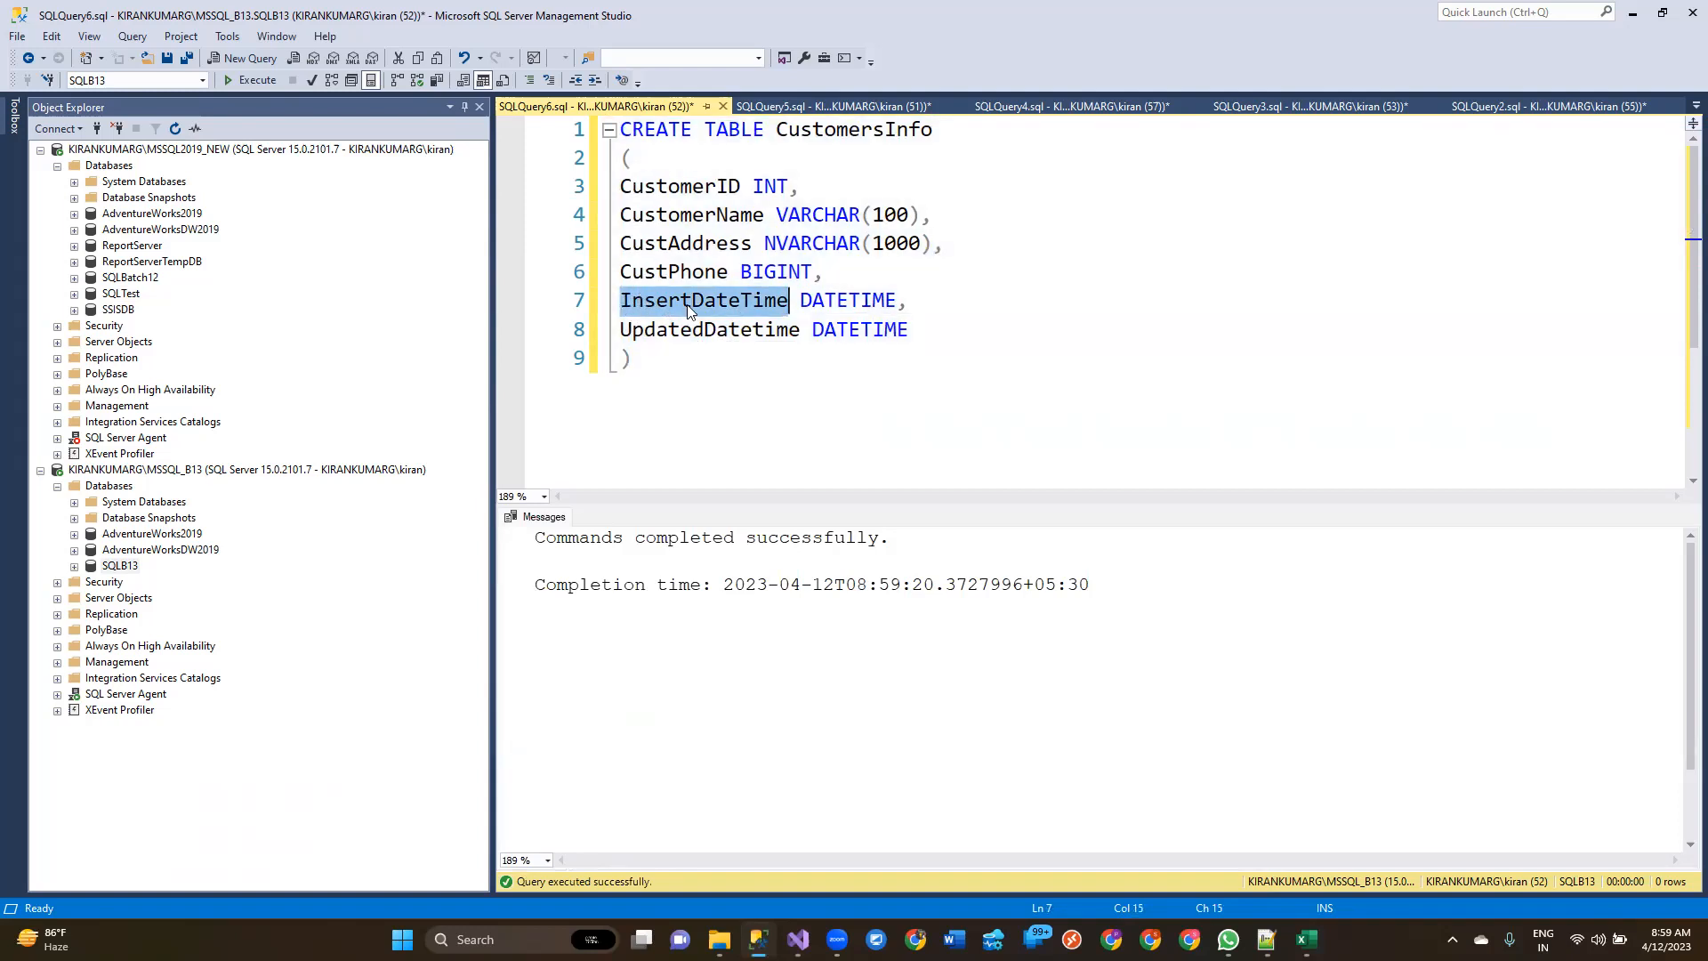
left_click_drag(916, 307, 593, 300)
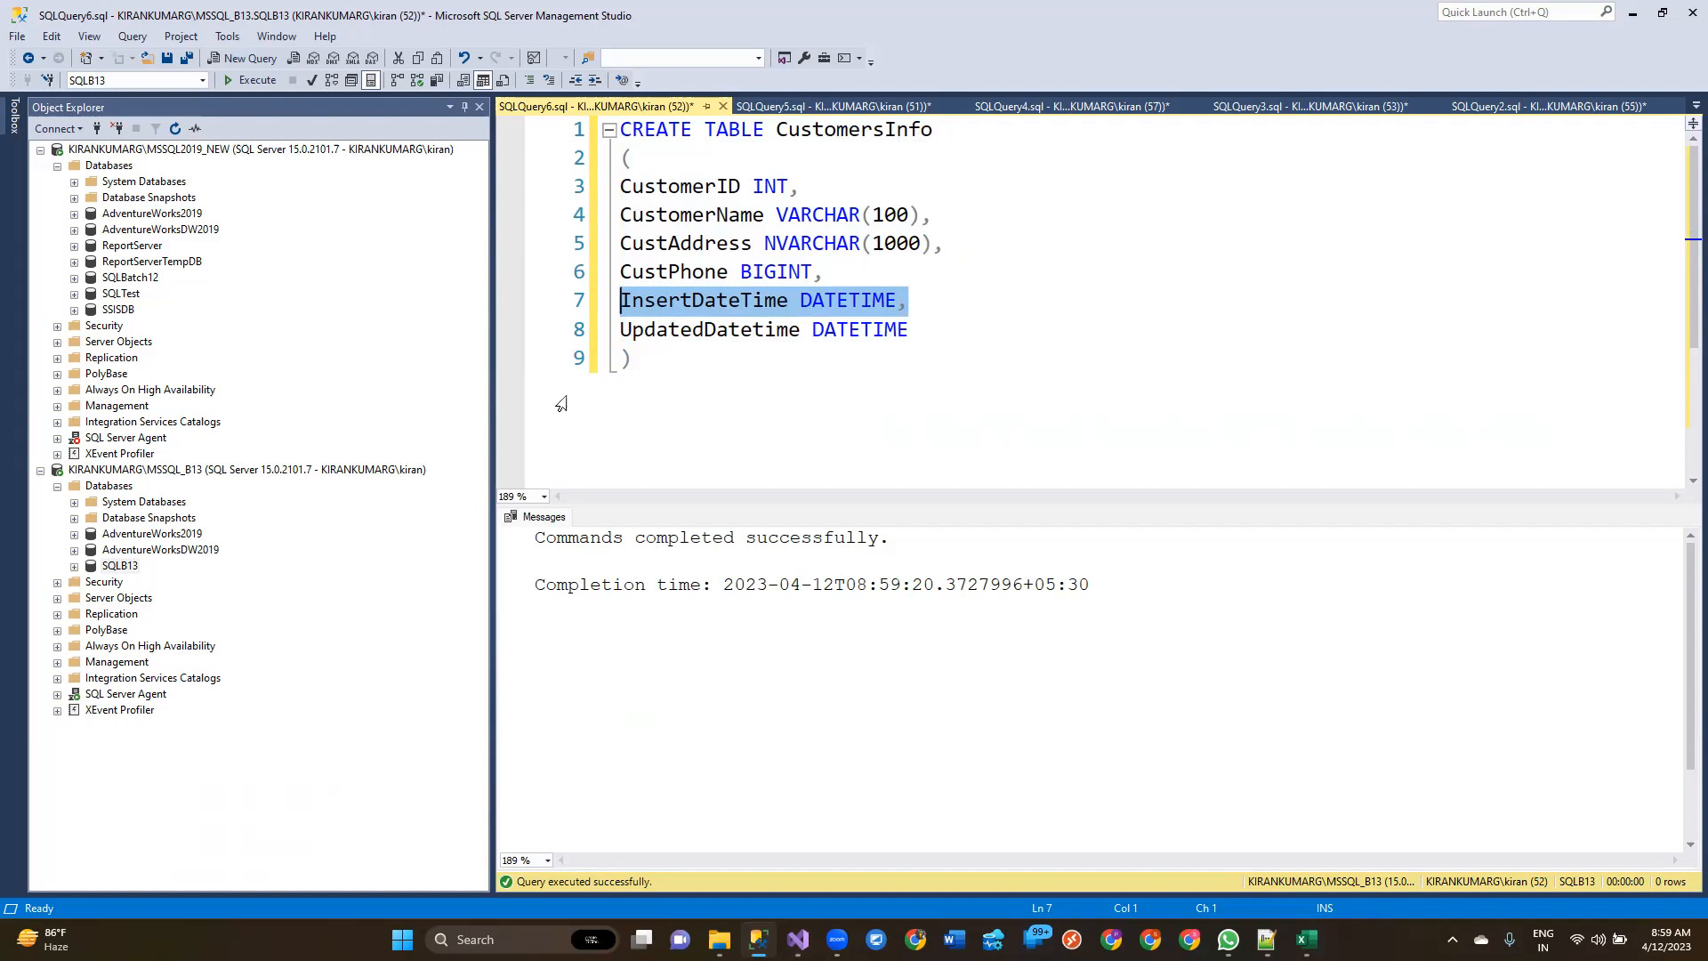
double_click(669, 331)
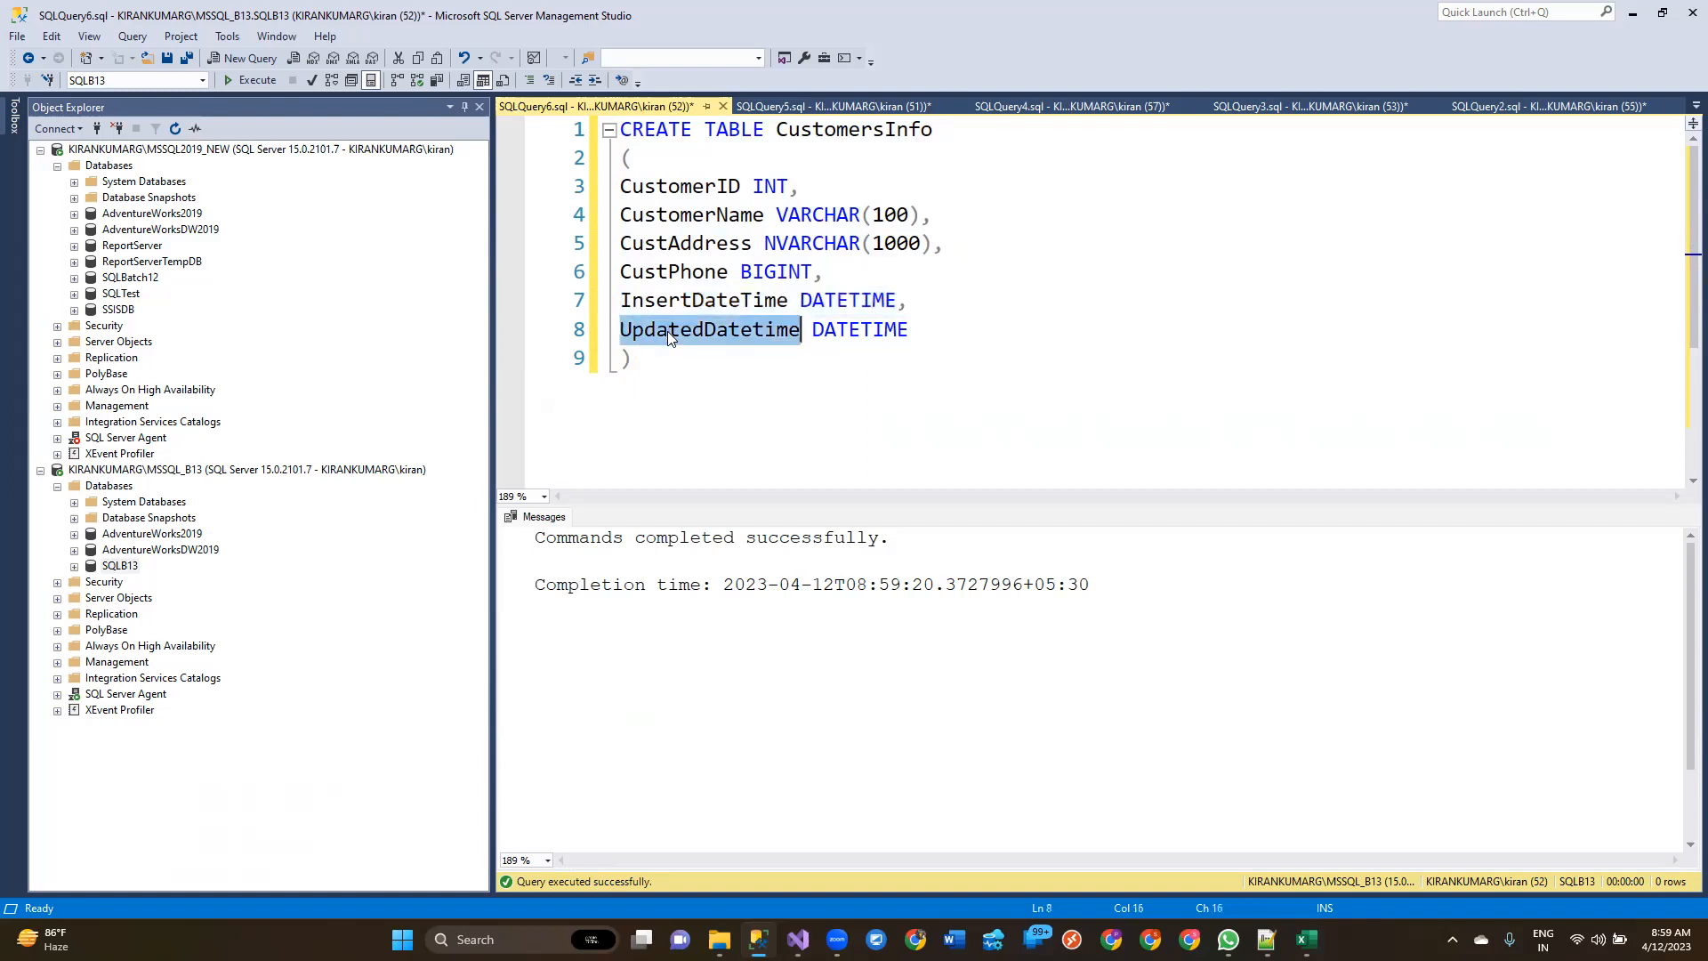
left_click(948, 340)
key("ctrl+shift+Home")
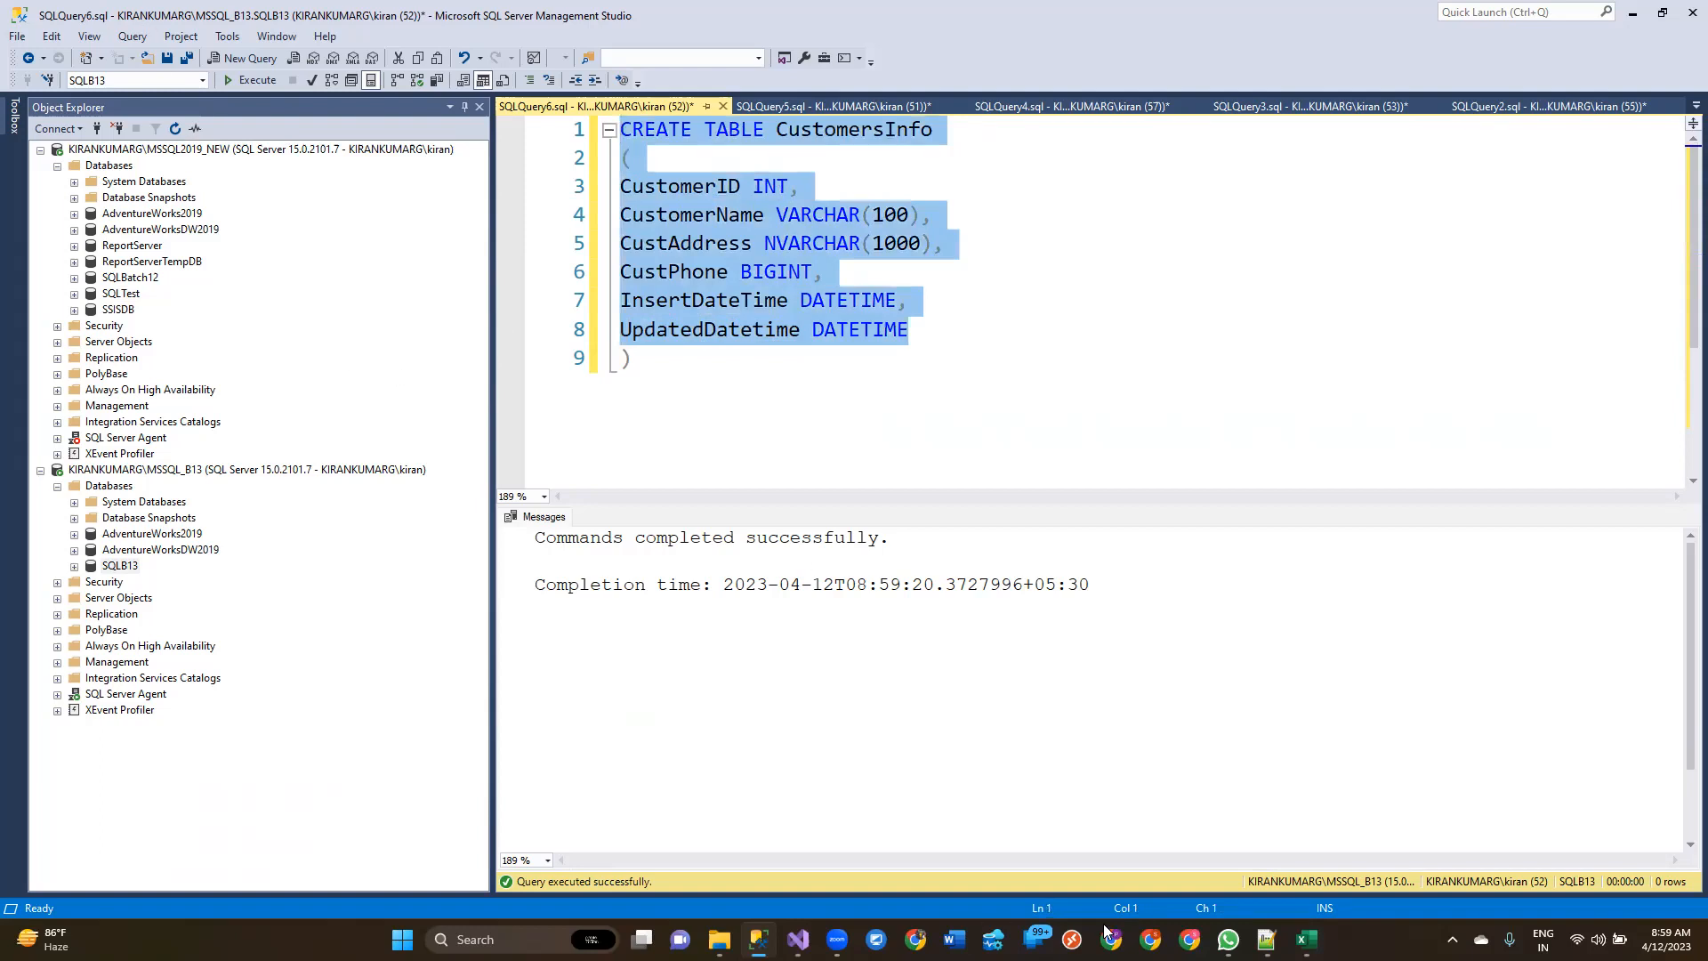
Step: Switch to Visual Studio, open the Data Flow Task and add an OLE DB Source to its data flow
left_click(798, 940)
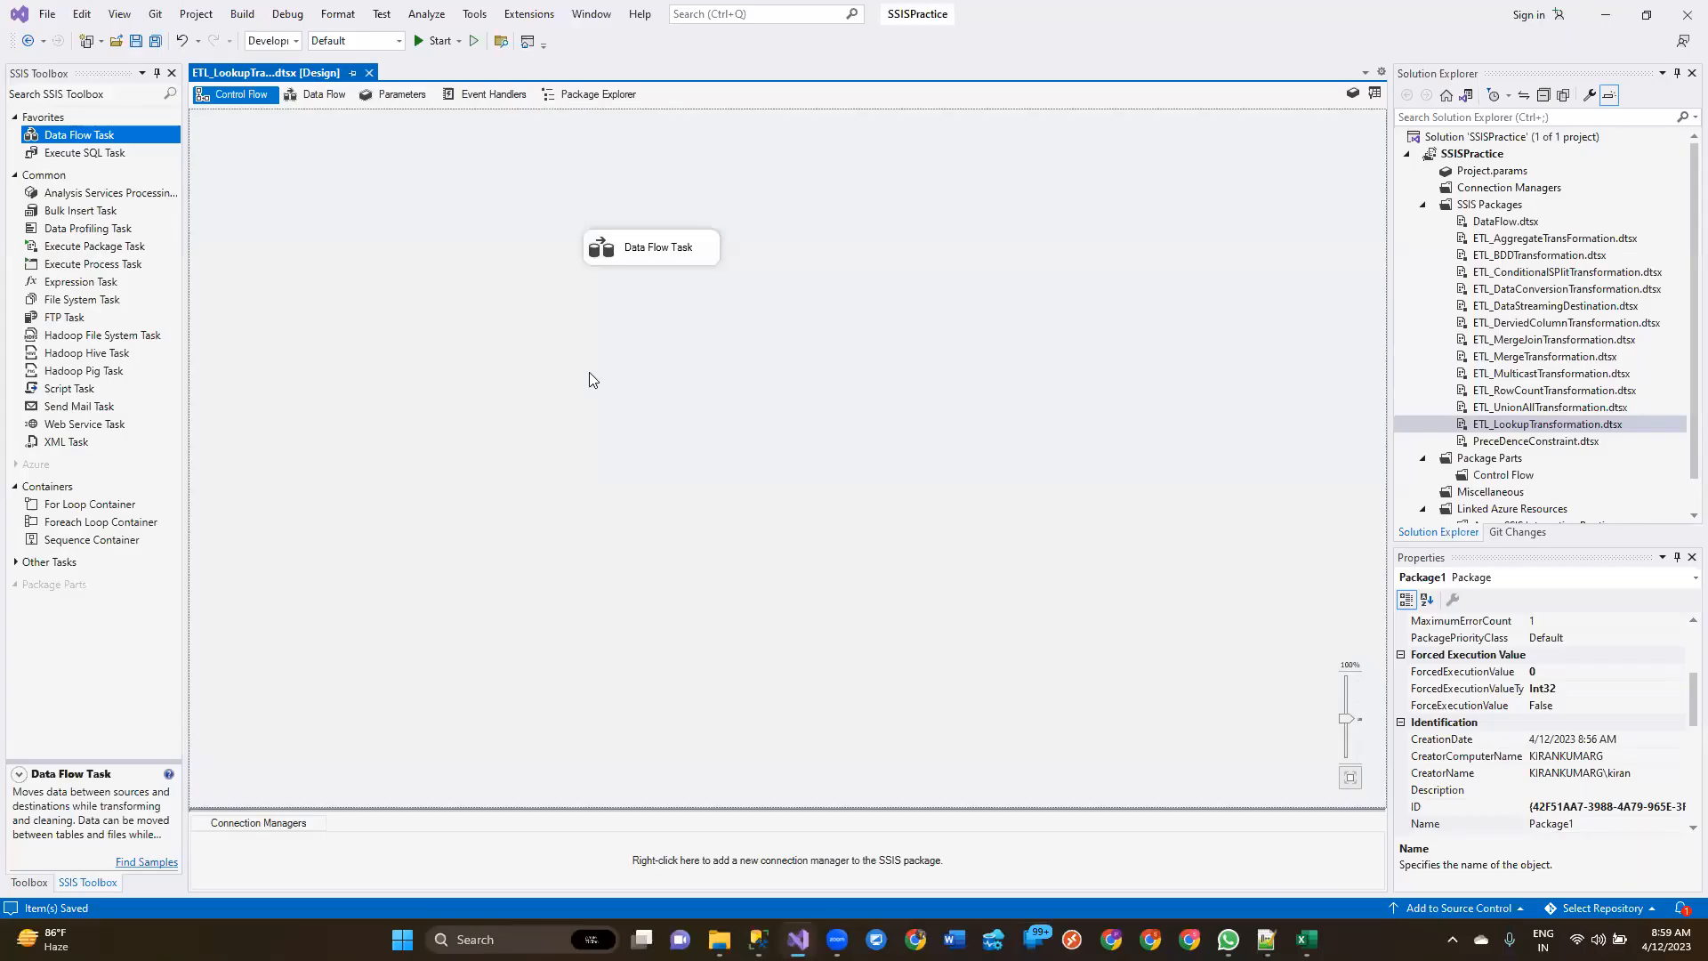
double_click(670, 258)
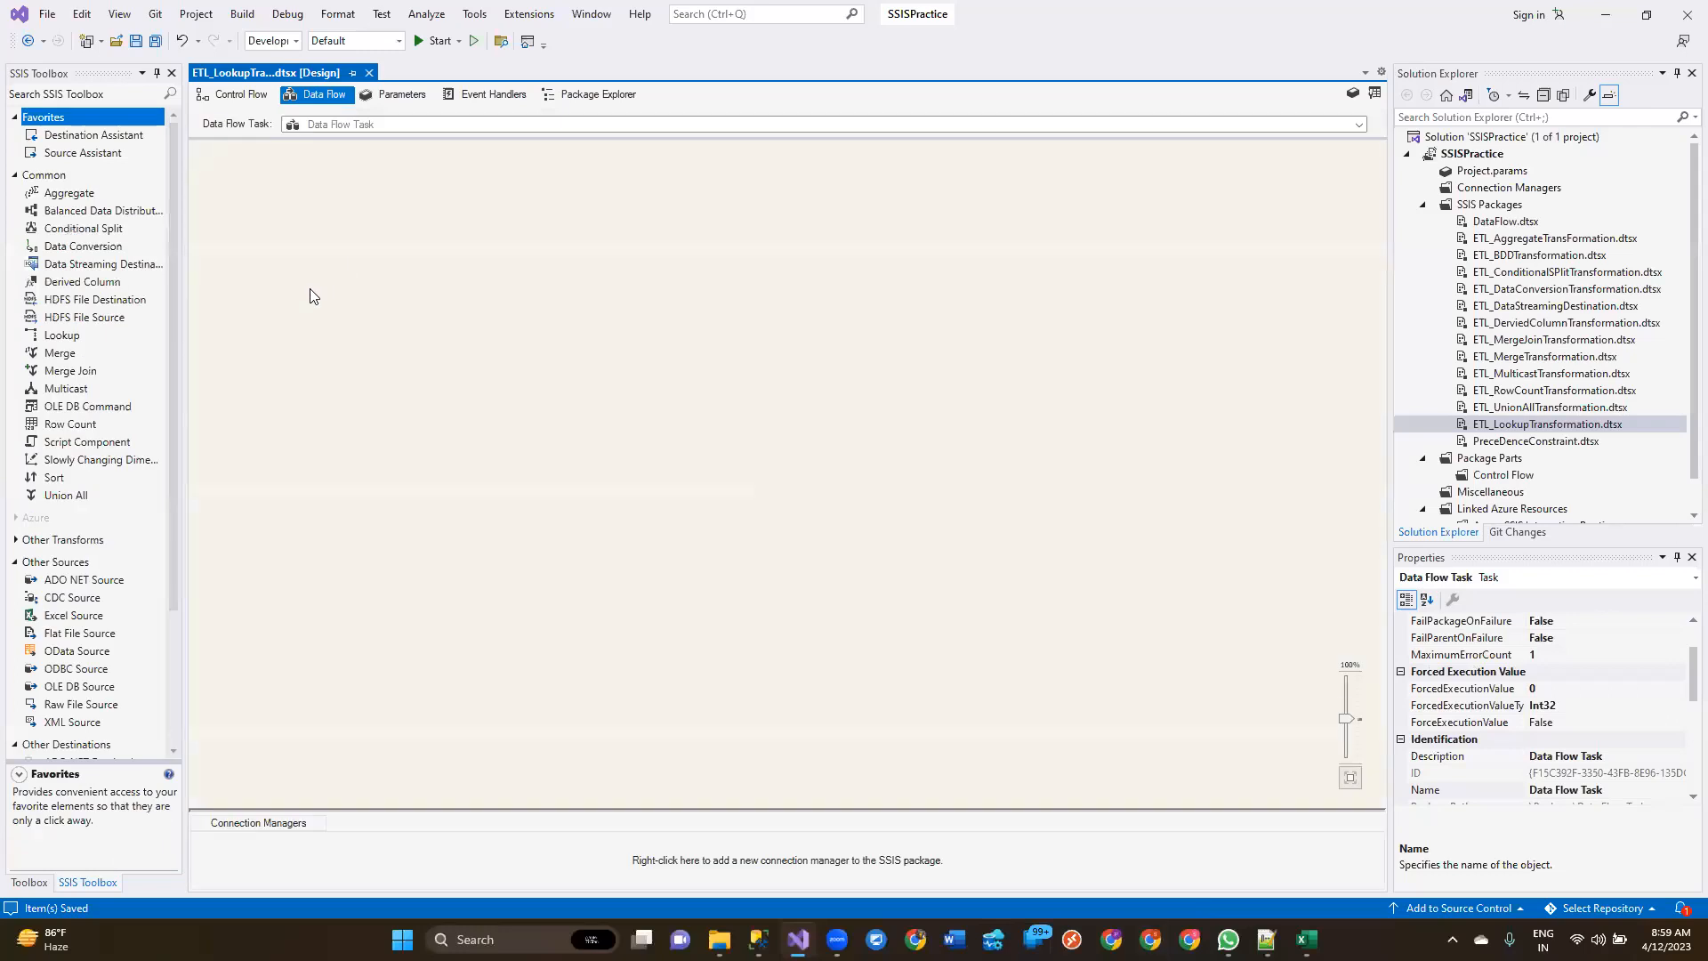
scroll(102, 405, "down", 3)
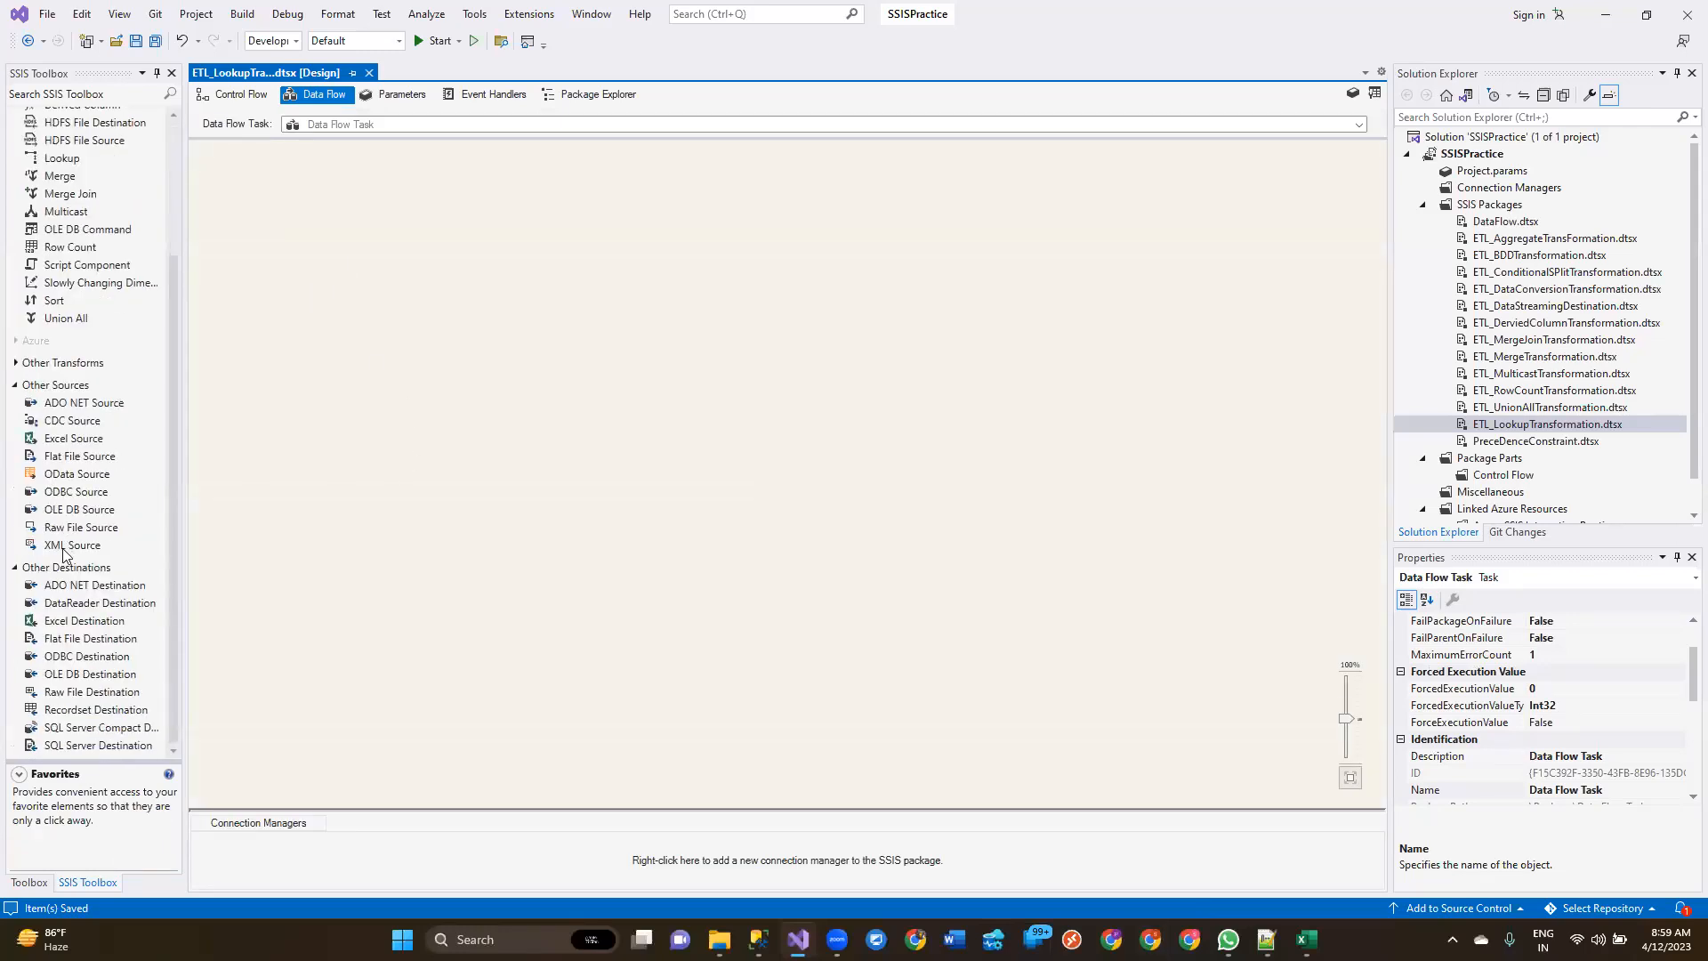
left_click_drag(78, 509, 443, 289)
Step: Configure the OLE DB Source to read [dbo].[CustomersInfo] through the MSSQL2019_NEW SQLTest connection with all its columns, and save the package
double_click(500, 311)
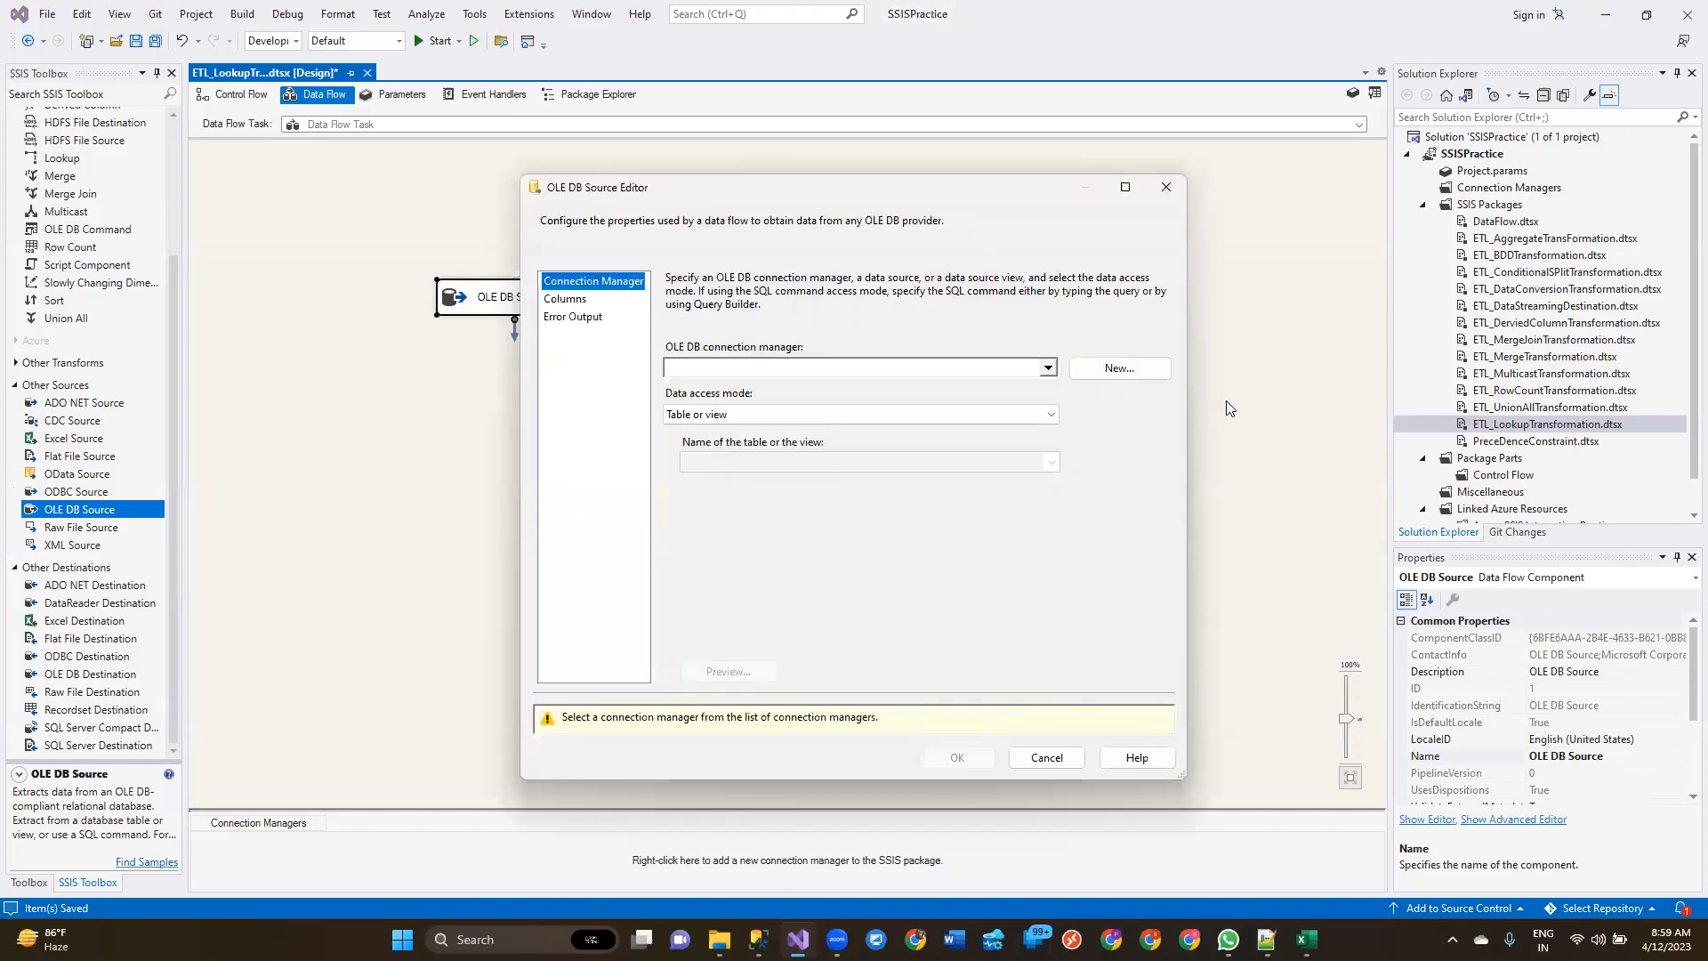
left_click(1123, 369)
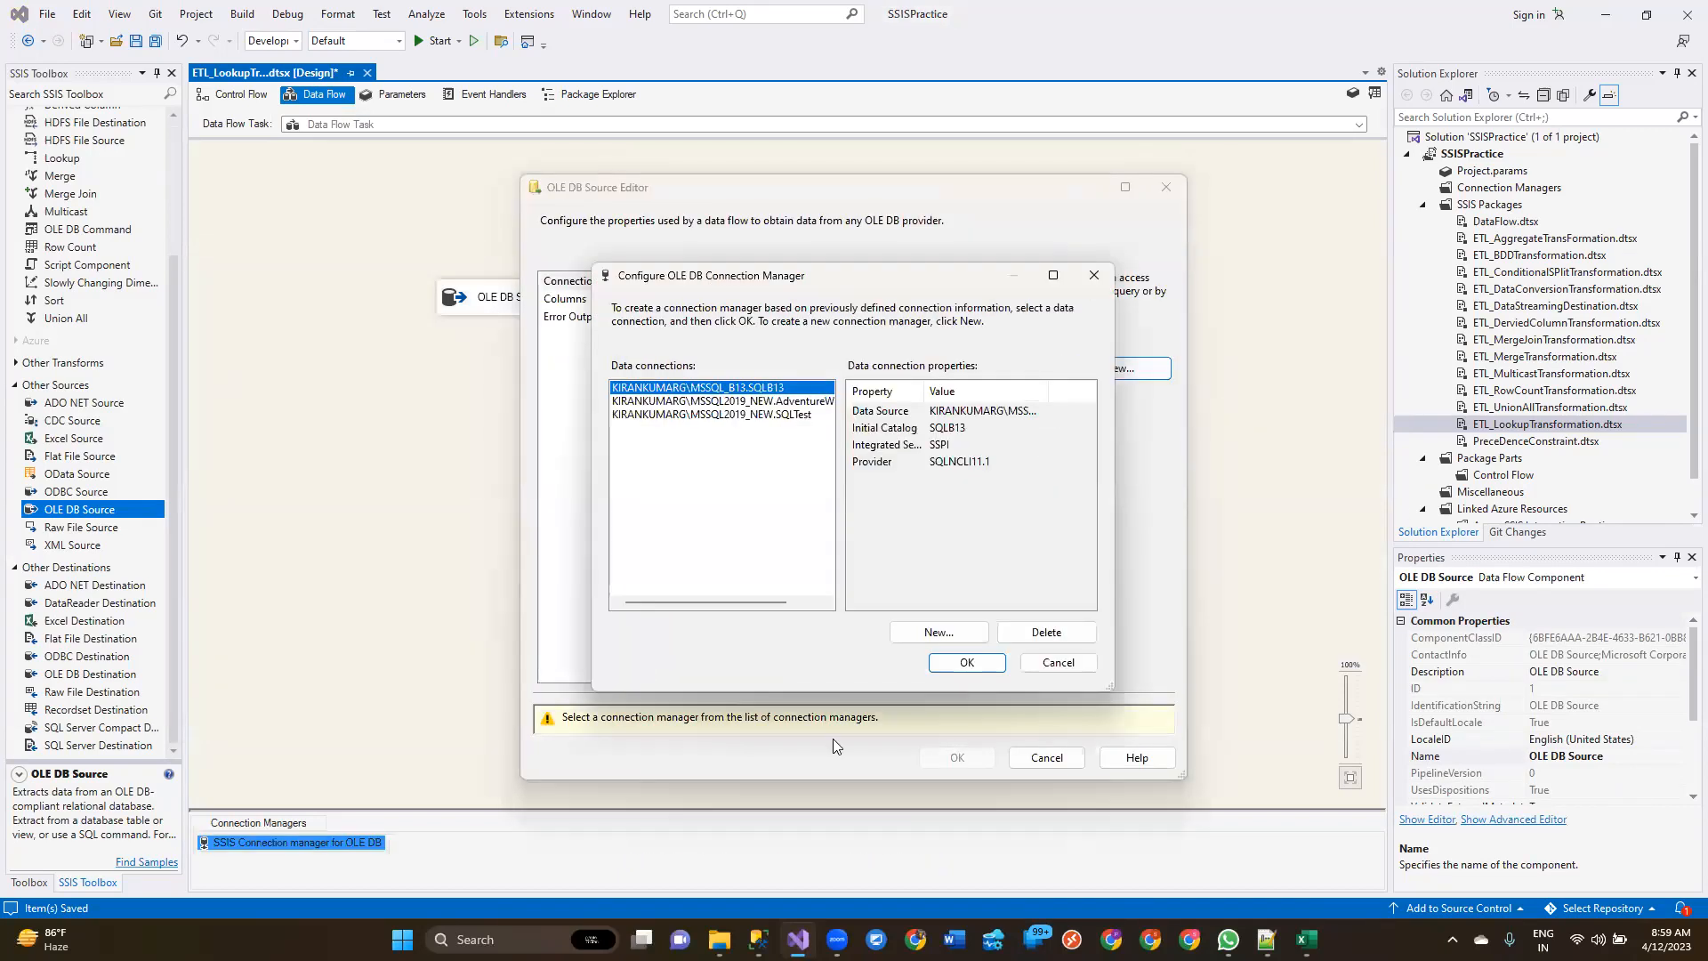
left_click(786, 414)
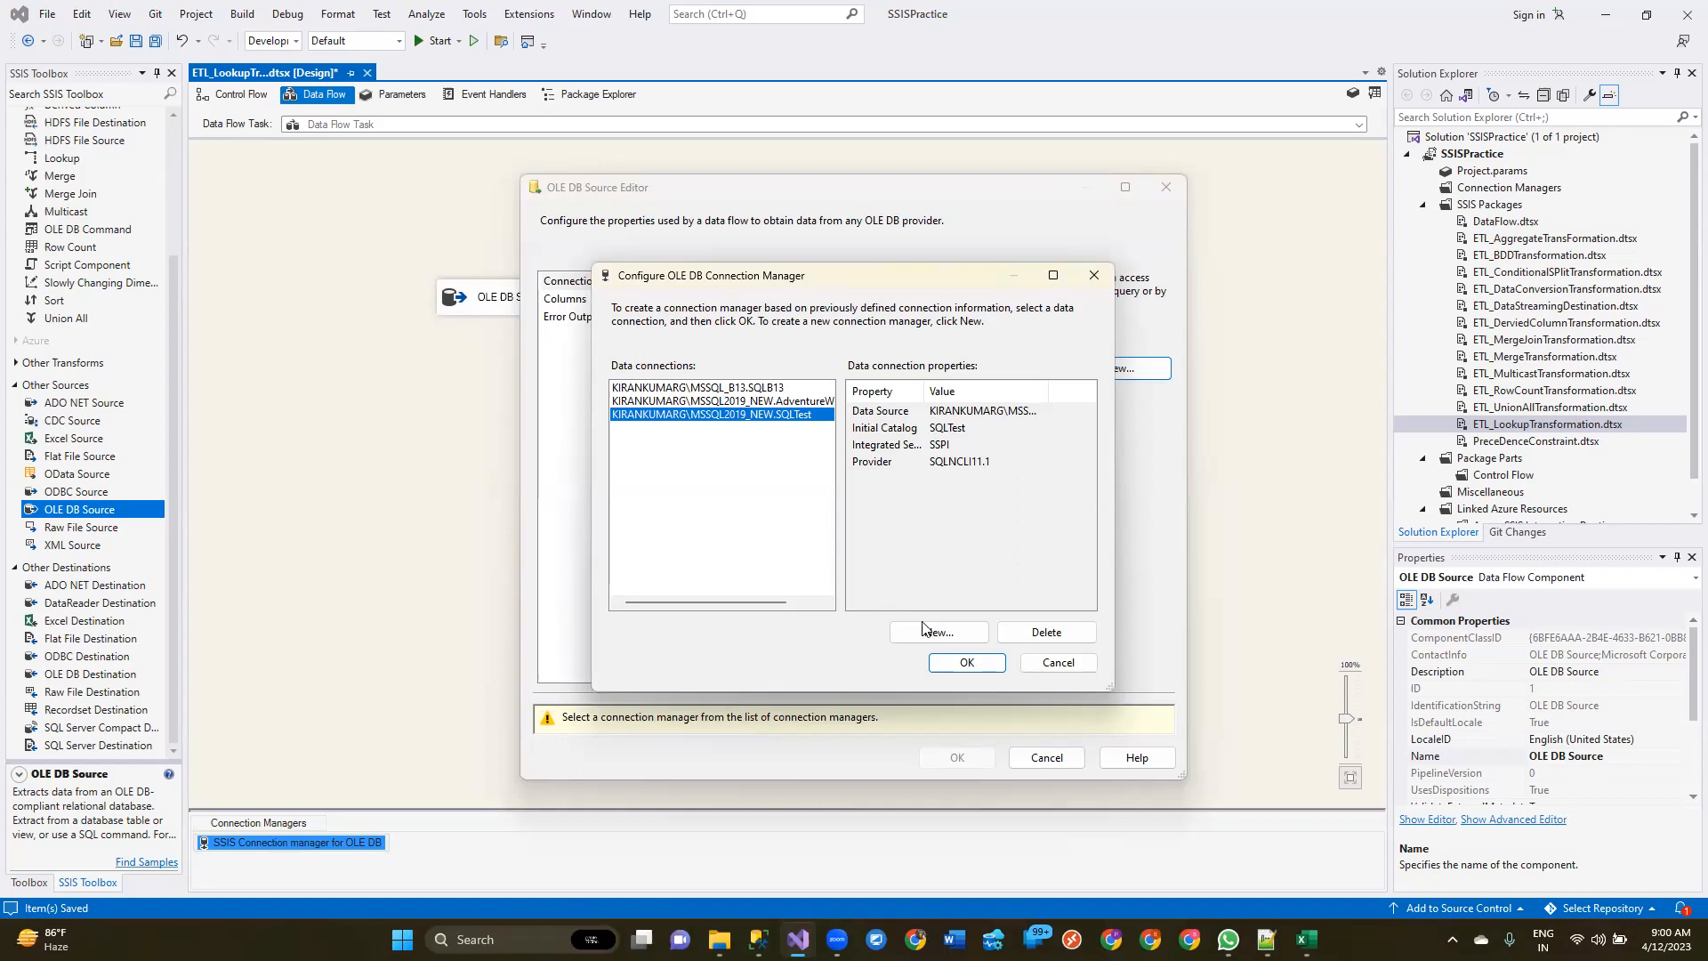
left_click(959, 666)
left_click(1052, 462)
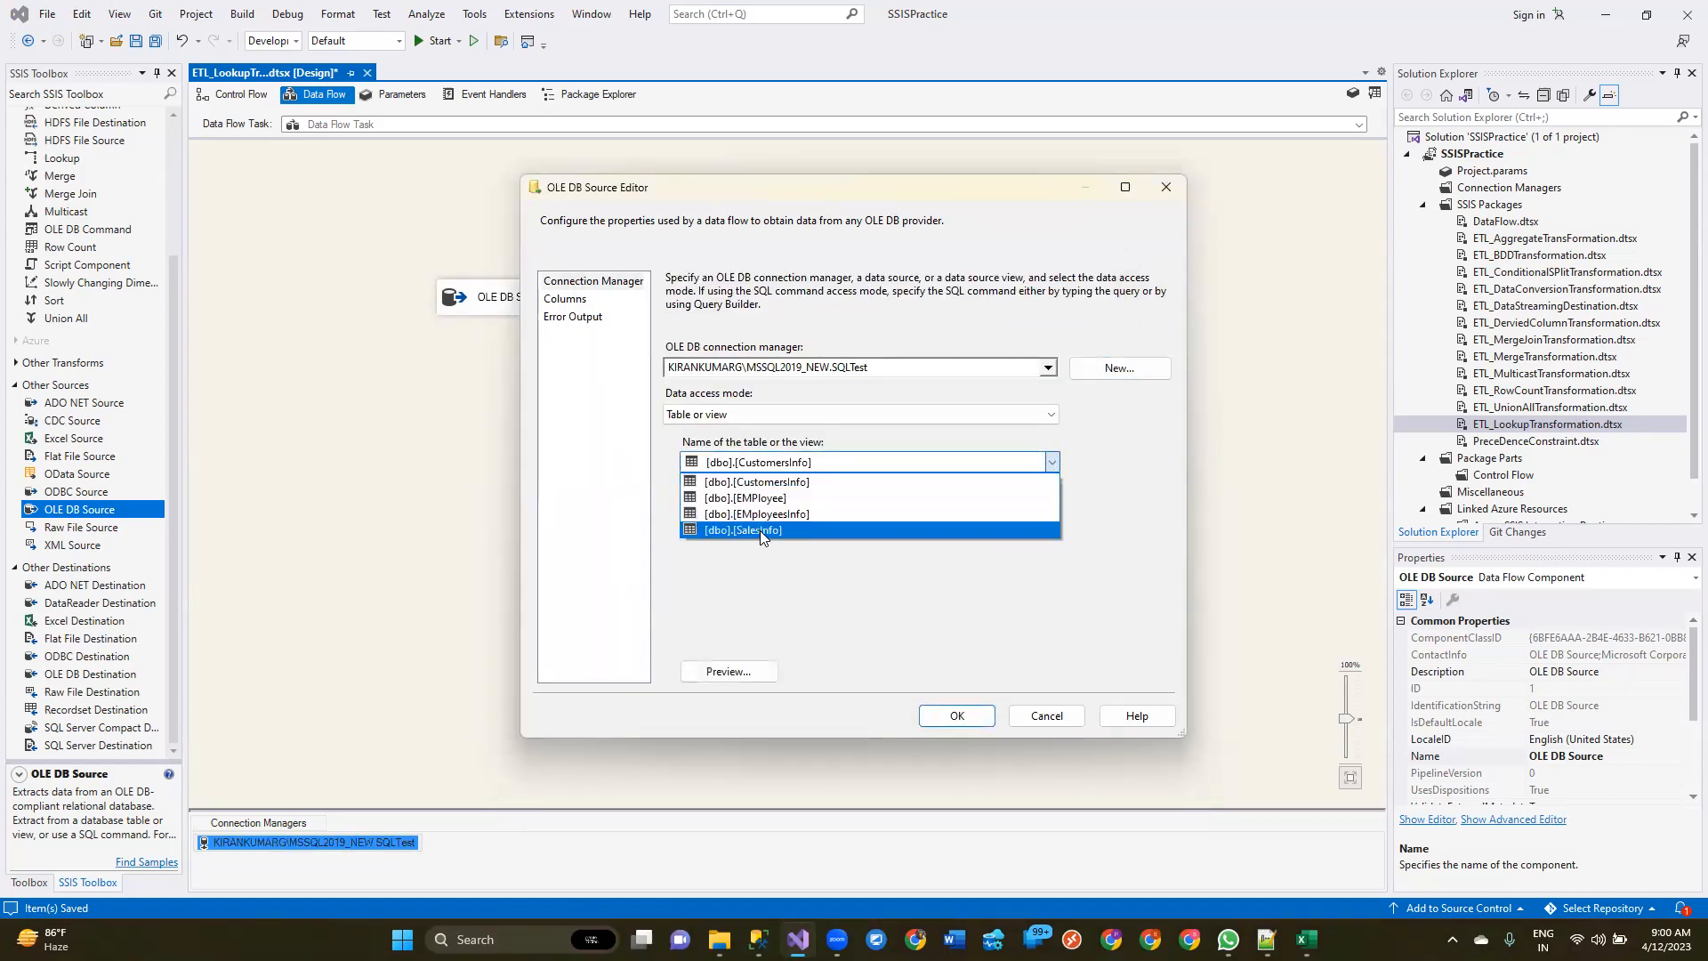
left_click(756, 482)
left_click(570, 300)
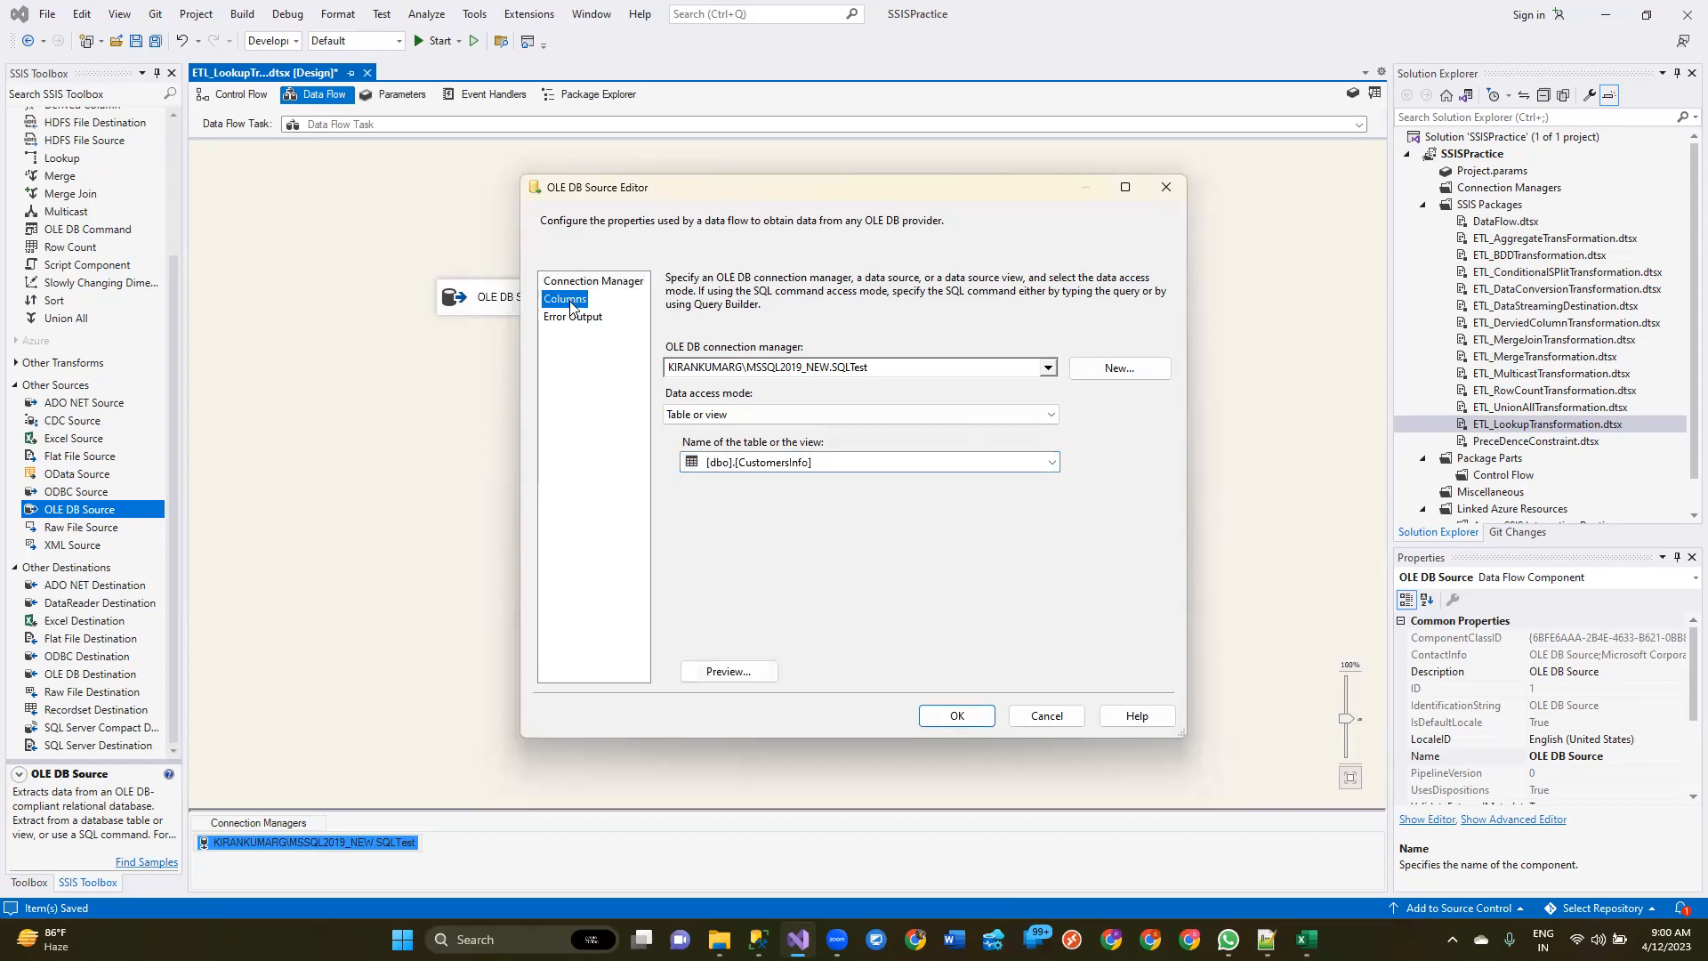
left_click(948, 717)
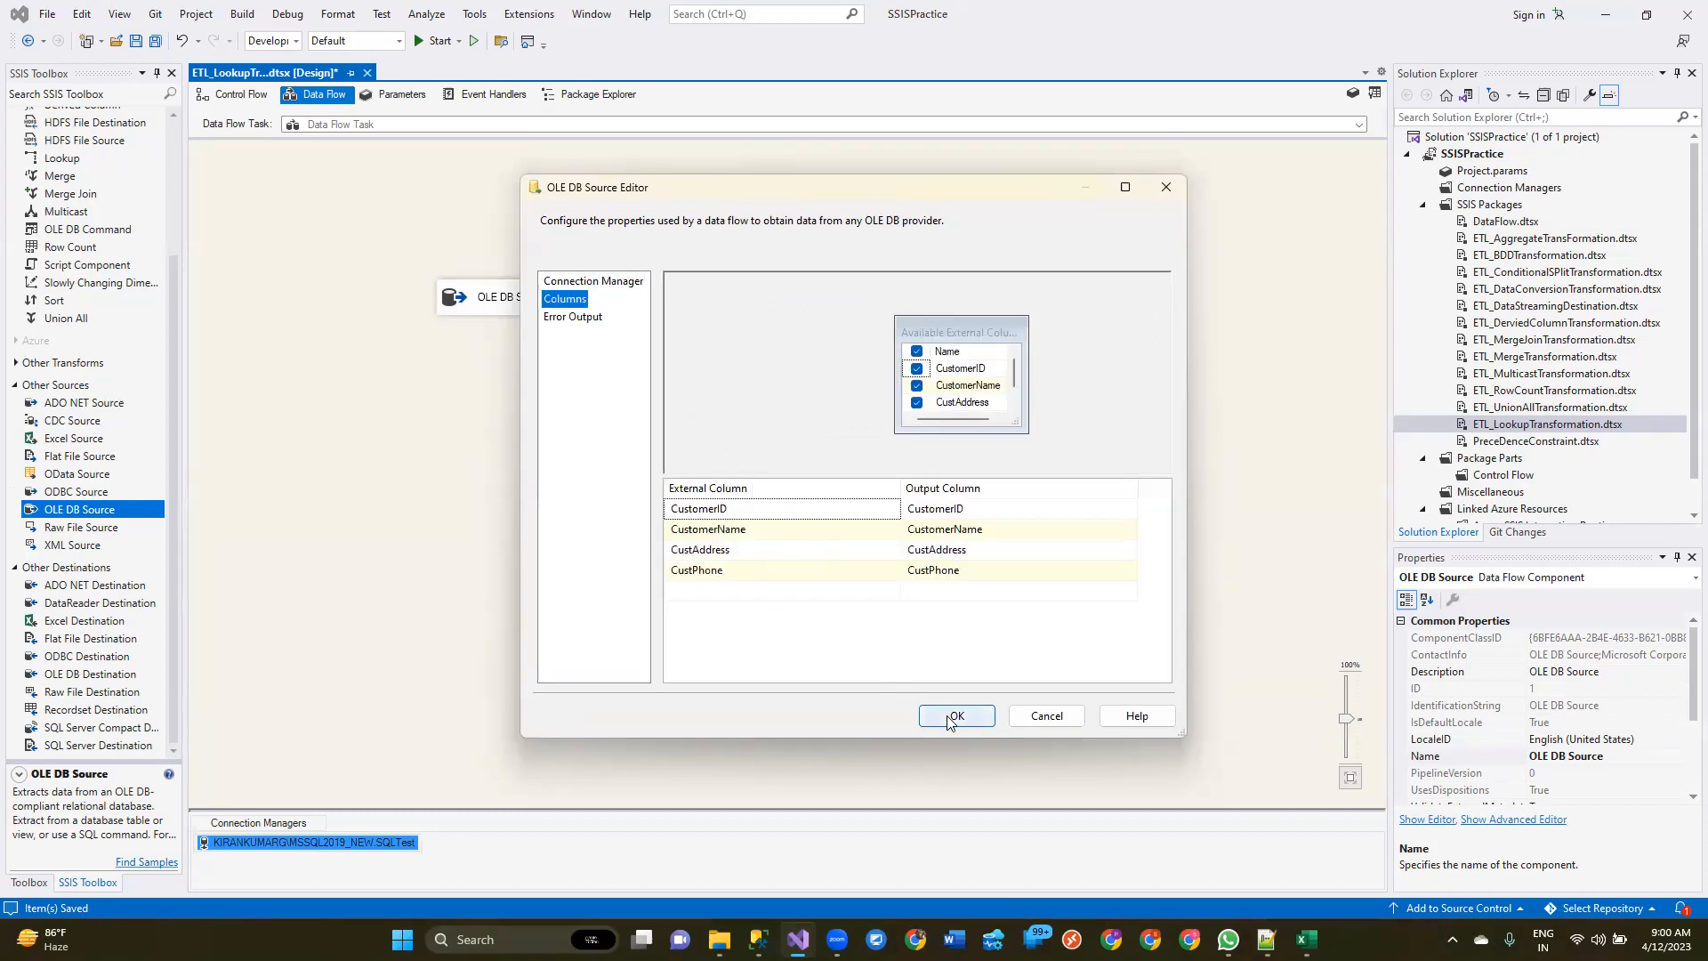
key("ctrl+s")
Step: Reposition the OLE DB Source, add a Lookup transformation below it and connect the source output to the Lookup
left_click_drag(523, 307, 756, 228)
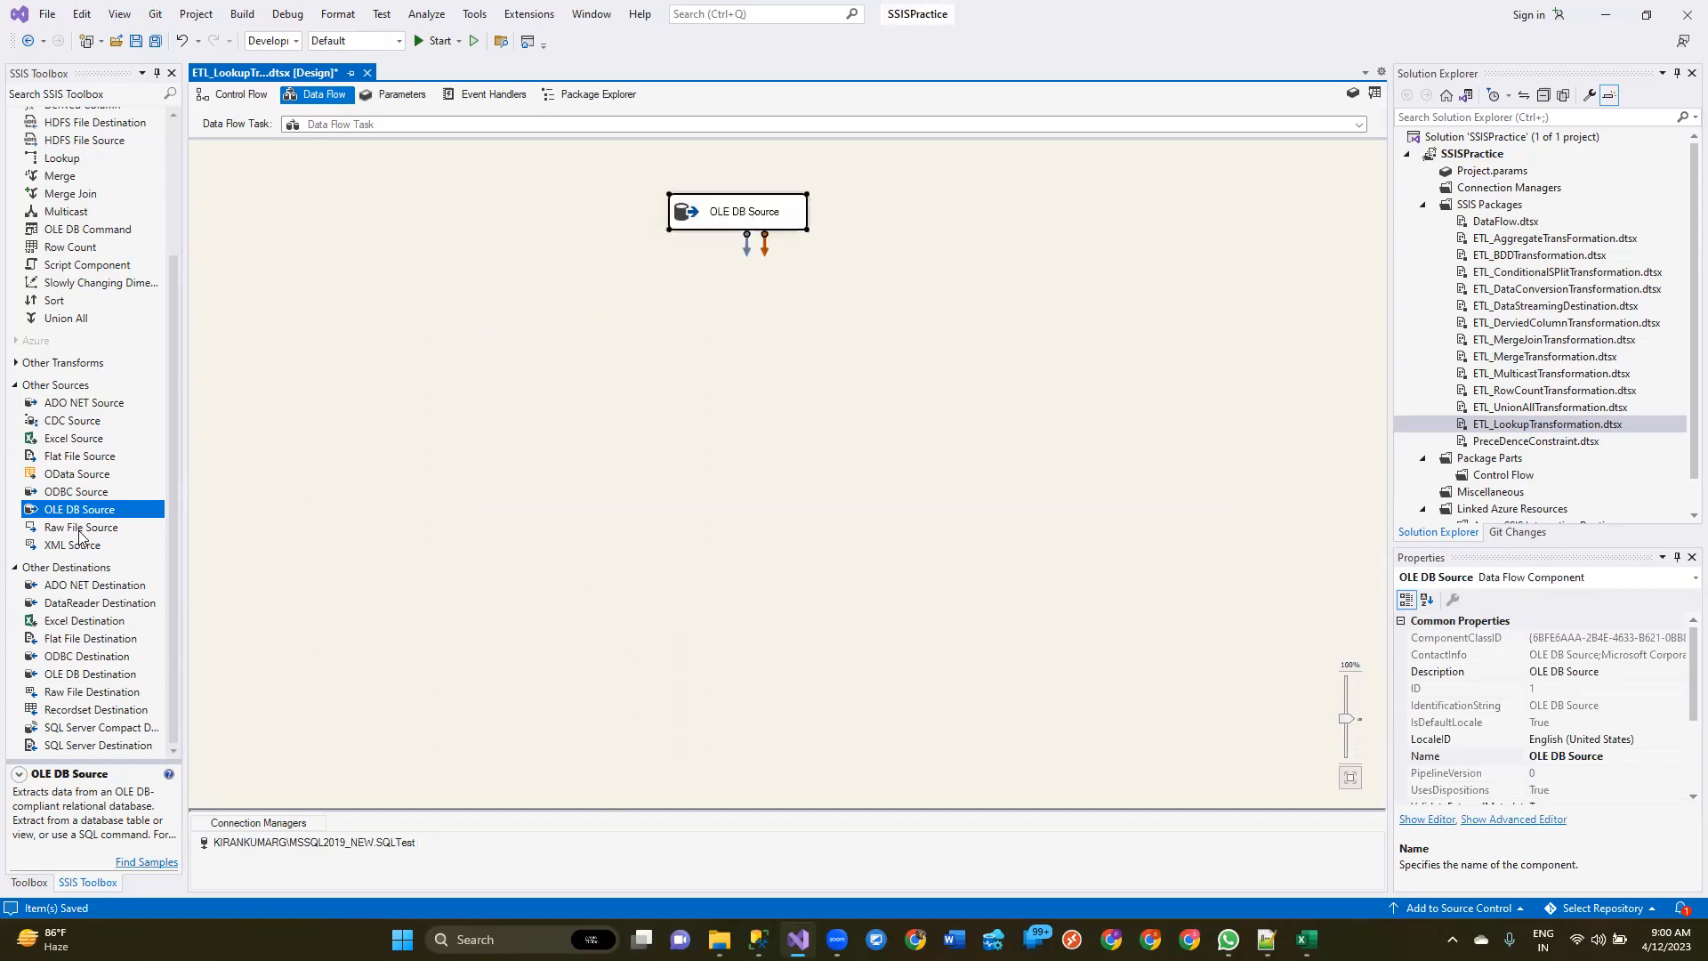
scroll(129, 425, "up", 3)
left_click_drag(93, 340, 770, 331)
left_click(744, 223)
left_click(832, 336)
Step: Open the Lookup transformation's editor at full size and review its general, connection, columns, advanced and error output settings
double_click(769, 331)
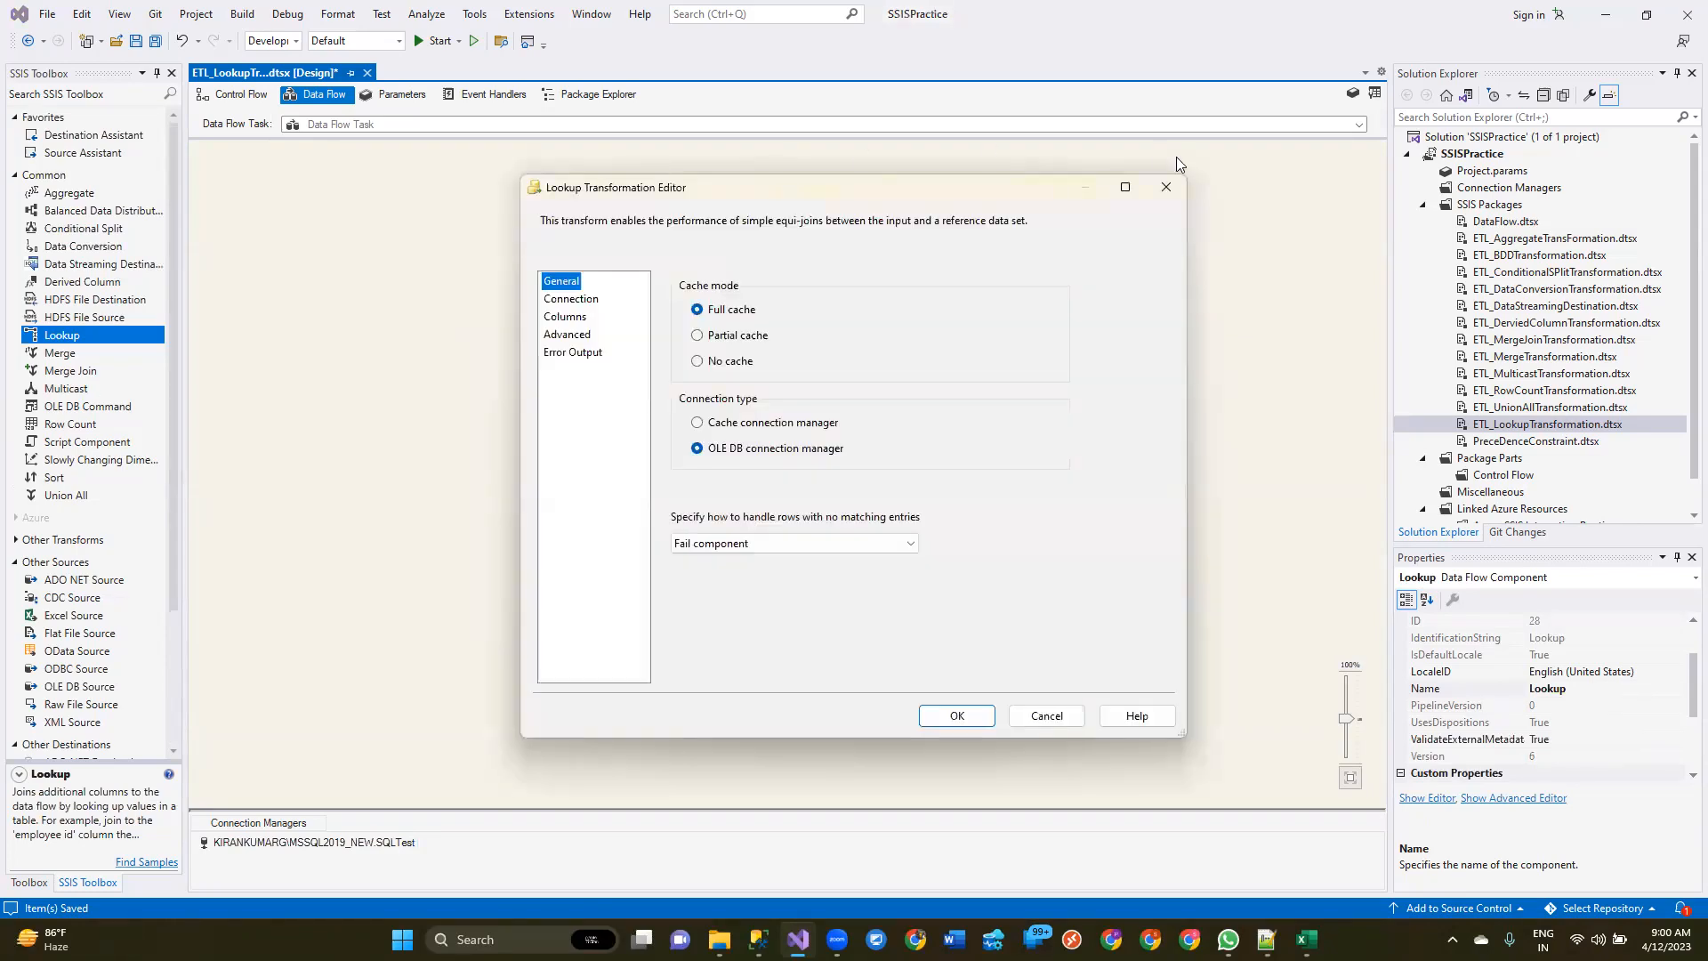
left_click(1136, 171)
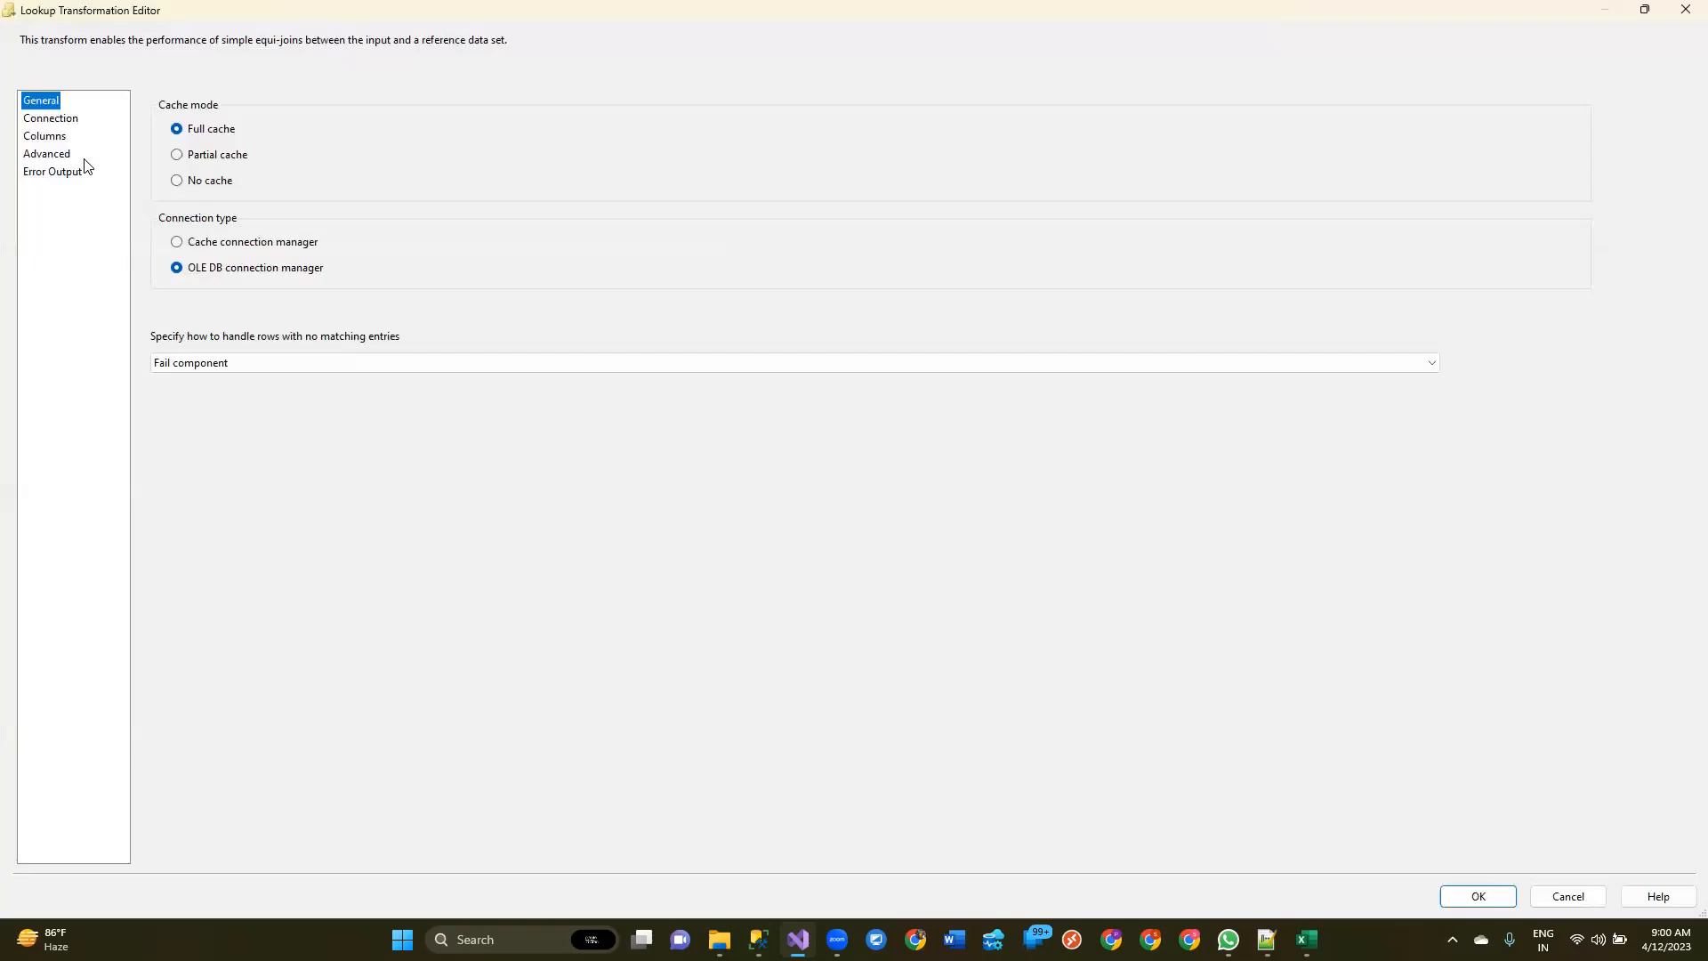
left_click(52, 120)
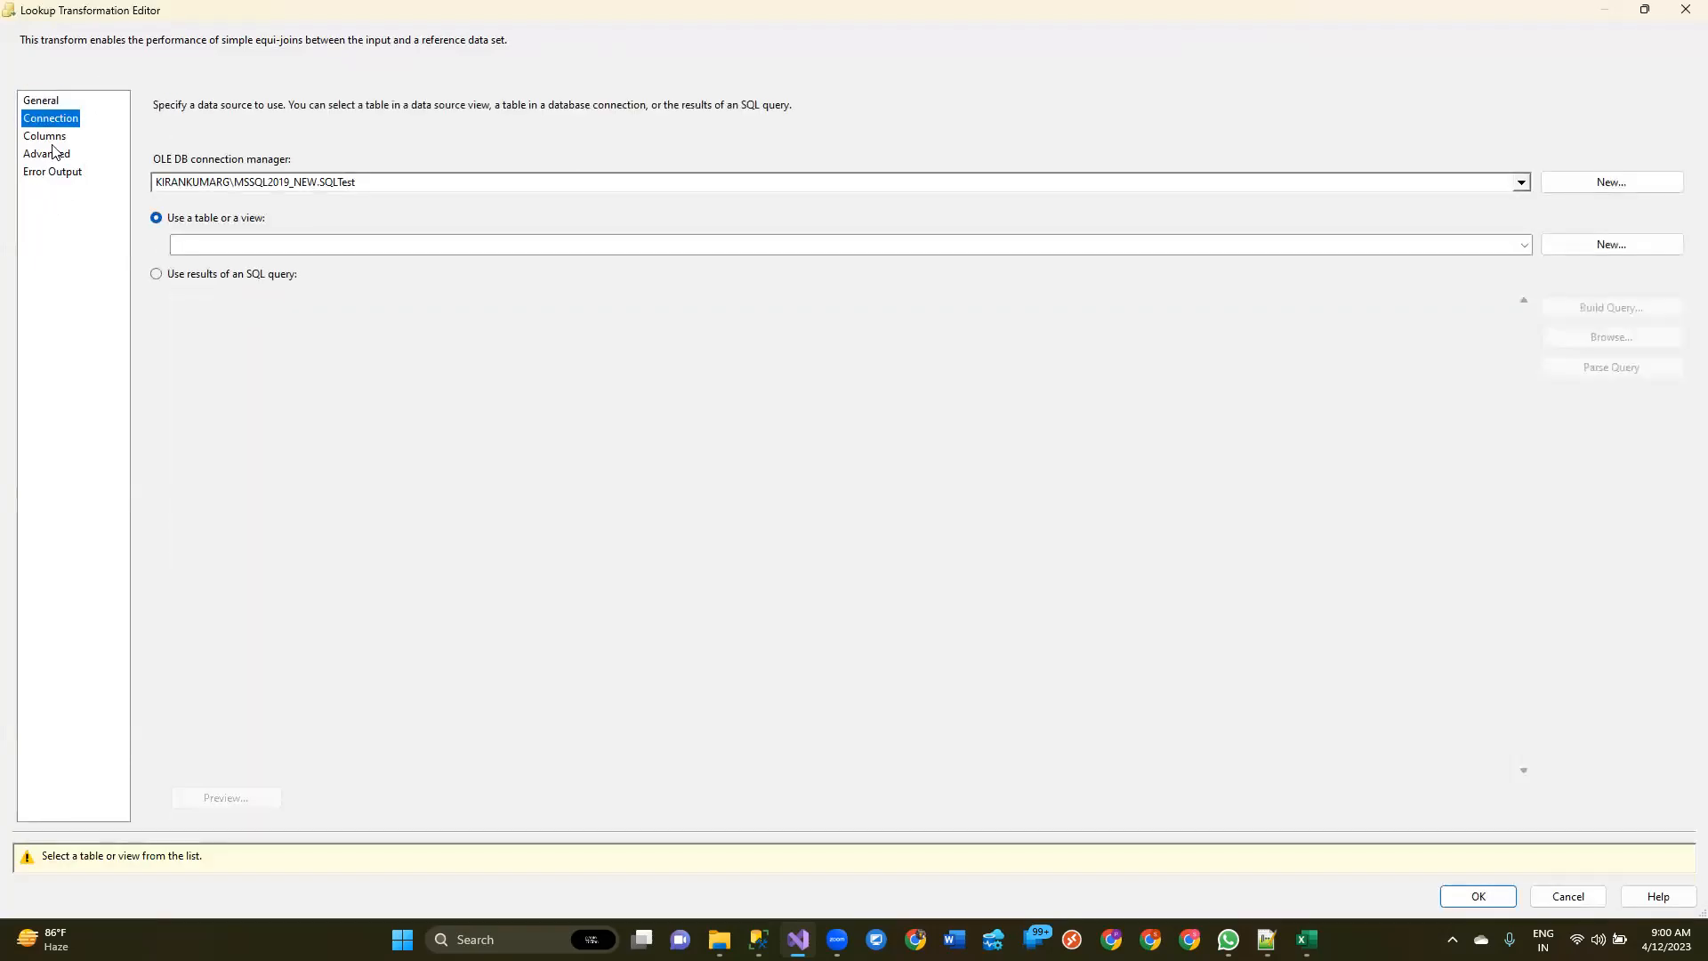
left_click(52, 138)
left_click(55, 156)
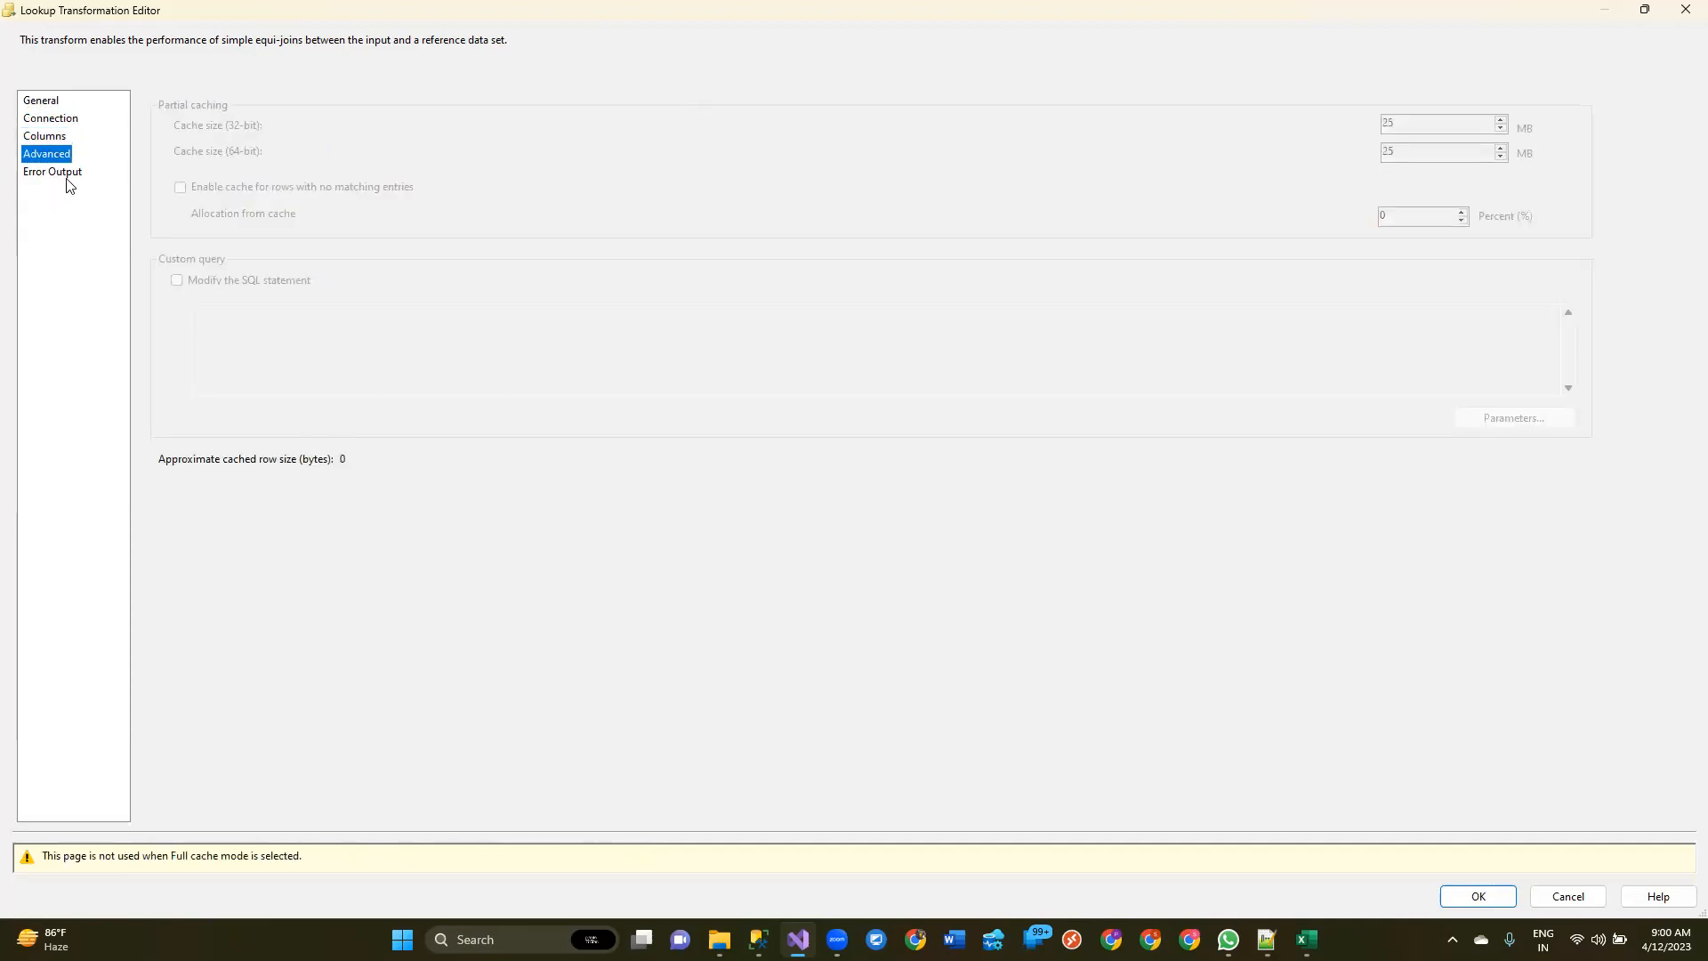
left_click(65, 174)
left_click(41, 100)
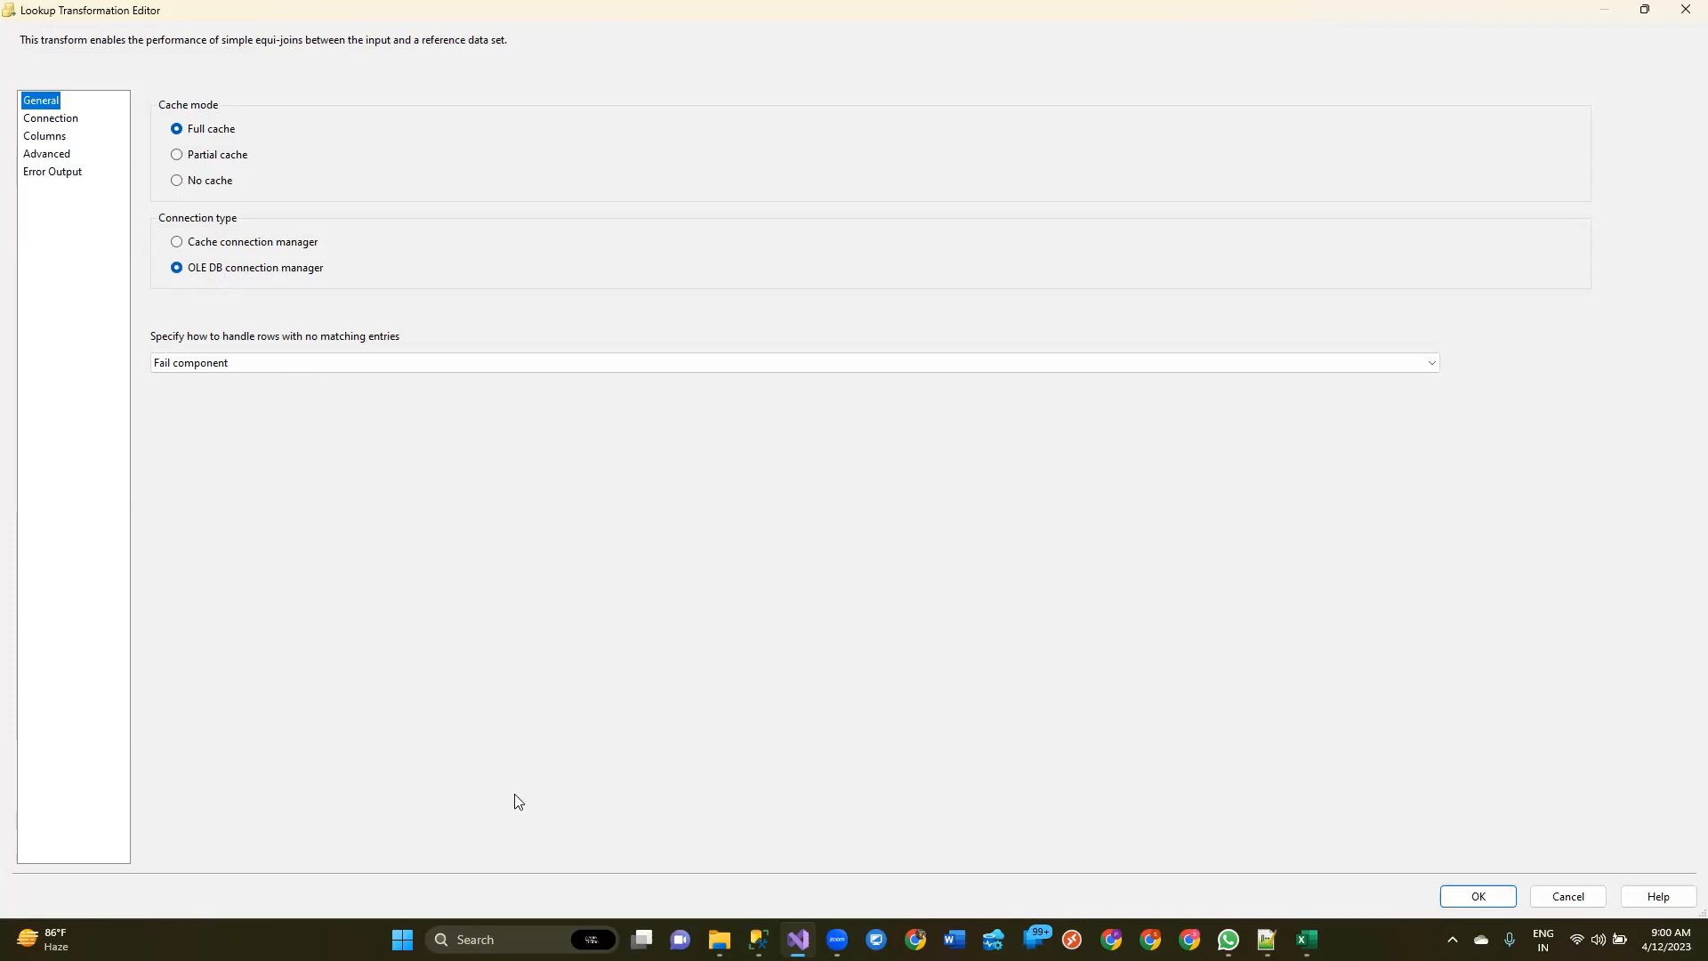
Step: Switch to SQL Server Management Studio, highlight the whole CREATE TABLE CustomersInfo statement, and return to the Lookup editor
left_click(758, 939)
left_click(719, 440)
left_click_drag(719, 440, 620, 129)
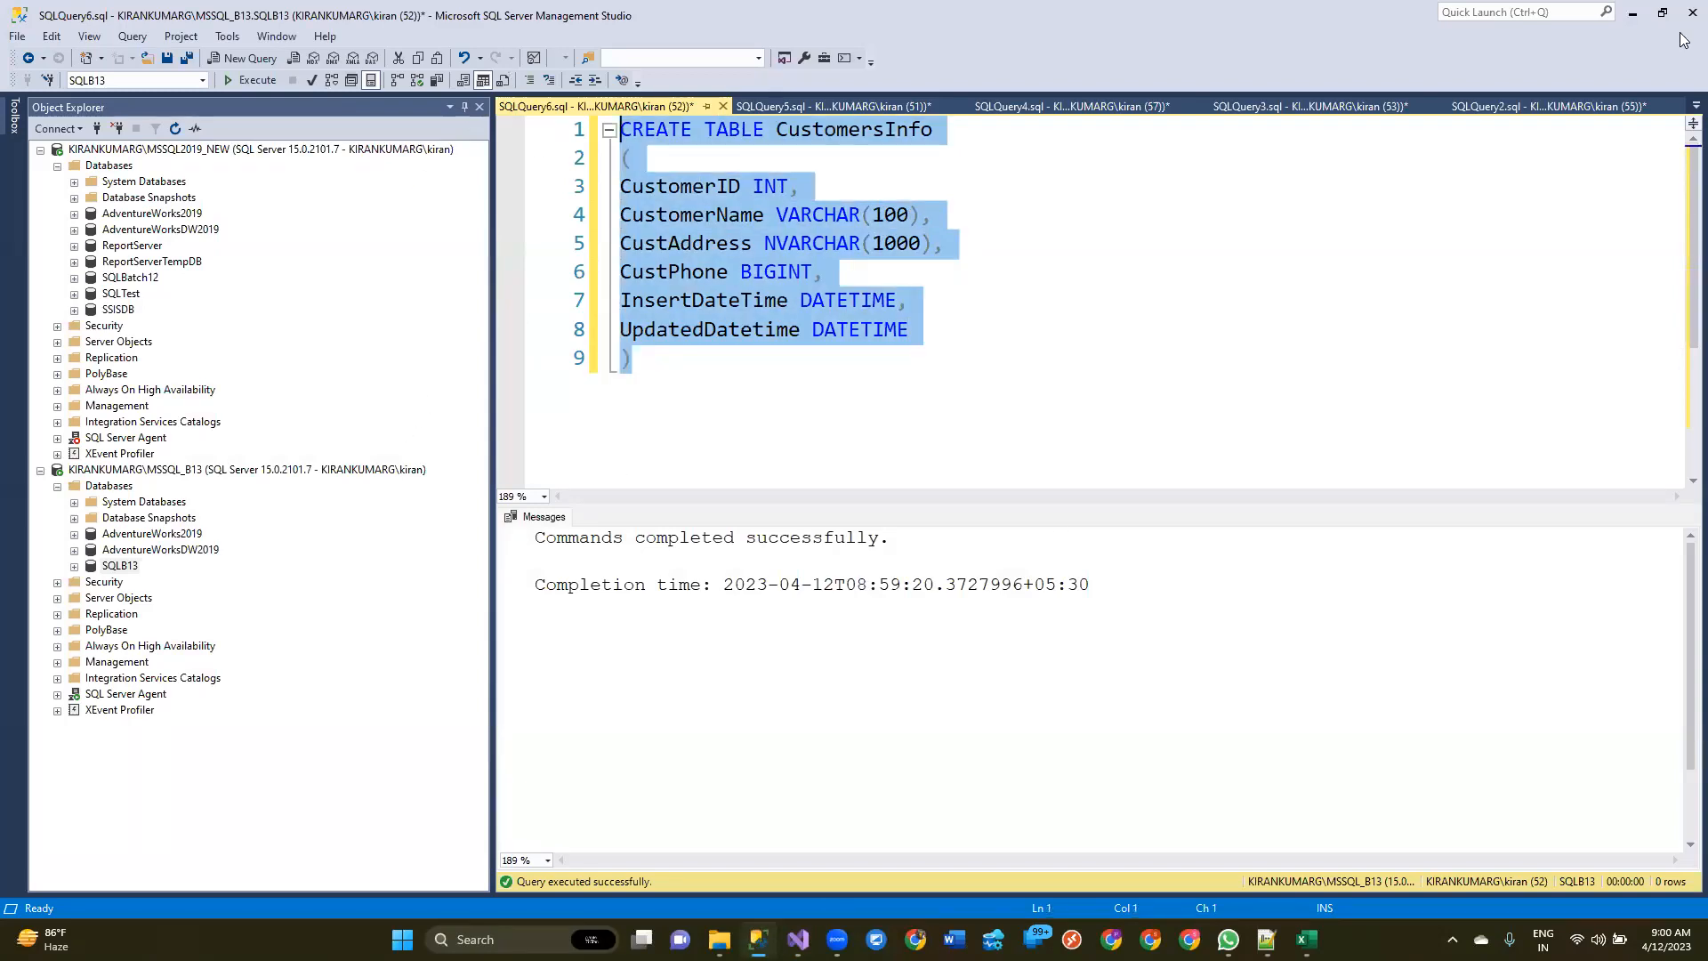
left_click(1632, 12)
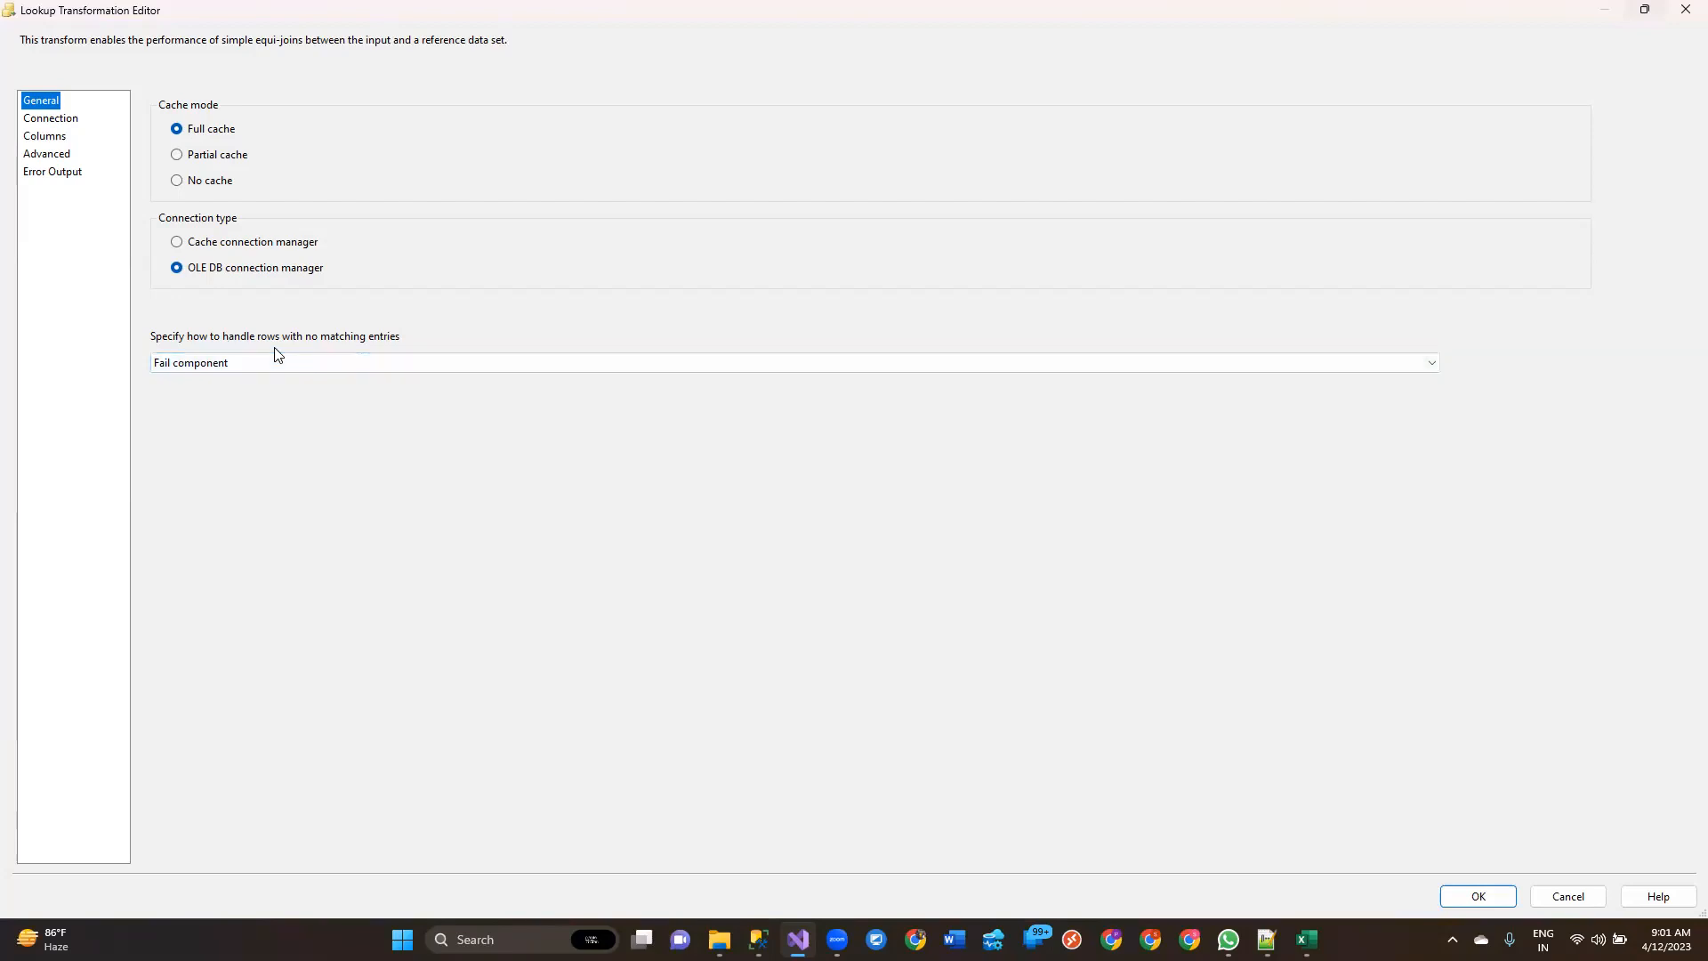
Step: Set the Lookup's reference data to the [dbo].[CustomersInfo] table through a new connection to SQLB13 on MSSQL_B13
left_click(52, 119)
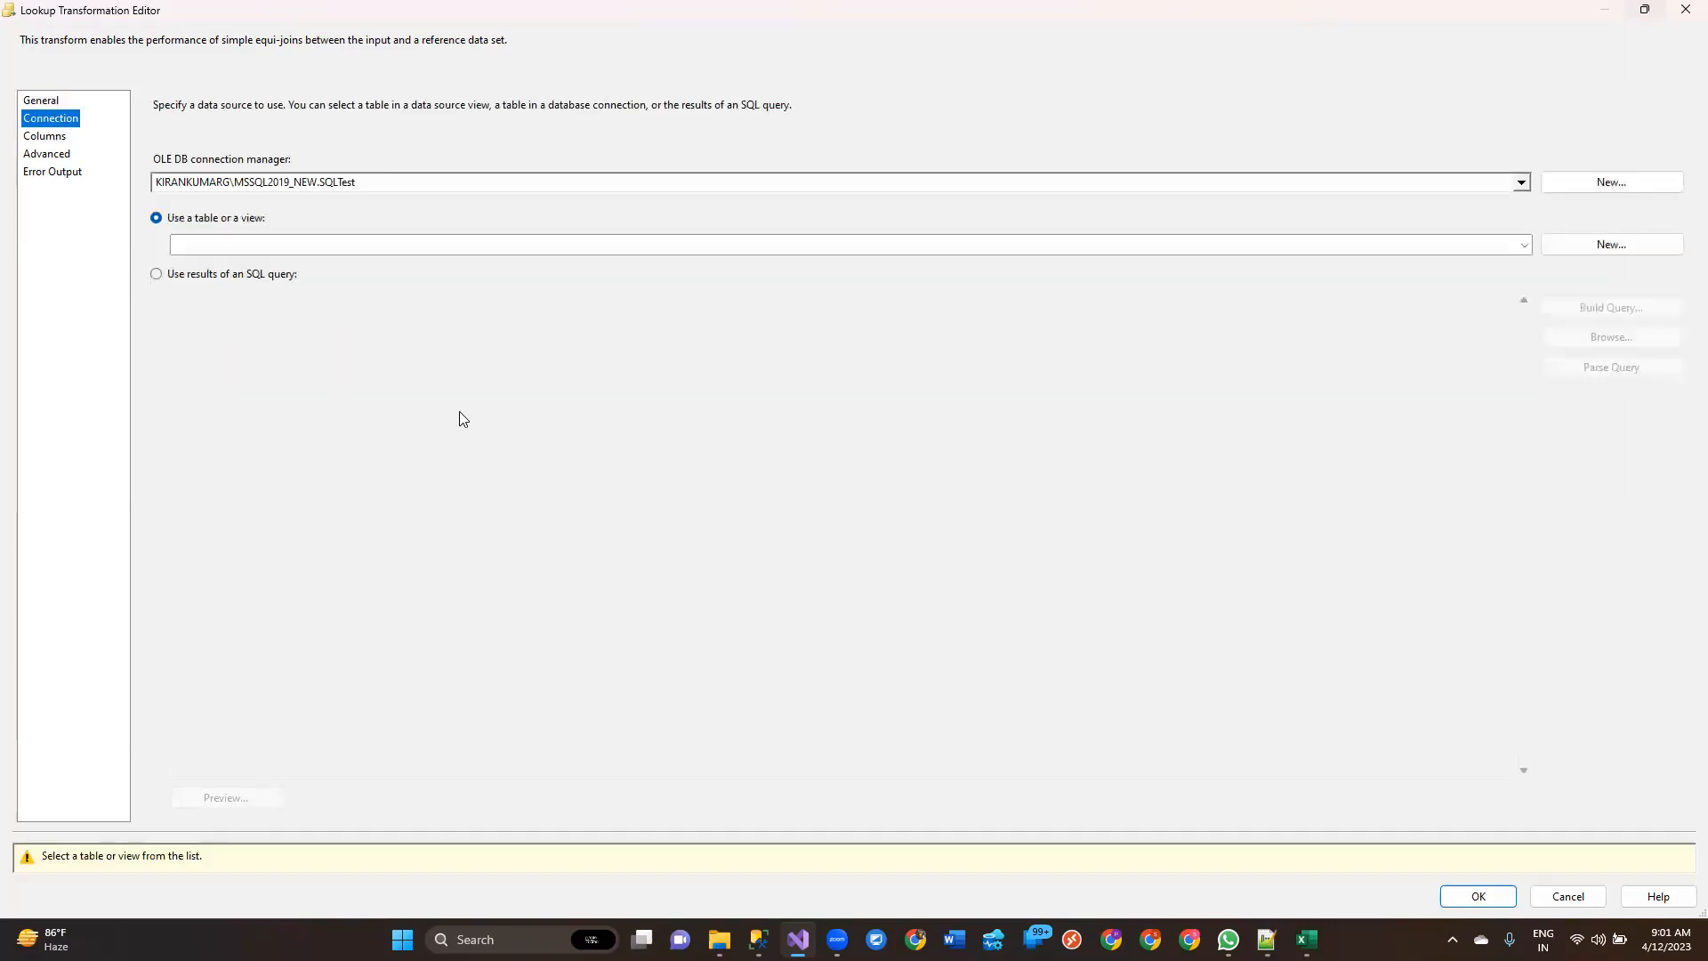
left_click(694, 185)
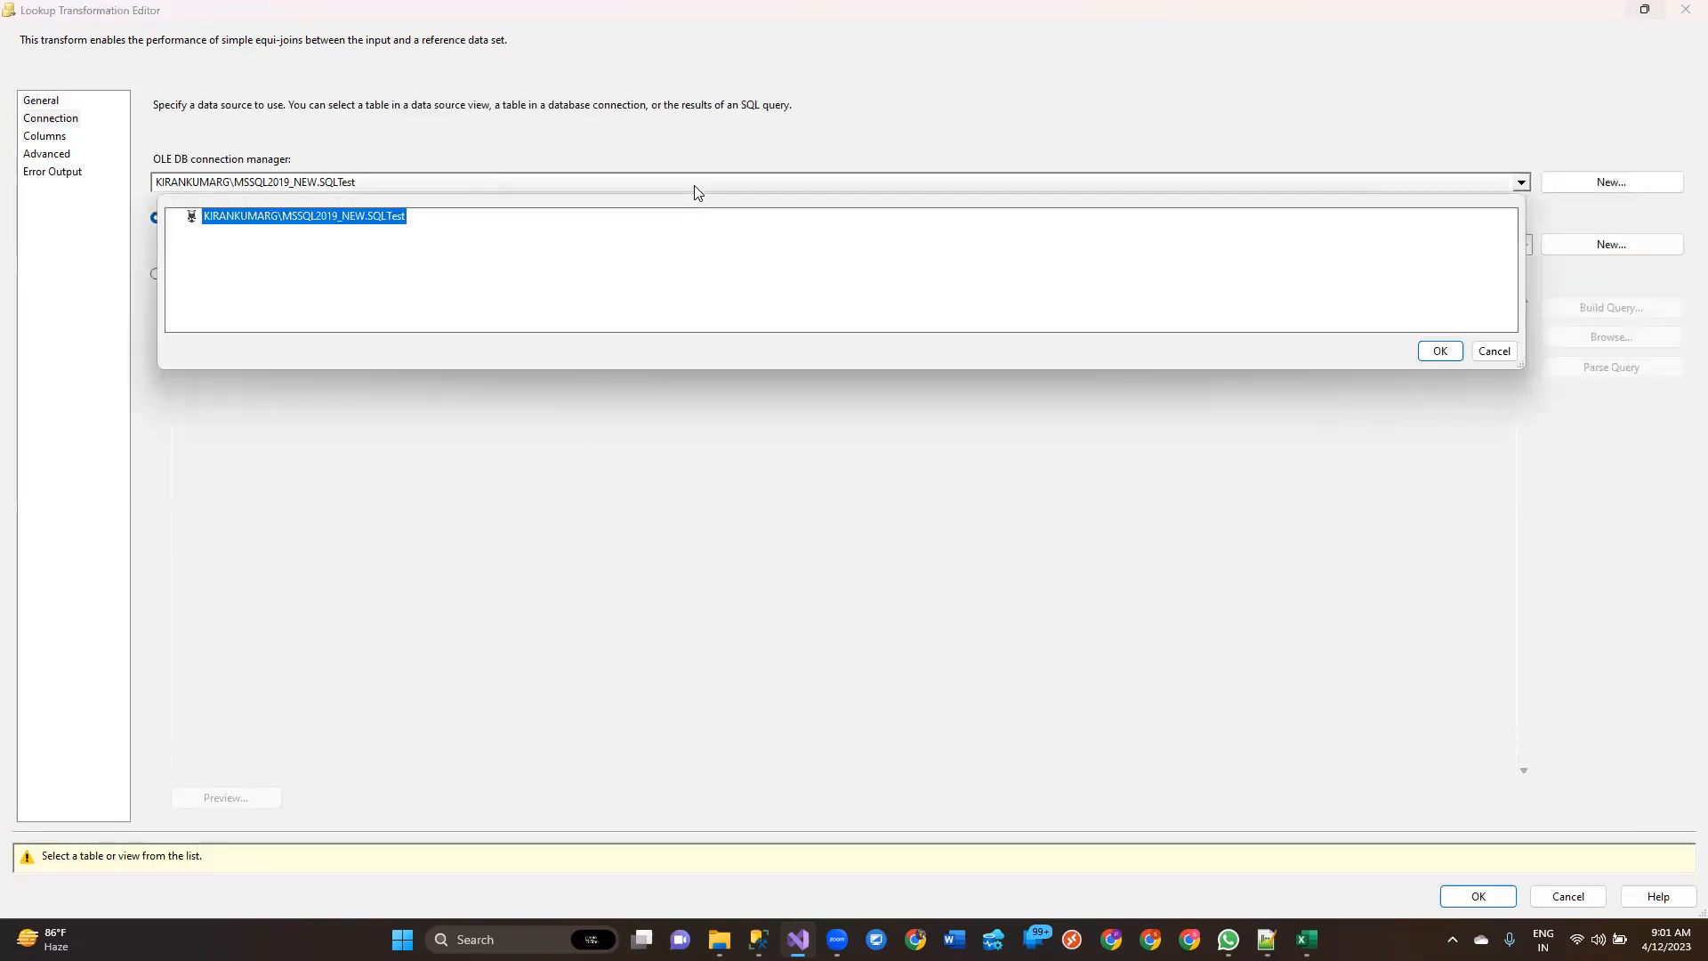
left_click(1496, 356)
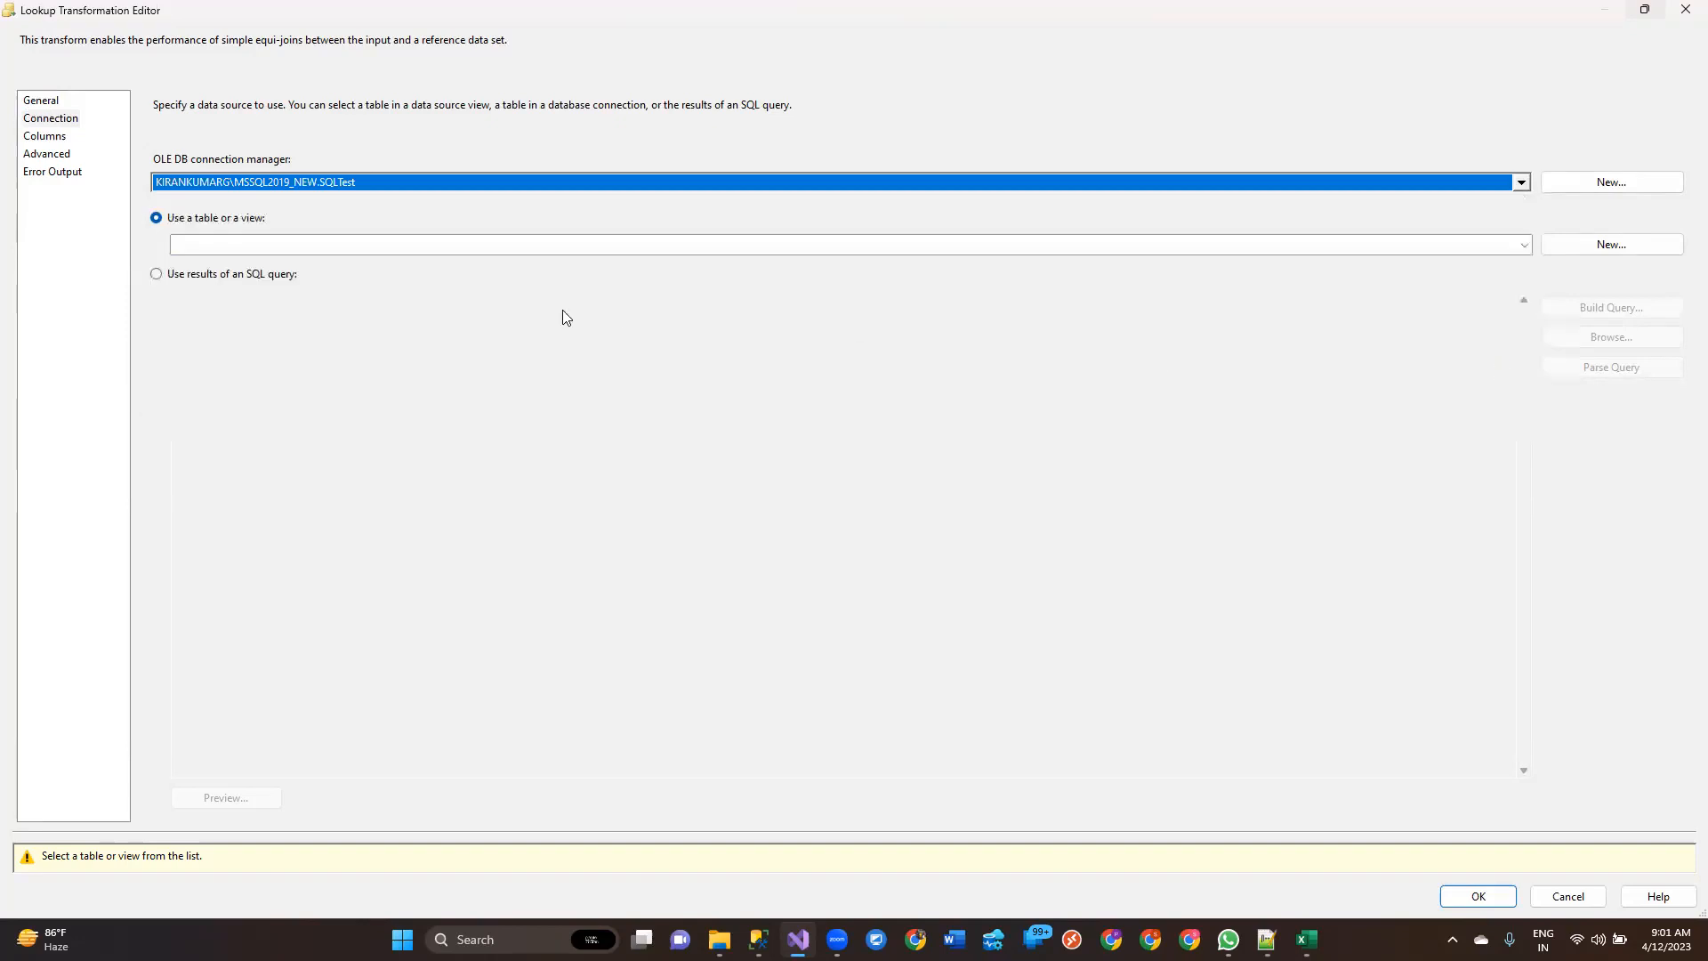
left_click(1606, 183)
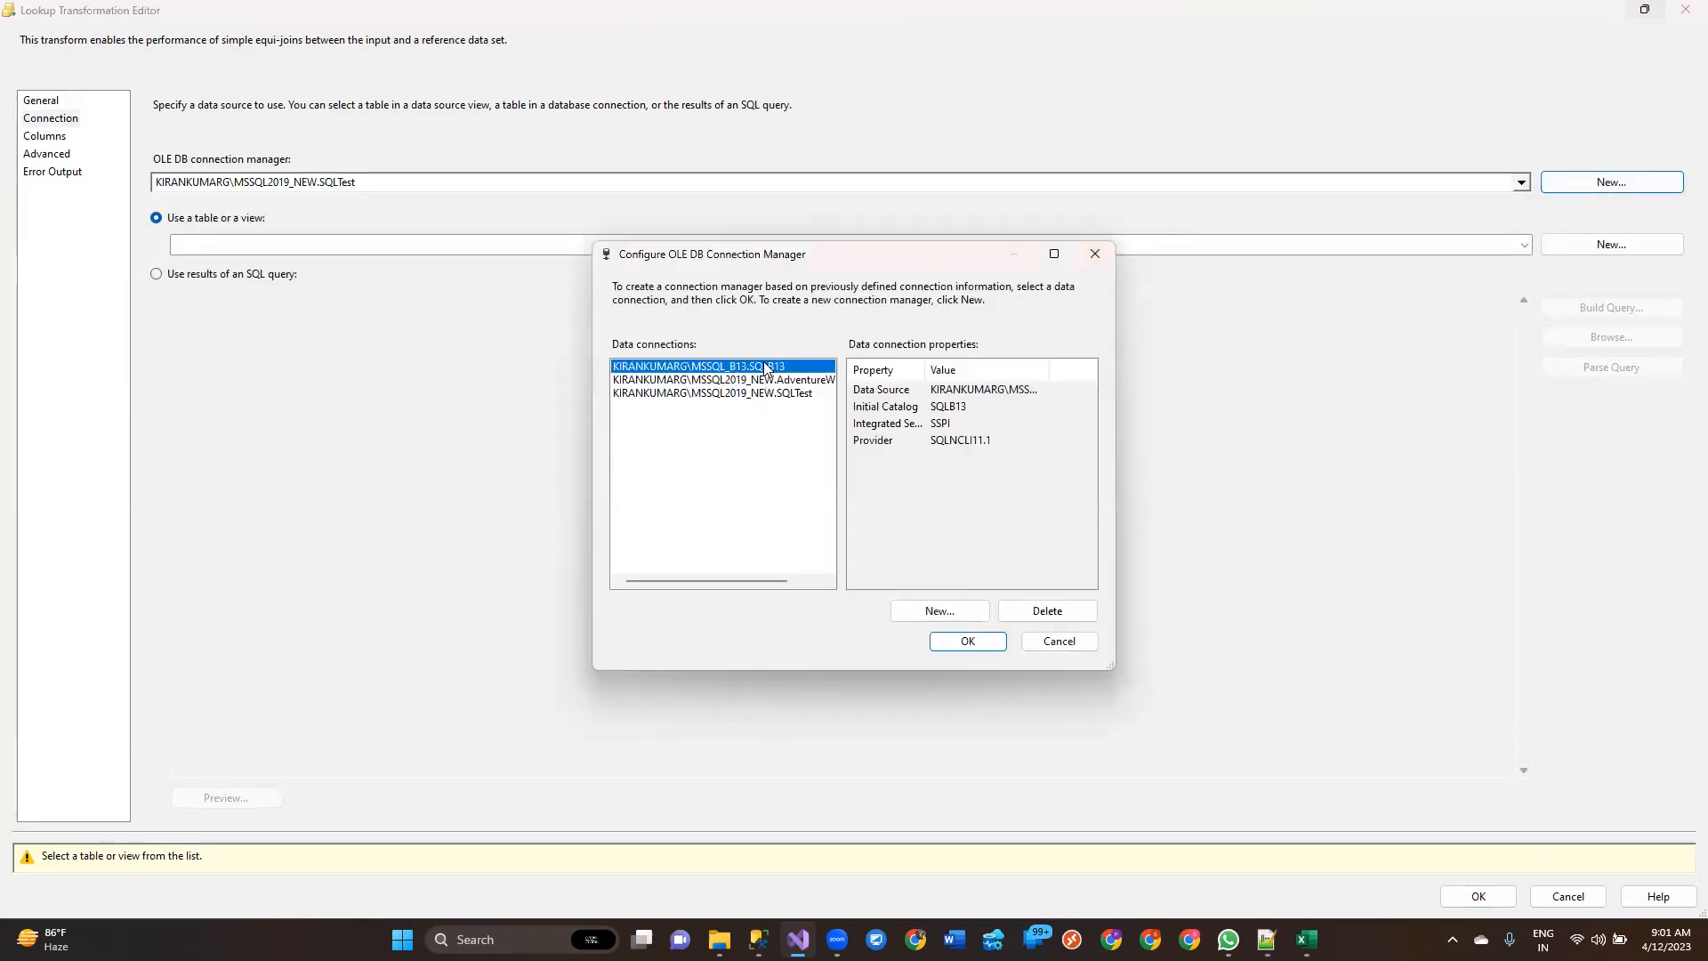
left_click(954, 643)
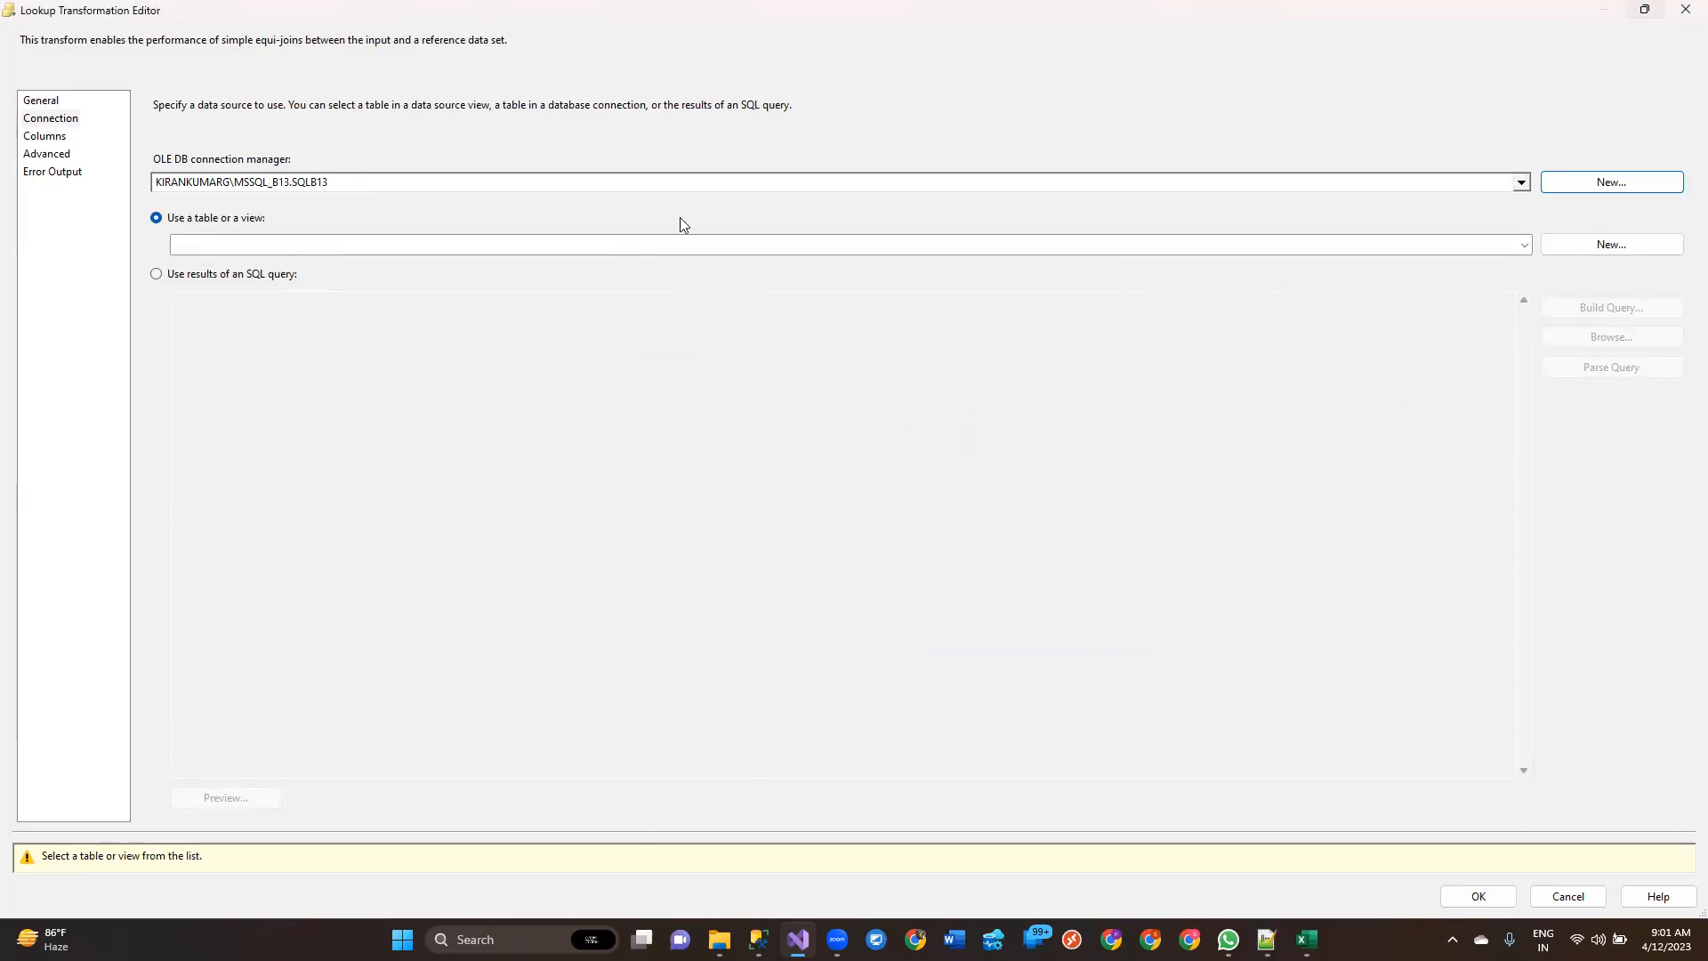
left_click(1523, 244)
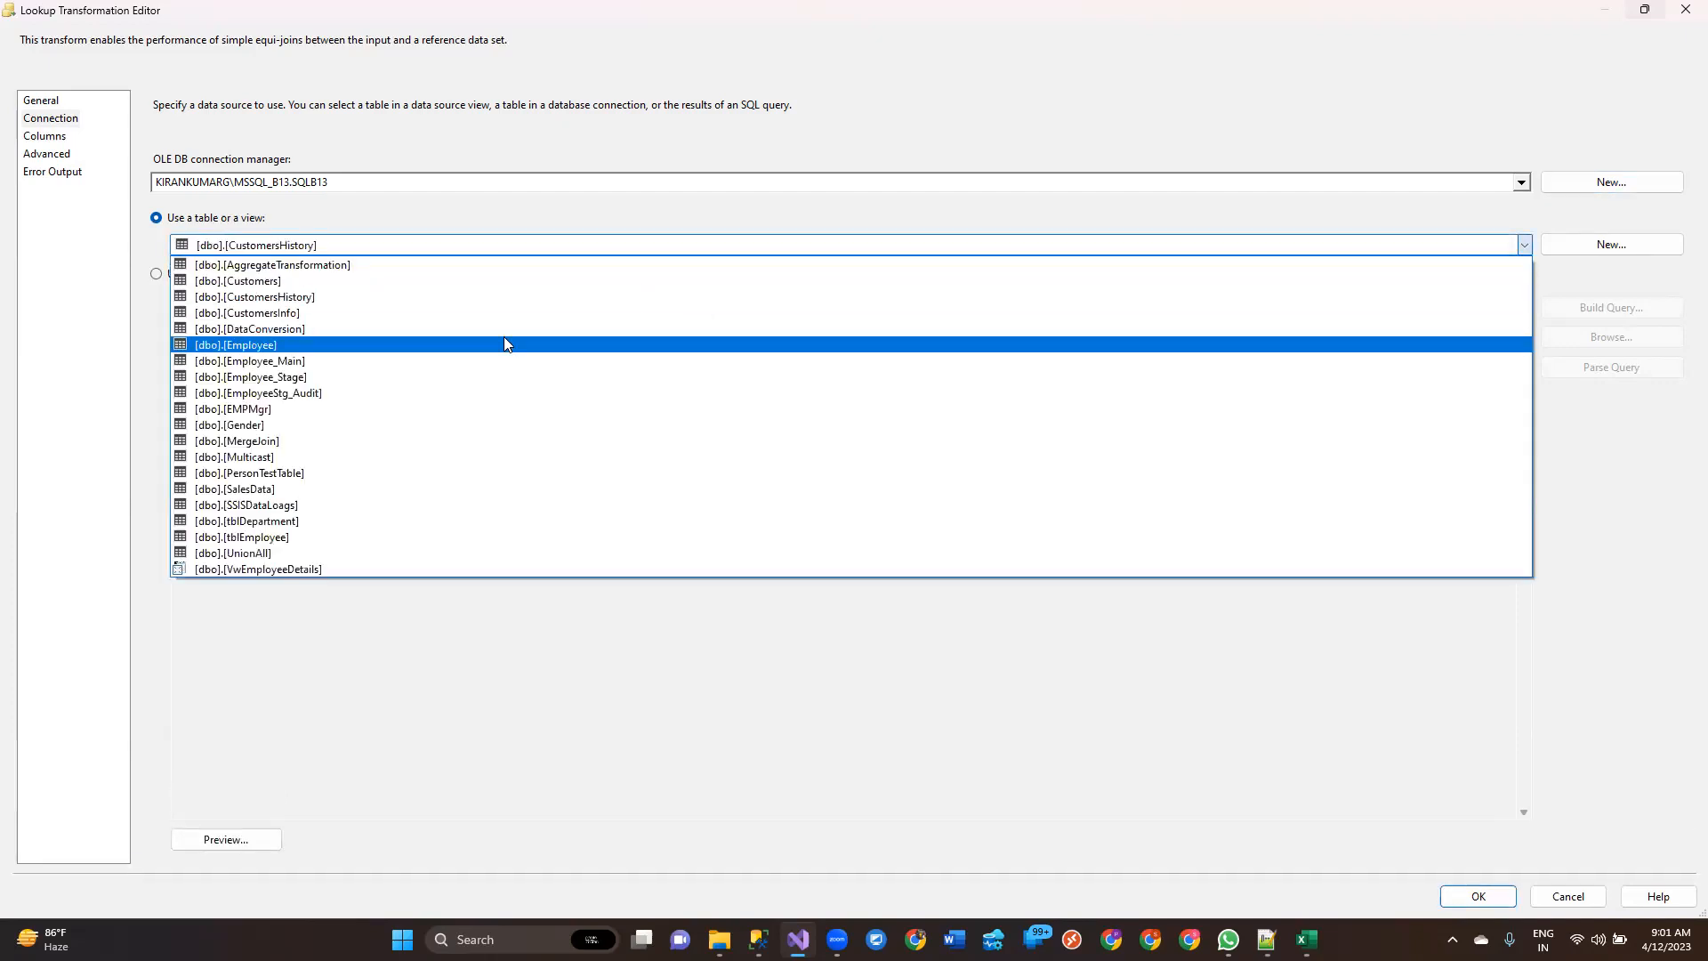
left_click(289, 316)
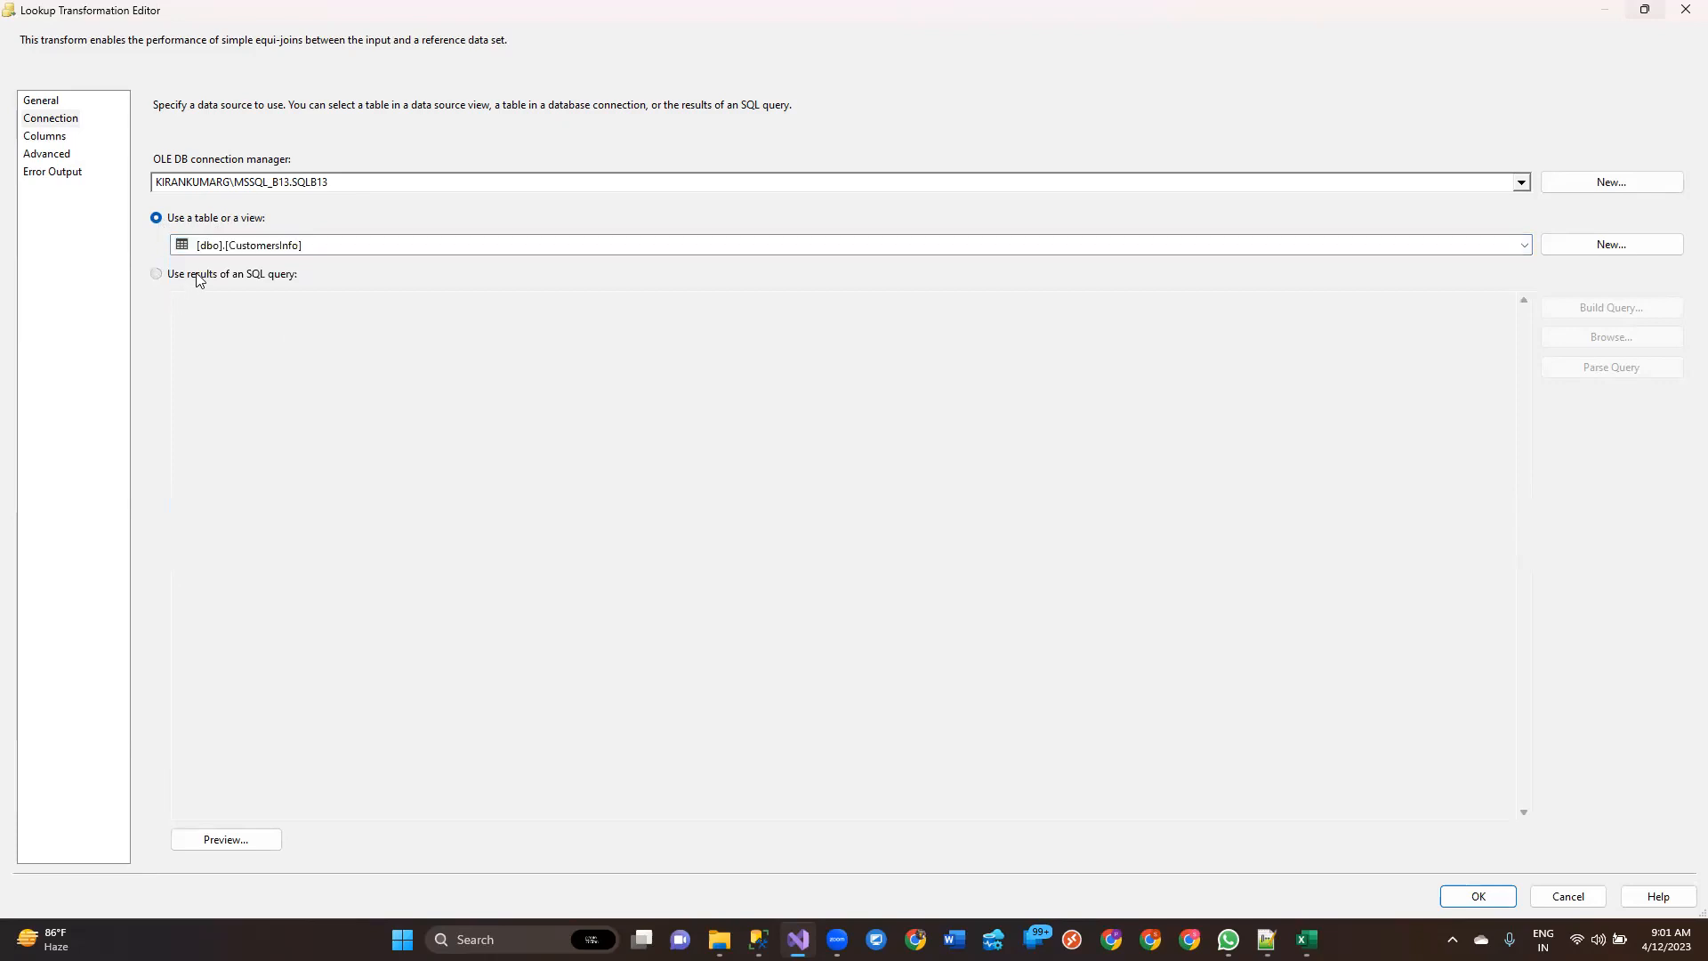
left_click(199, 276)
left_click(849, 646)
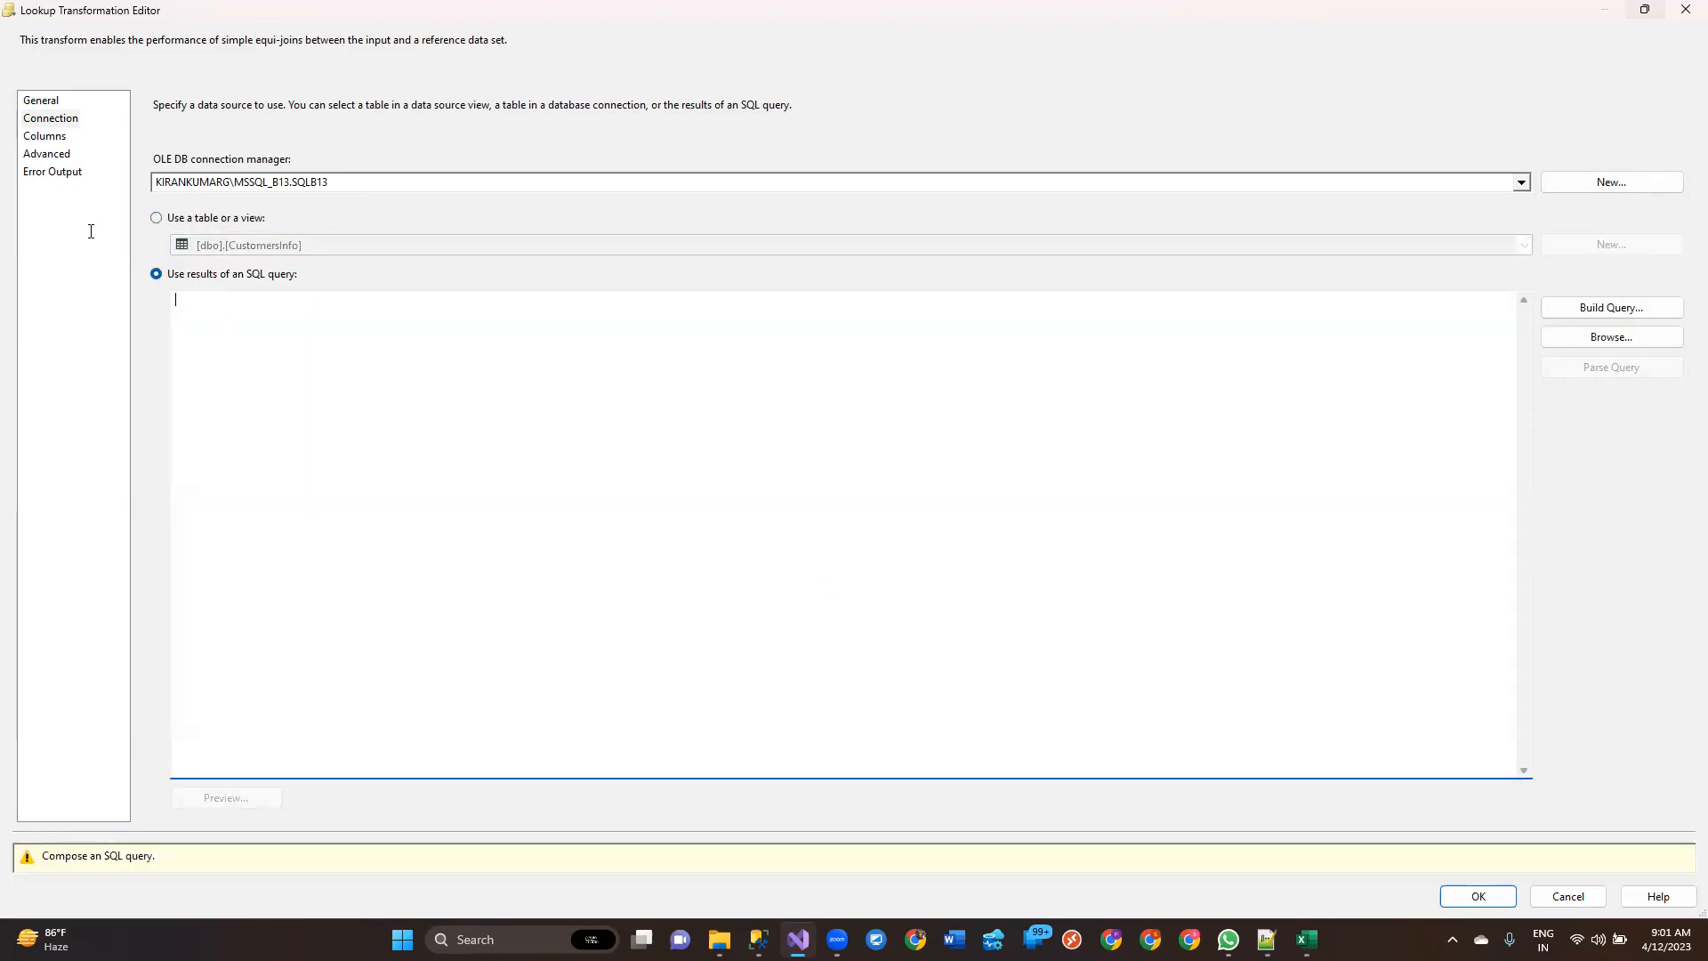
left_click(172, 222)
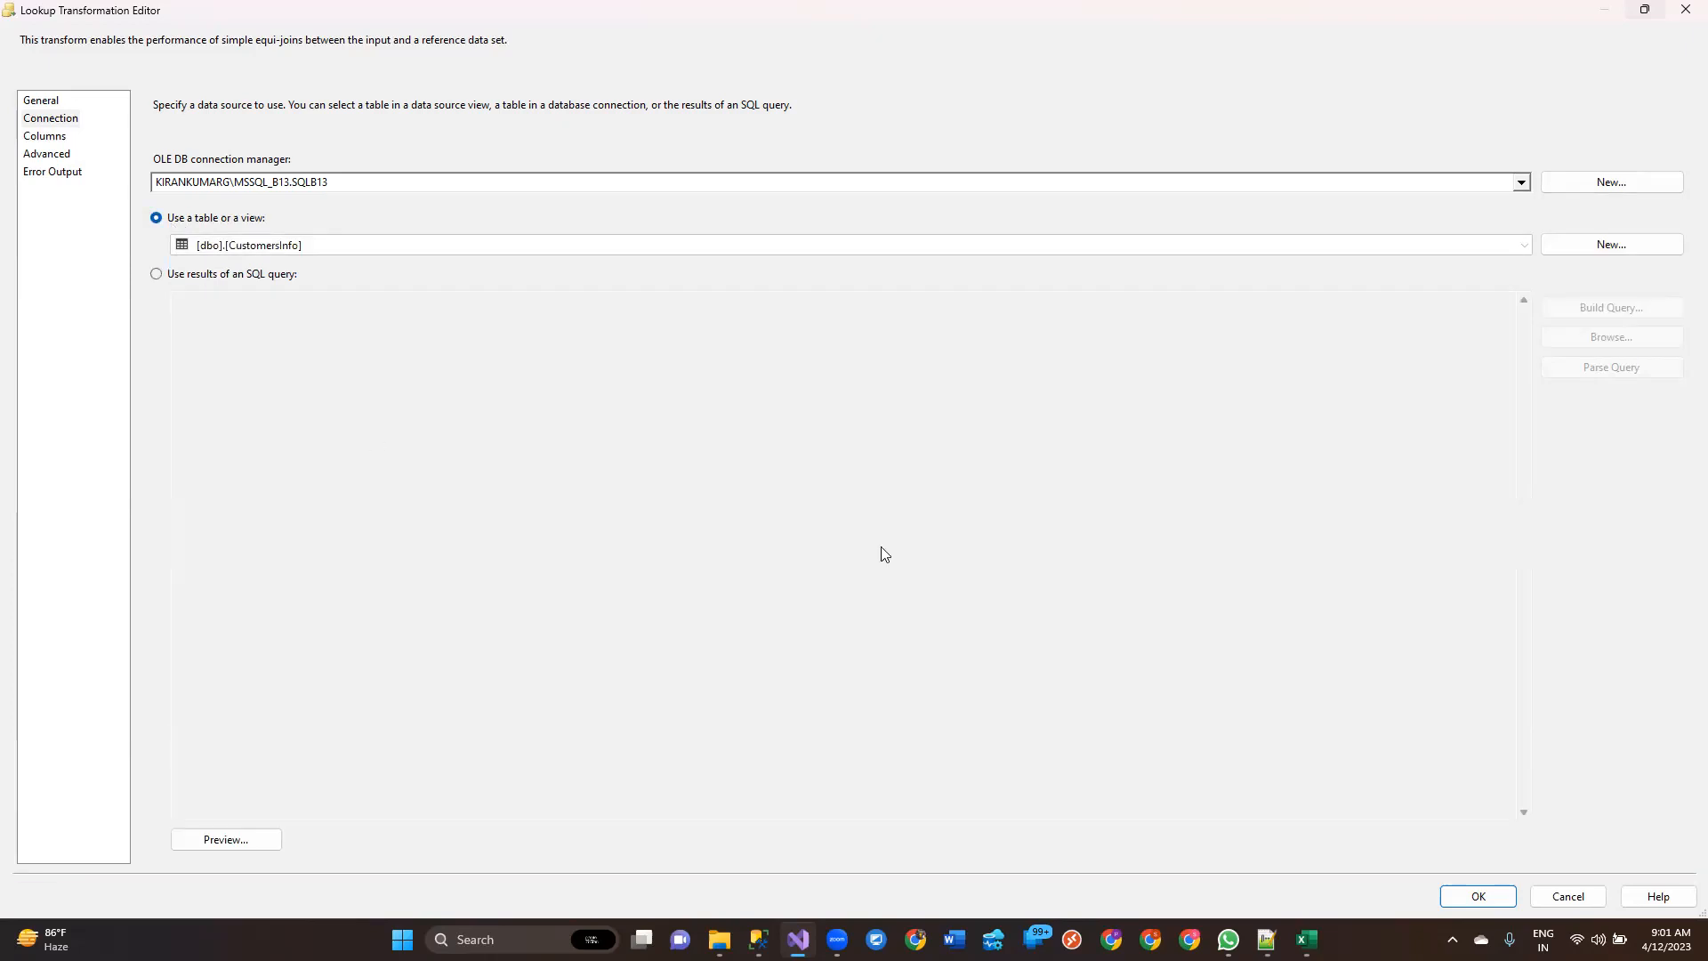
Step: Enlarge the Lookup column lists, map the input CustomerID to the lookup CustomerID, and apply the Lookup settings
left_click(54, 137)
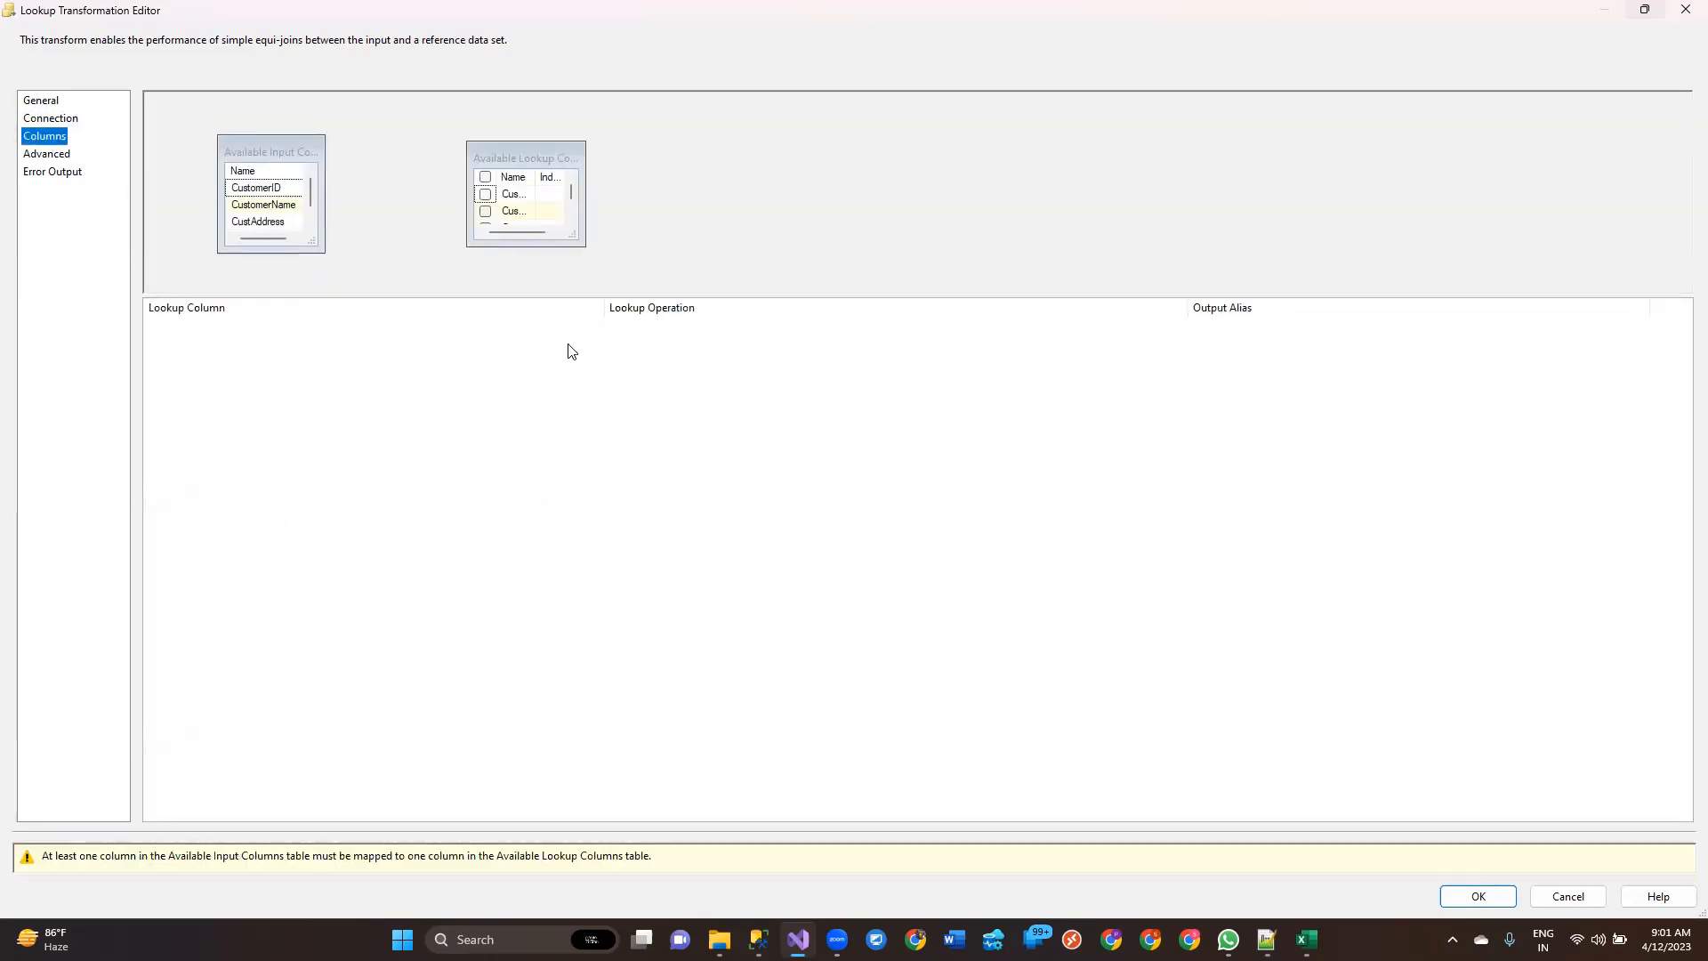
left_click_drag(571, 235, 785, 289)
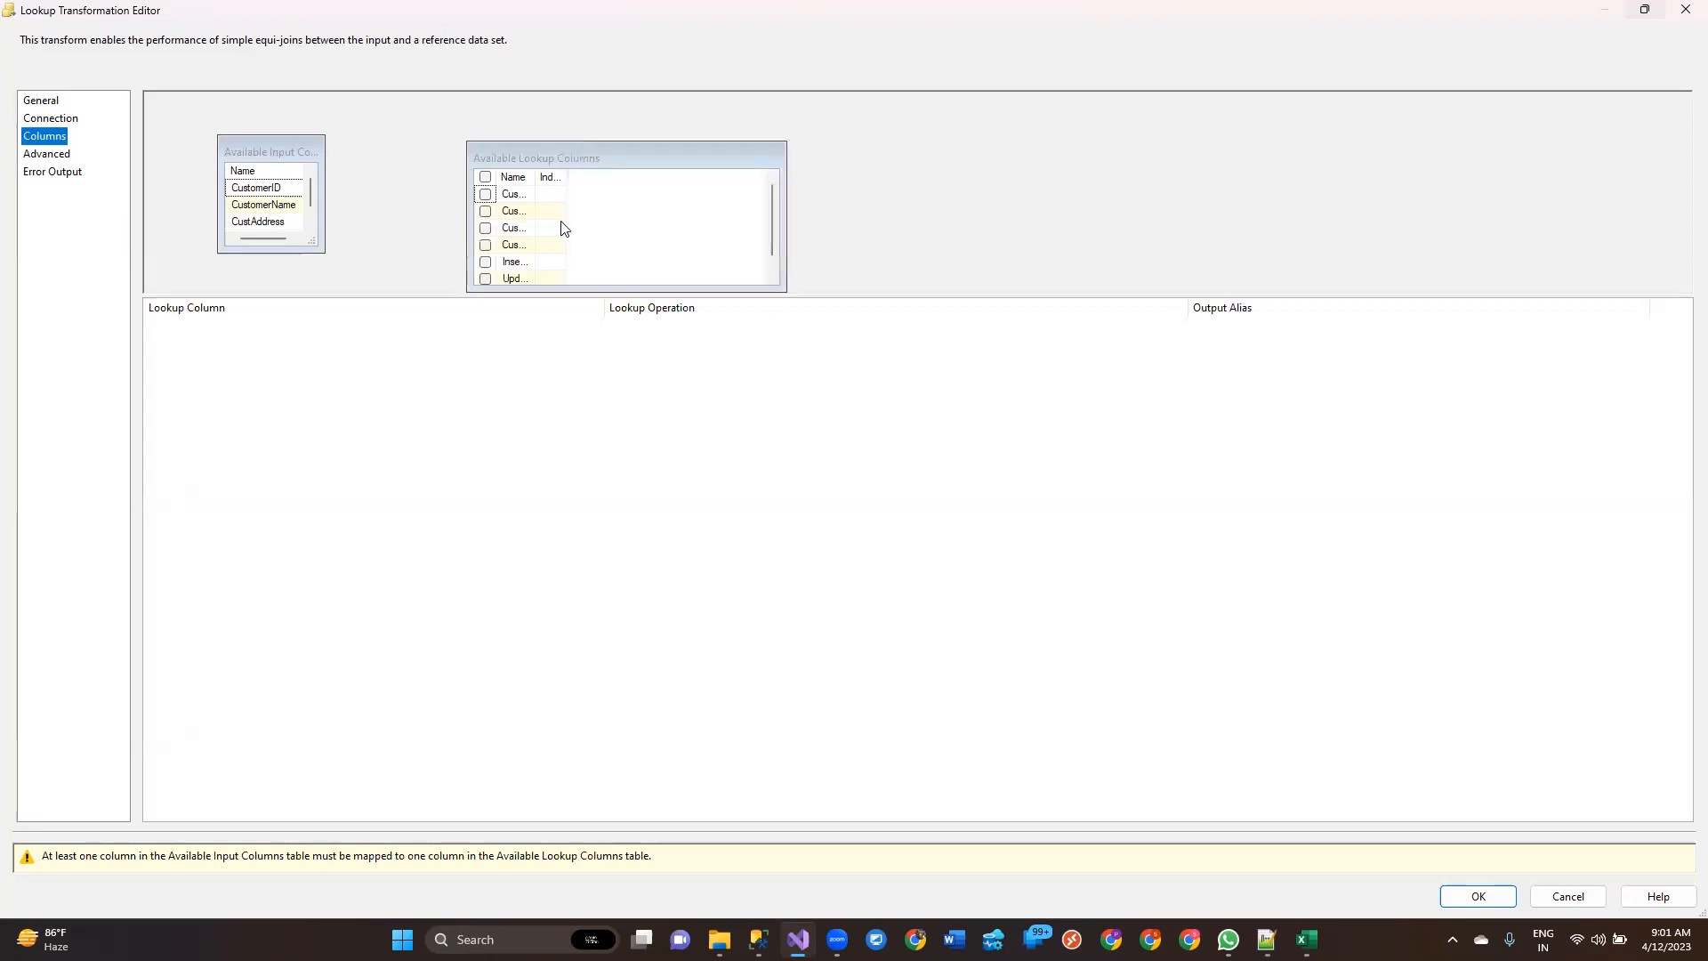
left_click_drag(537, 172, 633, 172)
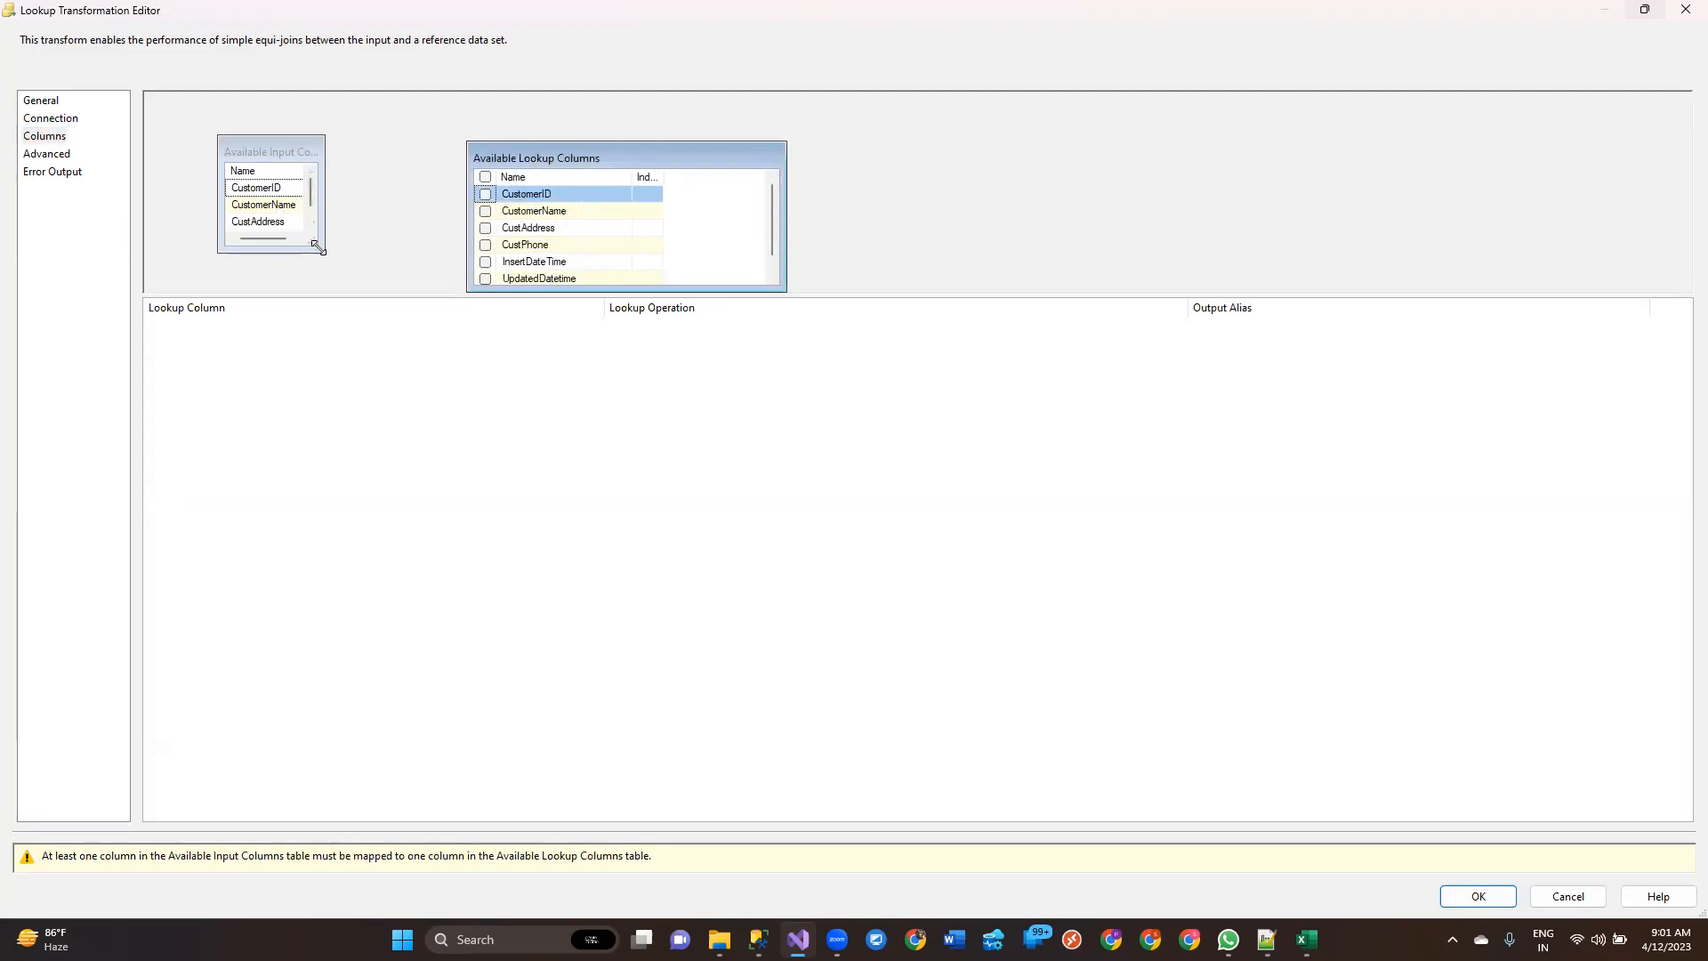
left_click_drag(317, 247, 421, 289)
left_click(307, 187)
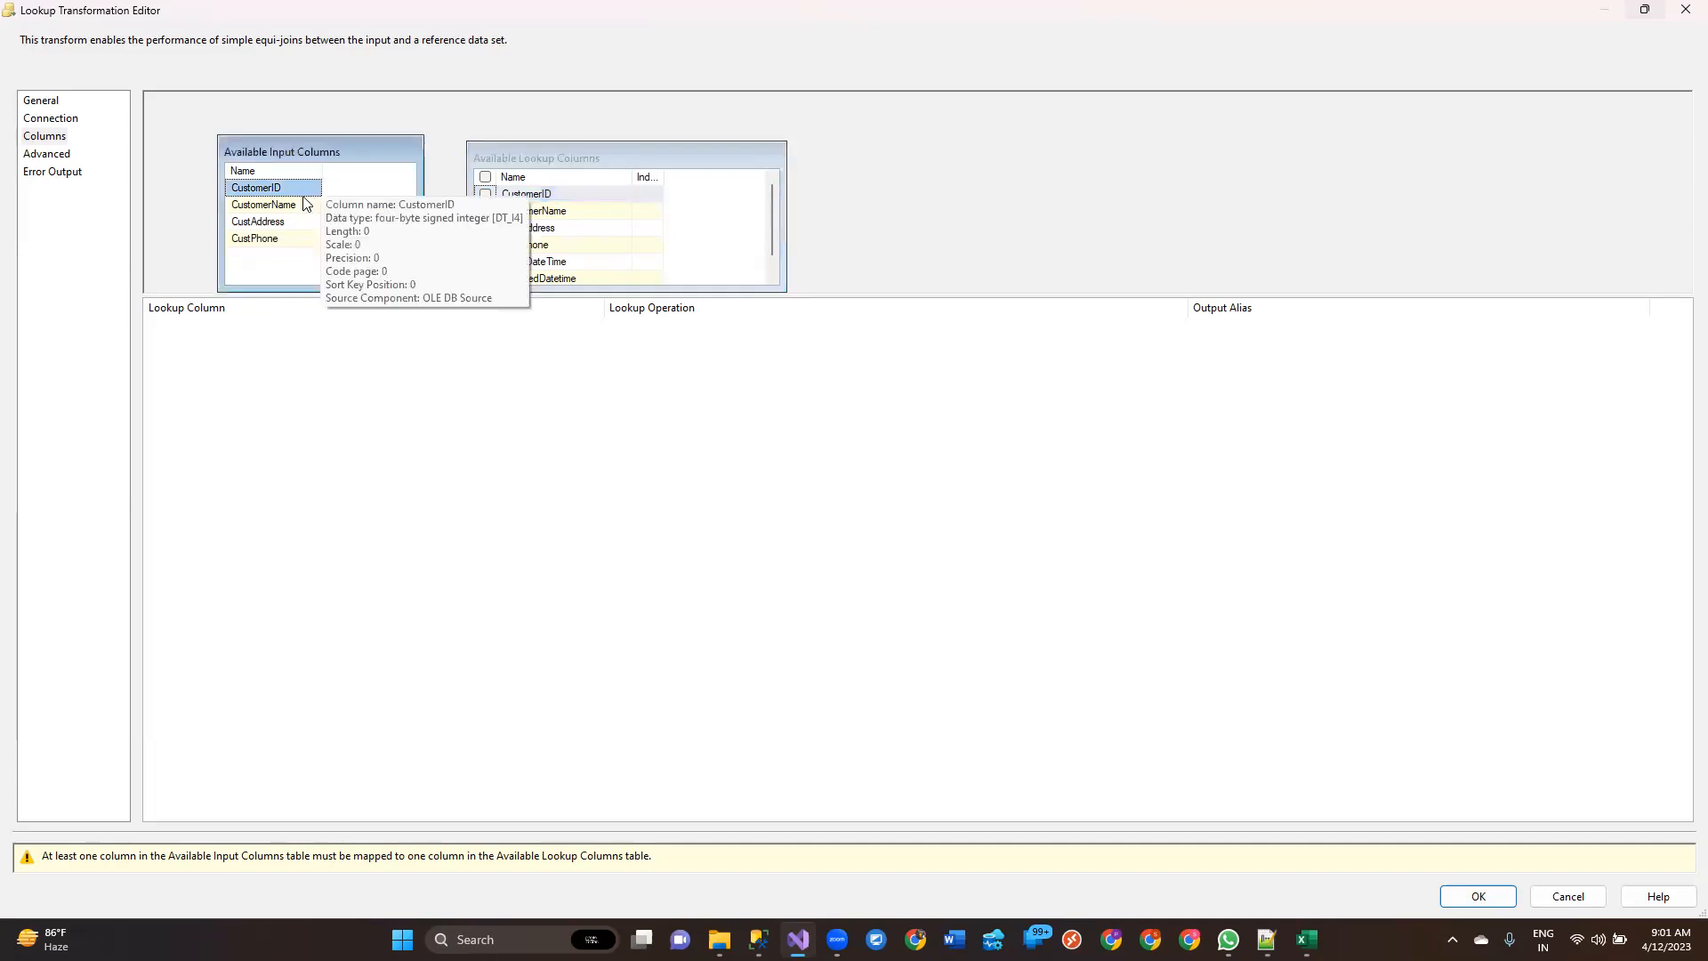
left_click_drag(307, 188, 520, 196)
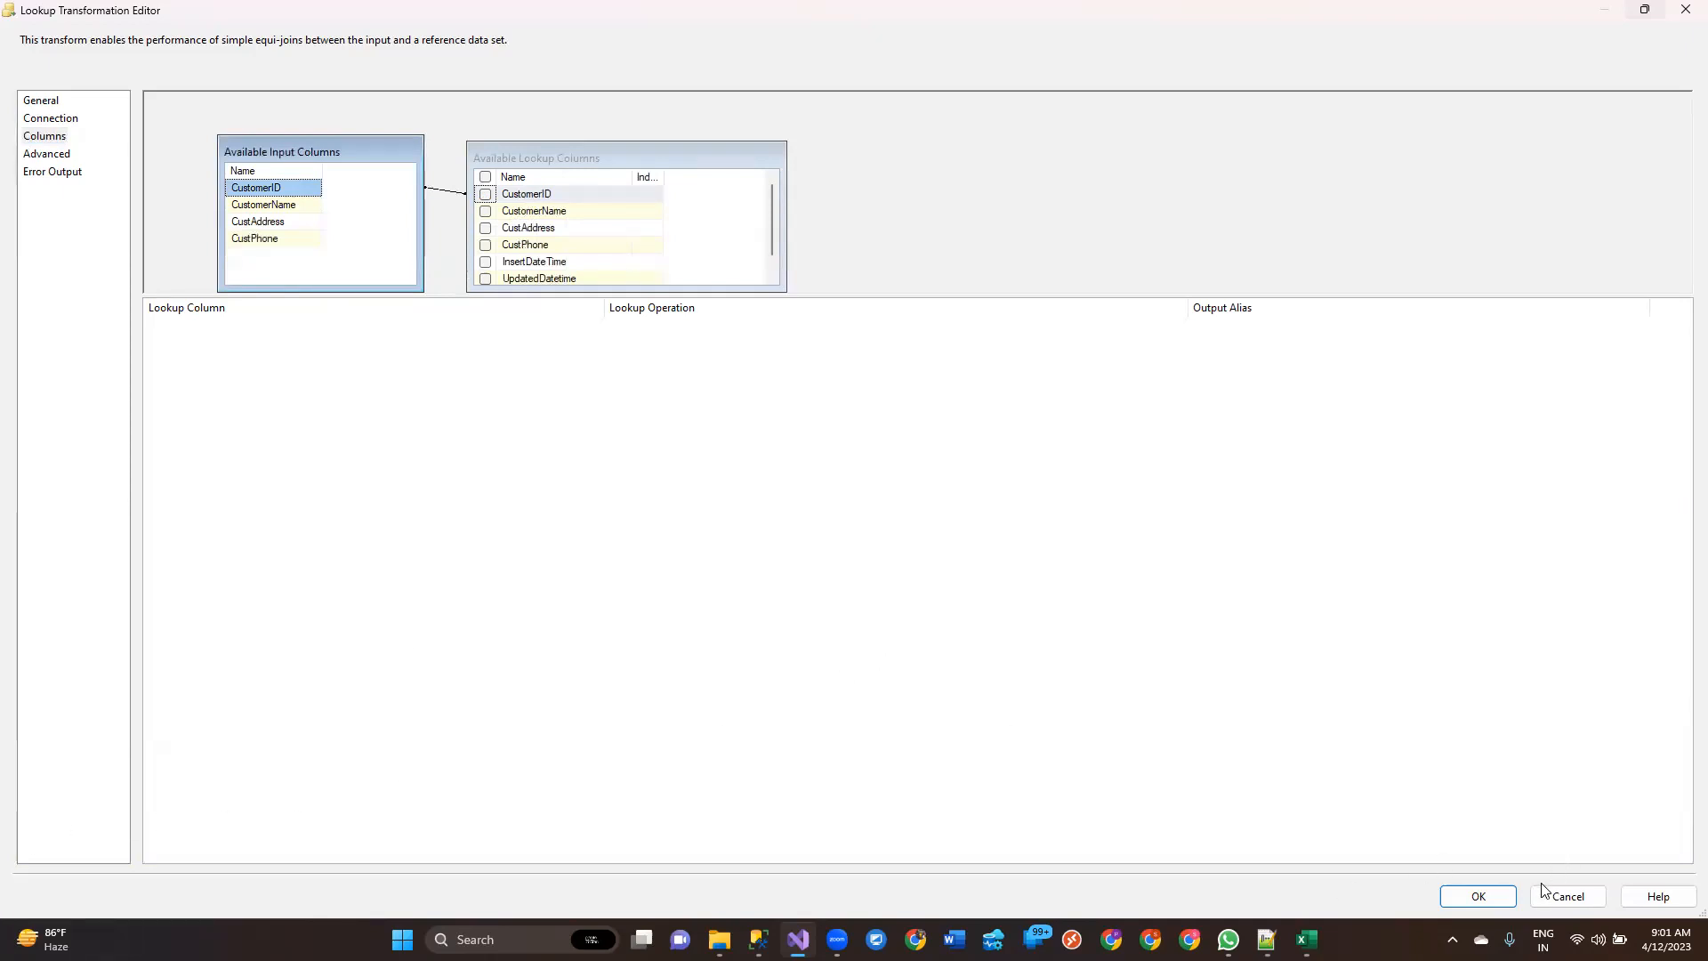
left_click(1478, 896)
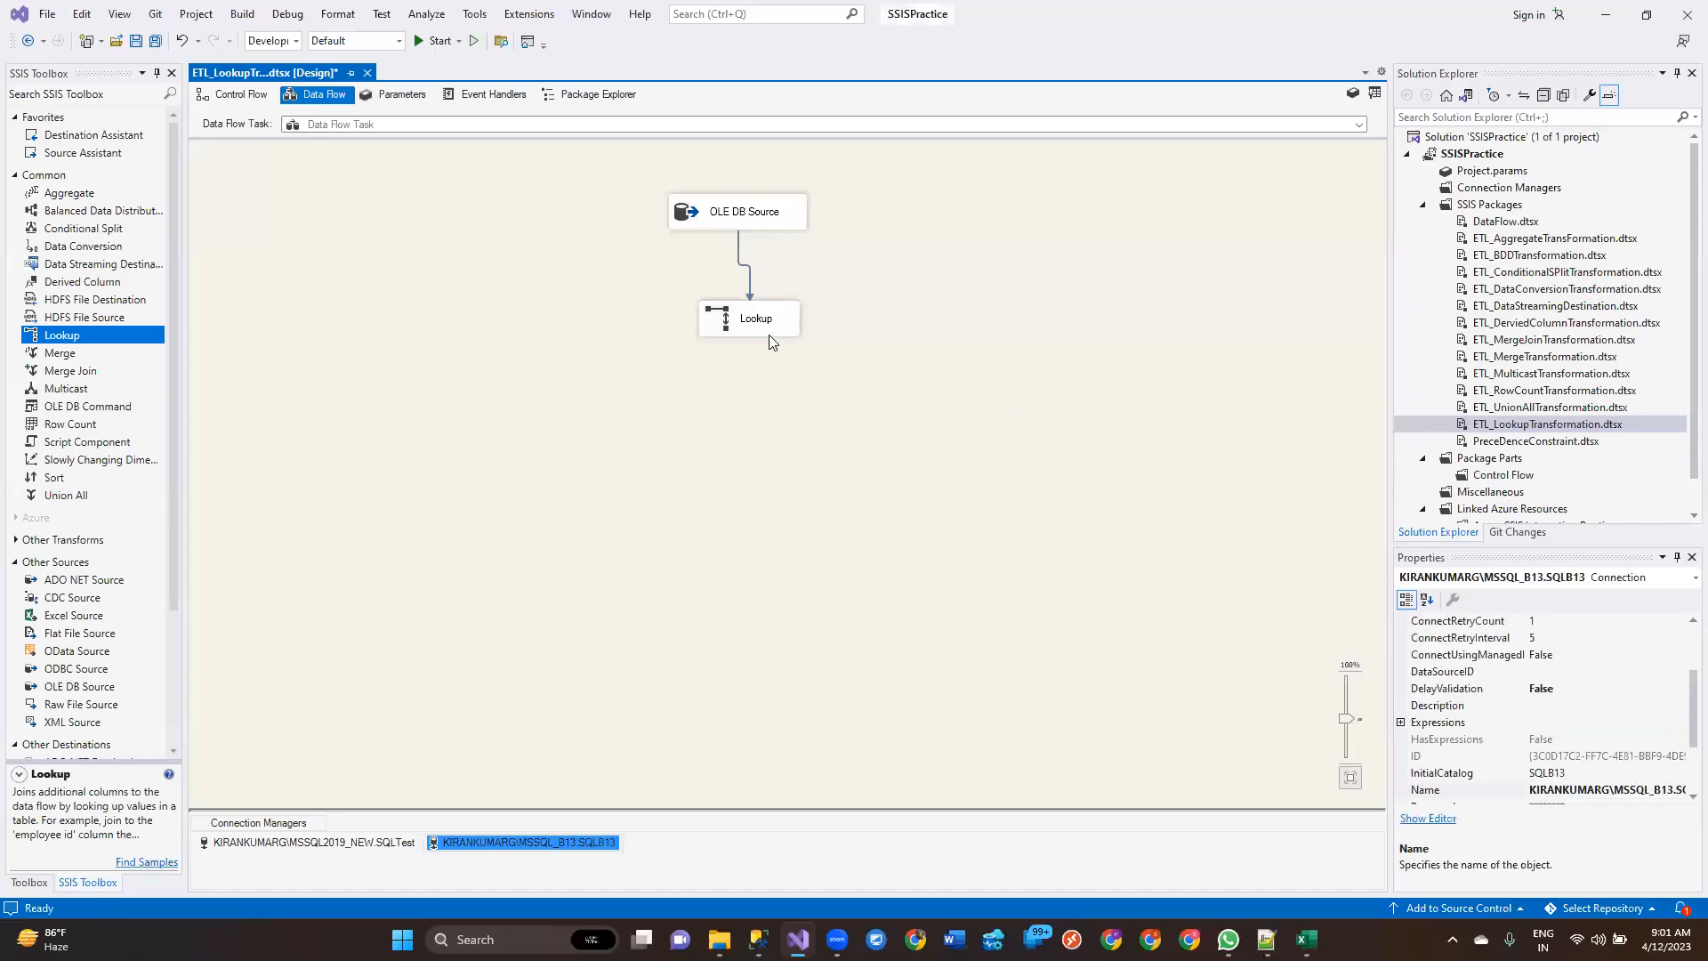
Step: Reopen the Lookup editor and examine its reference connection, the CustomerID mapping and the setting for rows with no matching entries
double_click(769, 333)
left_click(565, 317)
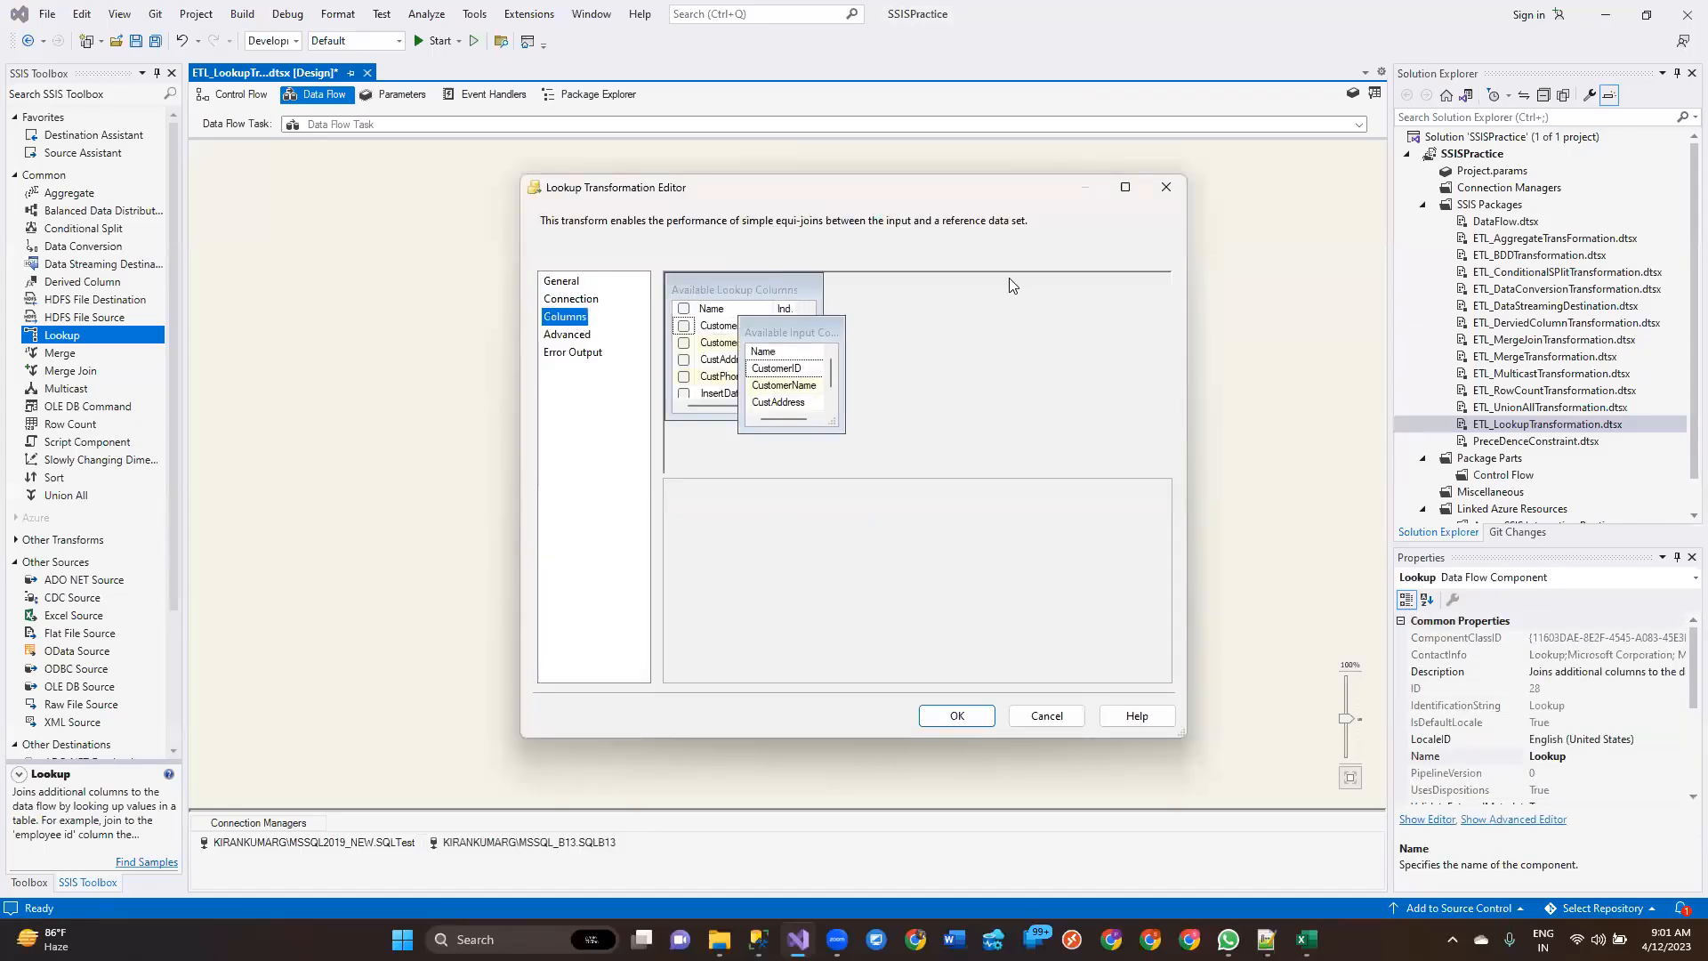
left_click(1126, 187)
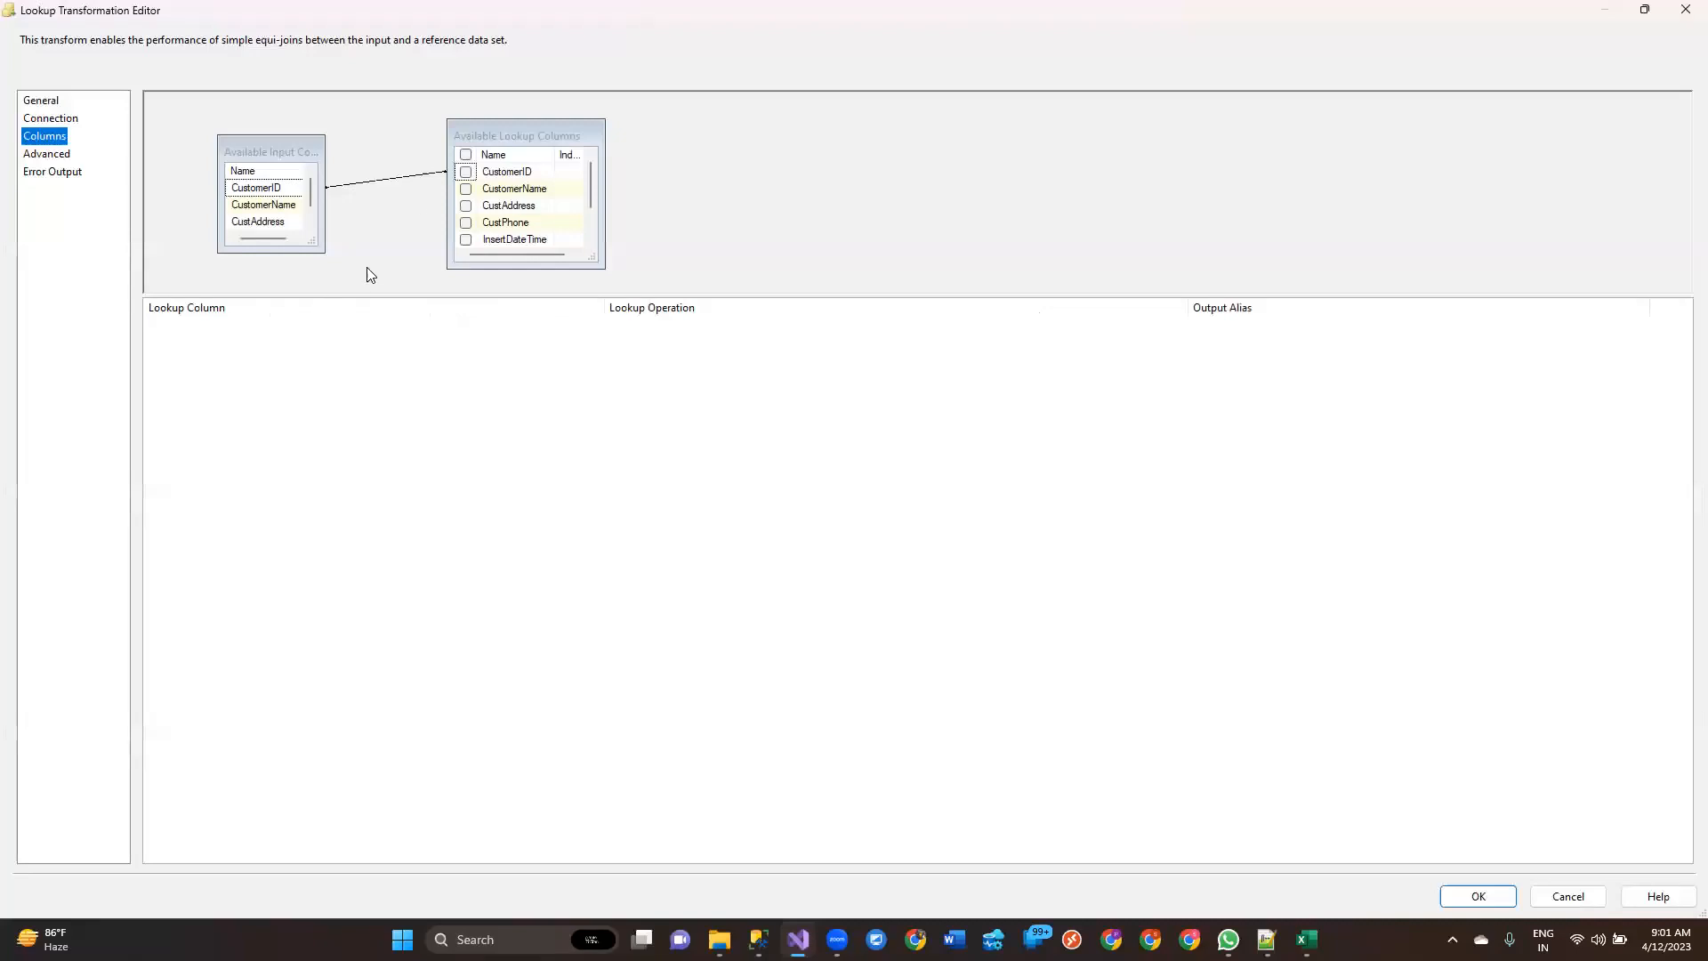
left_click(49, 118)
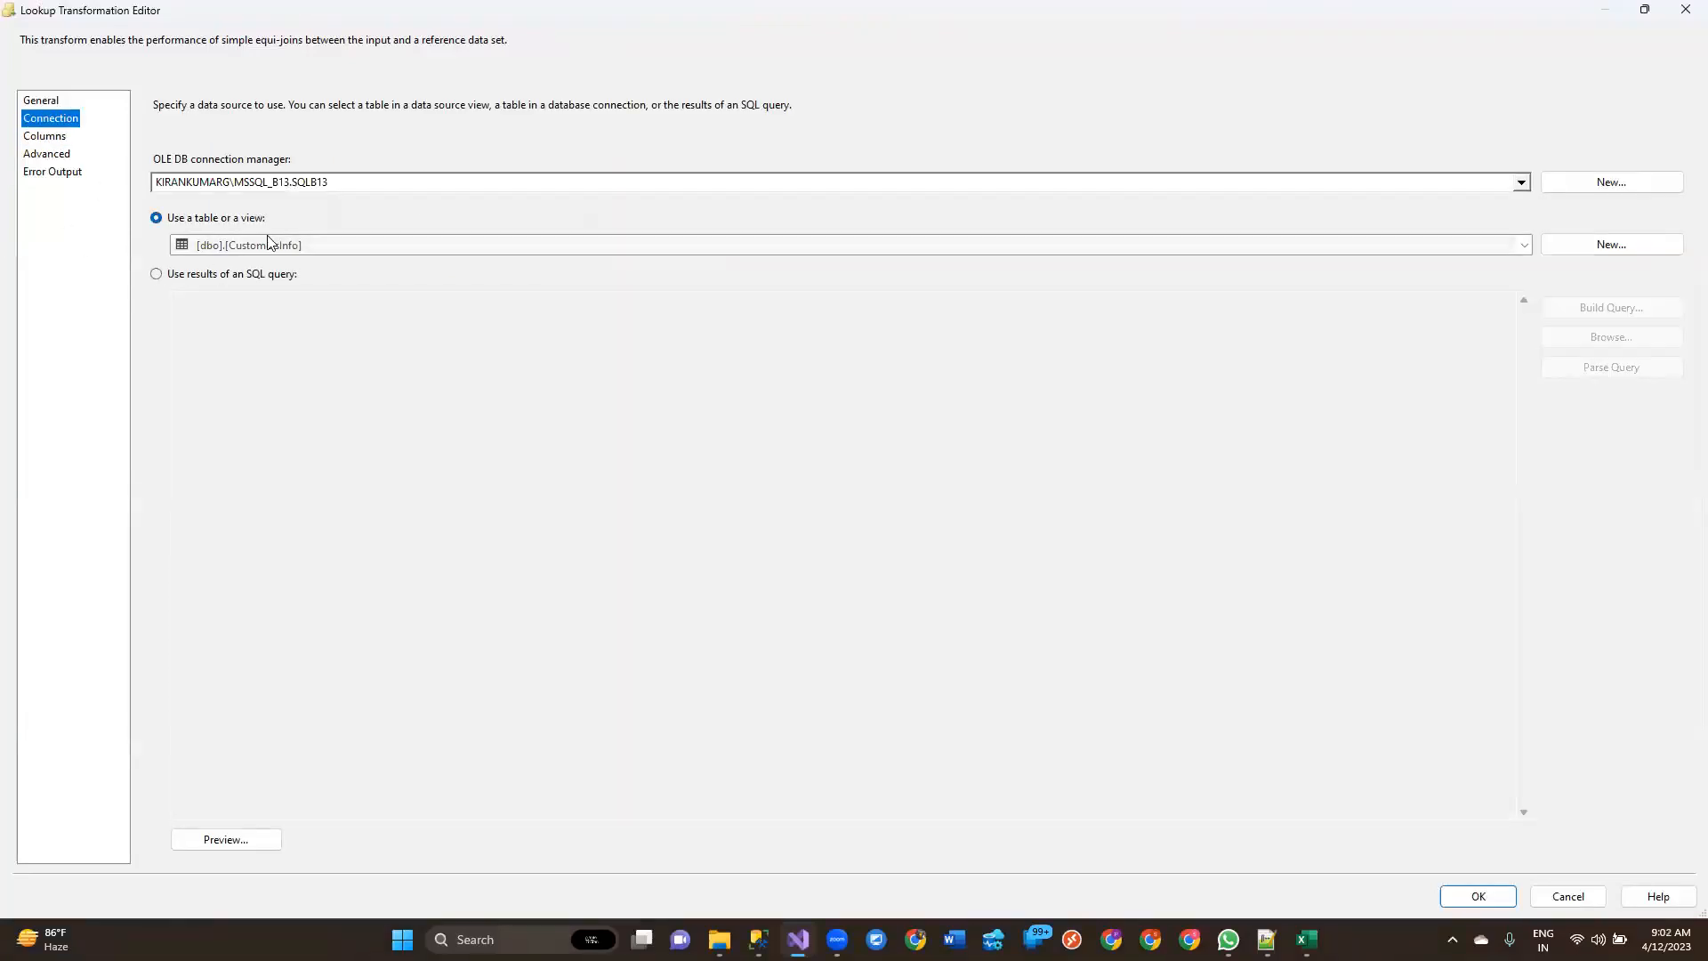
left_click(43, 140)
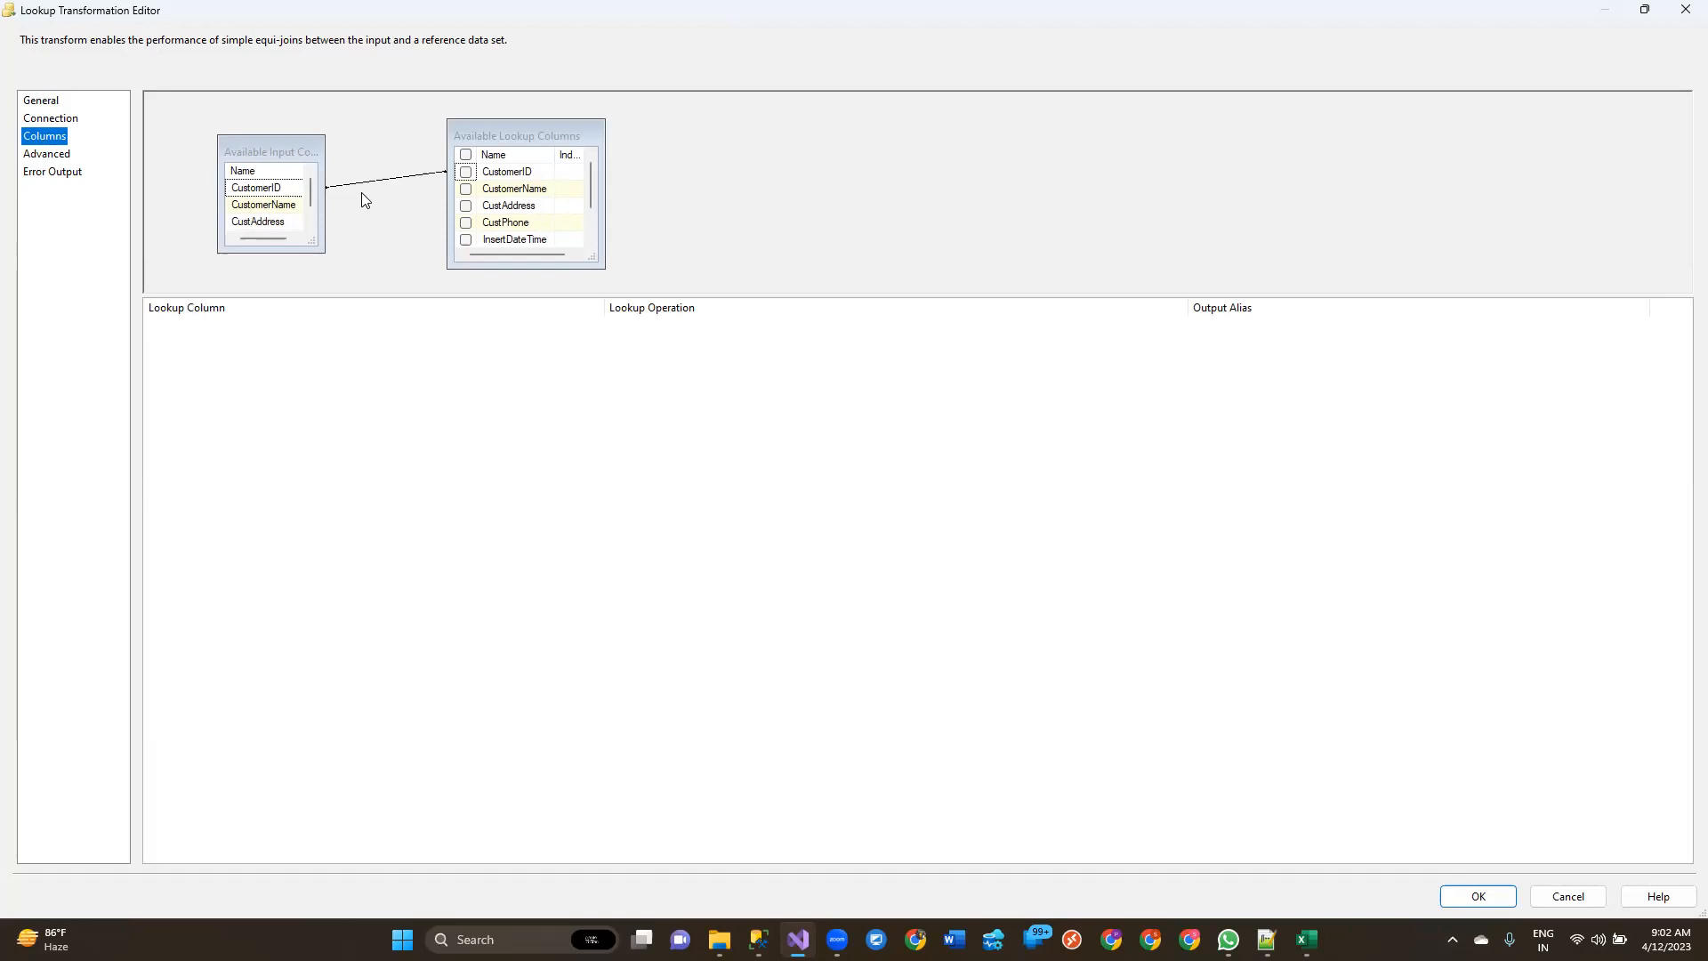
left_click(371, 188)
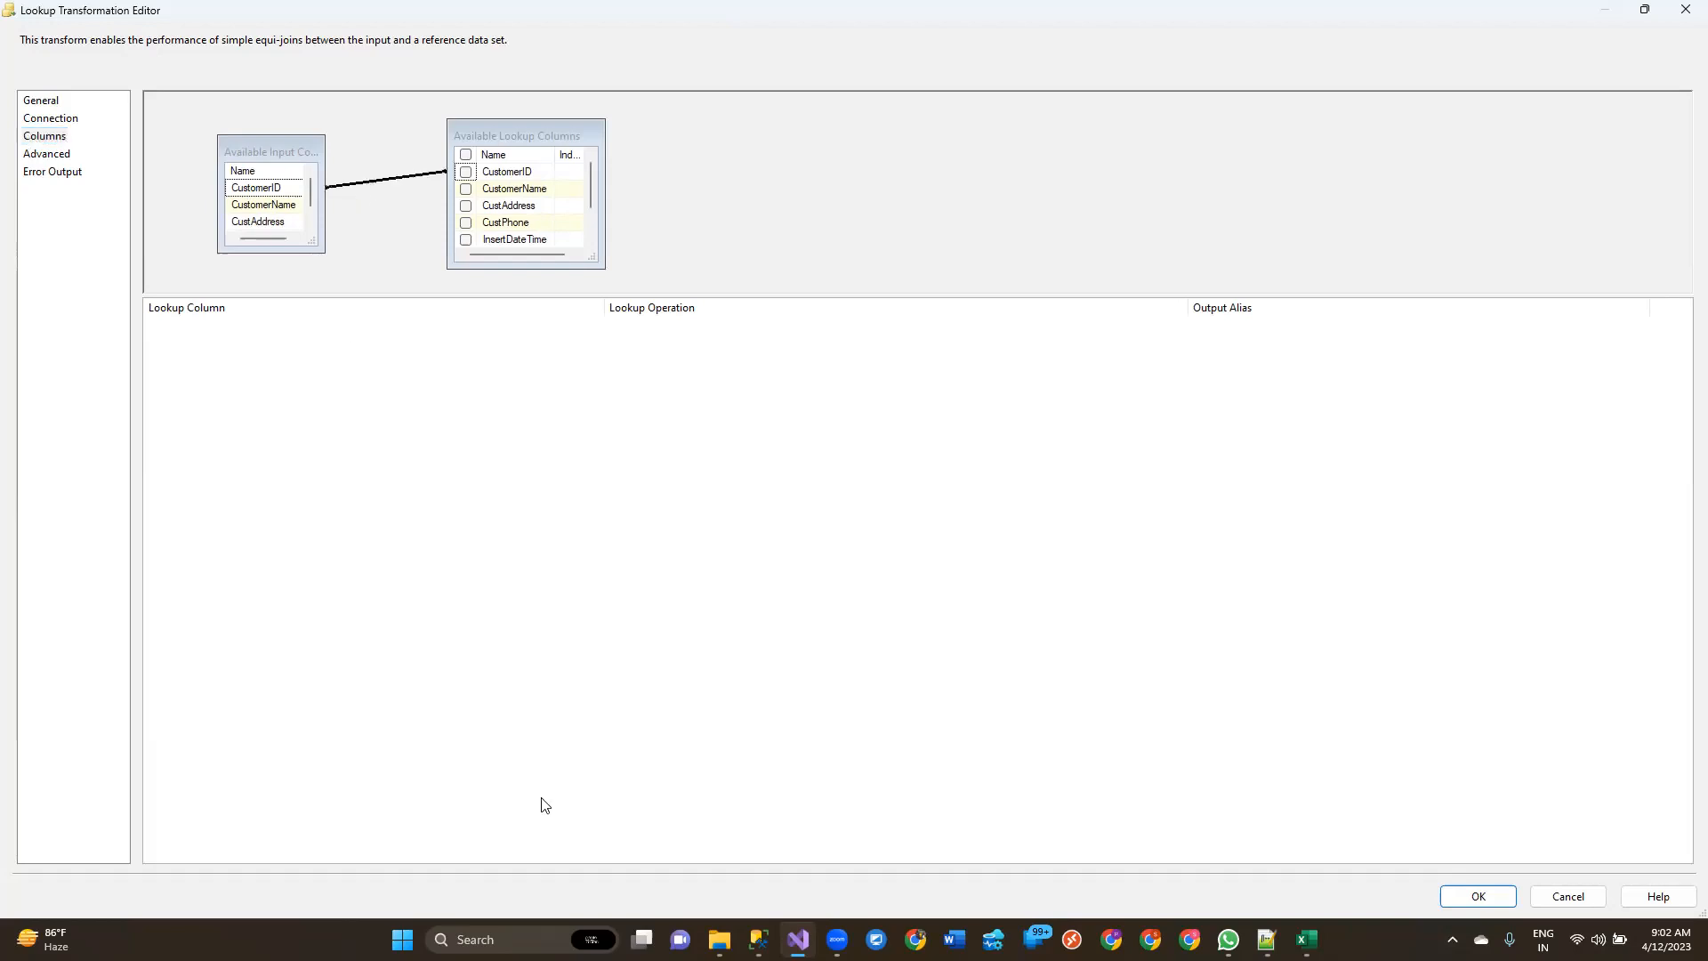
left_click(44, 101)
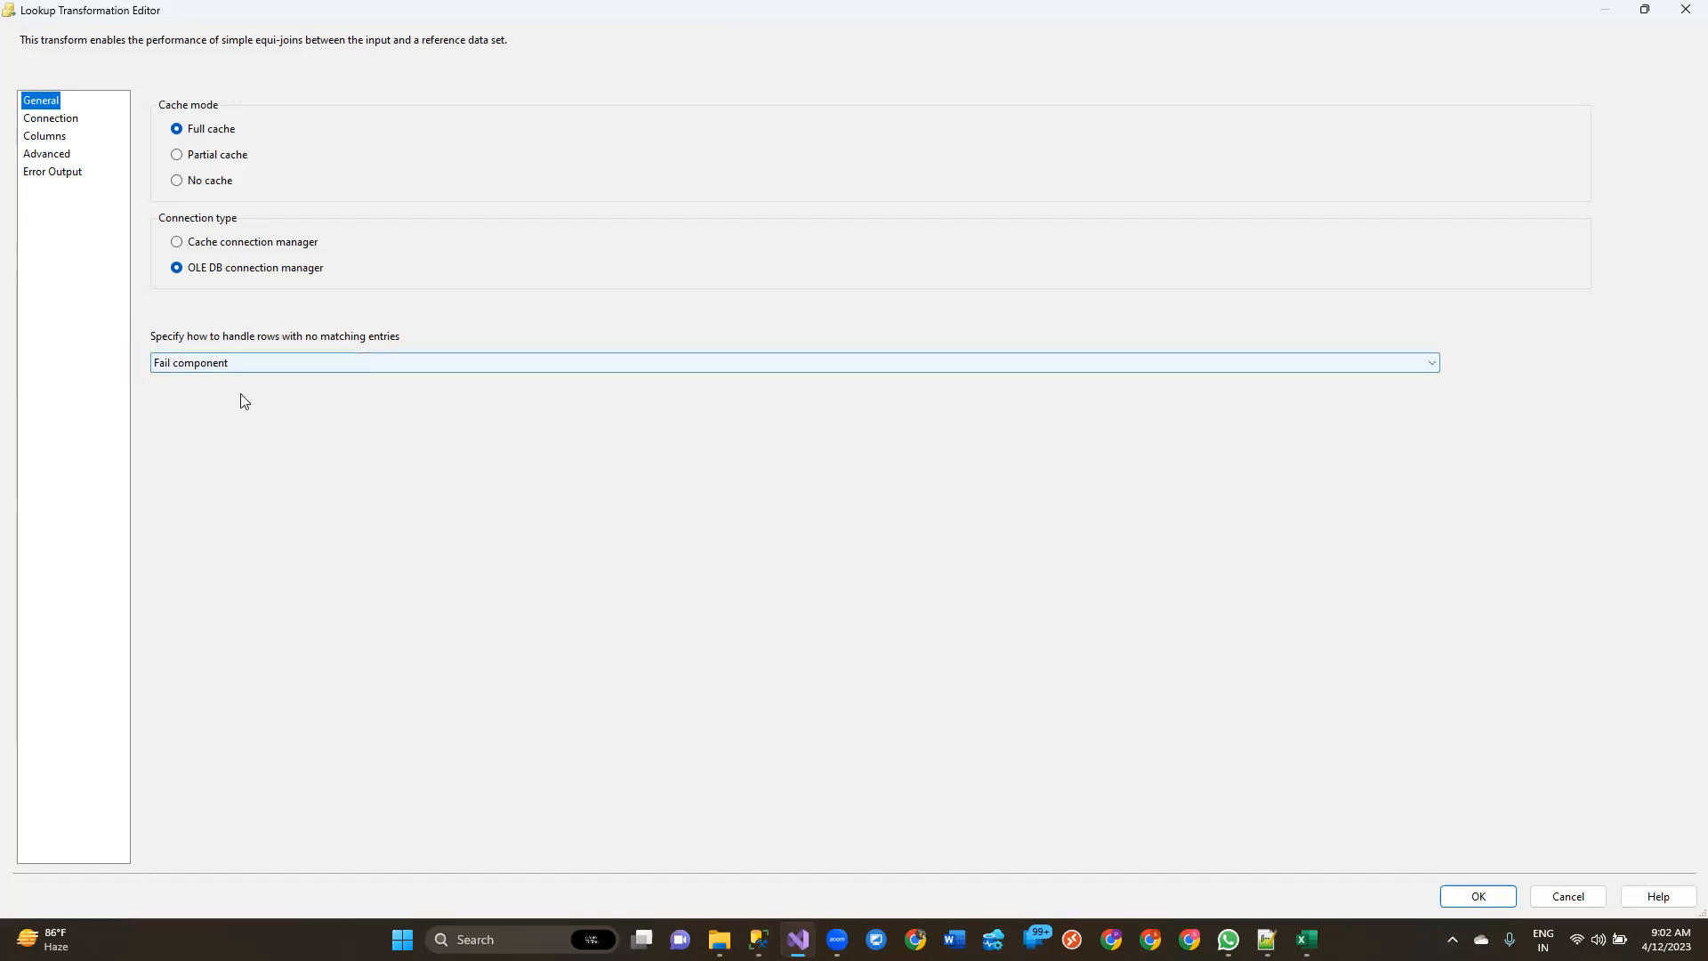
Step: Set the Lookup to redirect rows with no matching entries to the no match output, and review the CustomerID column mapping
left_click(194, 367)
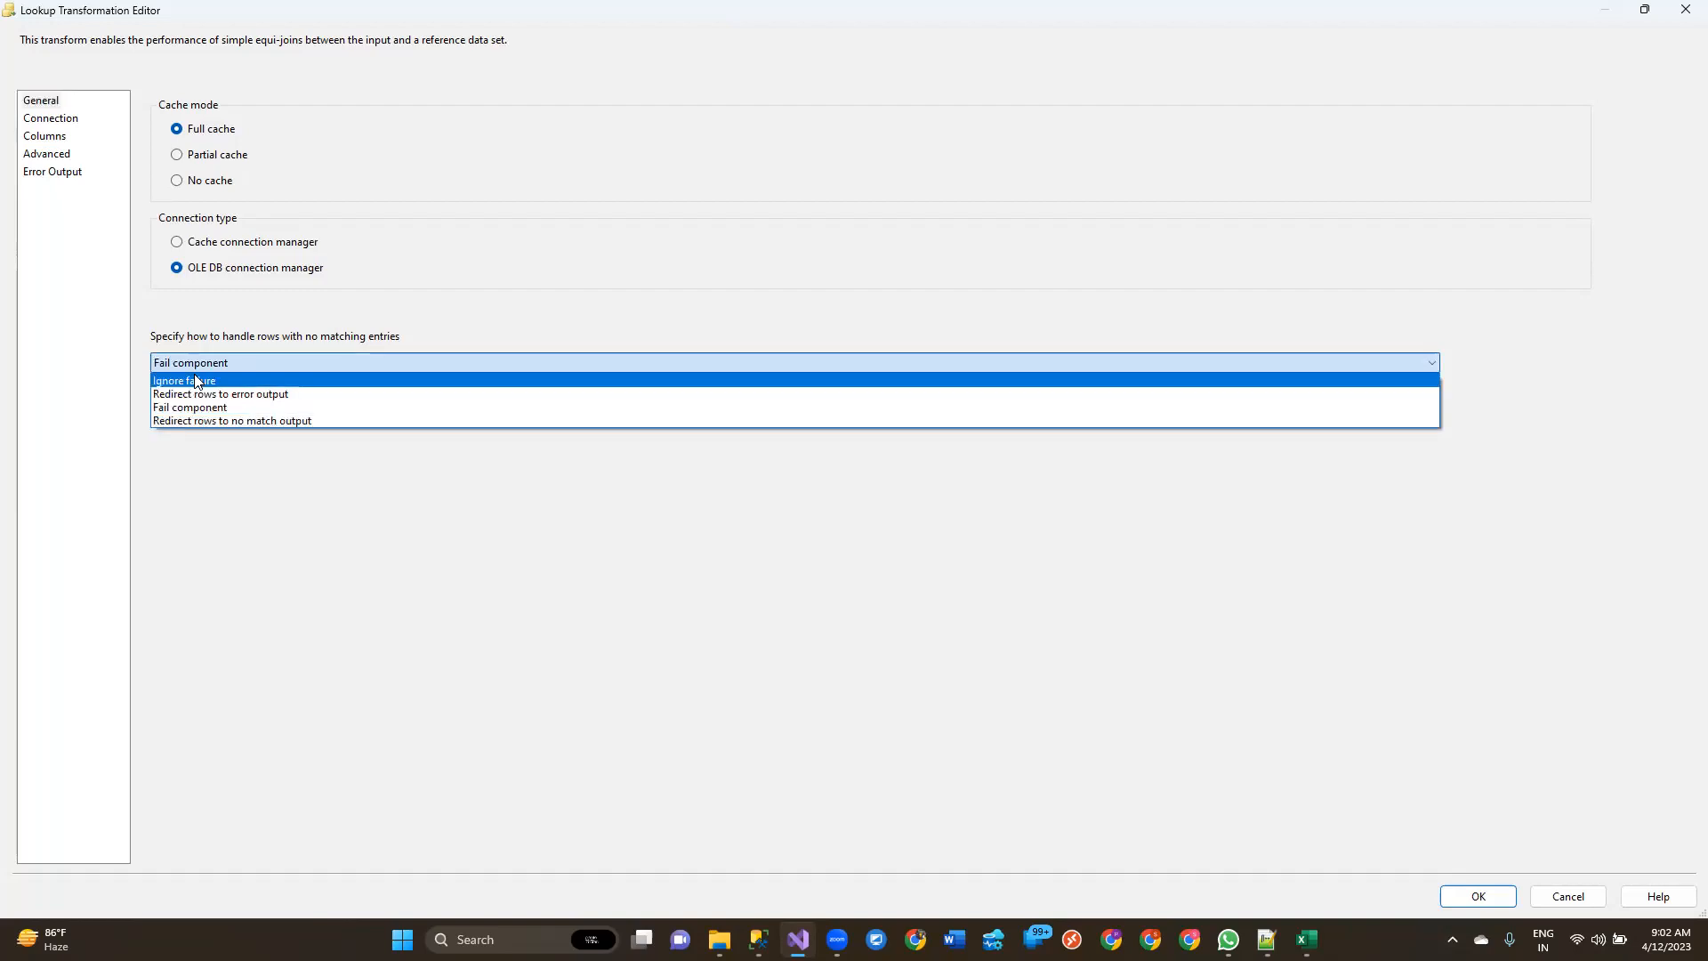
left_click(245, 426)
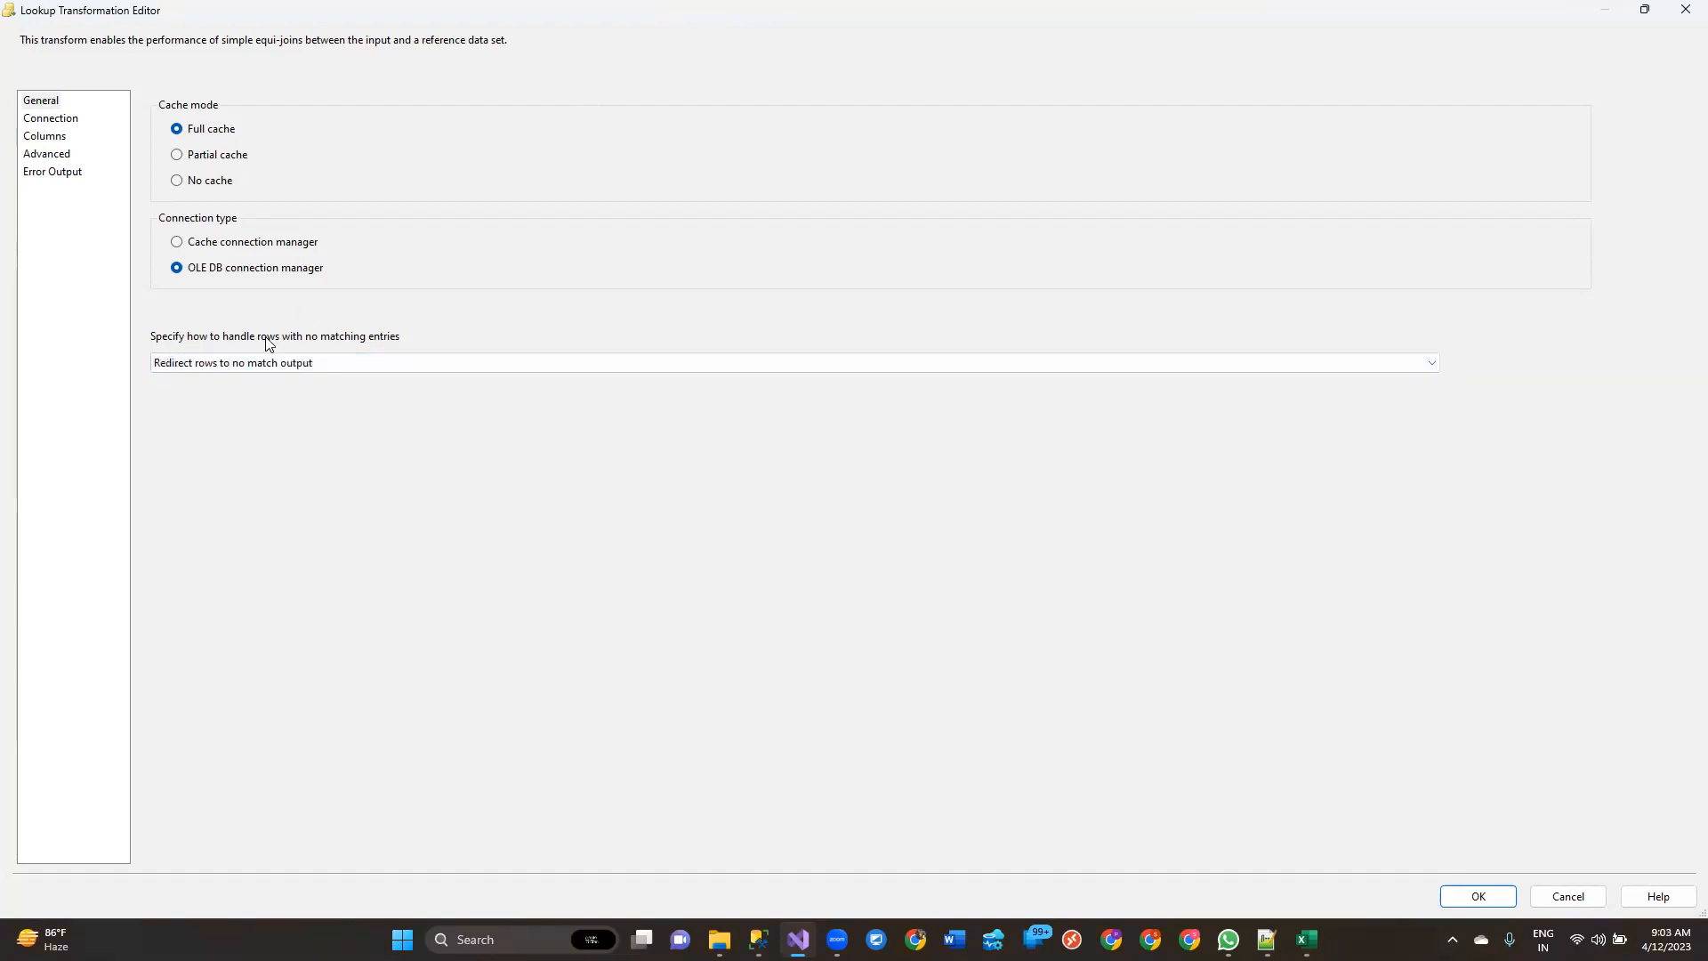
left_click(45, 135)
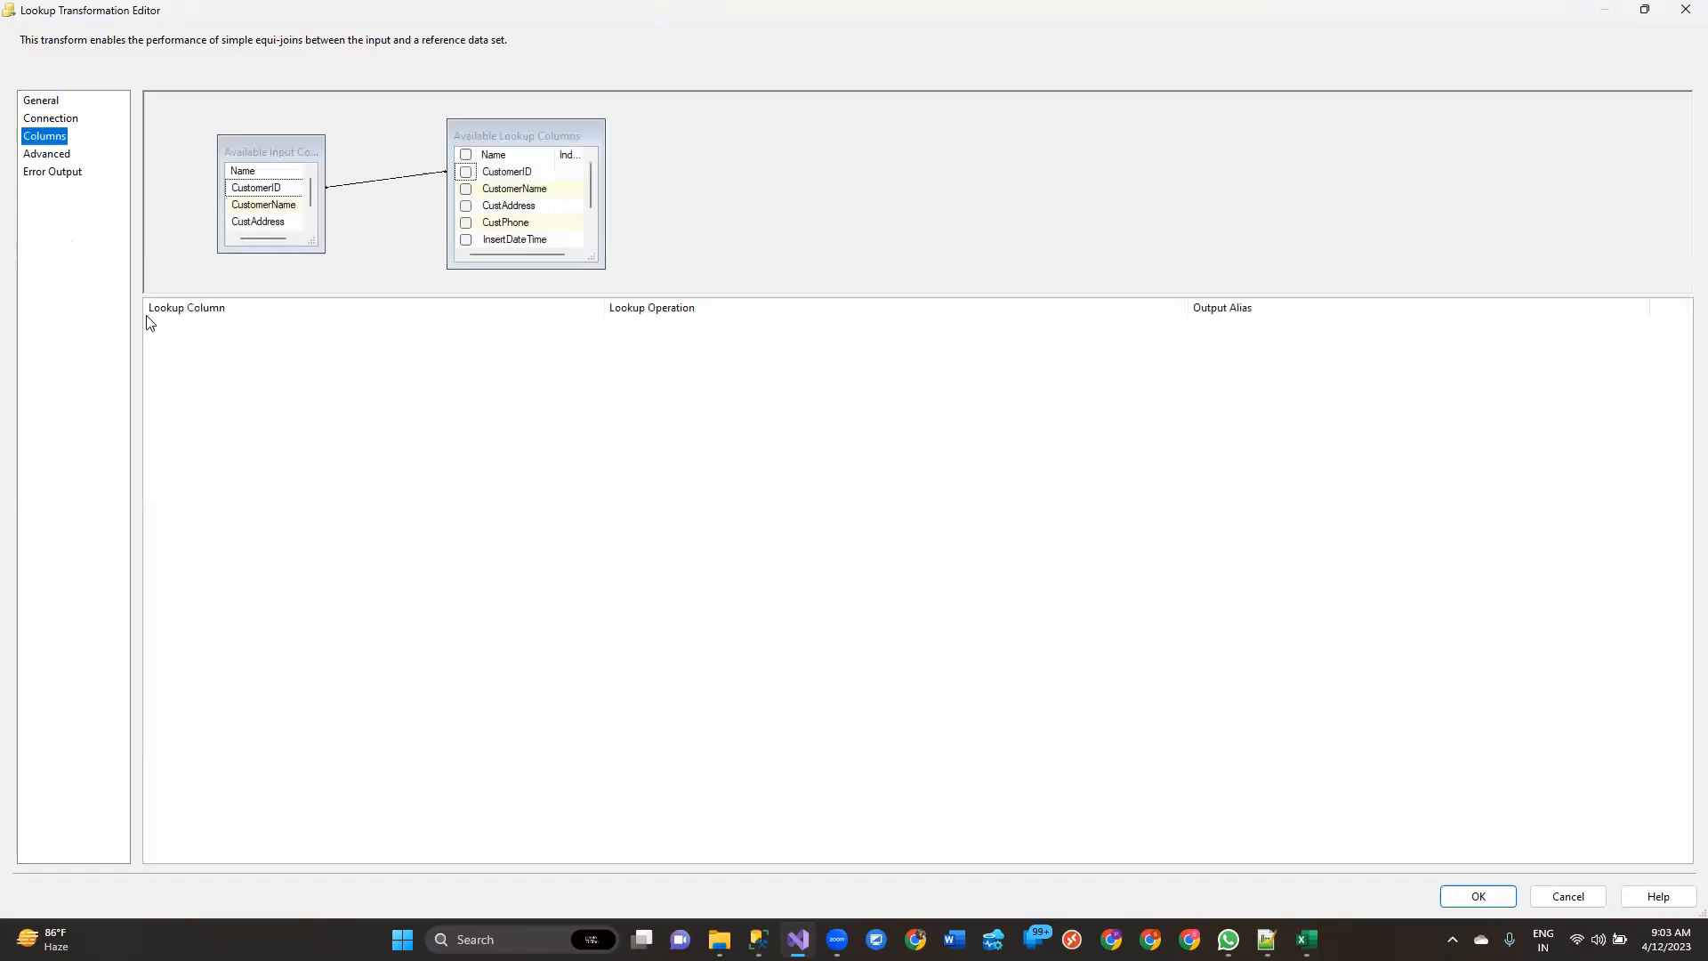
left_click(385, 195)
left_click(386, 179)
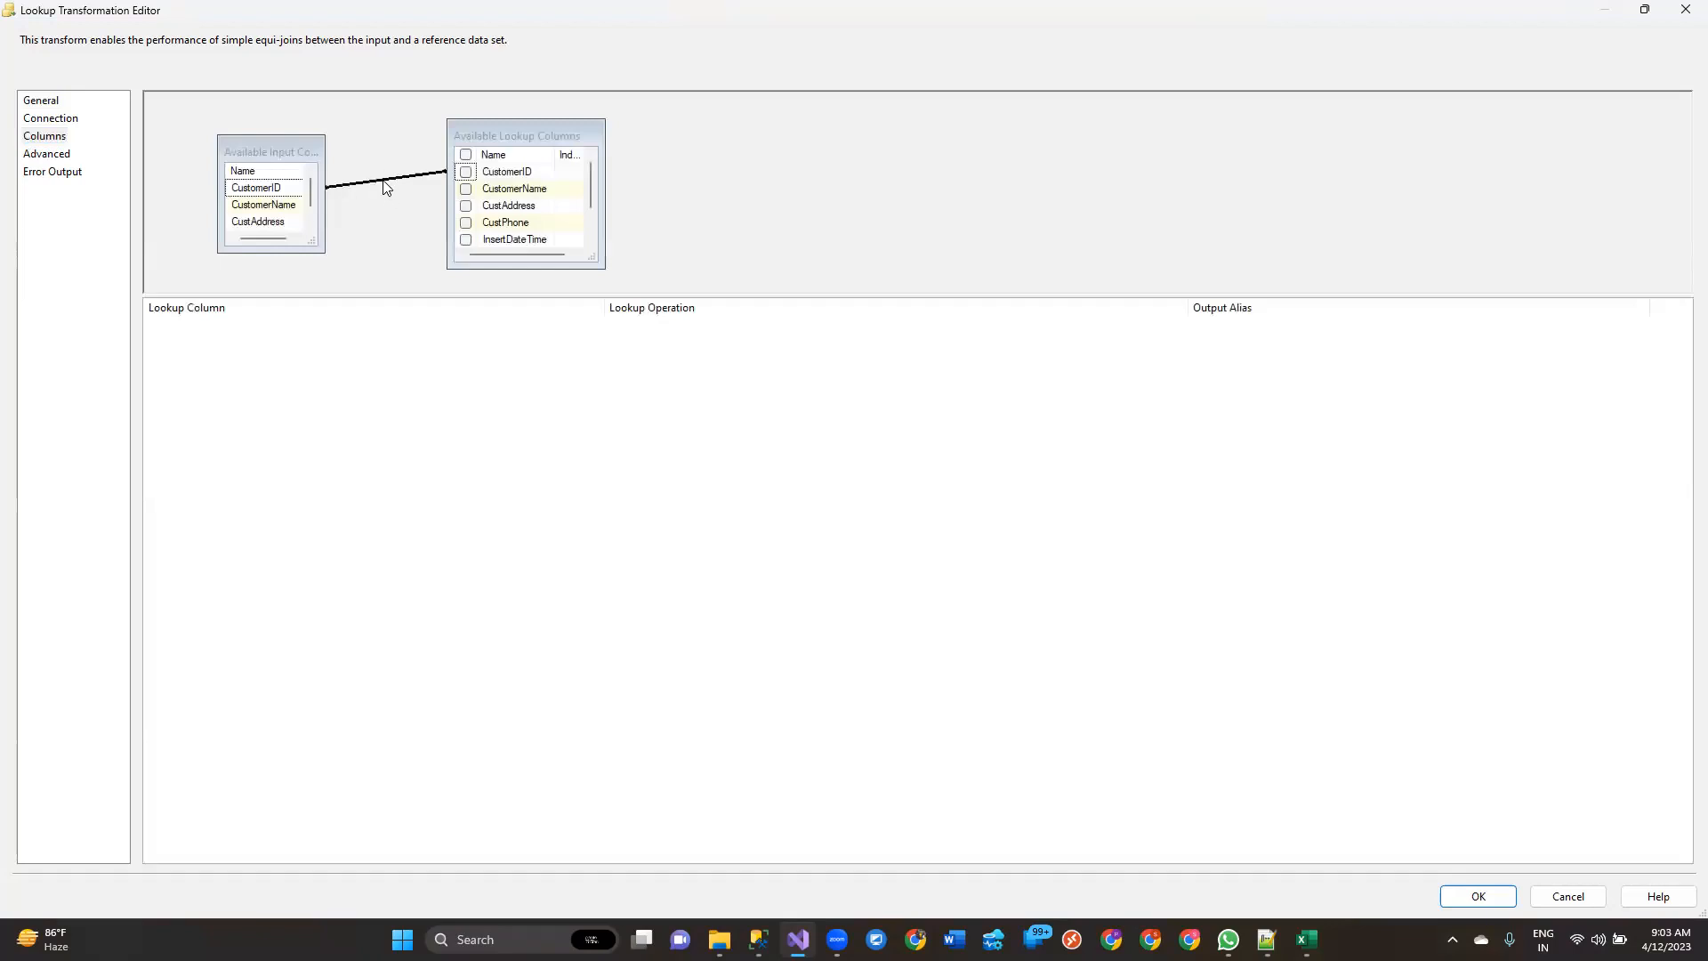
left_click(39, 102)
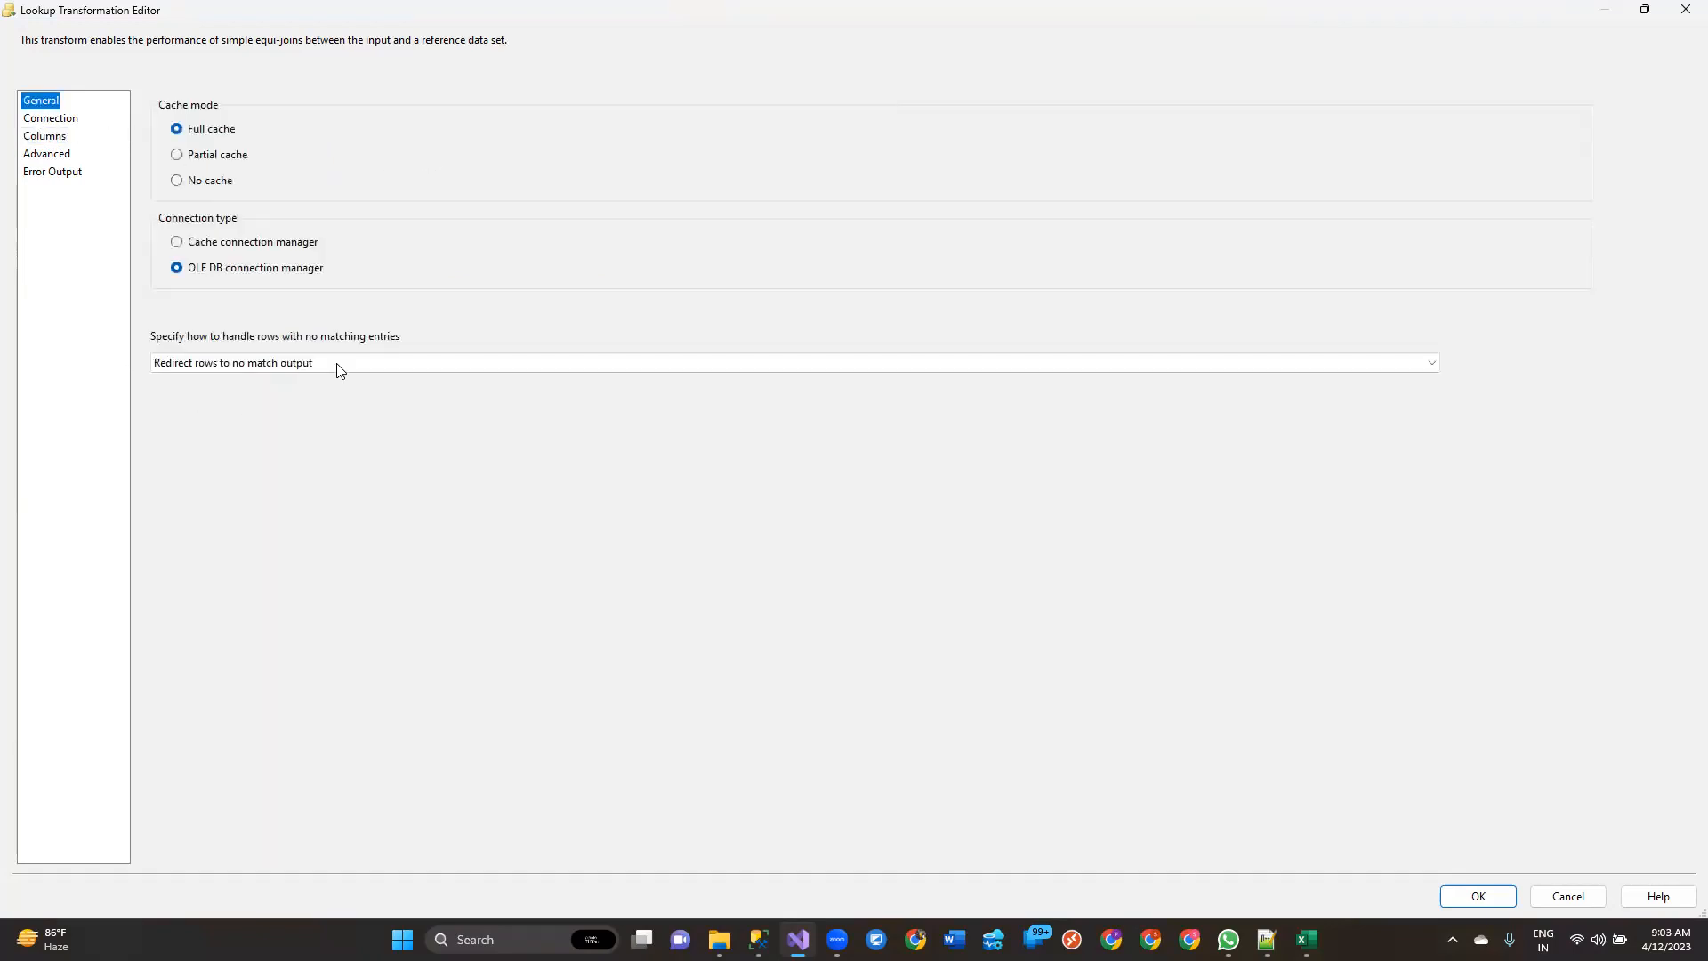
left_click(151, 311)
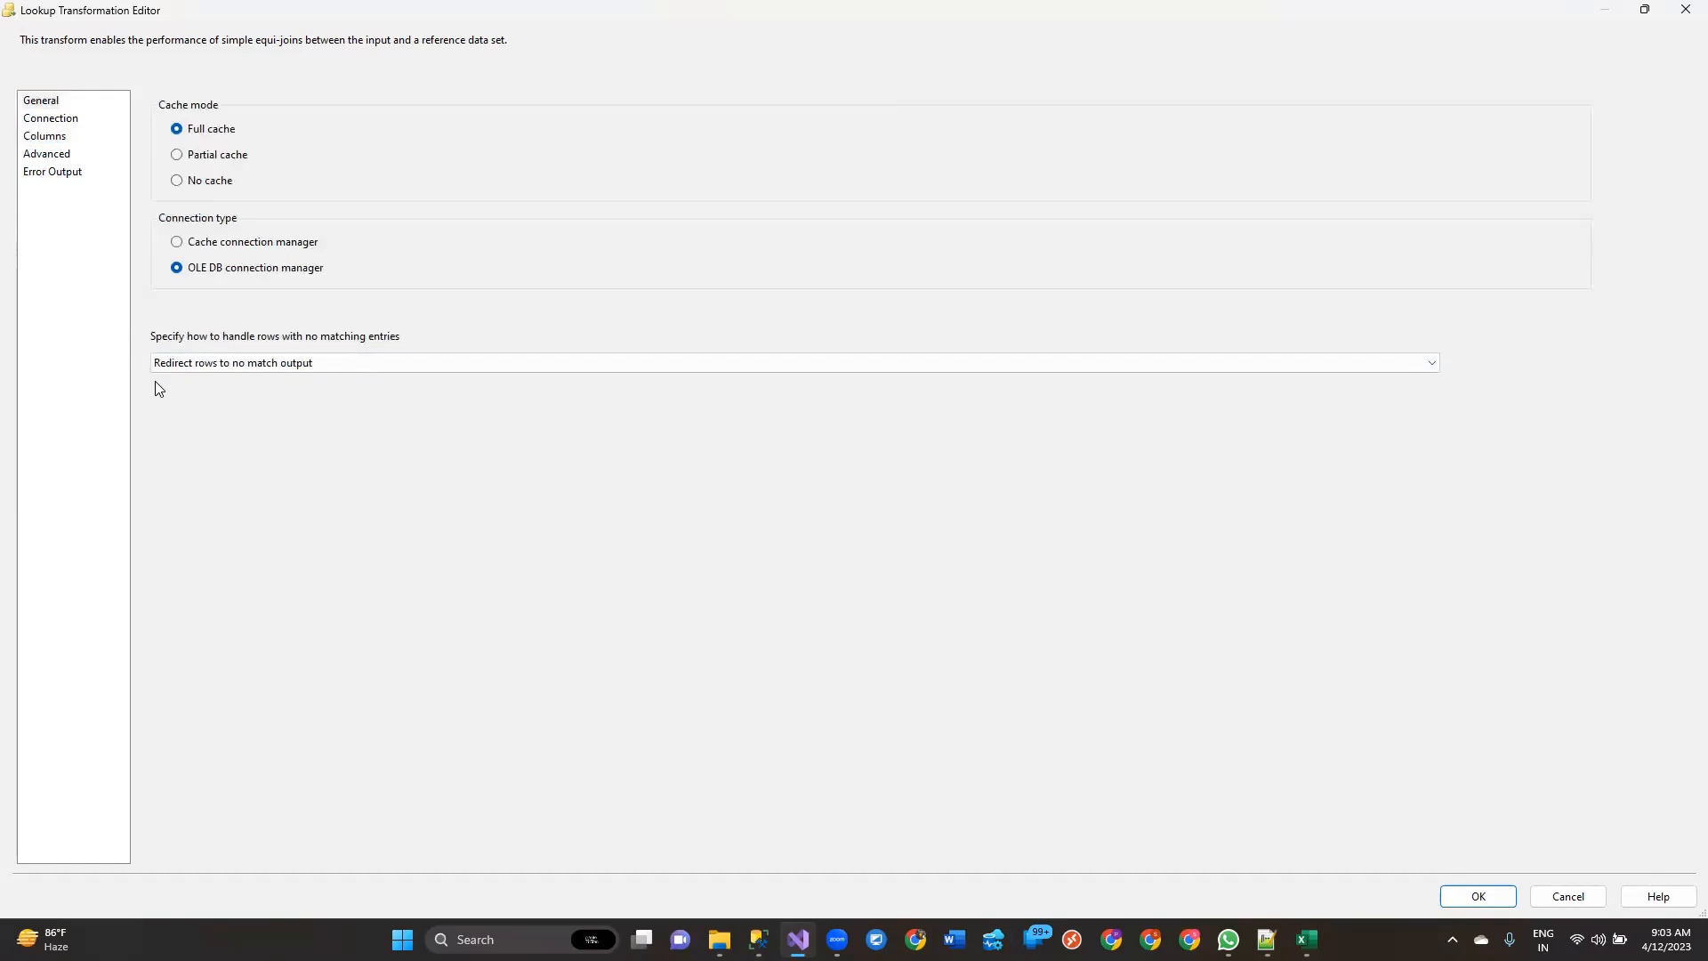
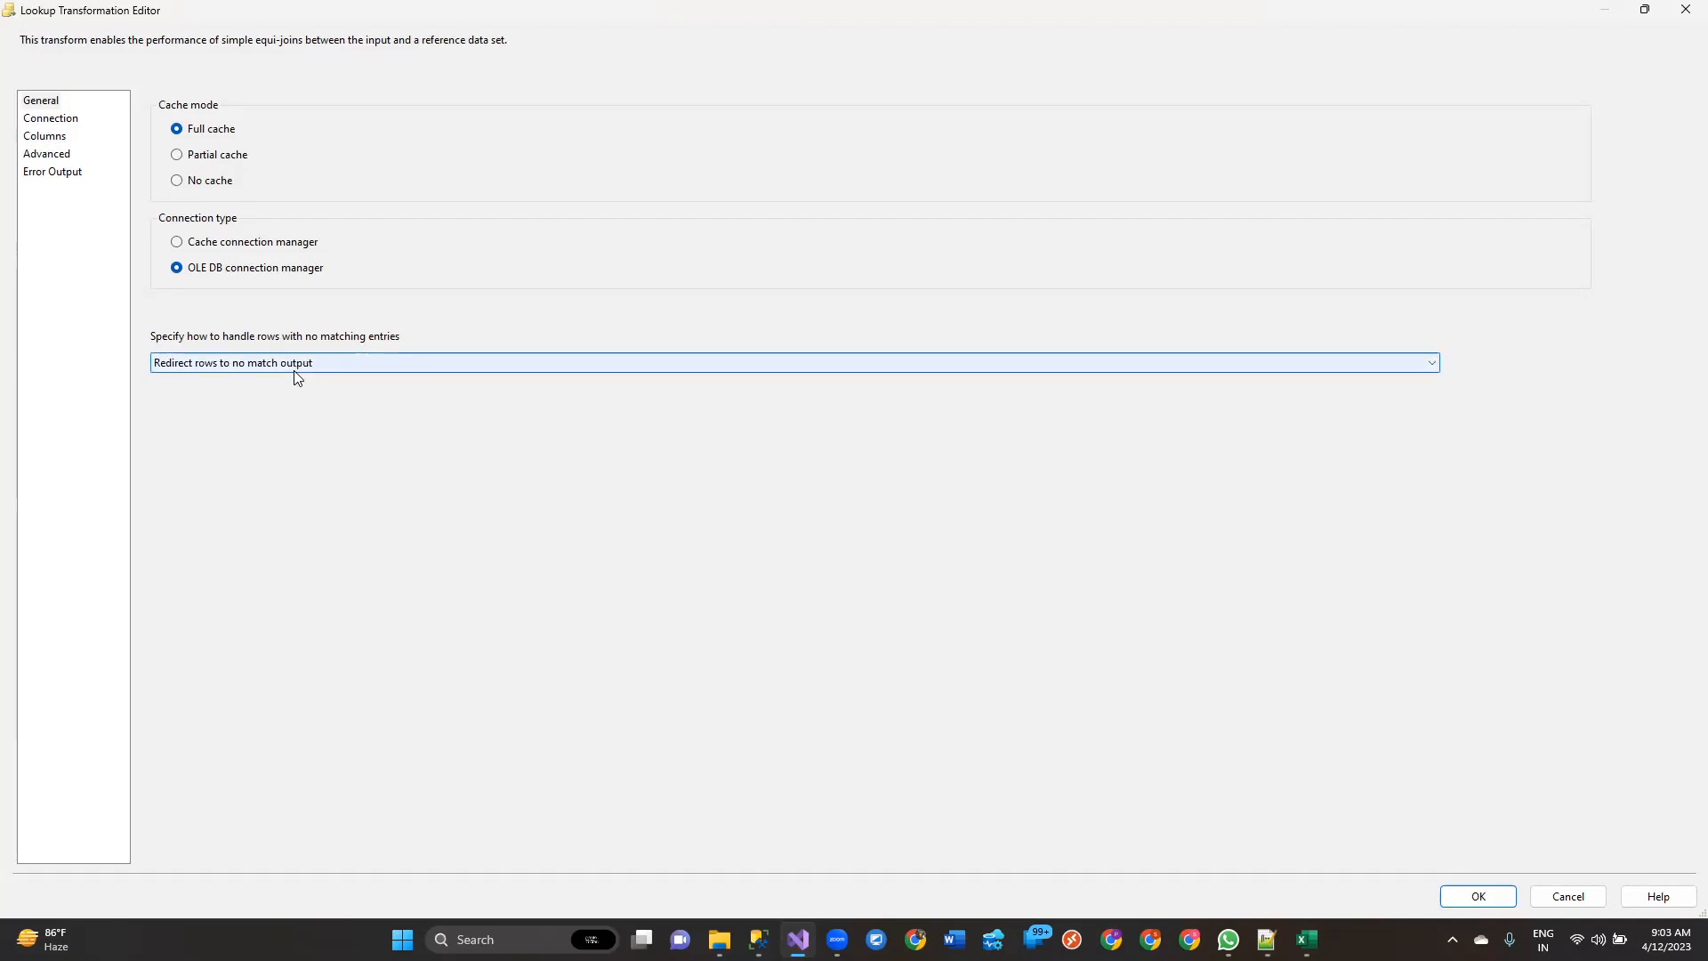
Step: Check the Lookup's advanced and error output settings, and apply the Lookup configuration with the package saved
left_click(37, 158)
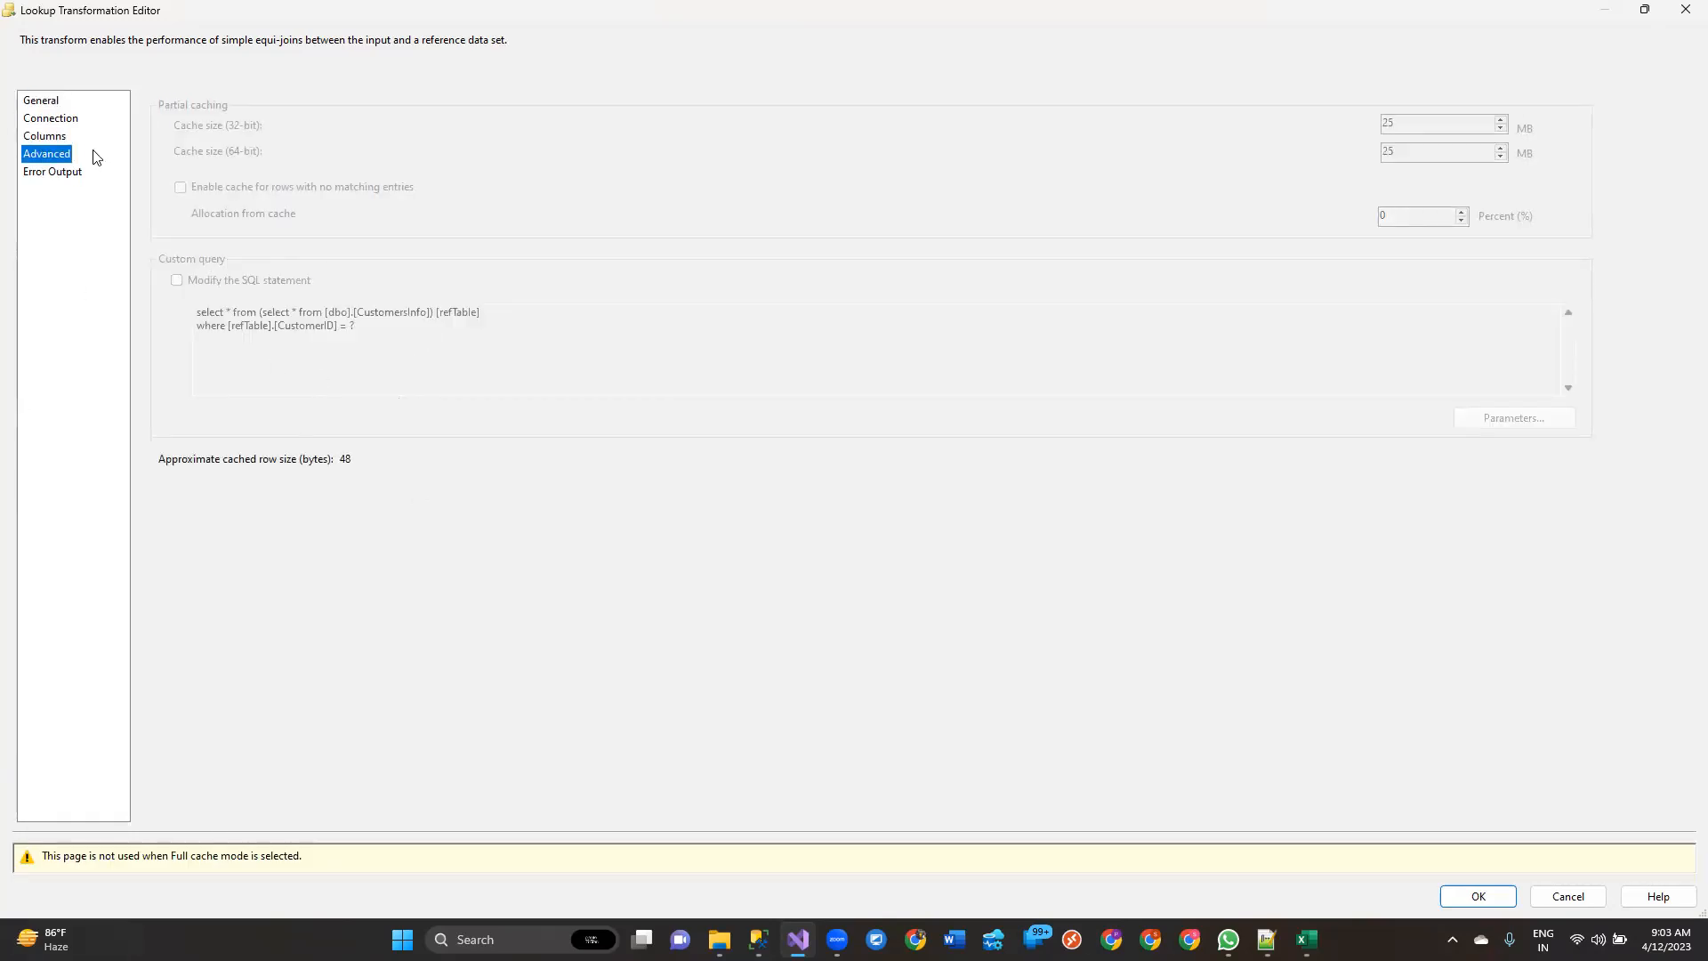
left_click(53, 101)
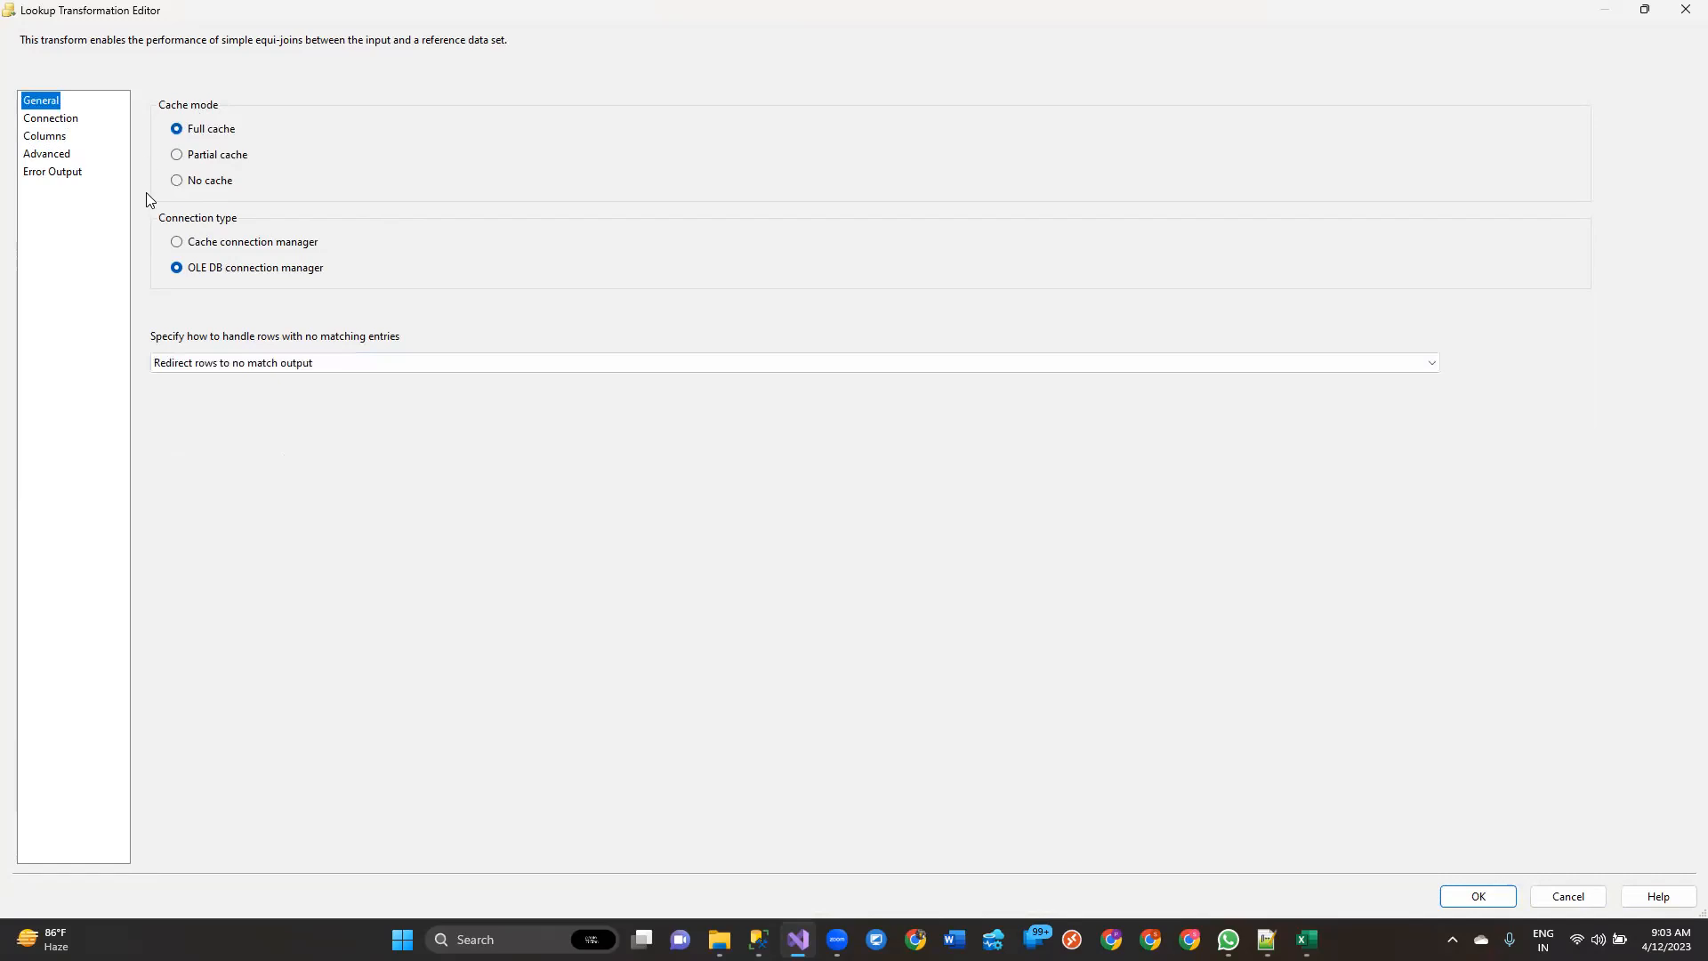
left_click(55, 156)
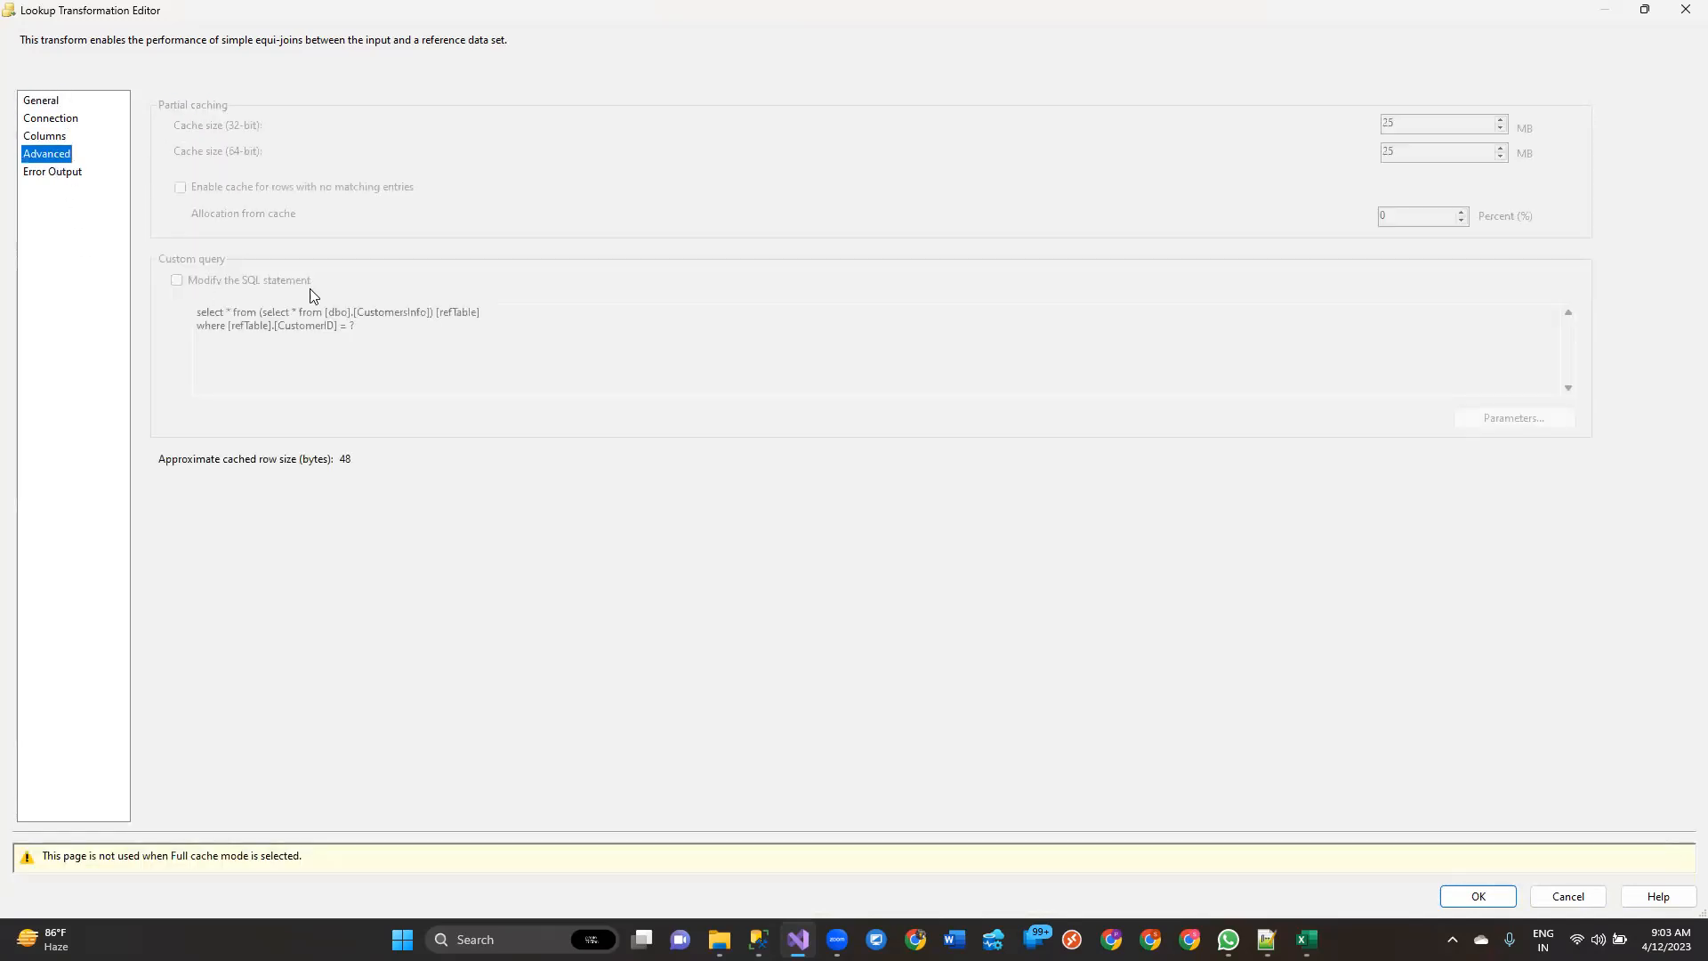
left_click(66, 174)
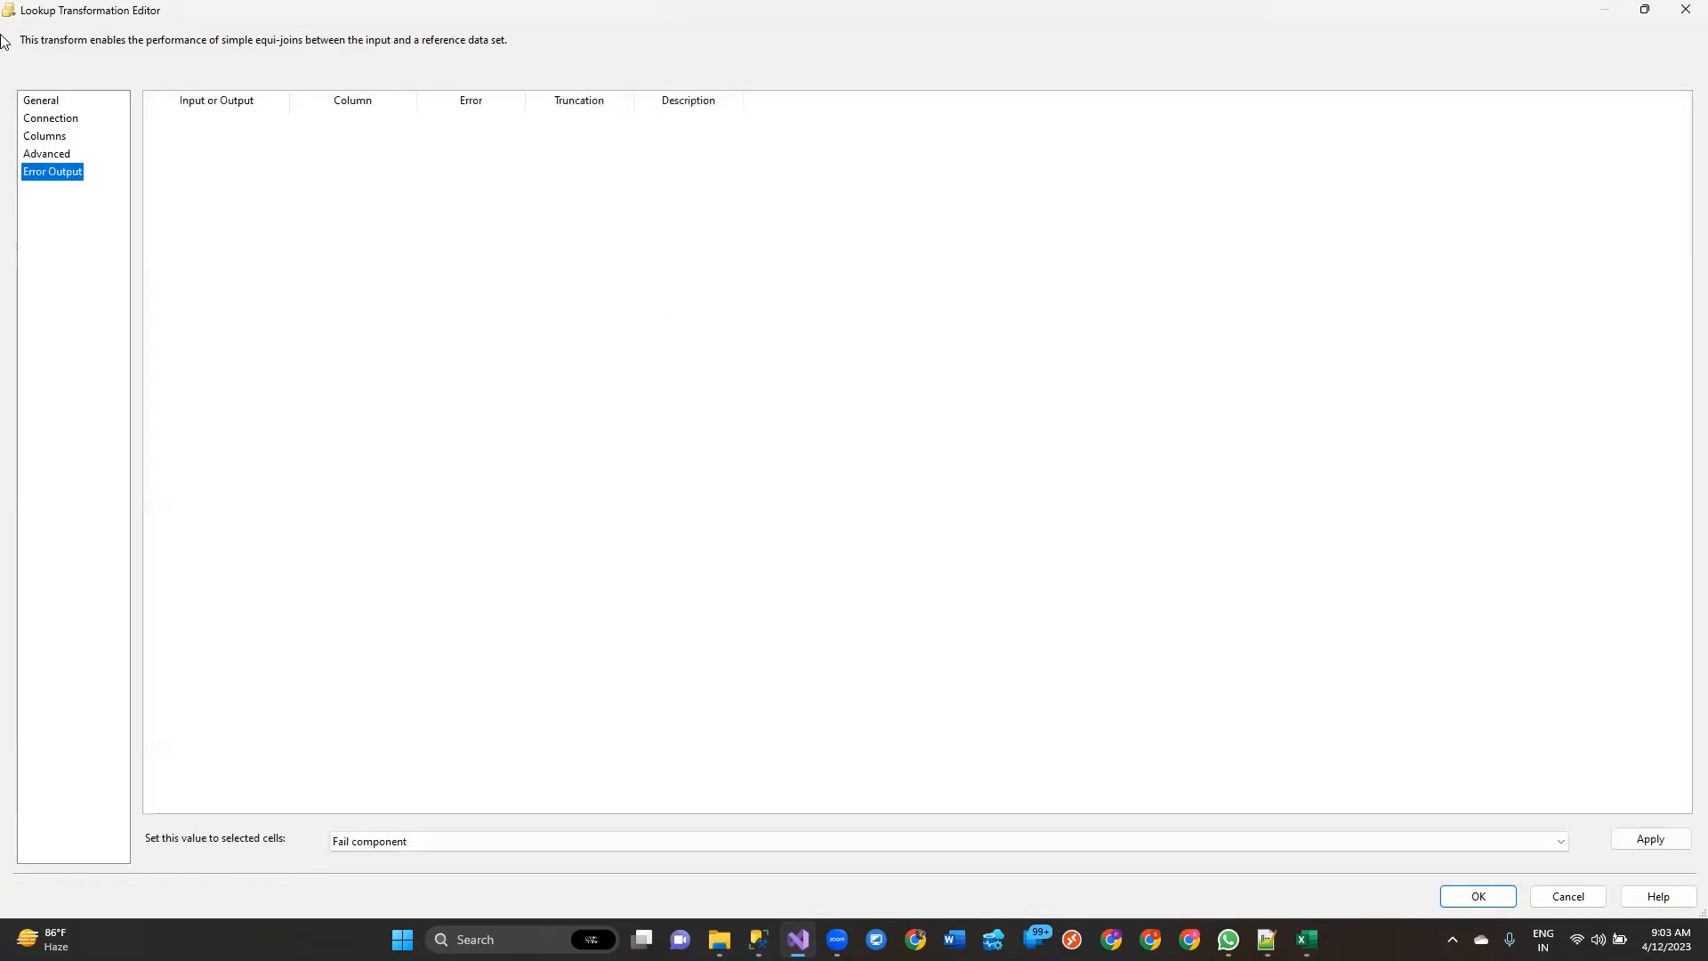
left_click(44, 105)
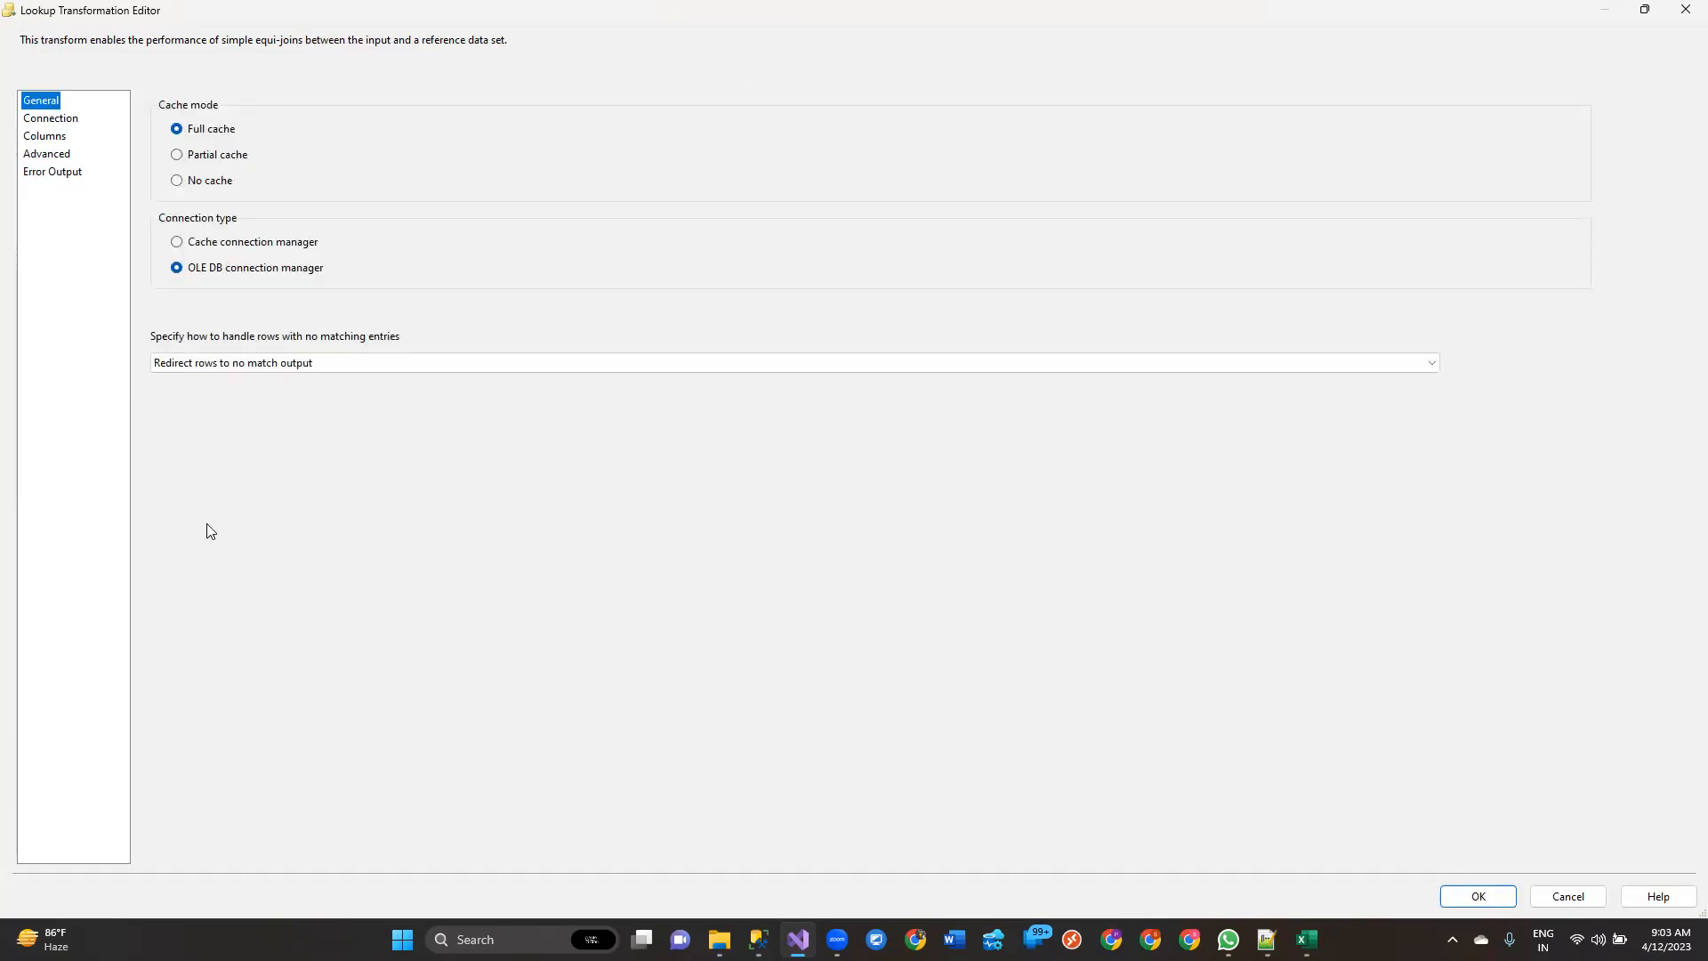
left_click(1478, 897)
key("ctrl+s")
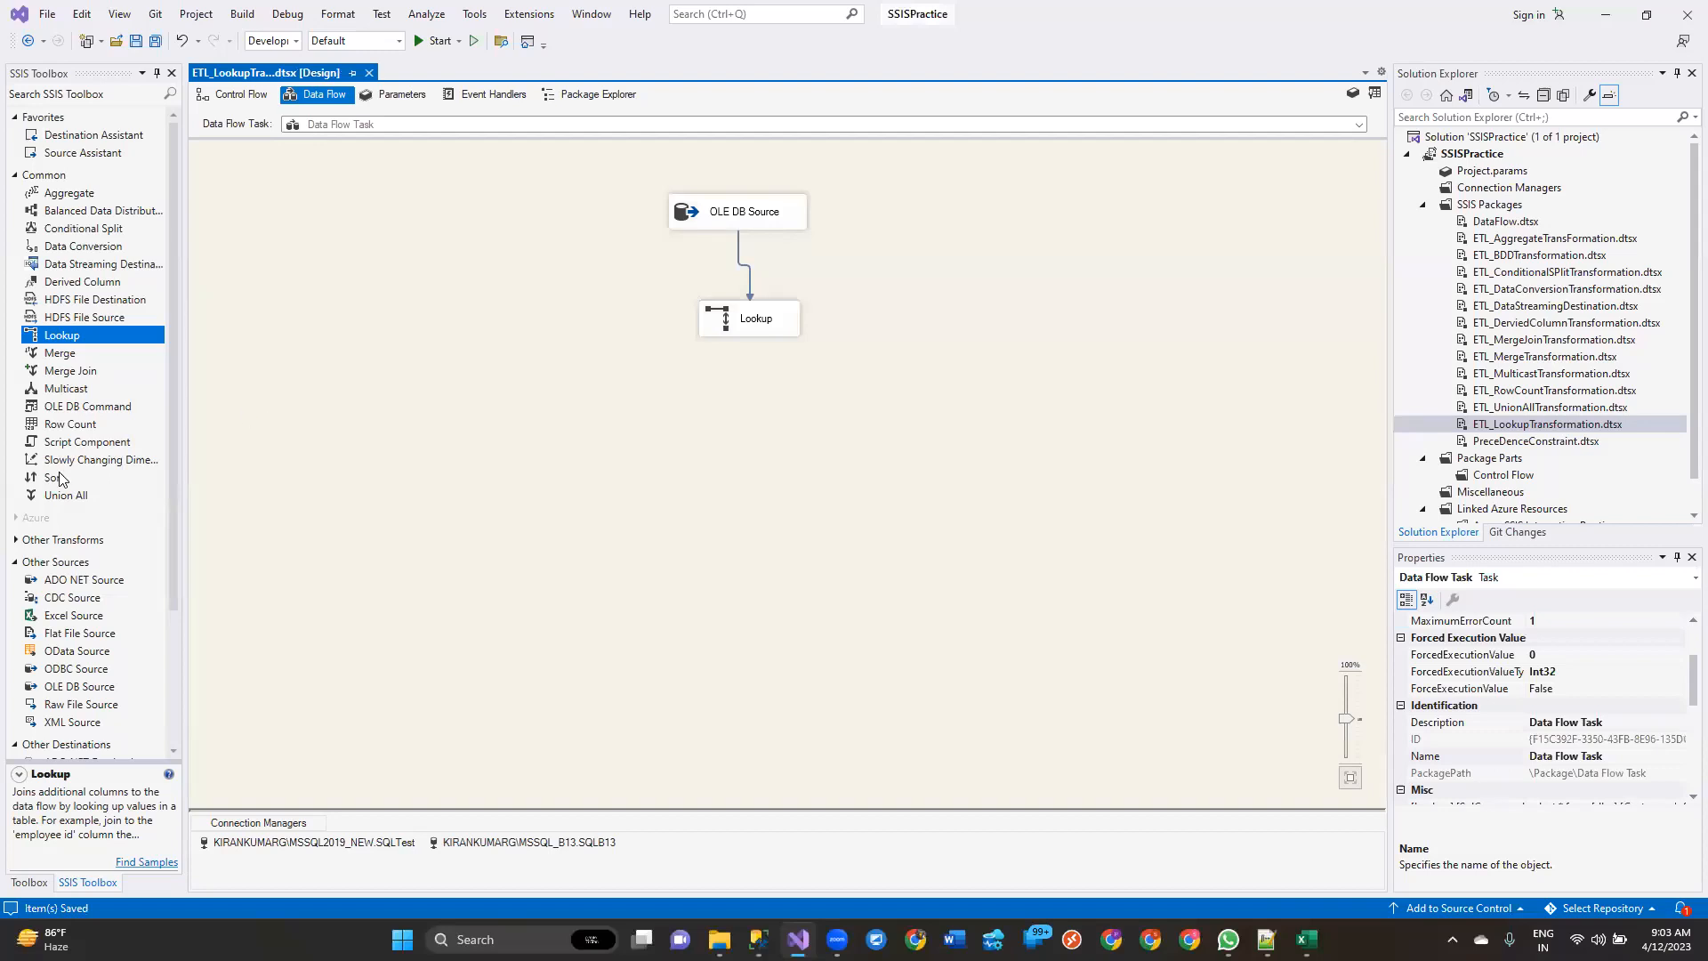
Step: Add an OLE DB Destination below the Lookup in the data flow and start connecting the Lookup's output to it
scroll(62, 481, "down", 3)
left_click_drag(98, 674, 481, 450)
left_click(749, 333)
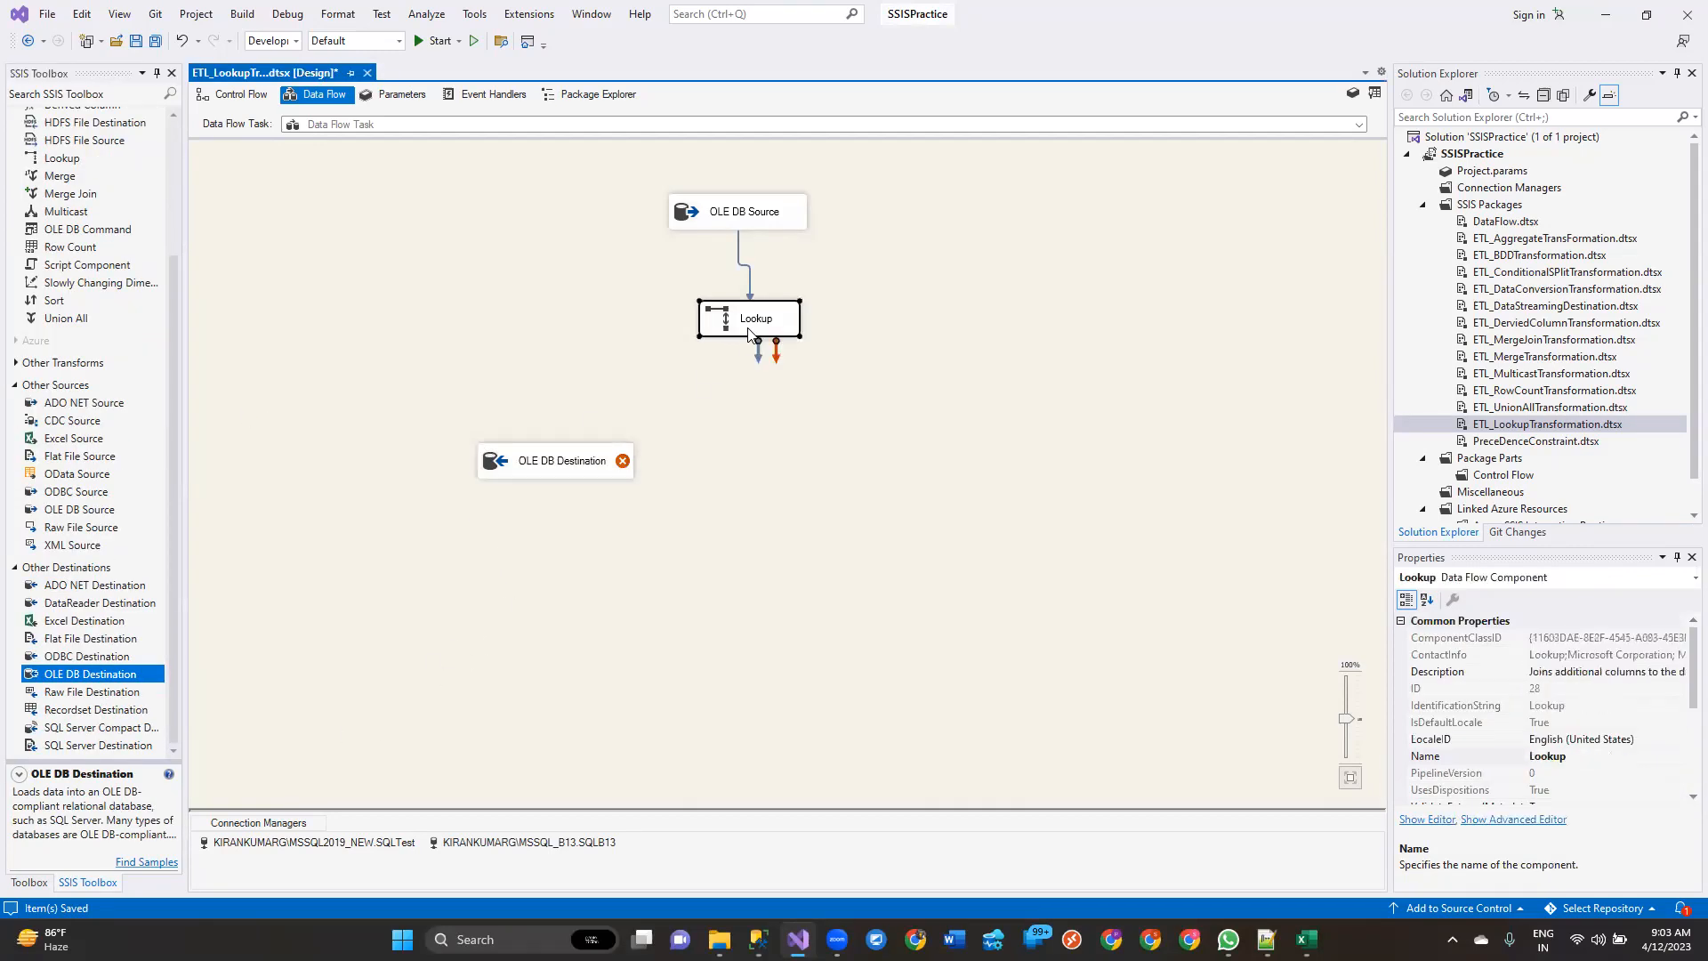
left_click_drag(759, 359, 565, 464)
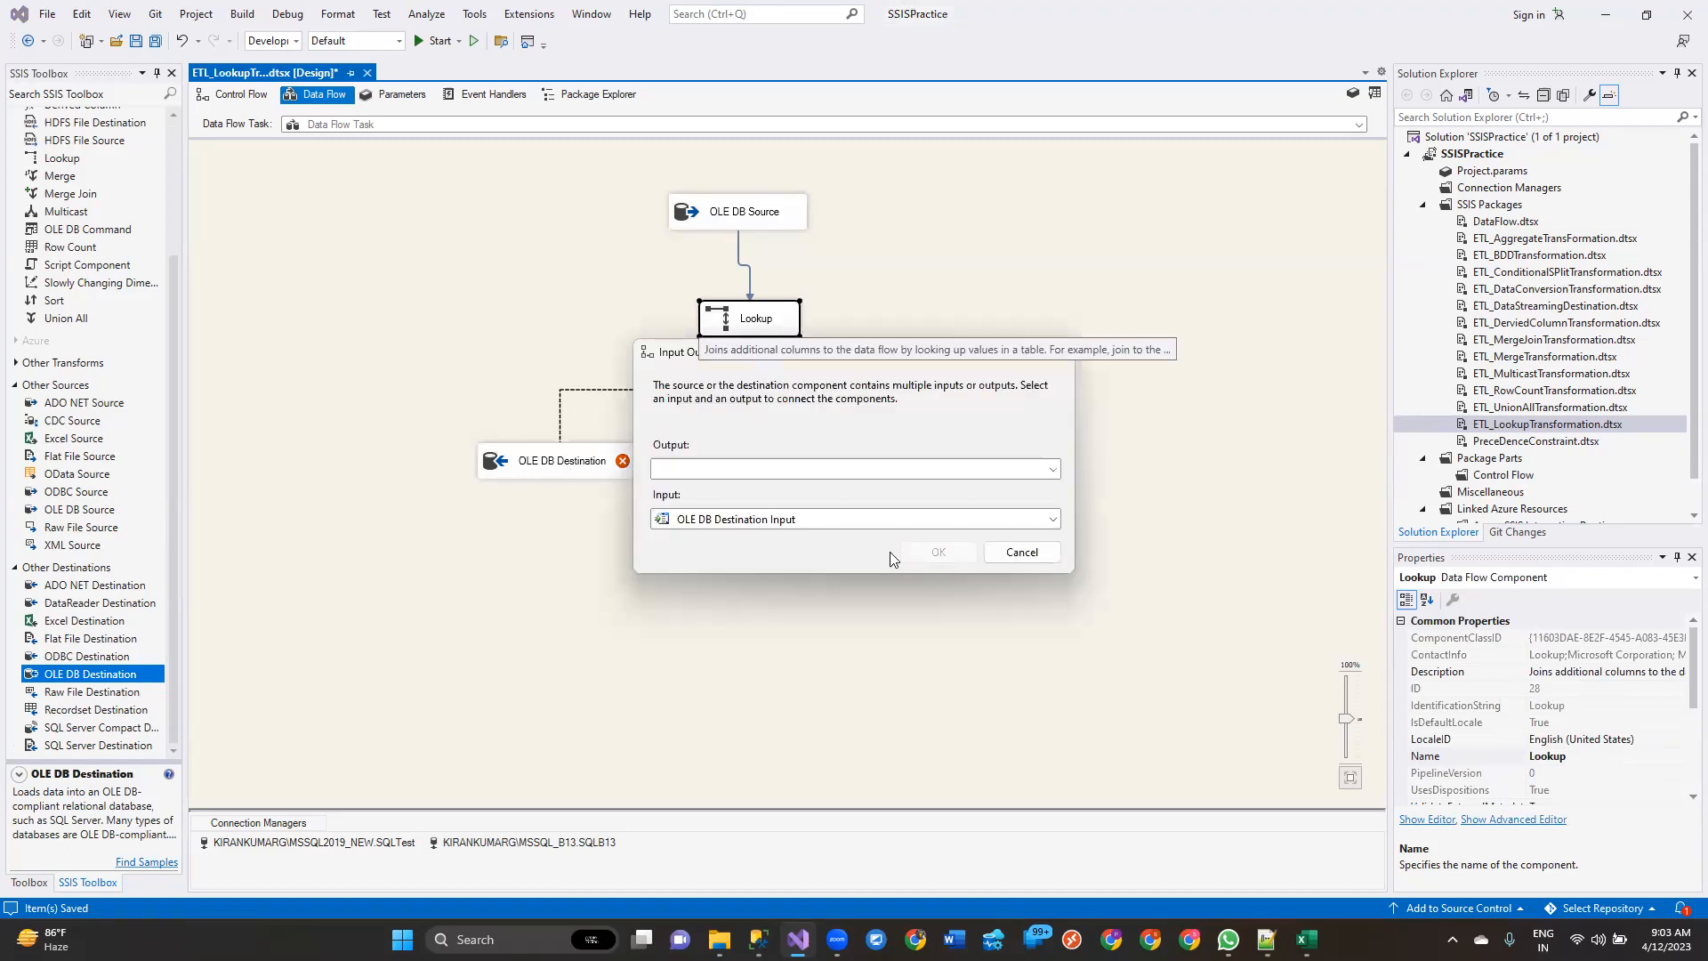
Step: Connect the Lookup No Match Output of the Lookup to the OLE DB Destination Input
left_click(1053, 469)
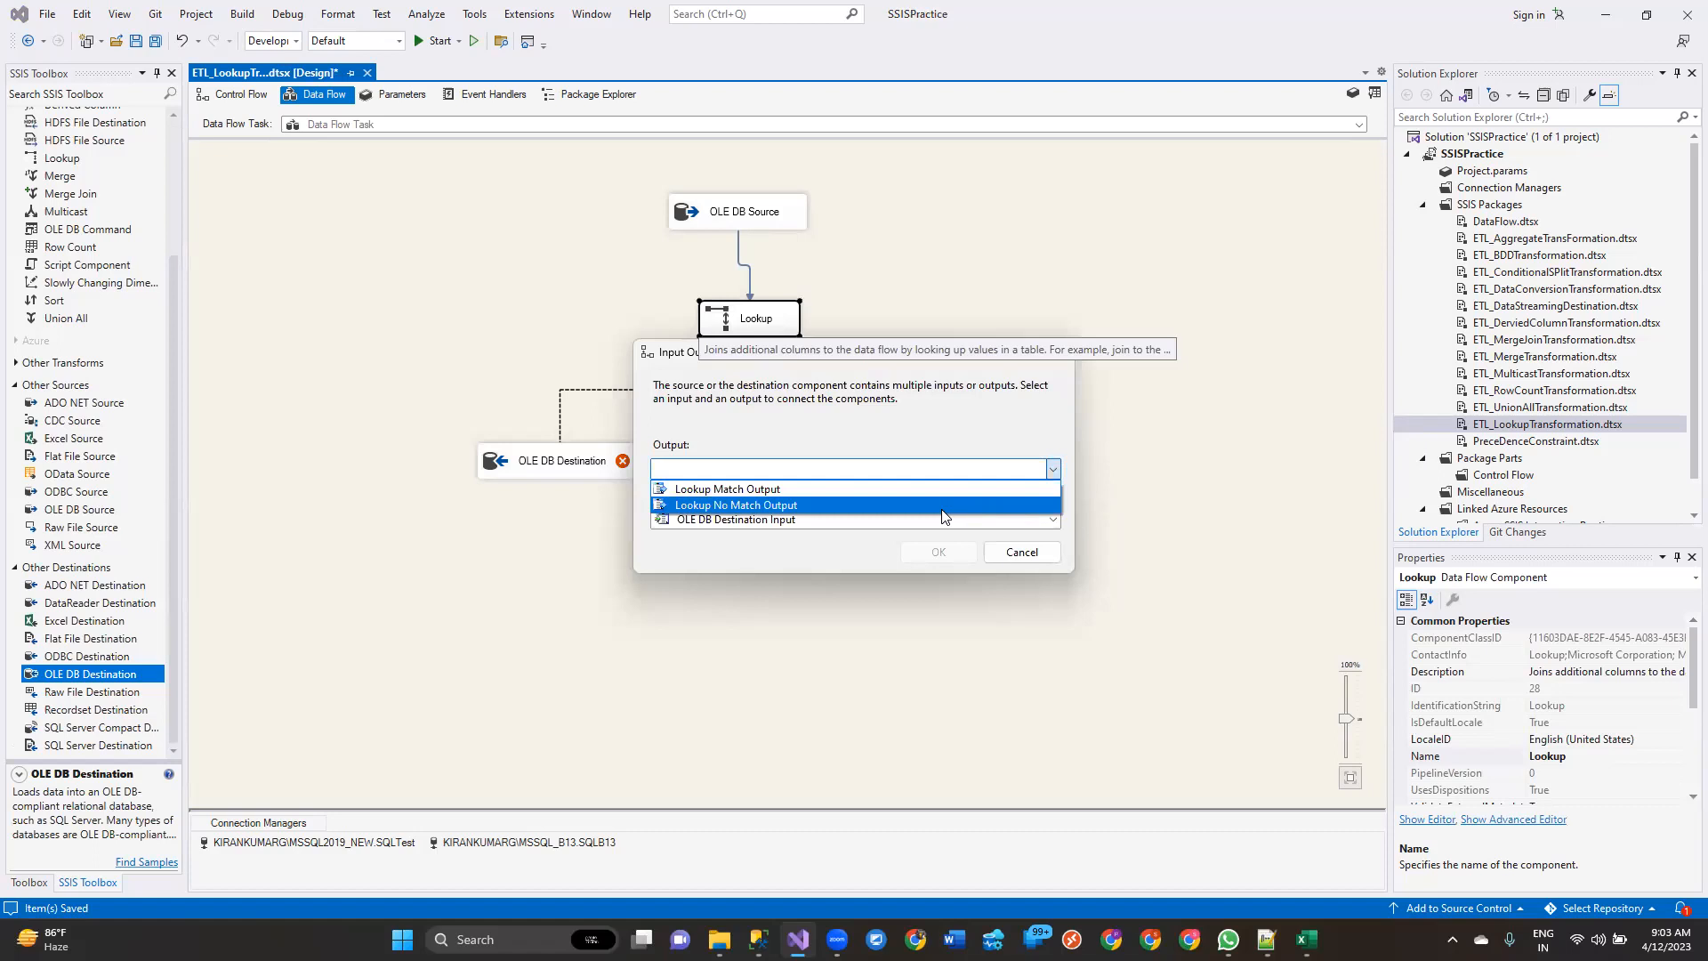
left_click(943, 507)
left_click(939, 552)
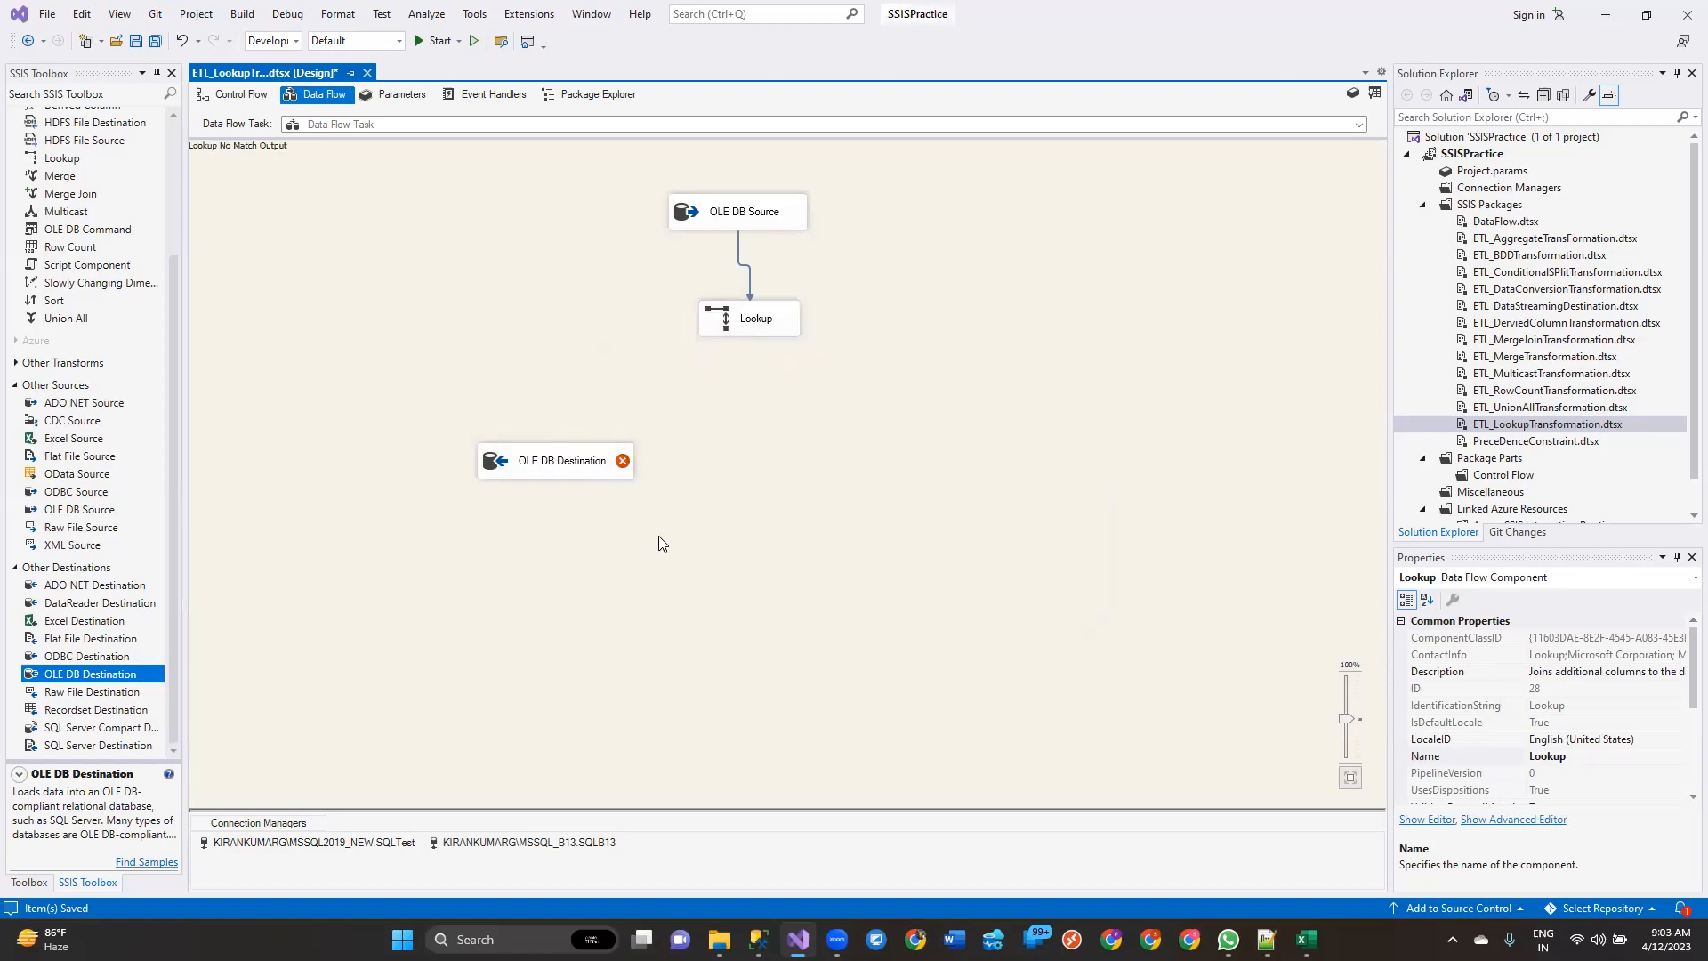
Step: Configure the OLE DB Destination with the SQLB13 connection, the [dbo].[CustomersInfo] table and its column mappings, and save the package
double_click(604, 467)
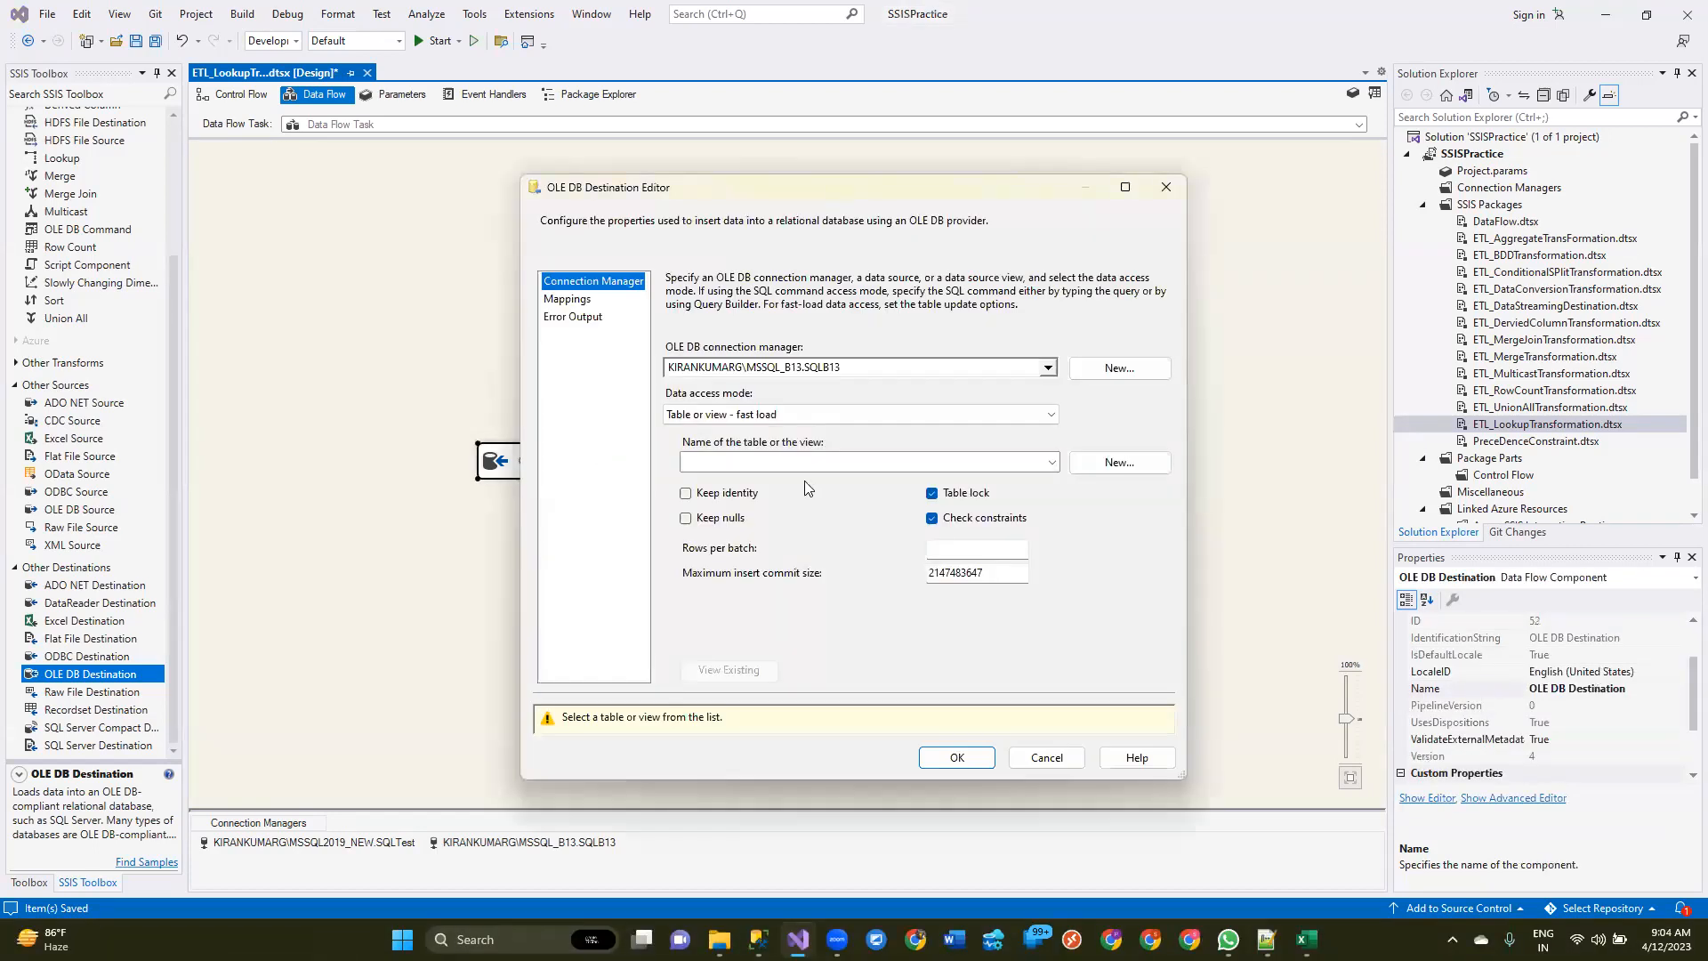
left_click(1028, 368)
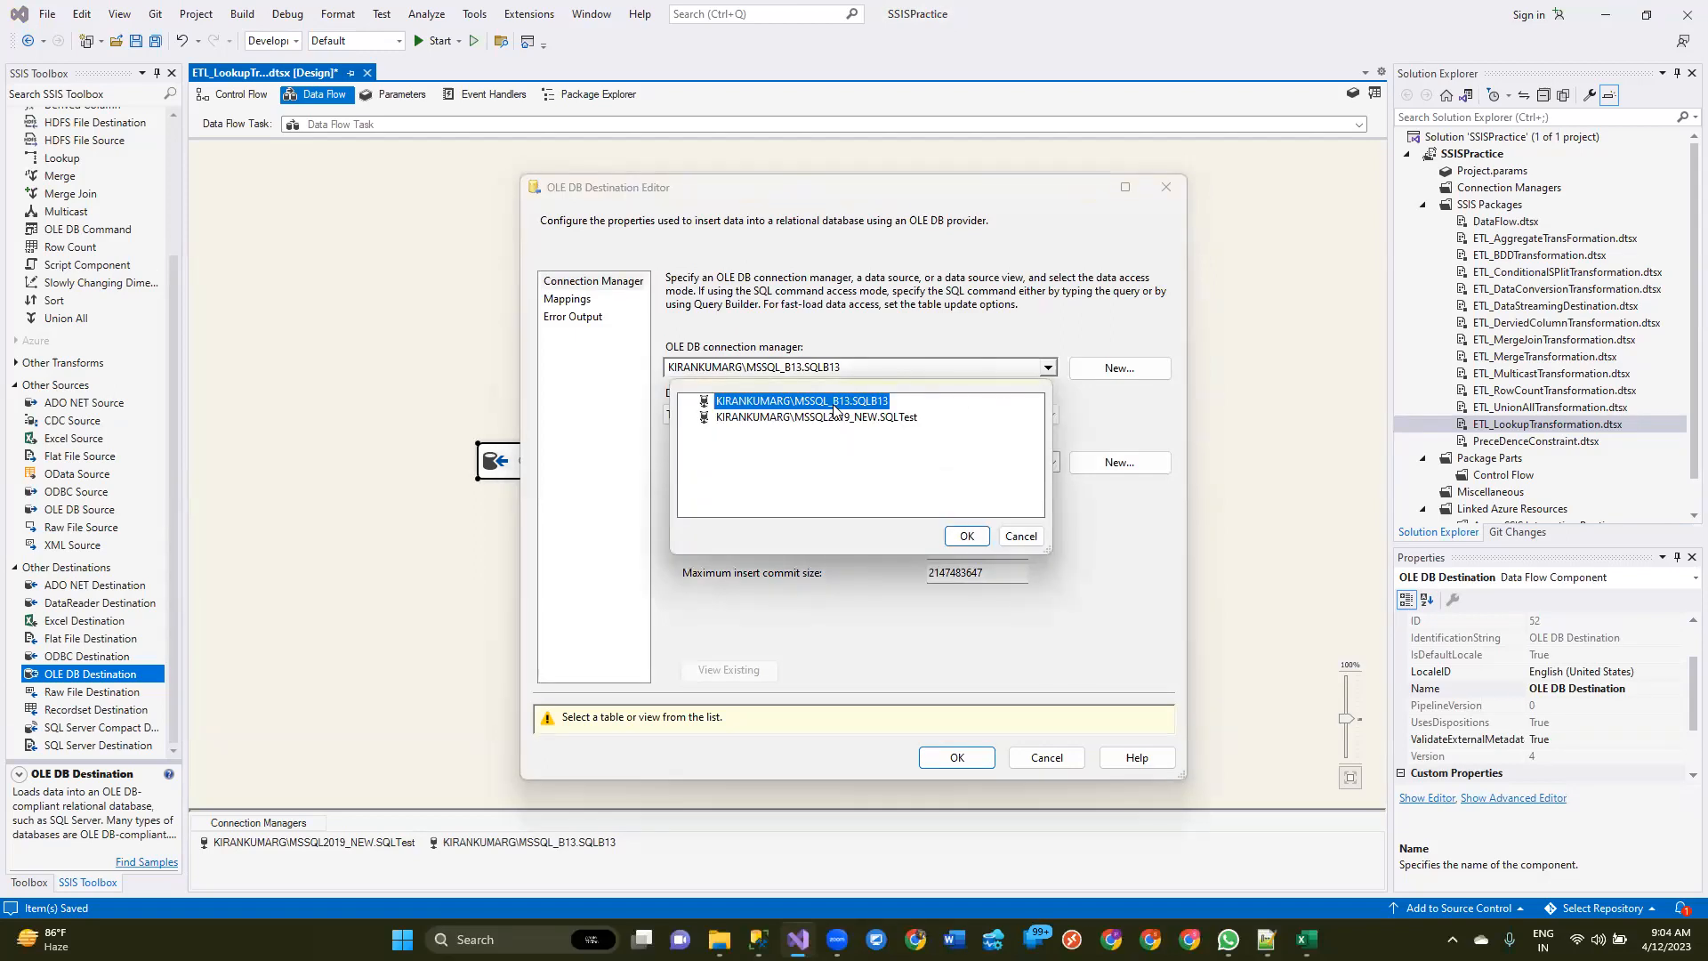
left_click(966, 536)
left_click(1051, 462)
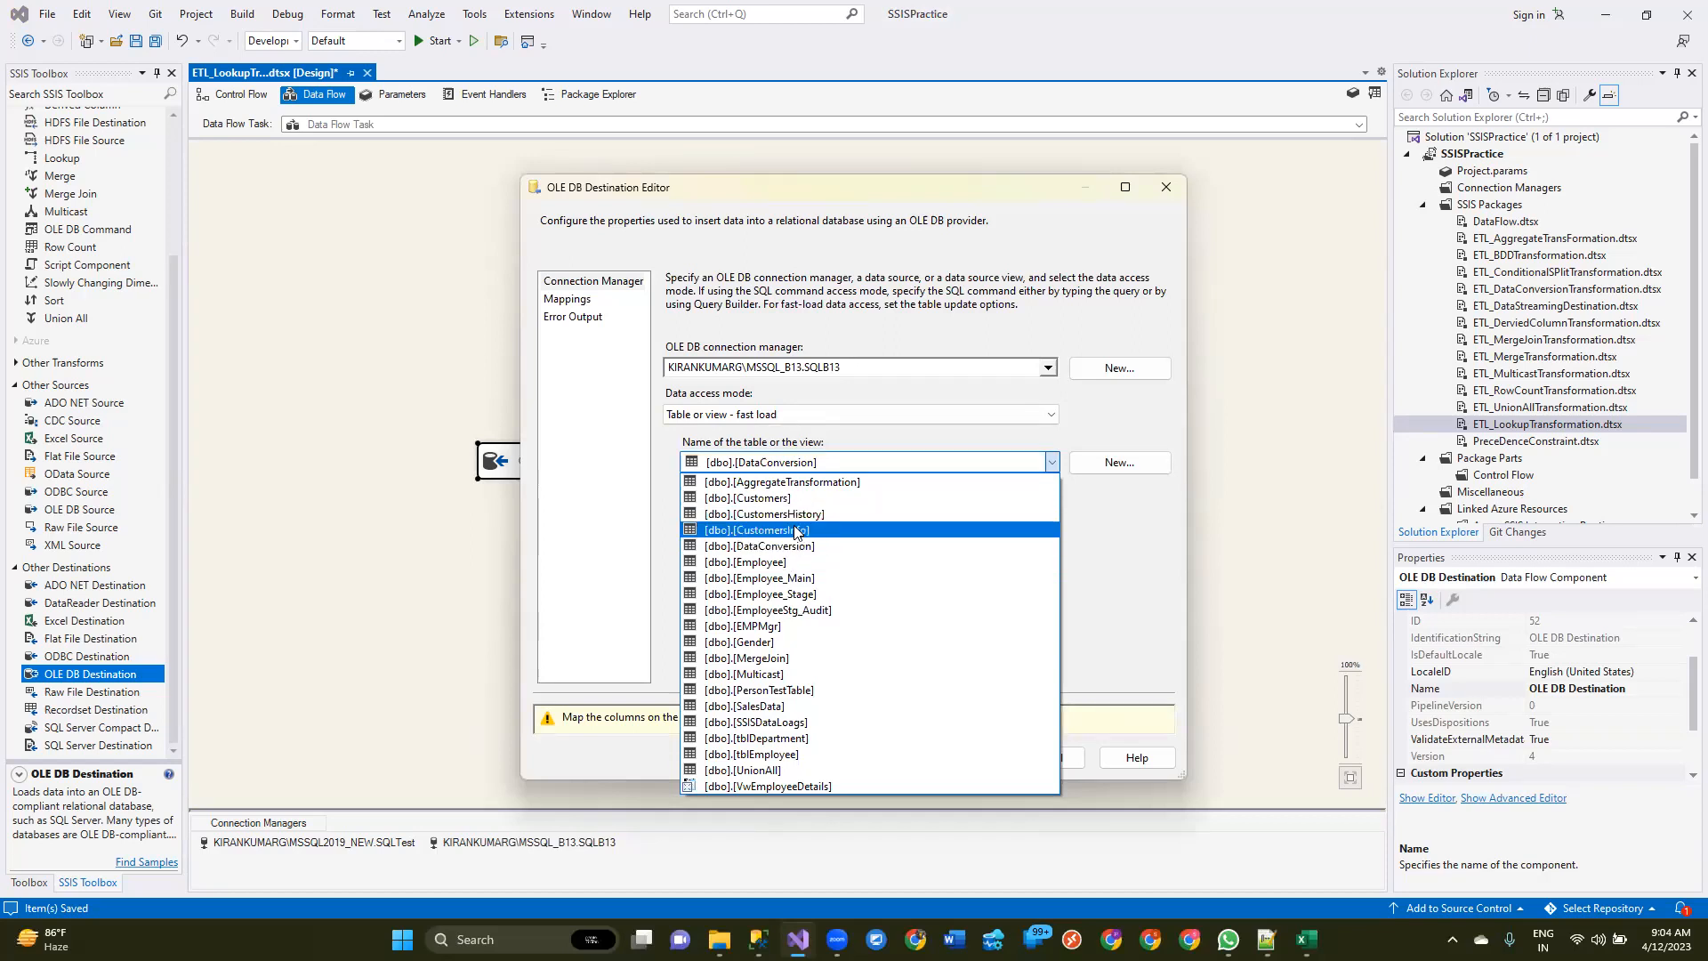
left_click(796, 530)
left_click(567, 301)
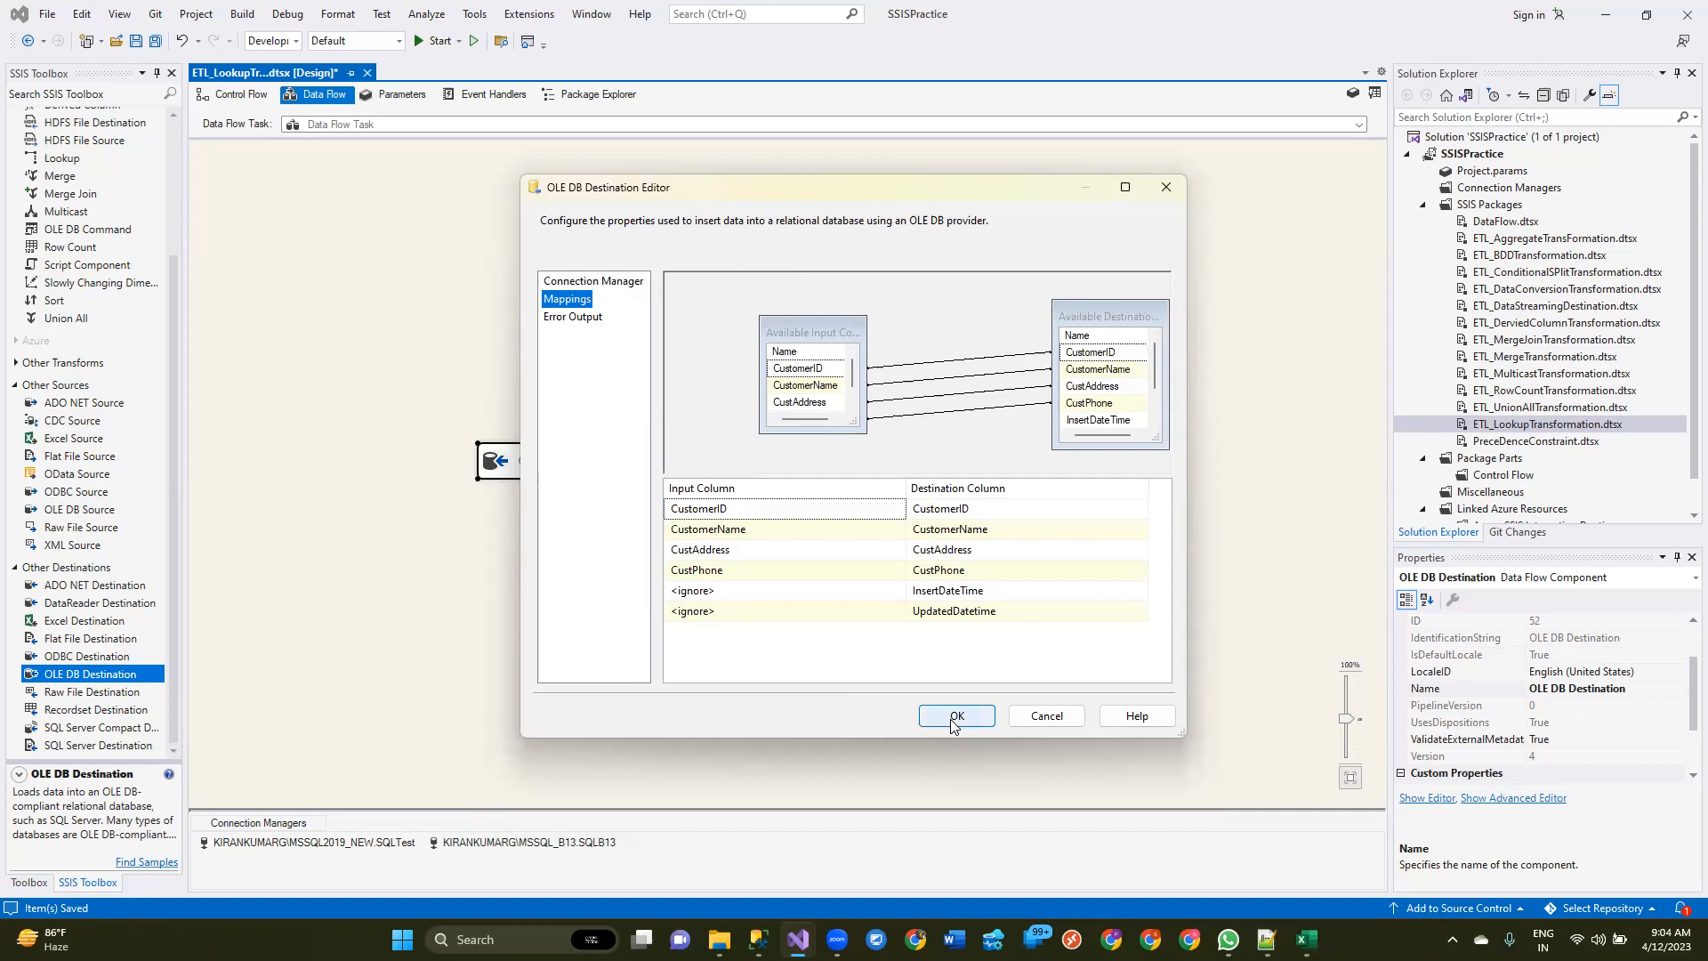
left_click(970, 721)
key("ctrl+s")
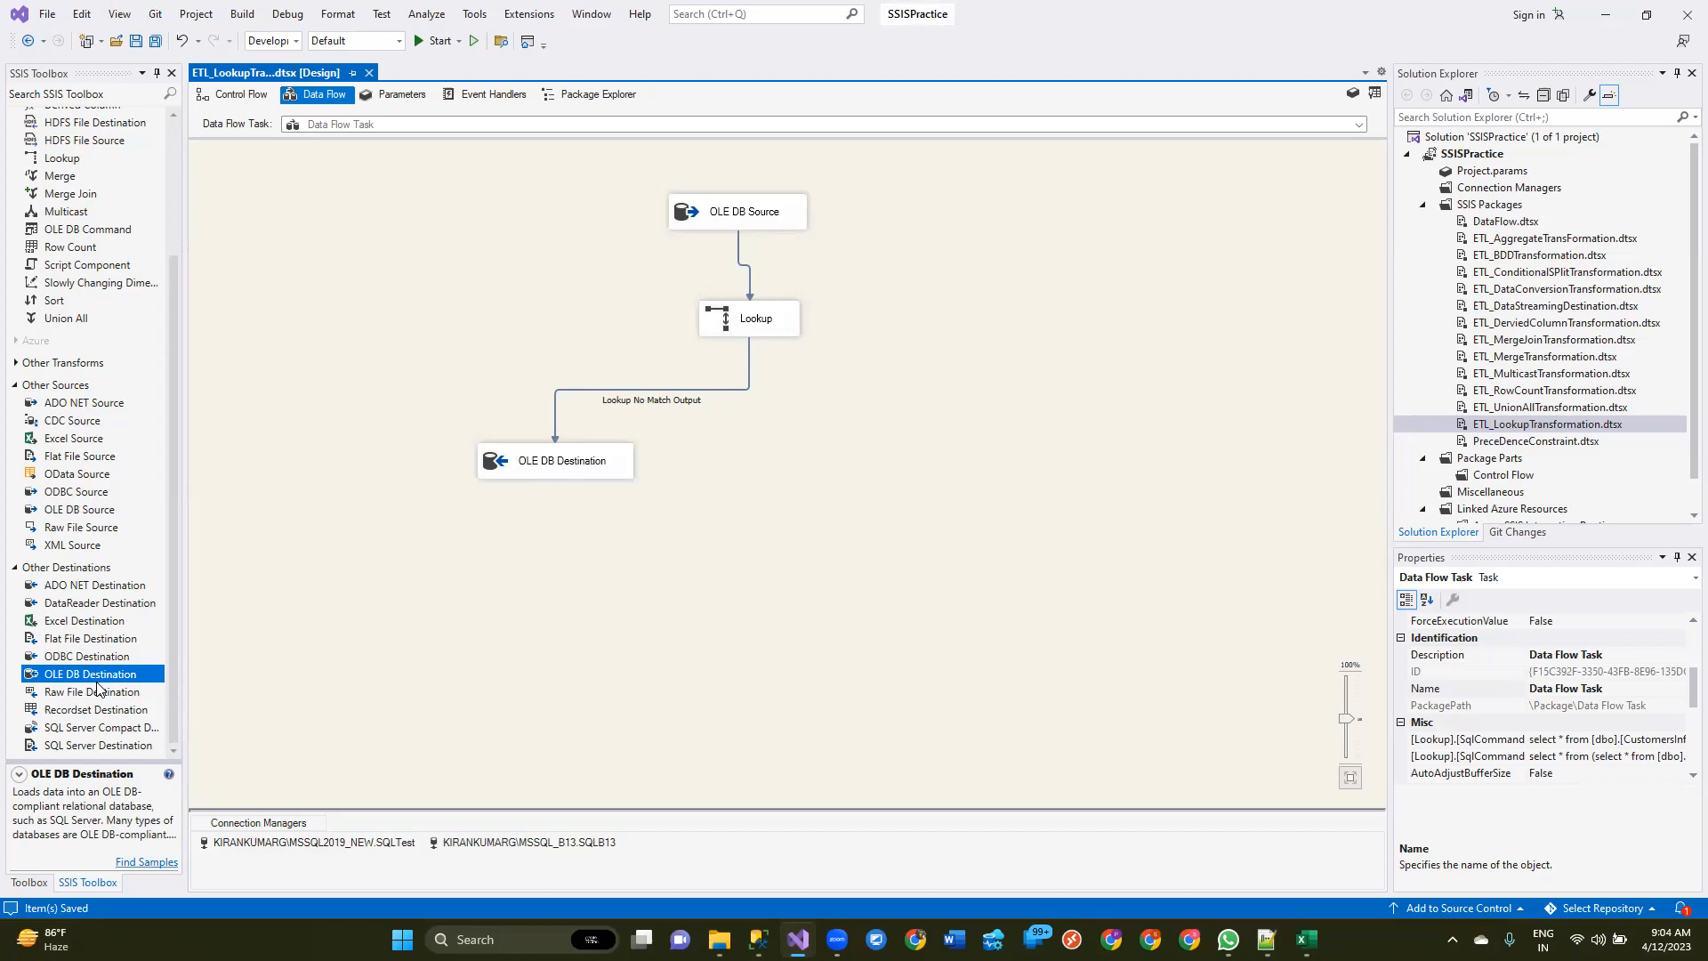
Step: Move the OLE DB Destination farther from the Lookup and add an OLE DB Command below the Lookup on its opposite side
left_click(785, 329)
left_click_drag(575, 476, 438, 425)
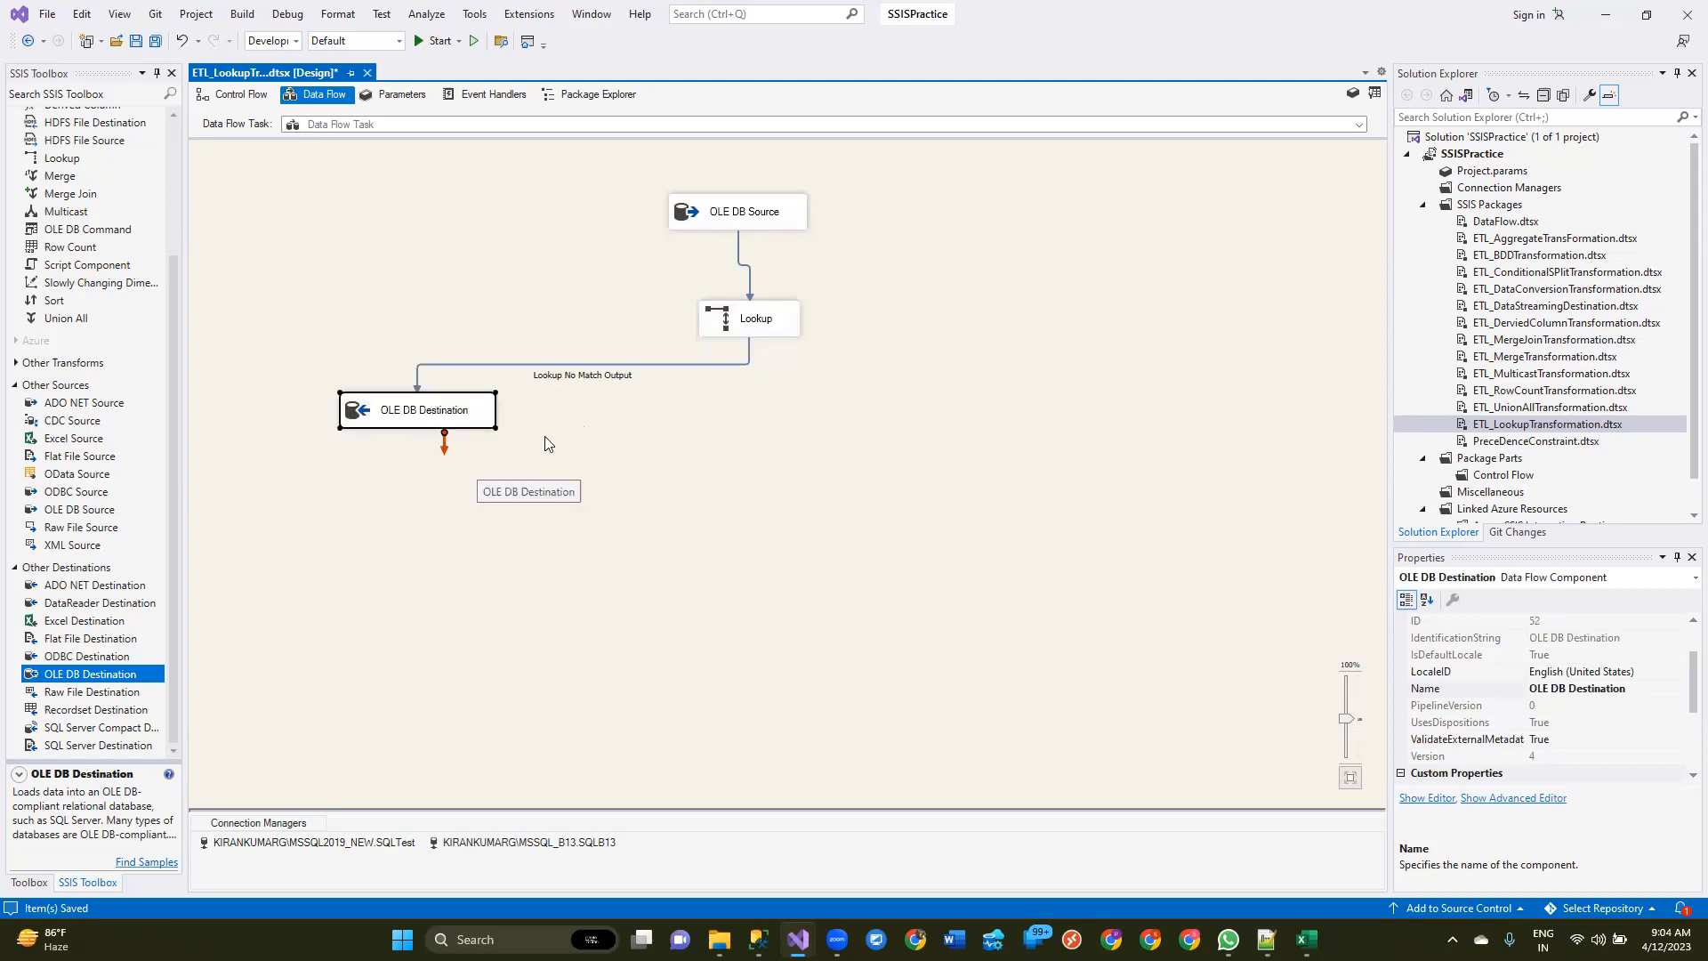
left_click(778, 324)
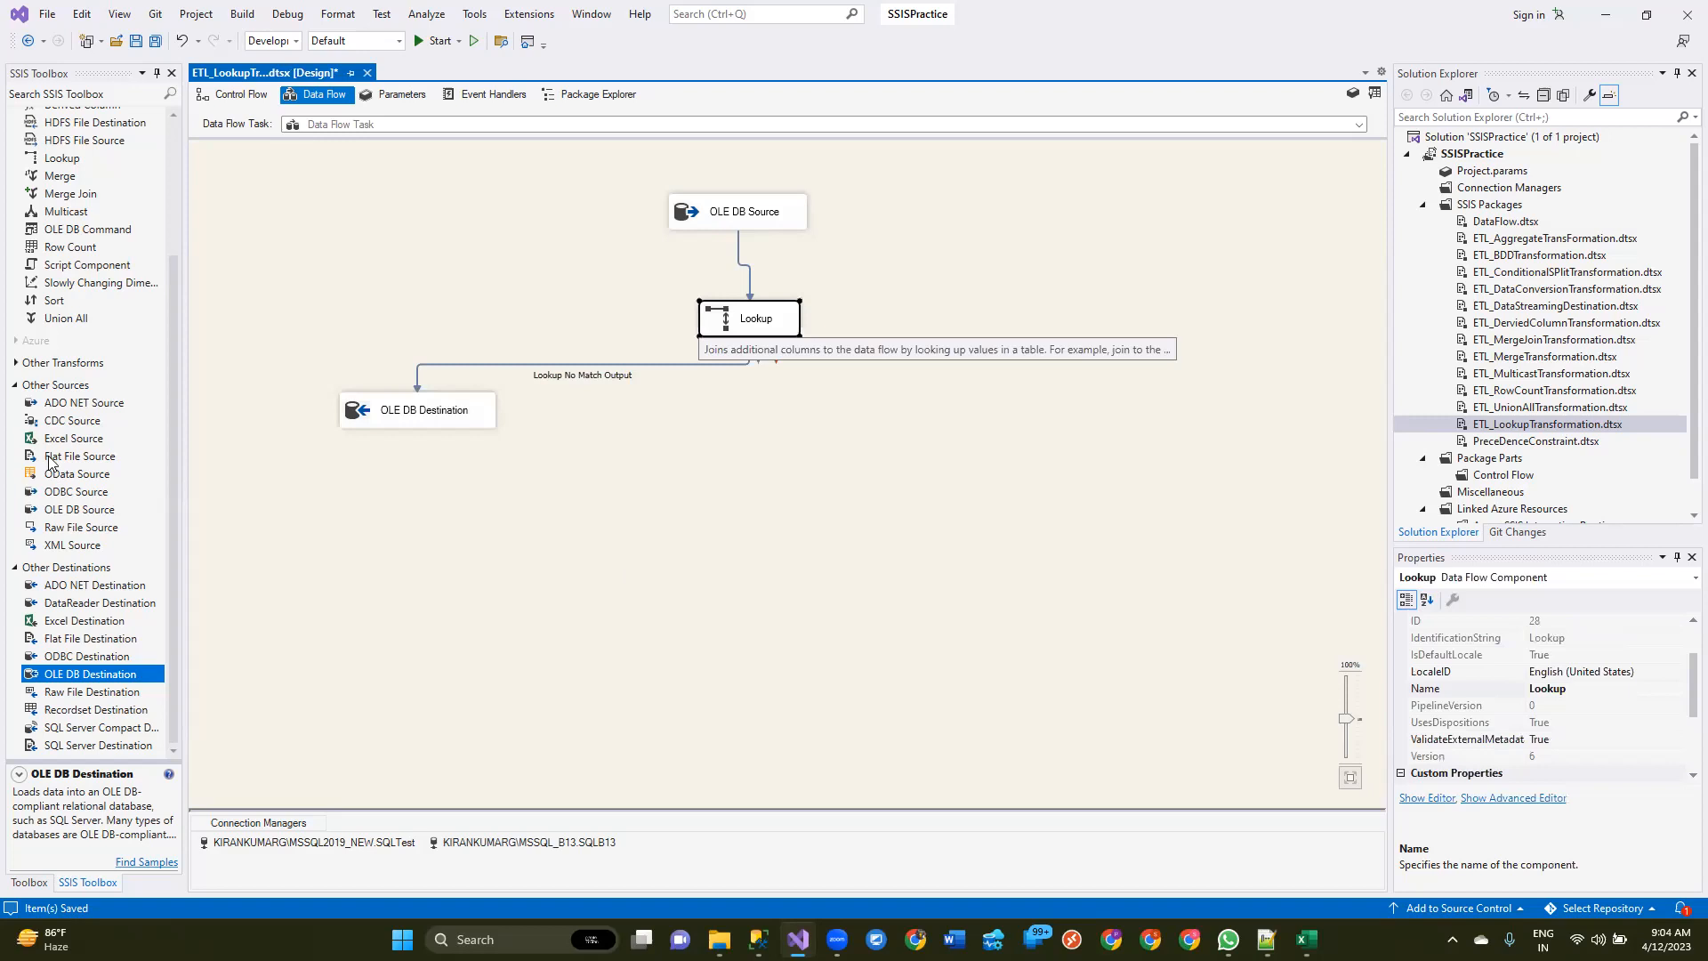
scroll(74, 530, "up", 2)
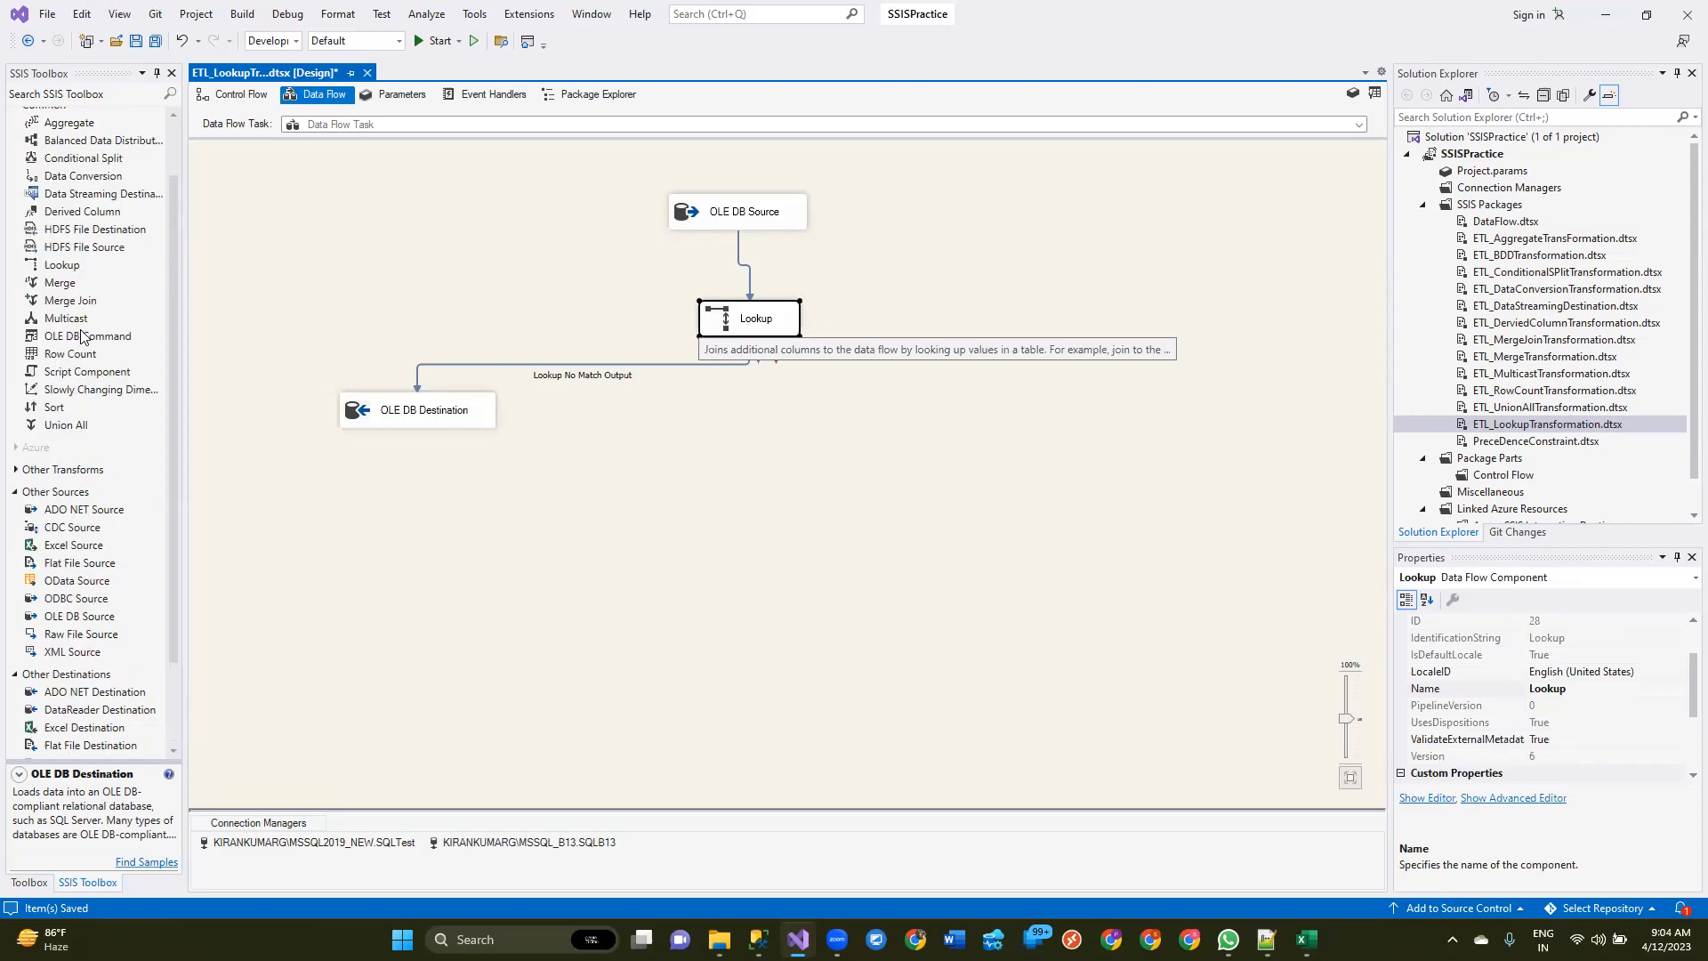
left_click_drag(78, 342, 888, 442)
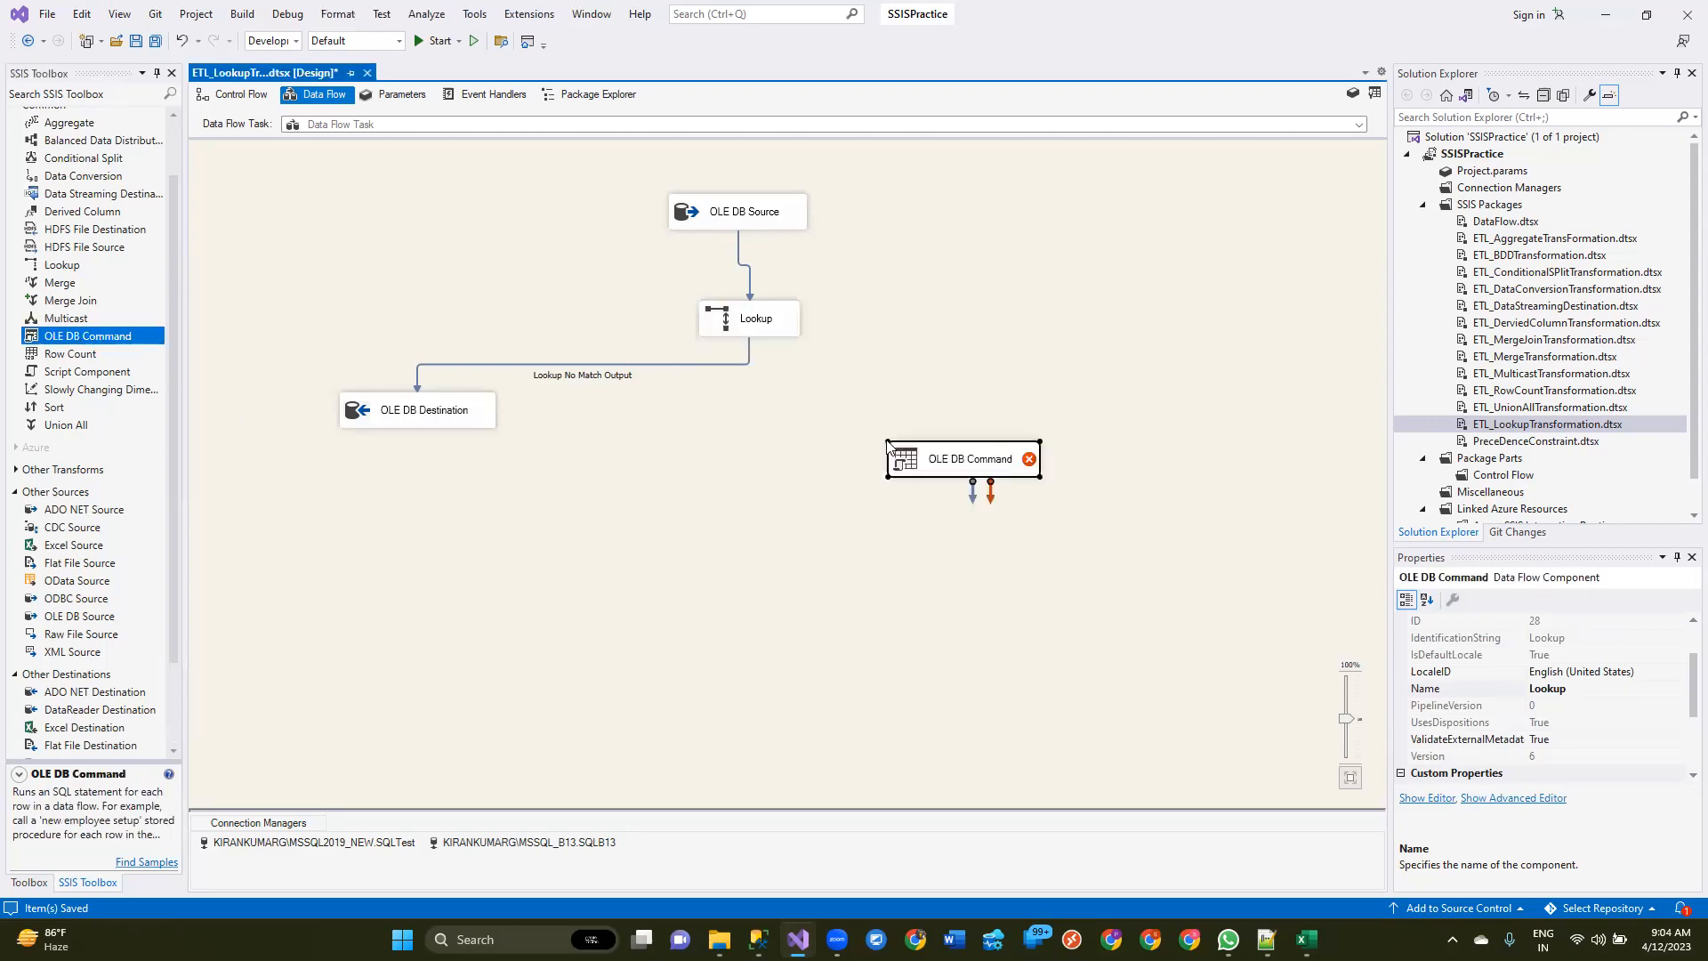
Step: Connect the Lookup Match Output of the Lookup to the OLE DB Command
left_click(750, 296)
left_click(758, 323)
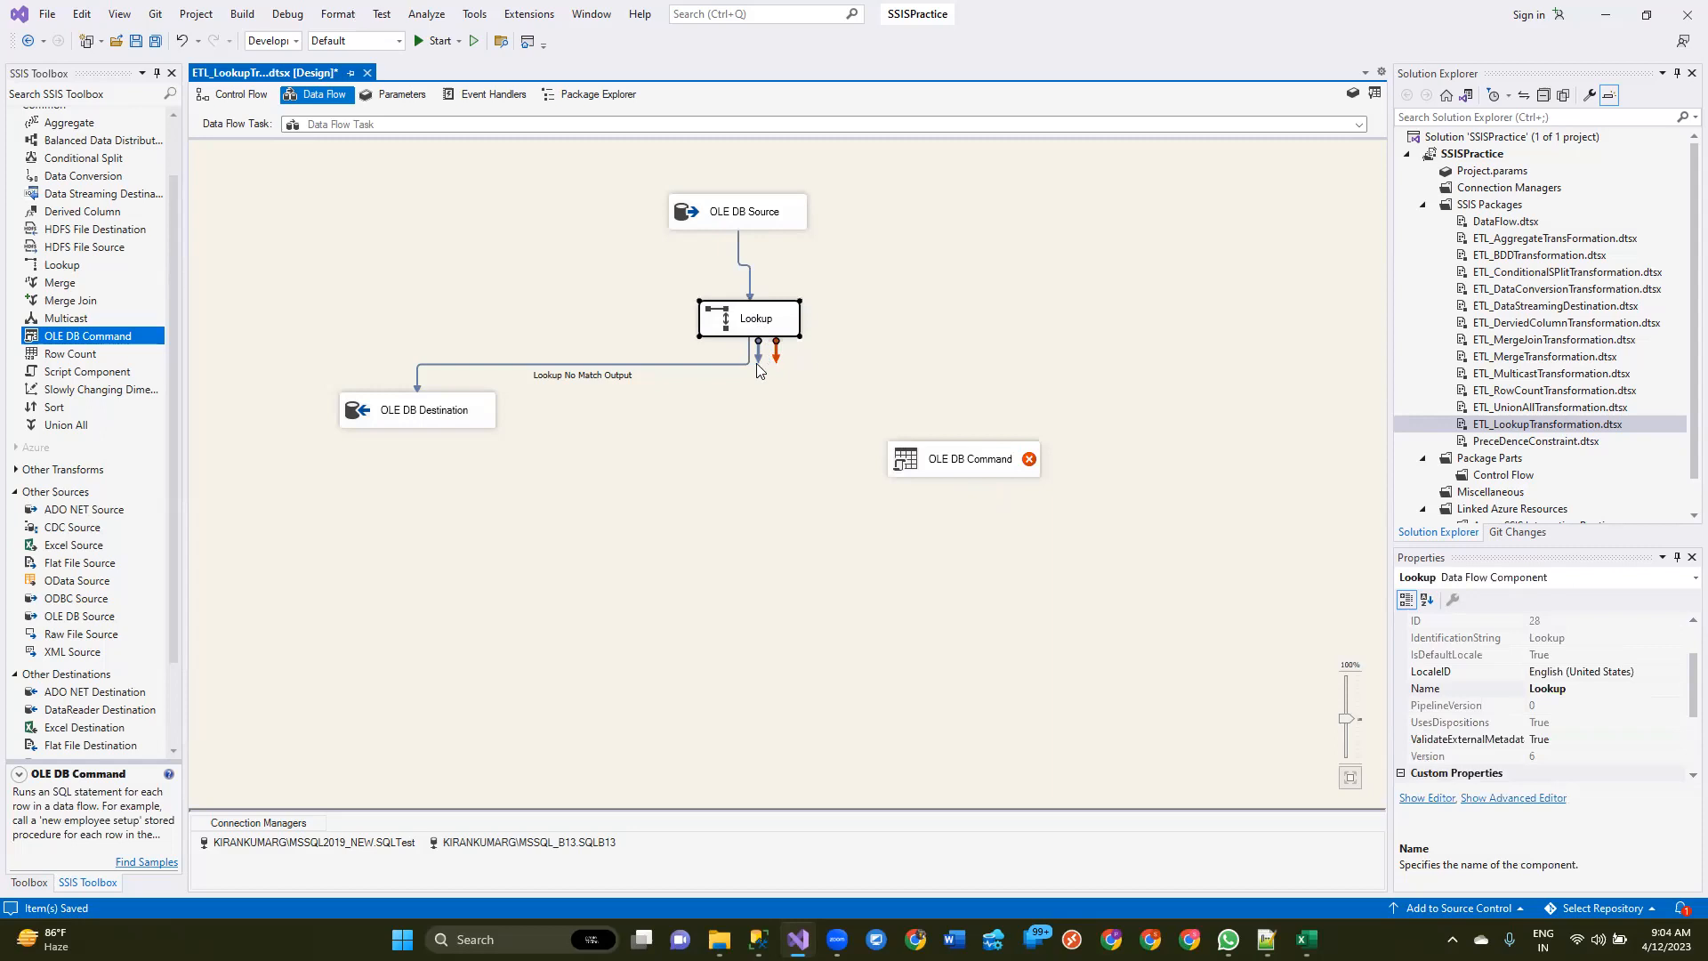
left_click_drag(758, 356, 910, 470)
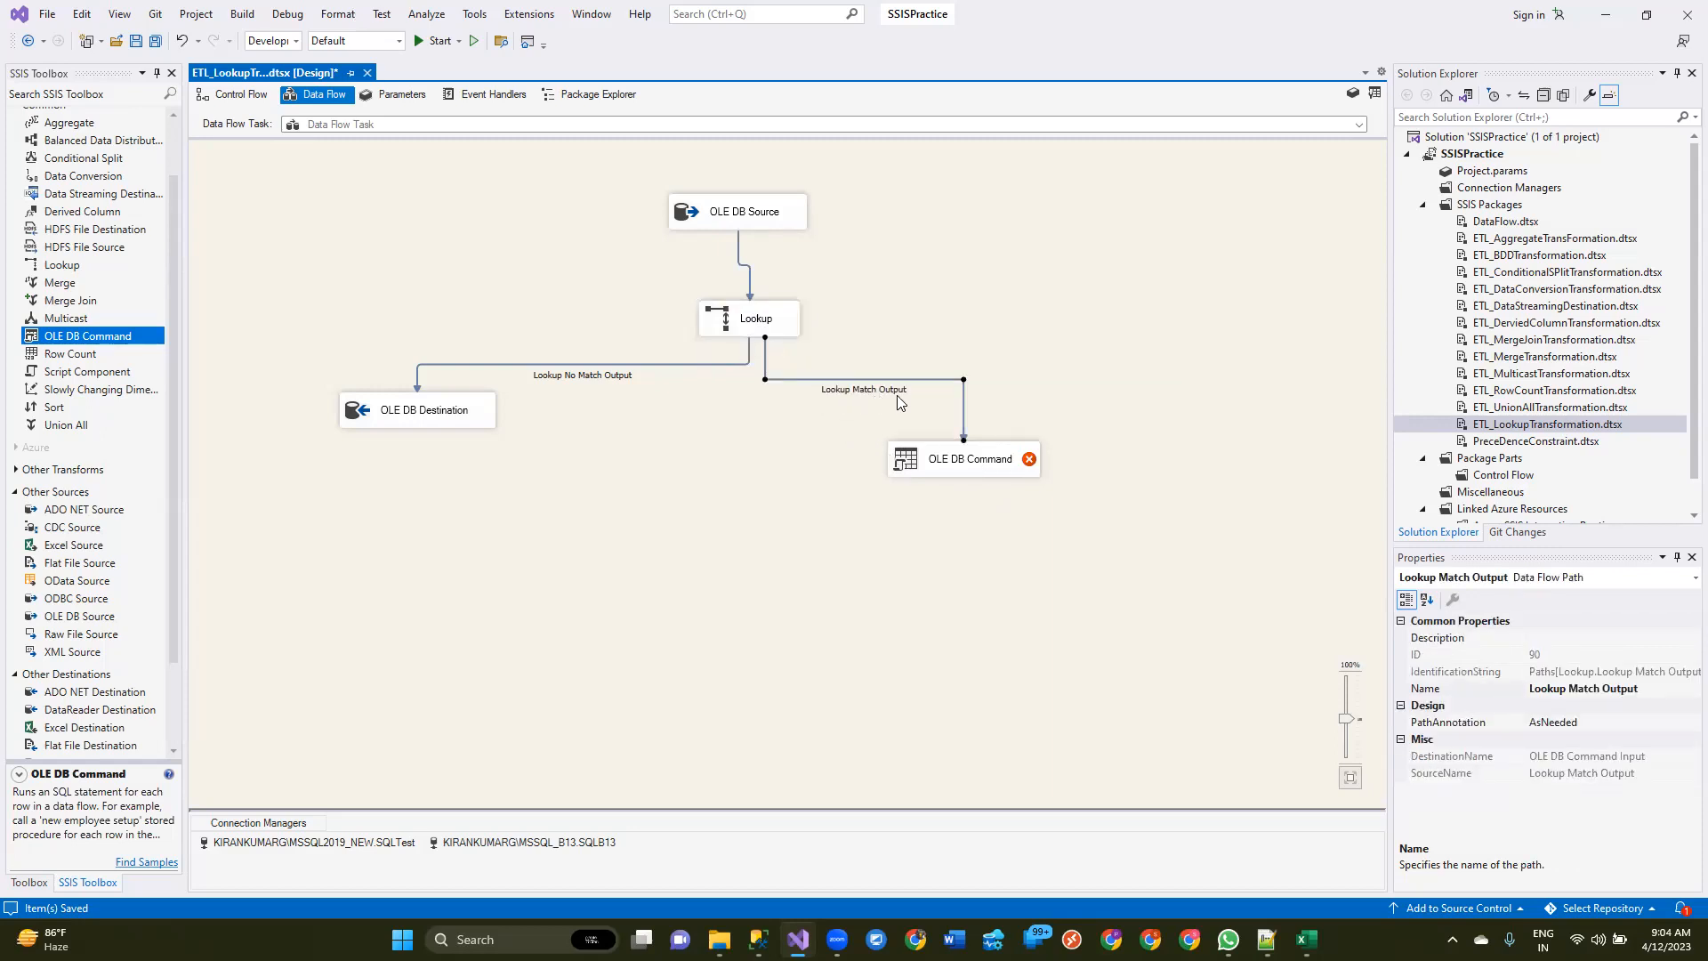
Step: Assign the SQLB13 connection manager to the OLE DB Command and widen the column to show its full name
double_click(962, 464)
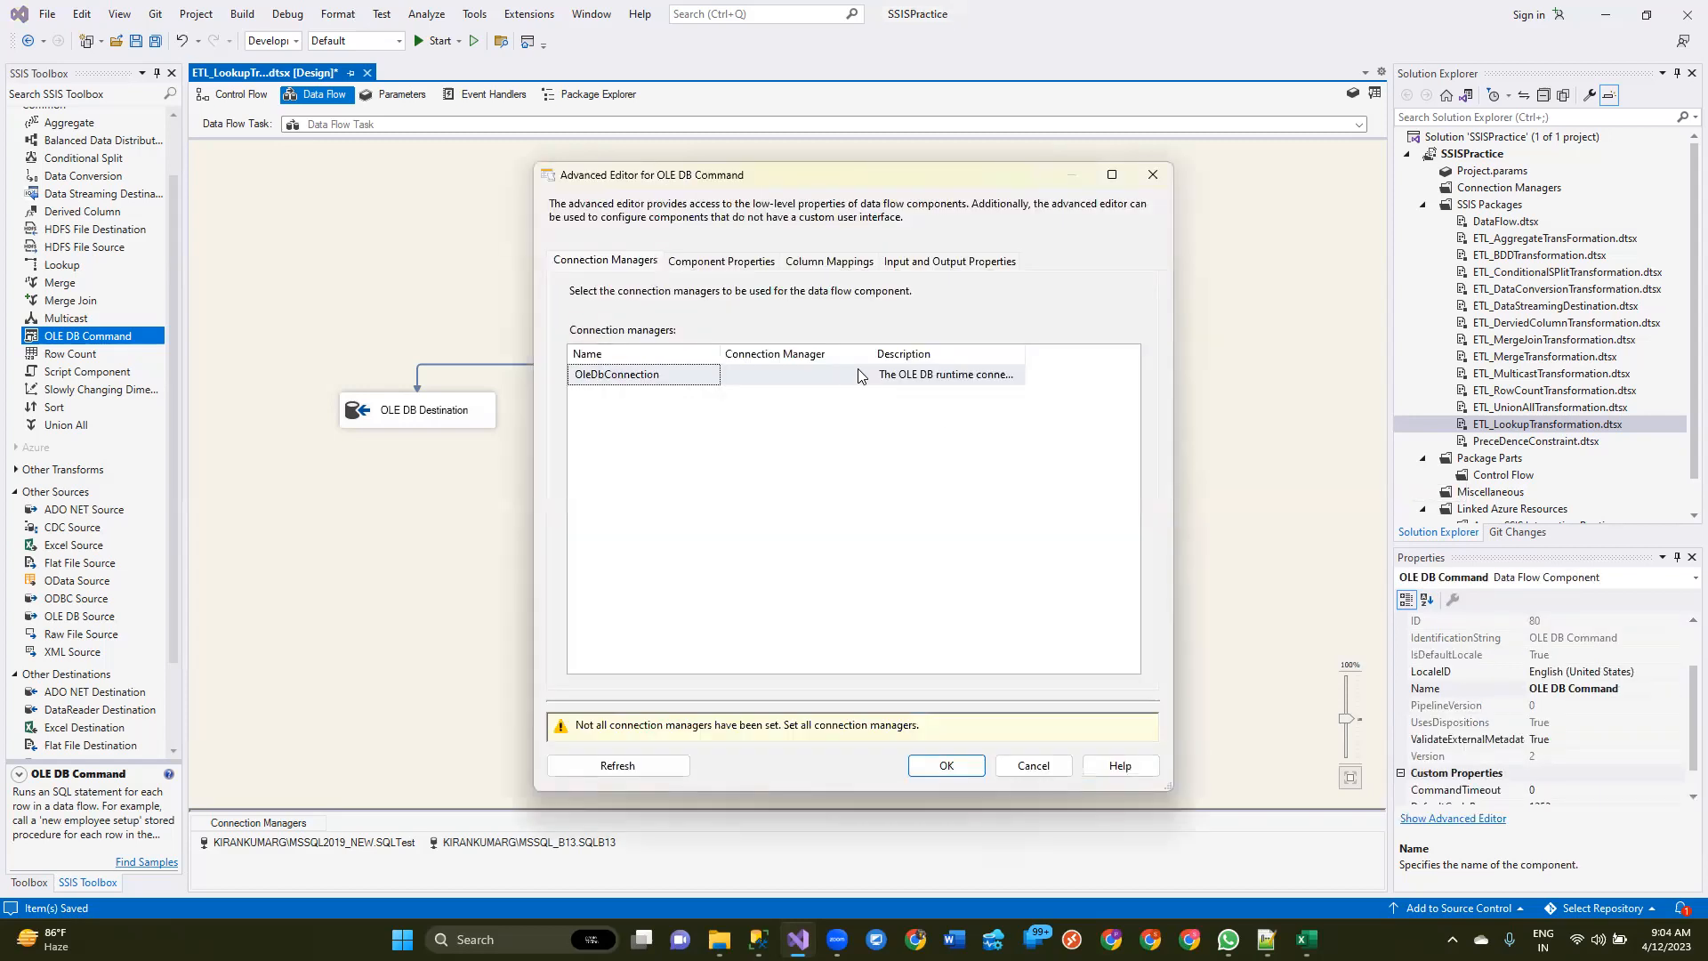
left_click(858, 372)
left_click(868, 375)
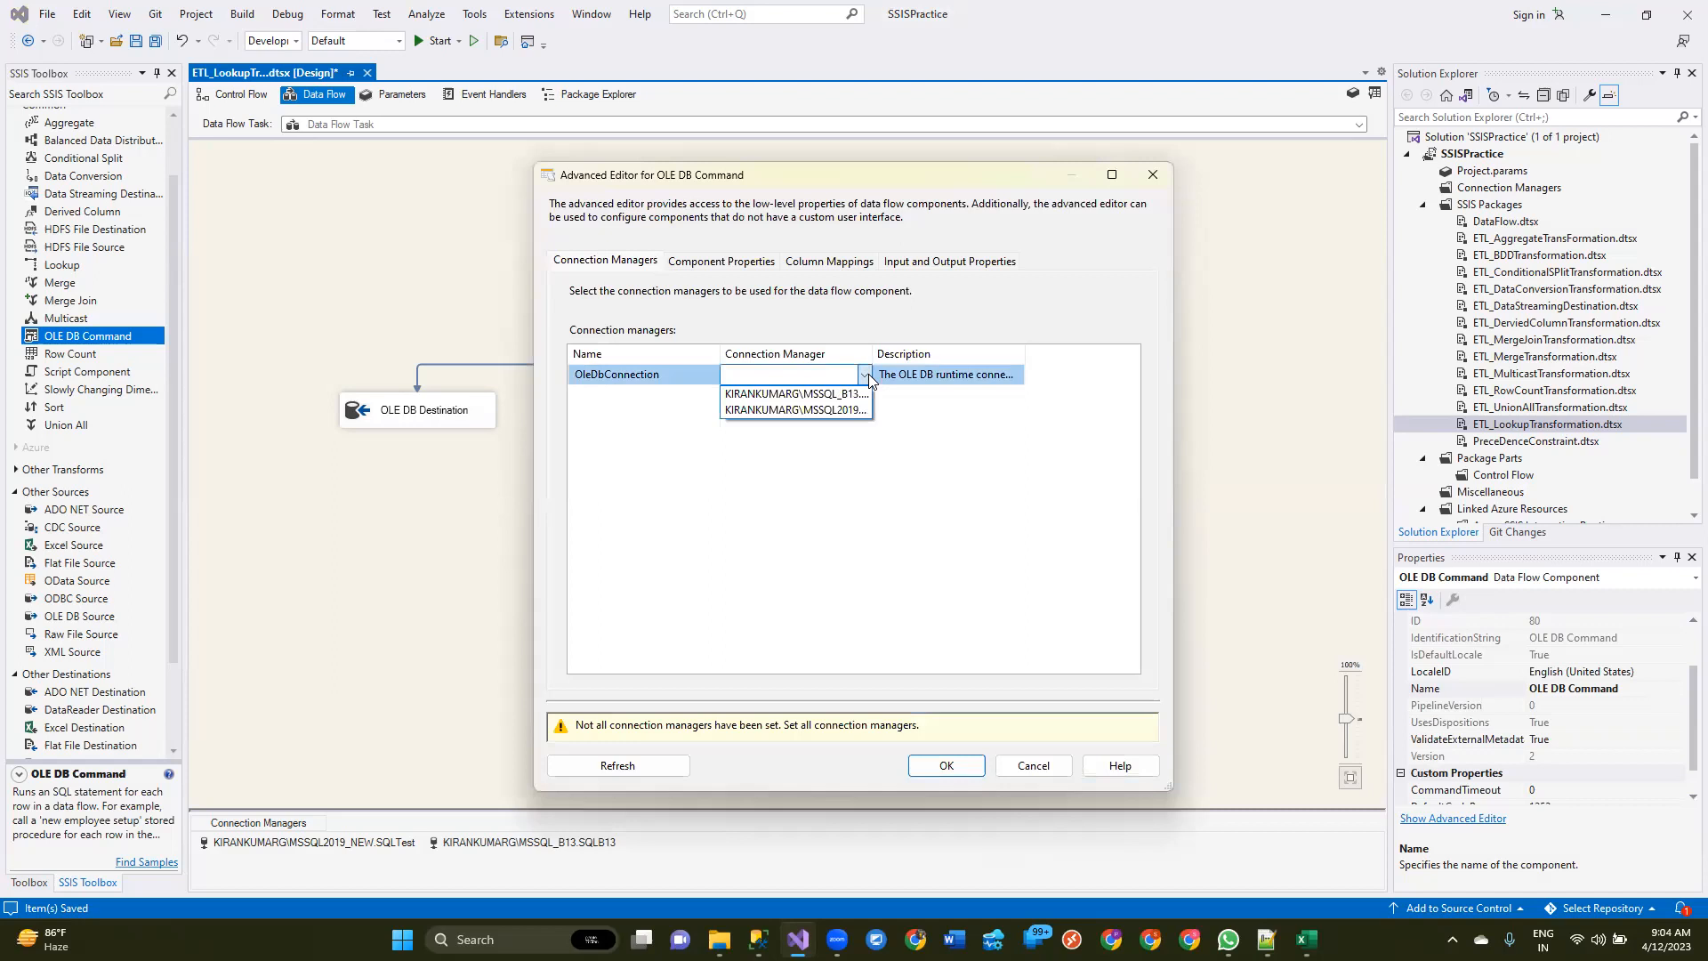
left_click(794, 394)
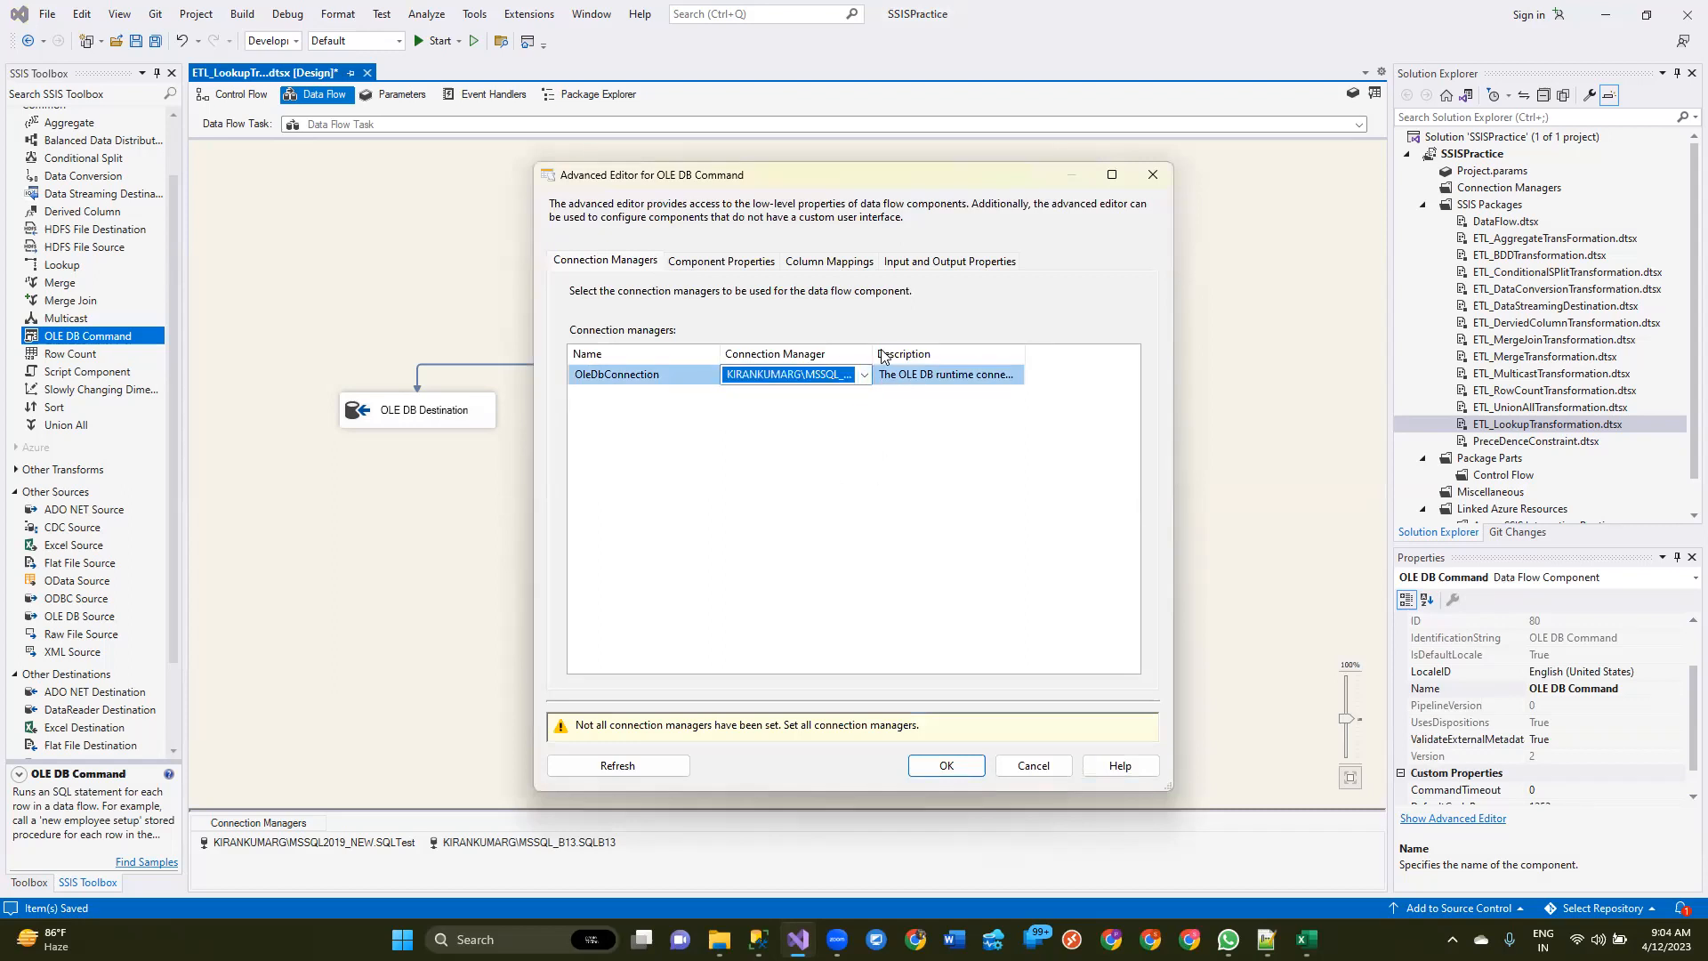
left_click_drag(872, 352, 977, 352)
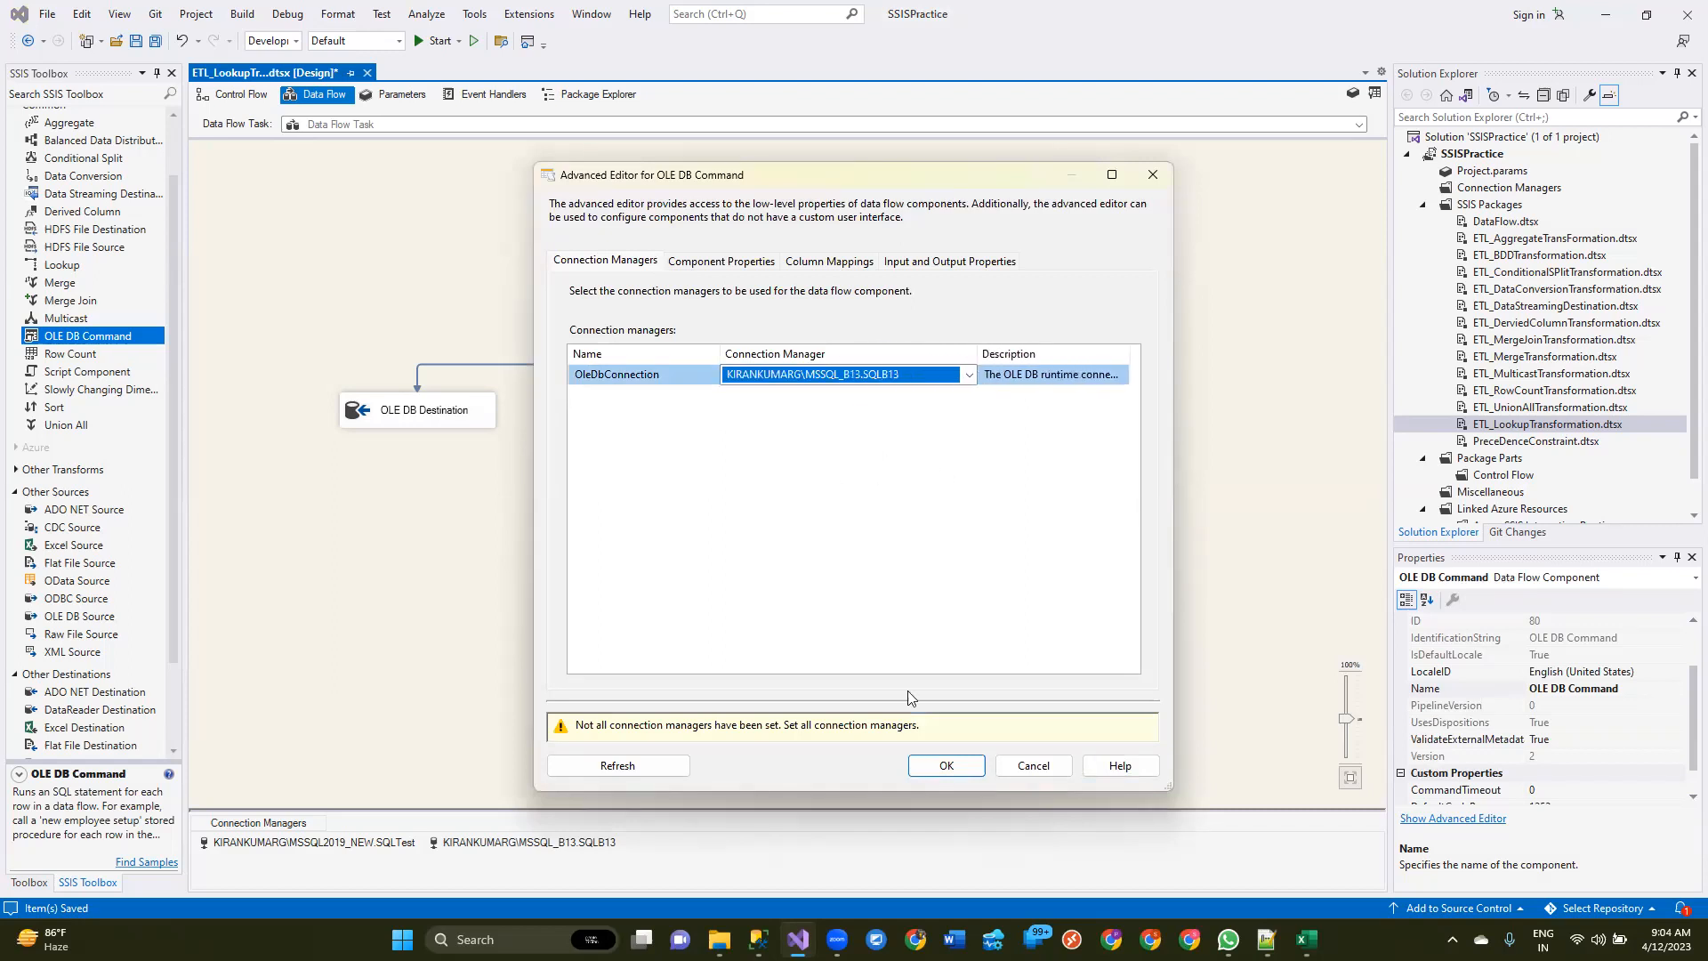
Step: Review the CustomersInfo column definitions in SQL Server Management Studio and return to the OLE DB Command editor in Visual Studio
left_click(758, 939)
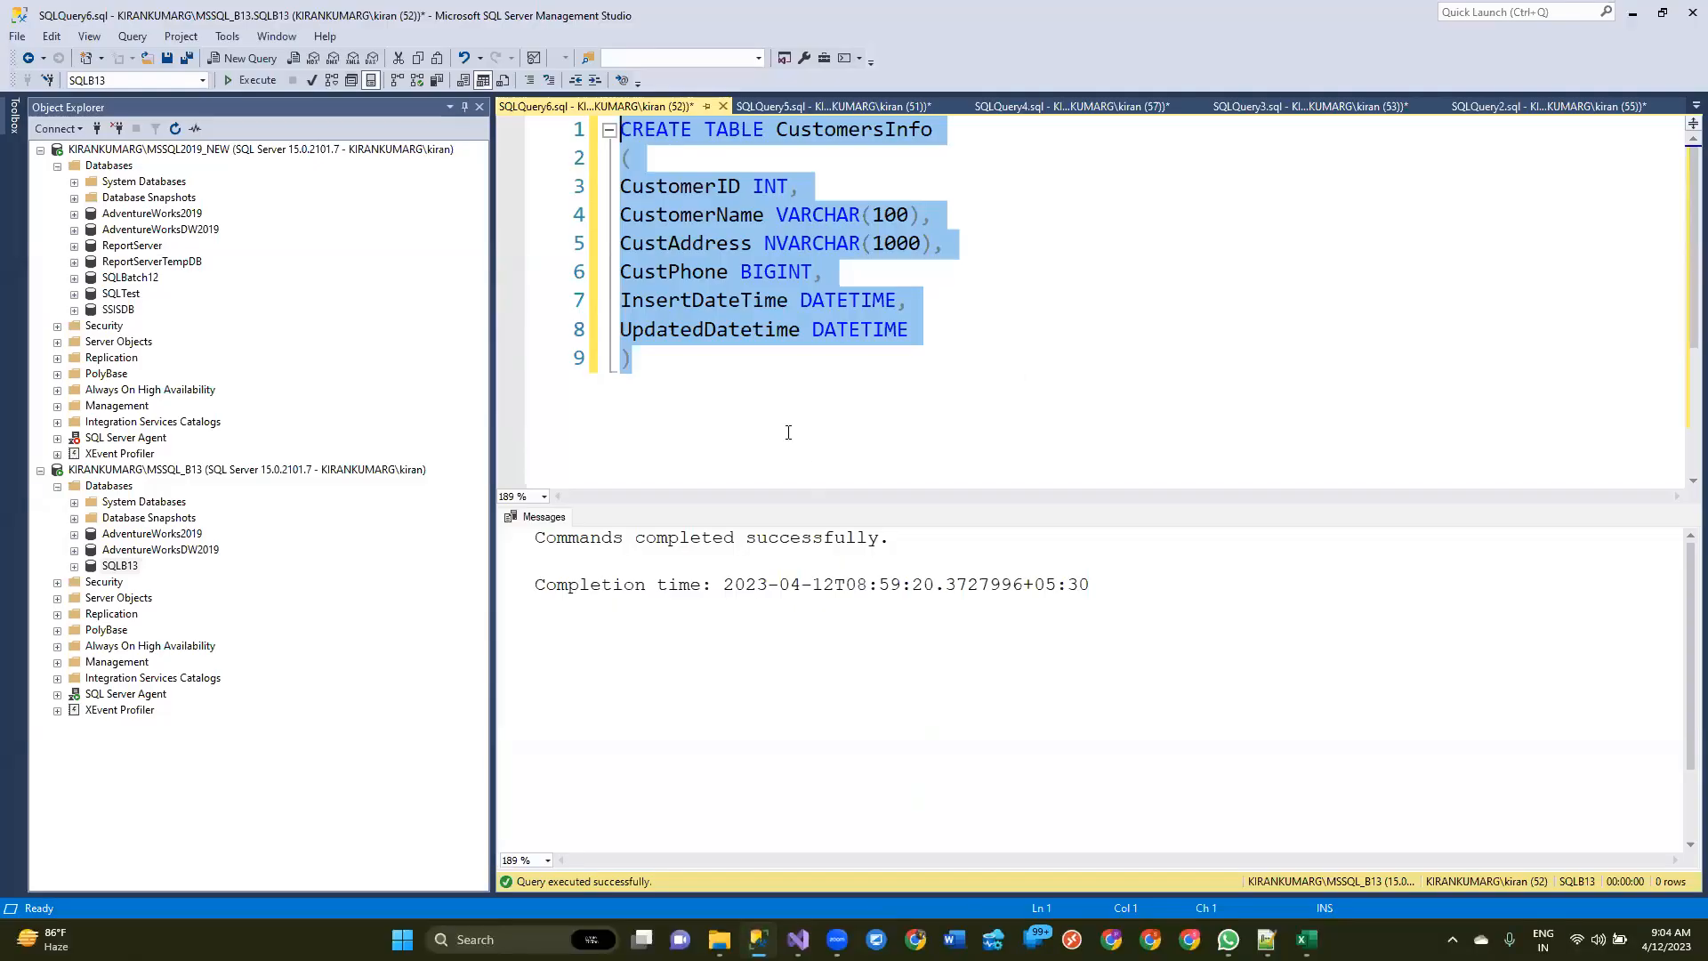
left_click(699, 222)
double_click(702, 242)
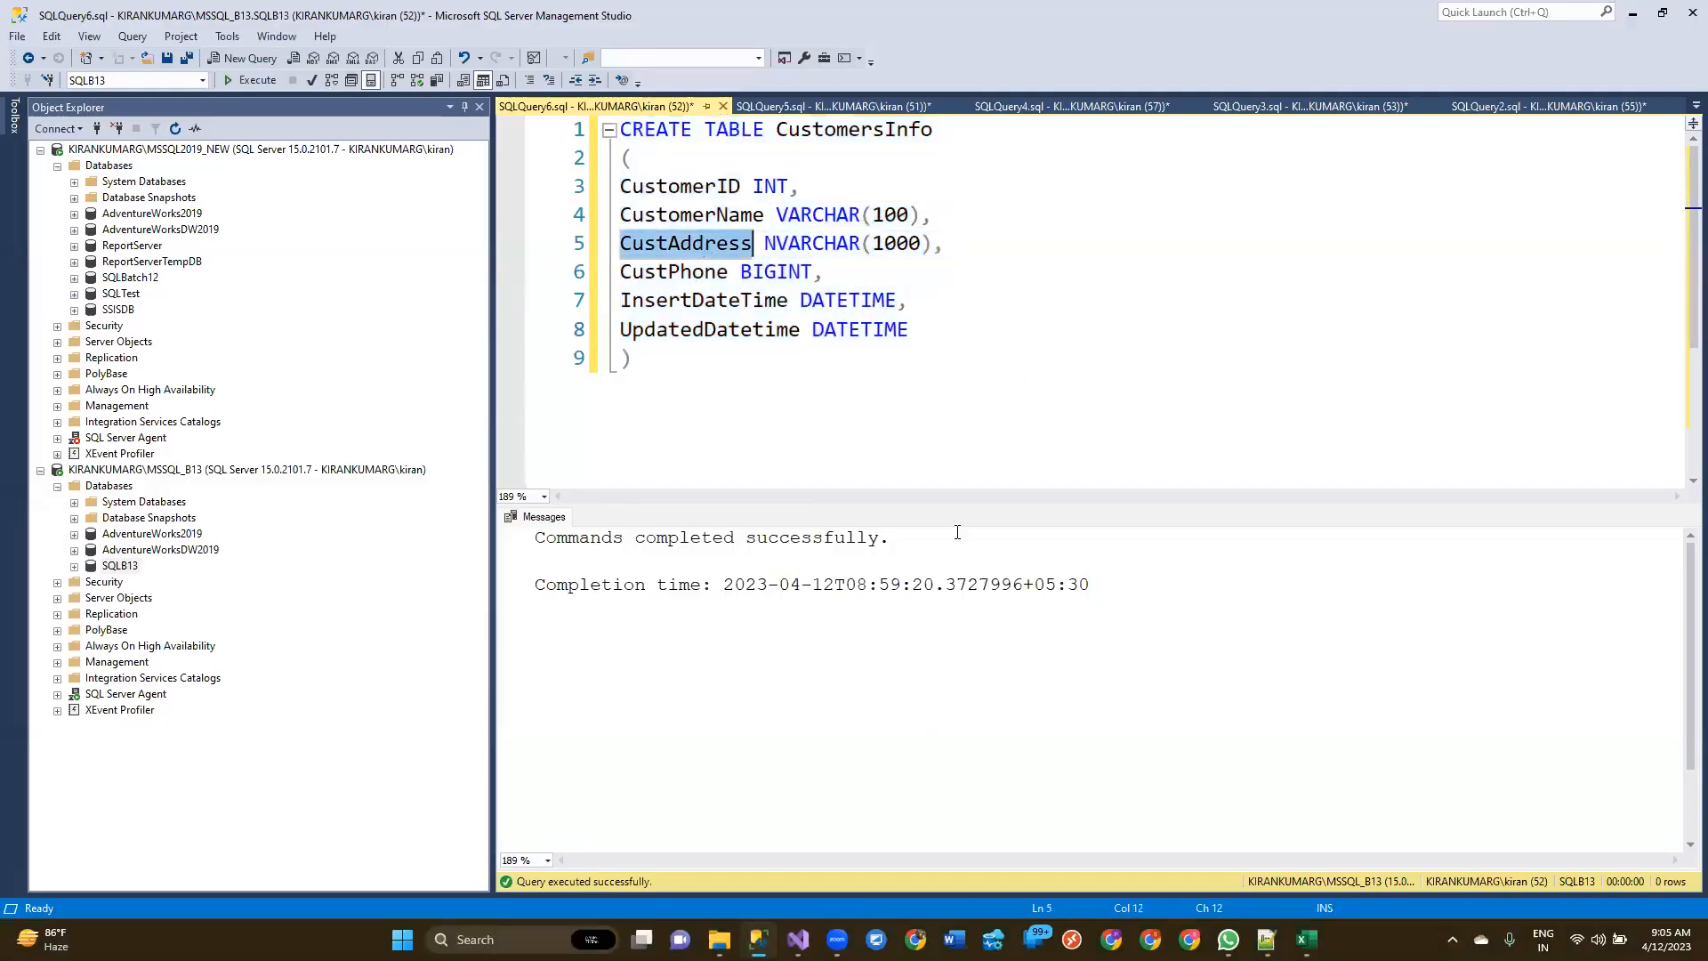
left_click_drag(913, 375, 621, 129)
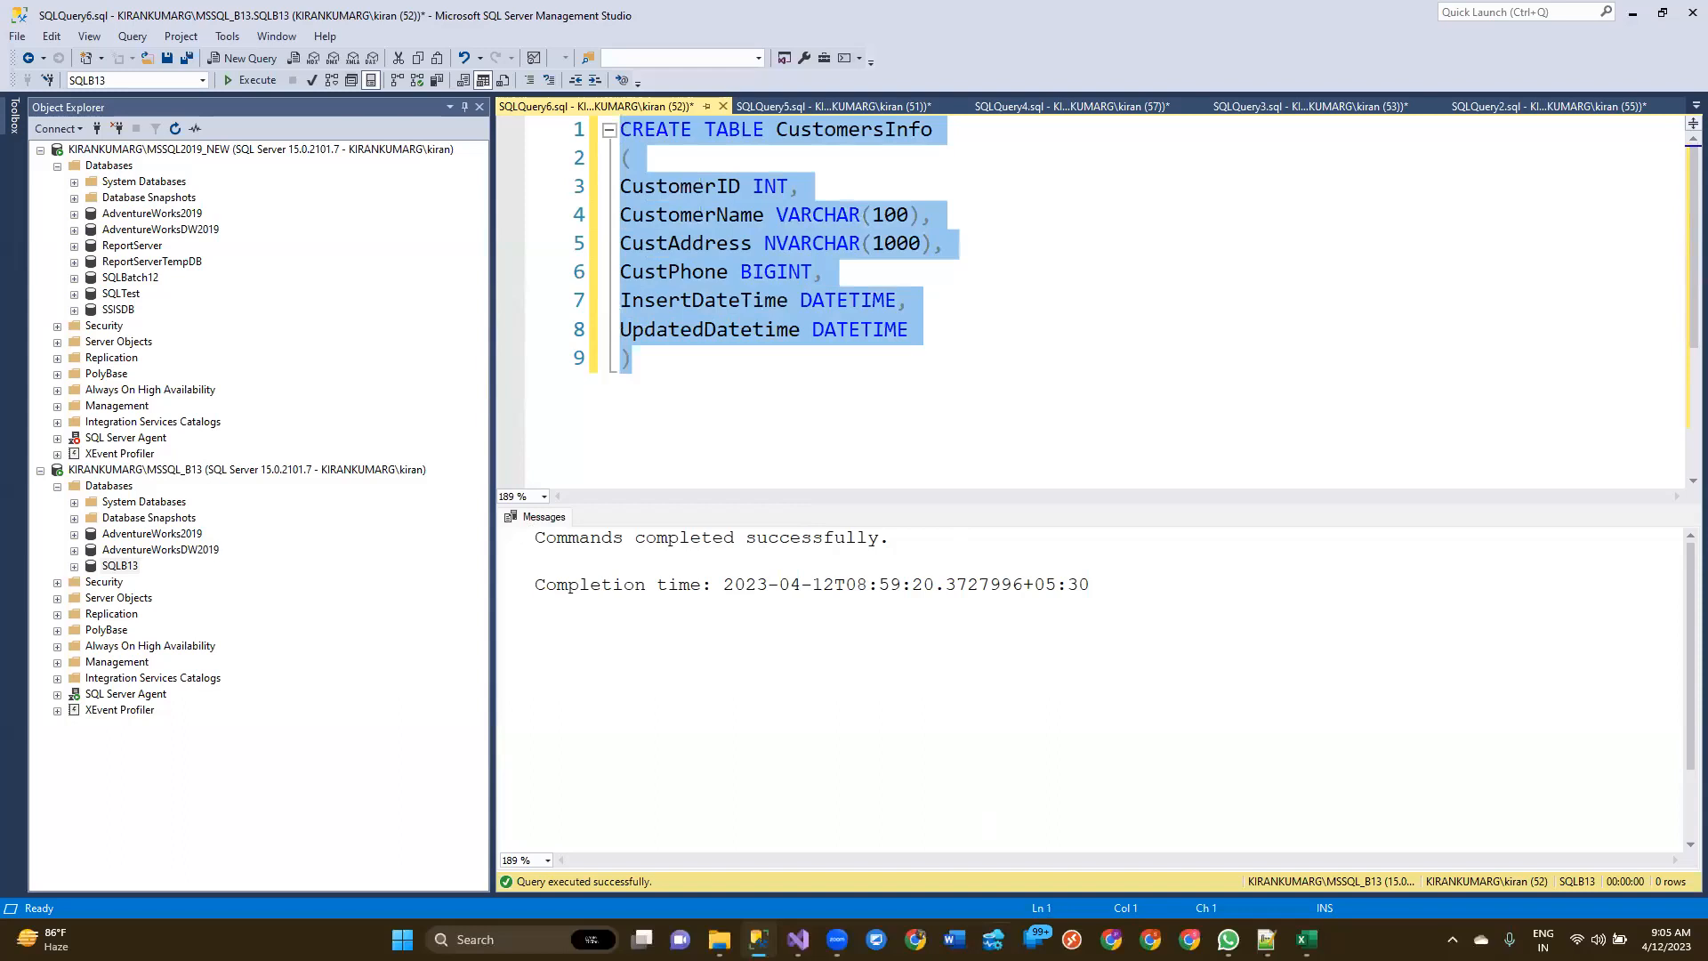
left_click(798, 939)
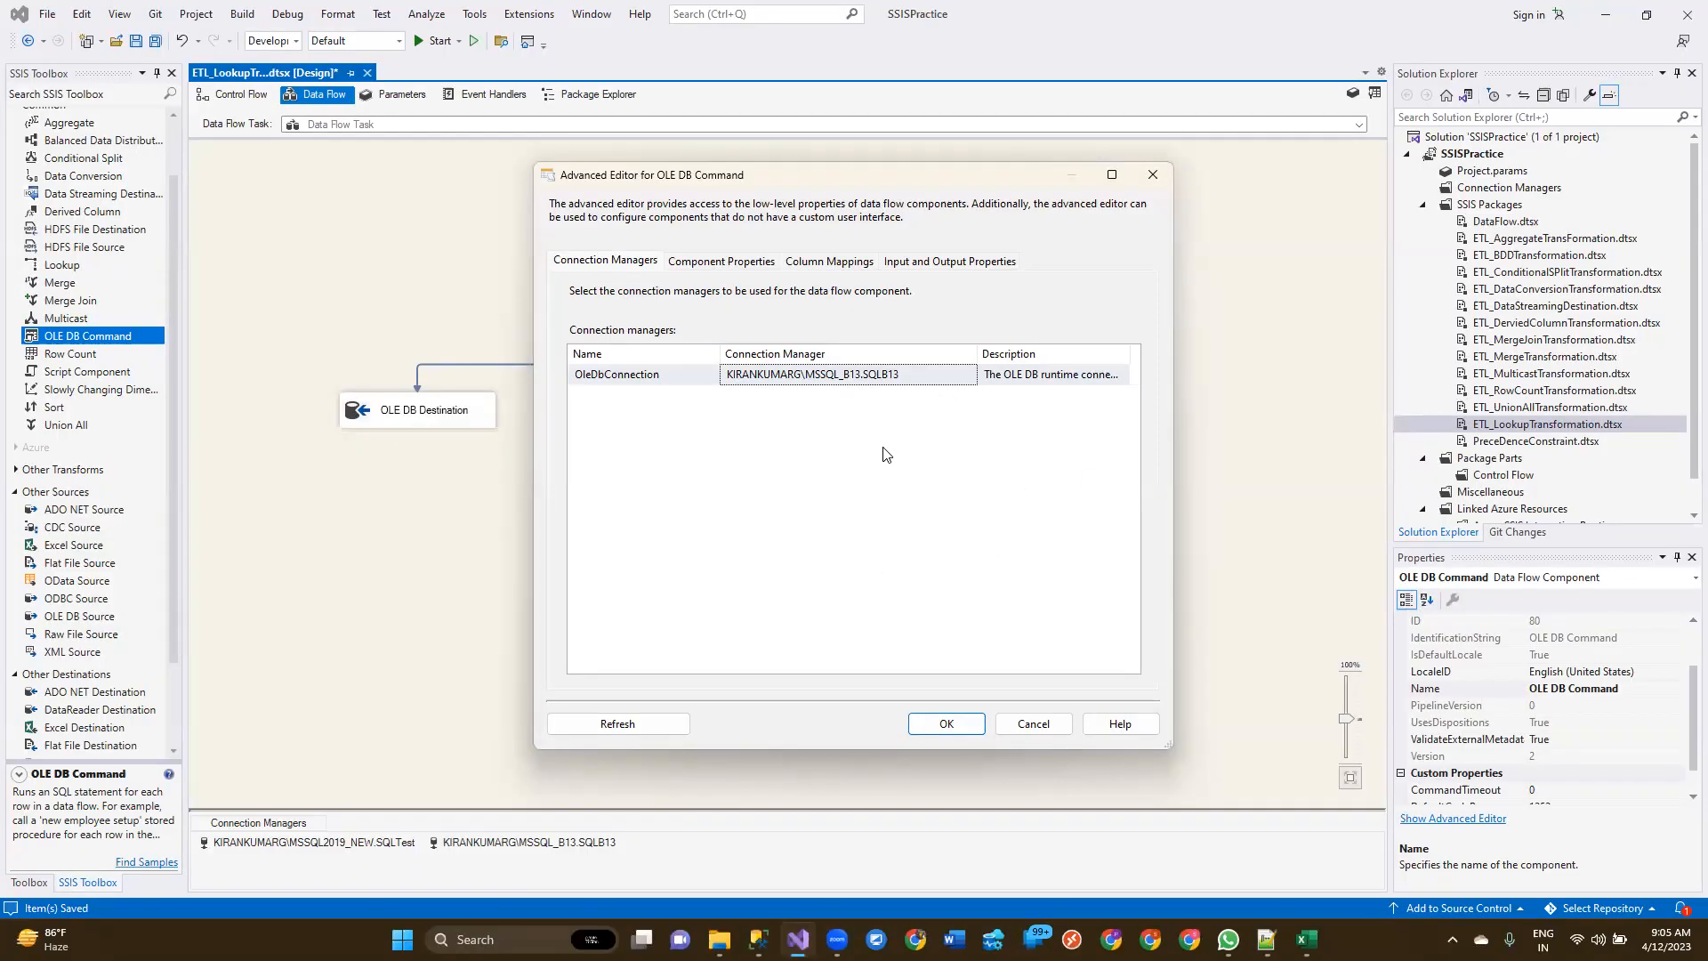
Step: Recheck the assigned connection manager, maximize the OLE DB Command editor and open the SqlCommand property for editing
left_click(760, 262)
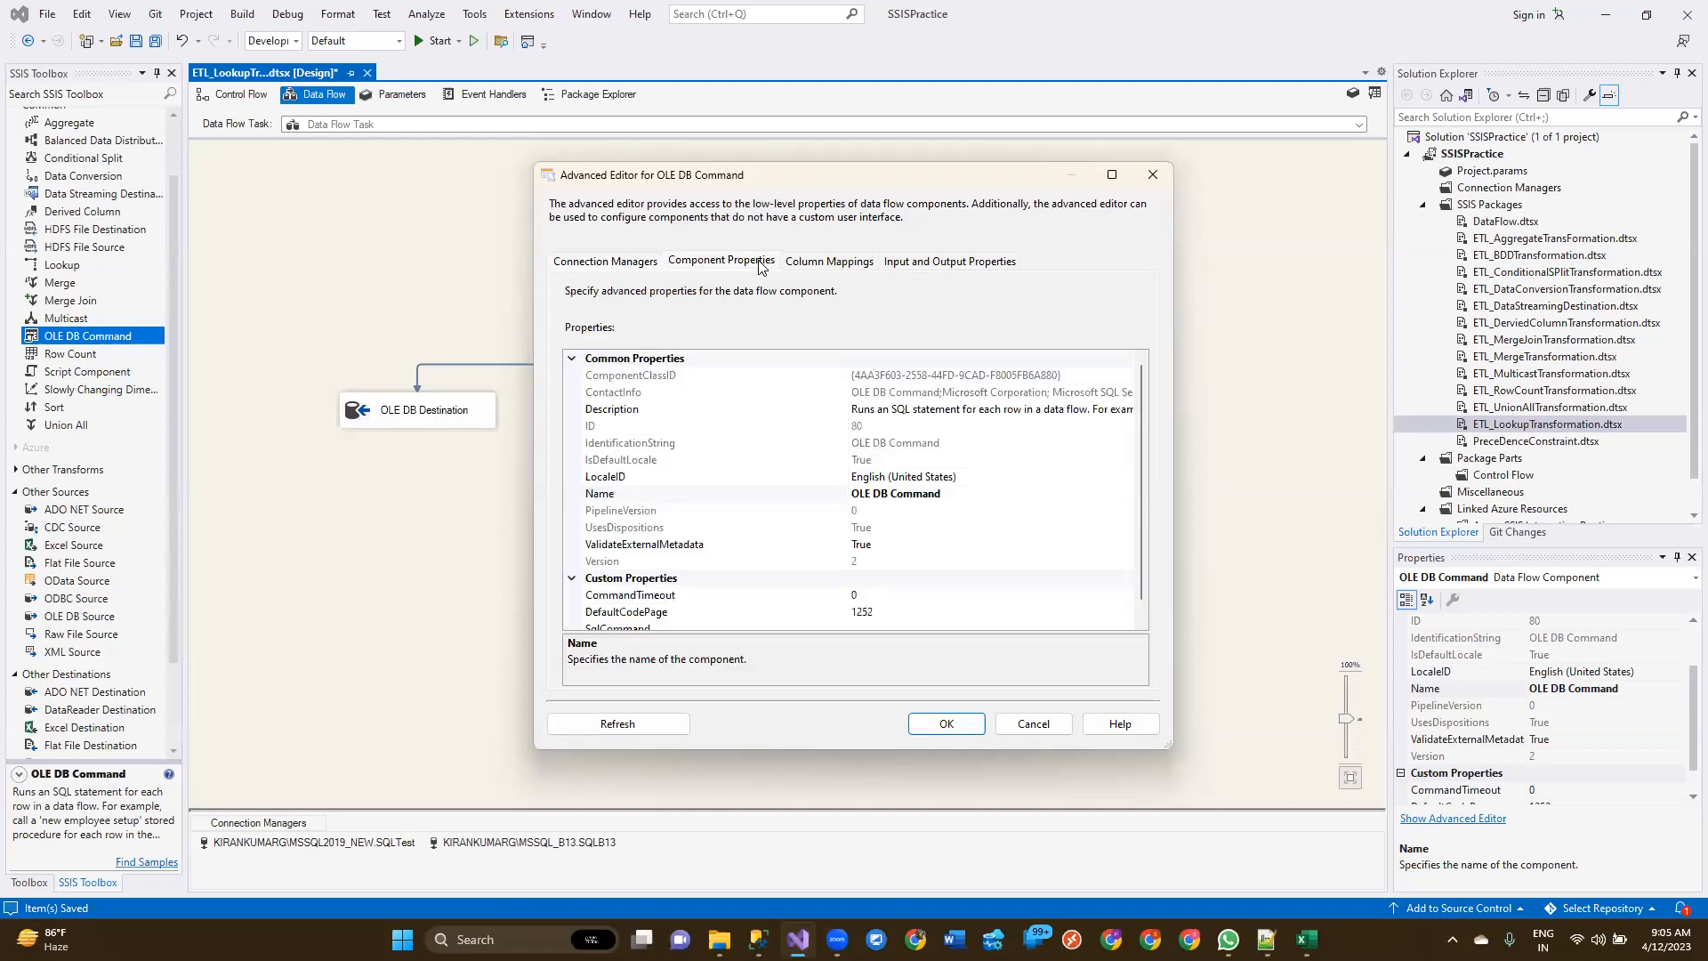
left_click(607, 261)
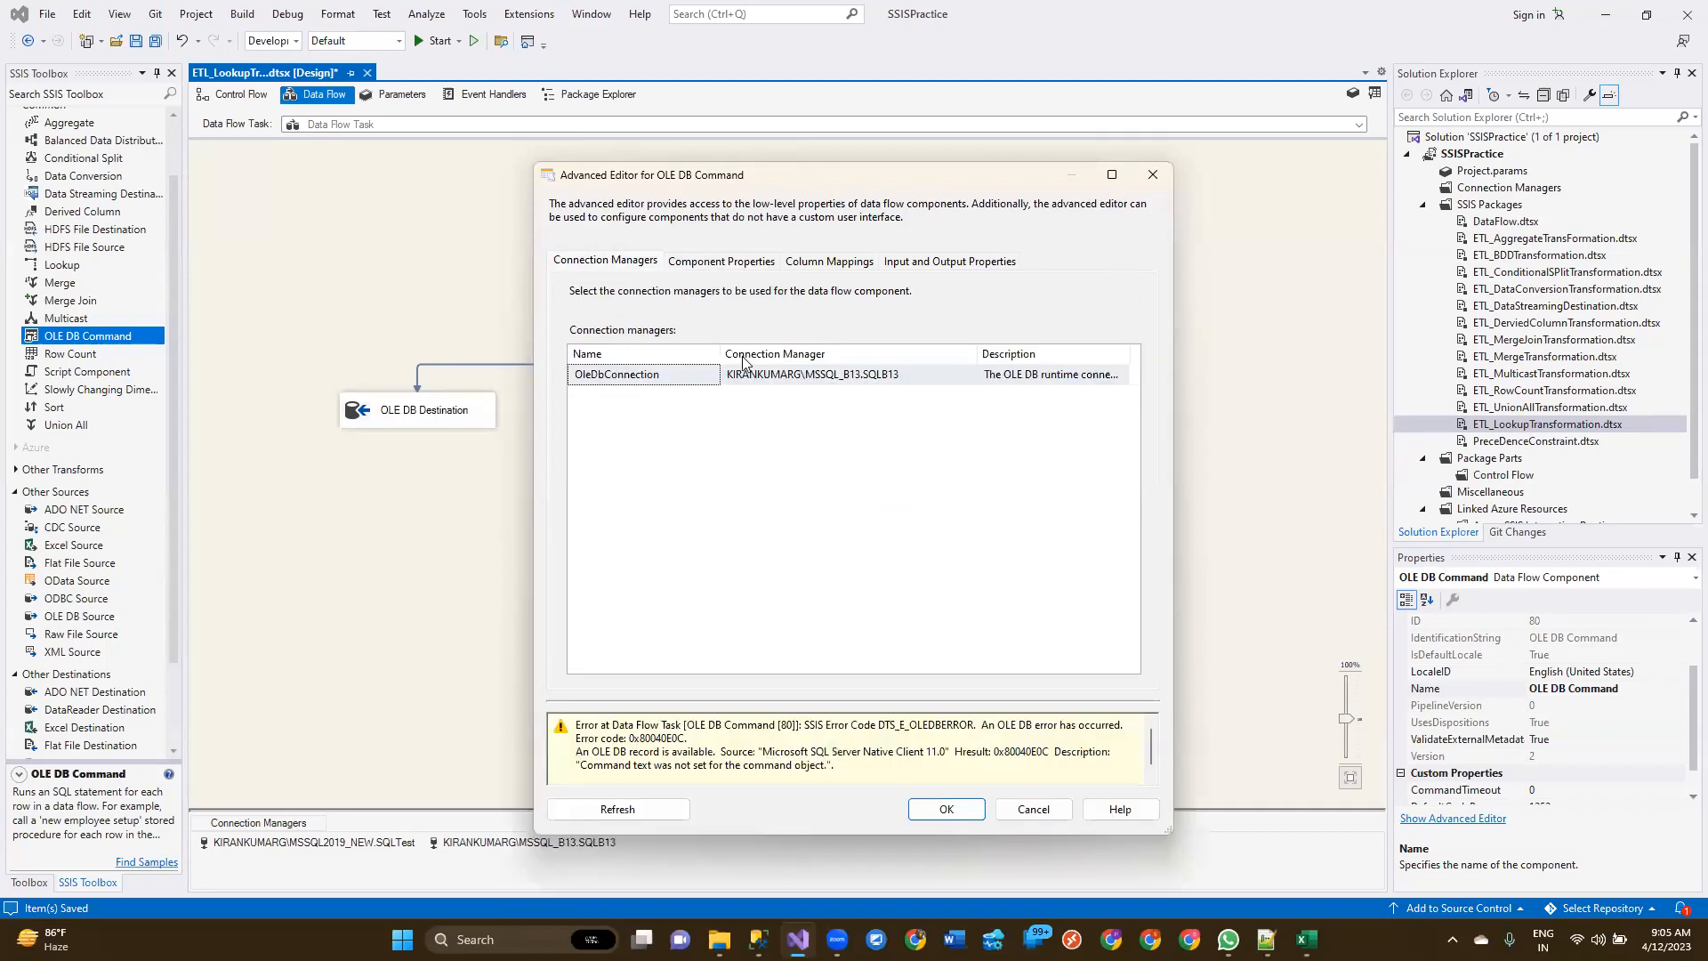
left_click(887, 378)
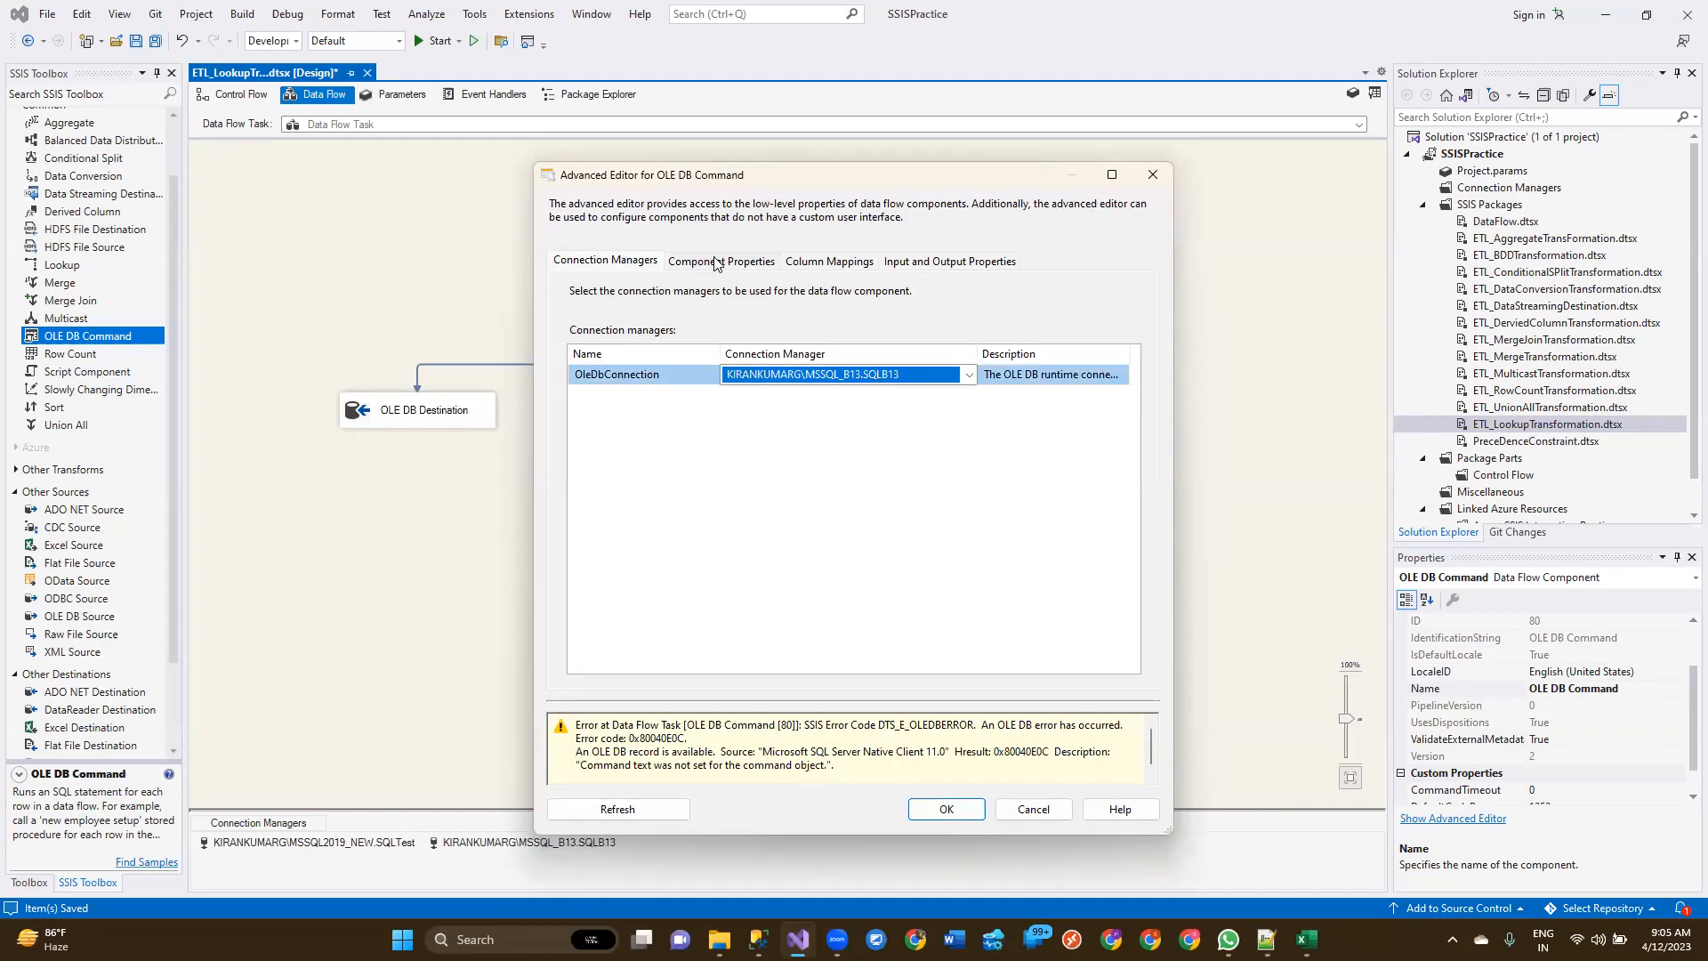
left_click(717, 262)
left_click(1111, 174)
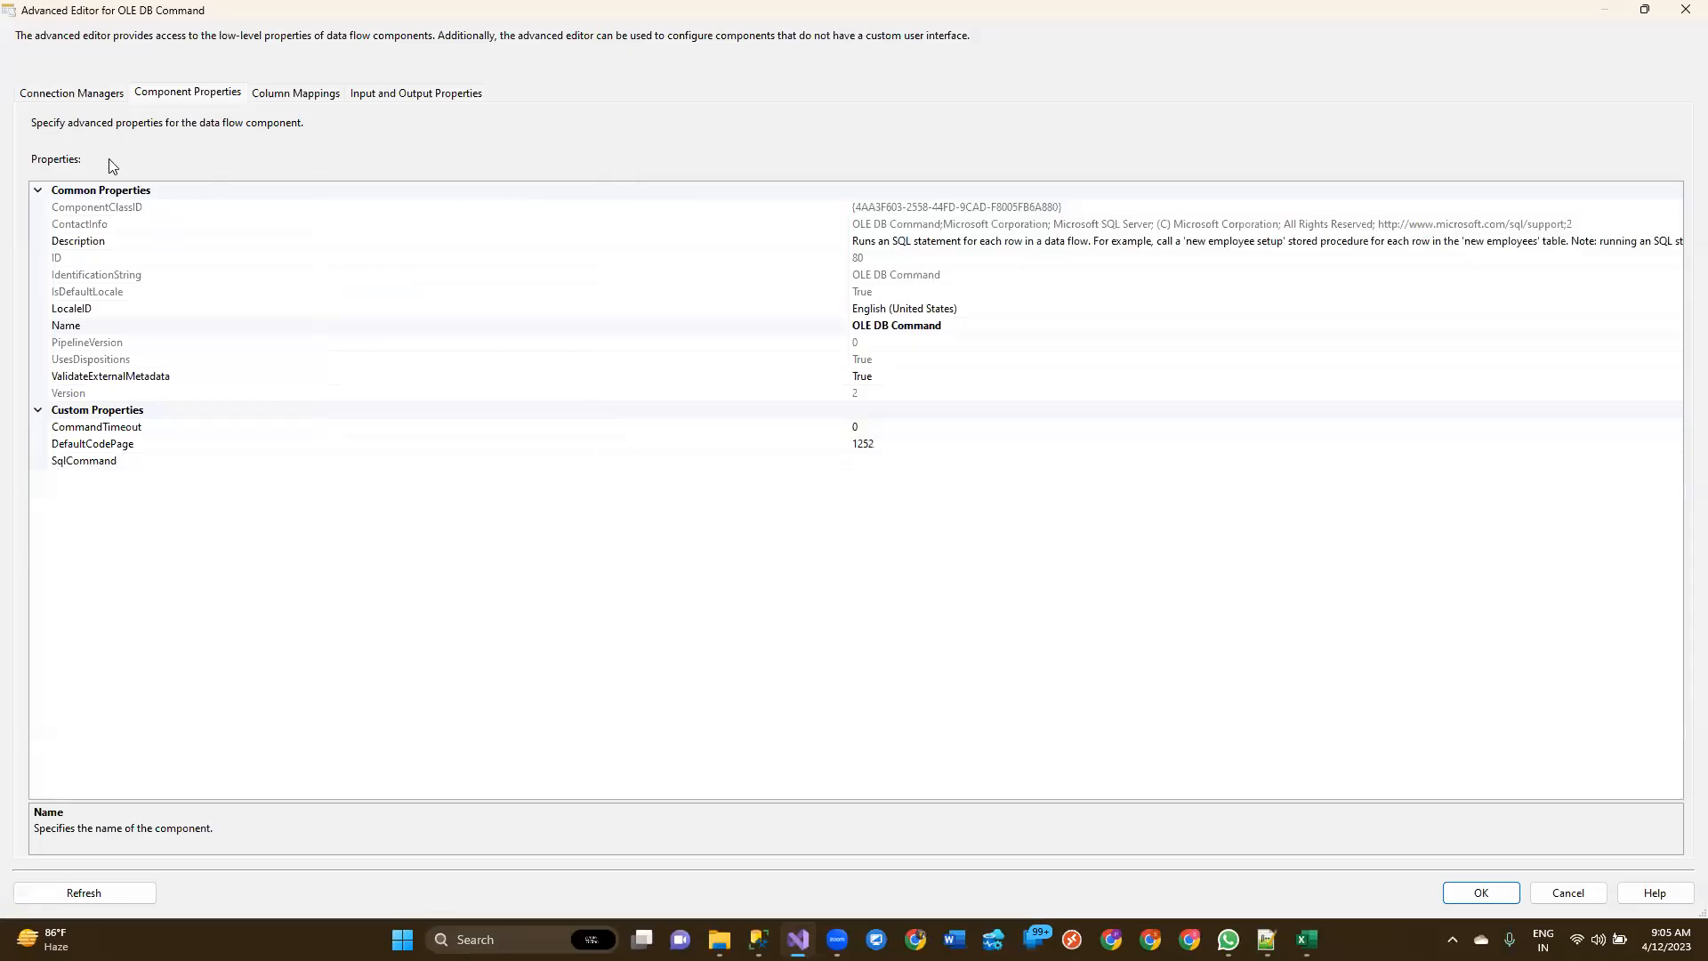
left_click(89, 98)
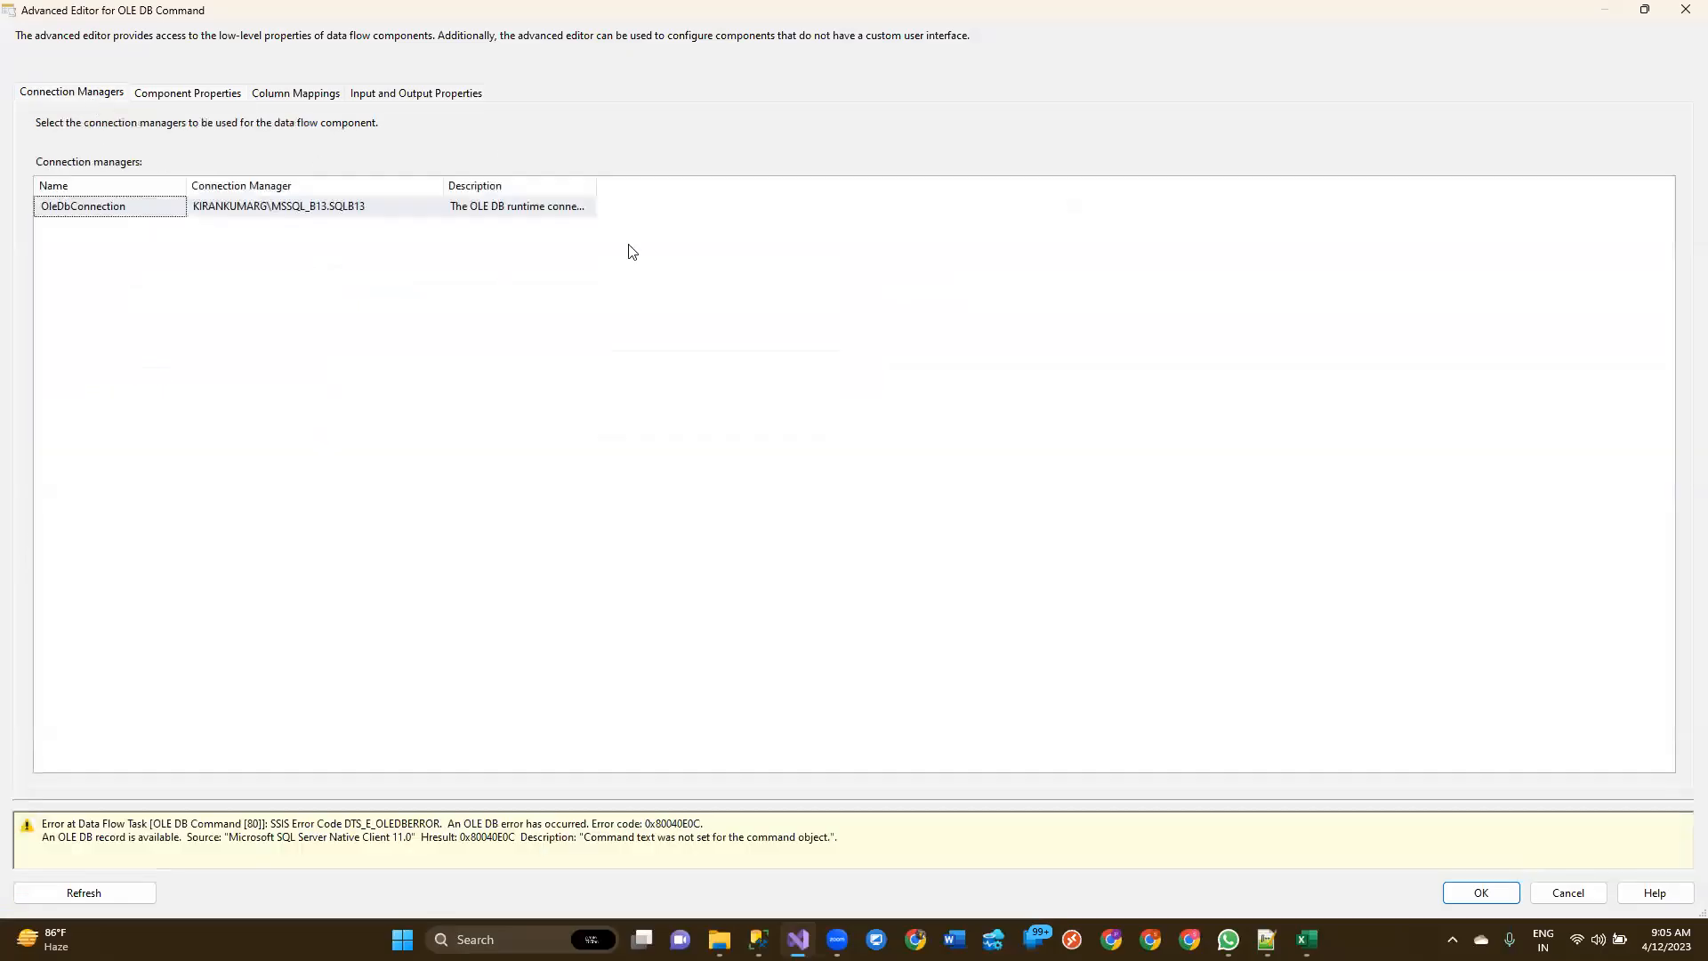
left_click(215, 96)
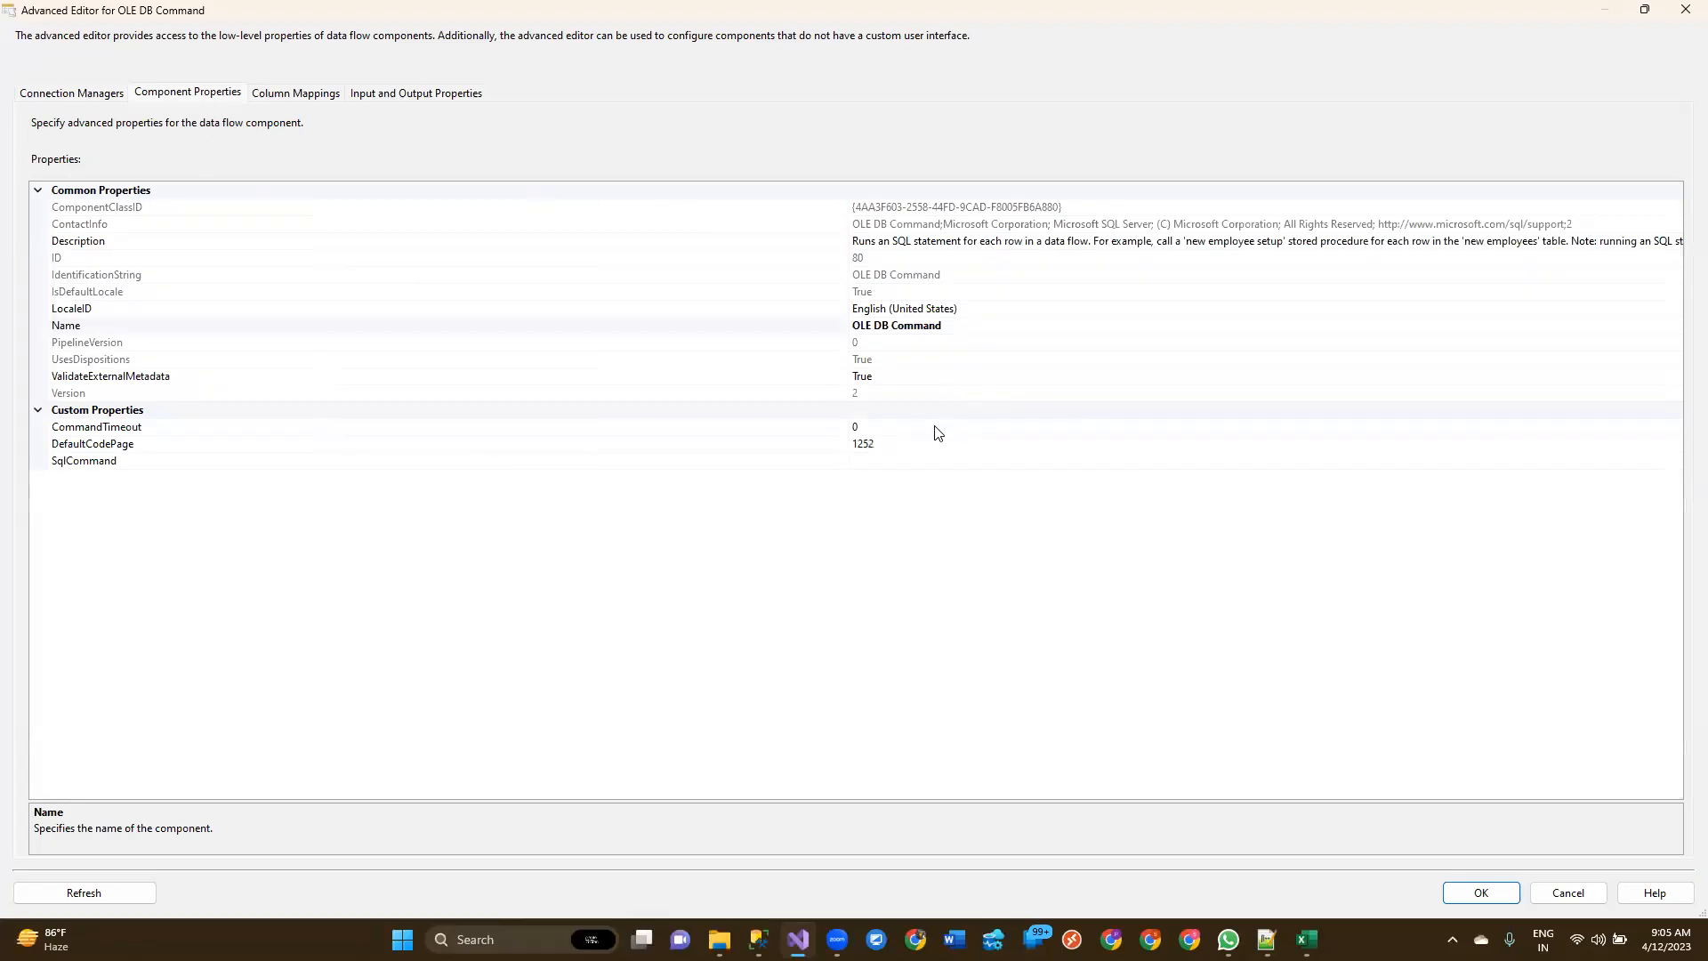
left_click(907, 461)
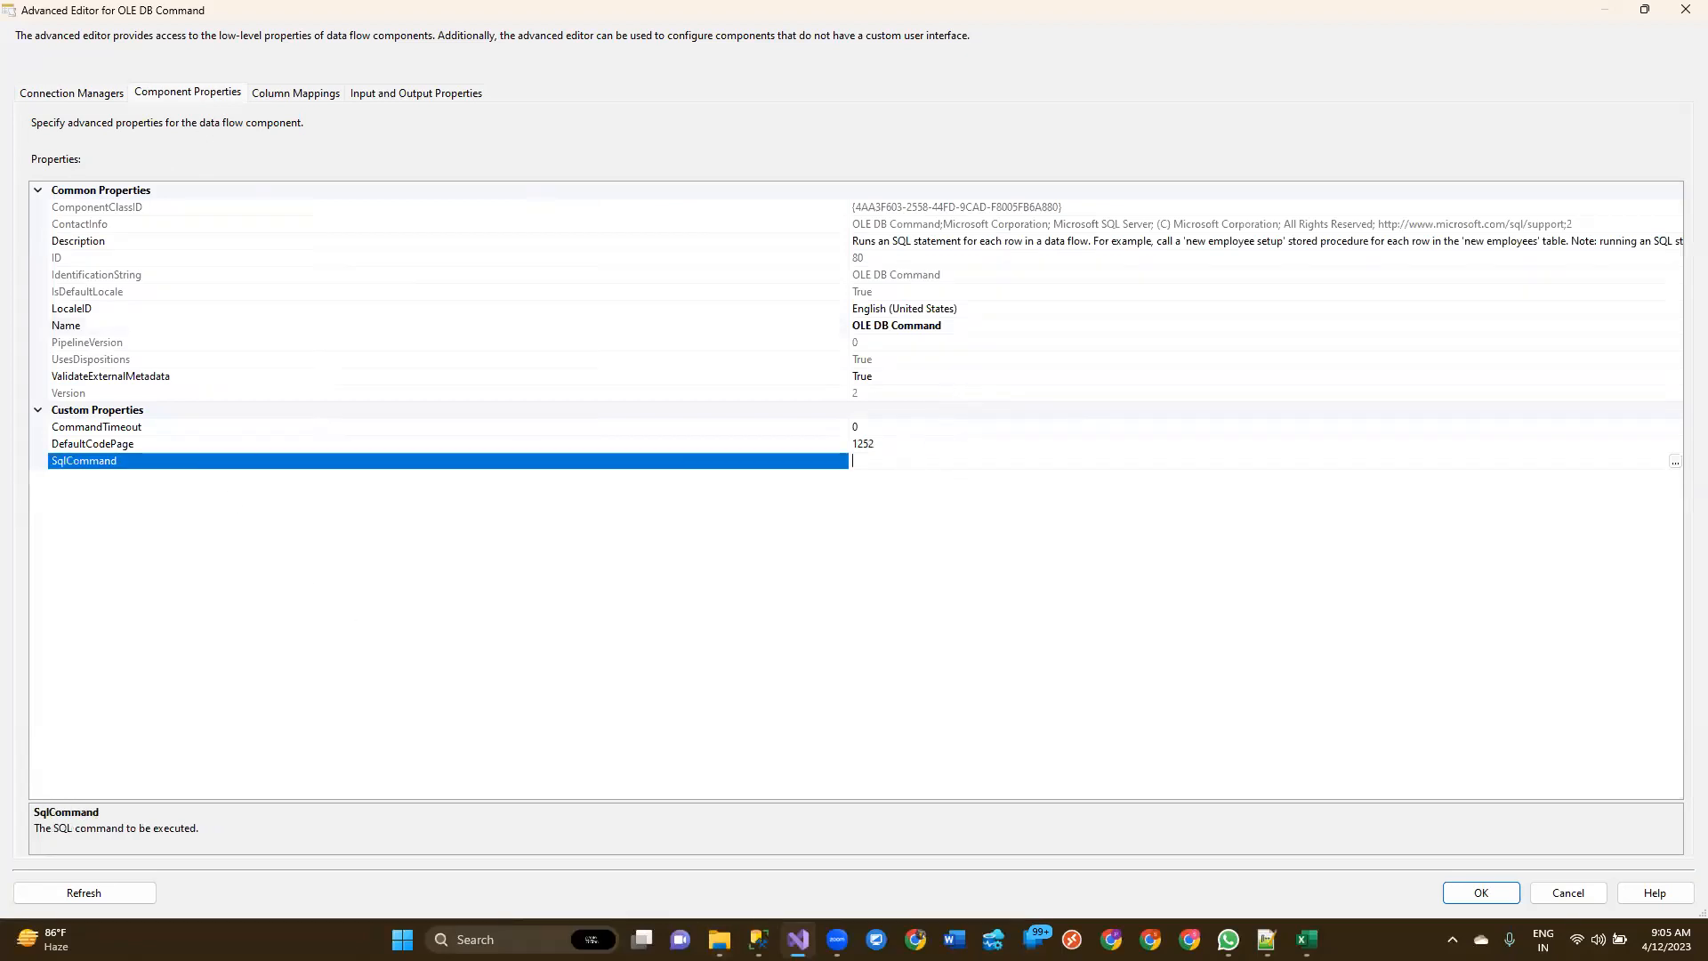
Step: Switch to SQL Server Management Studio and begin an UPDATE CustomersInfo statement with a SET clause below the CREATE TABLE script
key("alt+Tab")
left_click(966, 427)
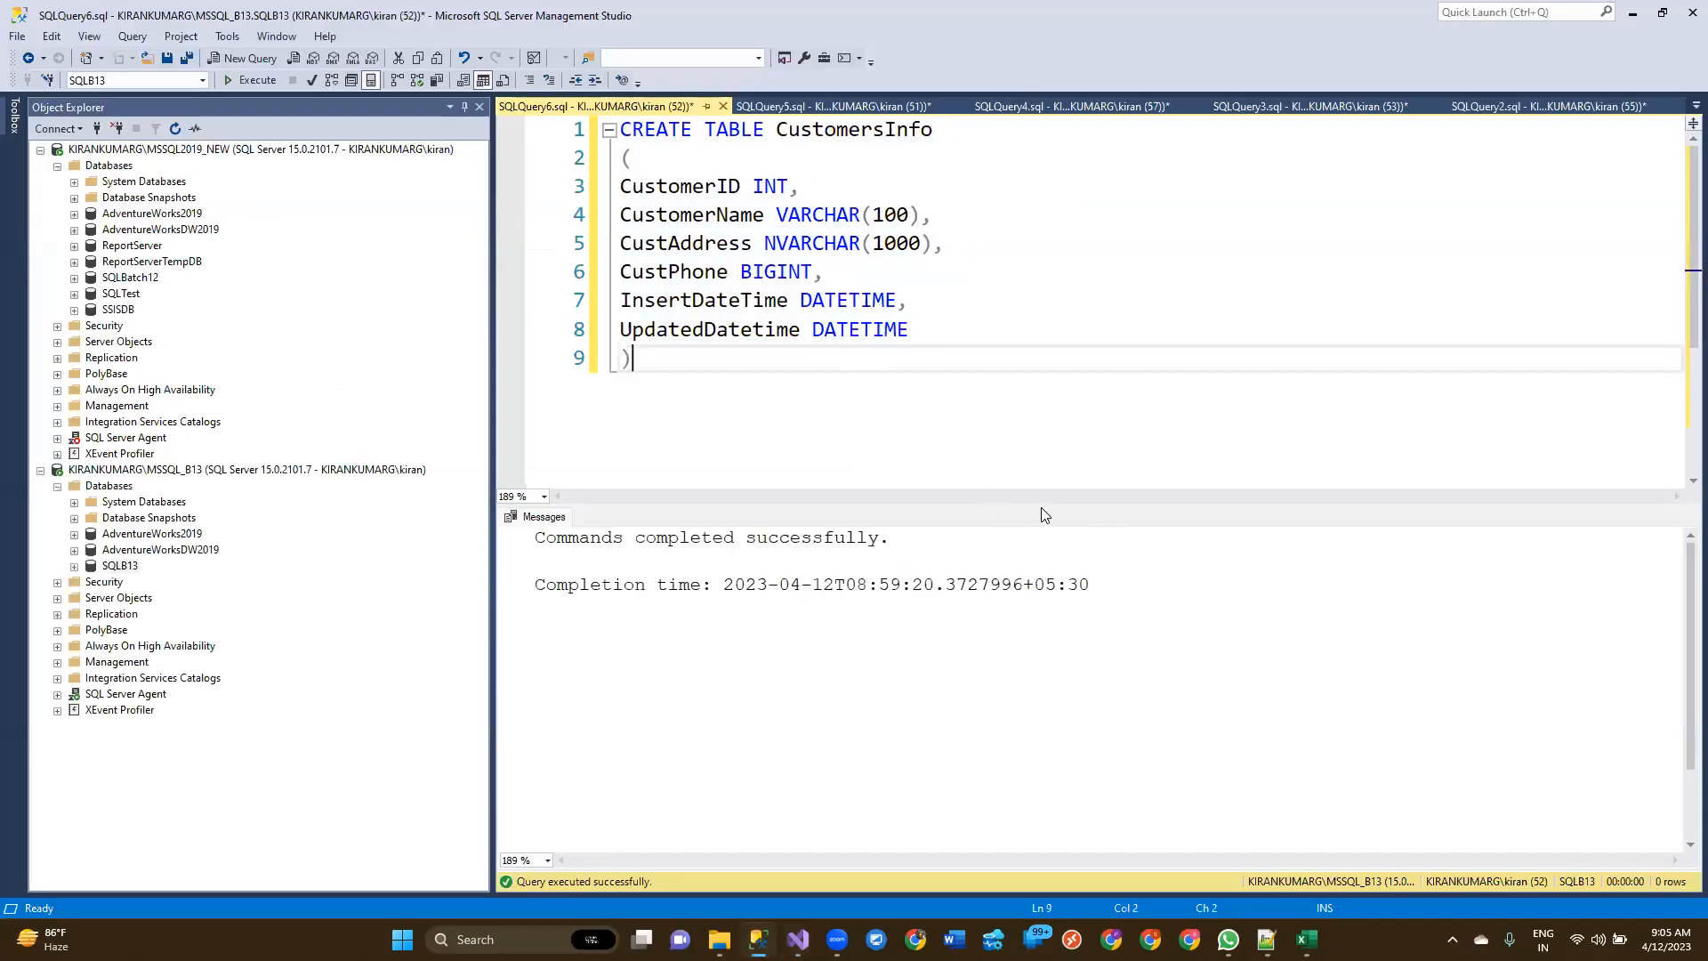
key("Return")
key("Return")
type("UPDATE")
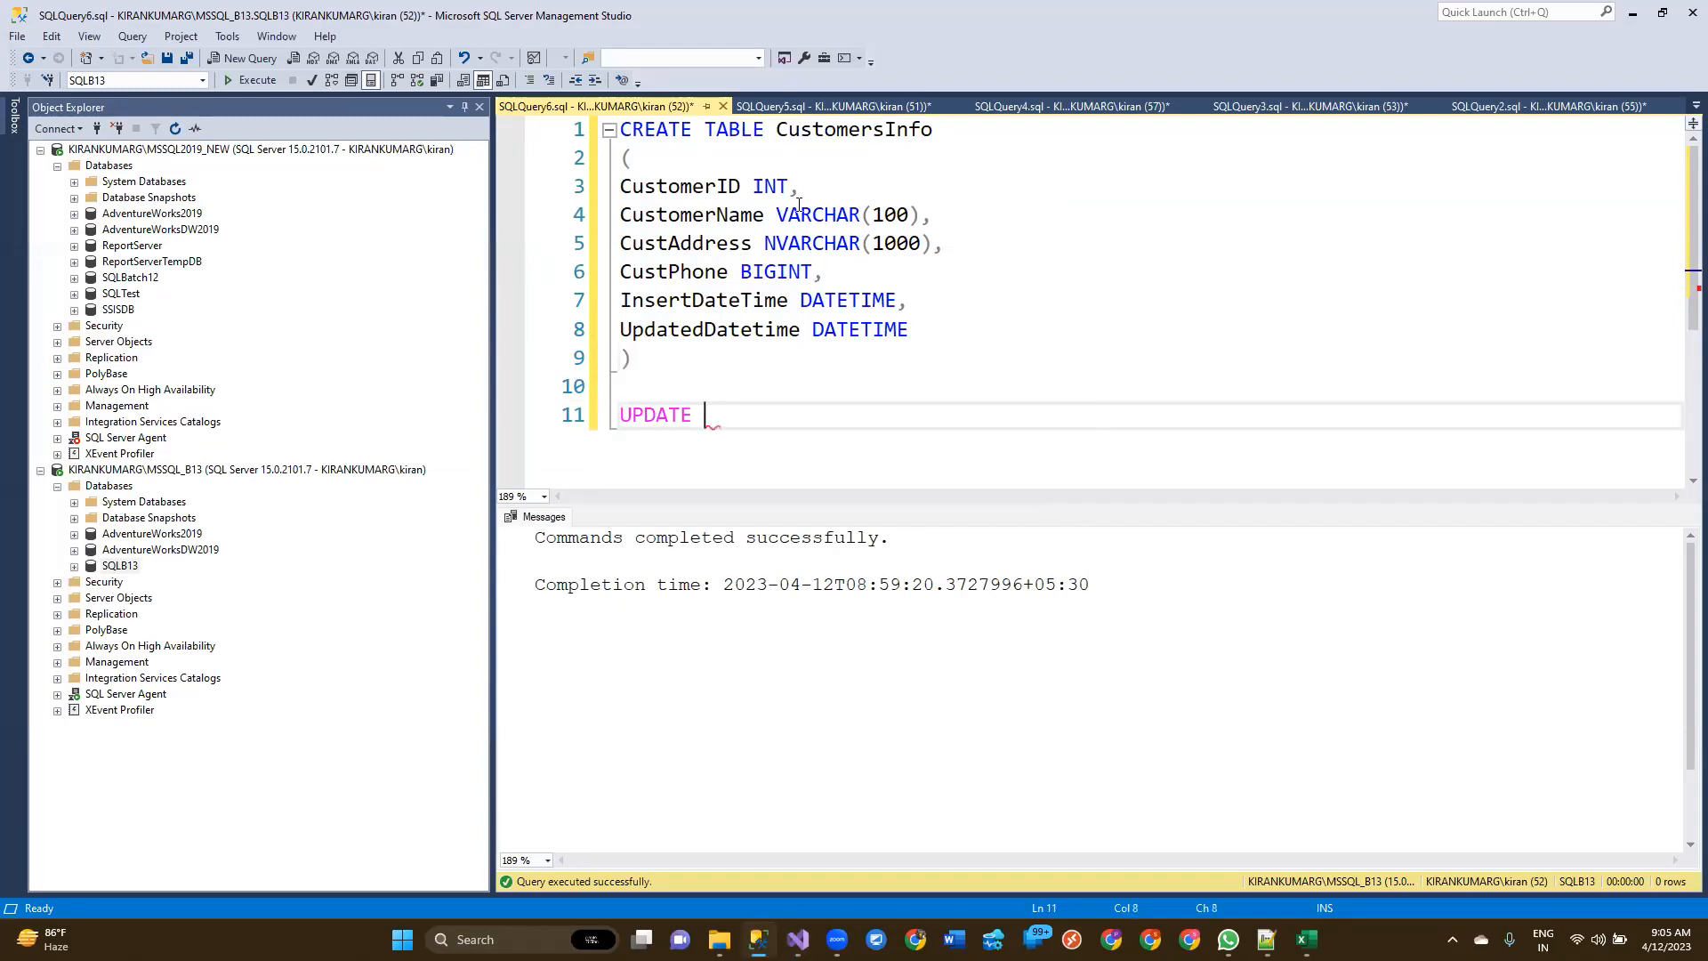
double_click(820, 131)
key("ctrl+c")
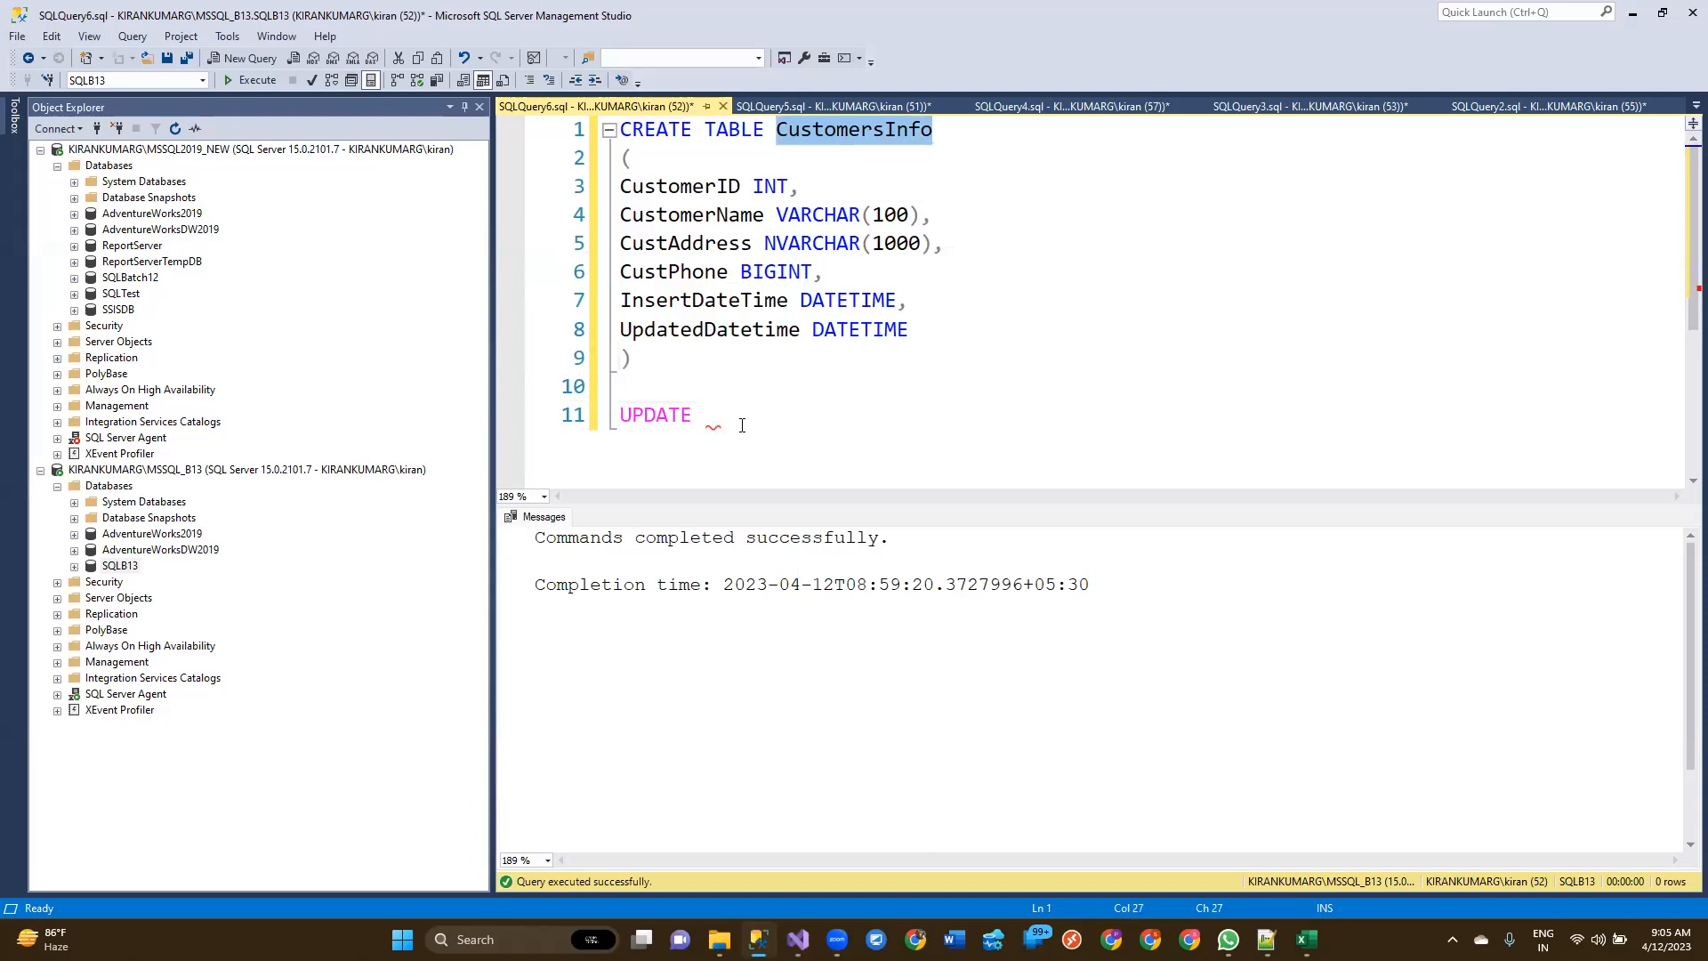
left_click(757, 430)
key("ctrl+v")
key("Return")
type("SET")
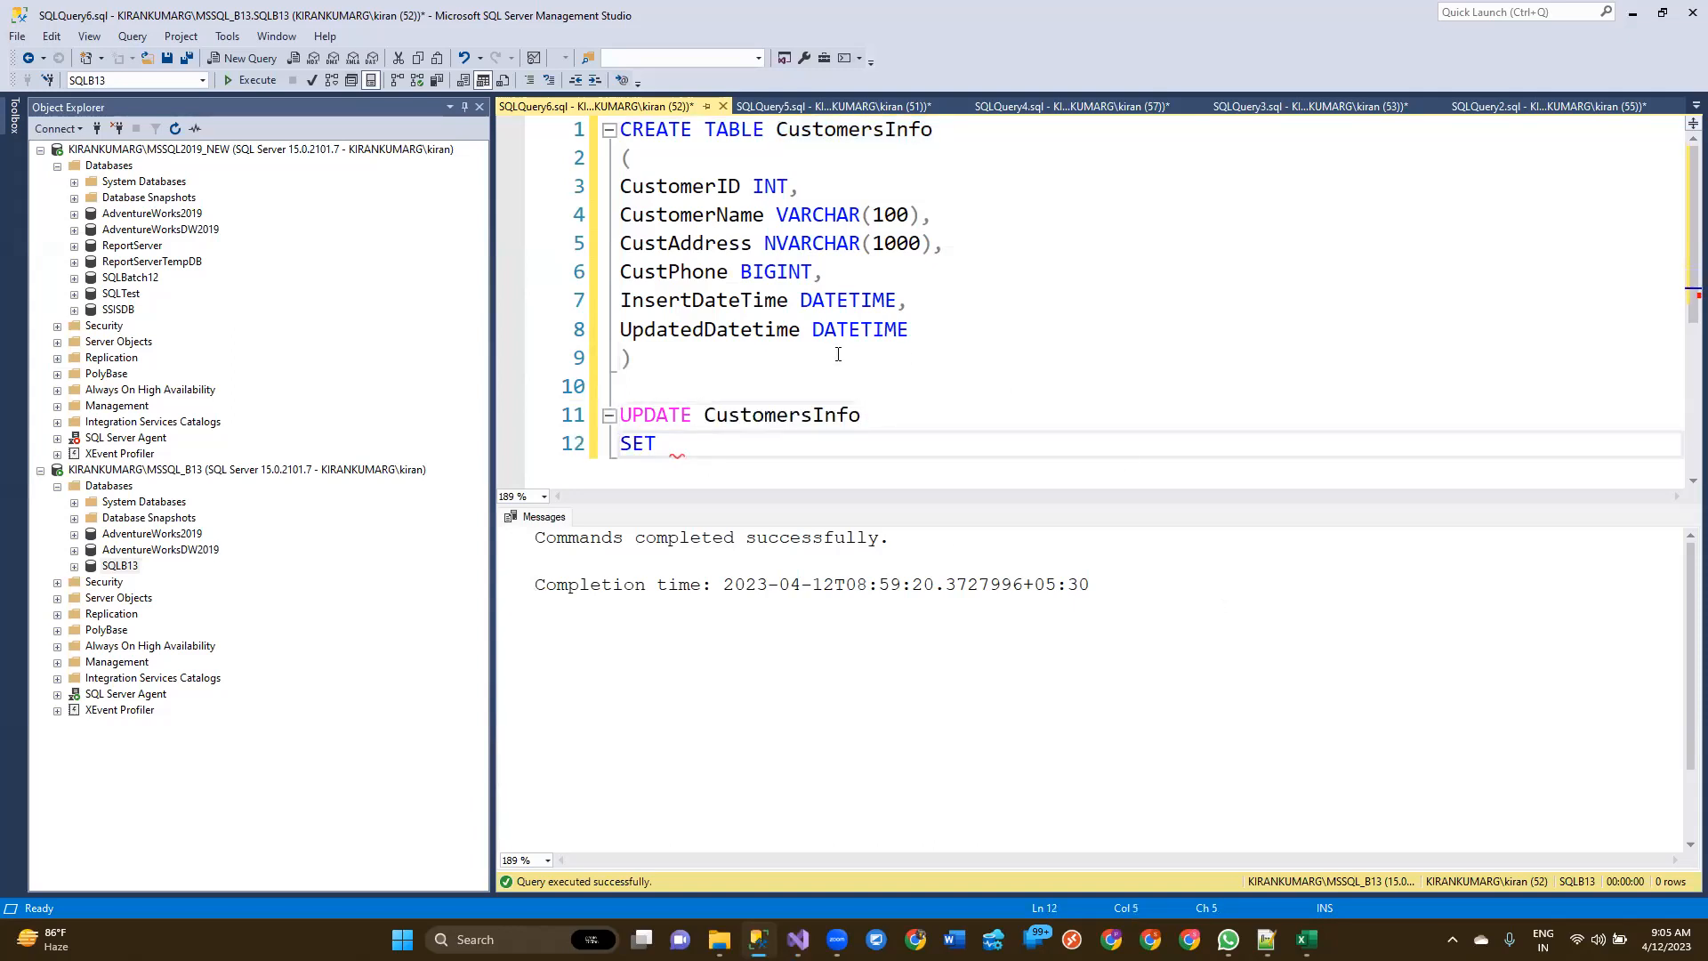
Step: Add the parameterized assignment CustomerName=?, to the SET clause and start a new line
double_click(693, 216)
key("ctrl+c")
left_click(678, 452)
key("ctrl+v")
type("=?")
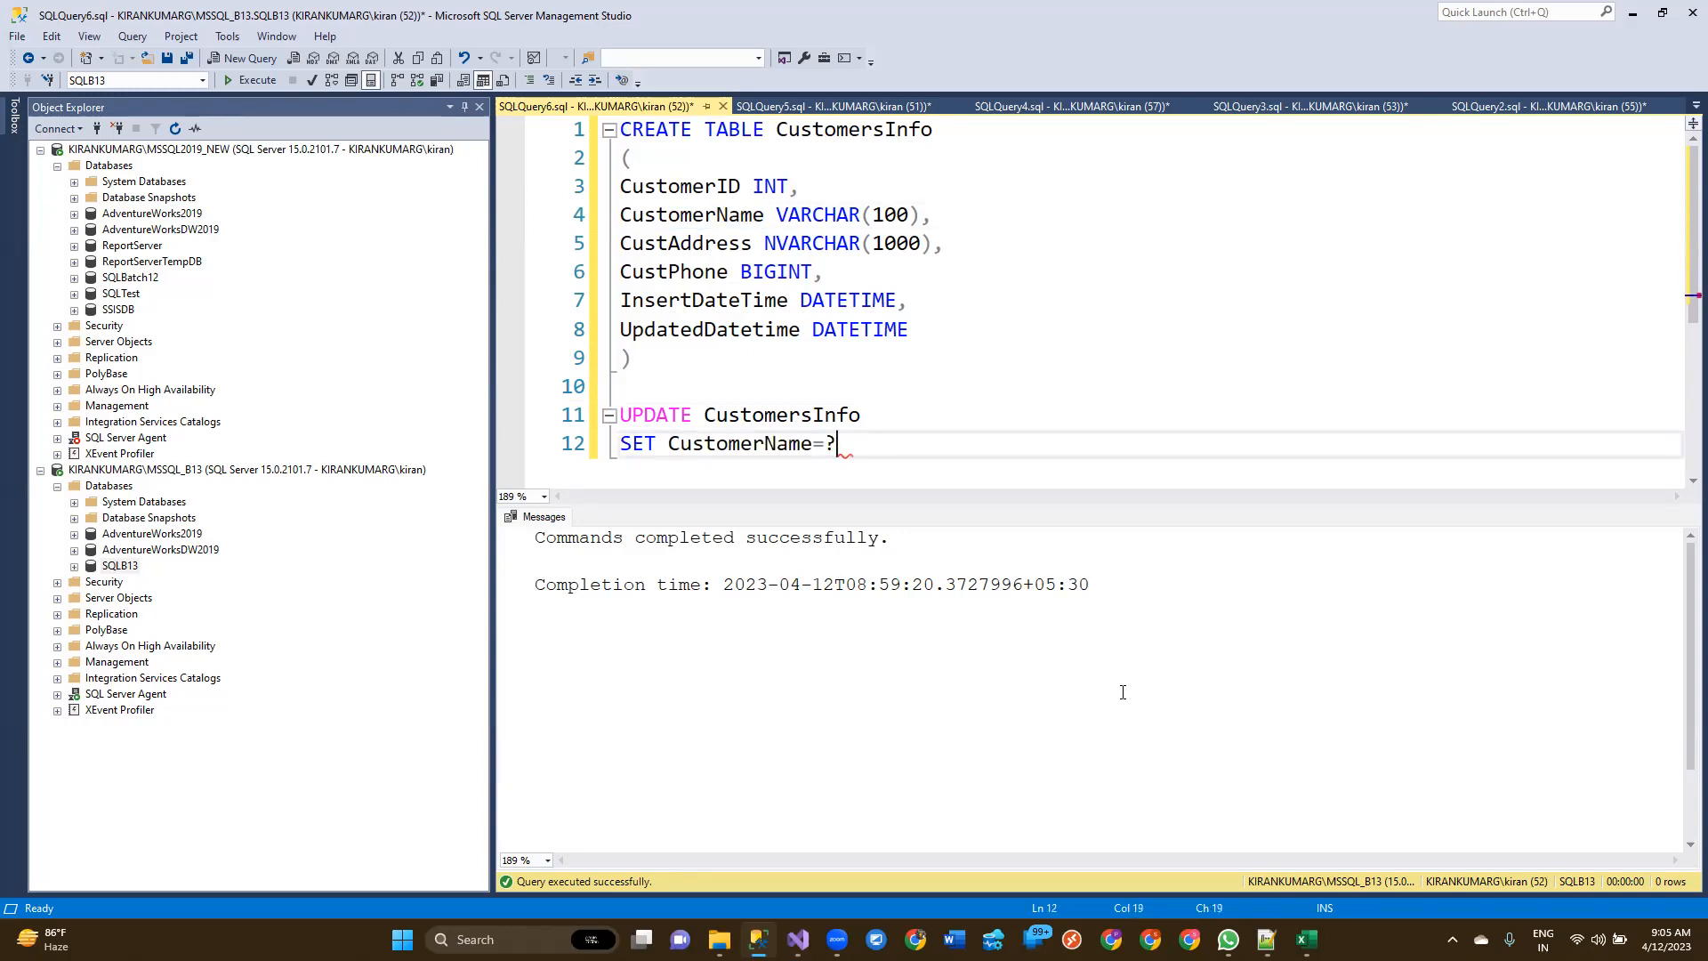
type(",")
key("Escape")
key("Return")
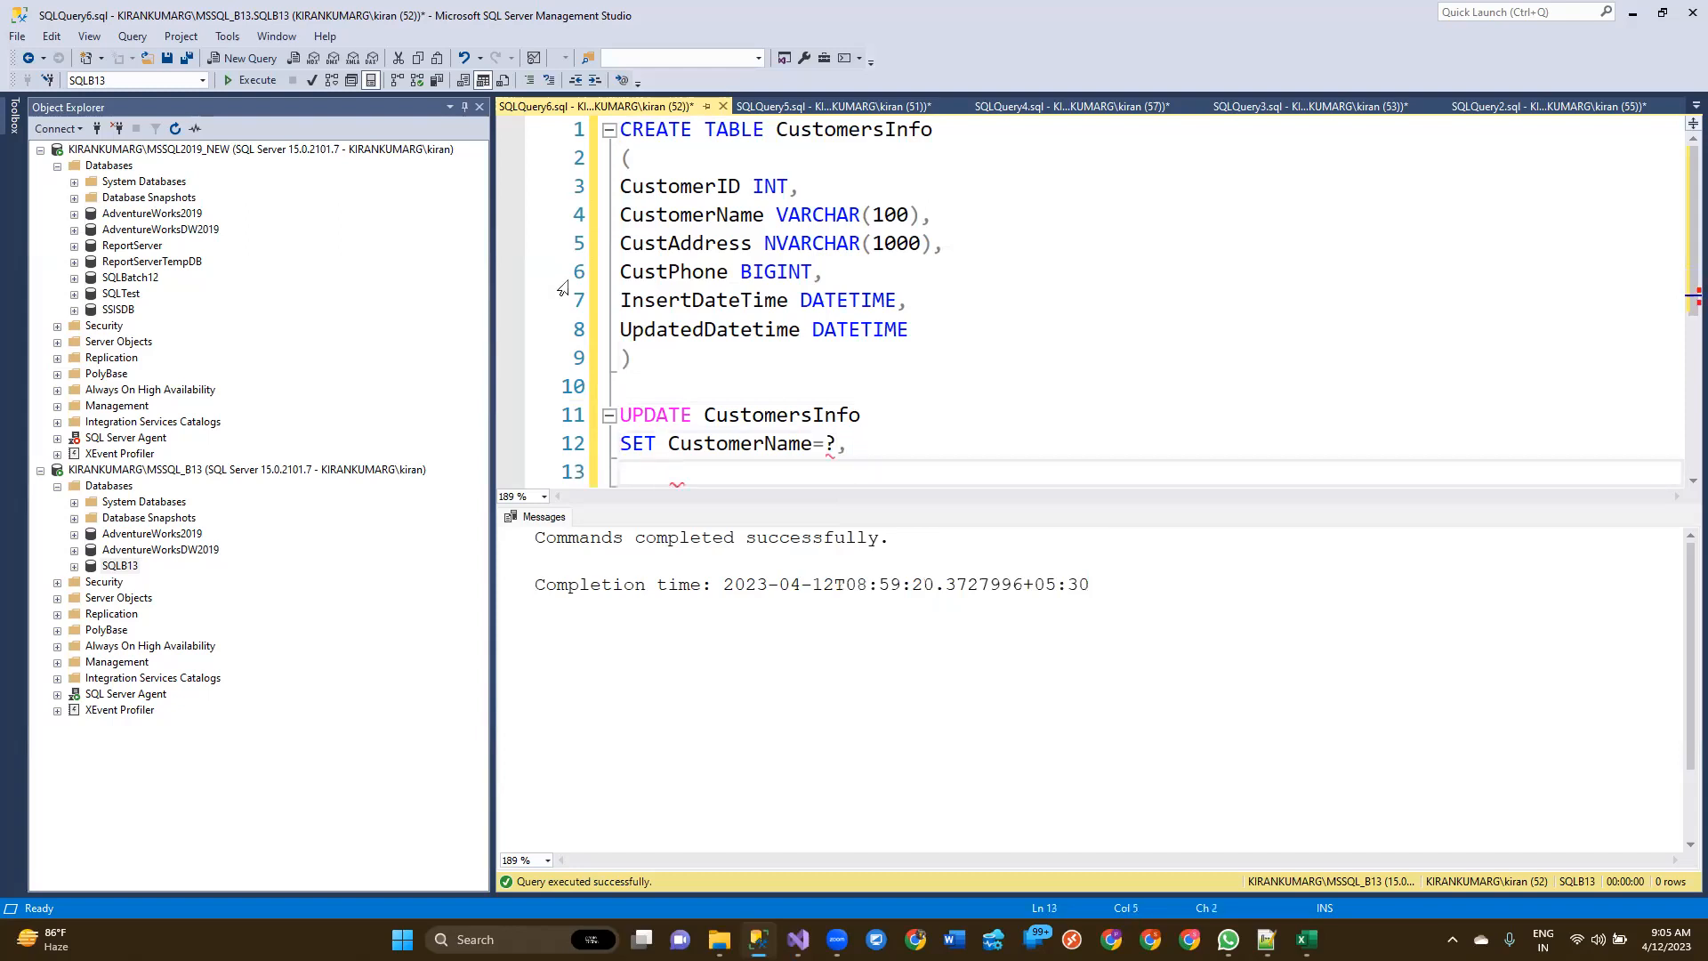
Step: Add the parameterized assignment CustAddress=?, to the SET clause of the UPDATE CustomersInfo statement and start a new line
double_click(685, 243)
key("ctrl+c")
left_click(694, 464)
key("ctrl+v")
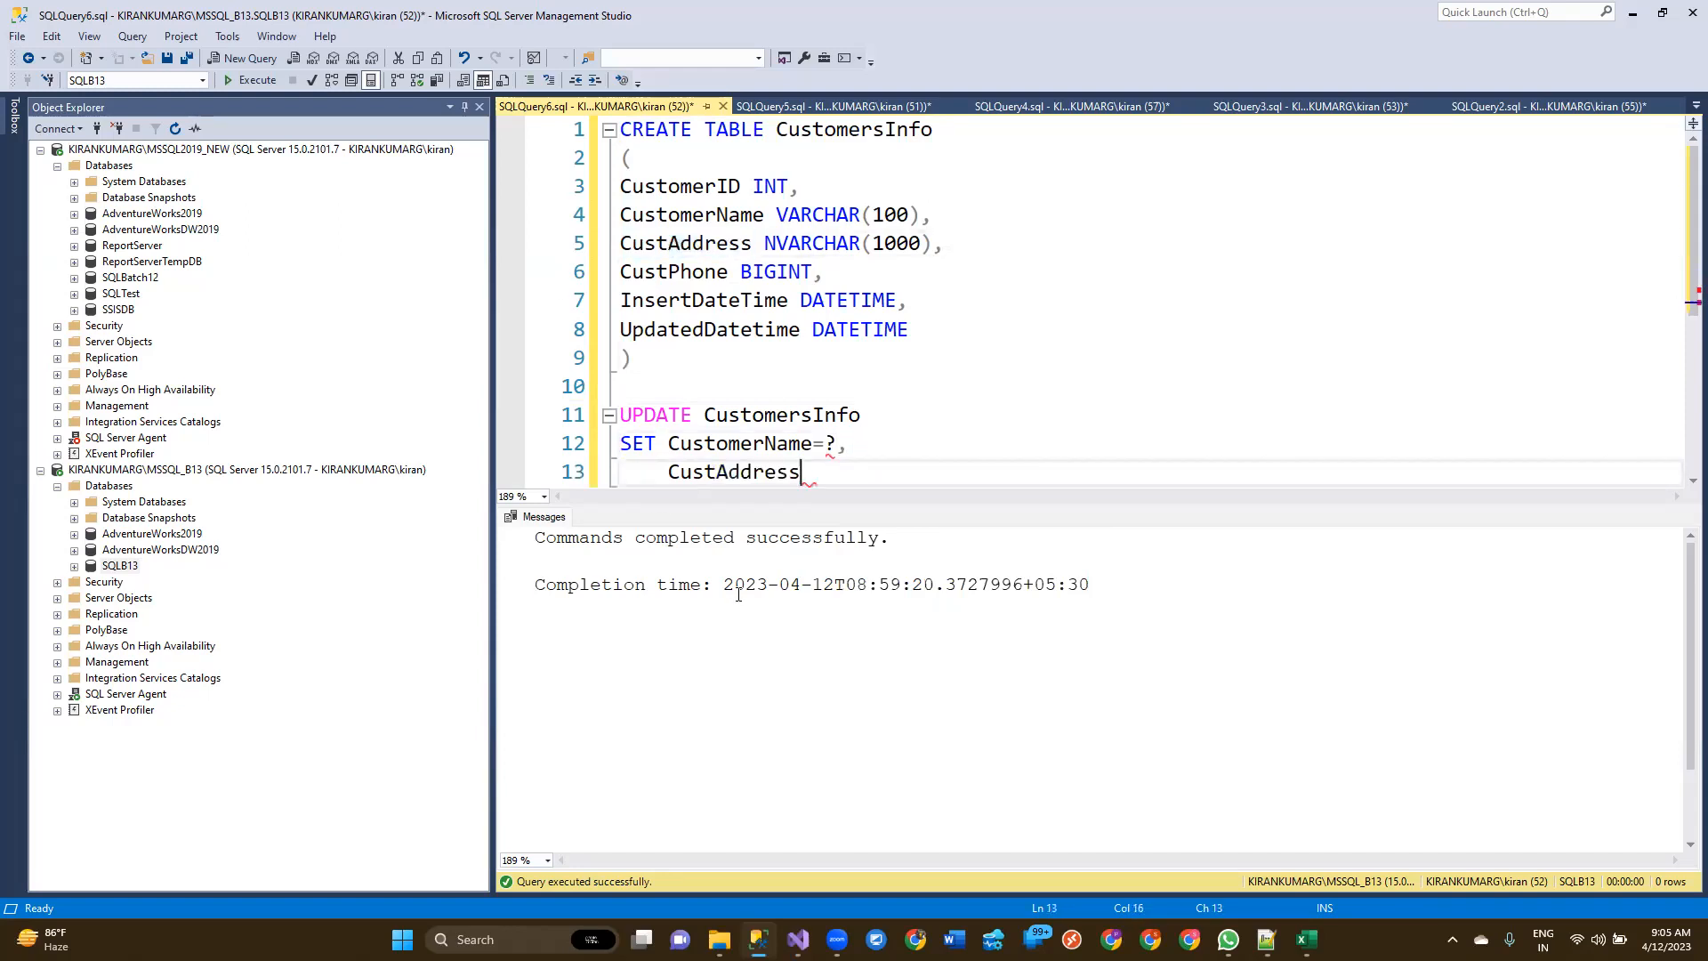
type("=?,")
key("Return")
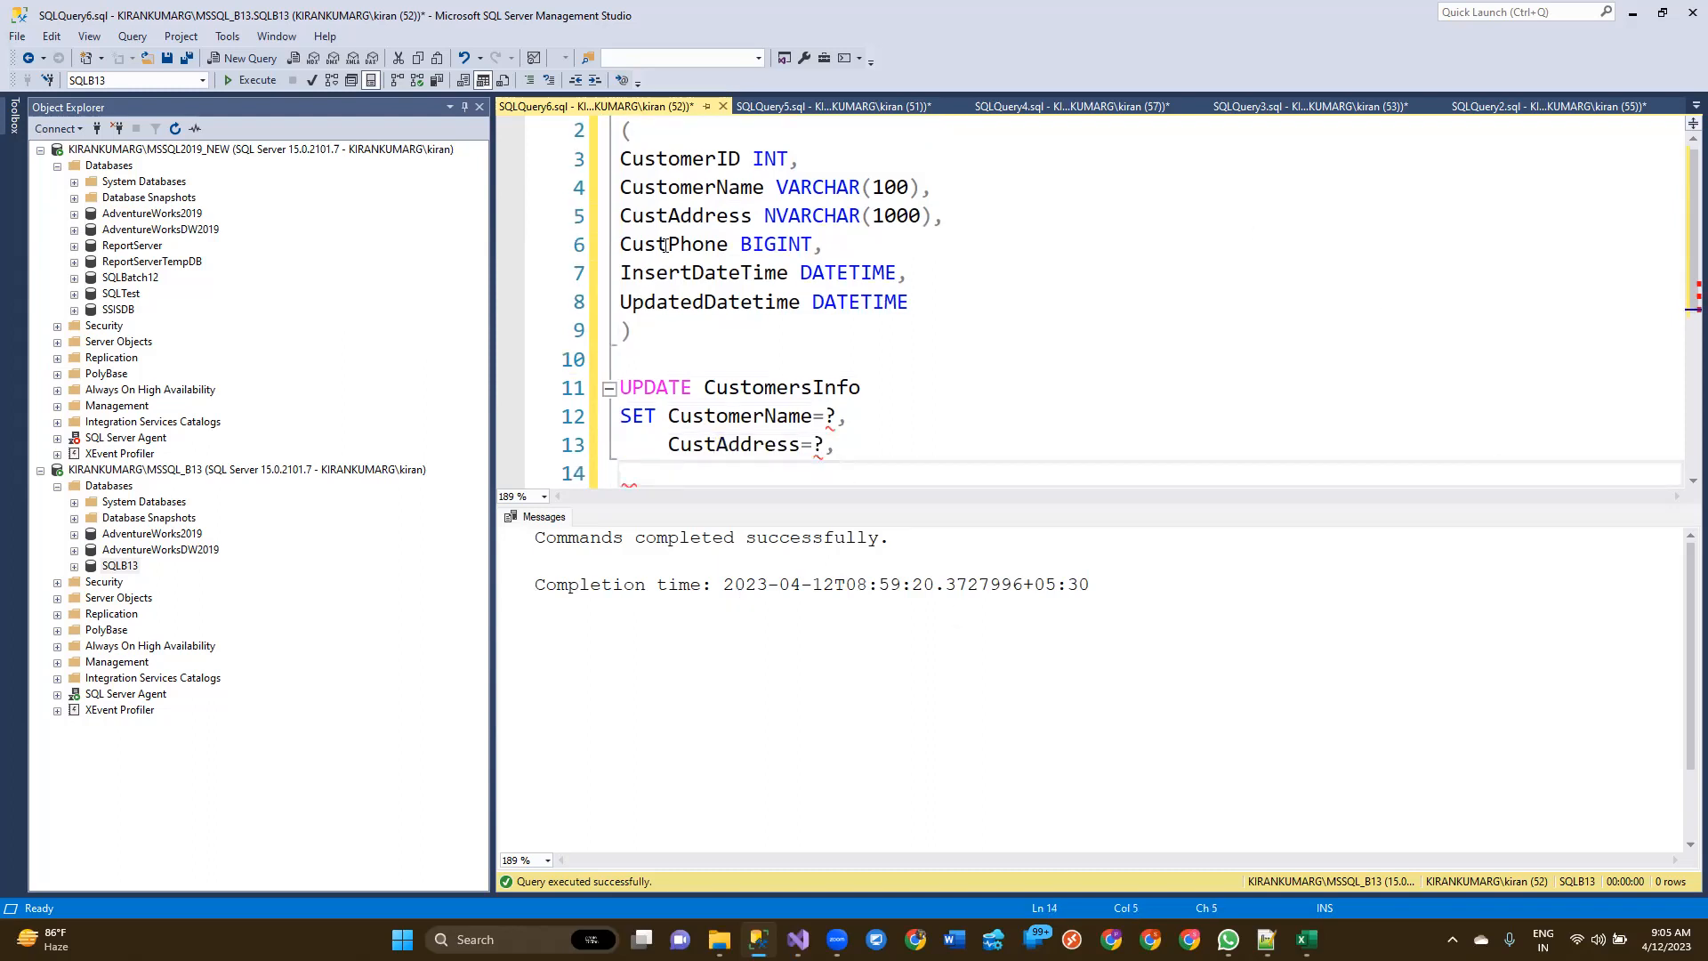
Step: Add the parameterized assignment CustPhone=?, below the CustAddress line in the SET clause and start a new line
double_click(665, 246)
key("ctrl+c")
left_click(707, 463)
key("ctrl+v")
type("=?")
key("Return")
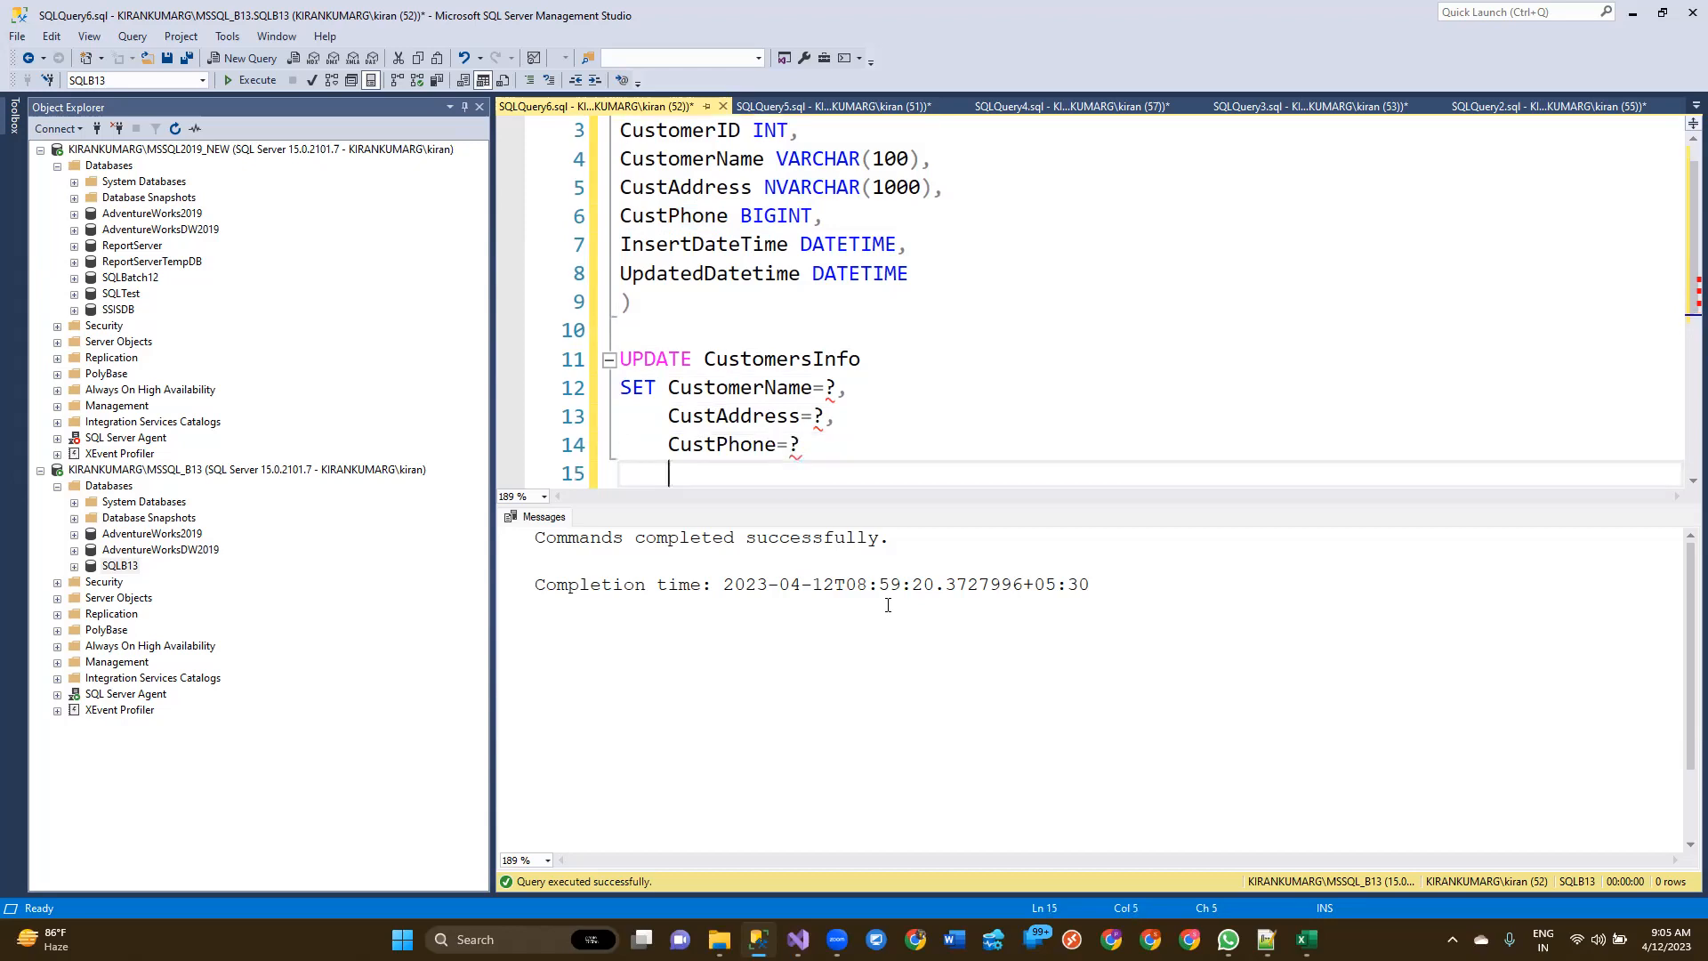
key("BackSpace")
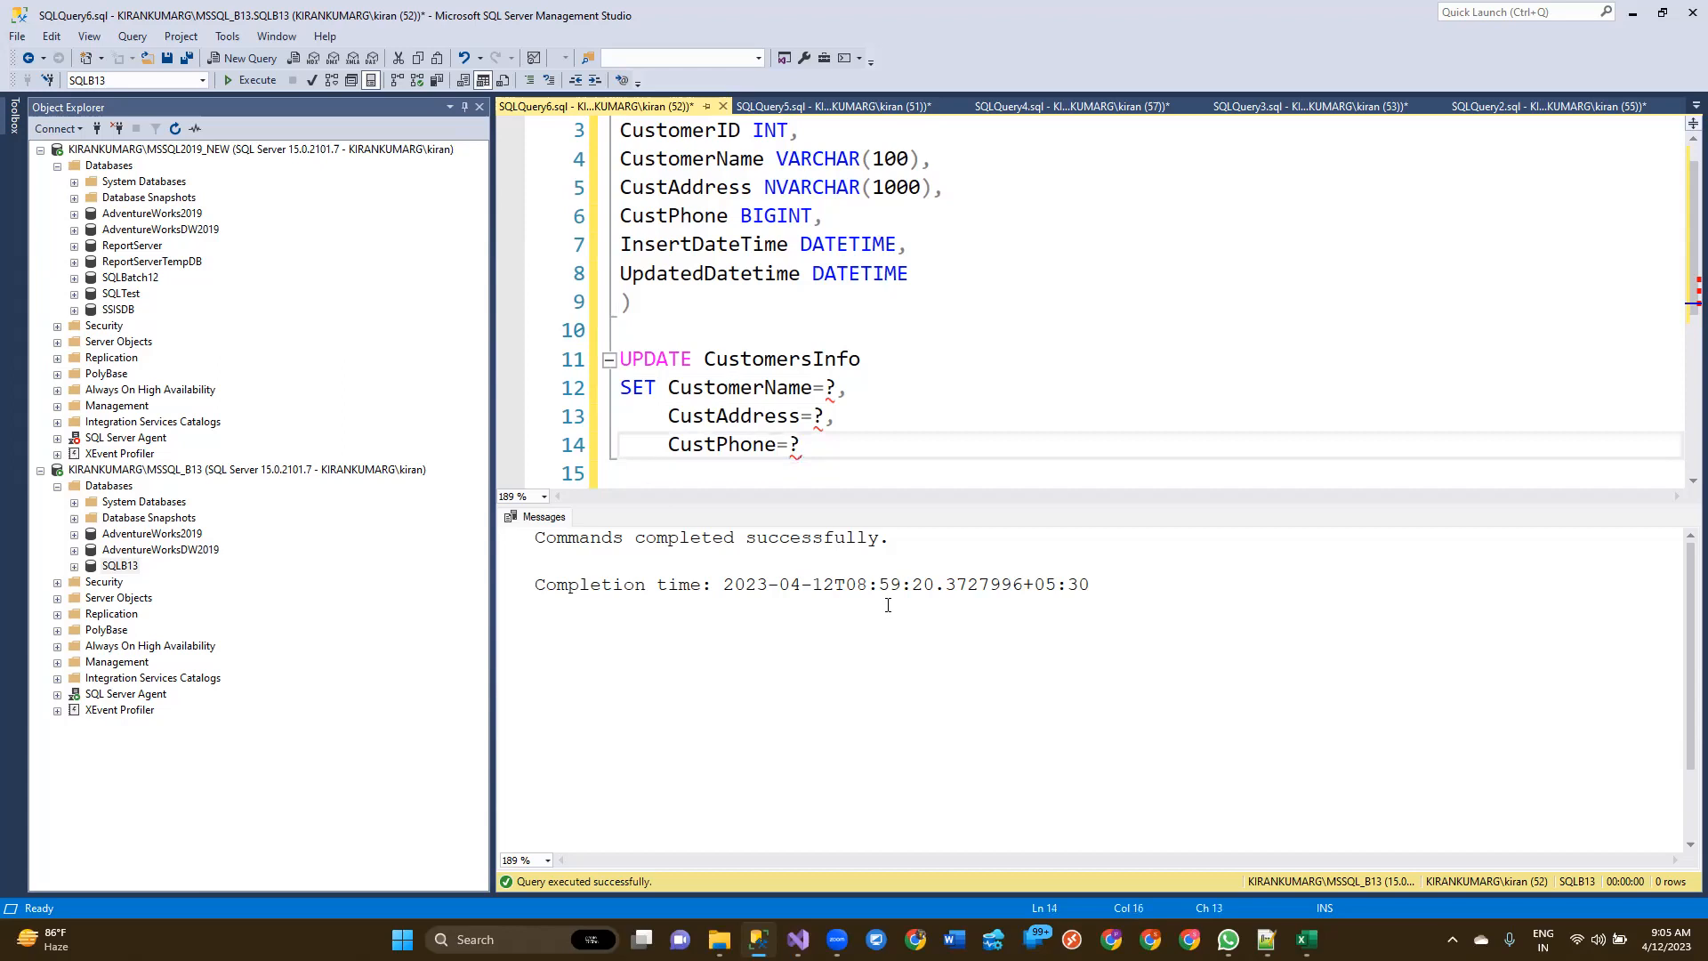
key("Return")
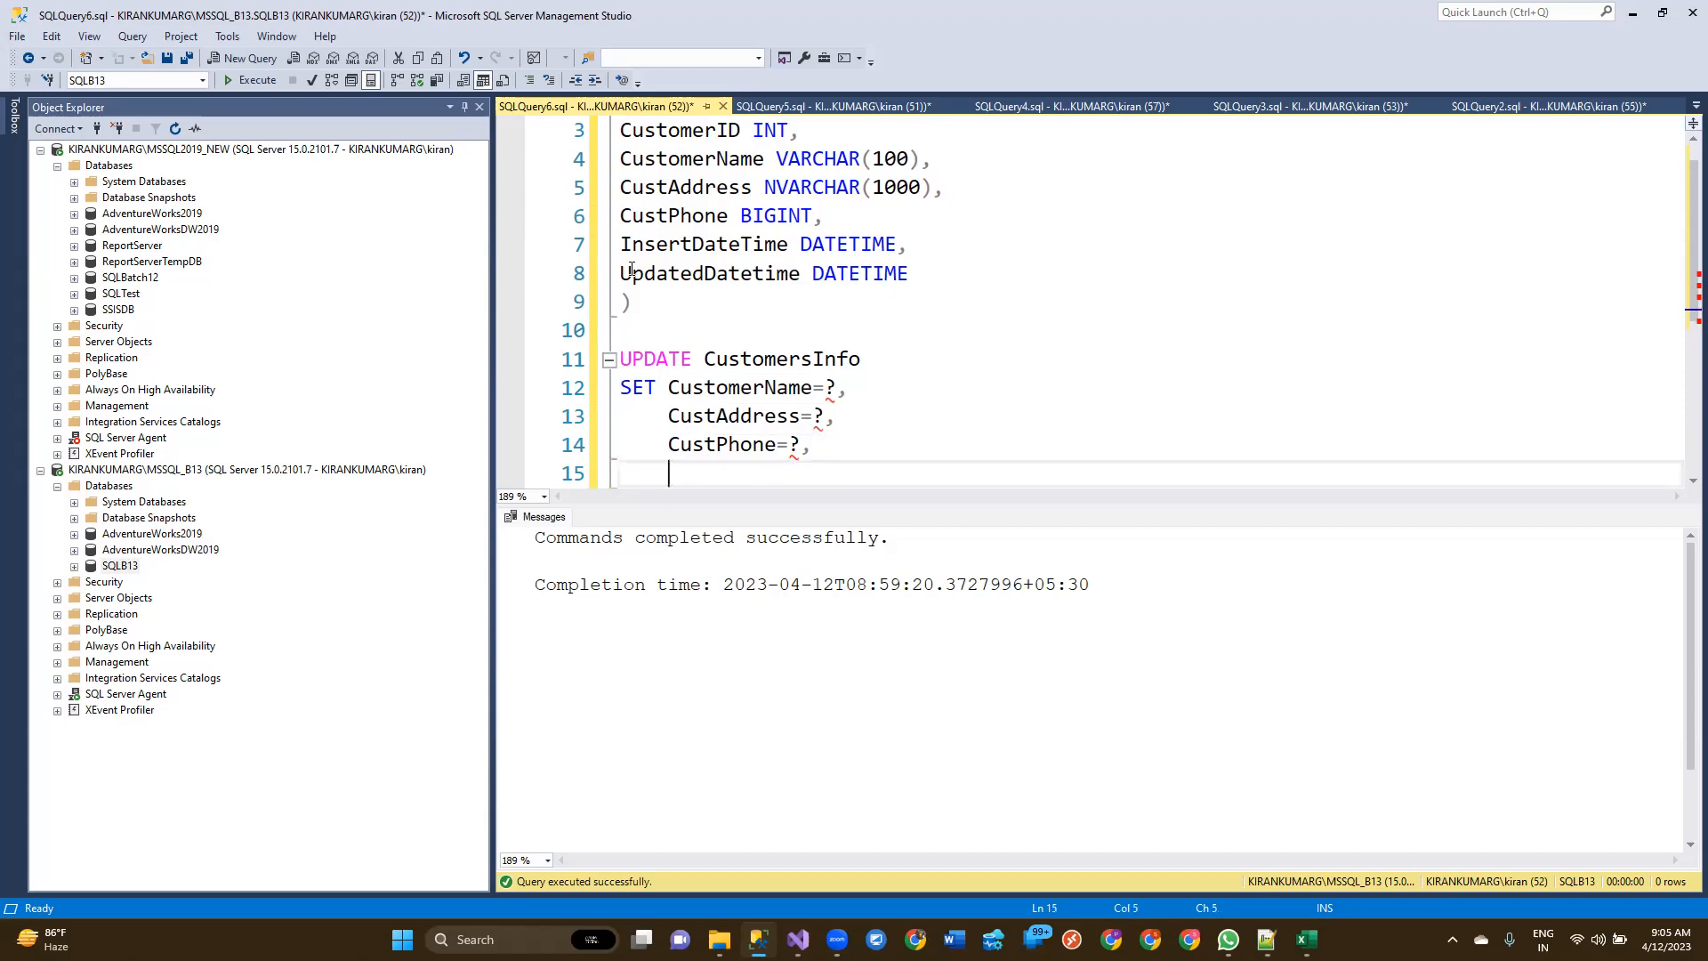
Step: Add the assignment UpdatedDatetime=GETDATE() as the last entry of the SET clause
double_click(669, 276)
key("ctrl+c")
left_click(701, 472)
key("ctrl+v")
type("=G")
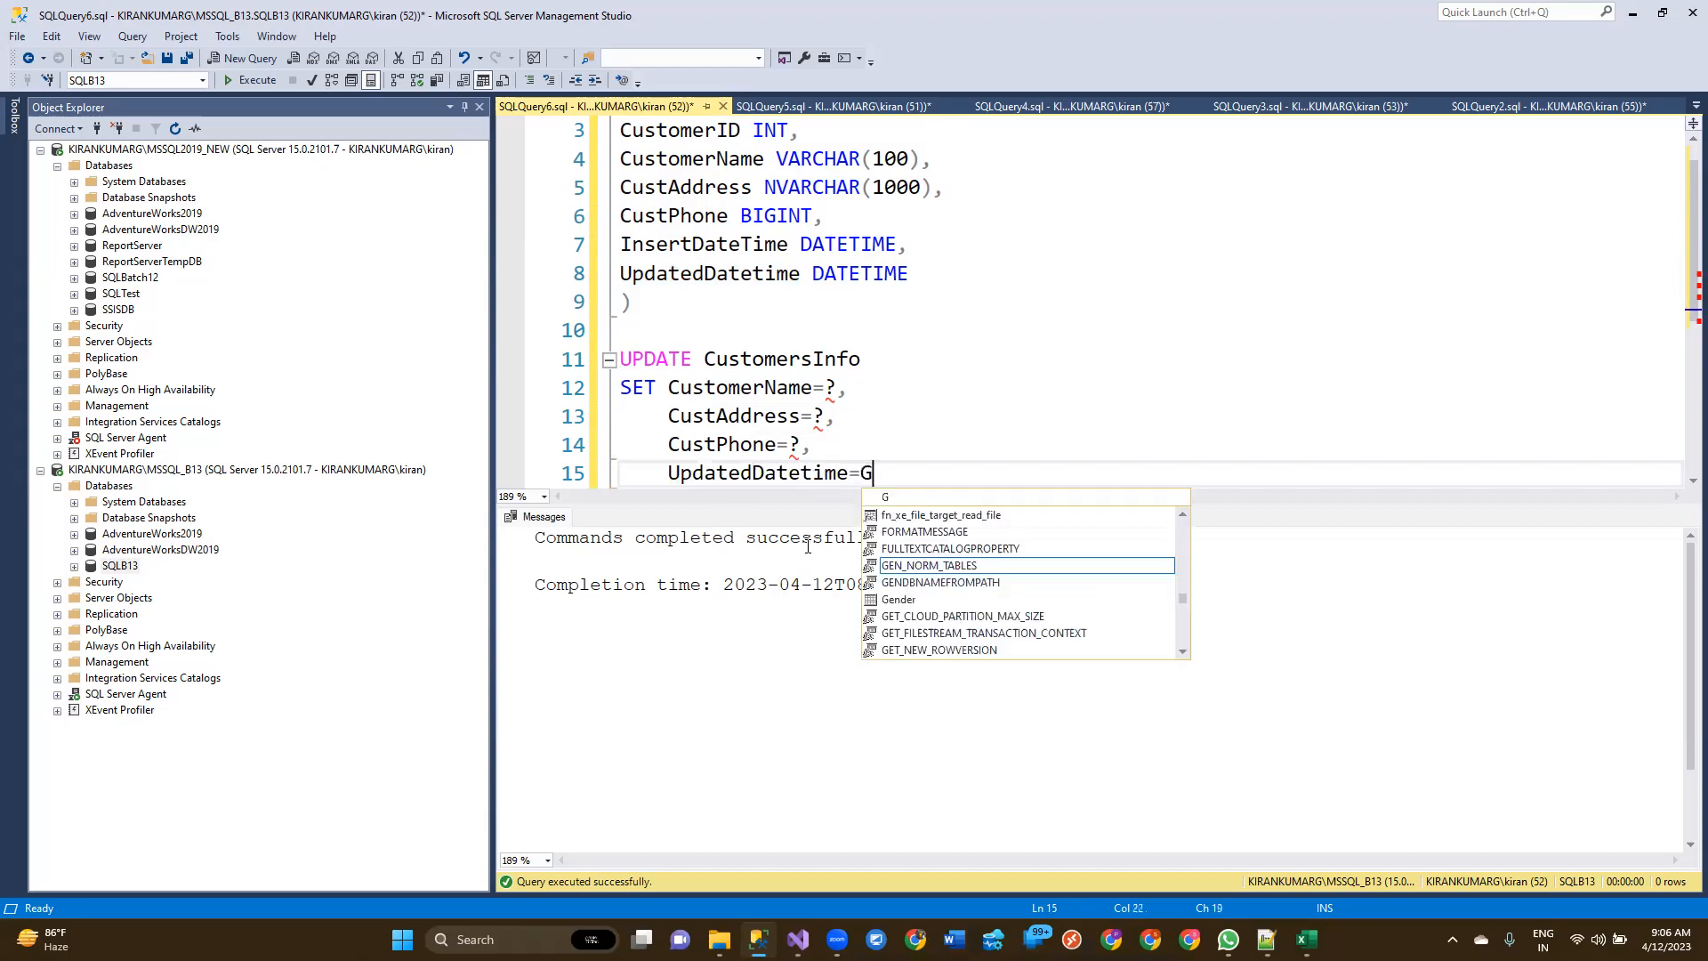
type("ETDATE()")
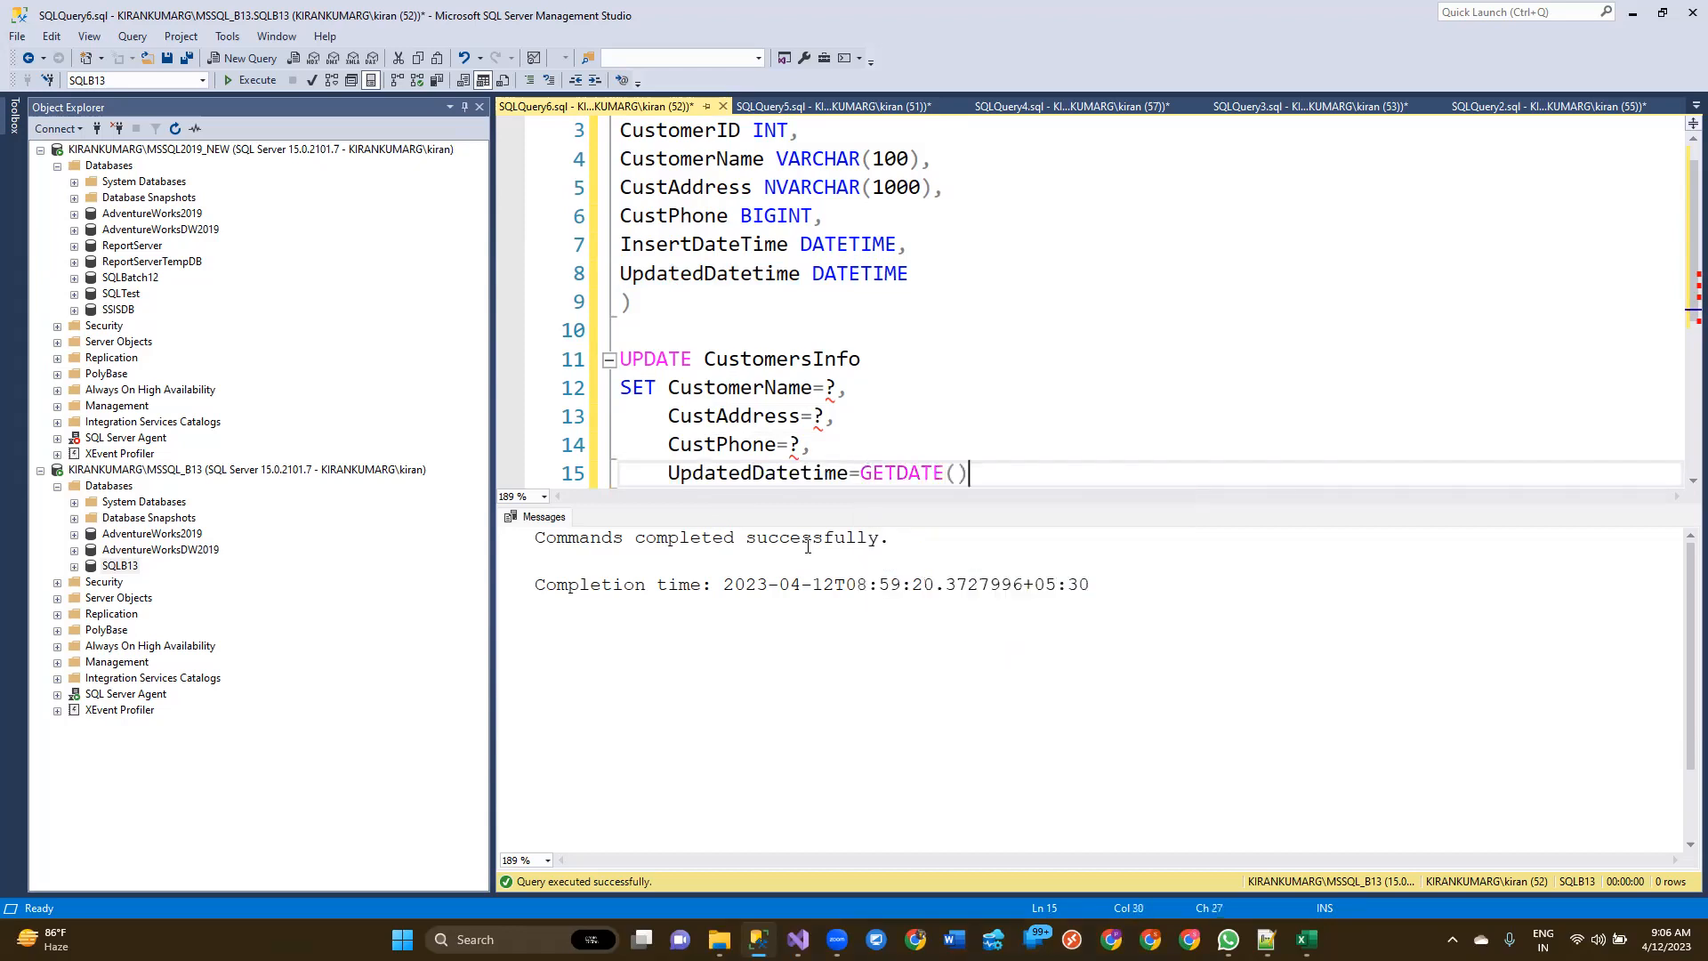
Step: Finish the UPDATE statement with the filter WHERE CustomerID=? on a new line
key("Return")
type("WHERE")
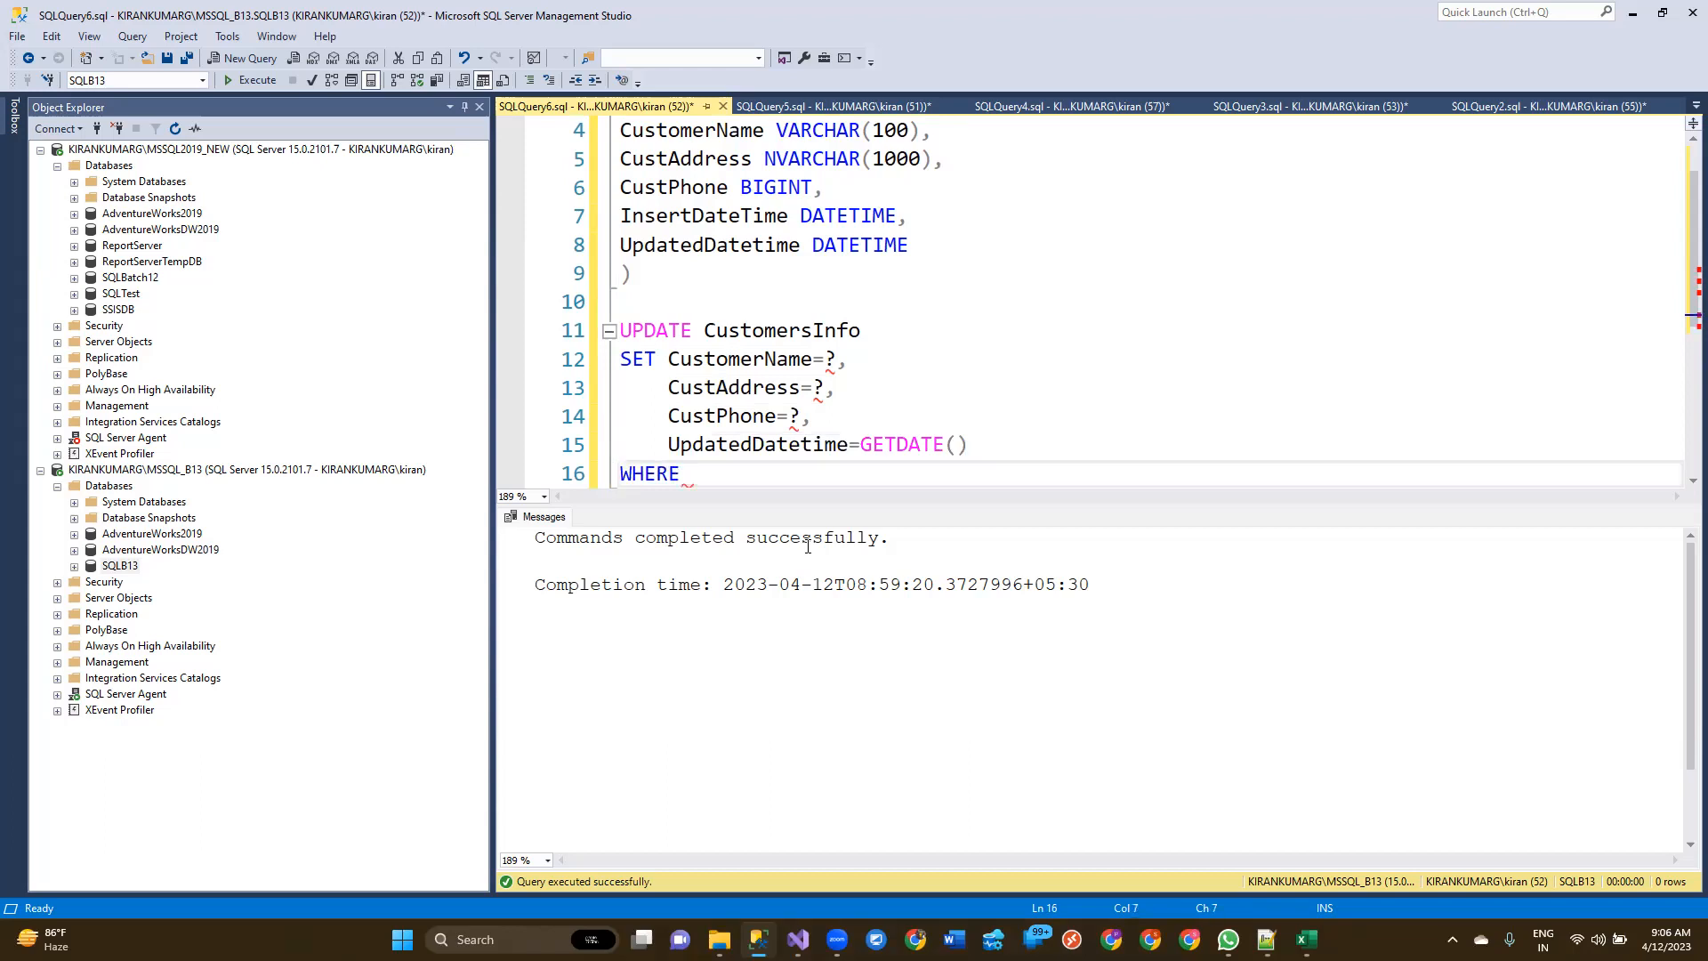
scroll(747, 263, "up", 1)
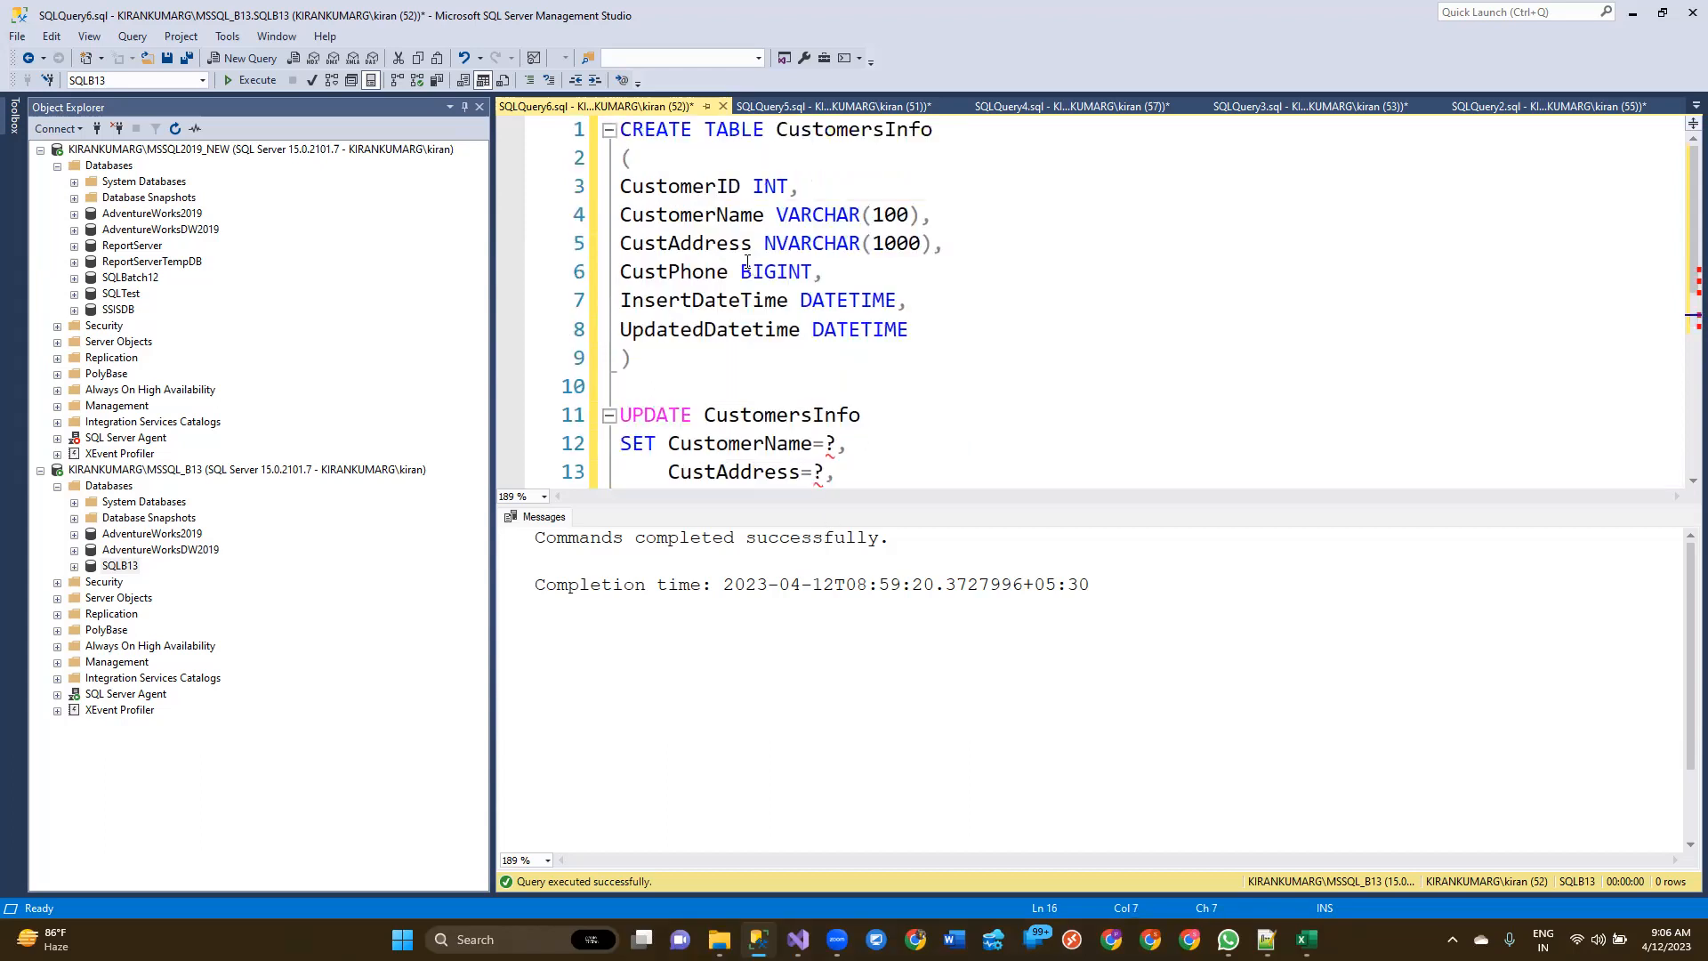
double_click(688, 193)
key("ctrl+c")
scroll(717, 396, "down", 2)
left_click(717, 397)
key("ctrl+v")
type("=")
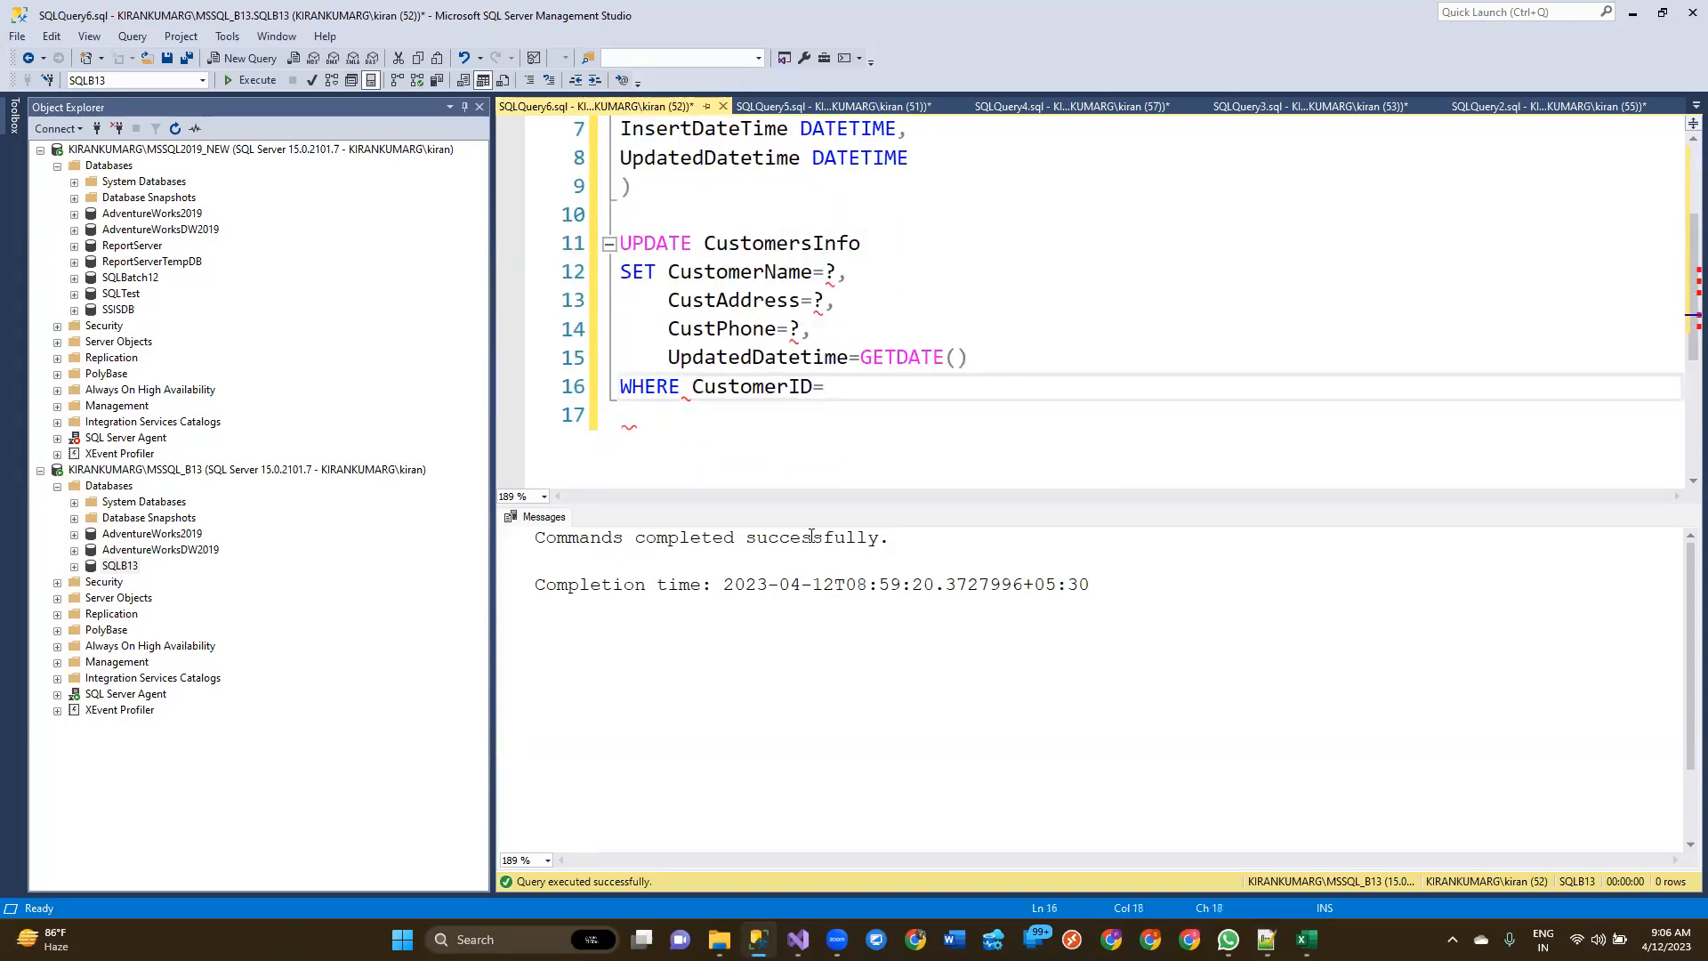
Step: Copy the complete UPDATE CustomersInfo statement and set it as the OLE DB Command's SqlCommand value in Visual Studio
left_click_drag(854, 391, 530, 235)
key("ctrl+c")
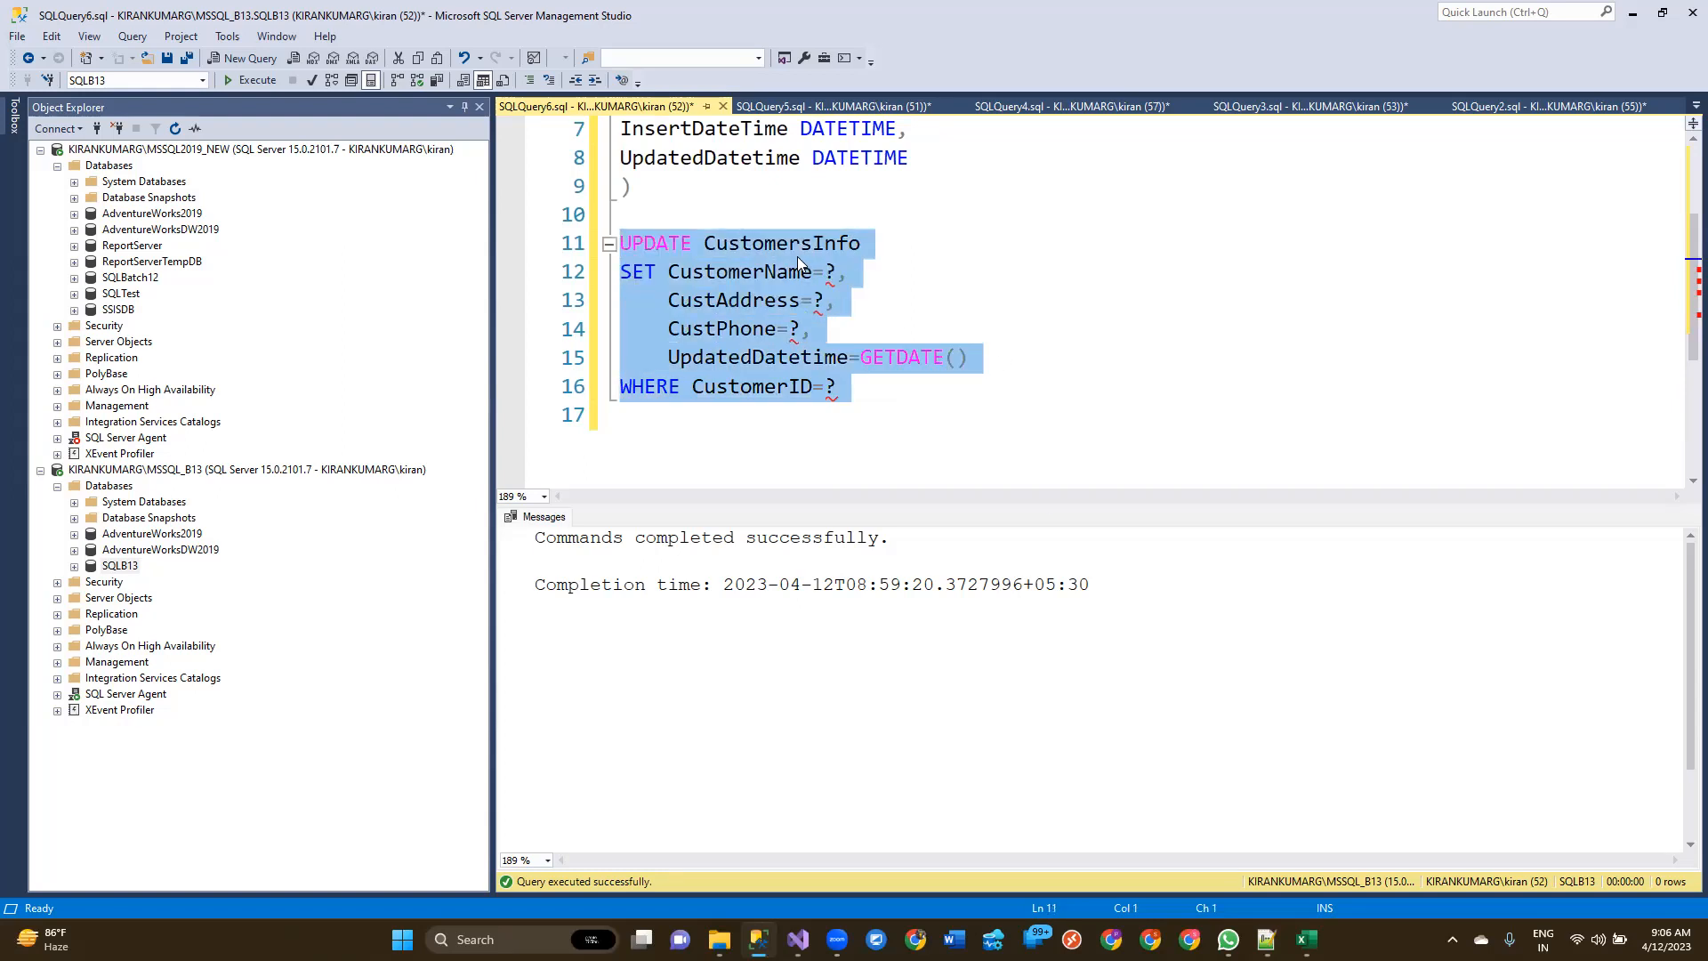
key("alt+Tab")
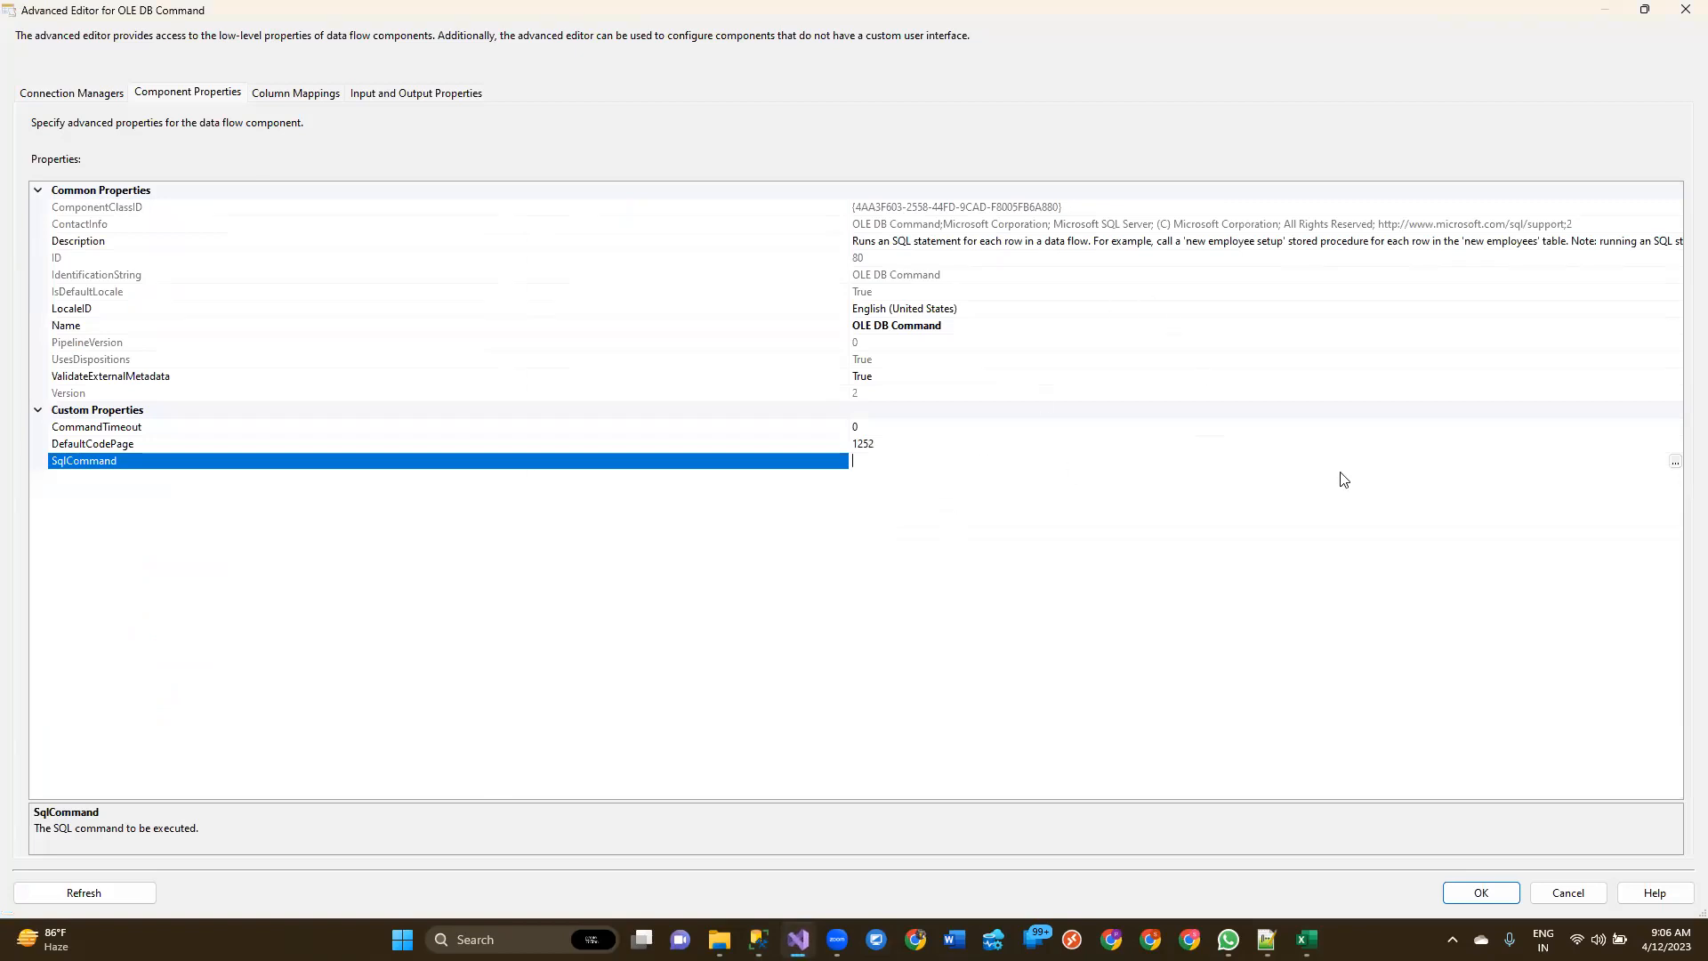
left_click(1675, 460)
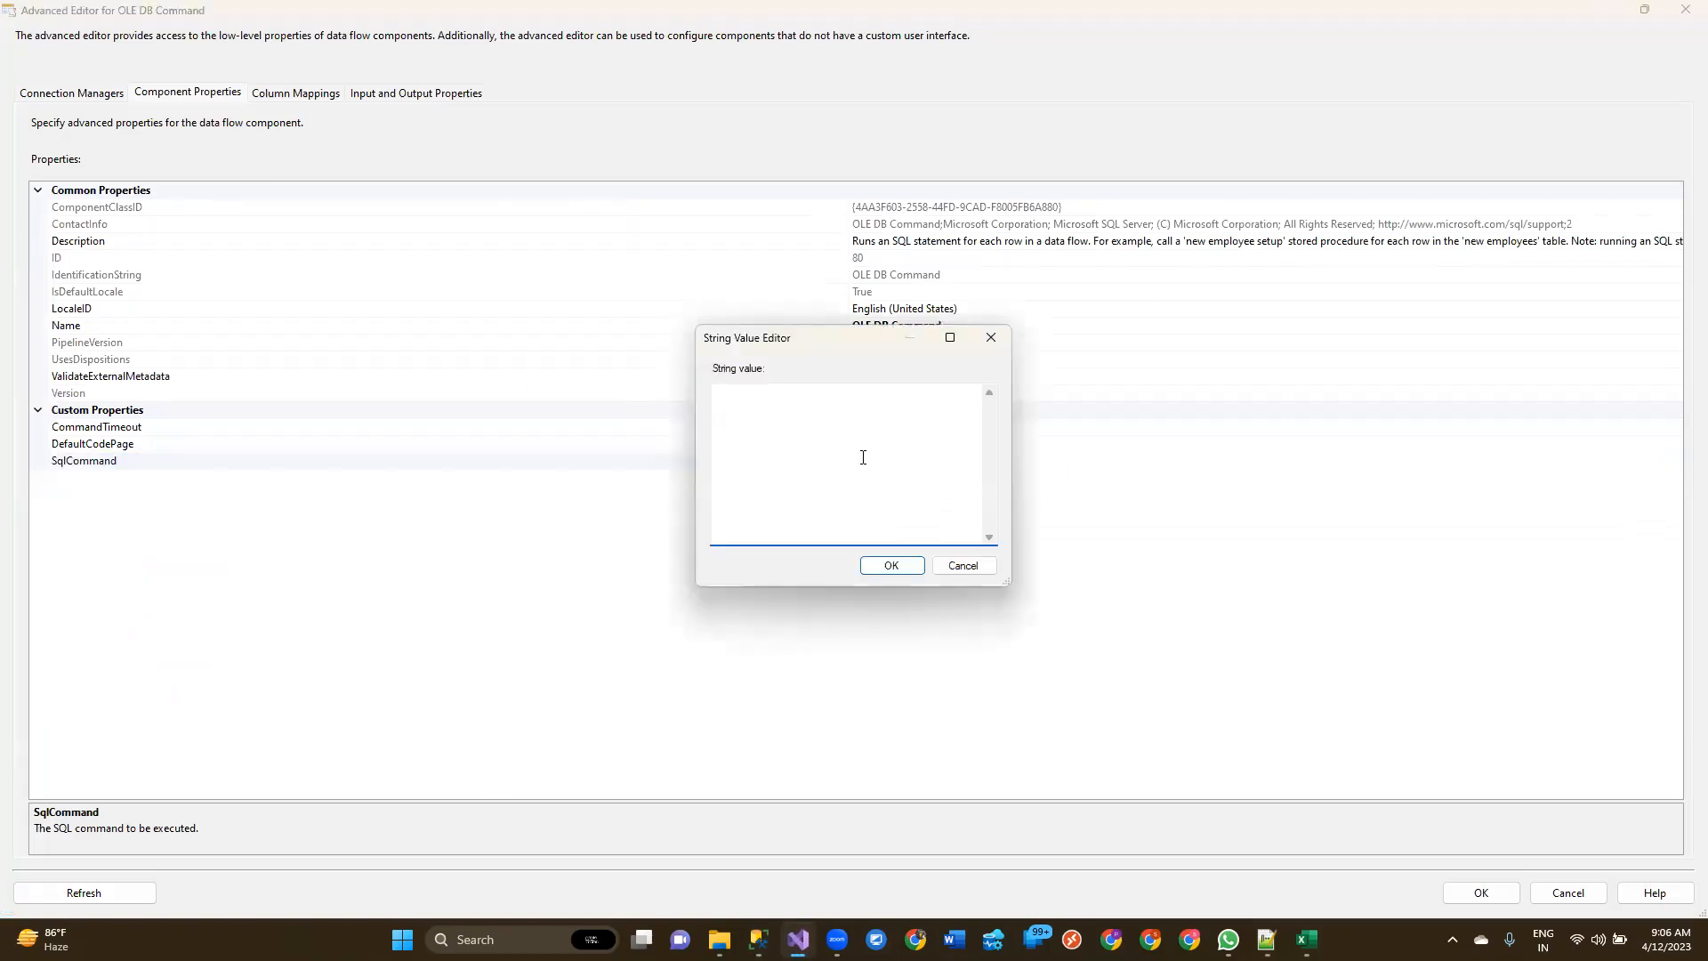
key("ctrl+v")
left_click(890, 565)
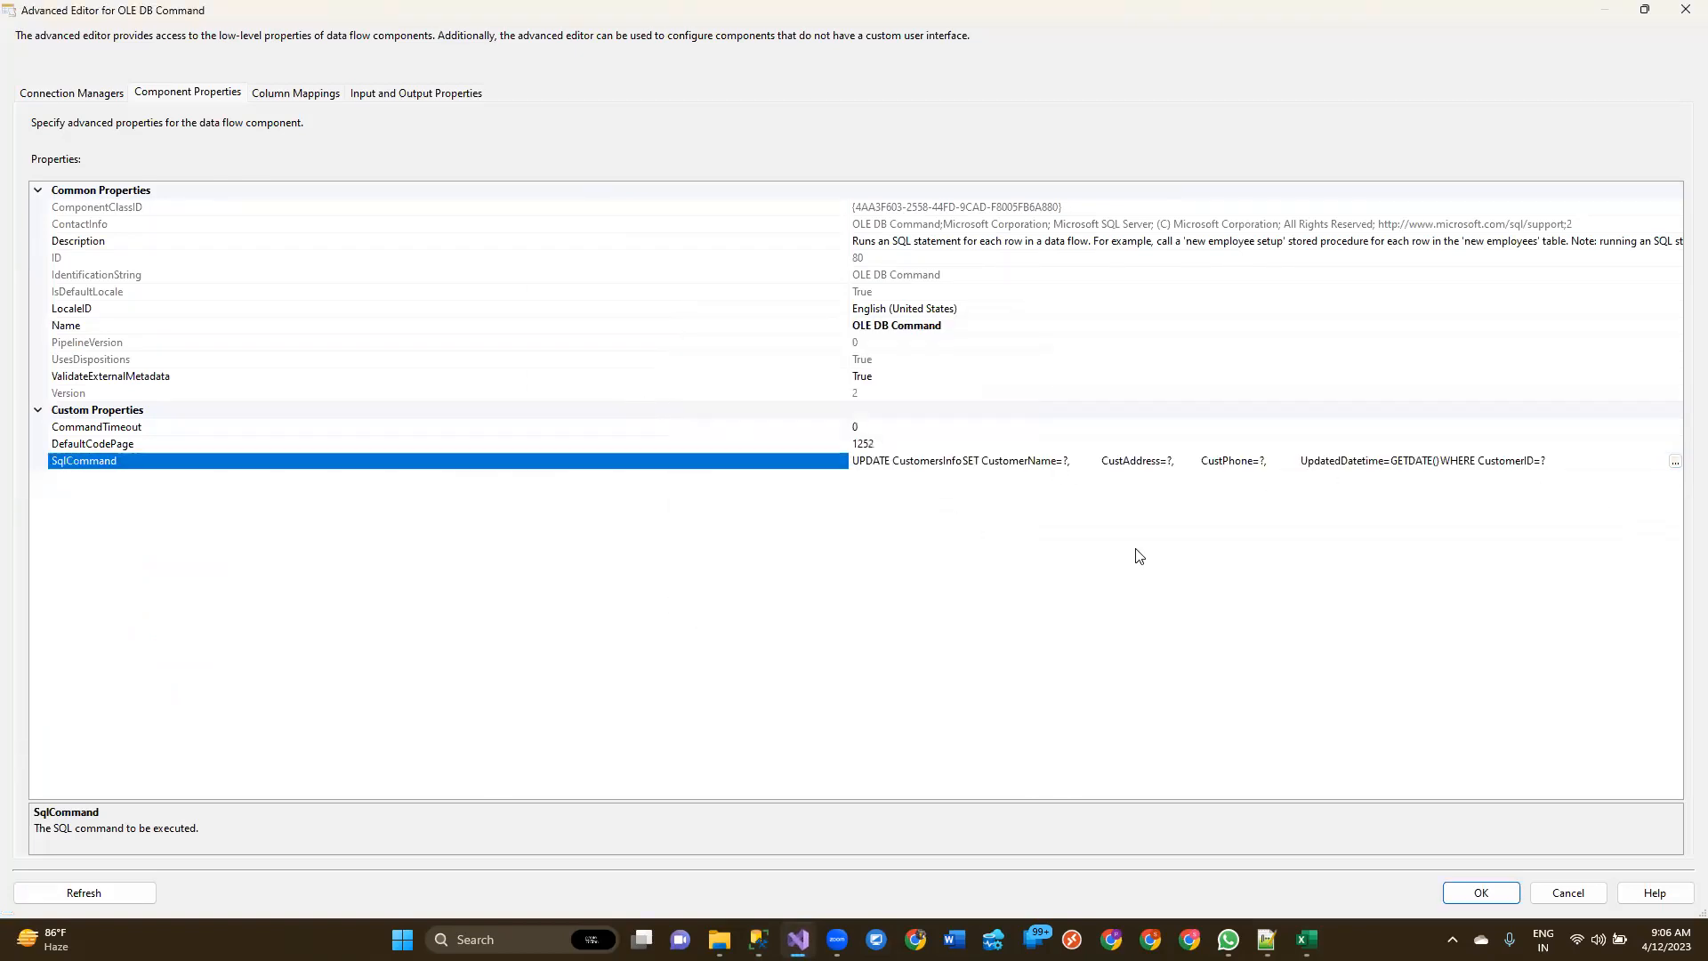
Step: Enlarge the destination columns list in the column mappings and map the CustomerName input column to Param_0, checking the parameter order in the UPDATE script
left_click(283, 96)
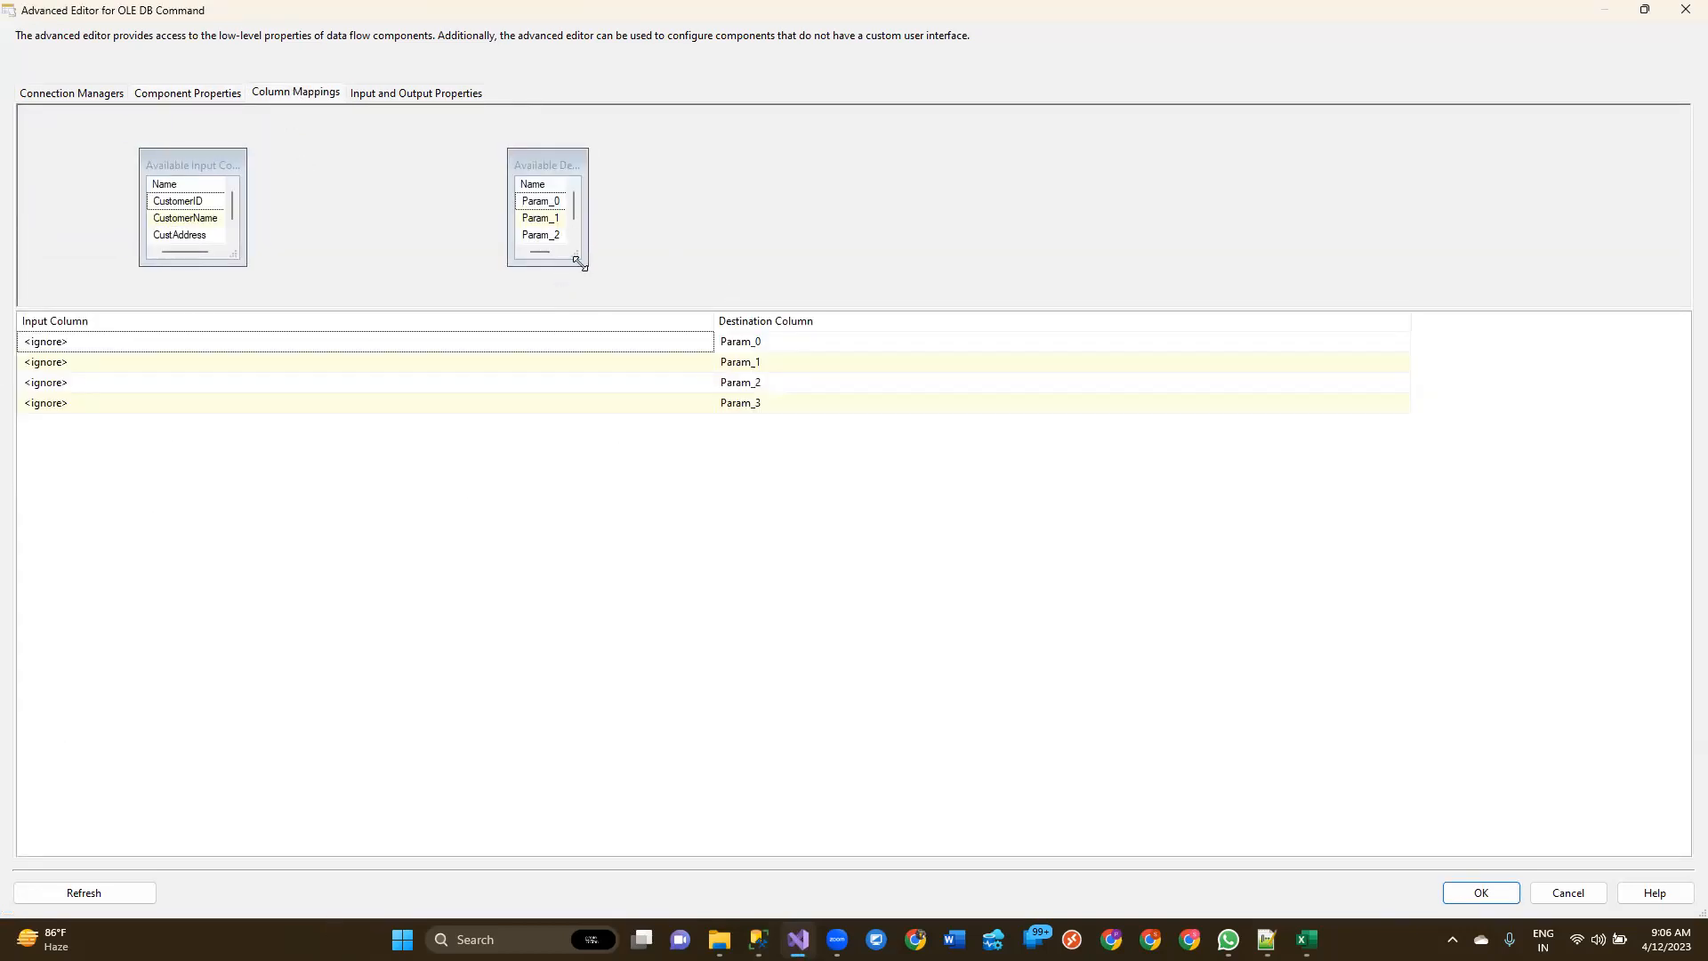
left_click_drag(579, 261, 680, 303)
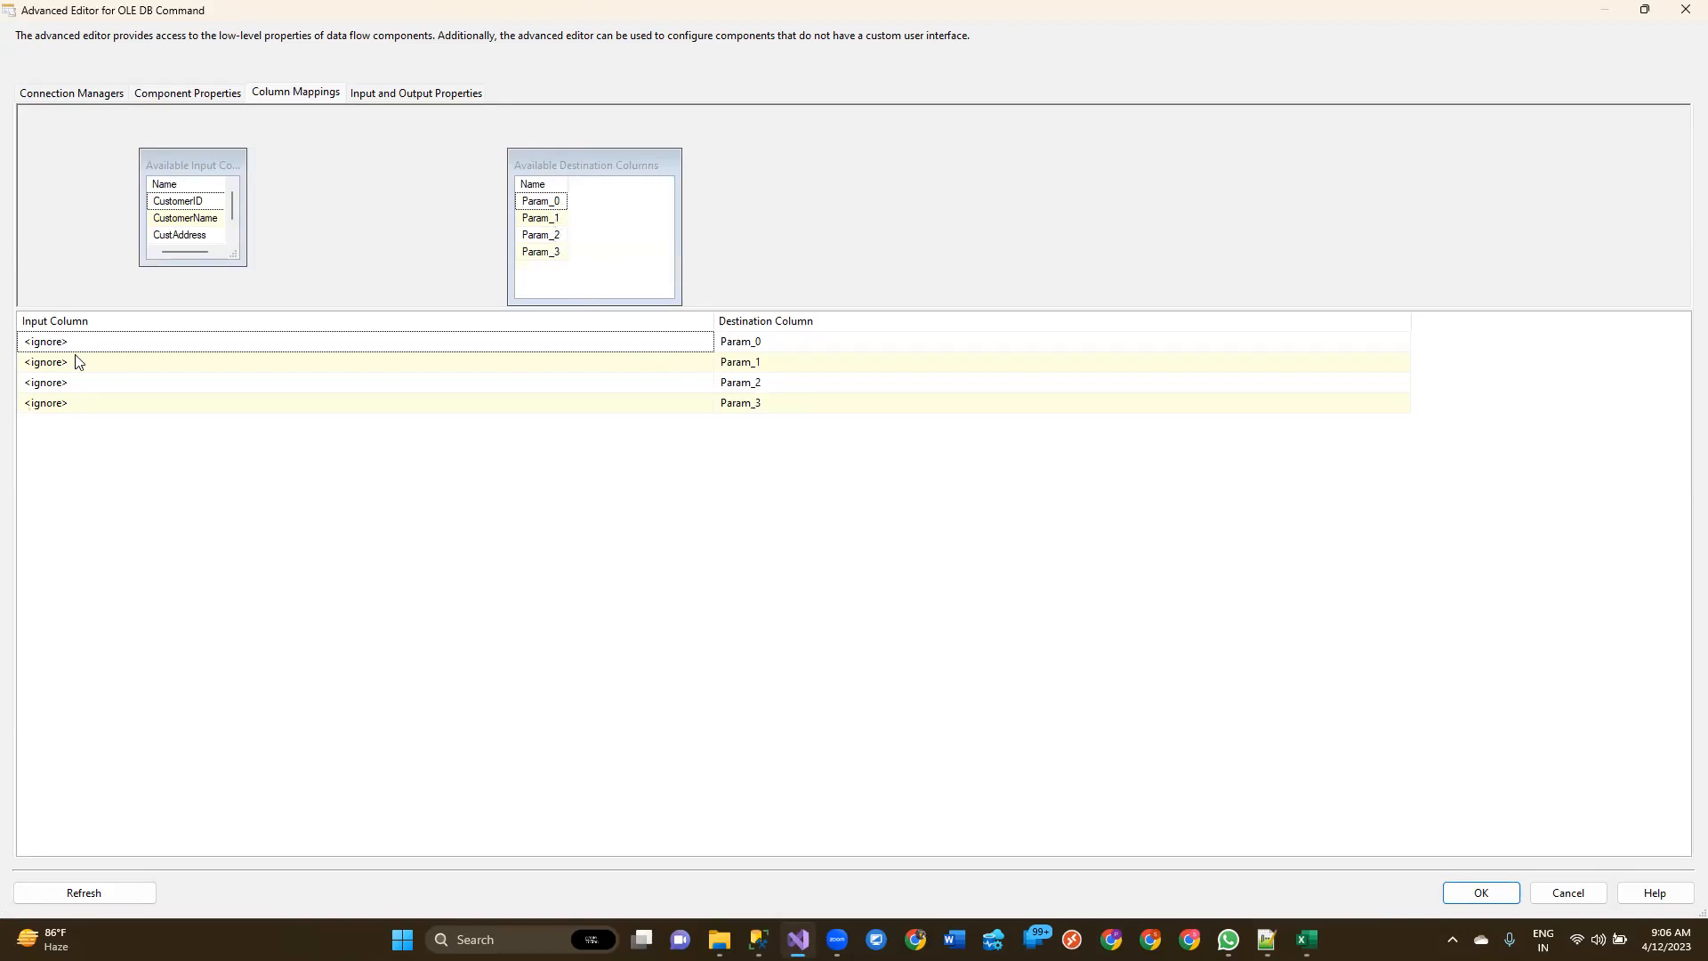
left_click(98, 341)
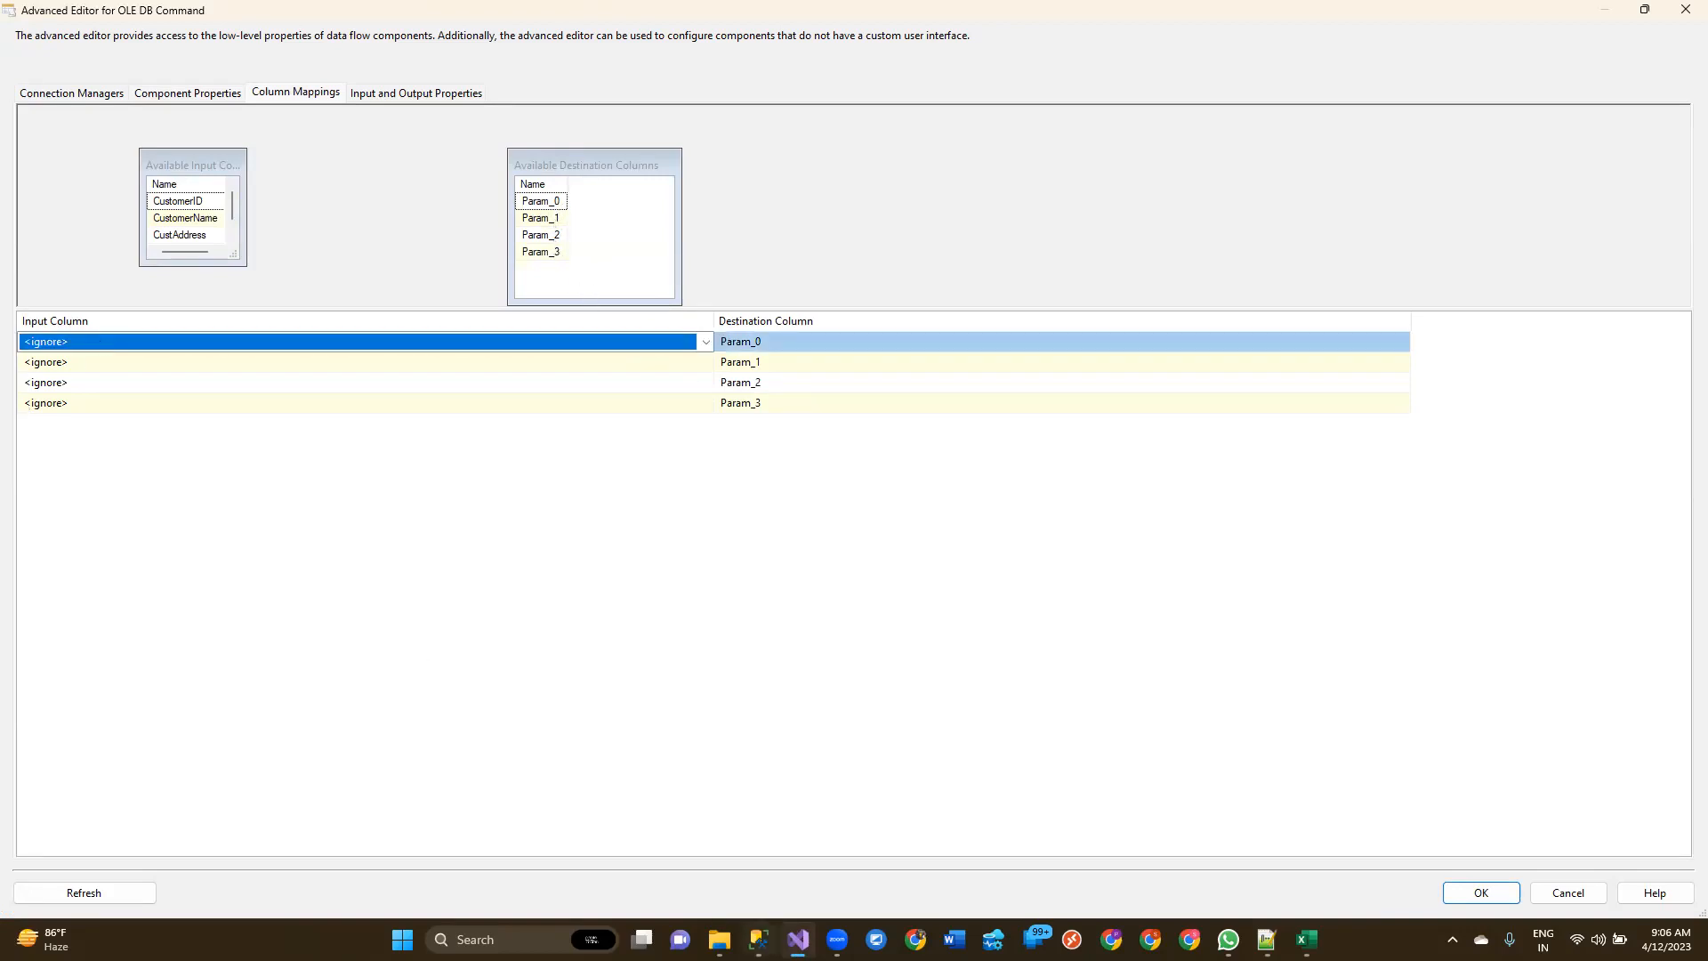
key("alt+Tab")
double_click(761, 271)
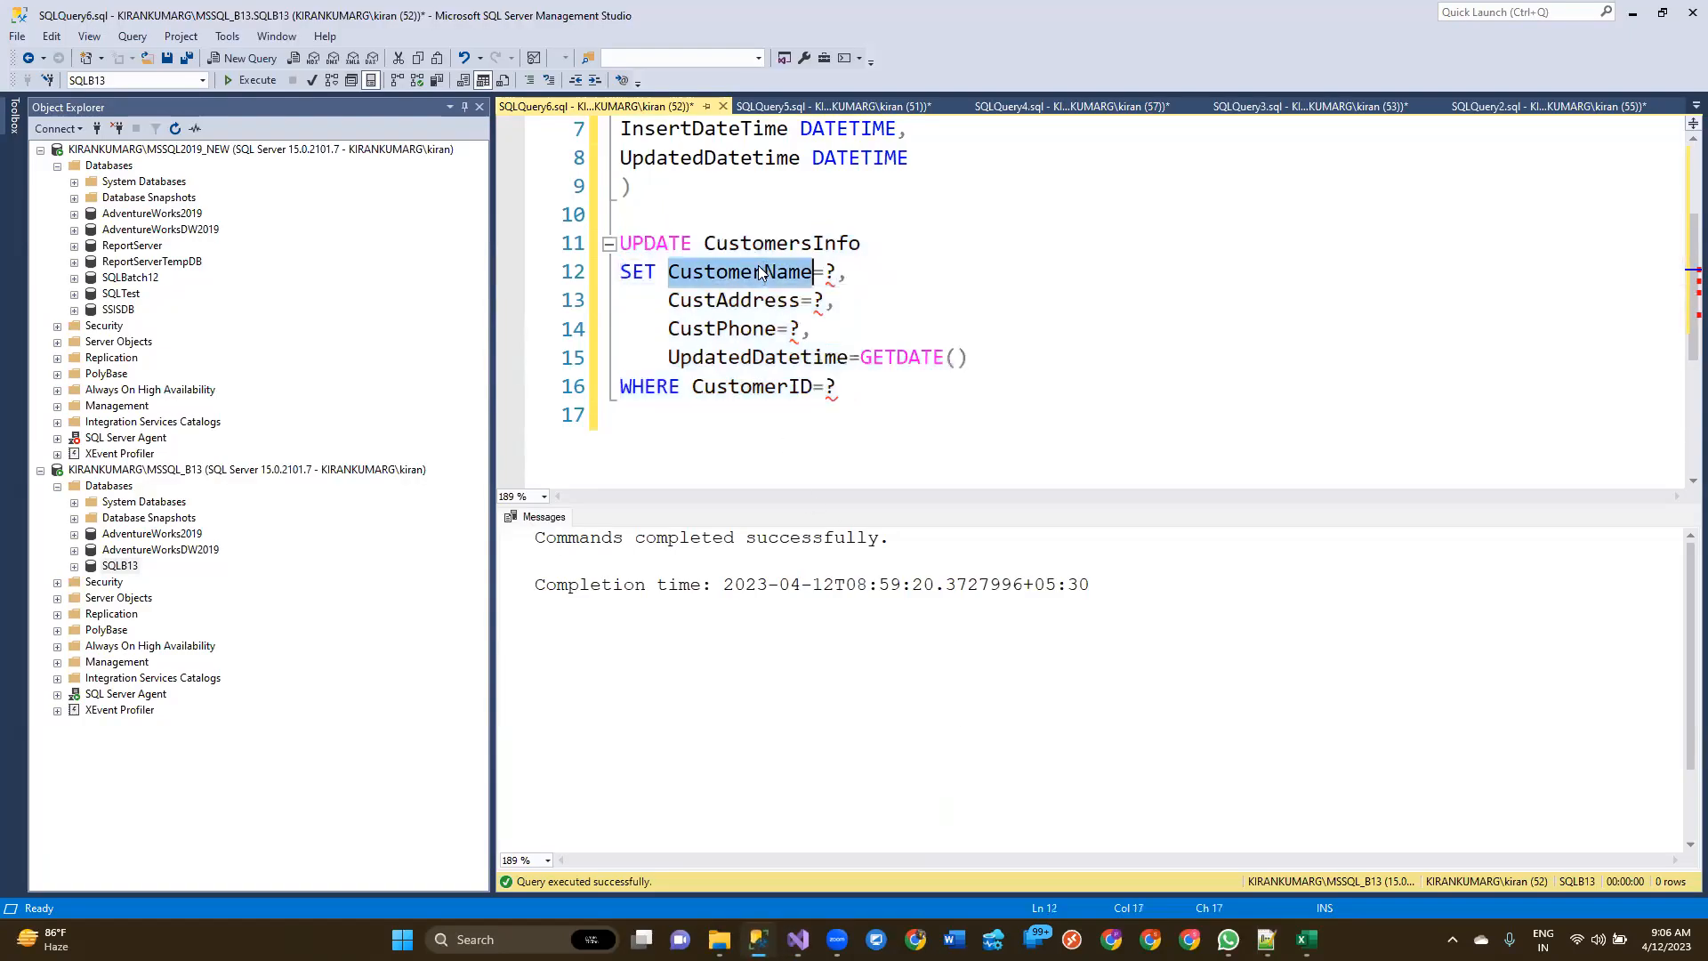
key("alt+Tab")
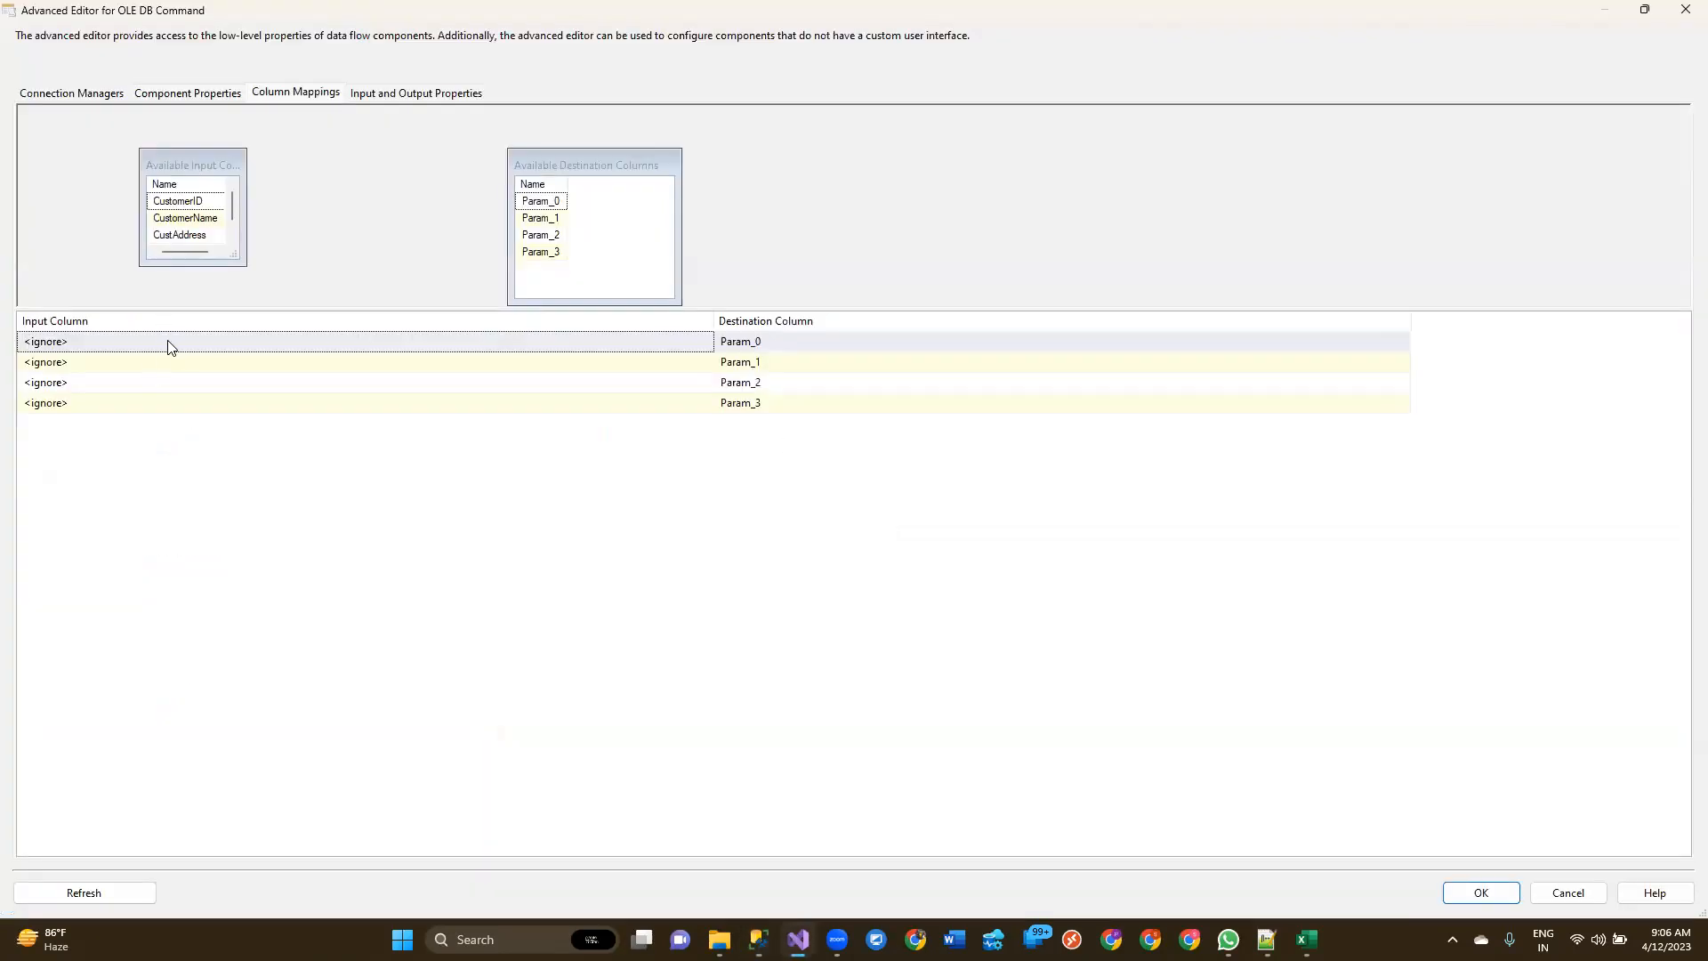
left_click(171, 342)
left_click(147, 390)
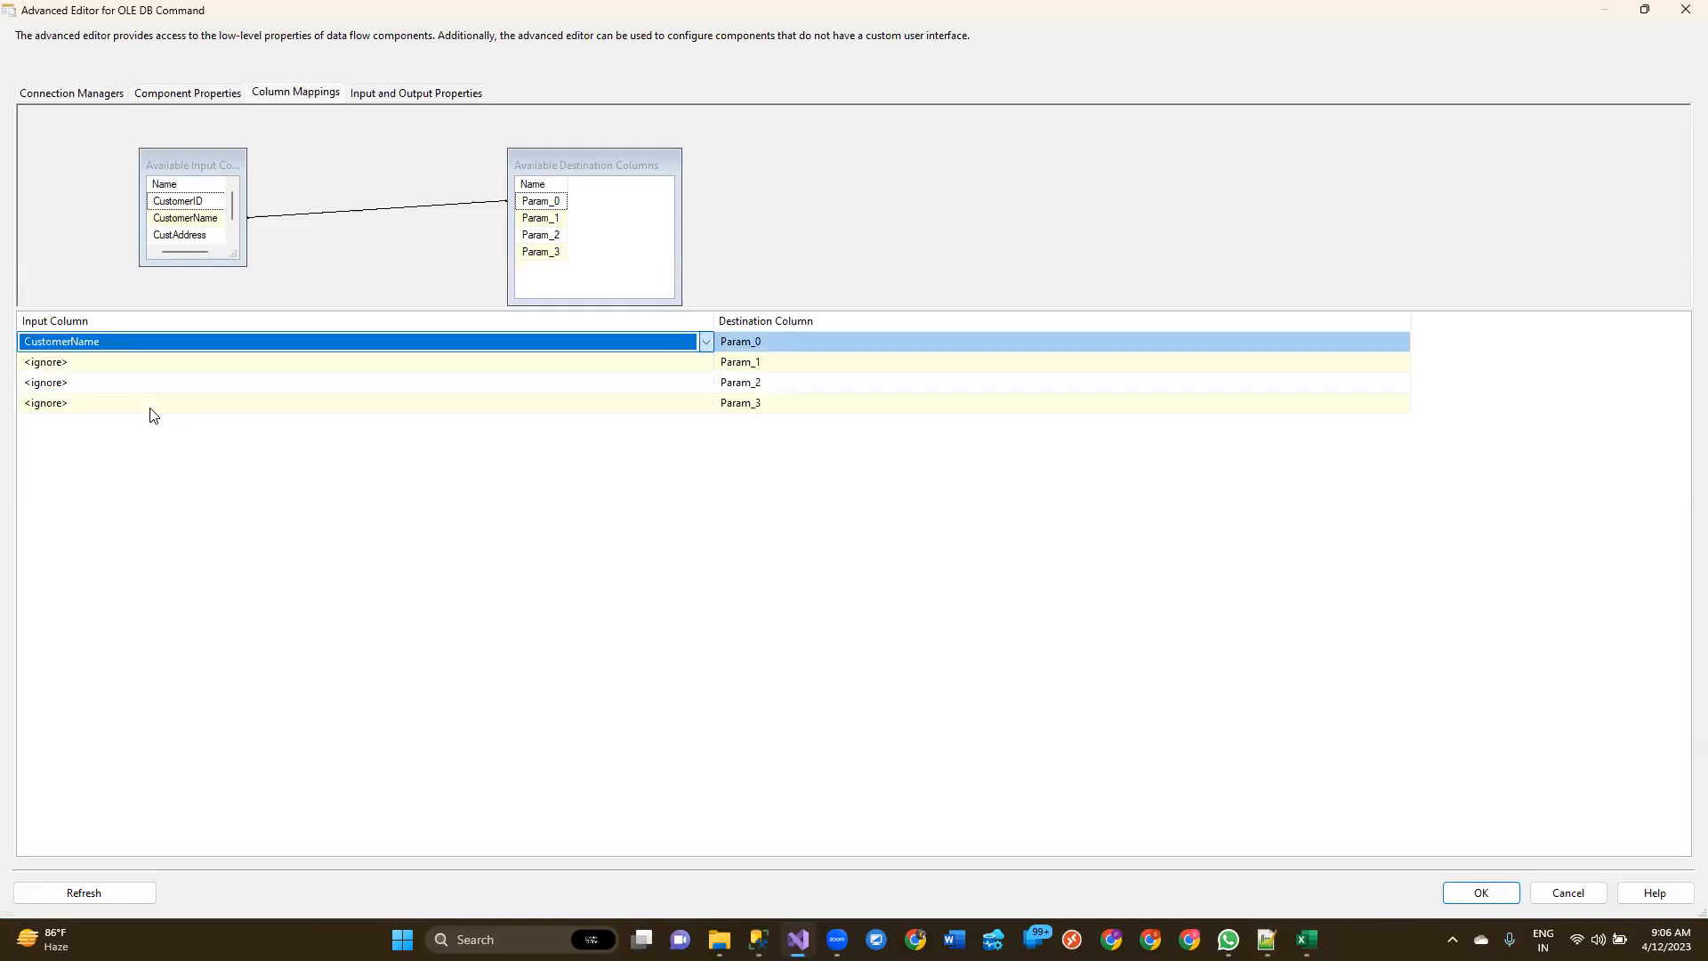
Step: Check the second parameter in the UPDATE script and map the CustAddress input column to Param_1
left_click(213, 363)
key("alt+Tab")
double_click(721, 301)
key("alt+Tab")
left_click(105, 363)
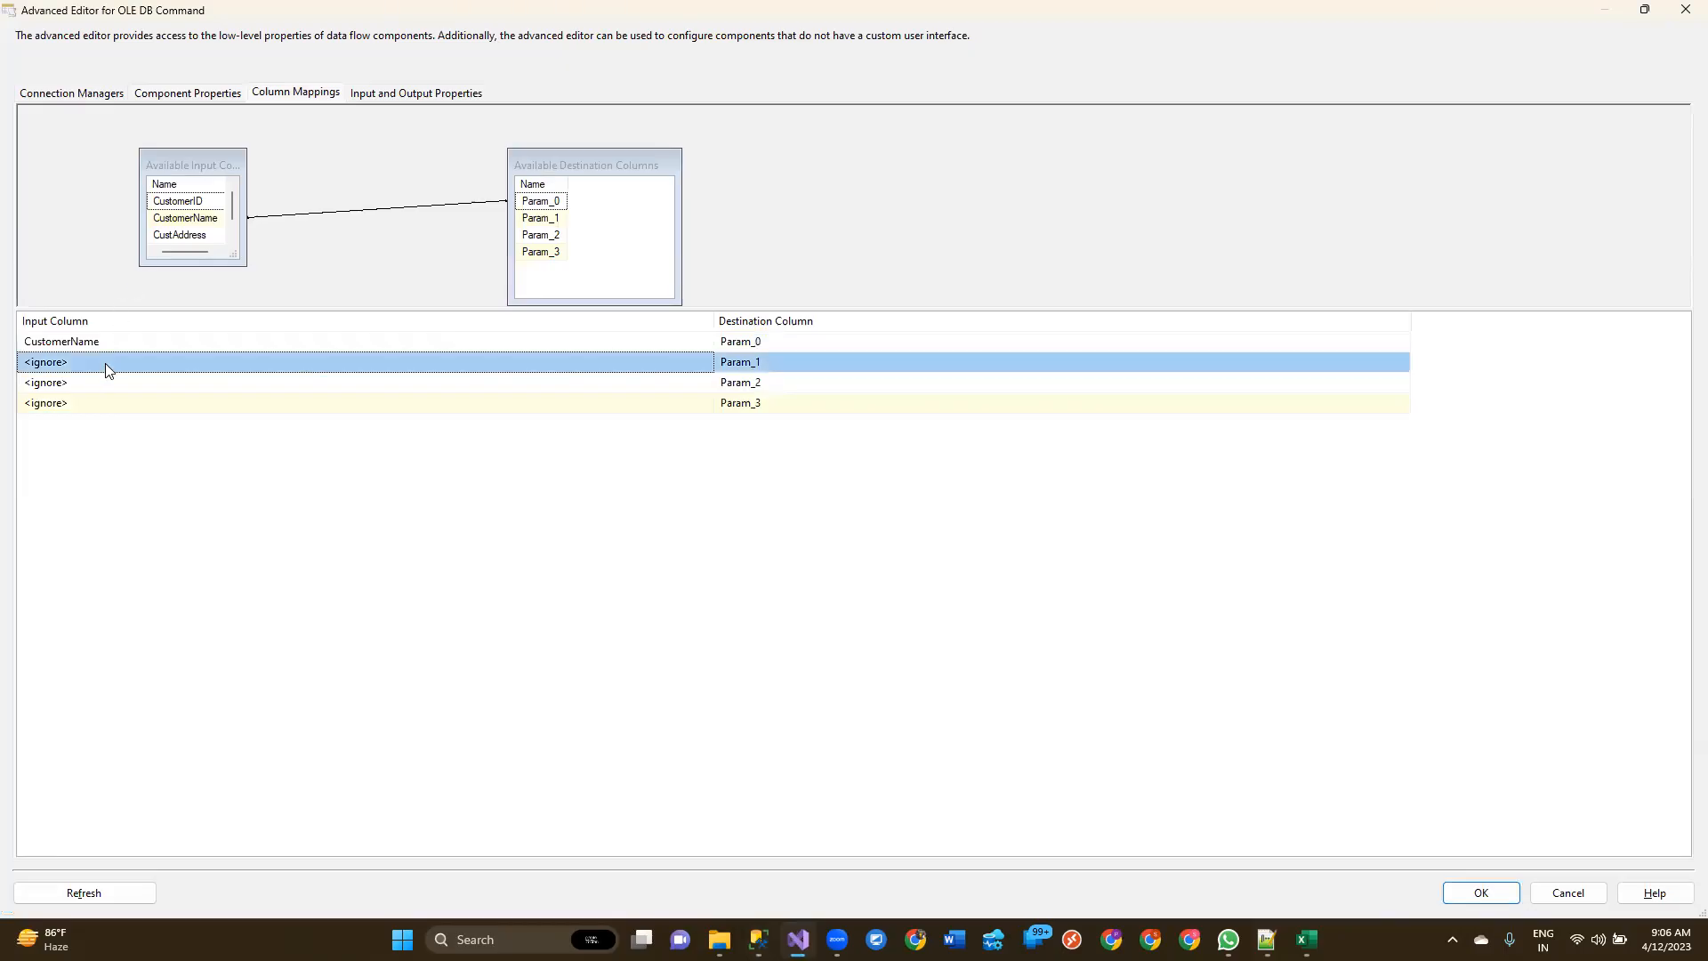
left_click(105, 363)
left_click(93, 413)
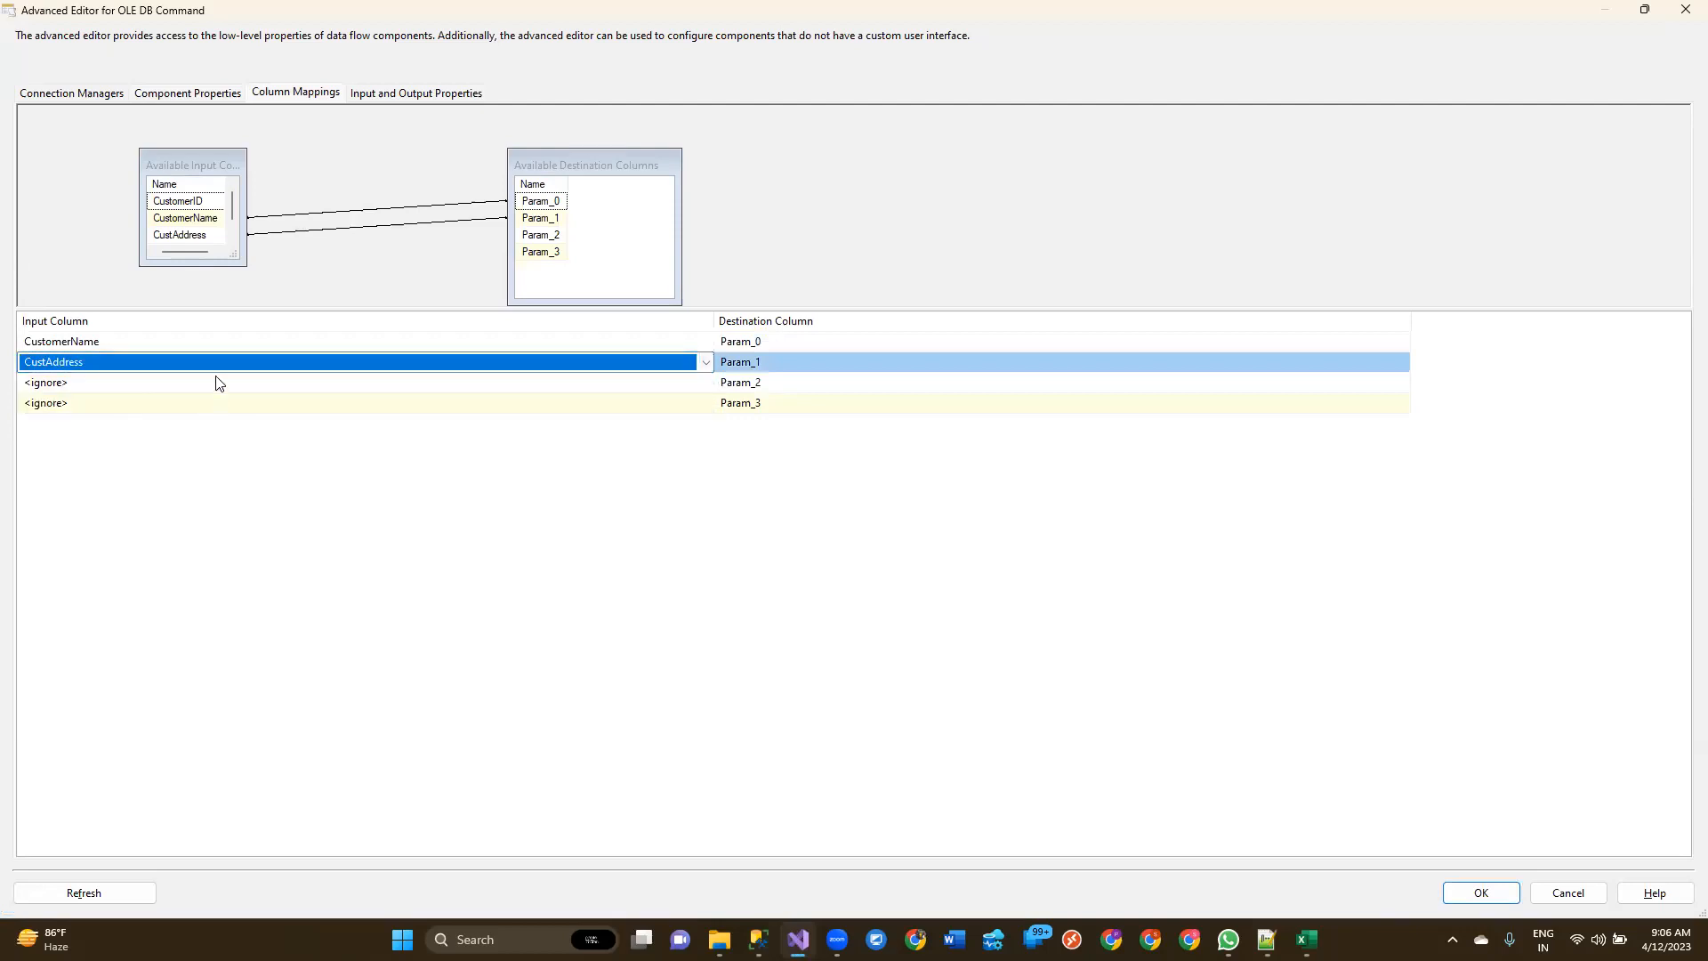
Step: Check the third parameter in the UPDATE script and map the CustPhone input column to Param_2
left_click(217, 381)
key("alt+Tab")
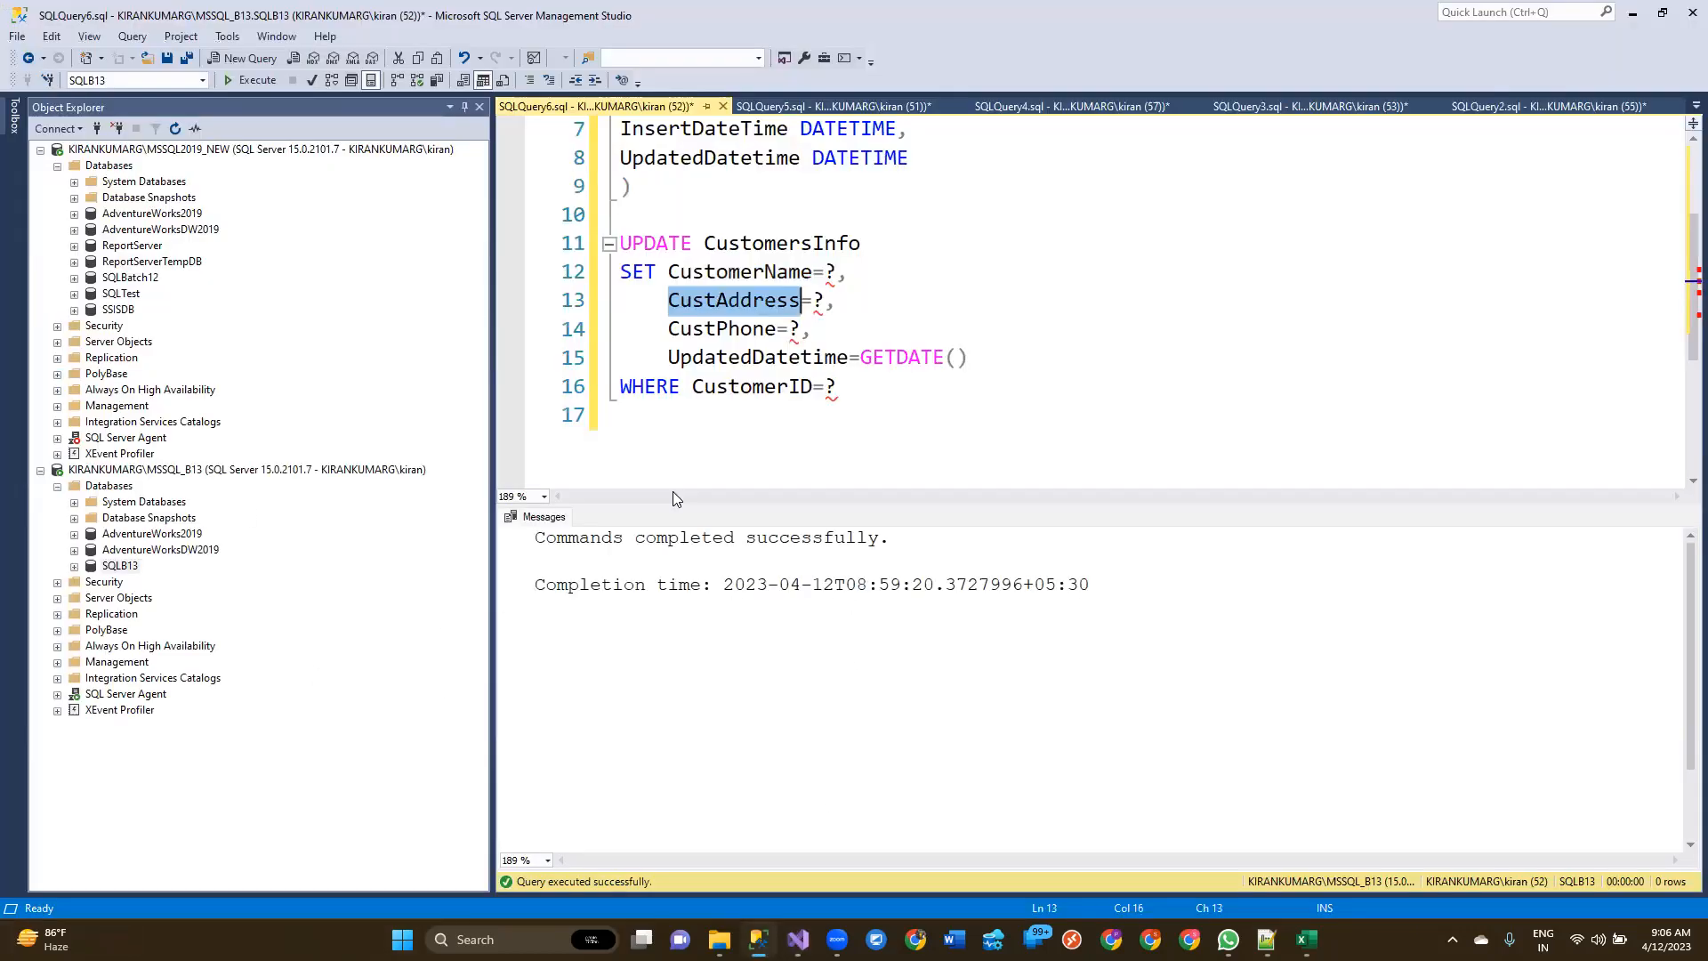
double_click(749, 328)
key("alt+Tab")
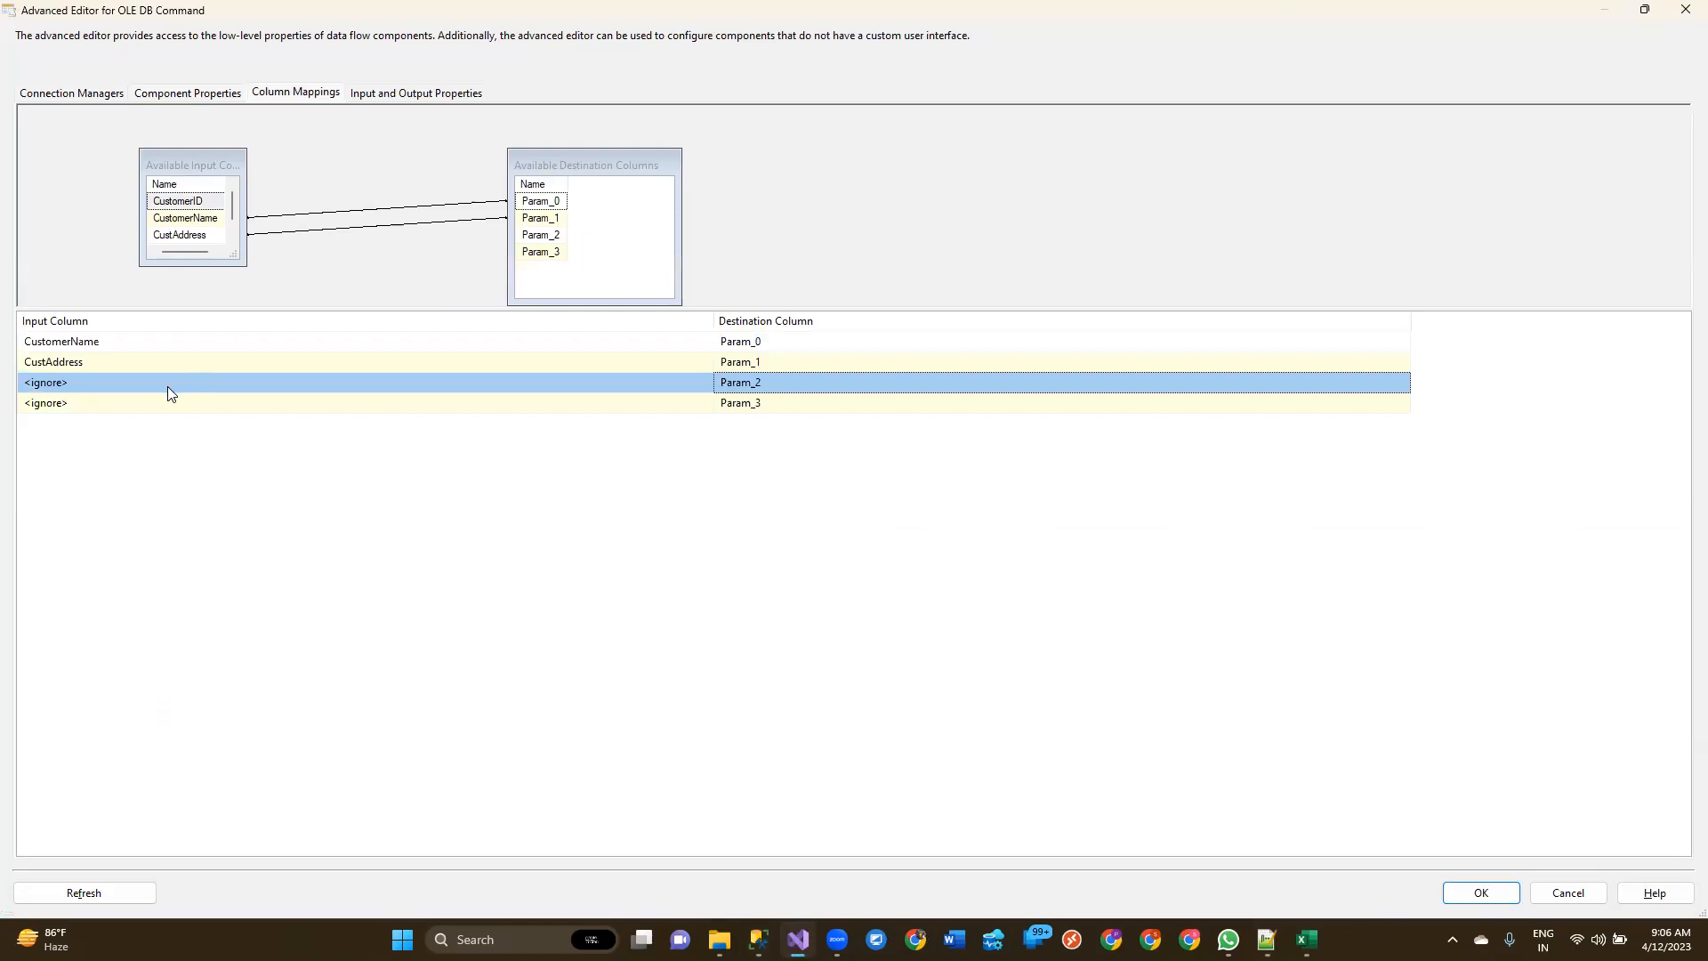
left_click(169, 382)
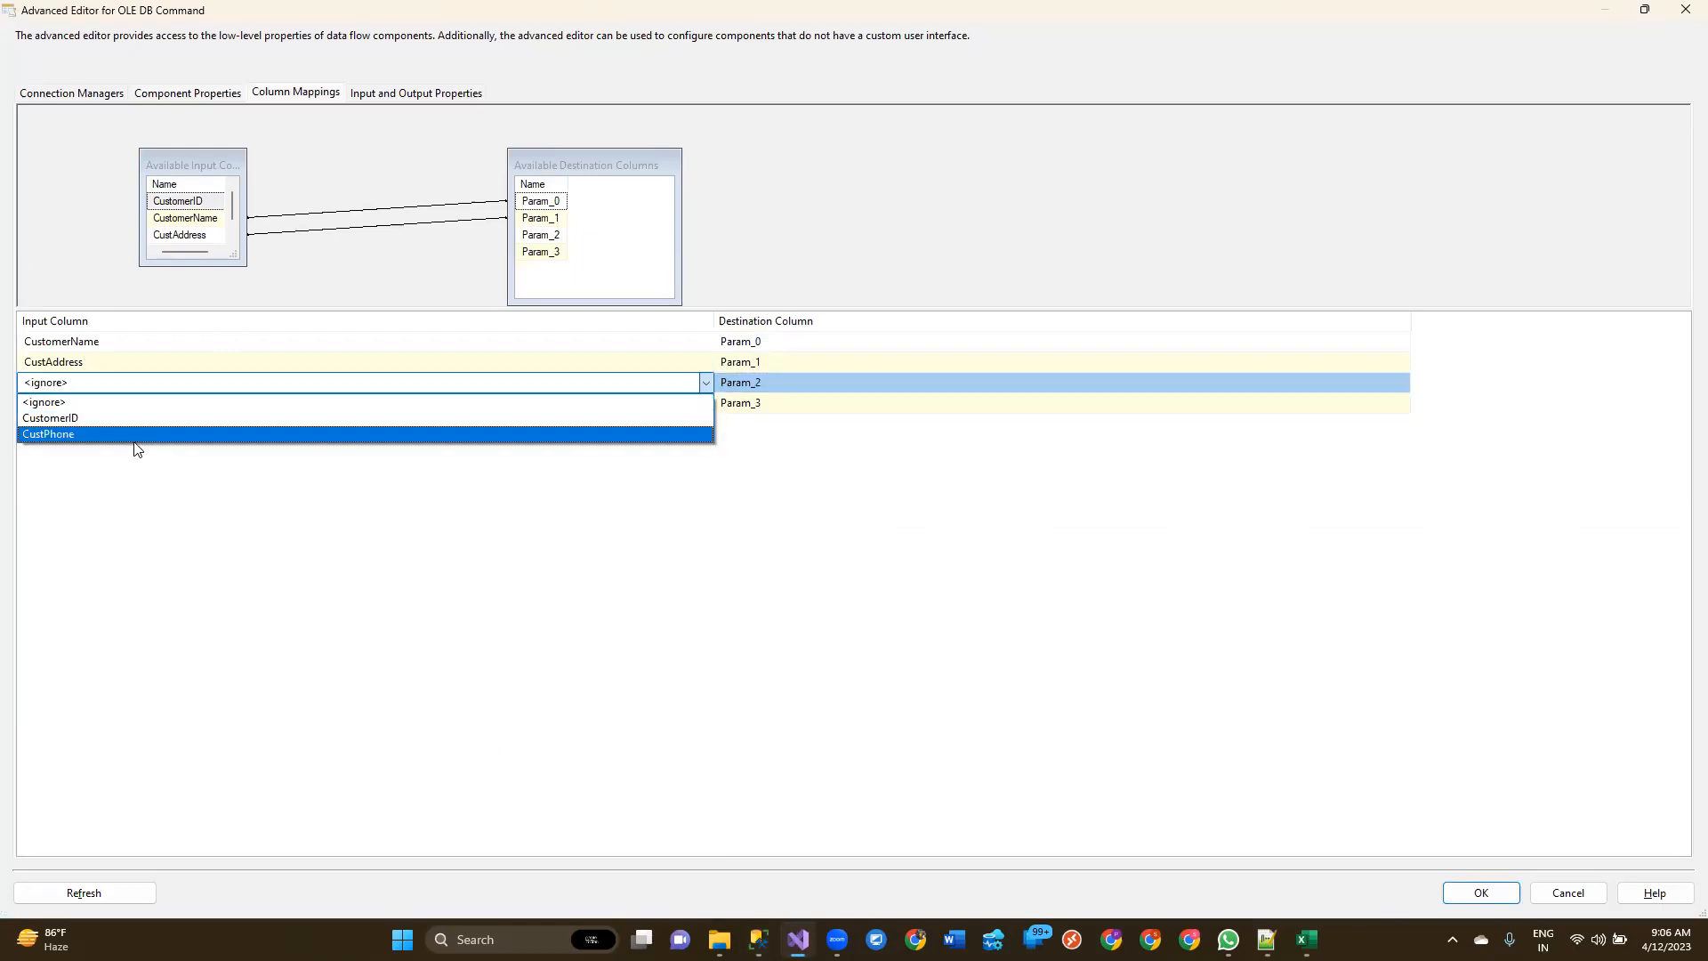
left_click(135, 436)
Step: Check the WHERE parameter in the UPDATE script, map CustomerID to Param_3 and save the OLE DB Command settings
key("alt+Tab")
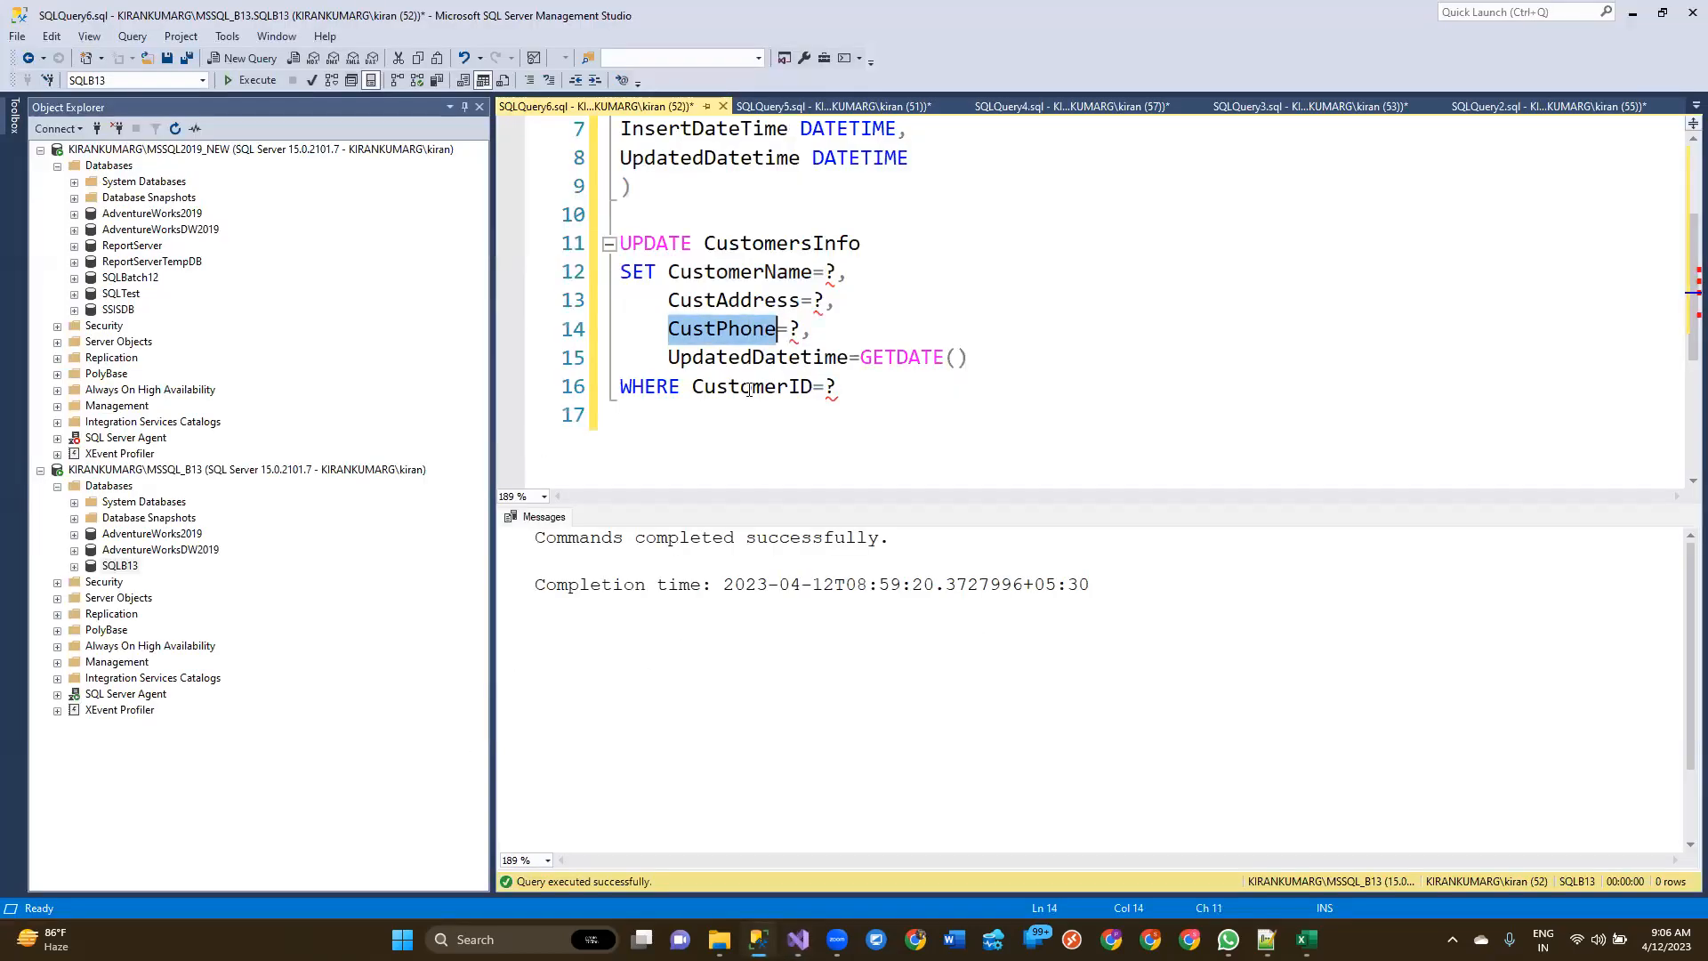
key("alt+Tab")
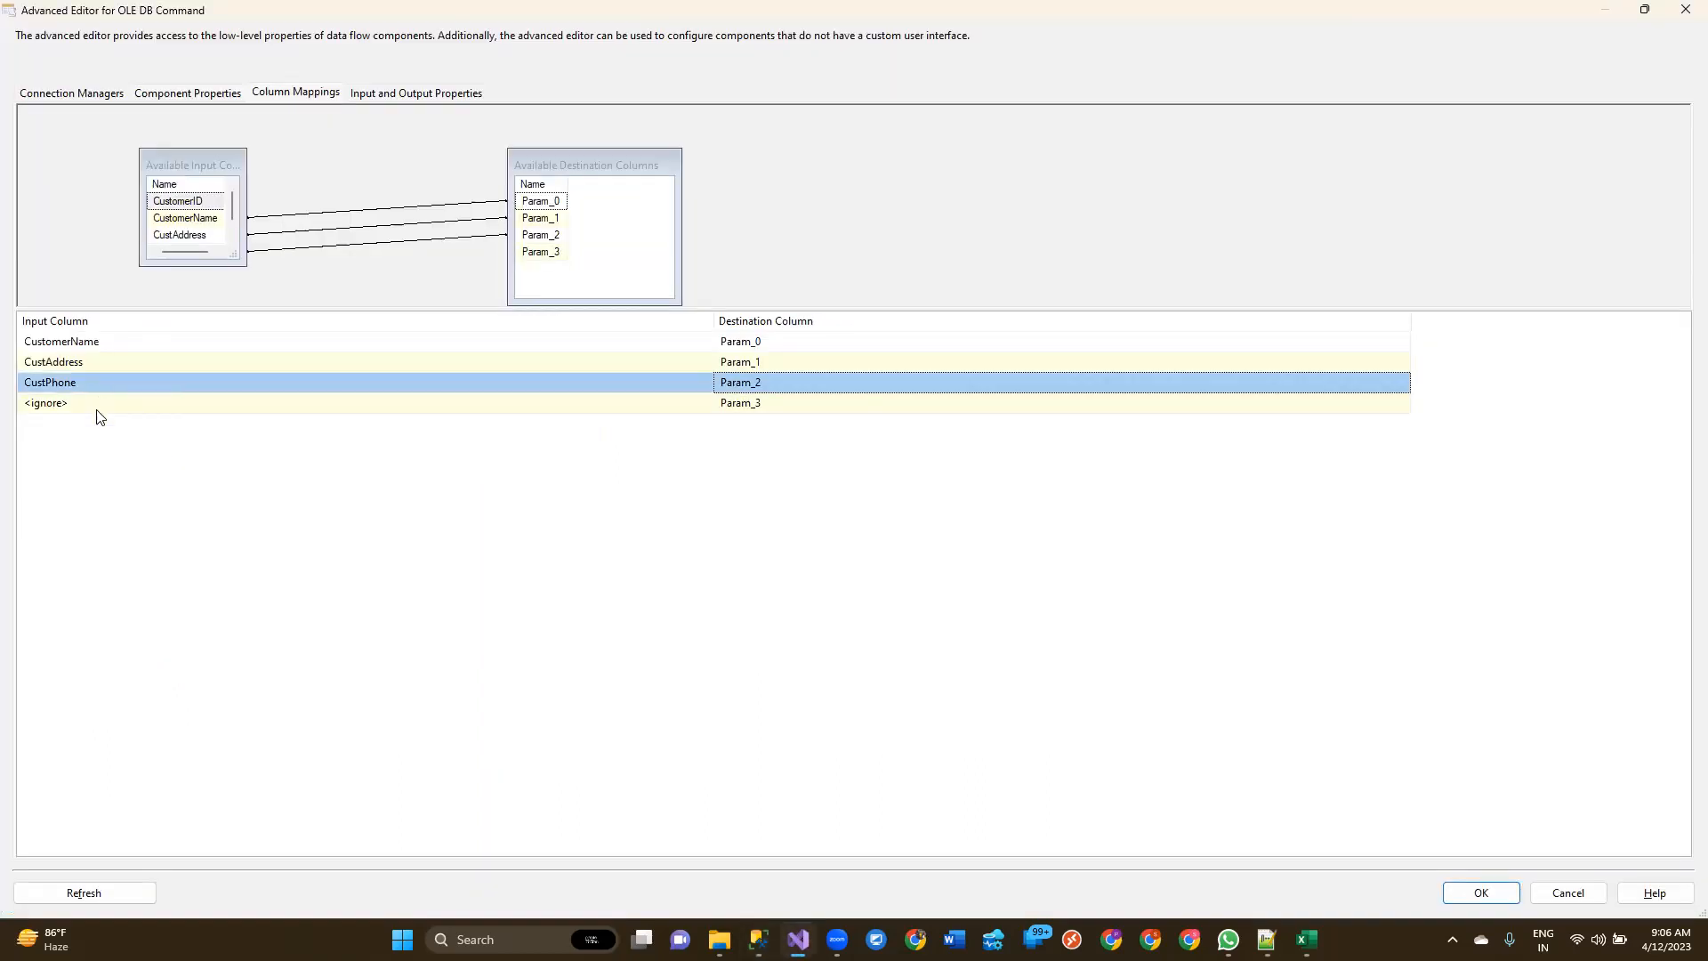
left_click(98, 405)
left_click(89, 450)
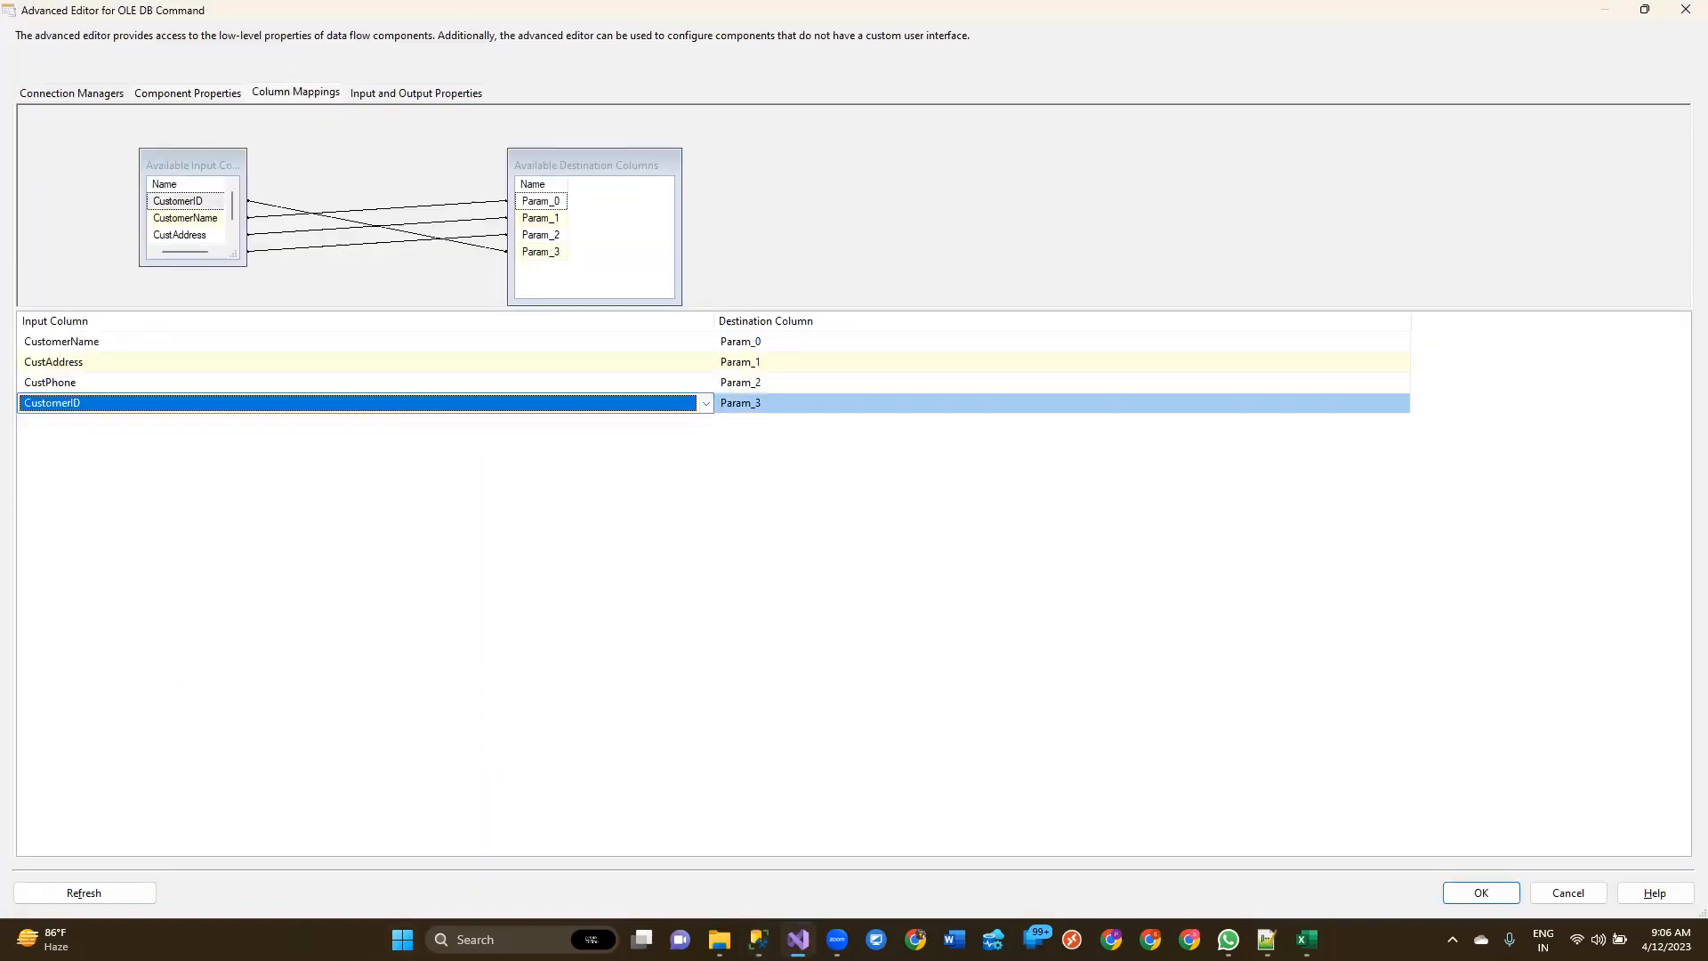
left_click(1028, 638)
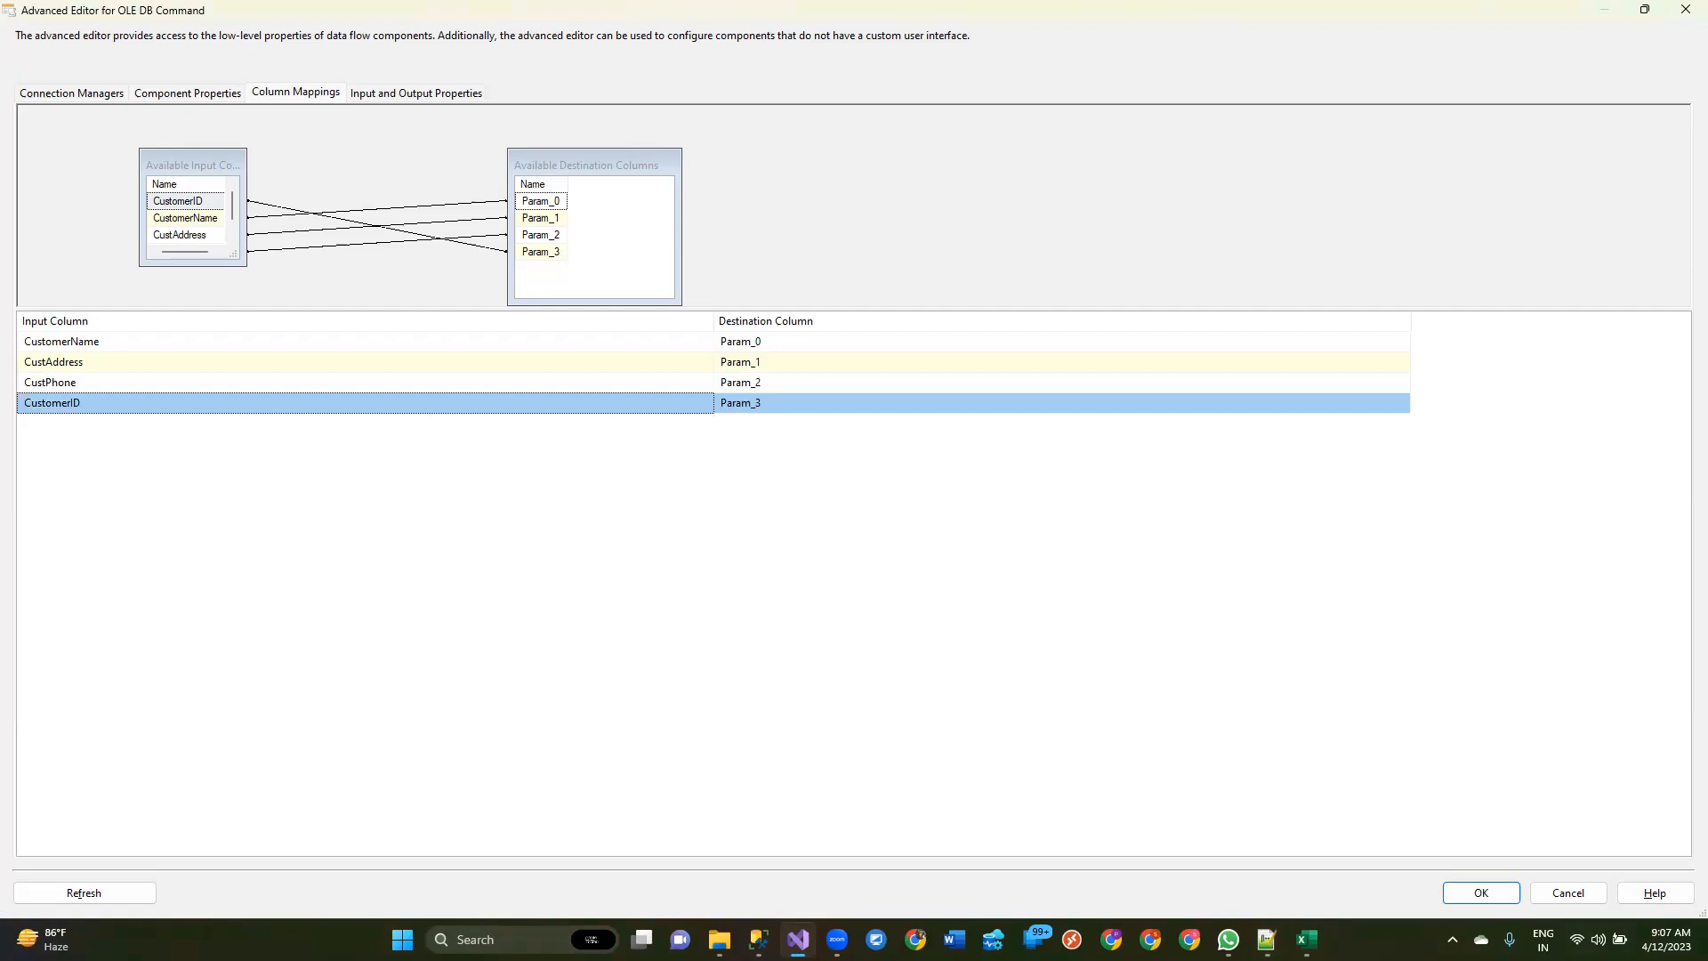
left_click(1493, 892)
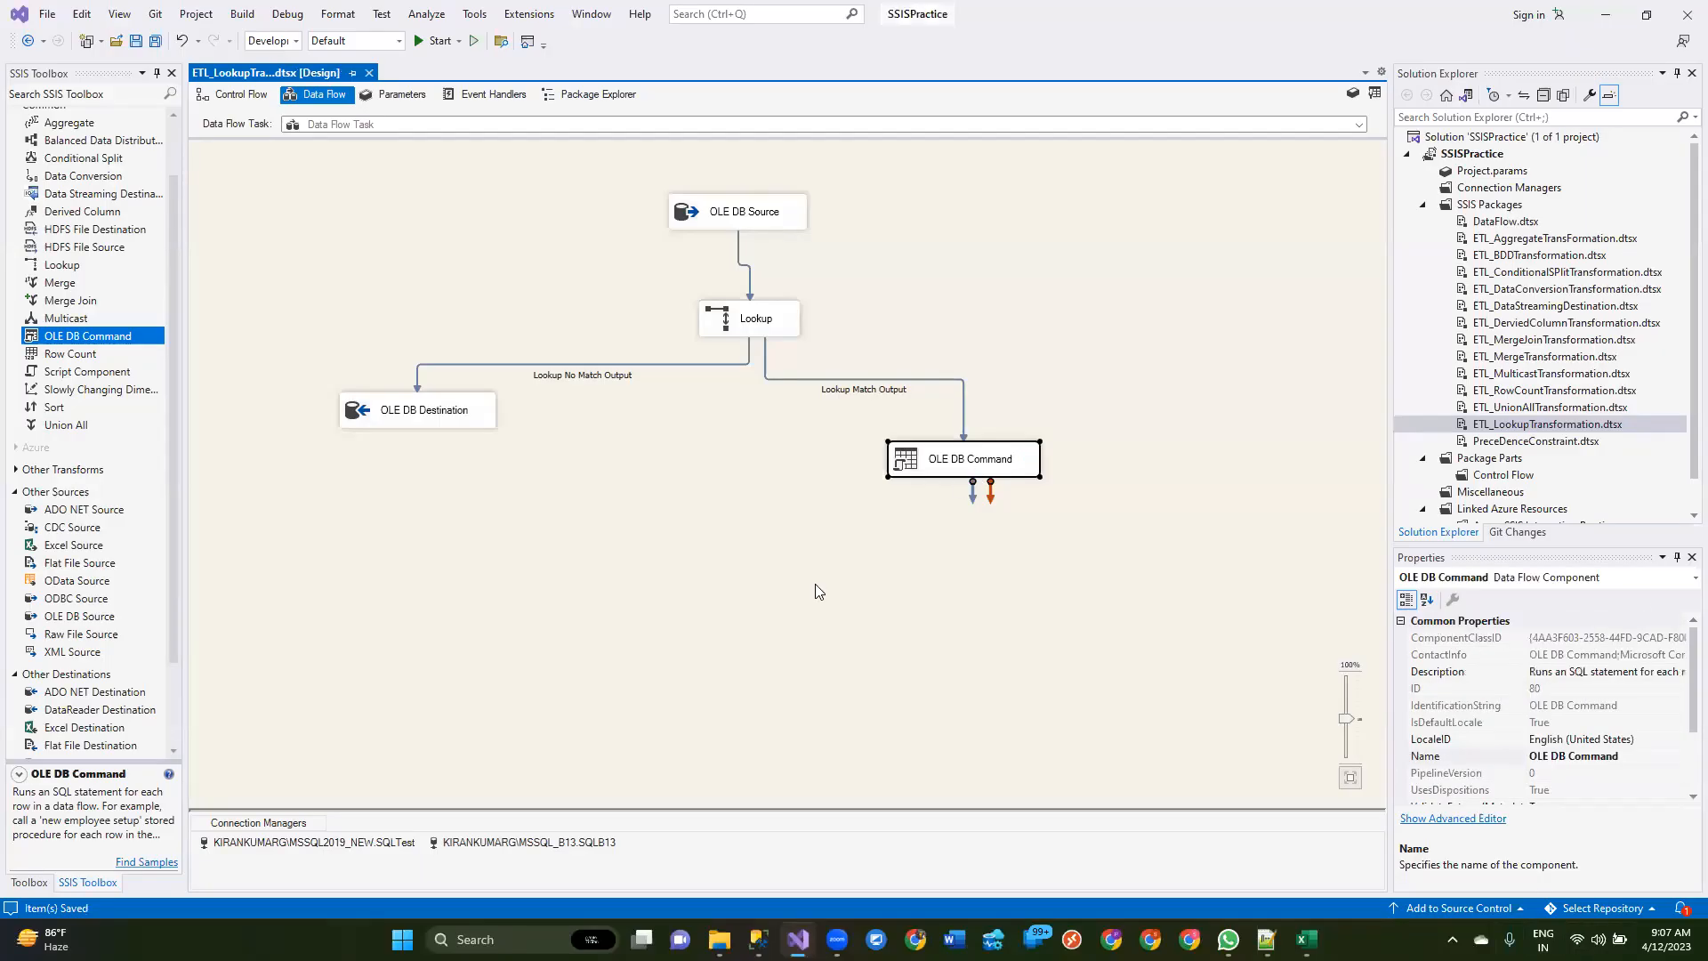
left_click(1561, 427)
right_click(1562, 430)
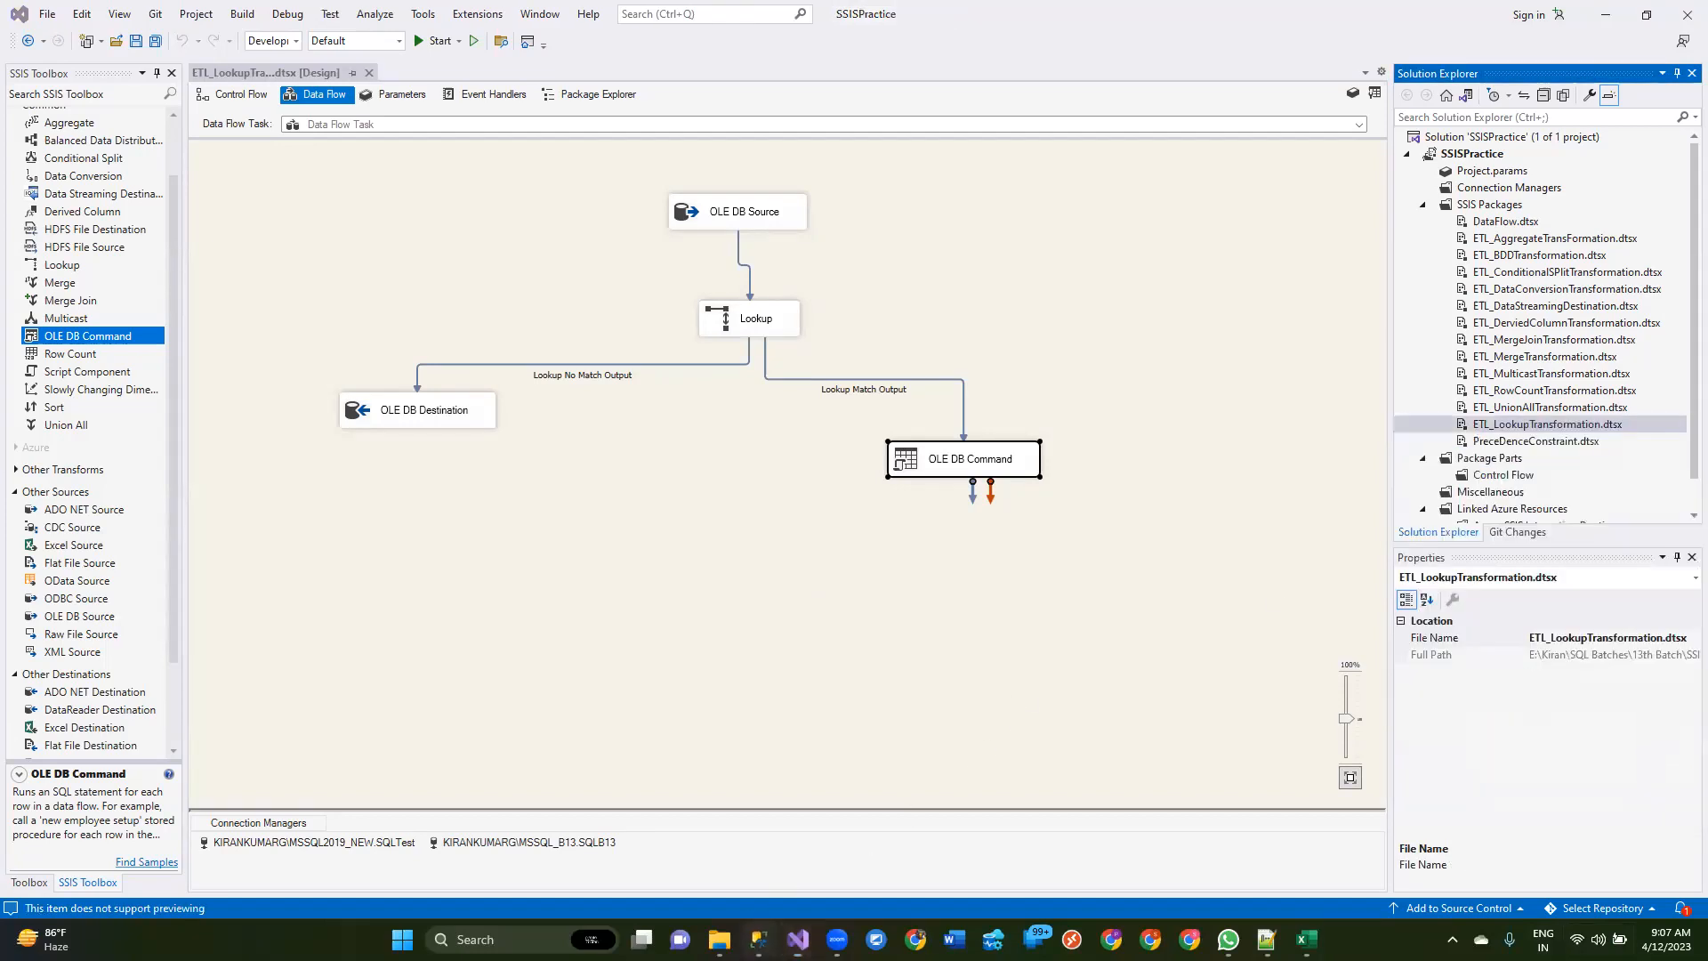
Step: Switch to SQL Server Management Studio and start an INSERT INTO CustomersInfo statement below the CREATE TABLE script for SQLTest
key("alt+Tab")
left_click(816, 107)
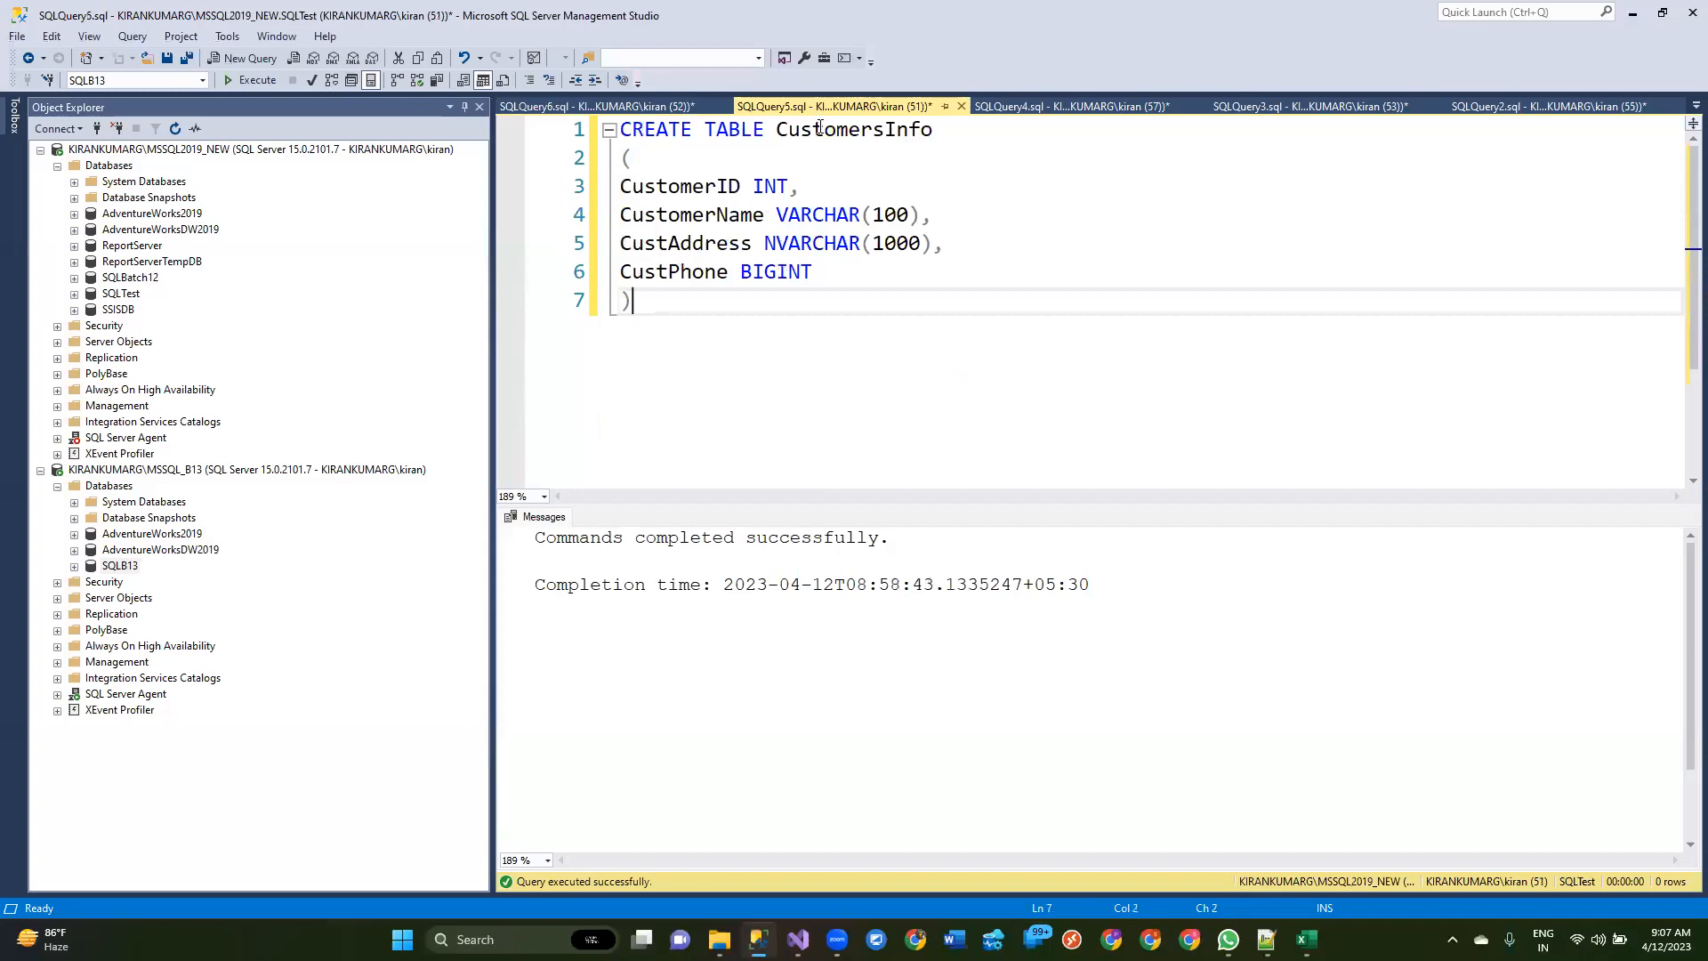
key("Return")
key("Return")
type("INSERT INTO")
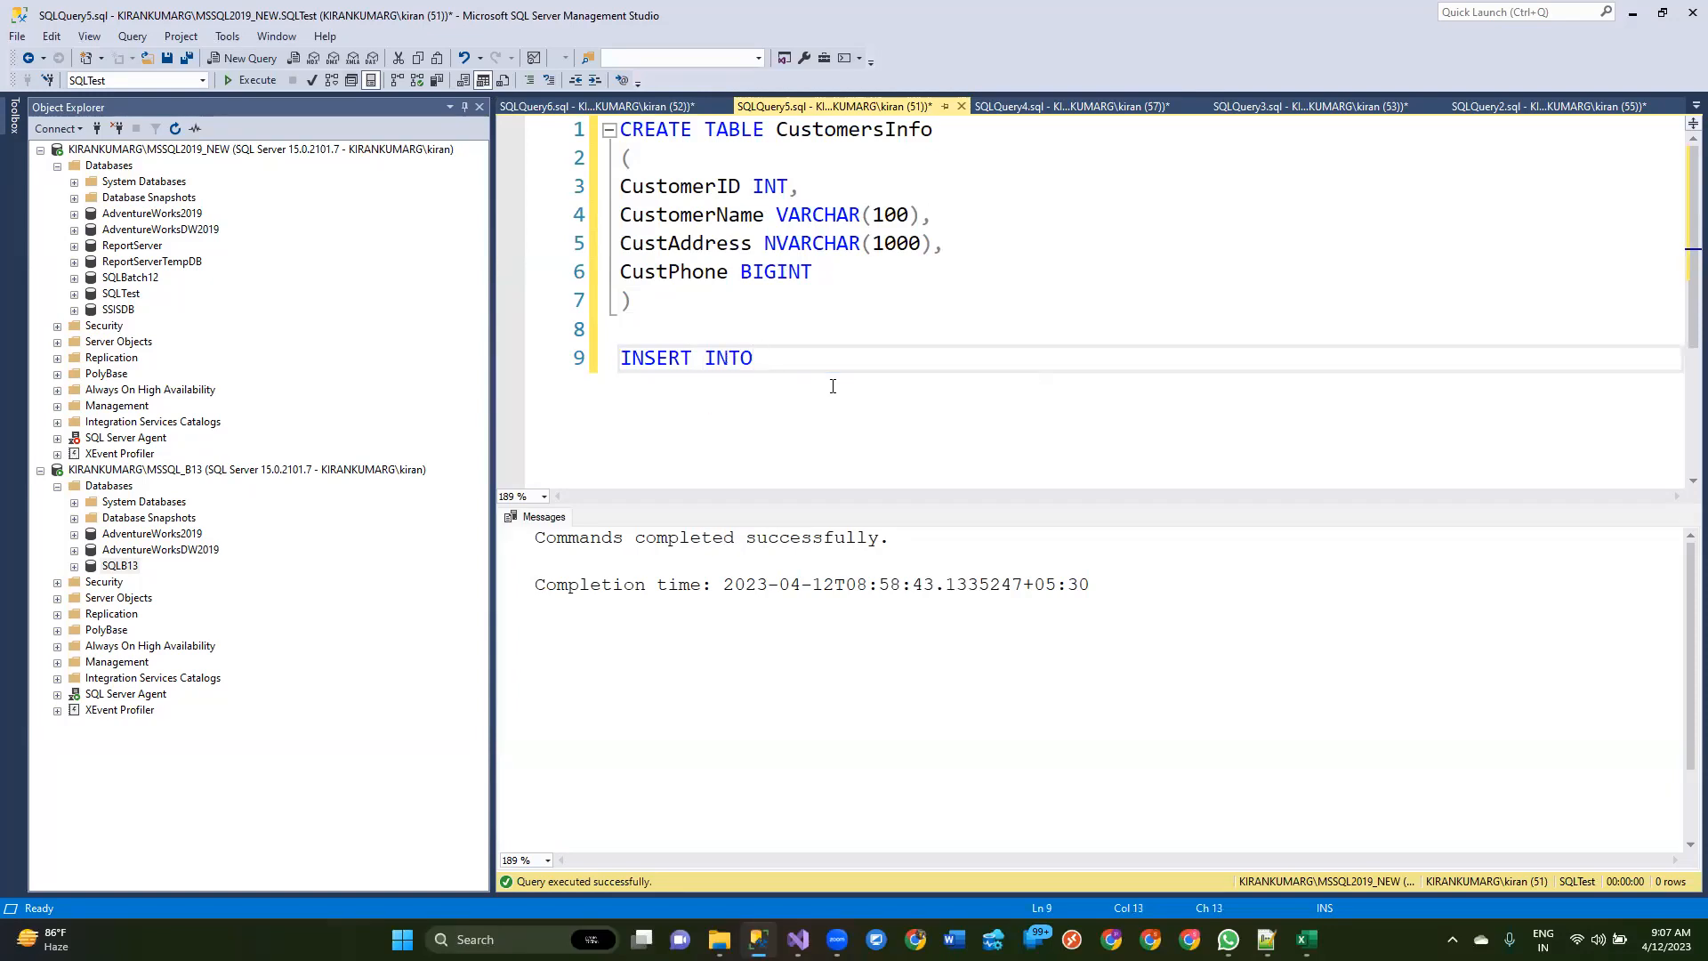
double_click(814, 130)
key("ctrl+c")
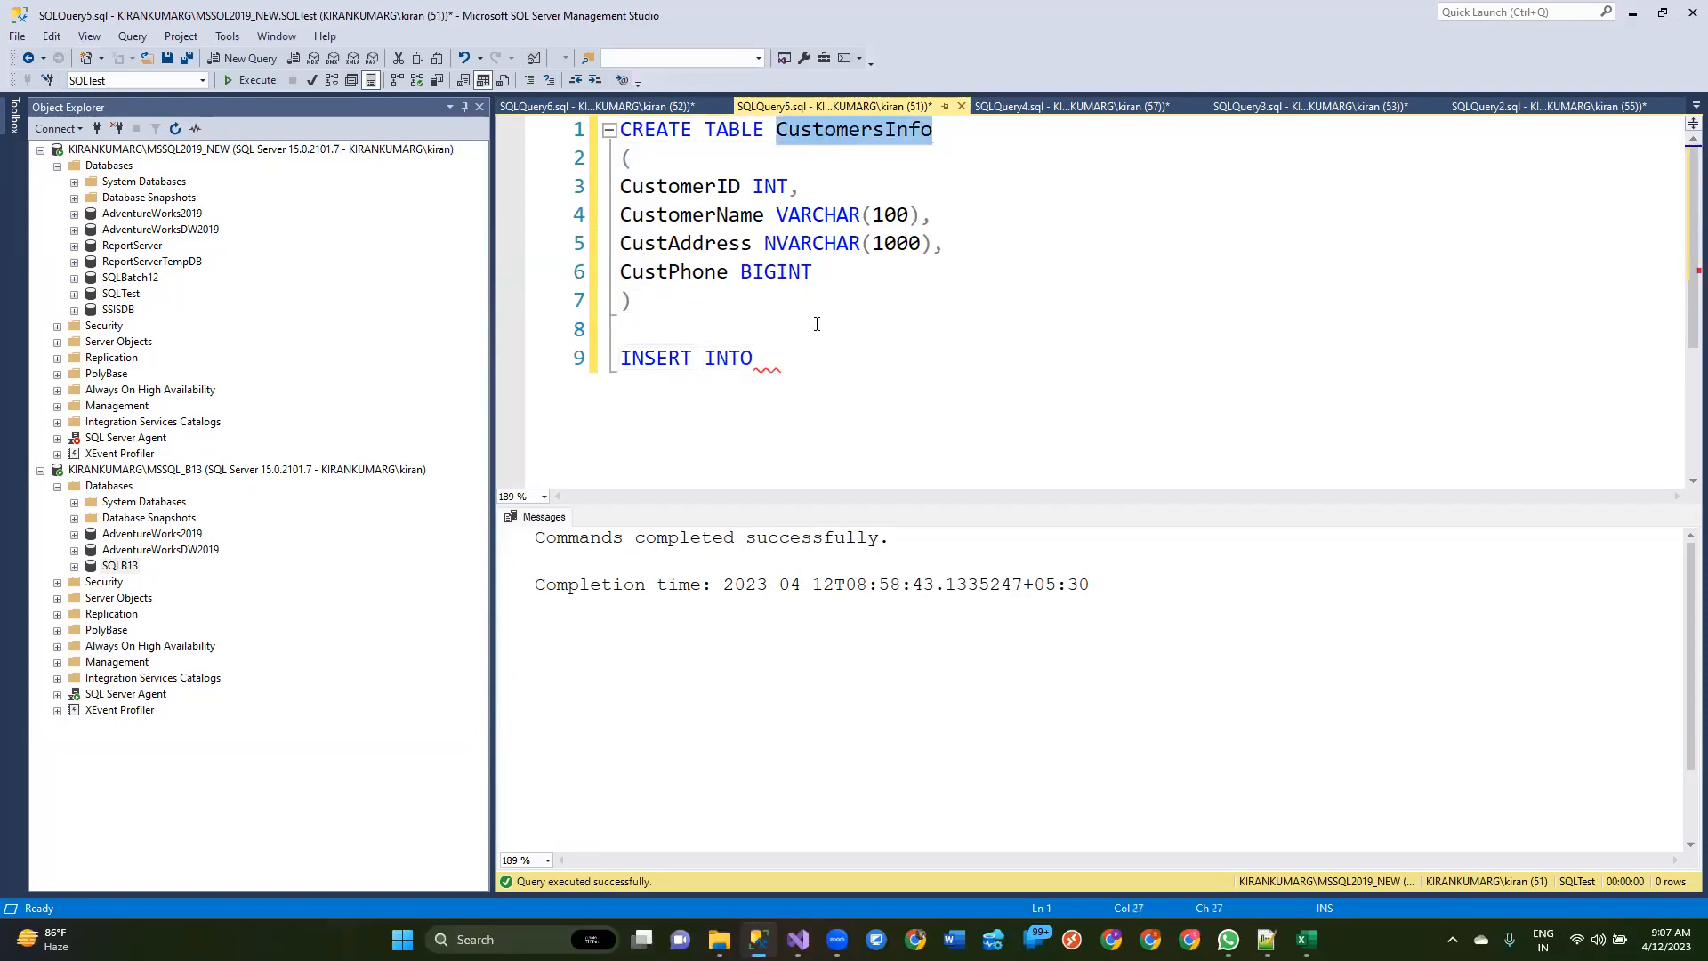
left_click(828, 356)
key("ctrl+v")
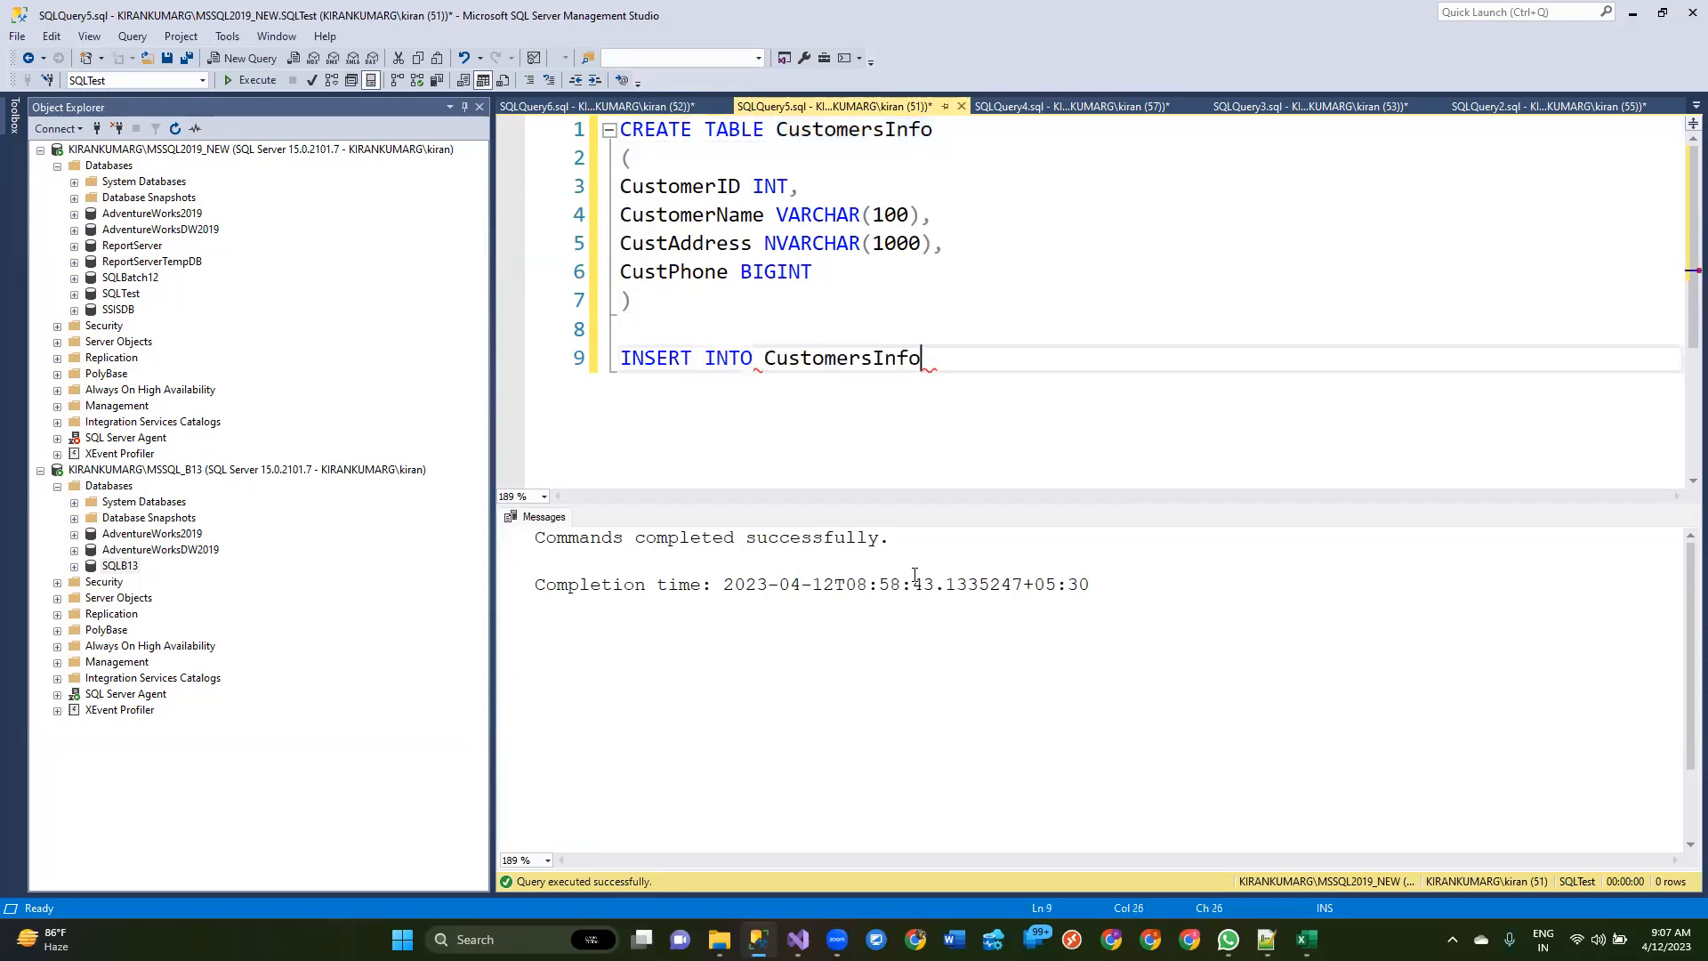
Step: Add a VALUES list to the INSERT statement with customer ID 1, name 'AAAA' and address 'SAP'
type("()")
key("BackSpace")
key("BackSpace")
key("Return")
type("VALUE")
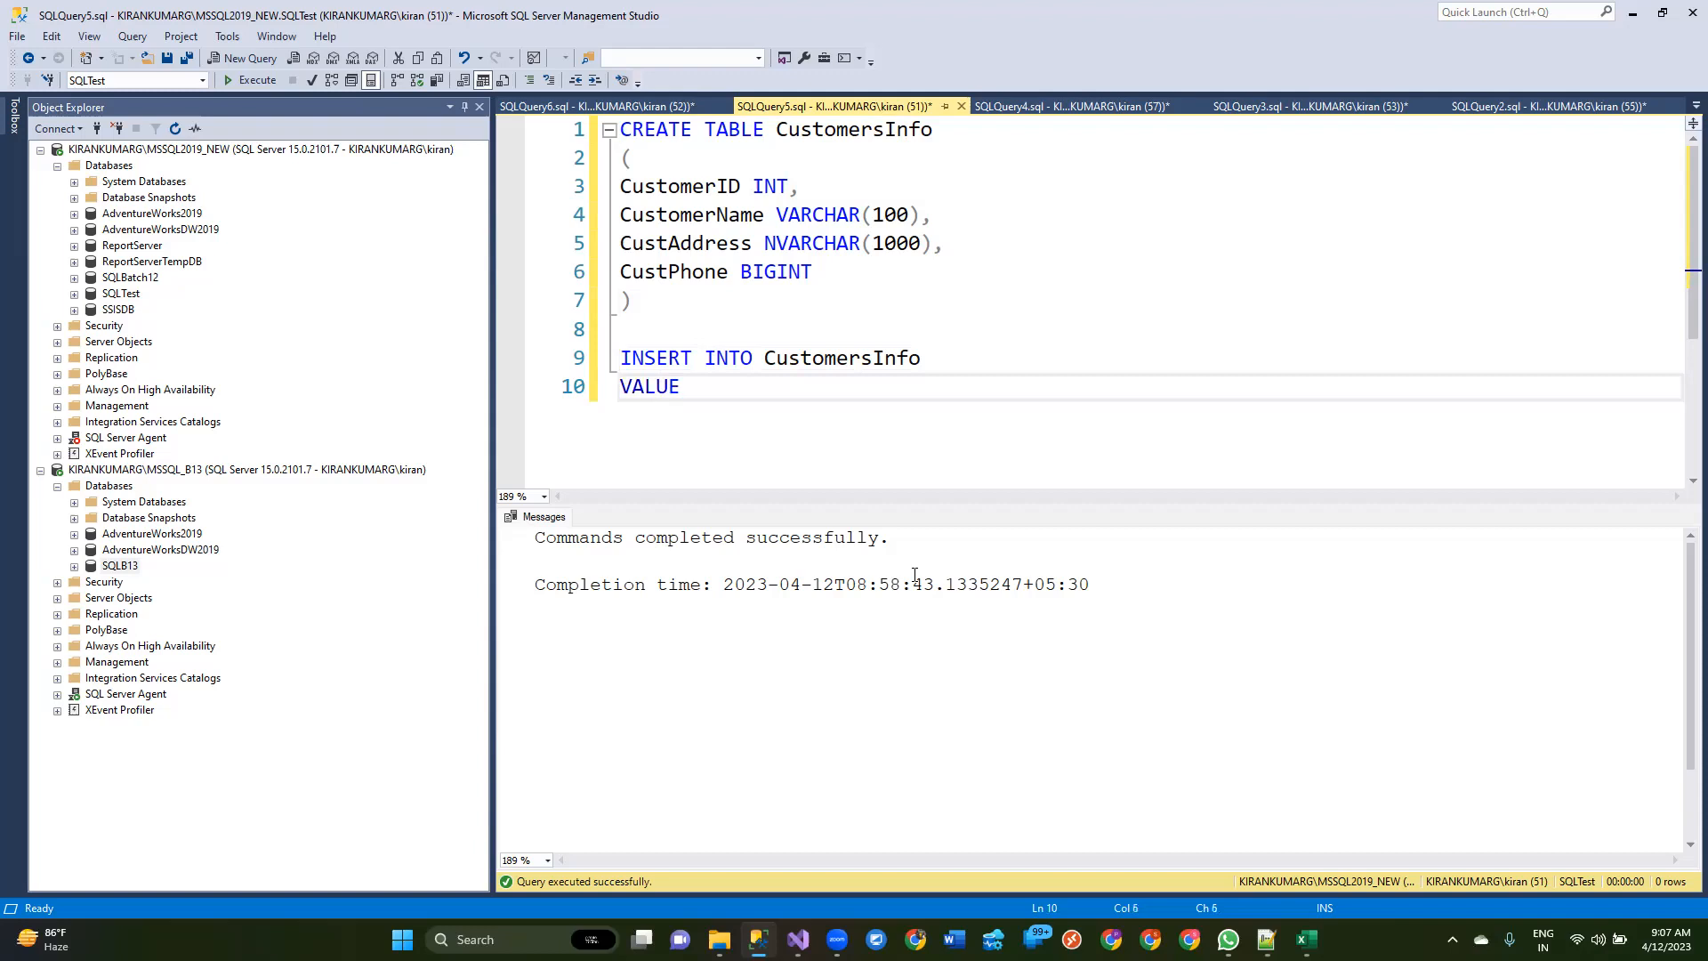
type("S(1)")
key("Left")
type("1,''")
key("Left")
type("AAAA',''")
key("Left")
type("dsjkfkaew")
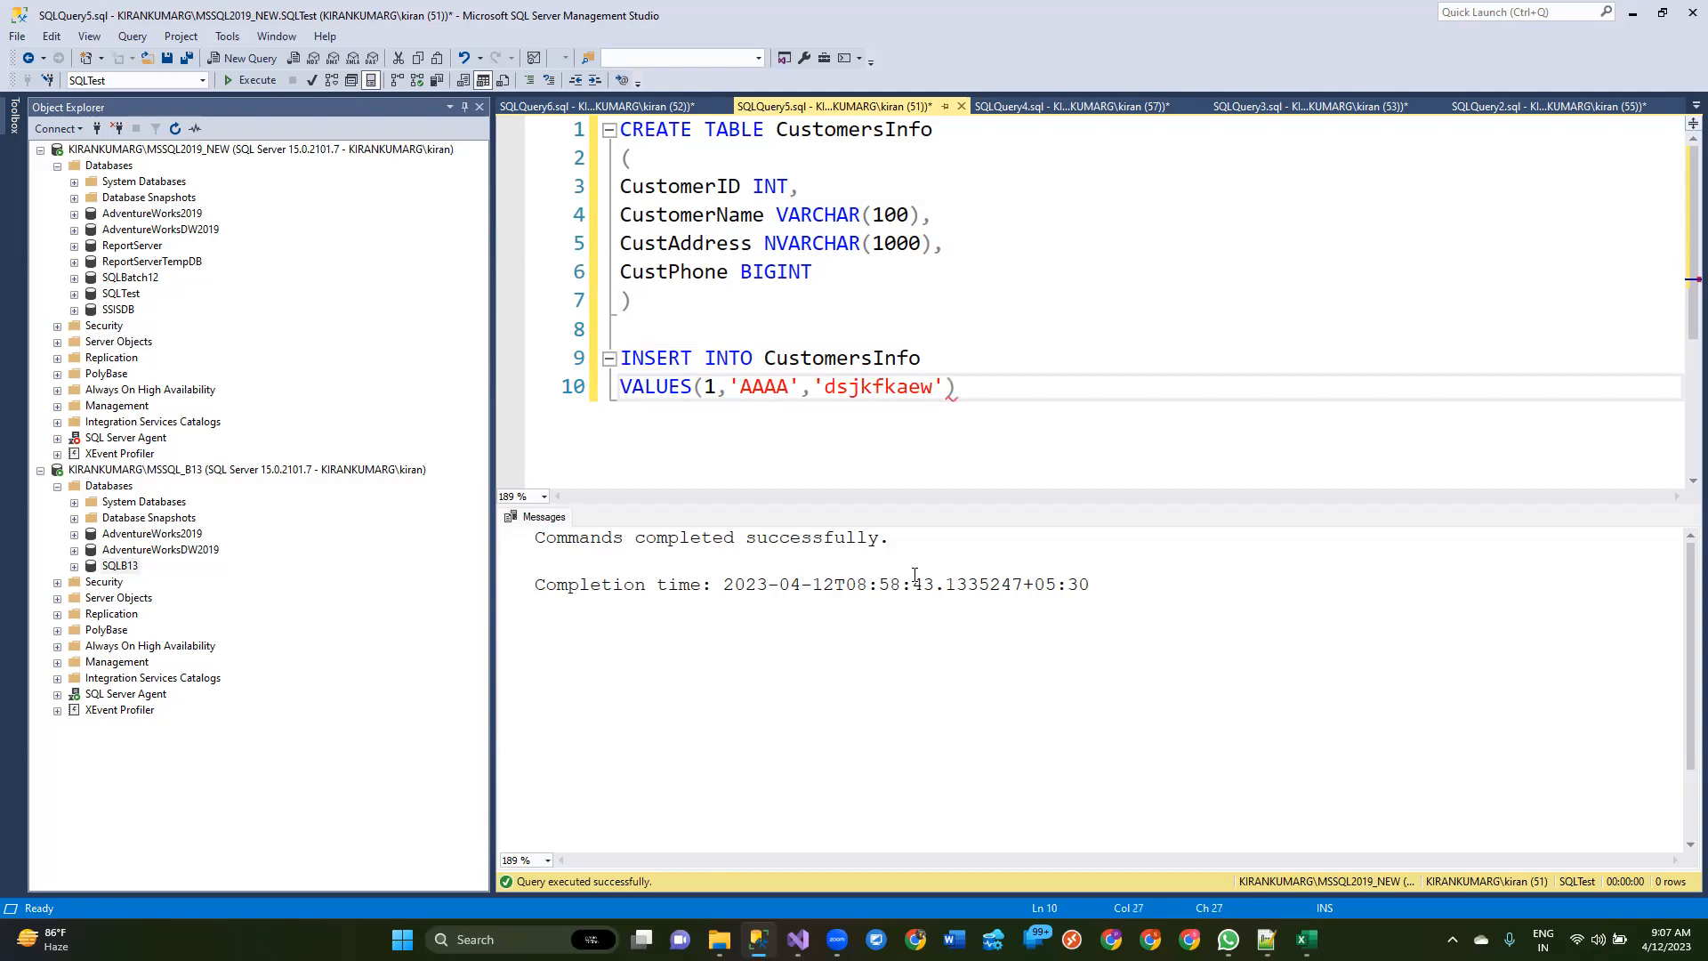
key("ctrl+shift+Left")
type("SAP")
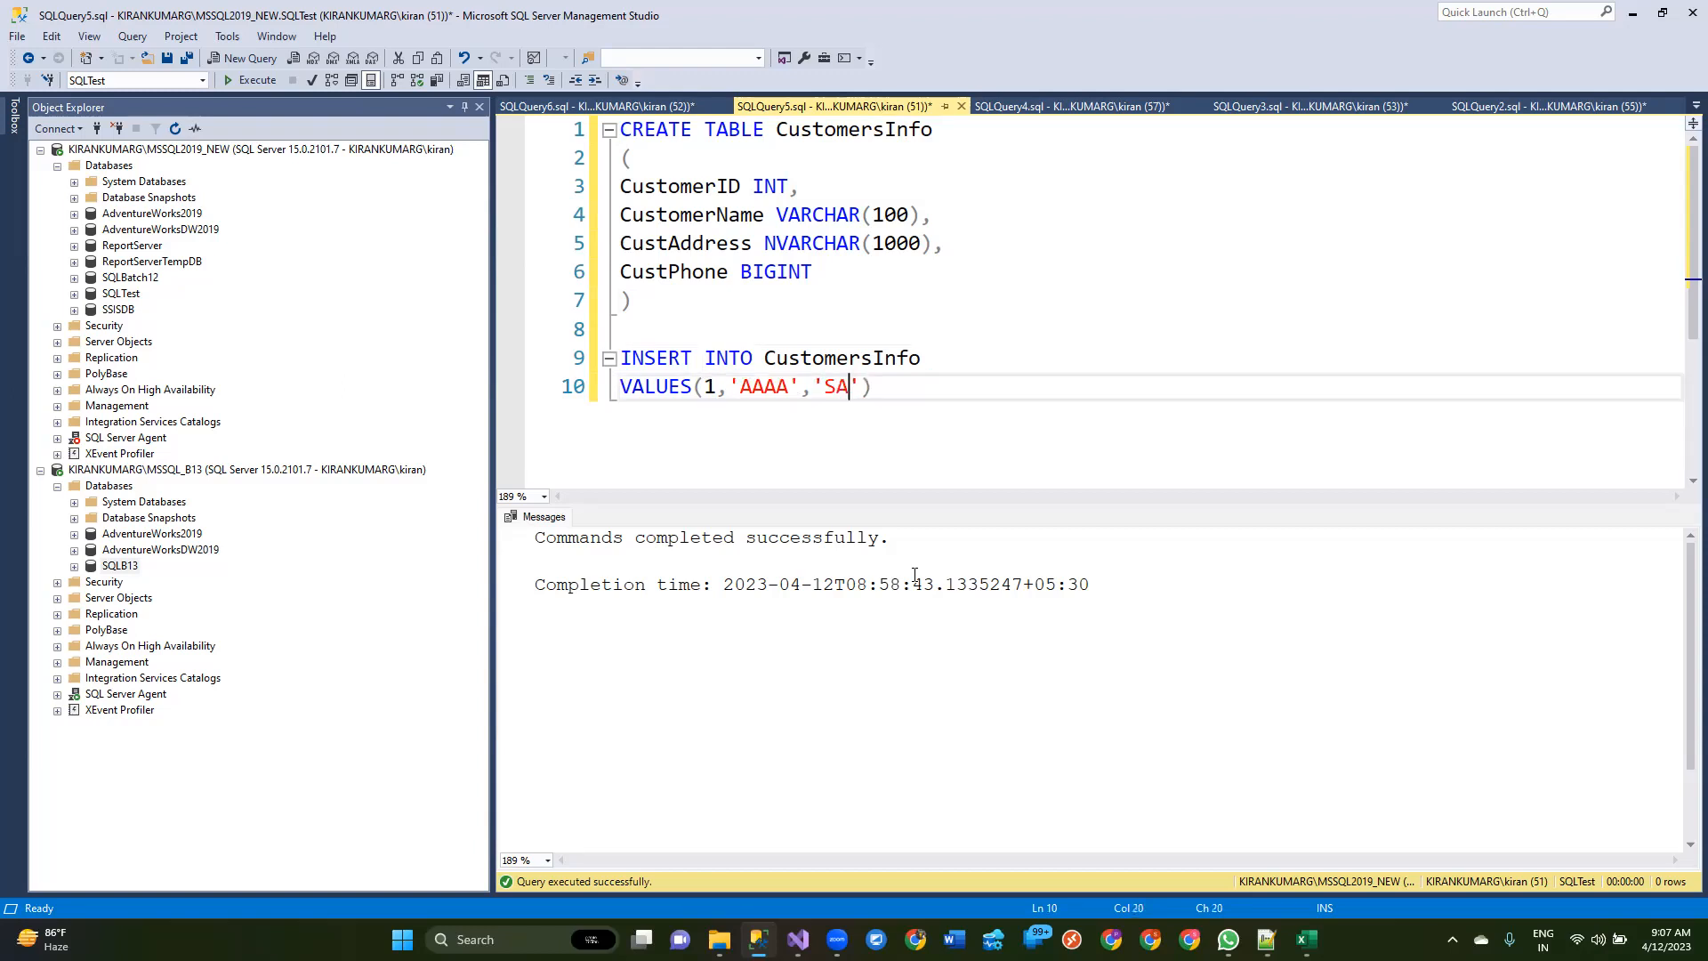
Step: Replace 'AAAA' with the customer's name and add the phone number as the fourth value of the row
key("Left")
key("Left")
key("Left")
key("Left")
key("Left")
key("Left")
key("shift+Right")
key("shift+Right")
key("shift+Right")
key("shift+Right")
type("Ayyappa")
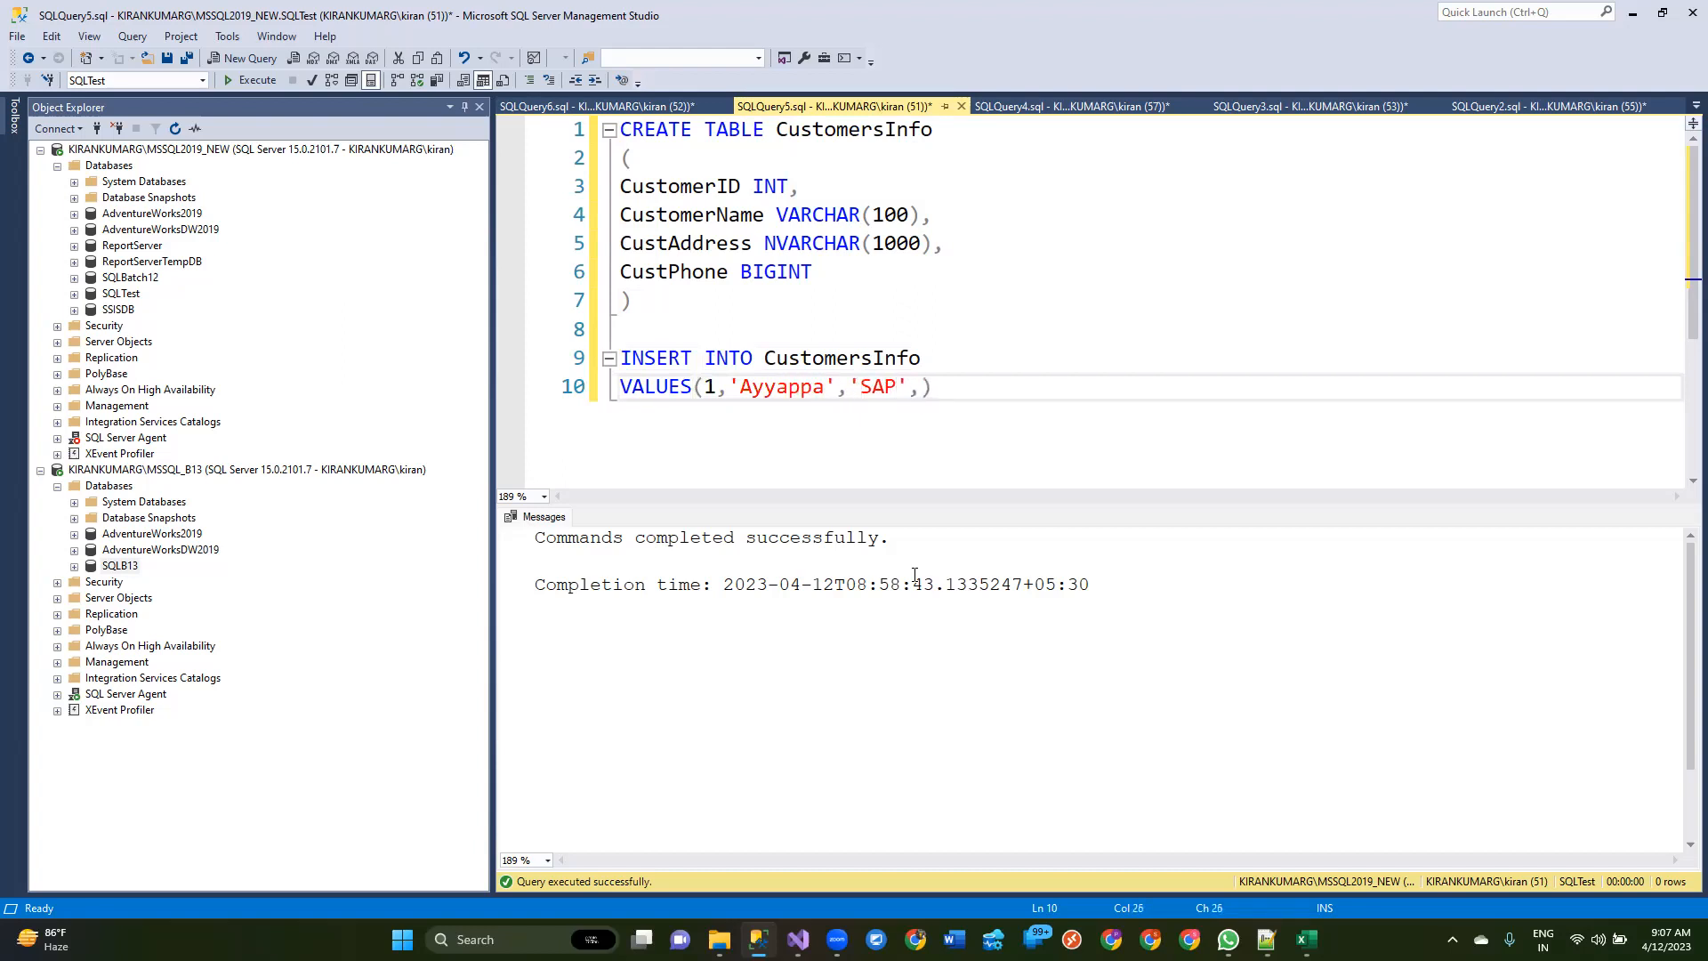
type("','SAP','111111111")
key("Return")
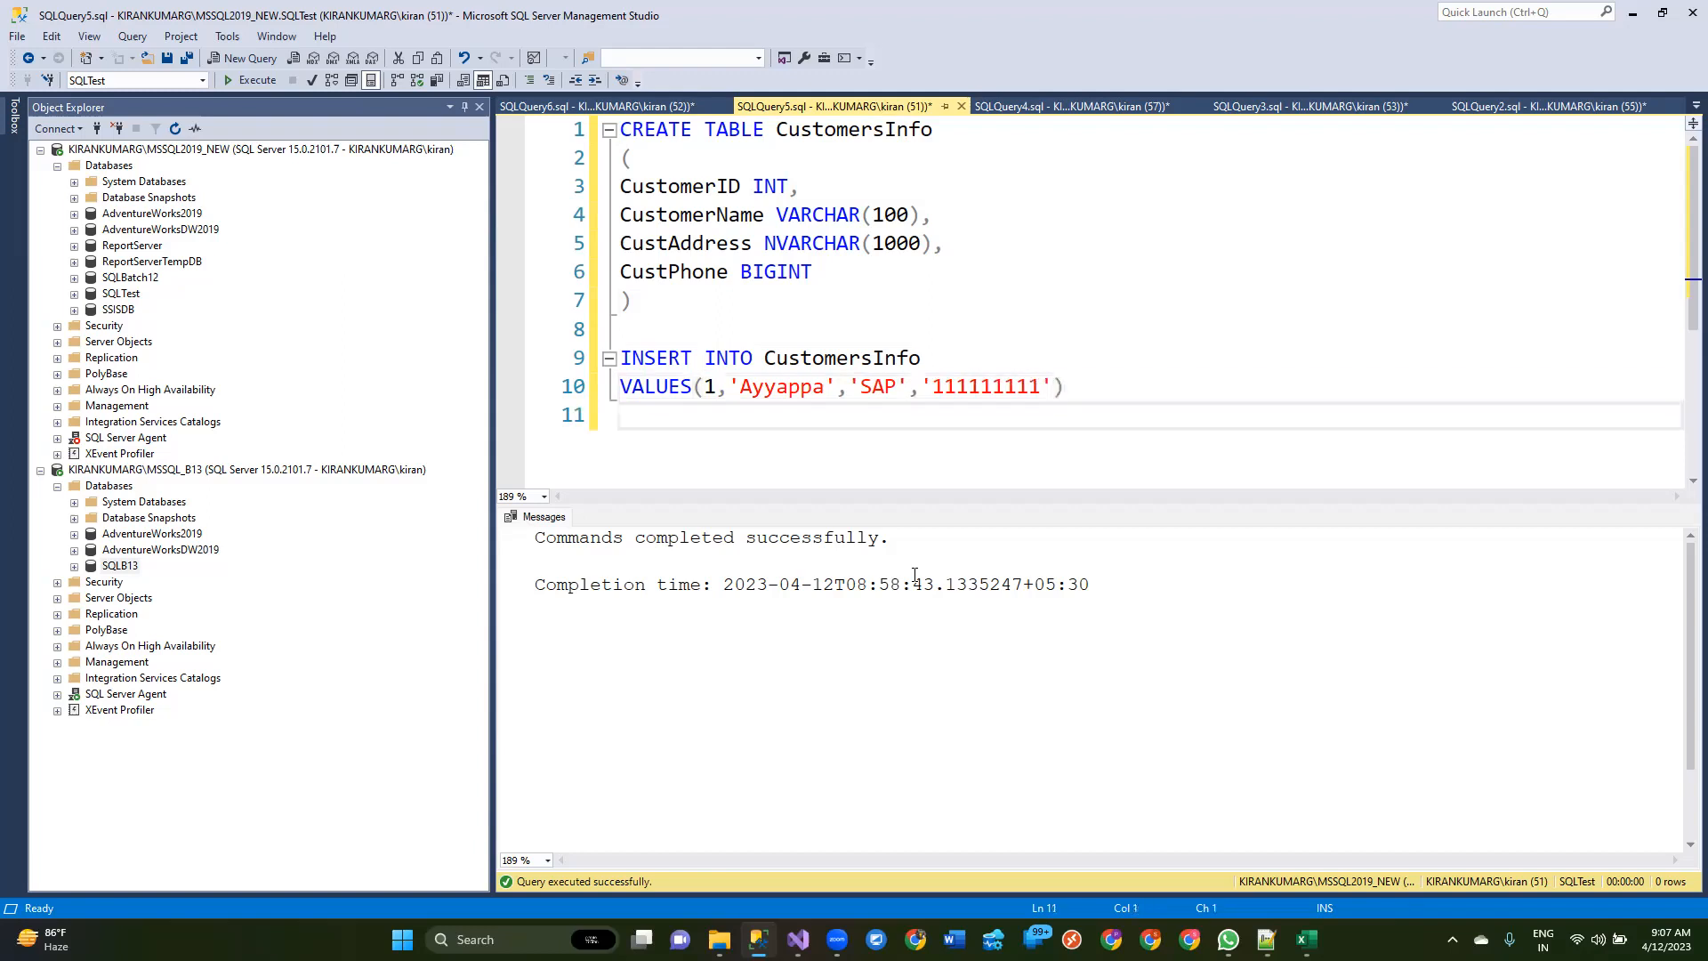
Step: Duplicate the INSERT statement directly below the first one and set the copy's customer ID to 2
key("shift+Up")
key("shift+Up")
key("ctrl+c")
key("Down")
key("Down")
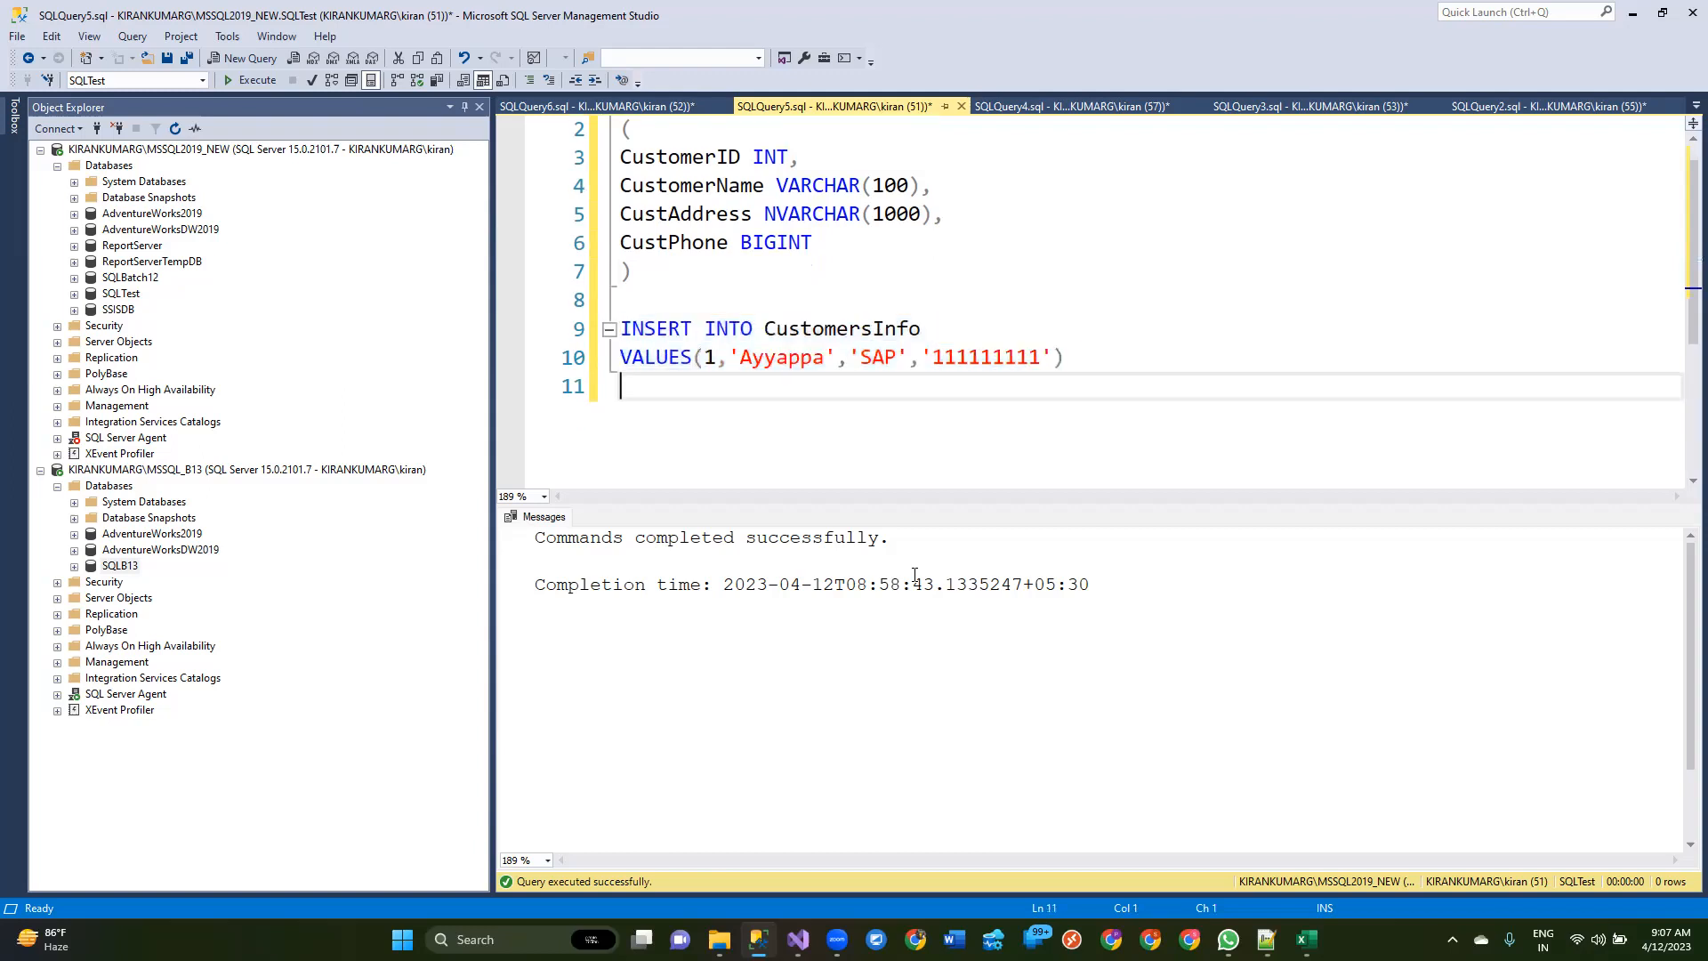
key("ctrl+v")
key("Up")
key("End")
key("Left")
key("Left")
key("Left")
key("Left")
key("Left")
key("Left")
key("Left")
key("Left")
key("Left")
key("Left")
key("Left")
key("Left")
key("Left")
key("Left")
key("Left")
key("Left")
key("Left")
key("shift+Right")
type("2")
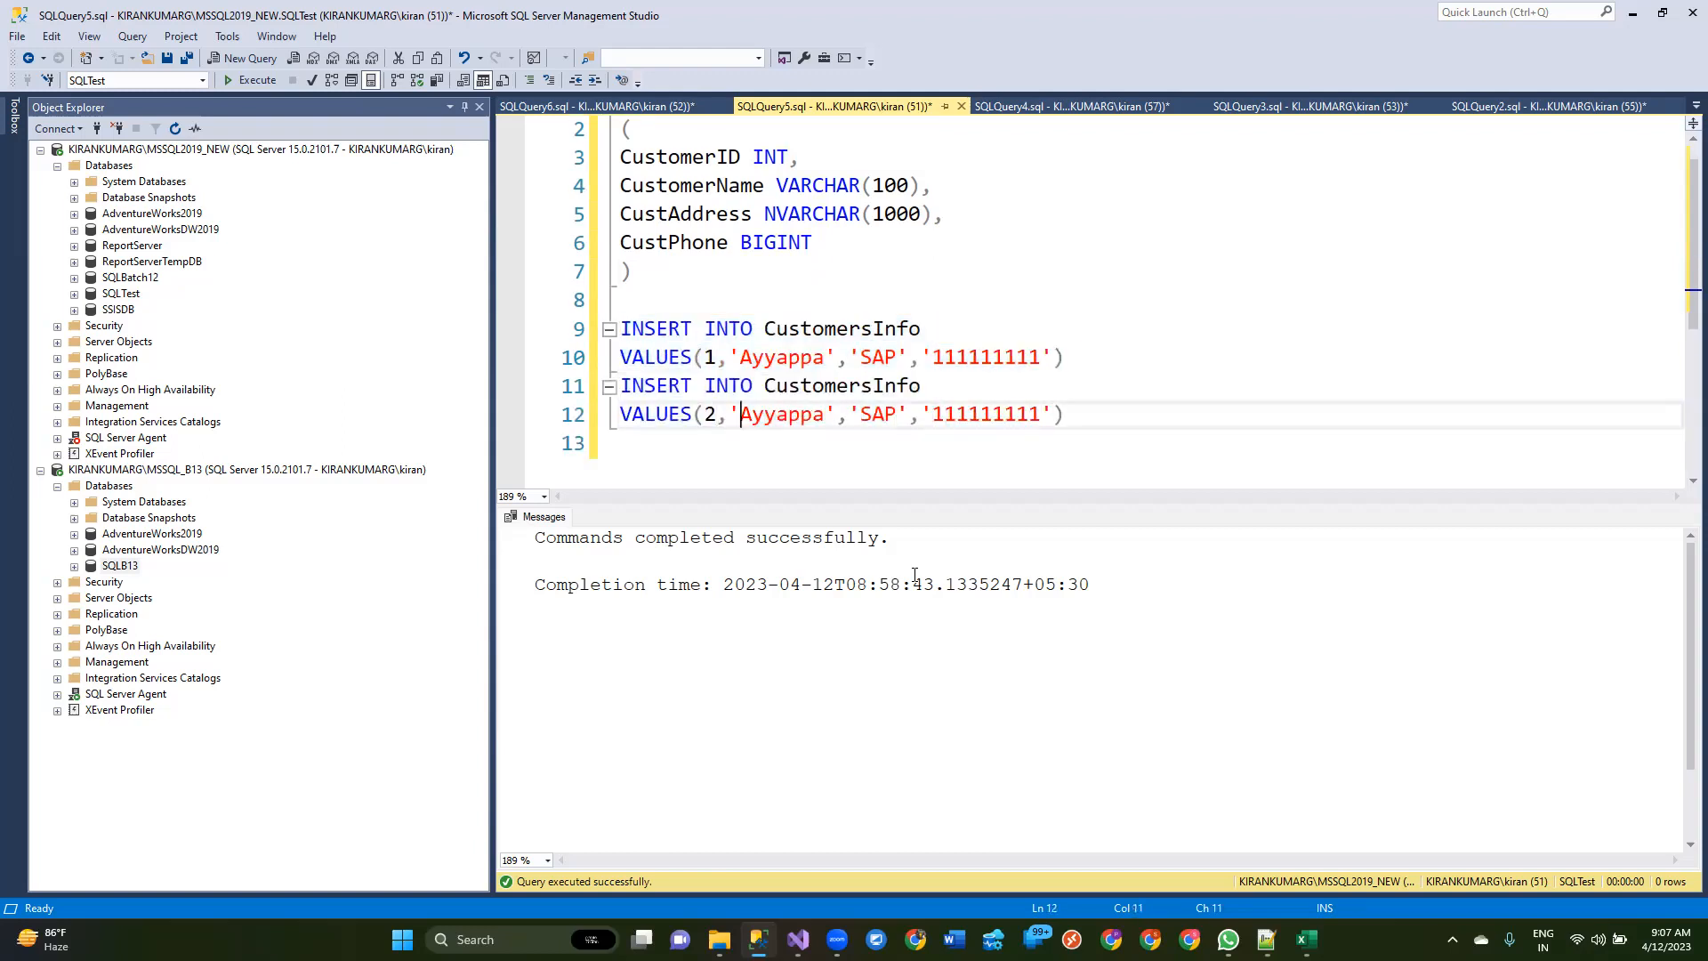
Step: Fill in the second row's customer name, address 'BLR' and phone number, and execute only the two INSERT statements
key("ctrl+shift+Left")
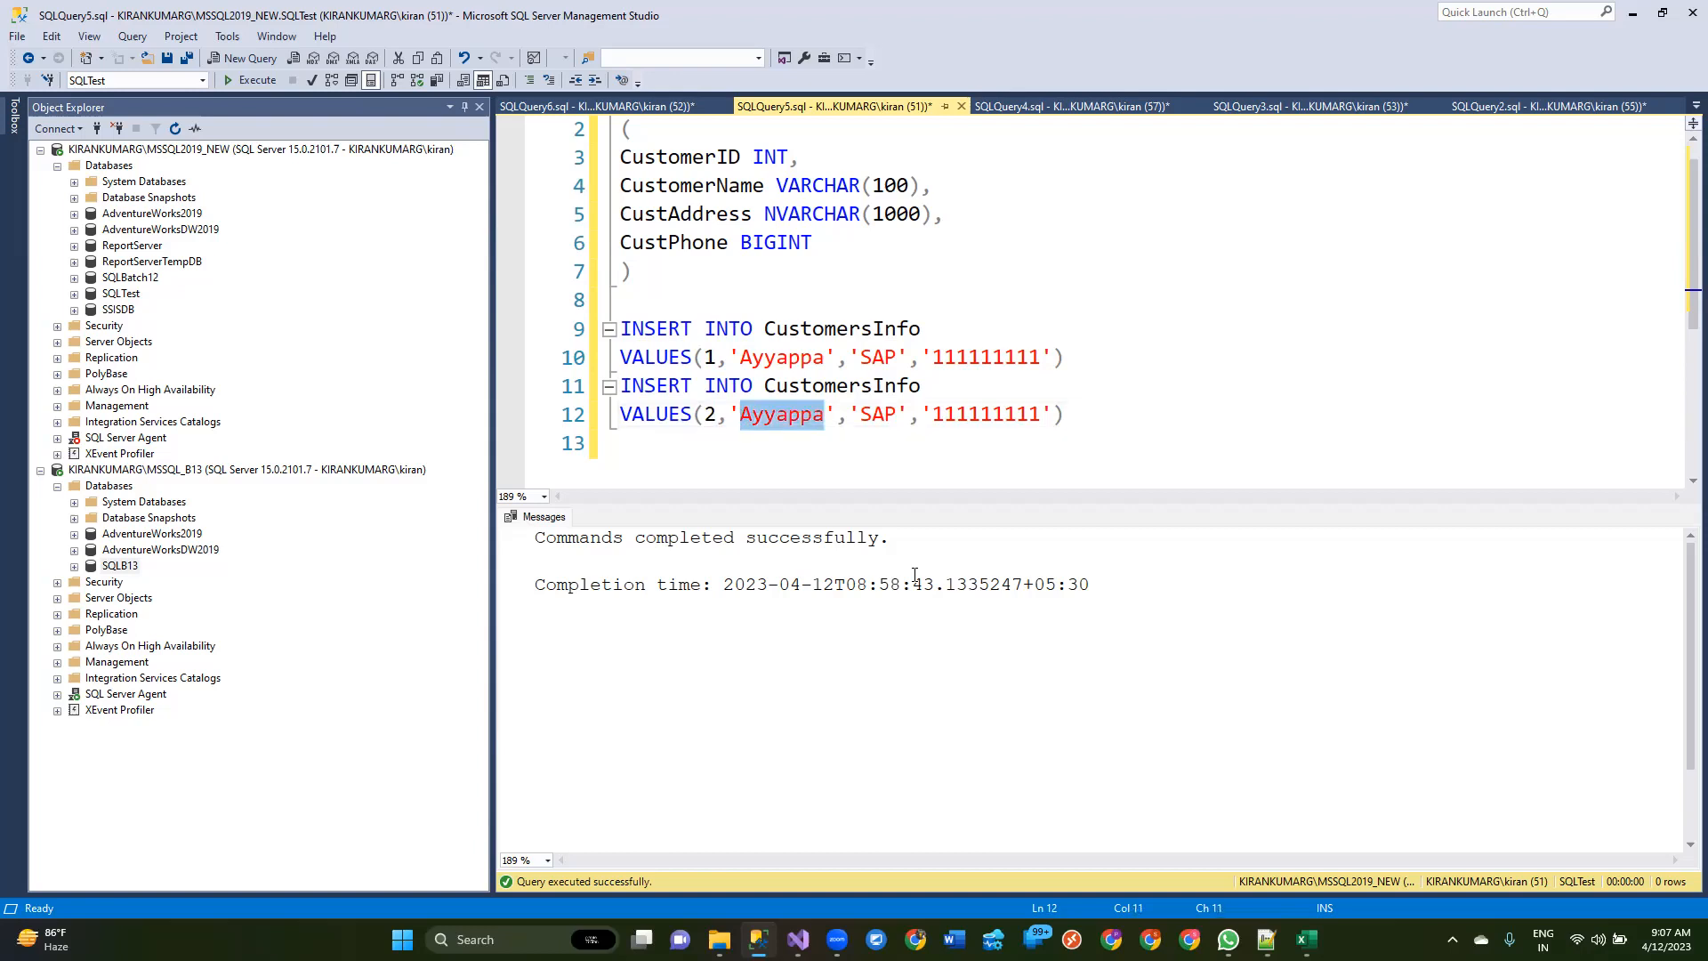
type("Sai")
key("ctrl+shift+Right")
type("BLR")
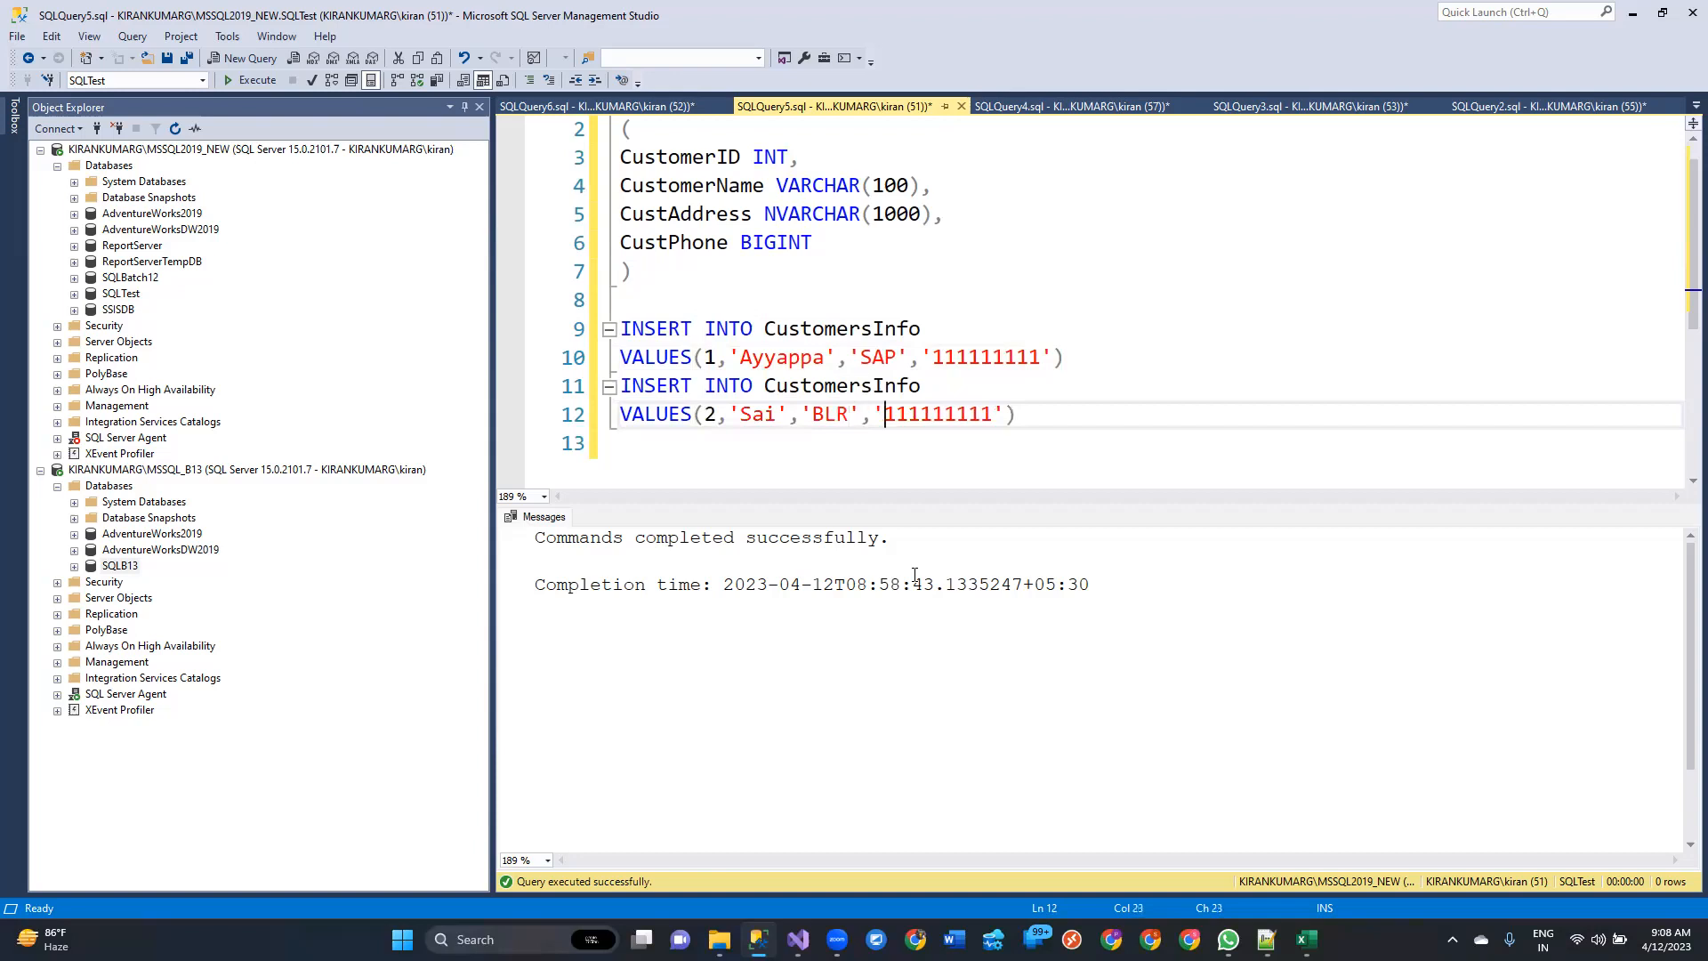
key("ctrl+shift+Right")
type("2222222")
left_click_drag(1098, 411, 552, 317)
key("F5")
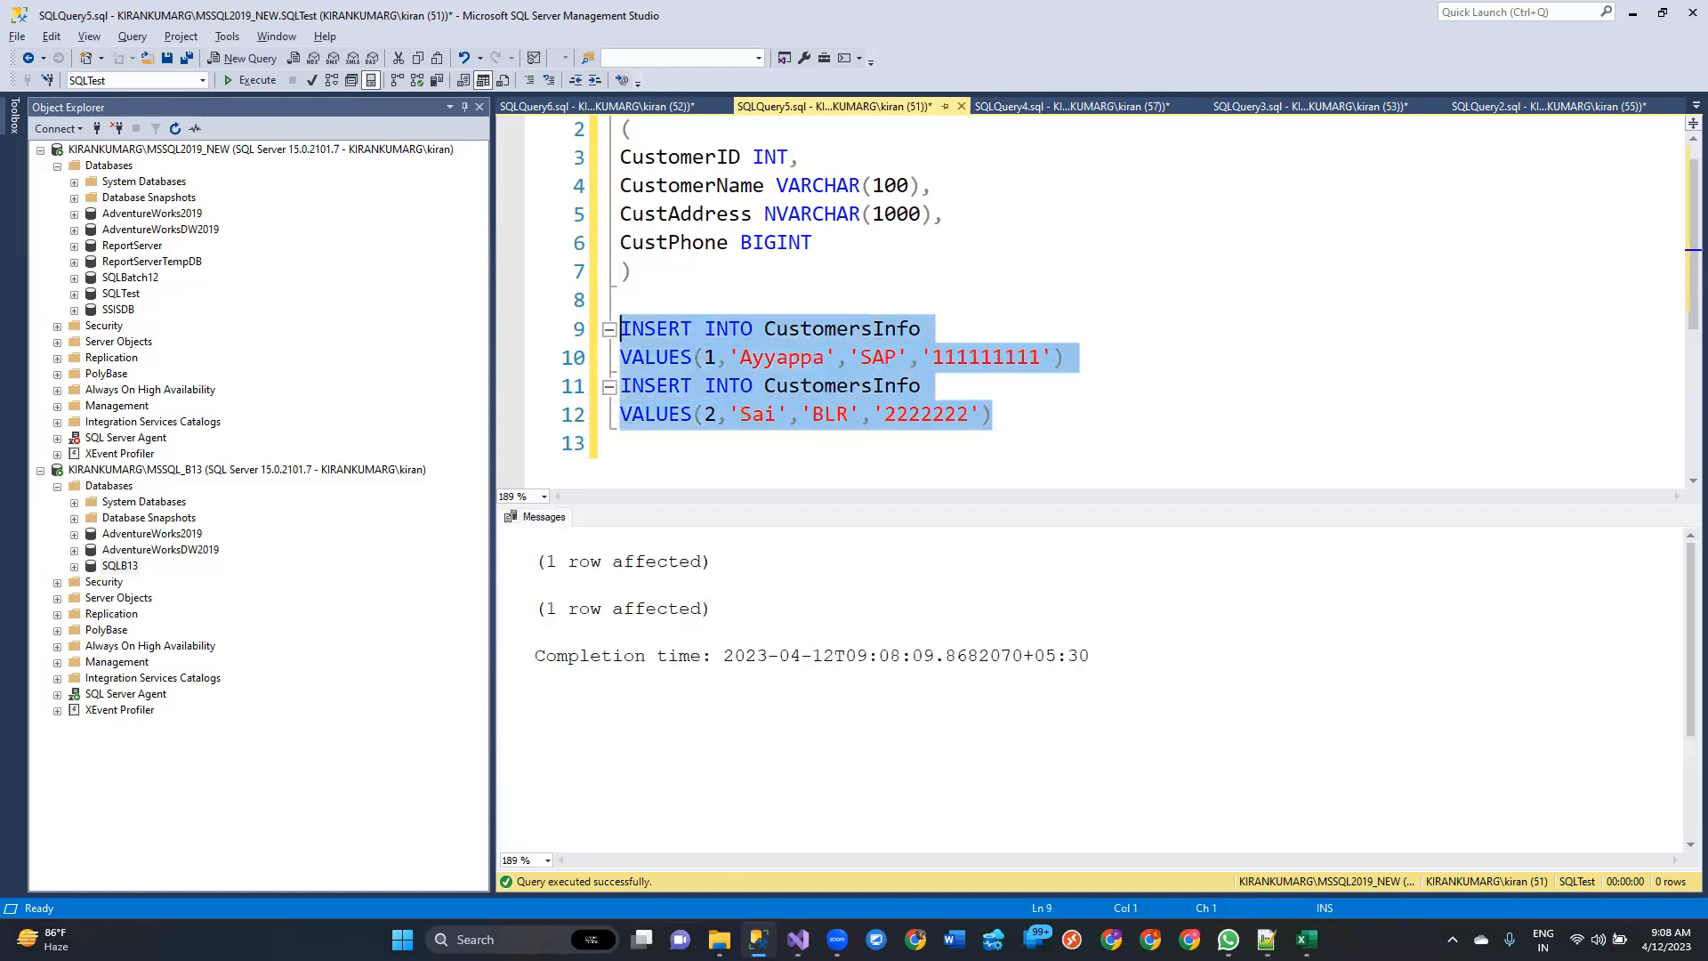
Step: Switch to Visual Studio and execute the ETL_LookupTransformation.dtsx package
left_click(798, 940)
left_click(1071, 336)
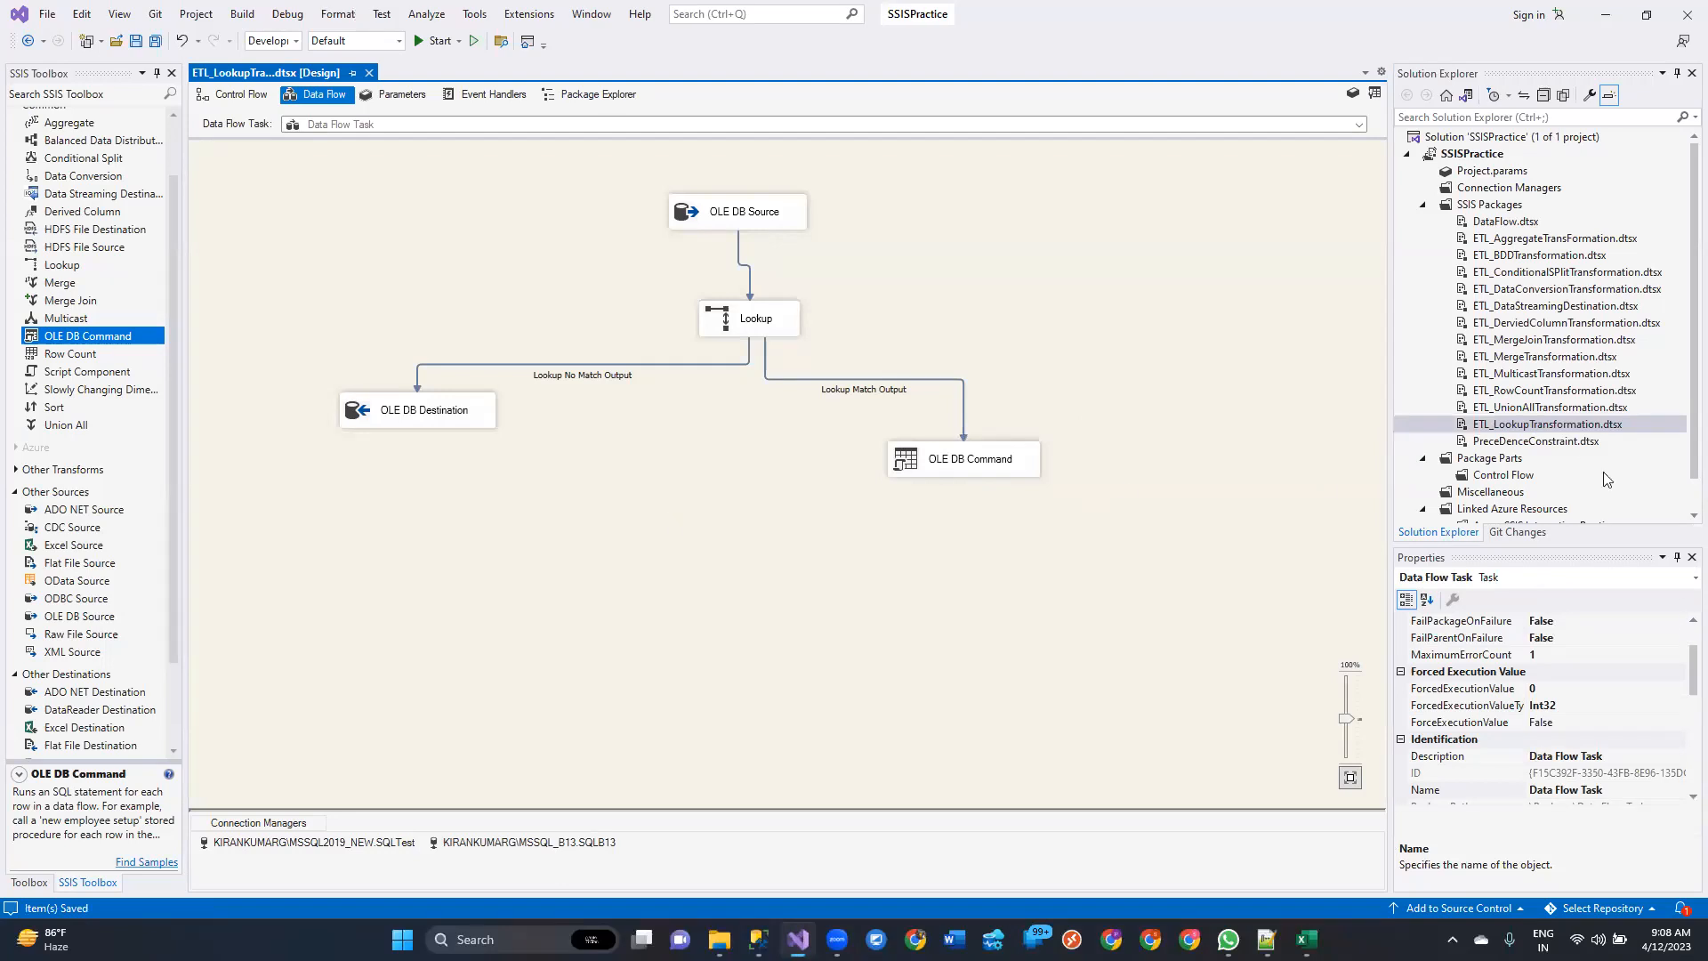
right_click(1586, 424)
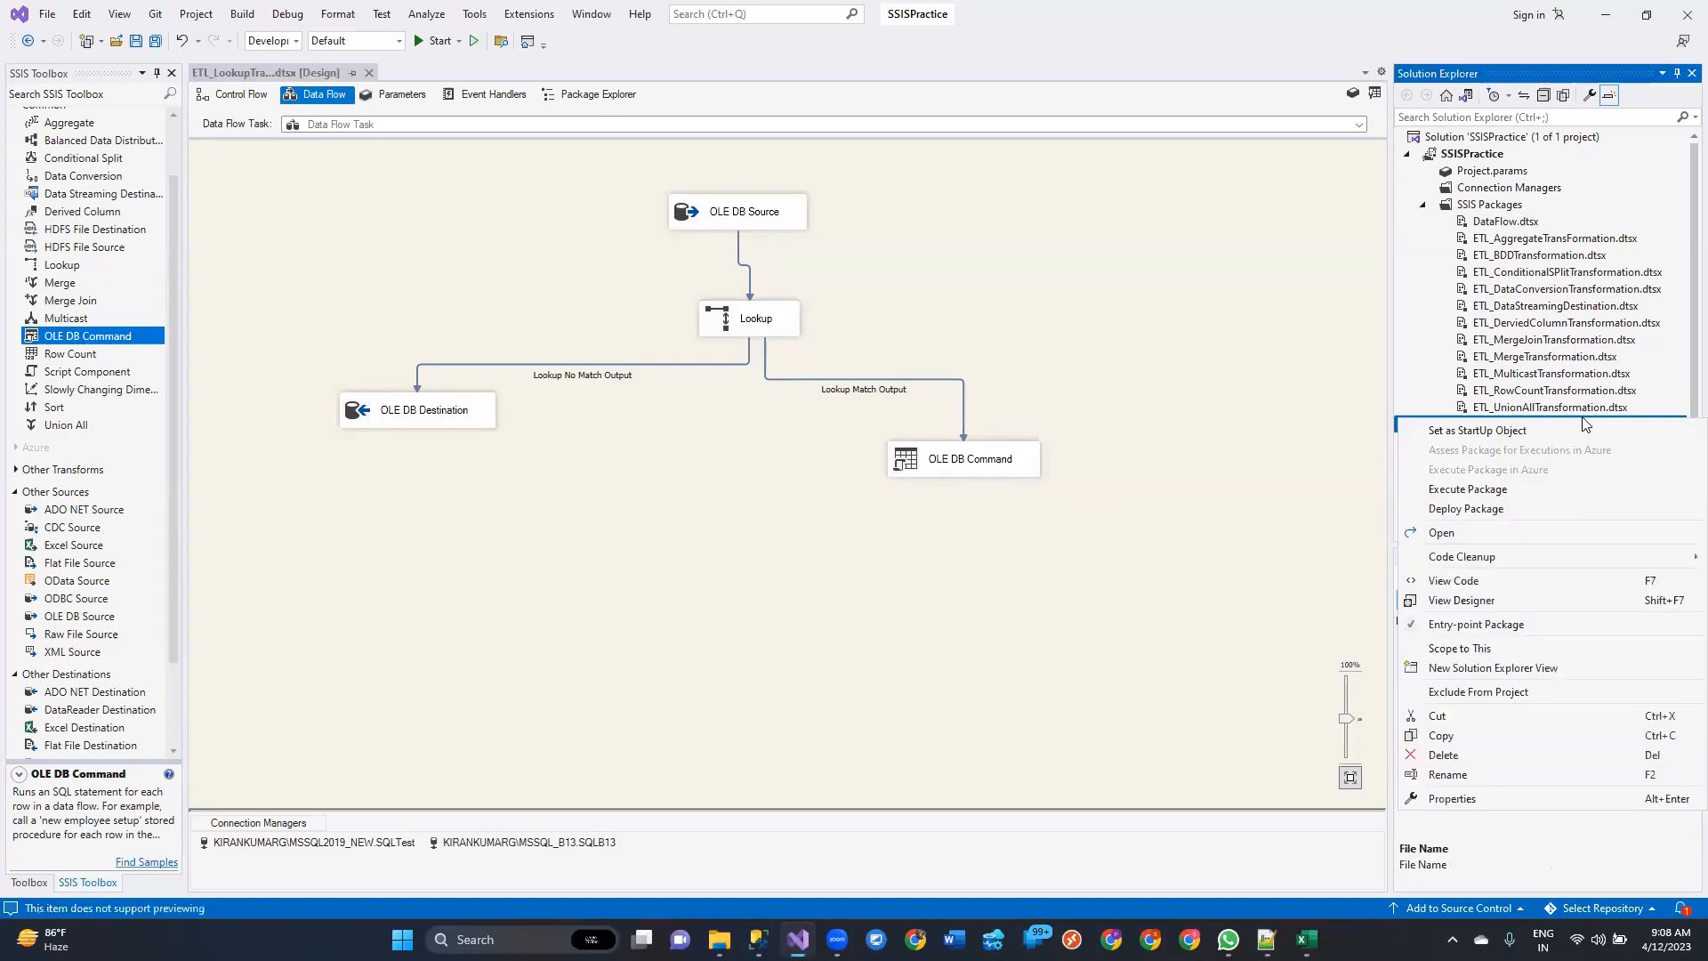
left_click(1469, 492)
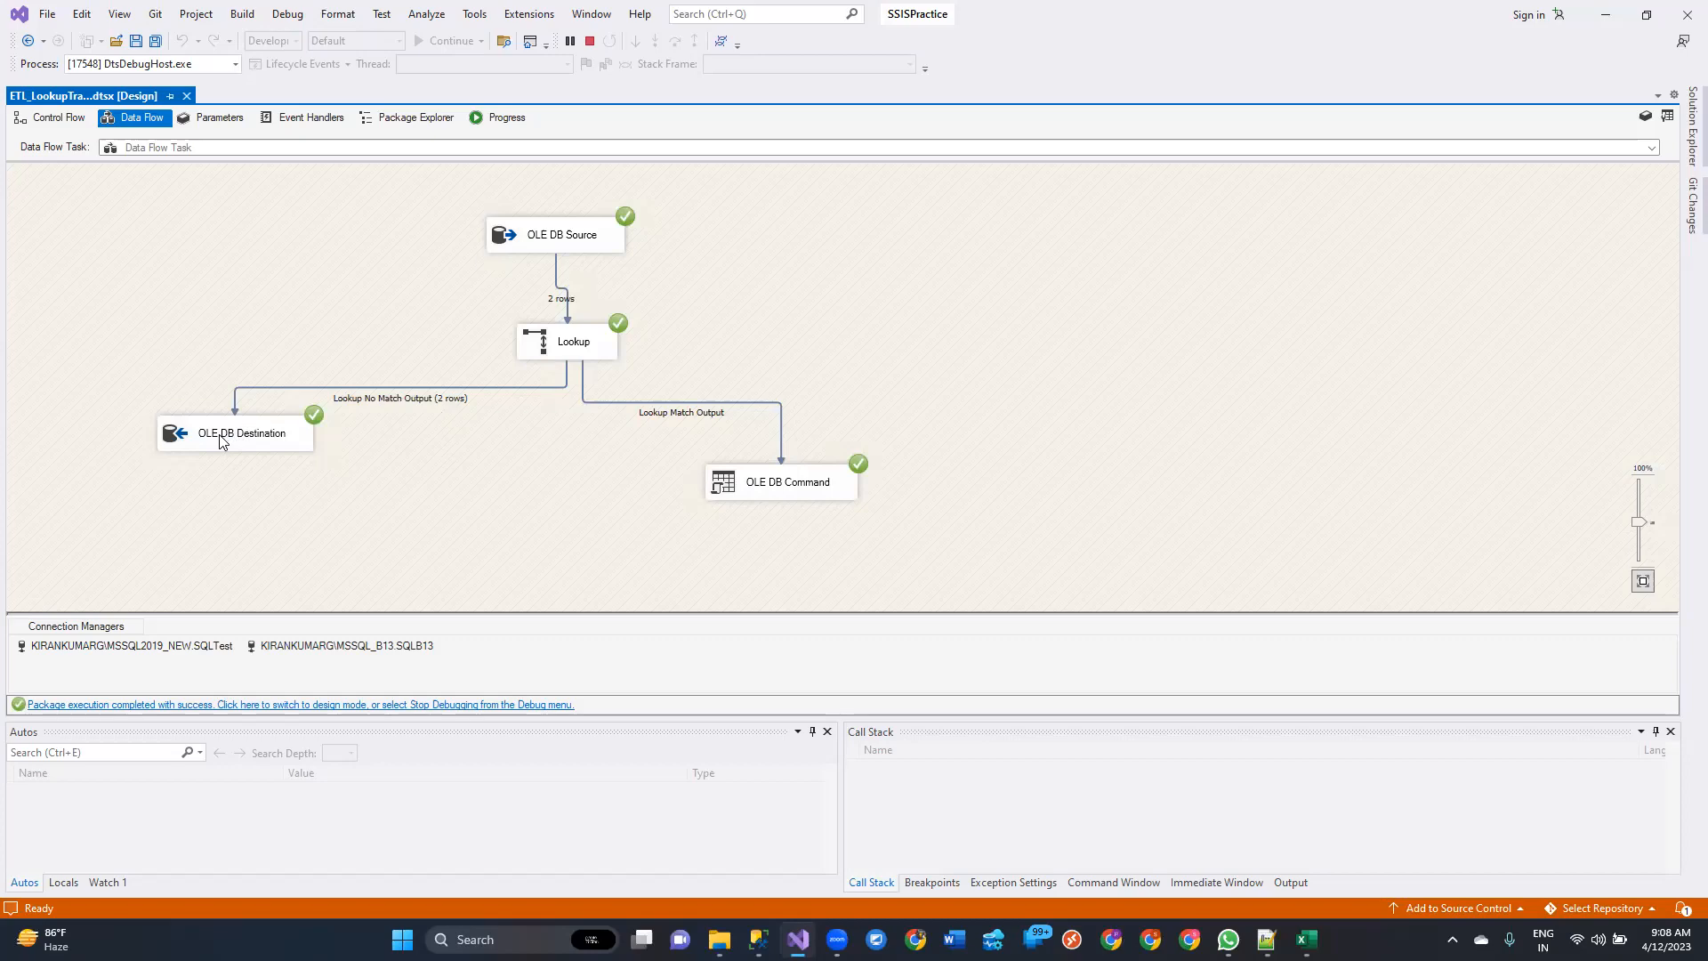
Step: In SQL Server Management Studio, add SELECT * FROM CustomersInfo below the UPDATE script for SQLB13 and run only that query
left_click(759, 940)
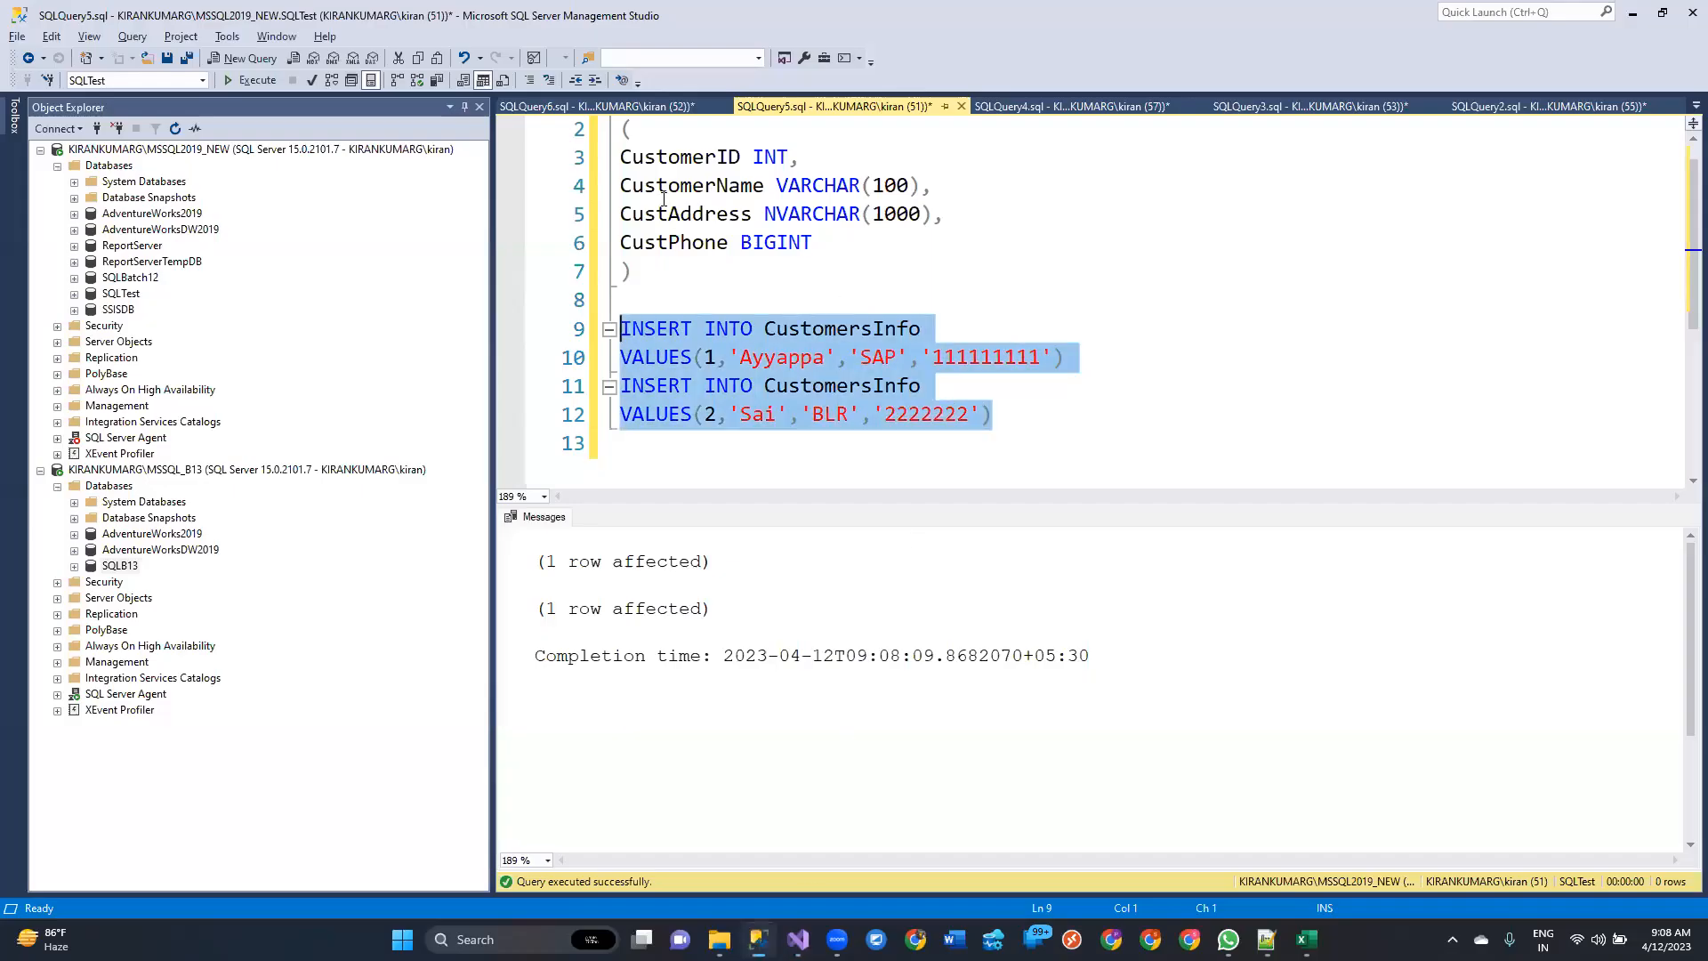
left_click(626, 106)
left_click(941, 432)
key("Return")
type("SELECT * FROM")
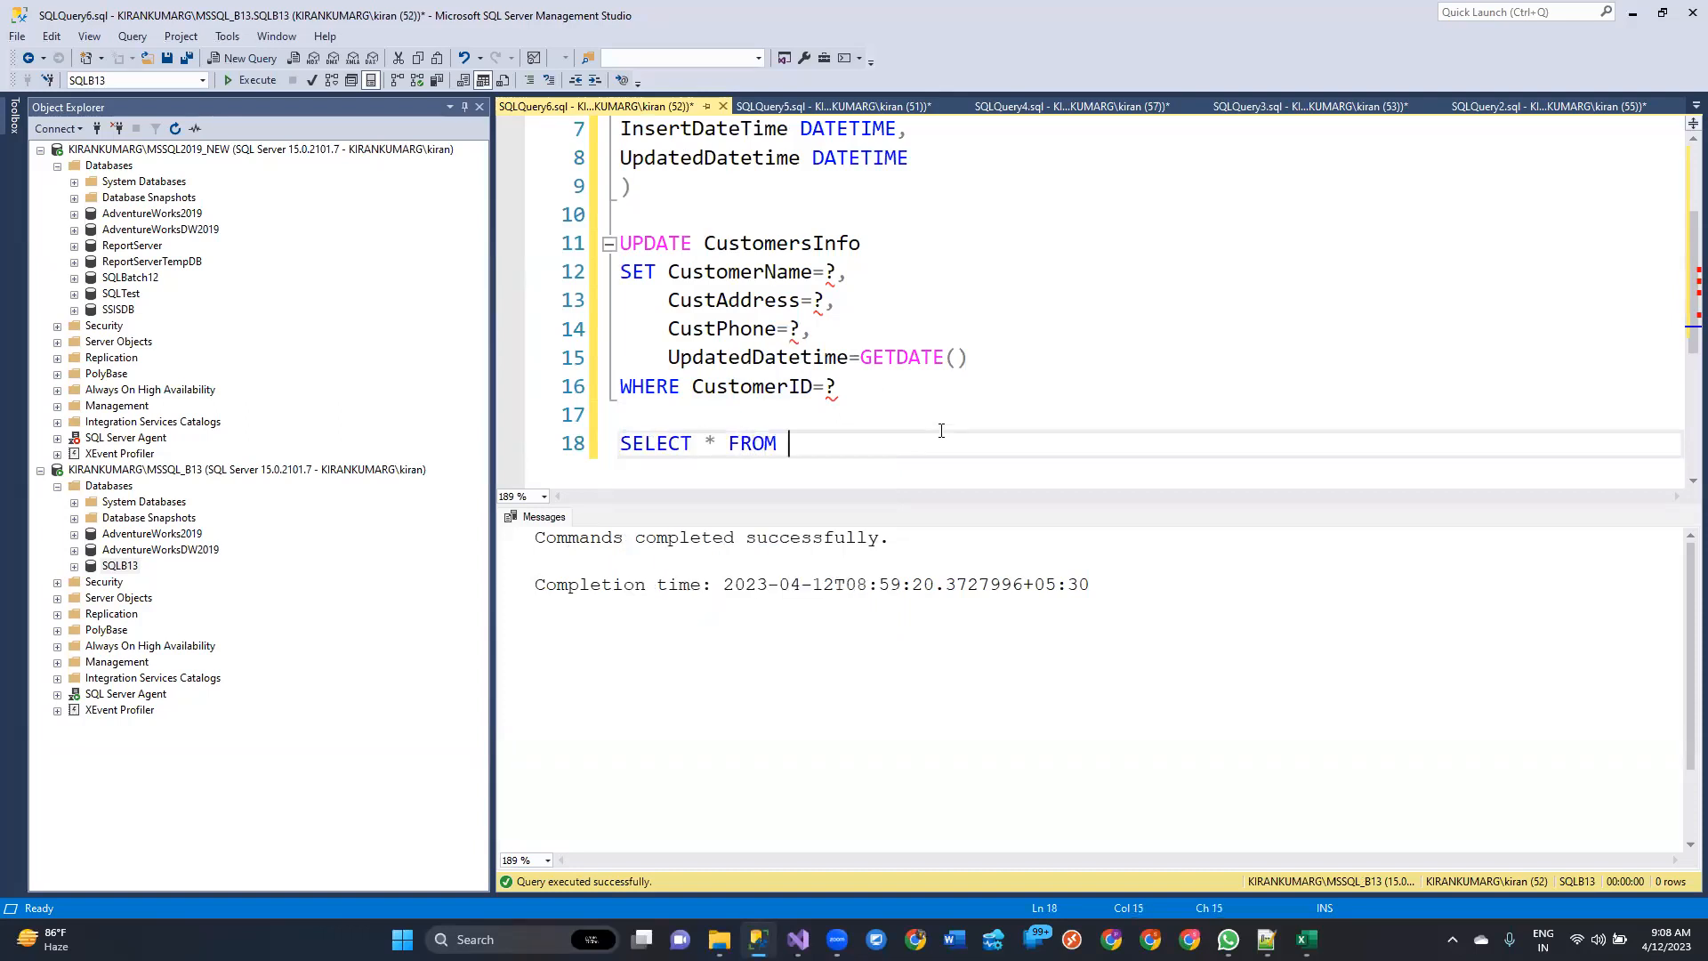
double_click(836, 242)
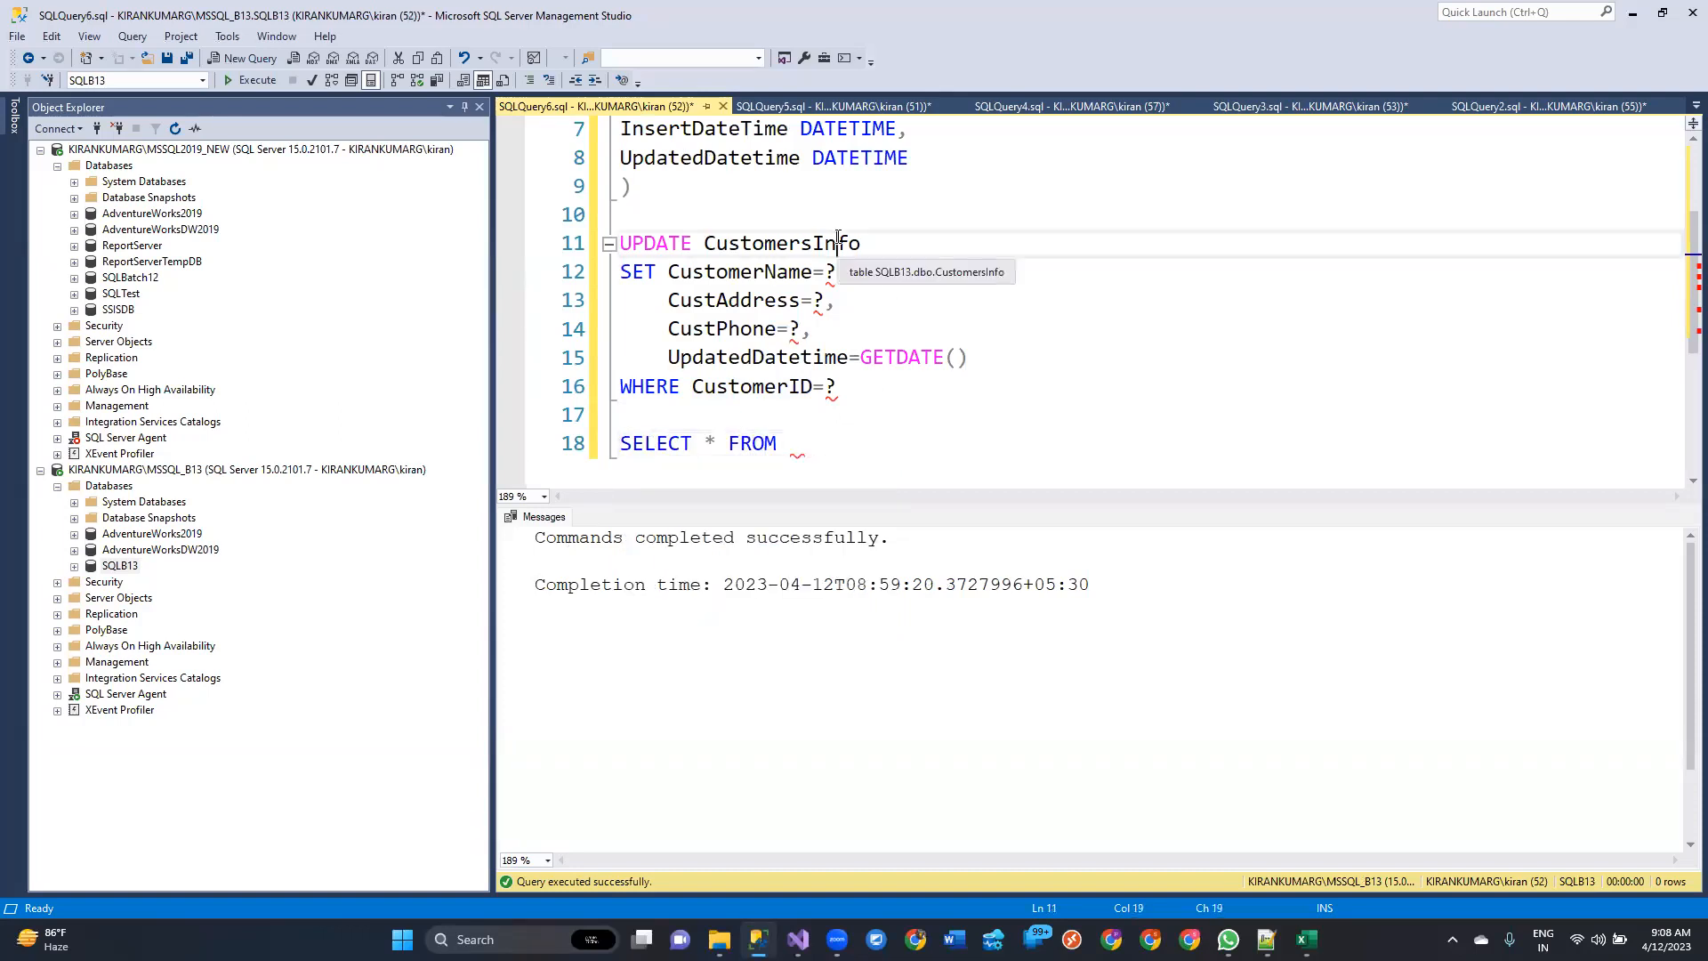
left_click(811, 445)
key("ctrl+v")
key("shift+Home")
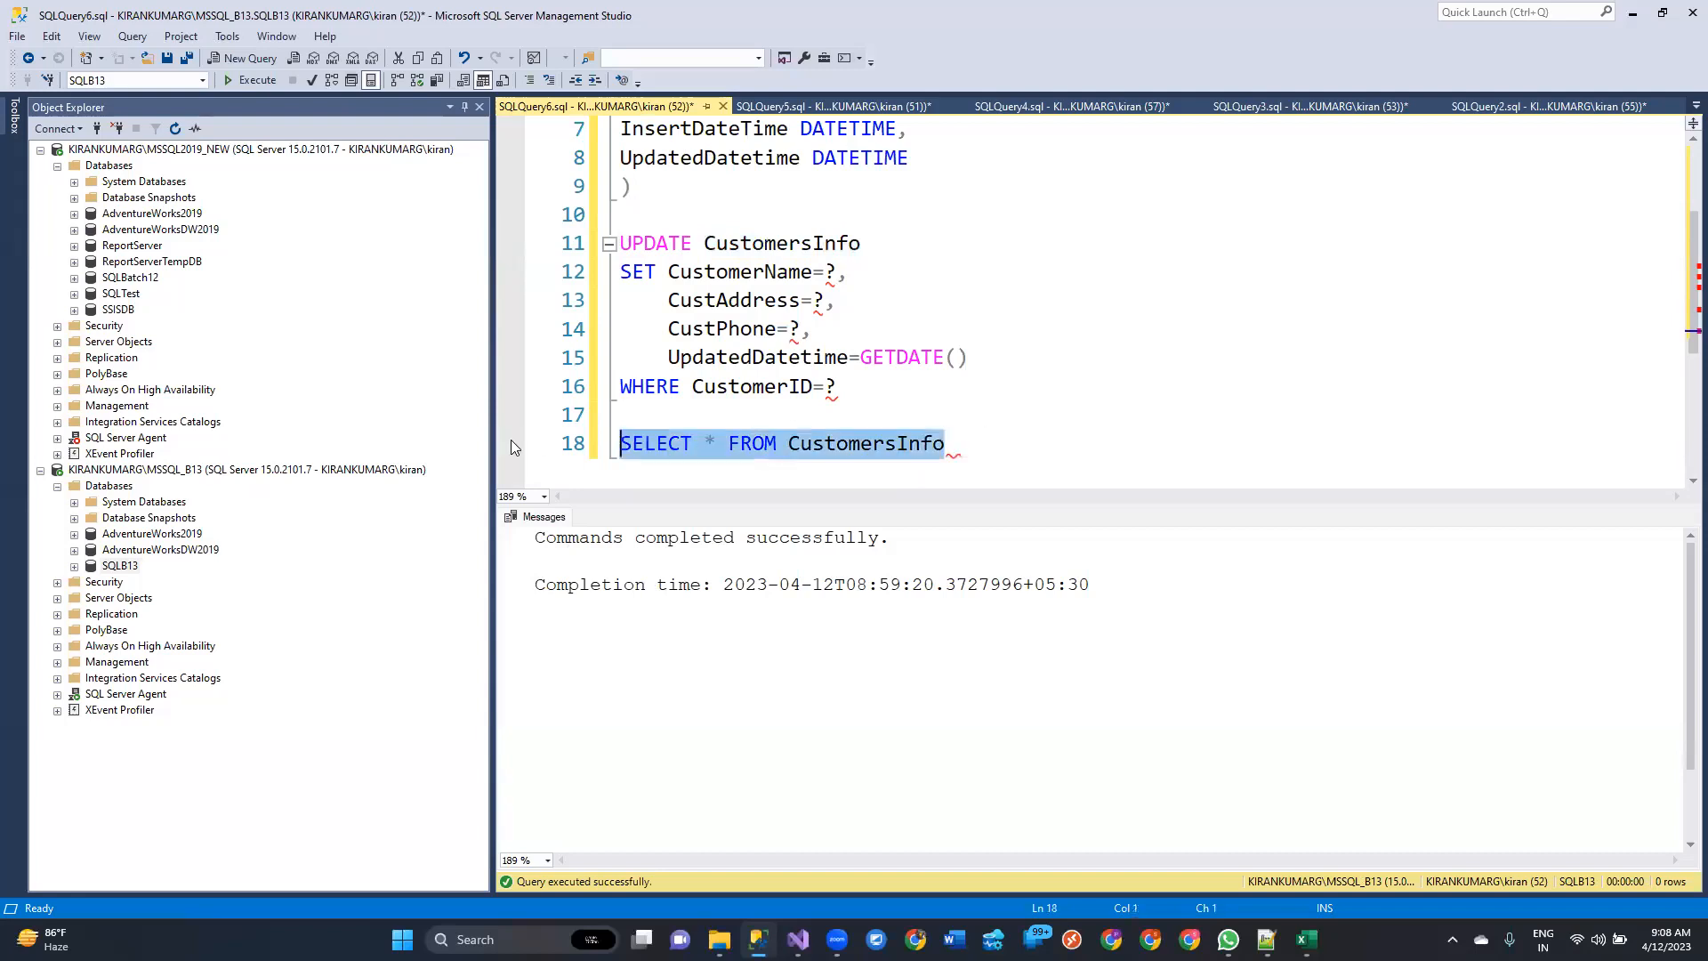
key("F5")
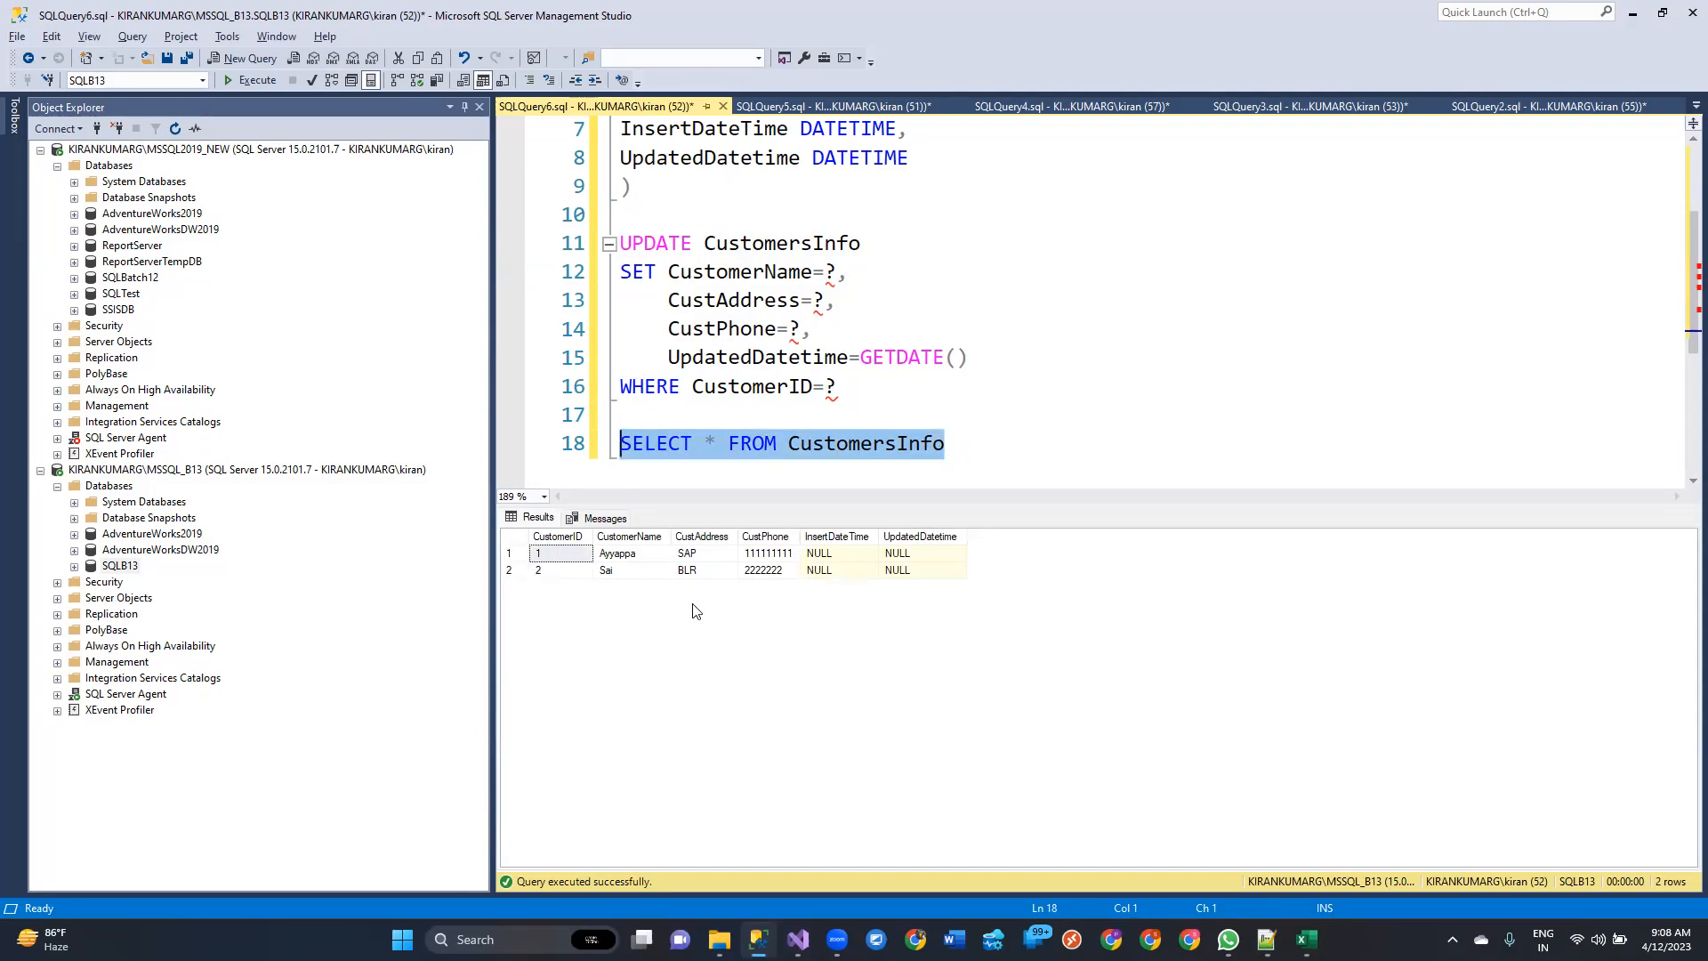
Step: Examine the loaded customer columns and the InsertDateTime values in the CustomersInfo query results
left_click(768, 555)
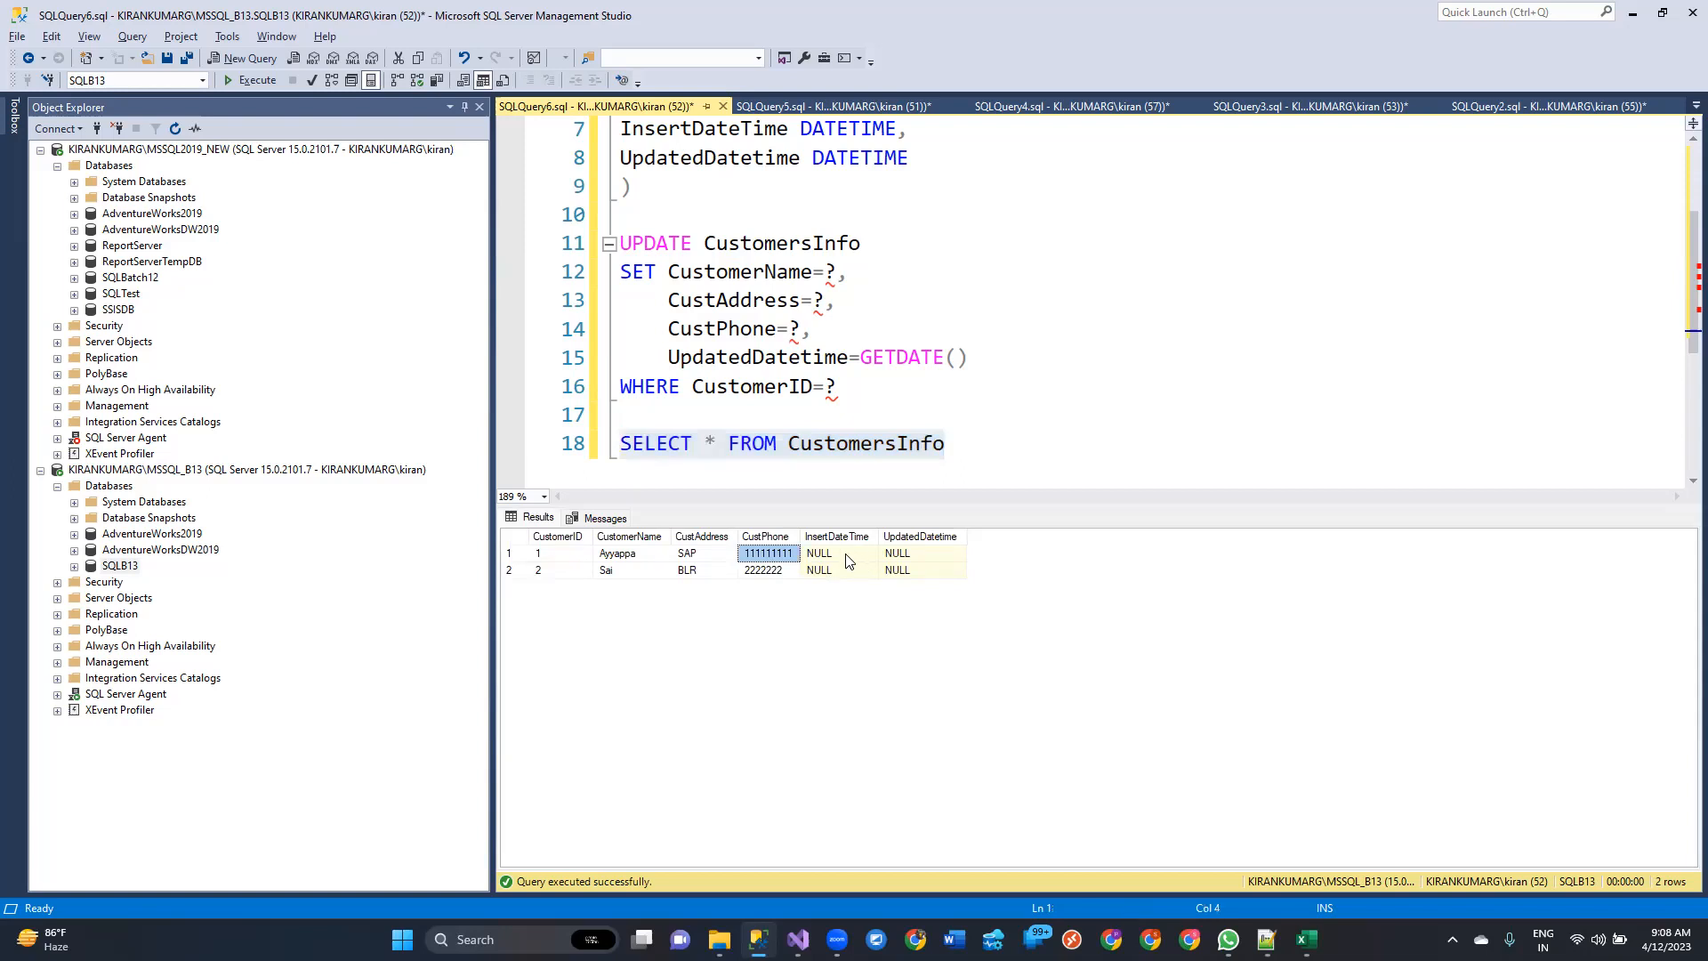
left_click_drag(846, 556, 847, 601)
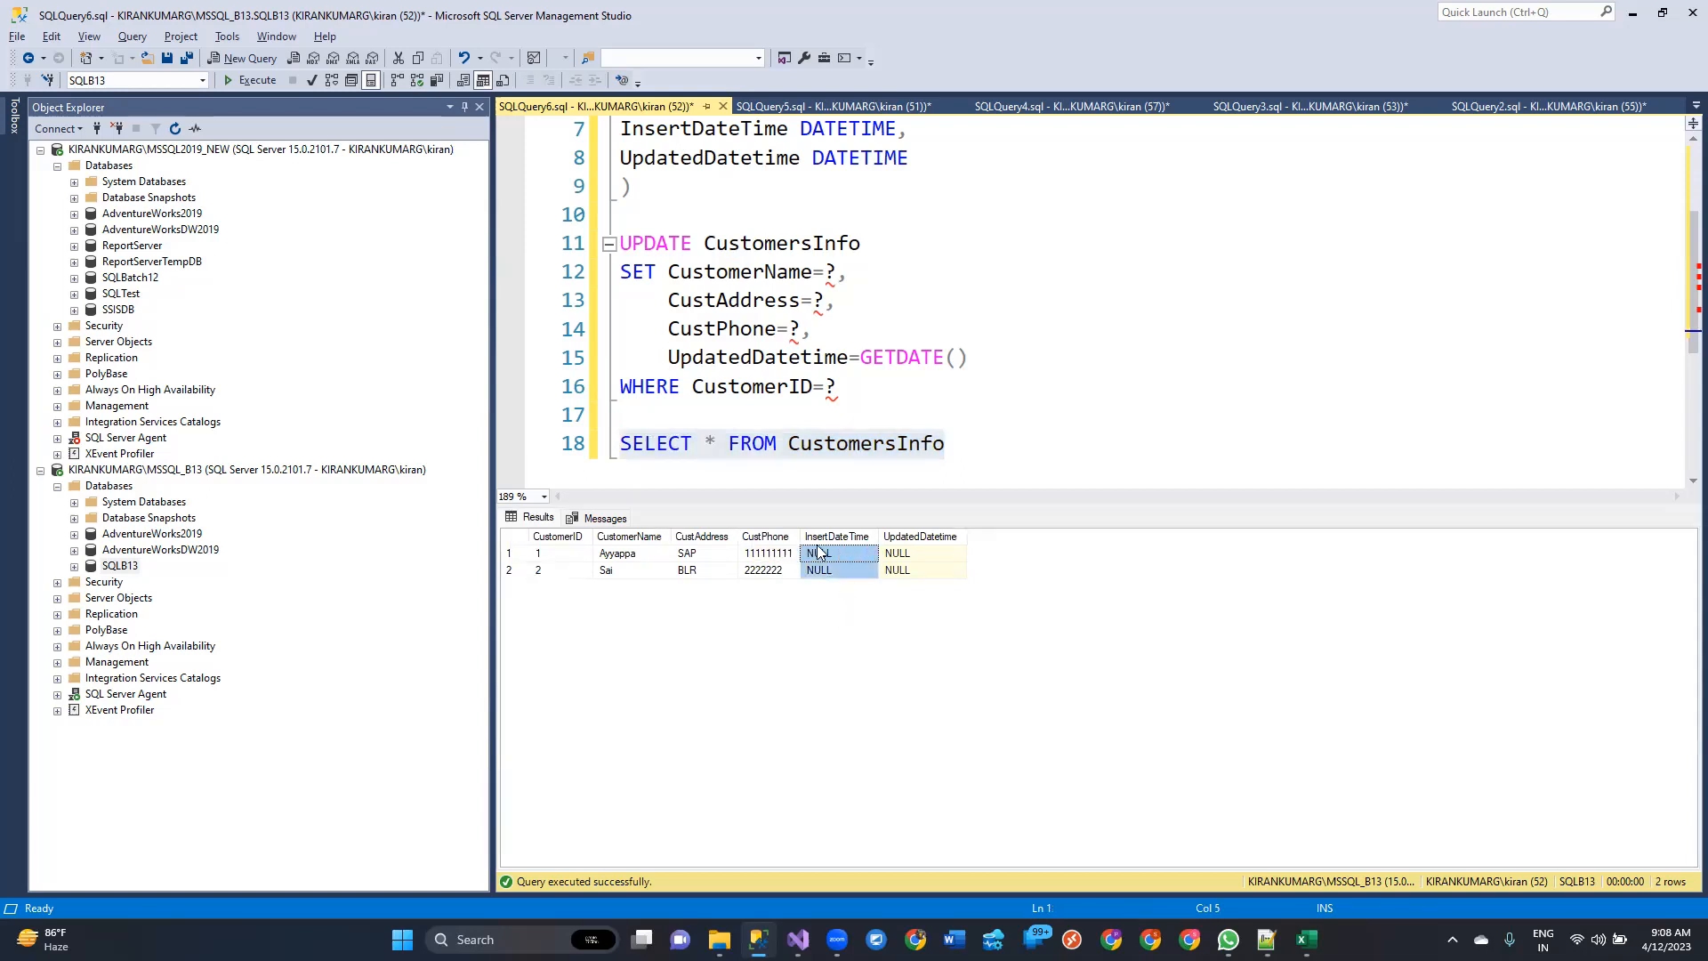
left_click(579, 557)
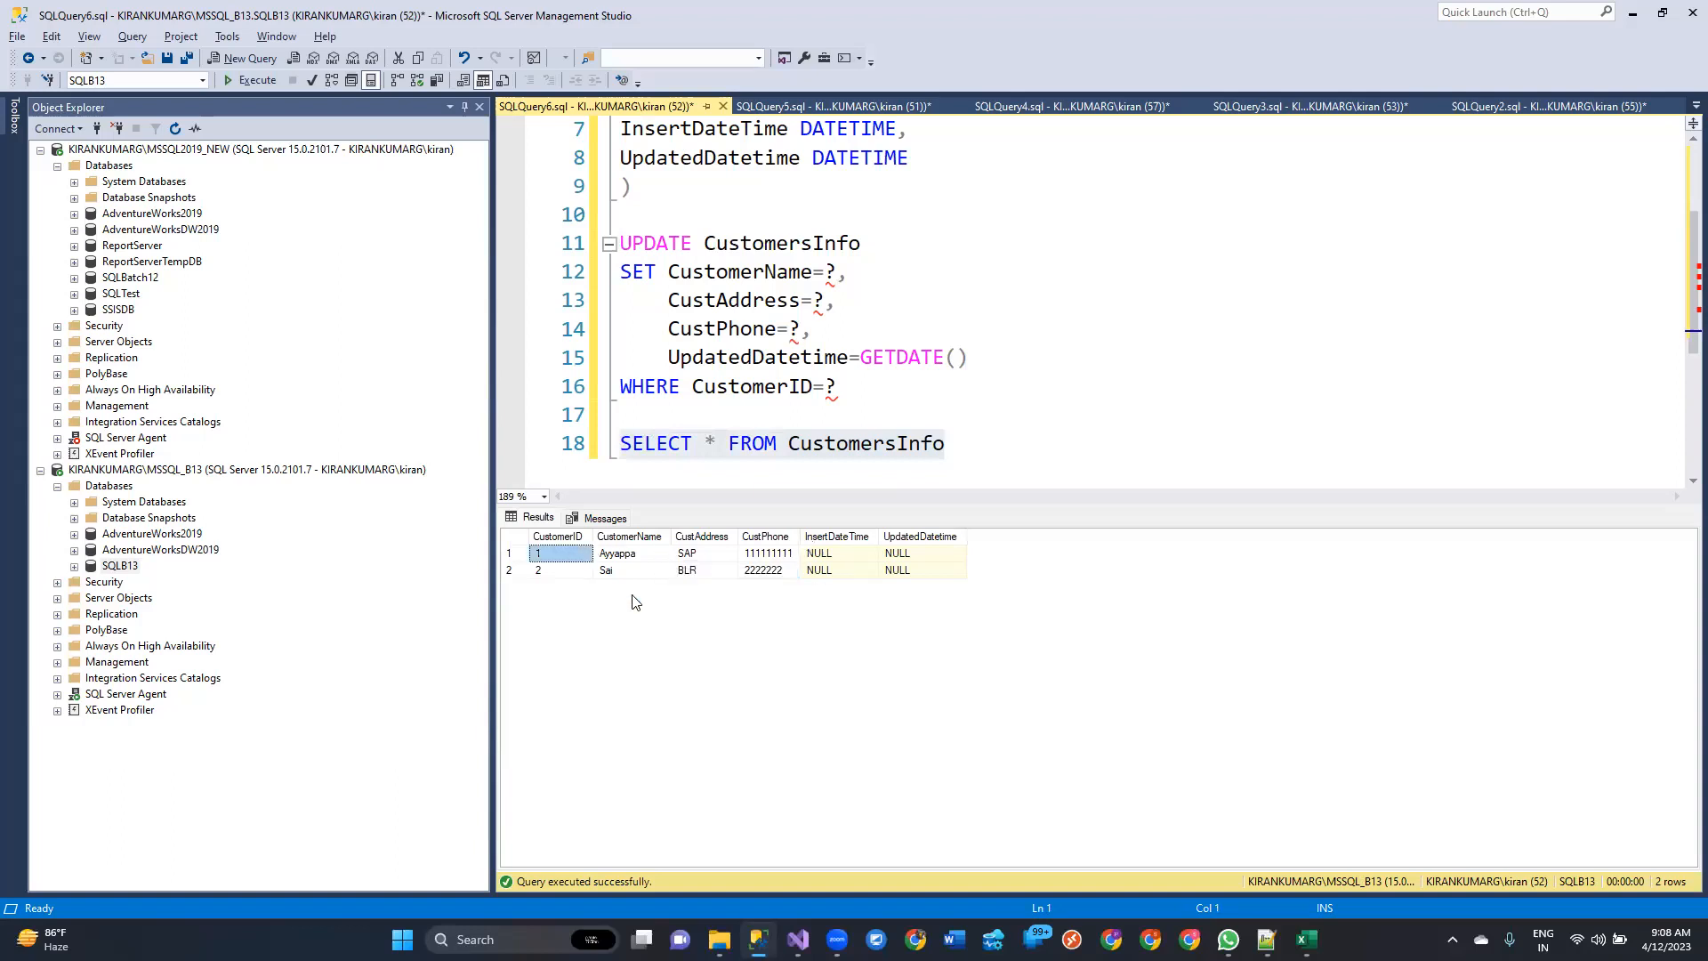
left_click(838, 560)
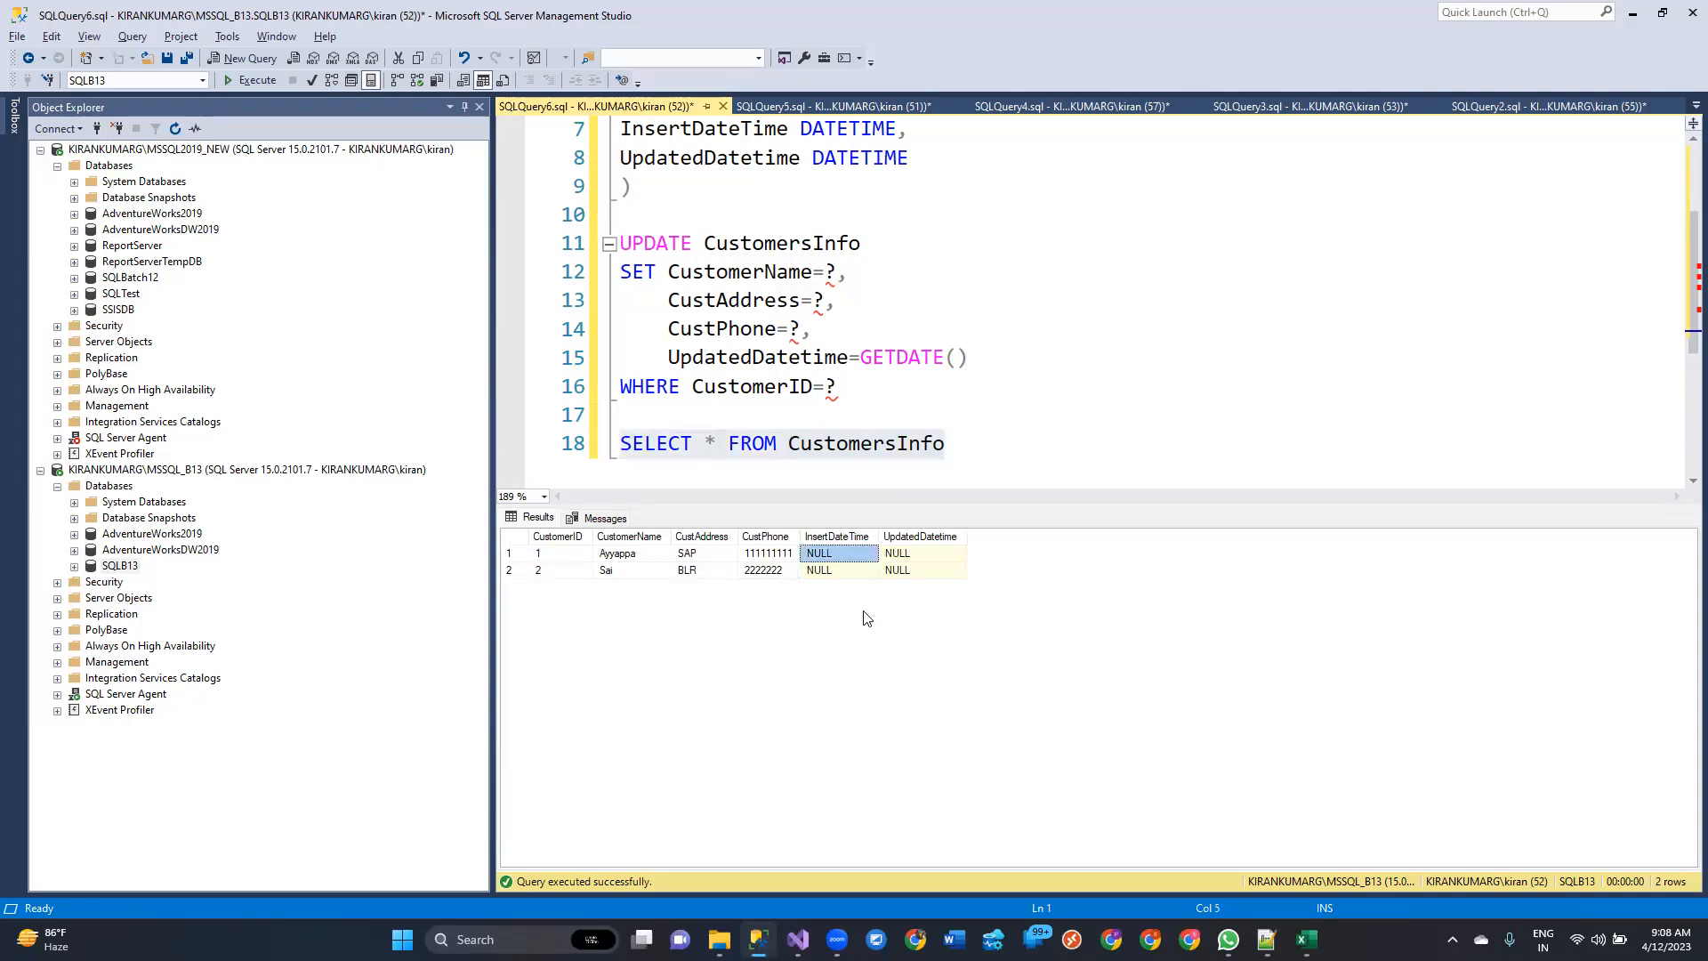
left_click(1057, 411)
left_click_drag(984, 445, 620, 443)
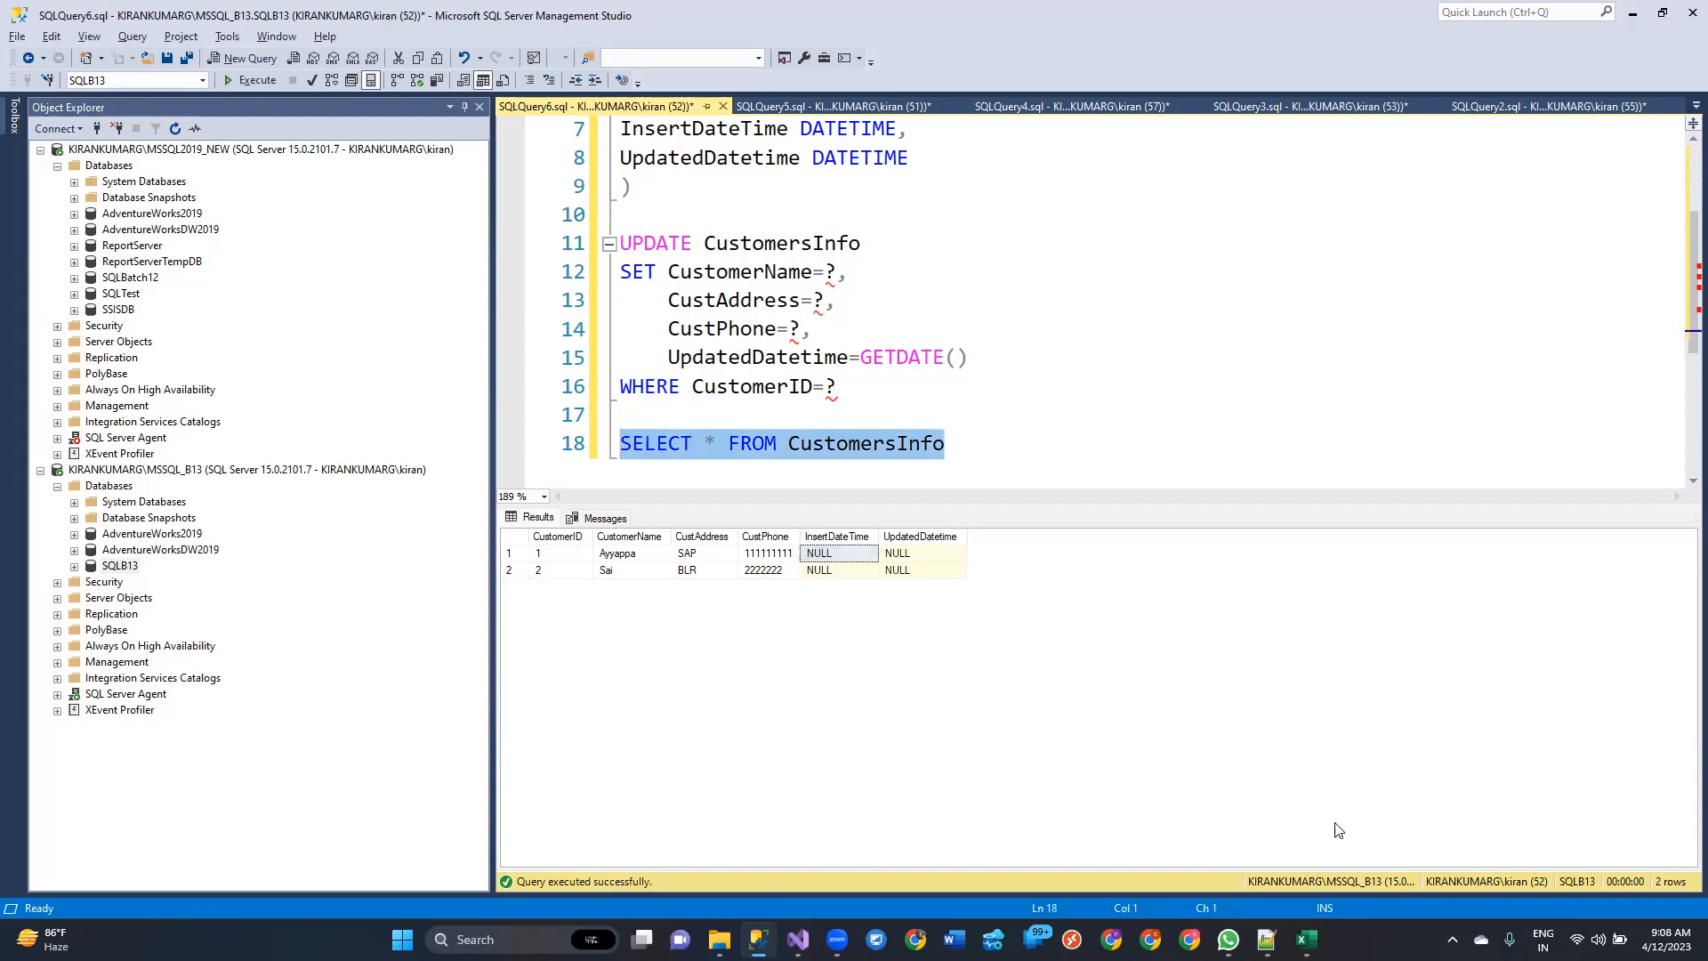
left_click(548, 559)
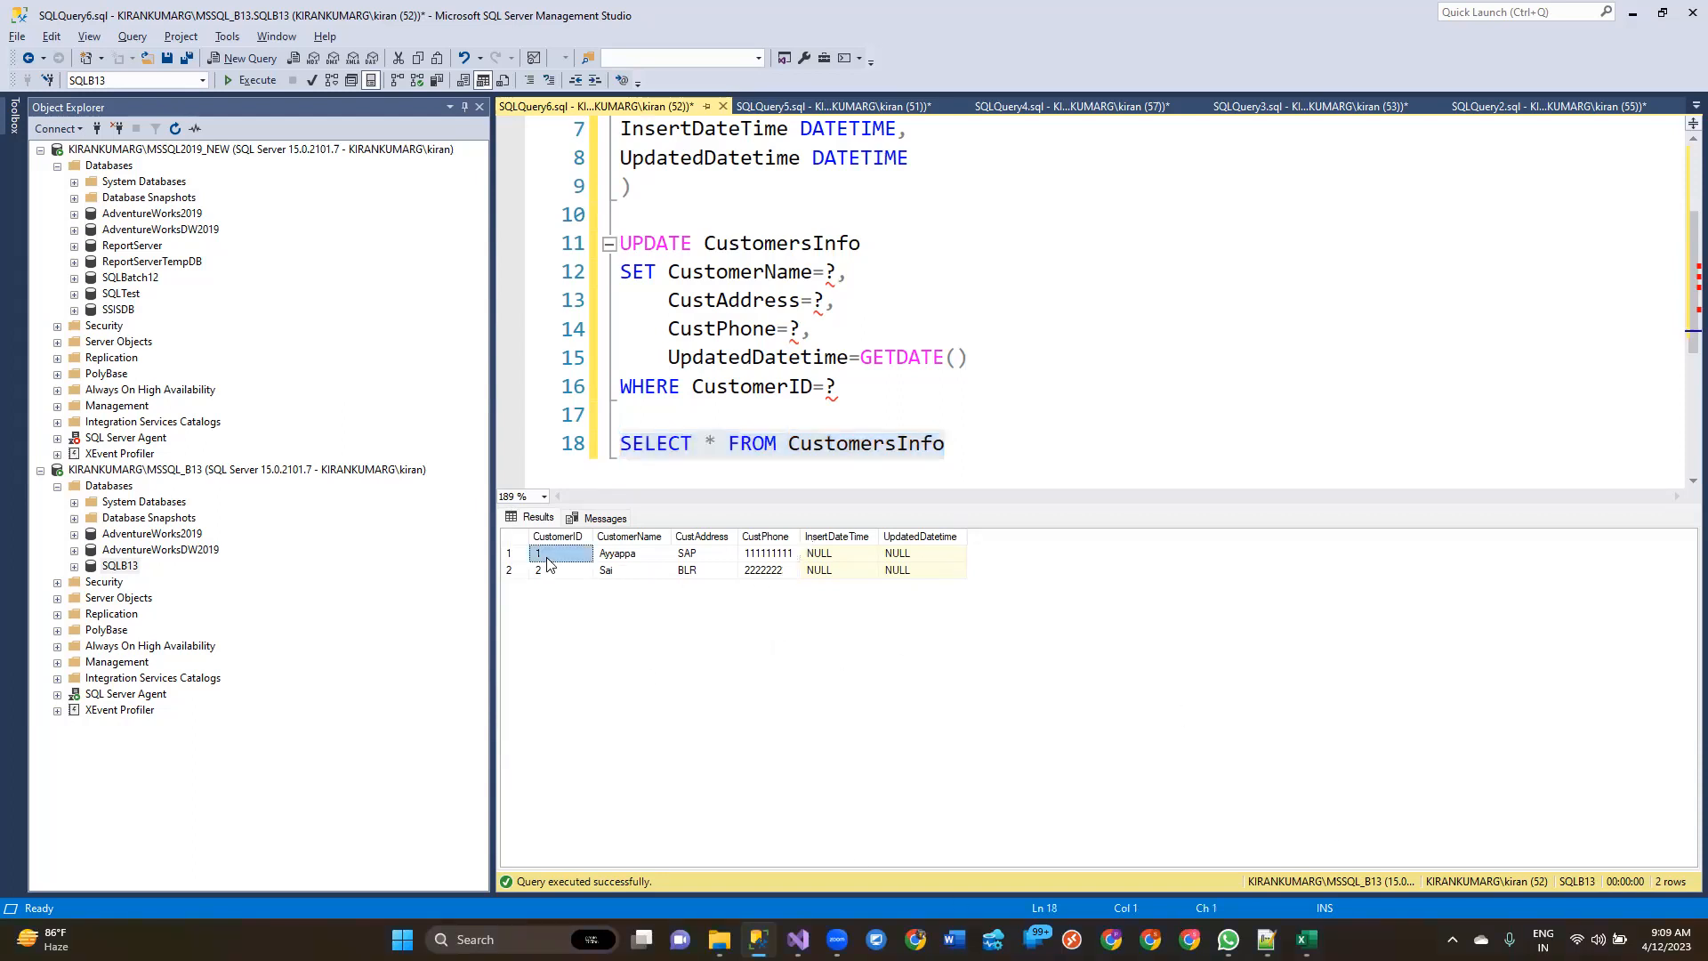
left_click_drag(549, 562, 772, 574)
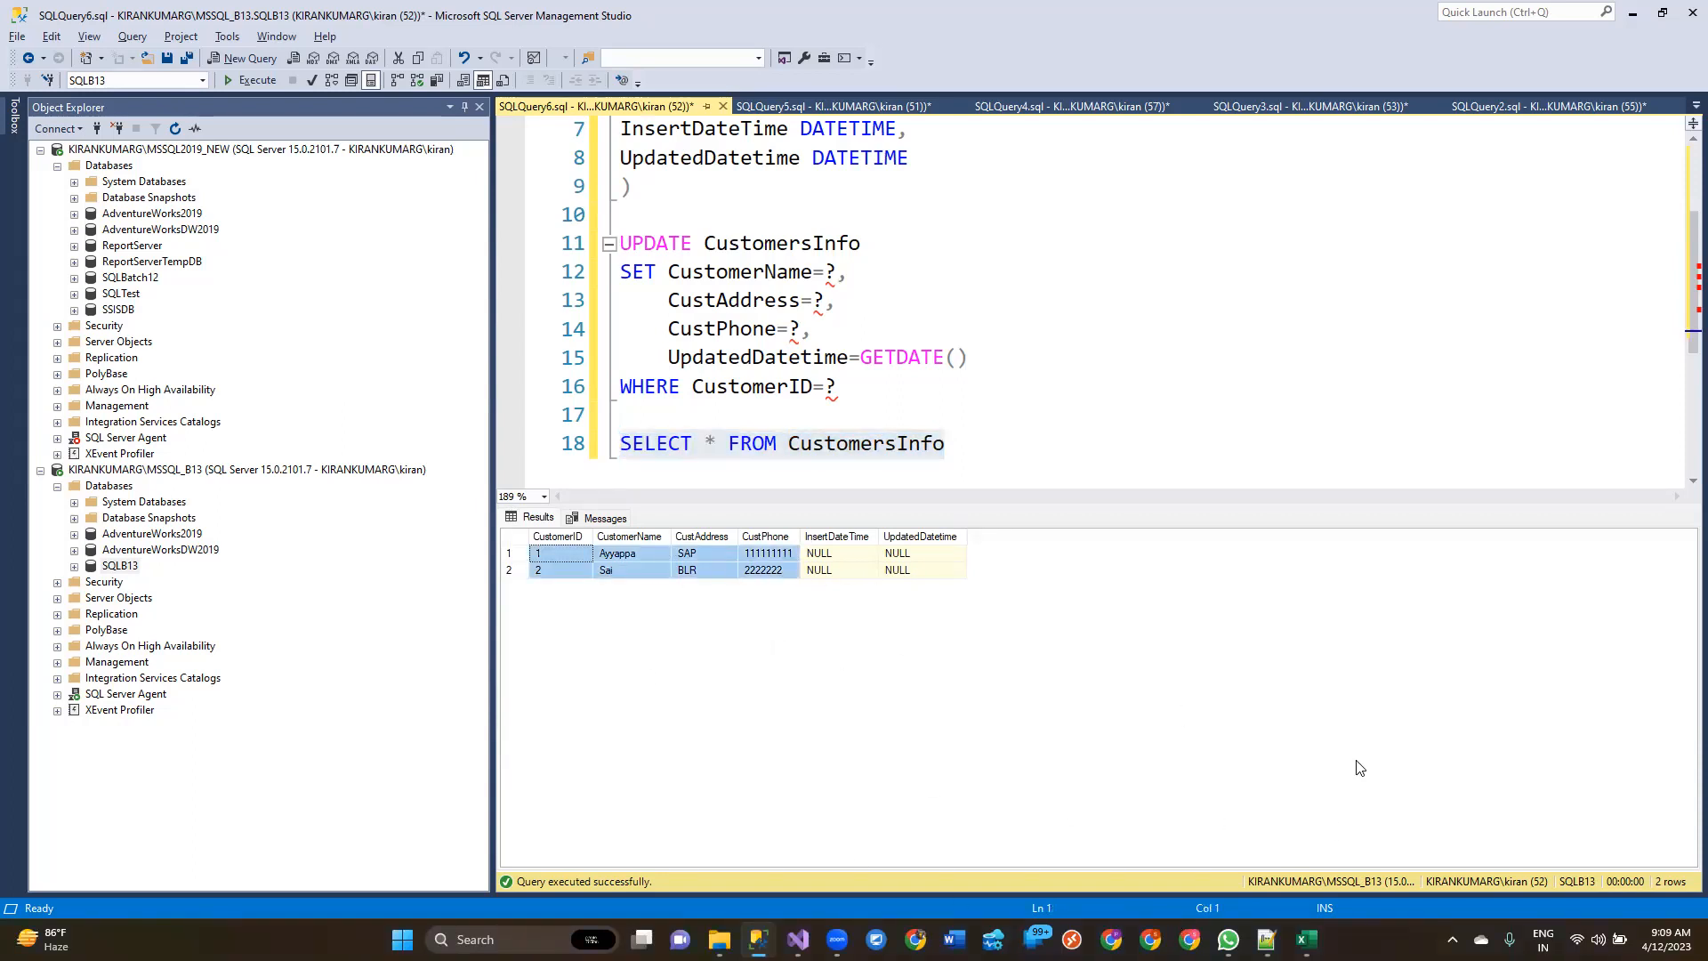
Step: Return to Visual Studio, stop debugging and execute ETL_LookupTransformation.dtsx again, checking the rows sent to the OLE DB Command
key("alt+Tab")
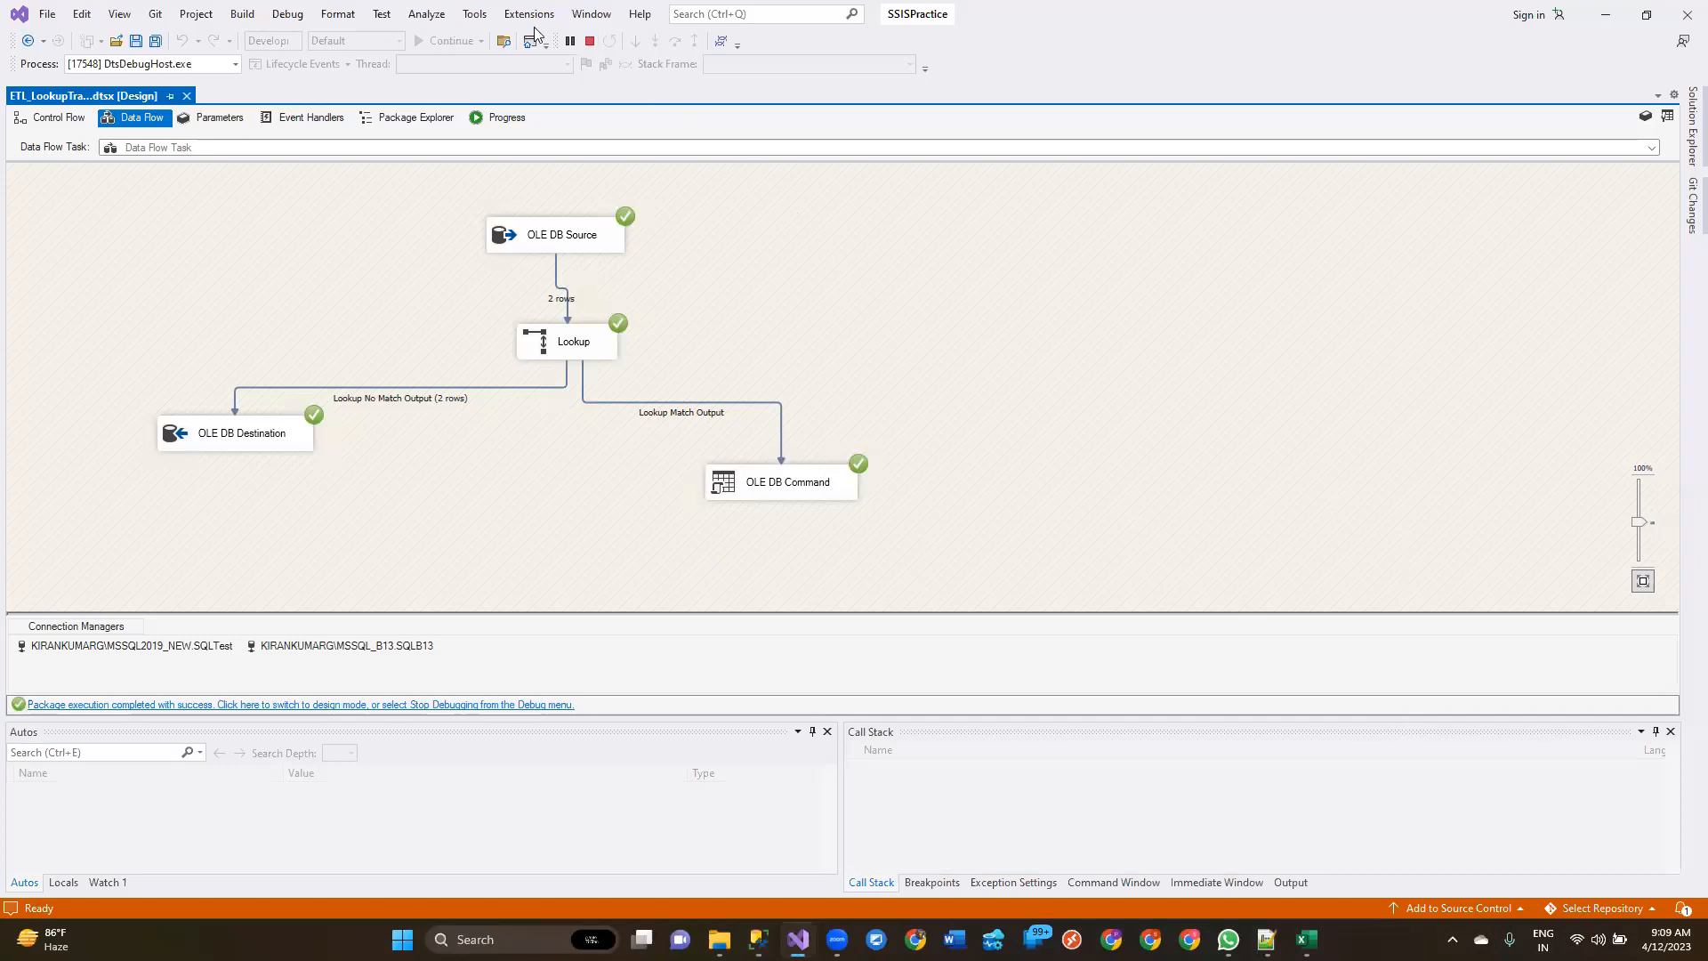
left_click(589, 41)
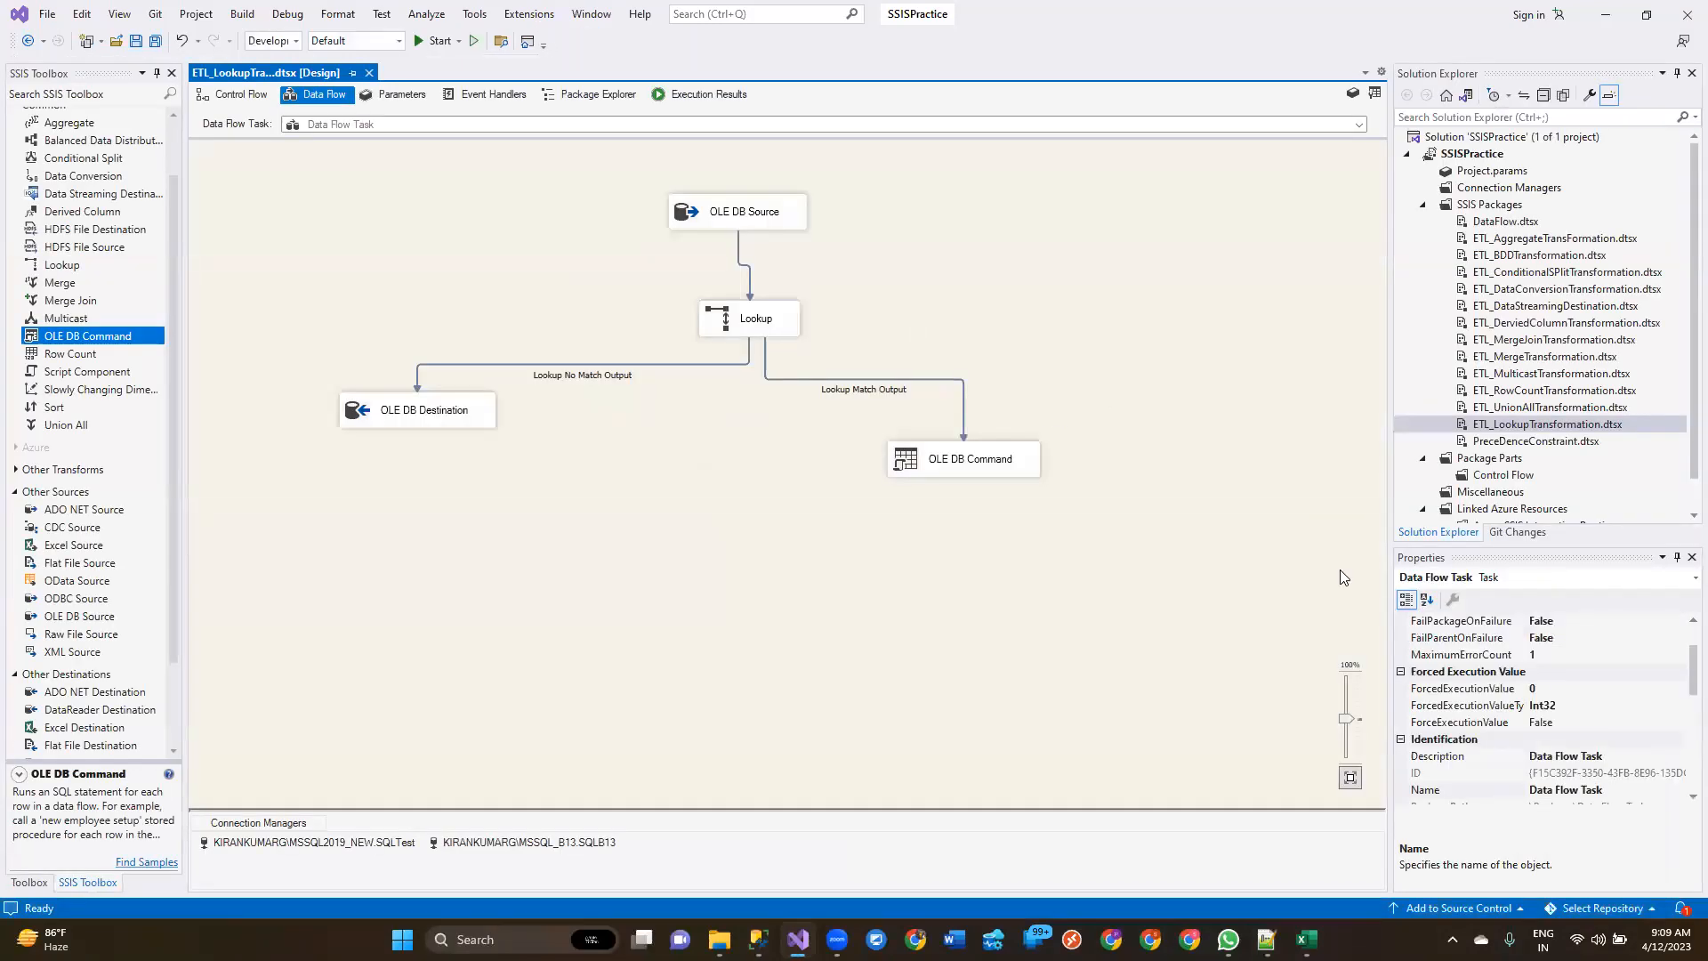
right_click(1583, 425)
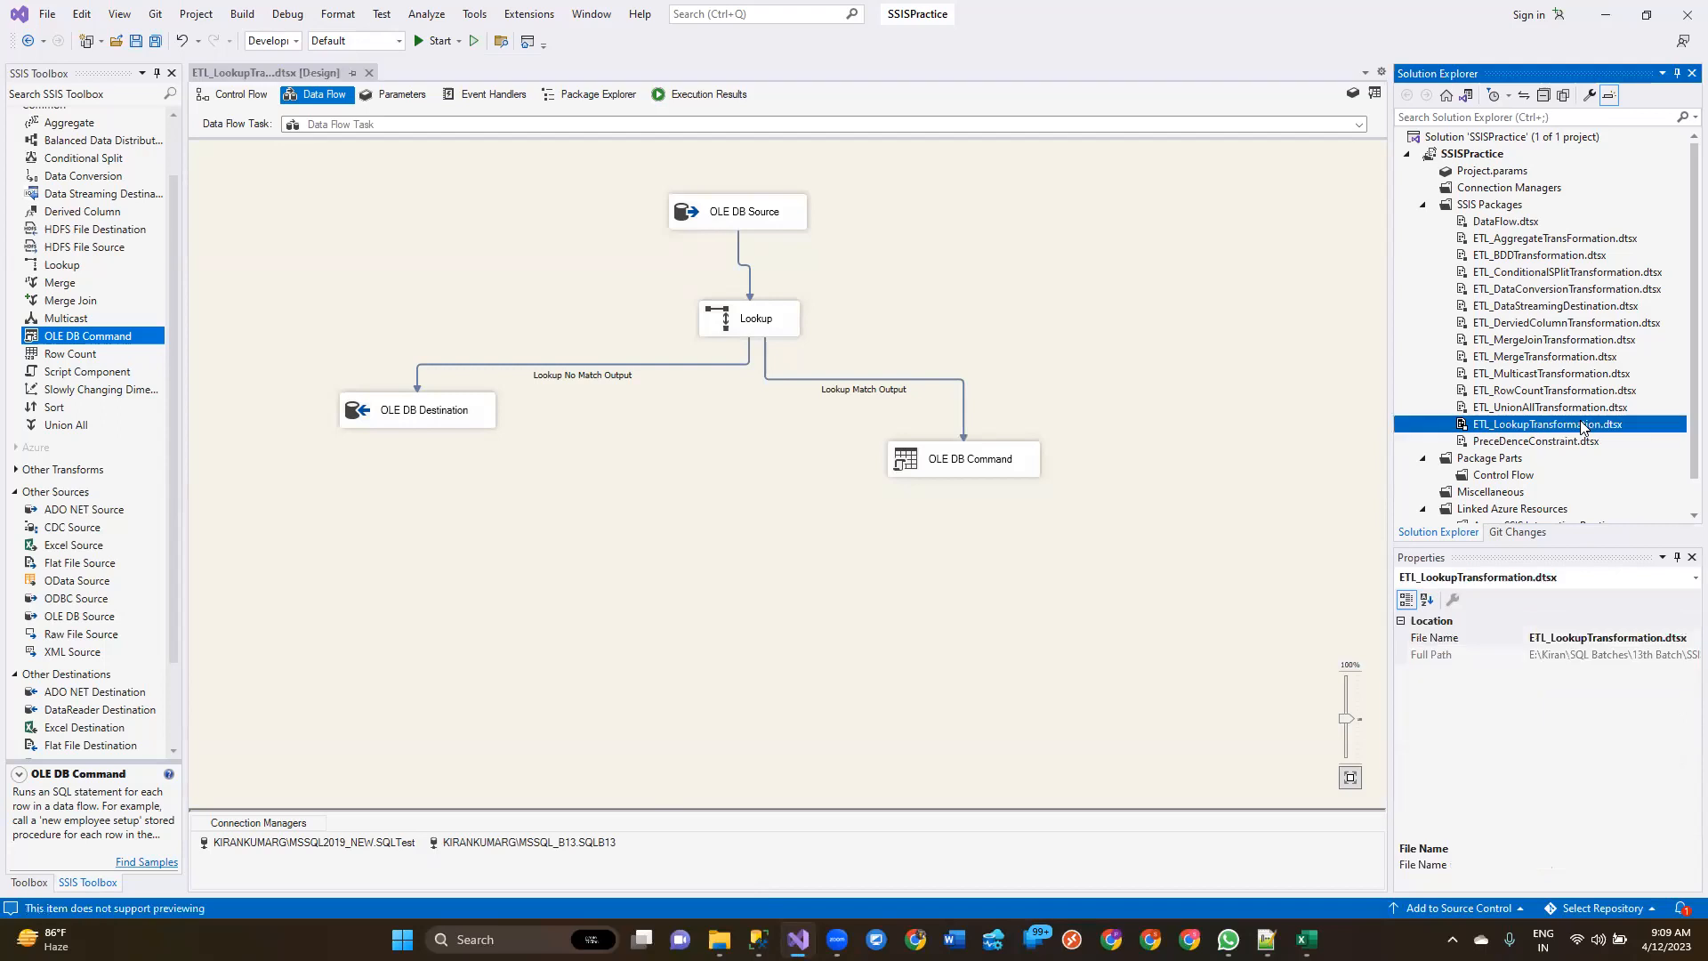
left_click(1478, 495)
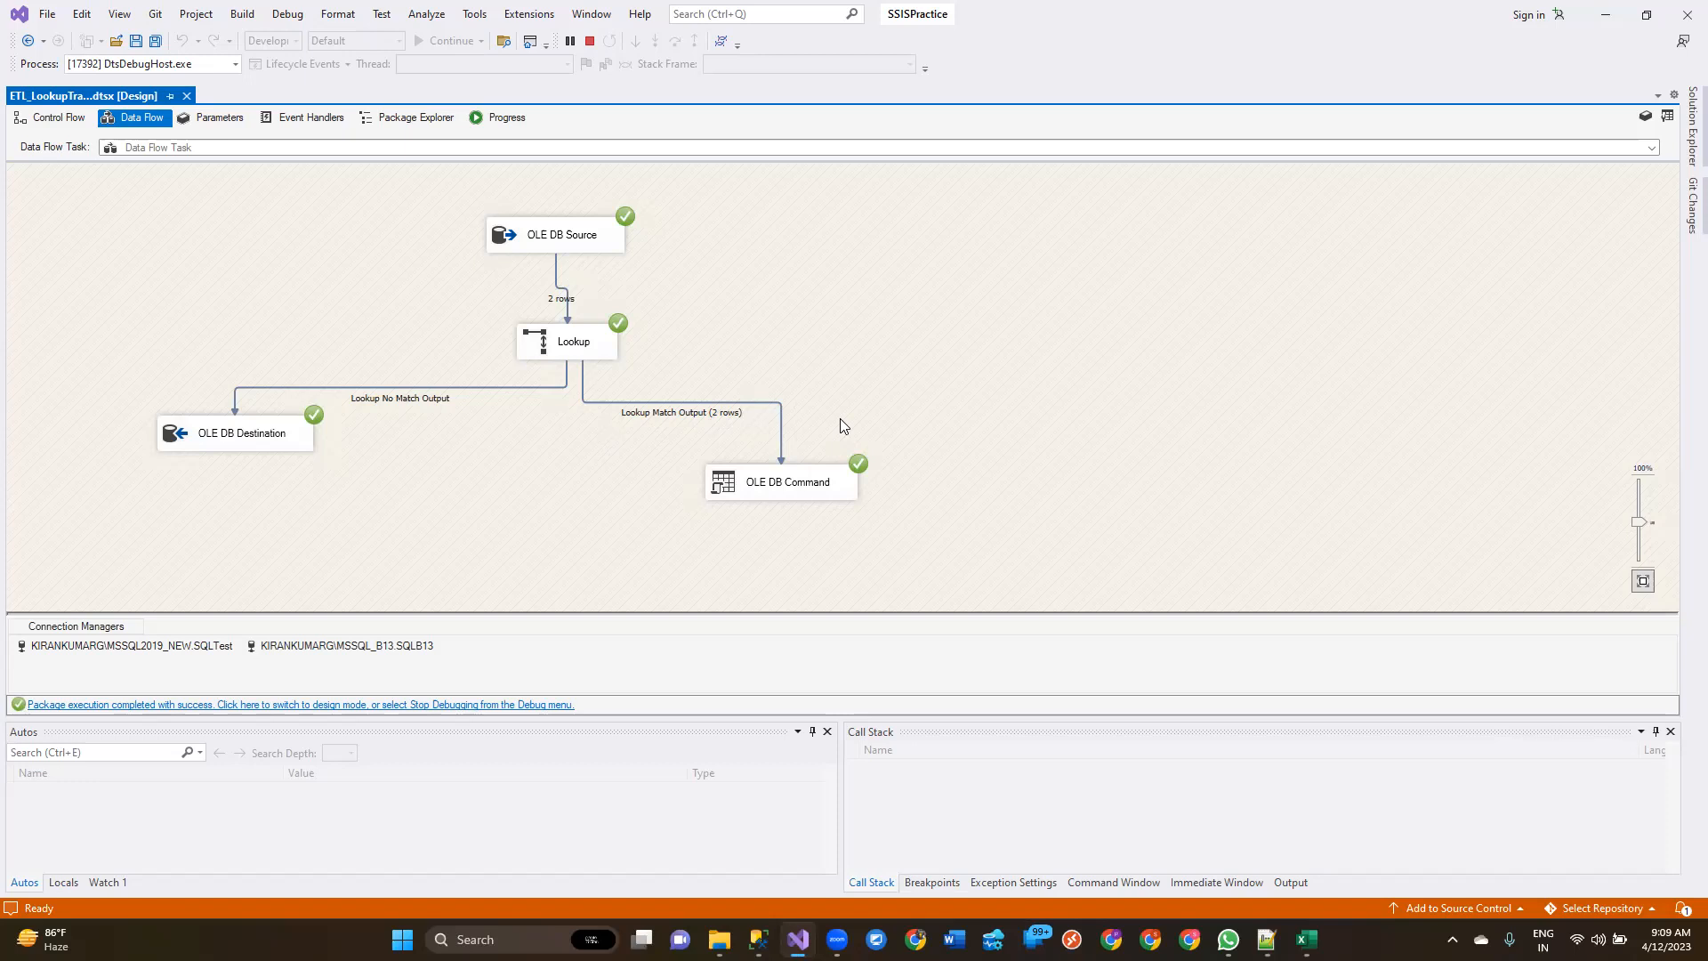
left_click(795, 488)
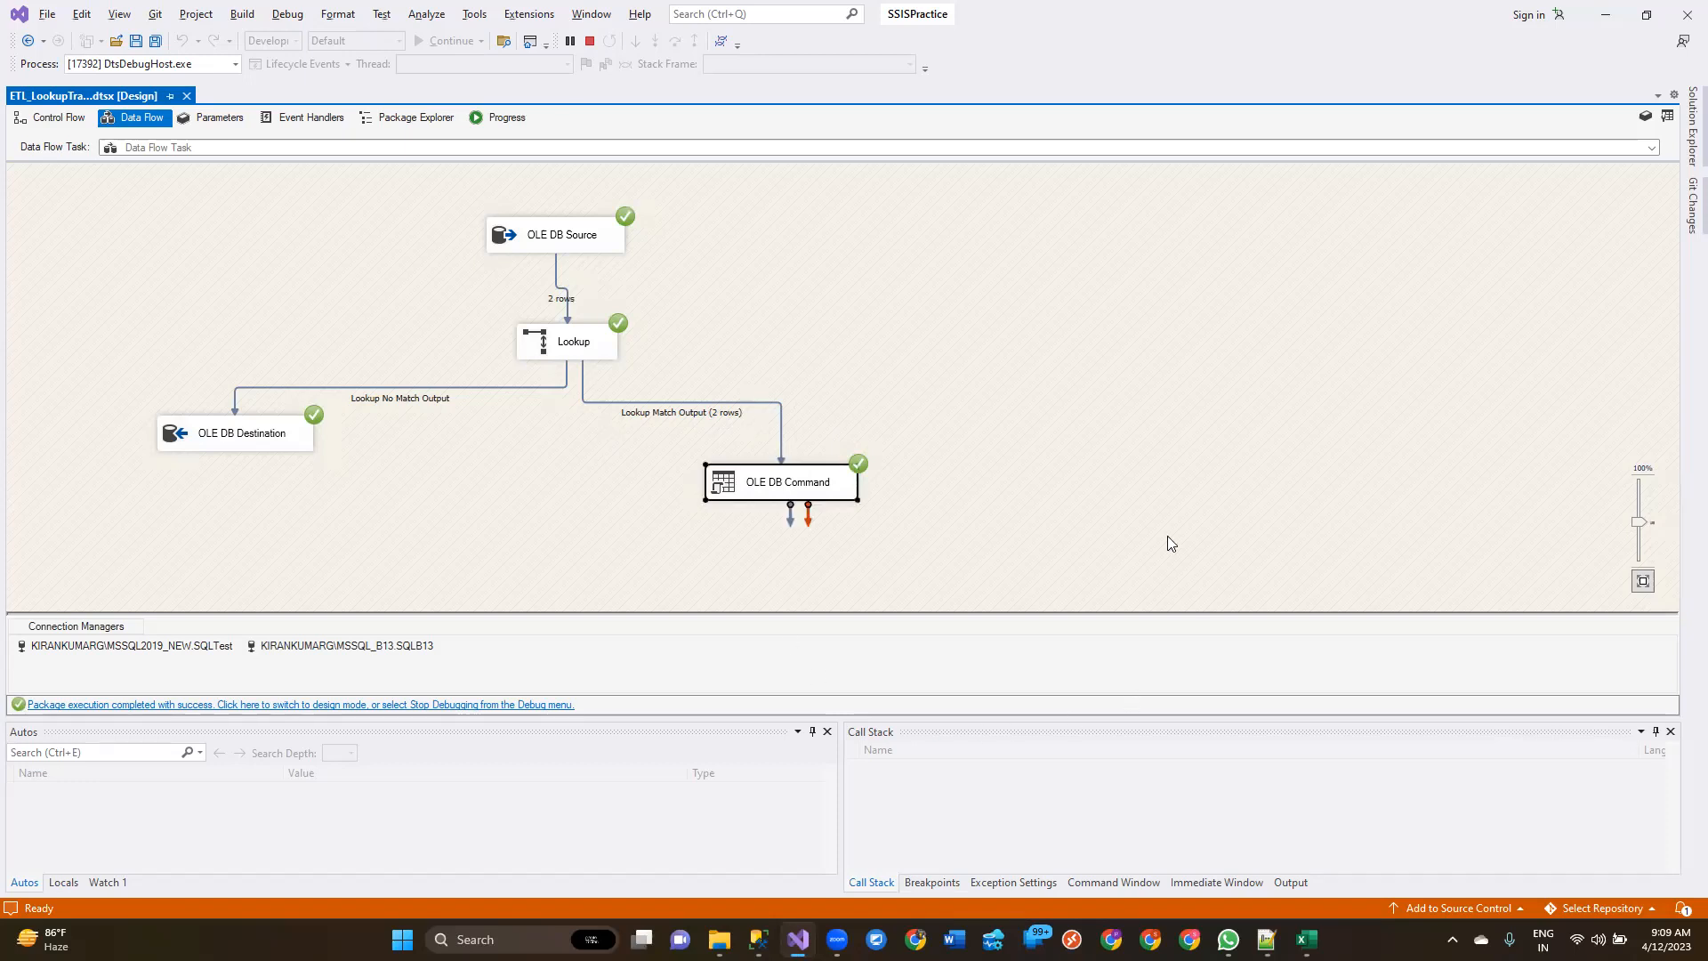
Step: Switch to SQL Server Management Studio and rerun the CustomersInfo SELECT query to check the UpdatedDatetime values
key("alt+Tab")
key("F5")
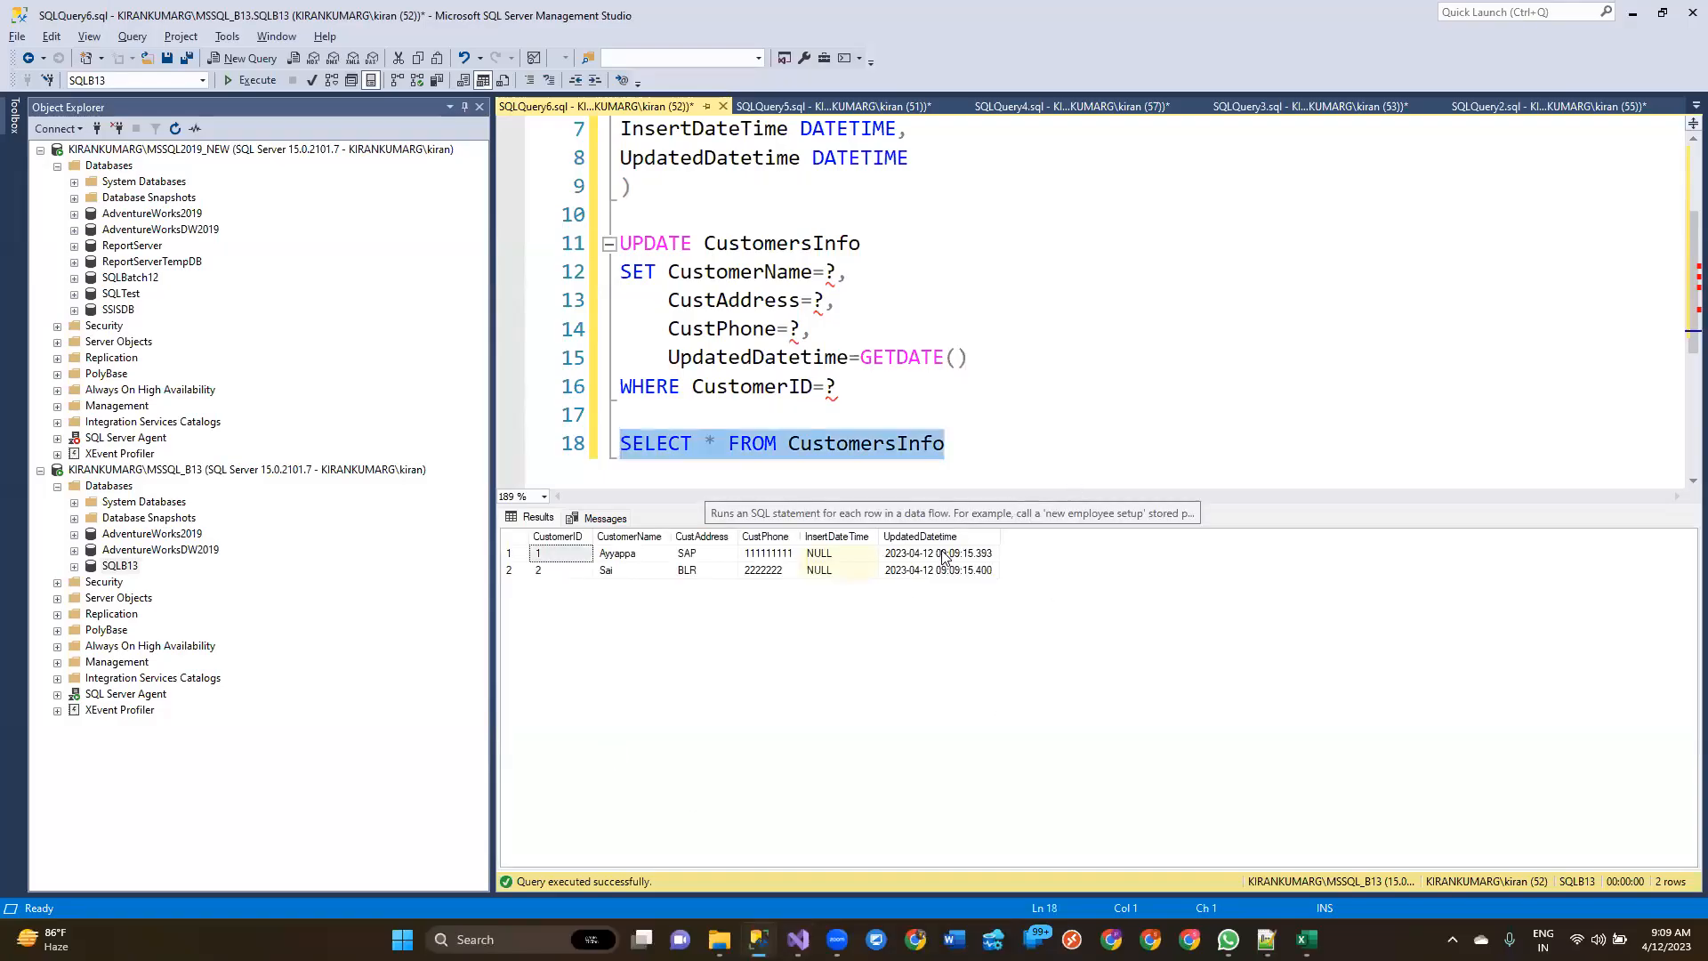
Step: Check the updated customer columns in the query results, return to Visual Studio and stop debugging the package
left_click_drag(943, 553, 941, 570)
left_click_drag(623, 555, 765, 573)
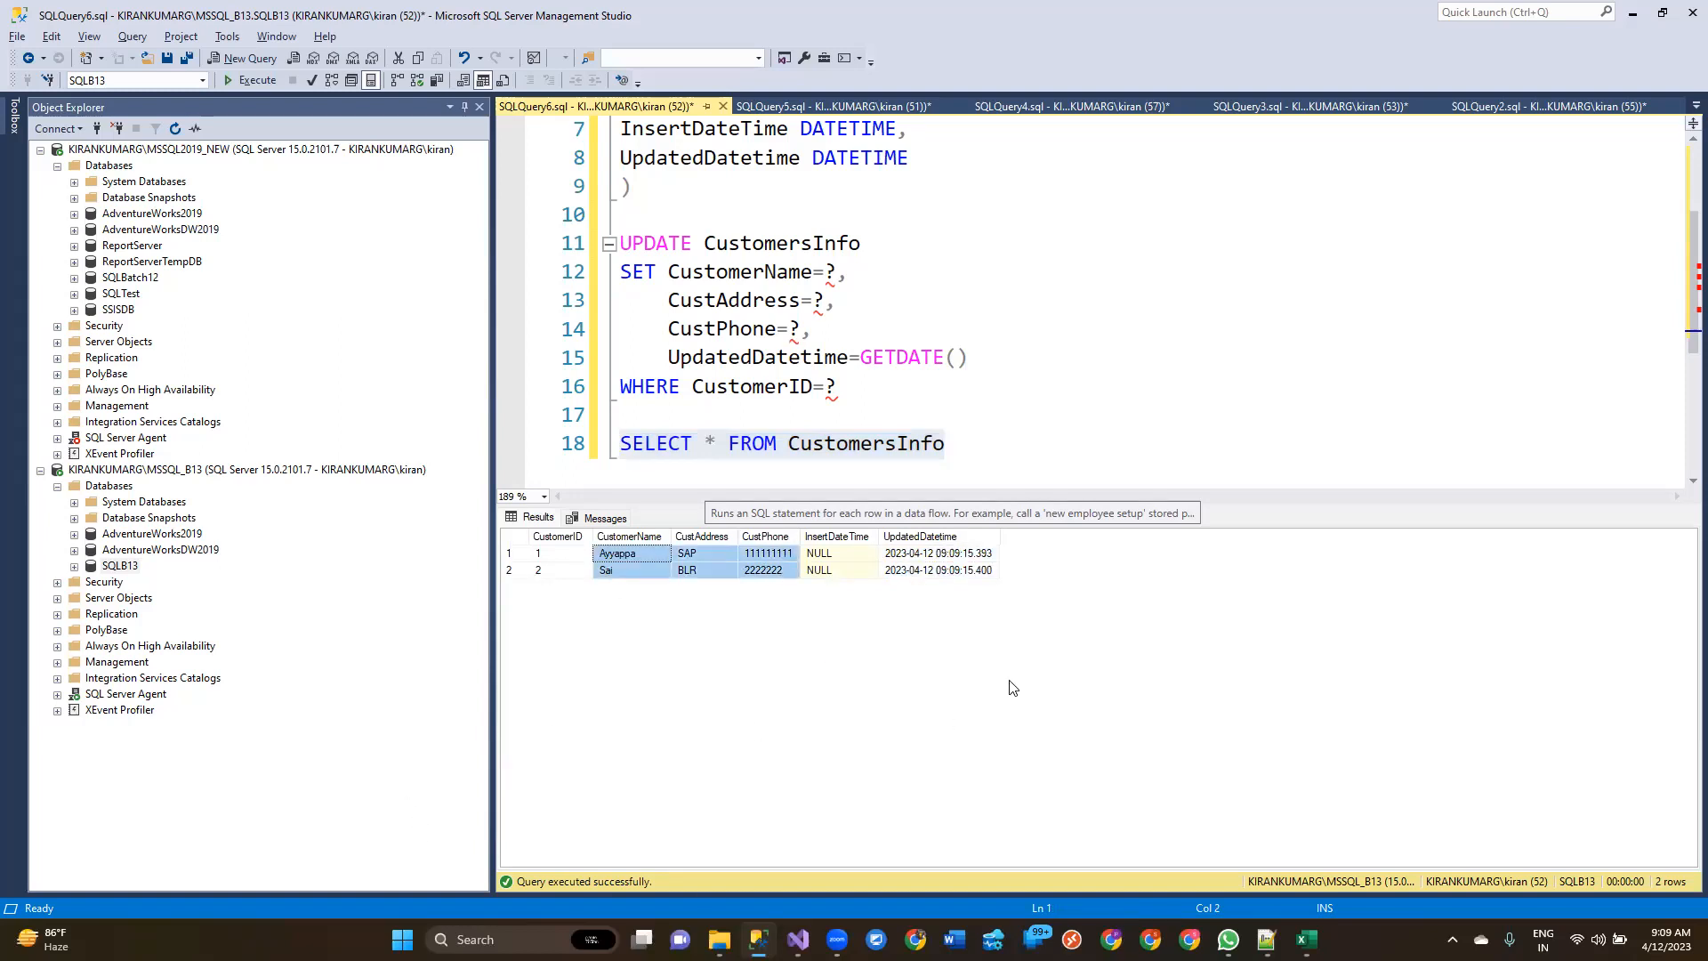
key("alt+Tab")
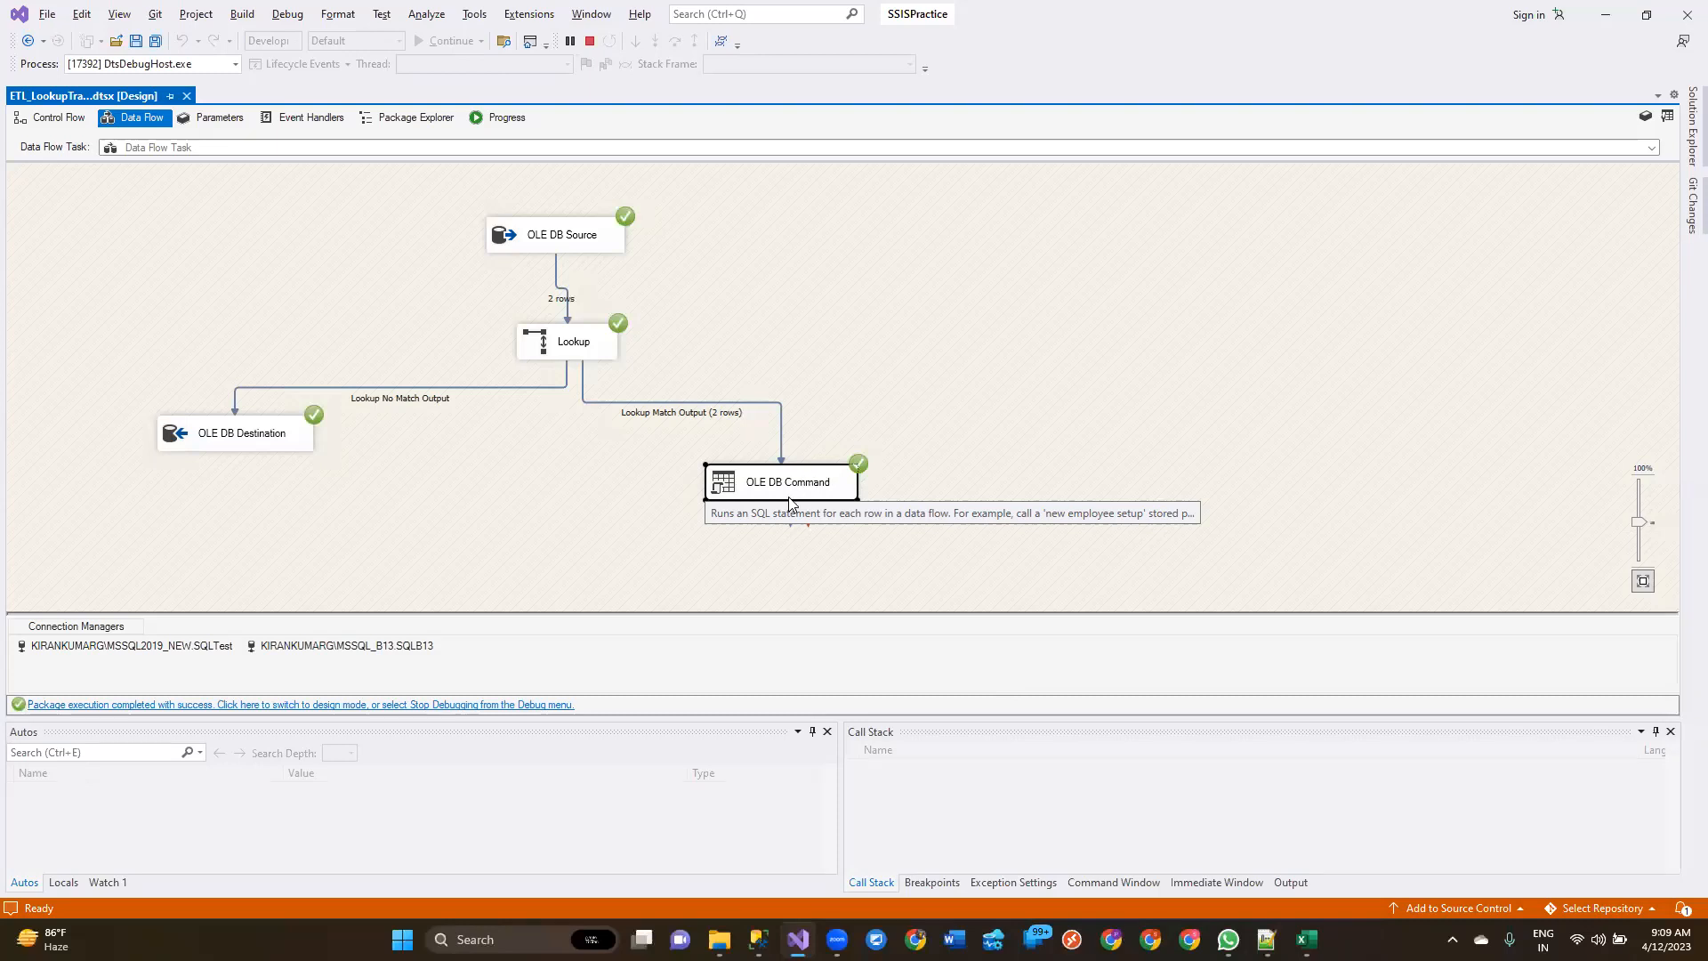
left_click(592, 243)
left_click(735, 481)
left_click(589, 40)
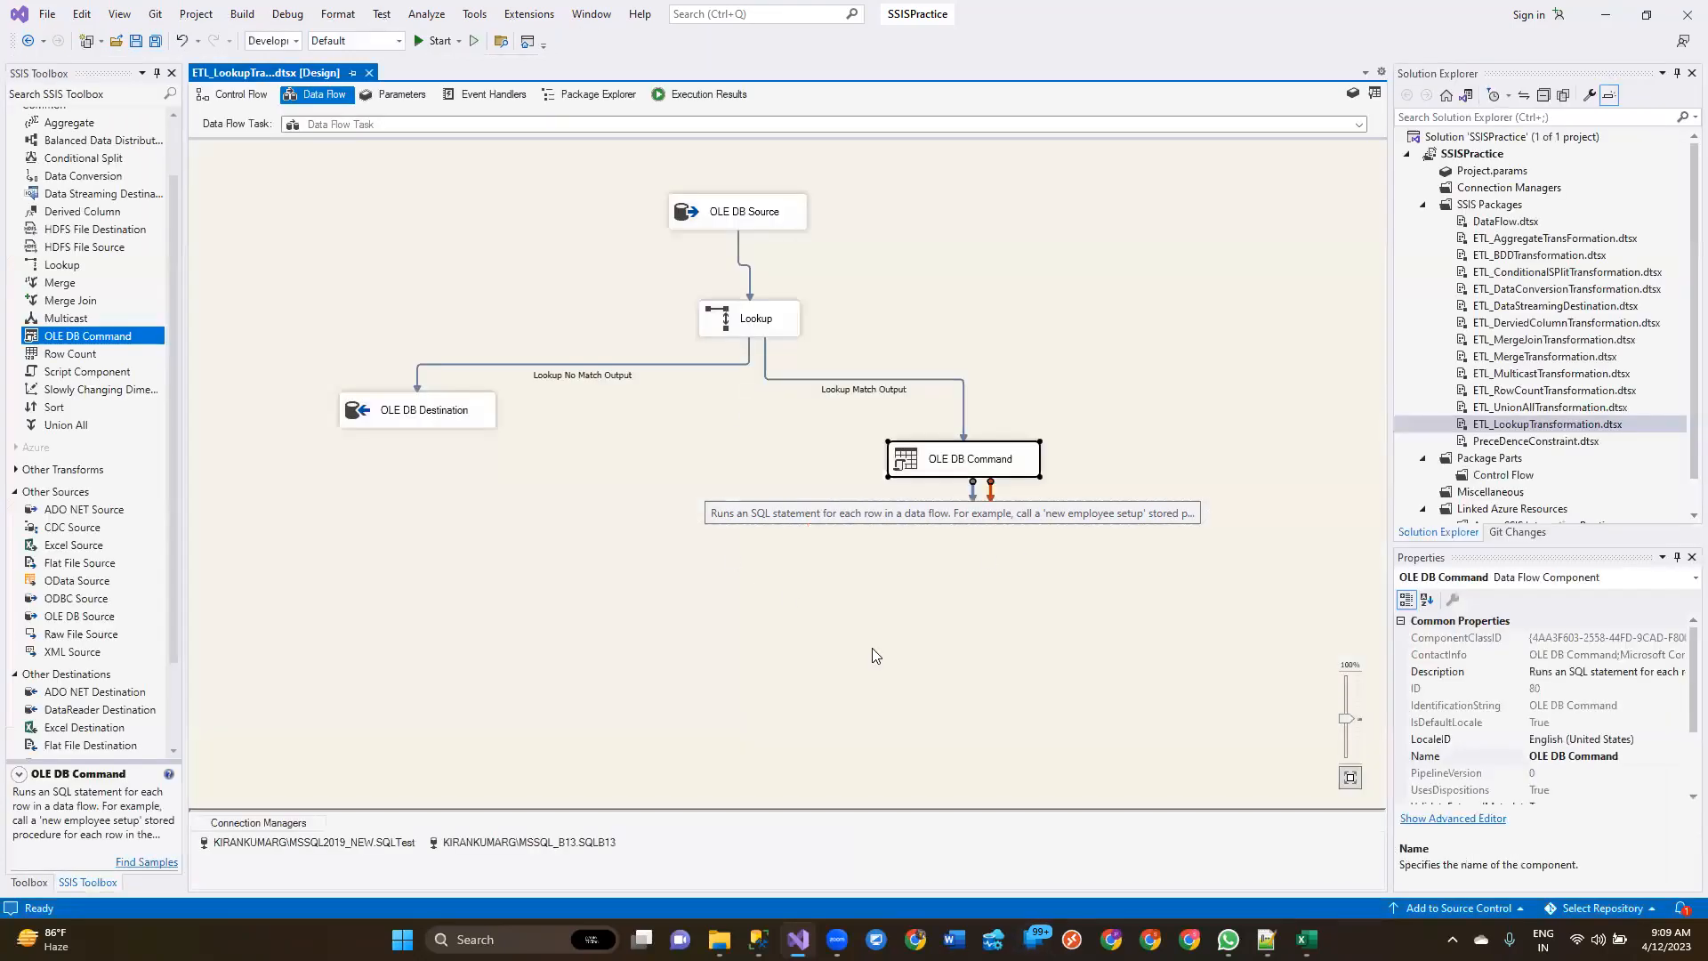
Step: Recheck the CustomersInfo results in SQL Server Management Studio and return to the Lookup data flow in Visual Studio
mouse_move(758, 939)
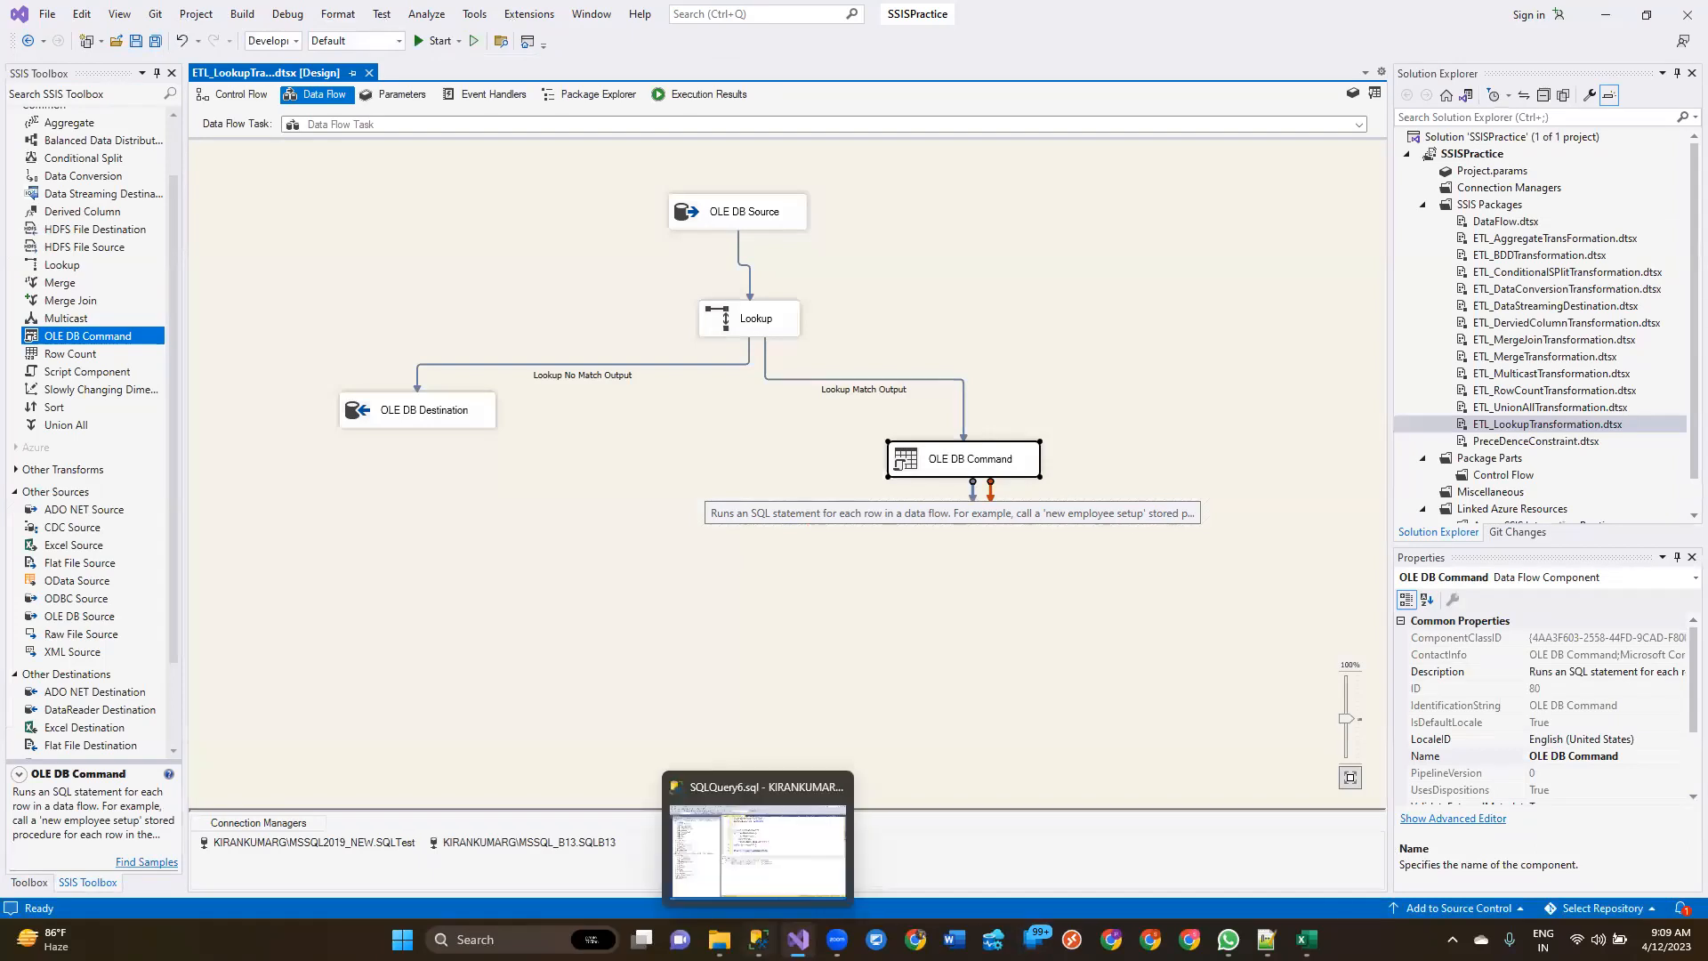
left_click(606, 366)
left_click(758, 938)
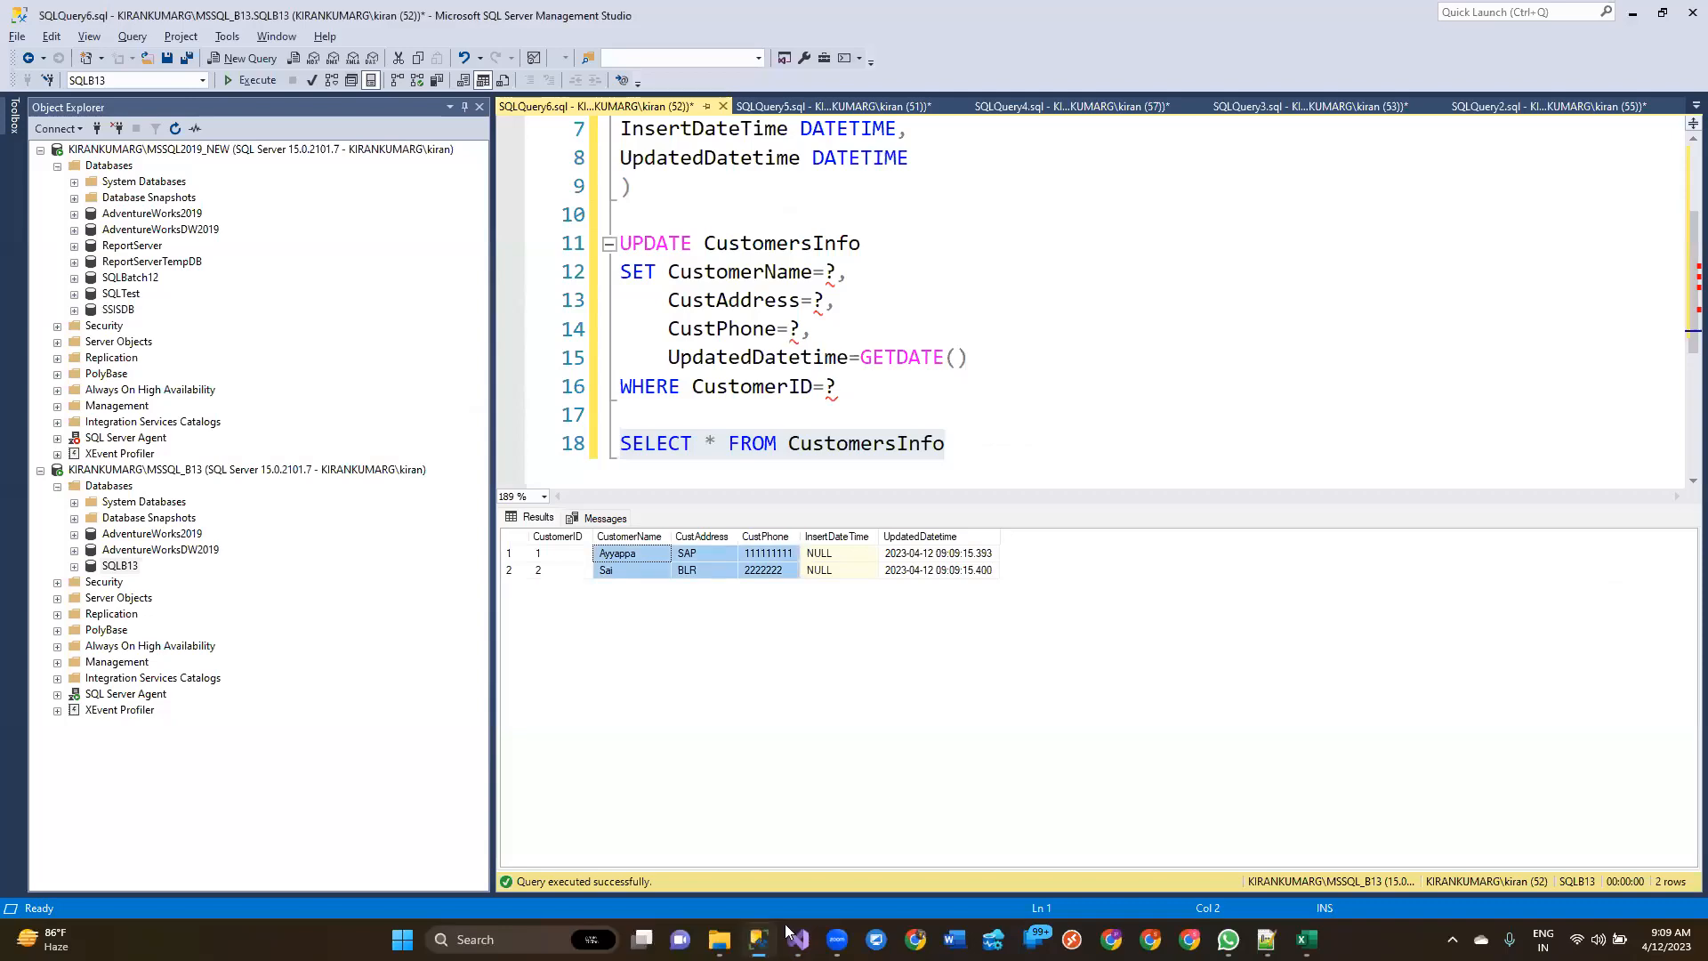
key("alt+Tab")
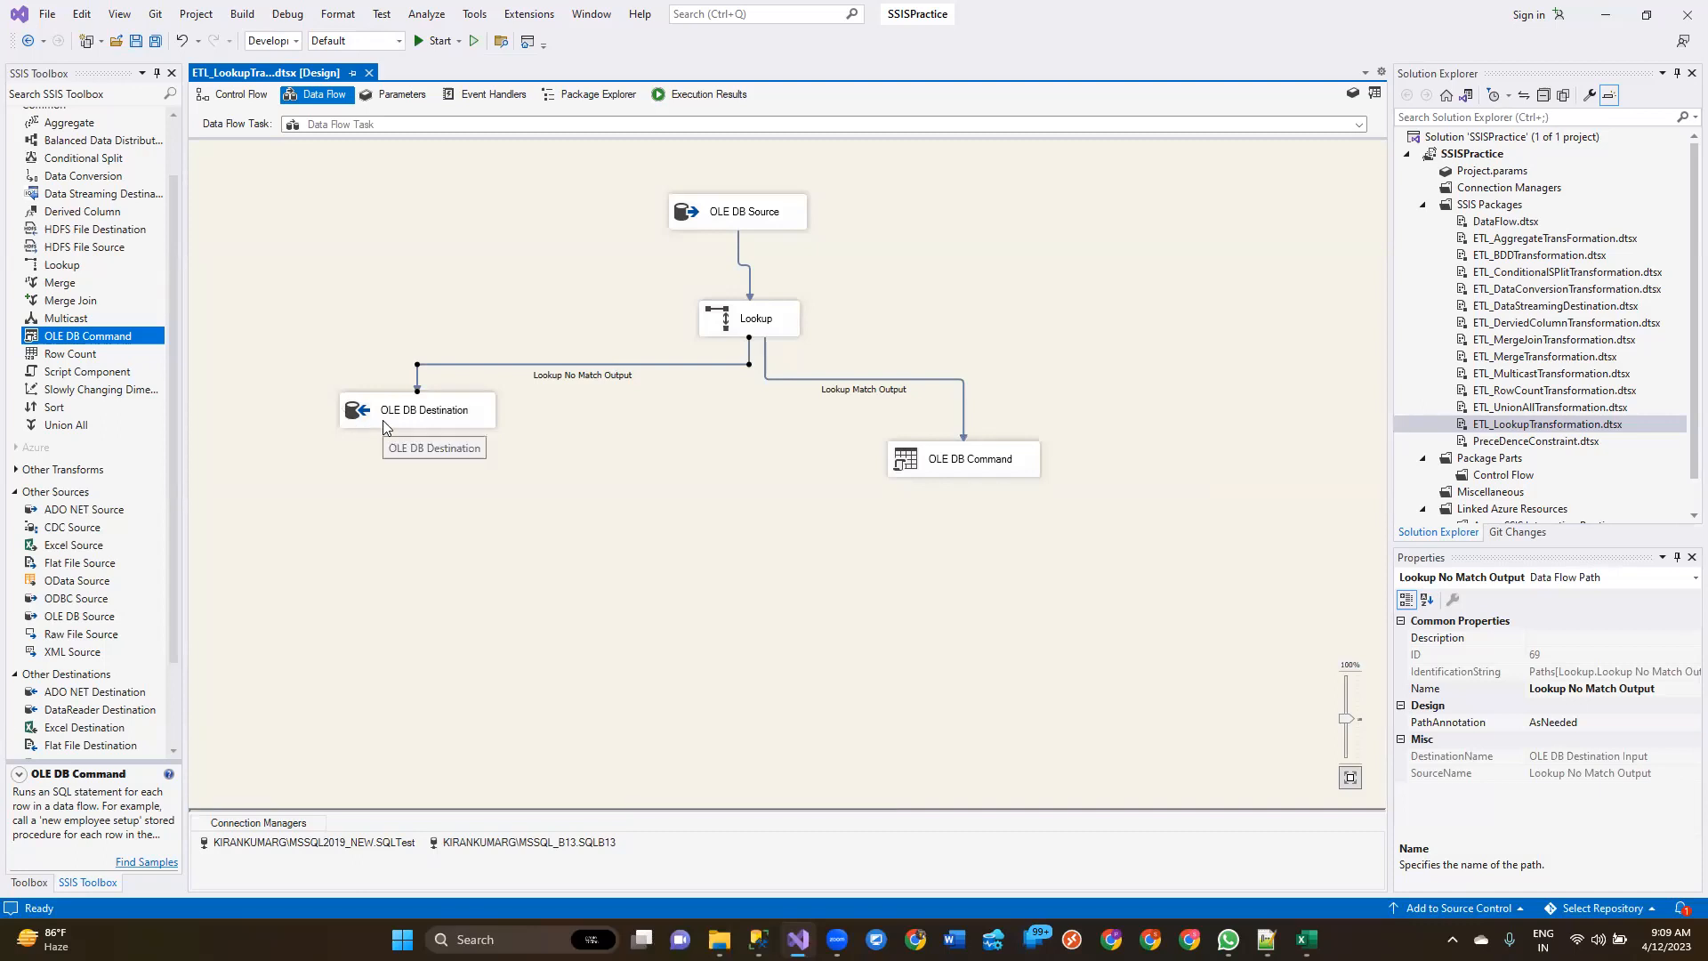
Step: Add a Derived Column transformation and reroute the Lookup No Match Output from the OLE DB Destination to it
scroll(88, 227, "up", 3)
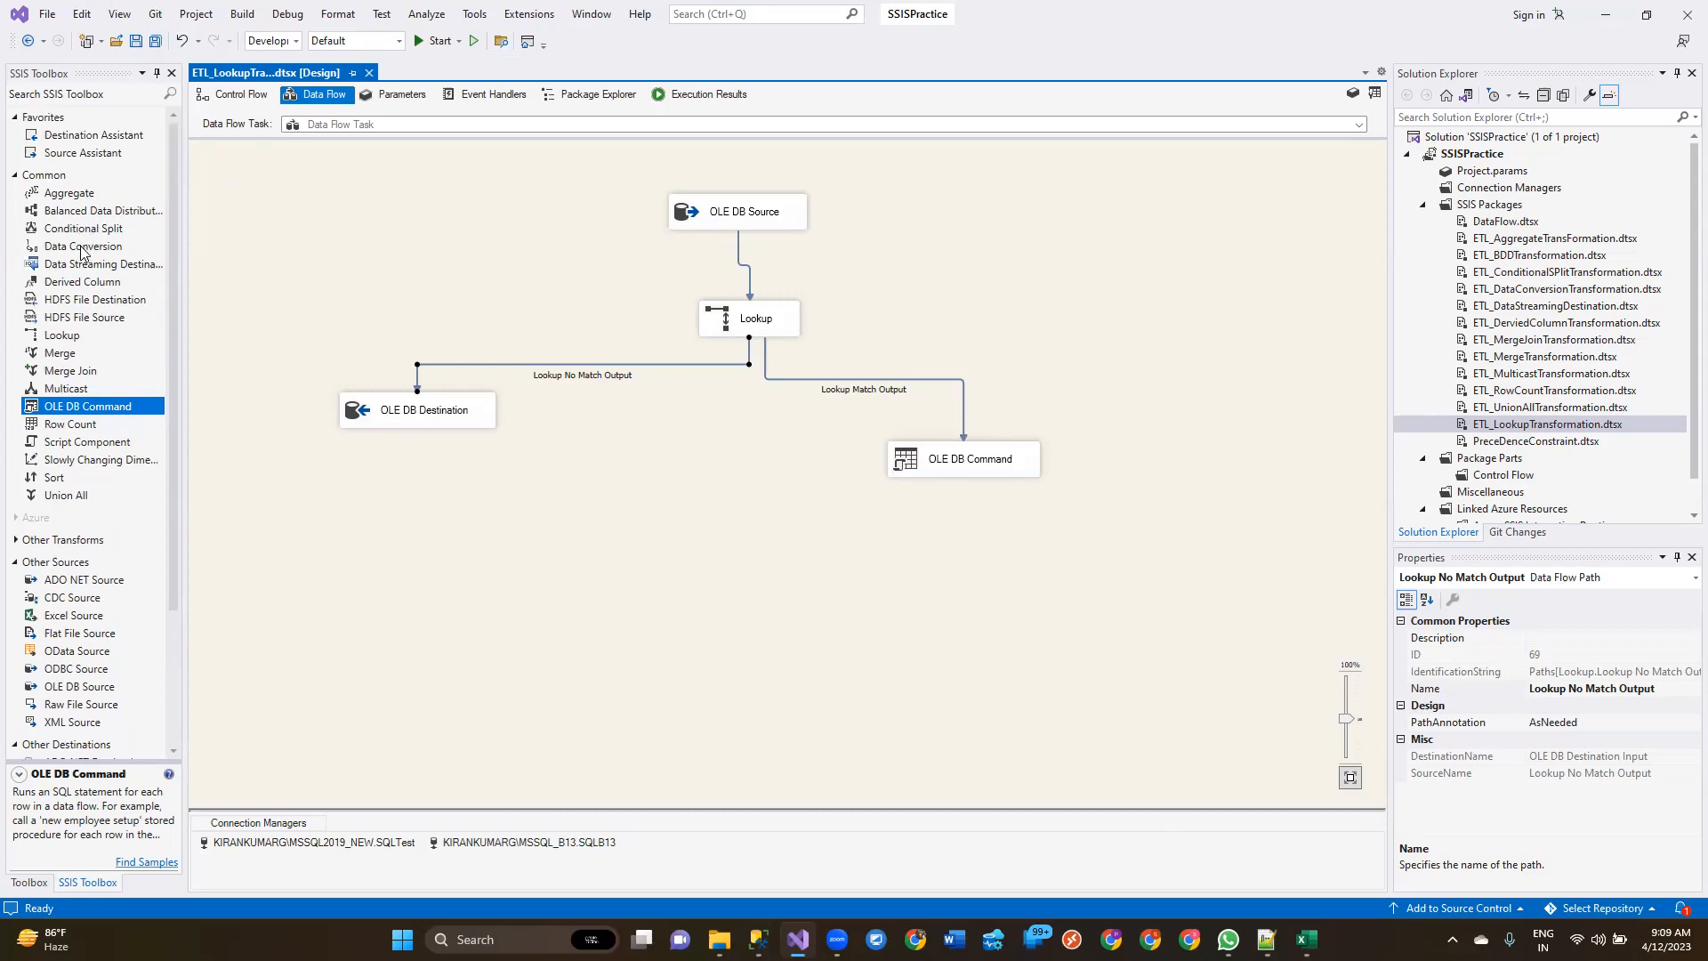
left_click_drag(85, 281, 500, 313)
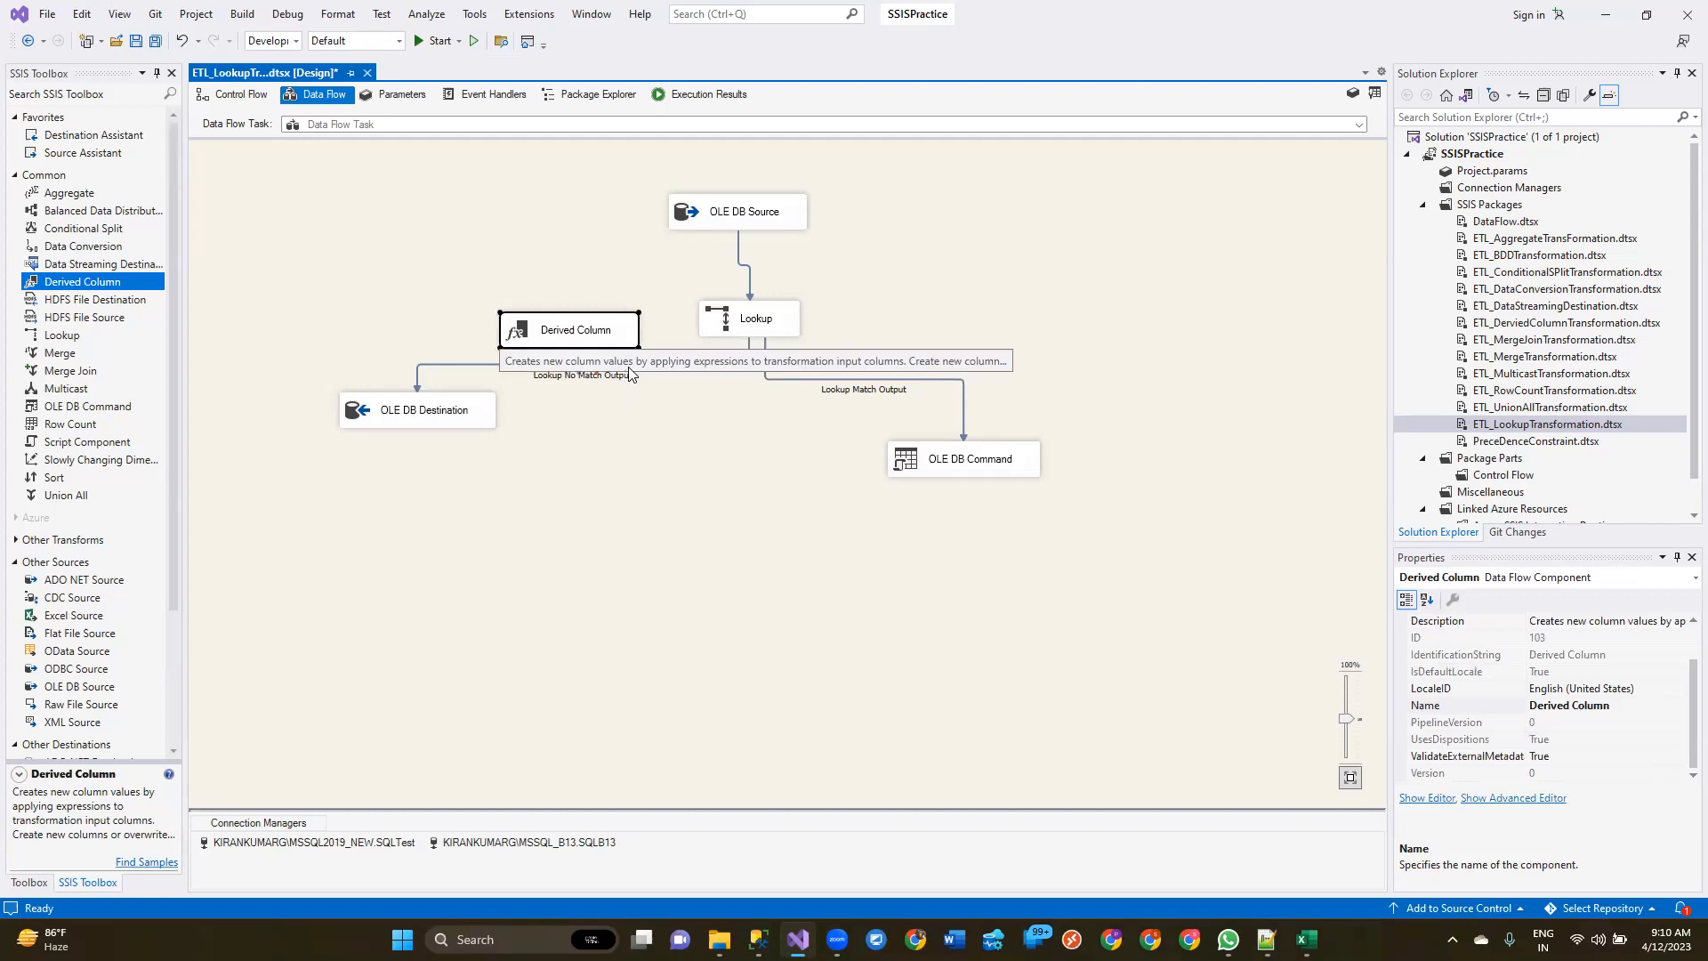
left_click(628, 363)
key("Delete")
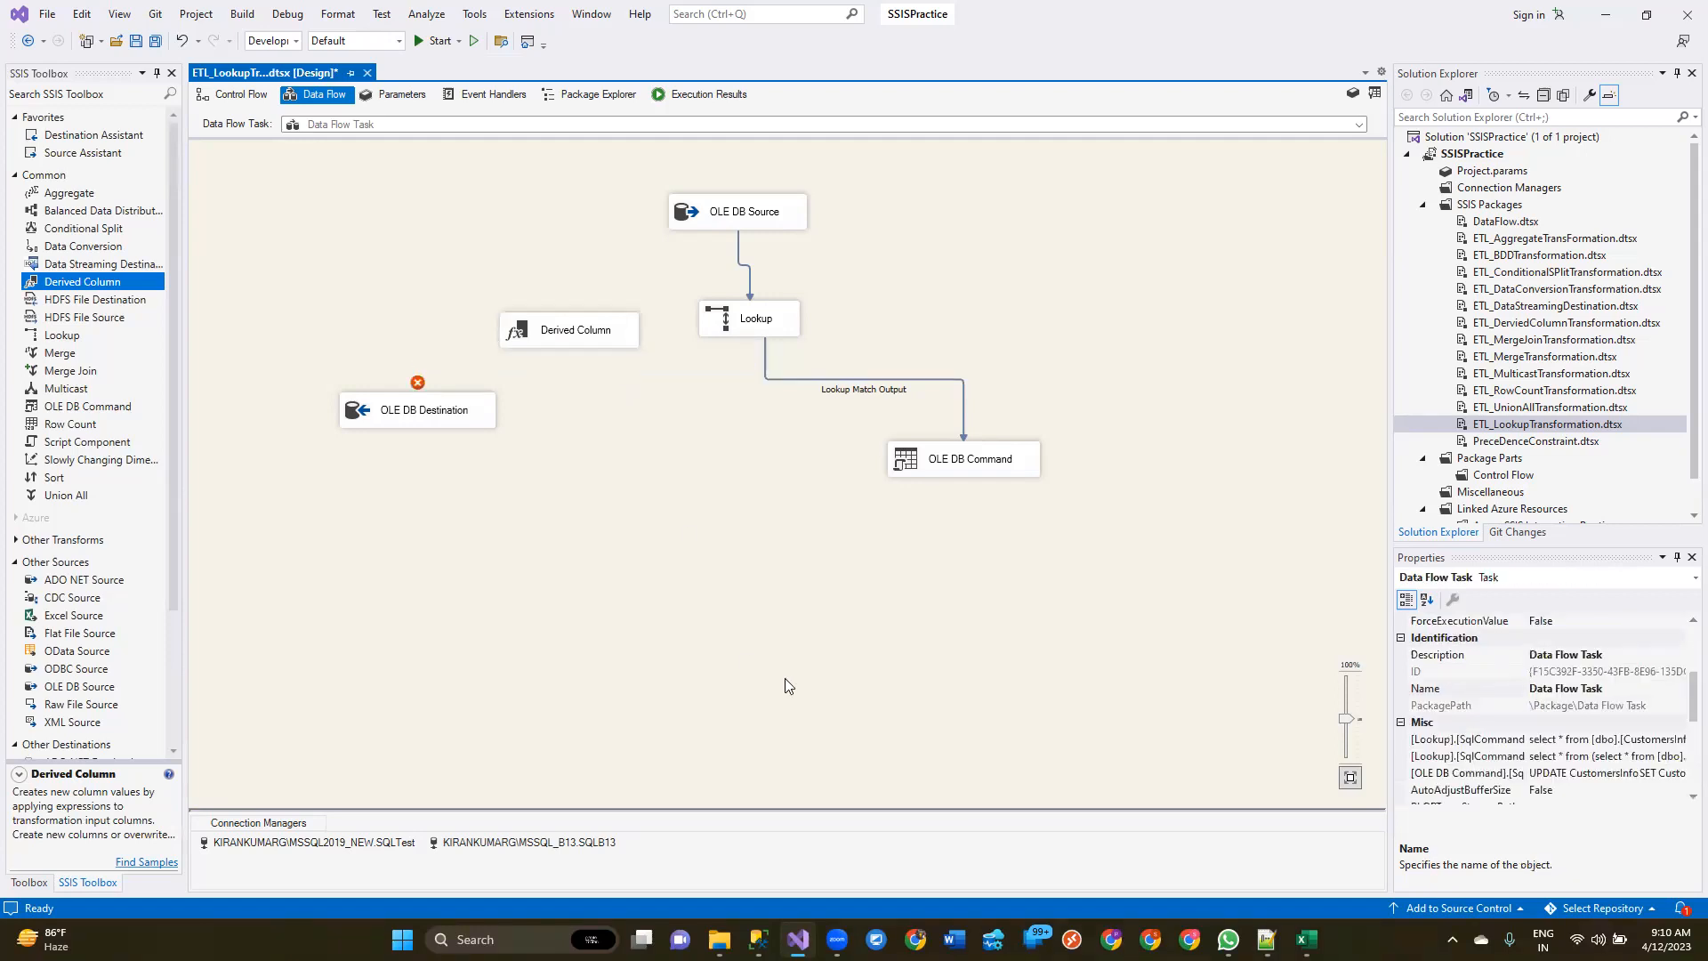
left_click(761, 329)
left_click_drag(758, 360, 616, 345)
Step: Define a new derived column InsertedDate with the expression GETDATE() in the Derived Column transformation
double_click(576, 337)
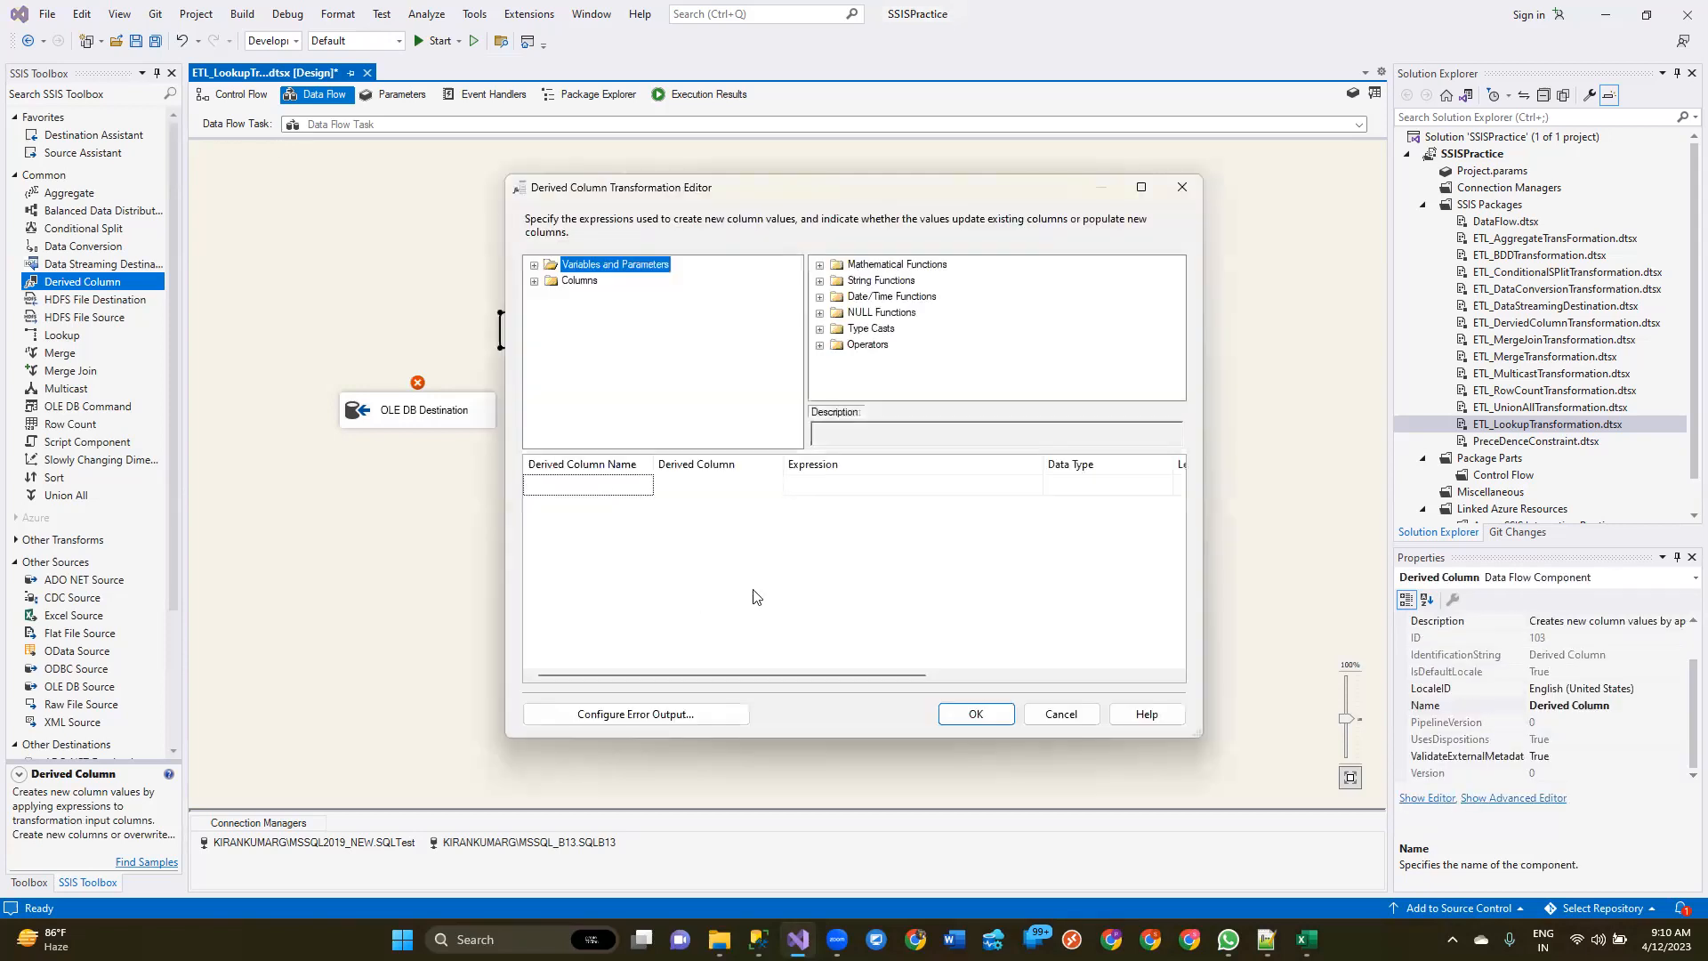
left_click(614, 486)
type("InsertedDate")
key("Tab")
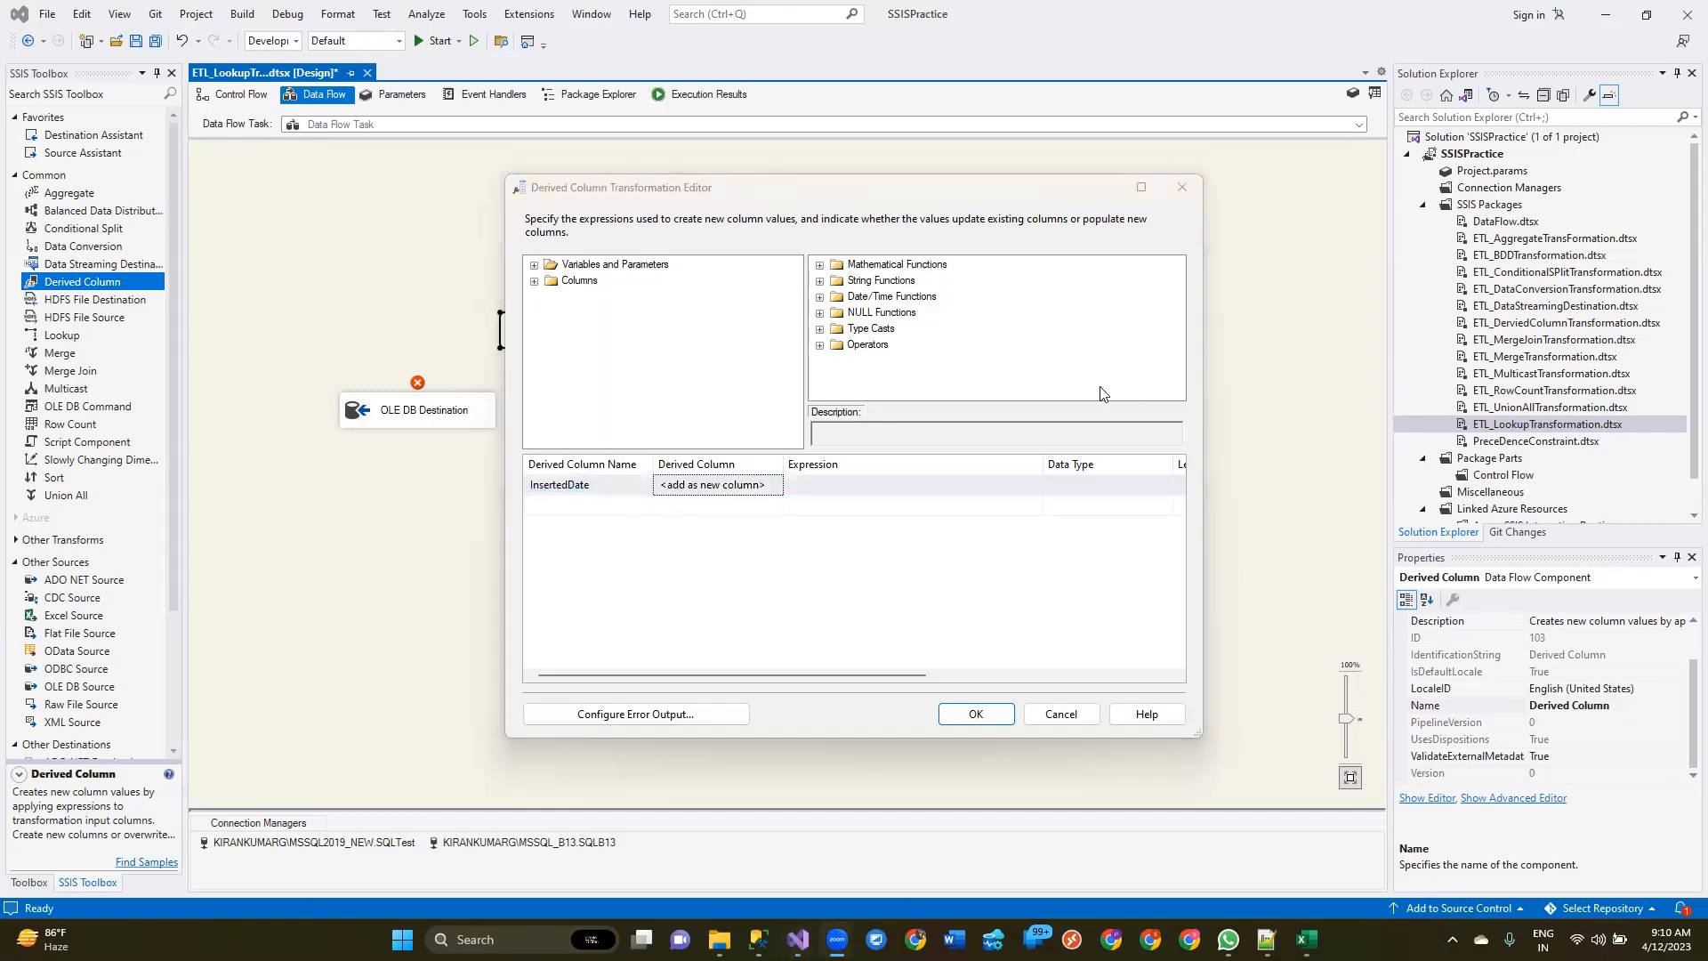
left_click(1141, 187)
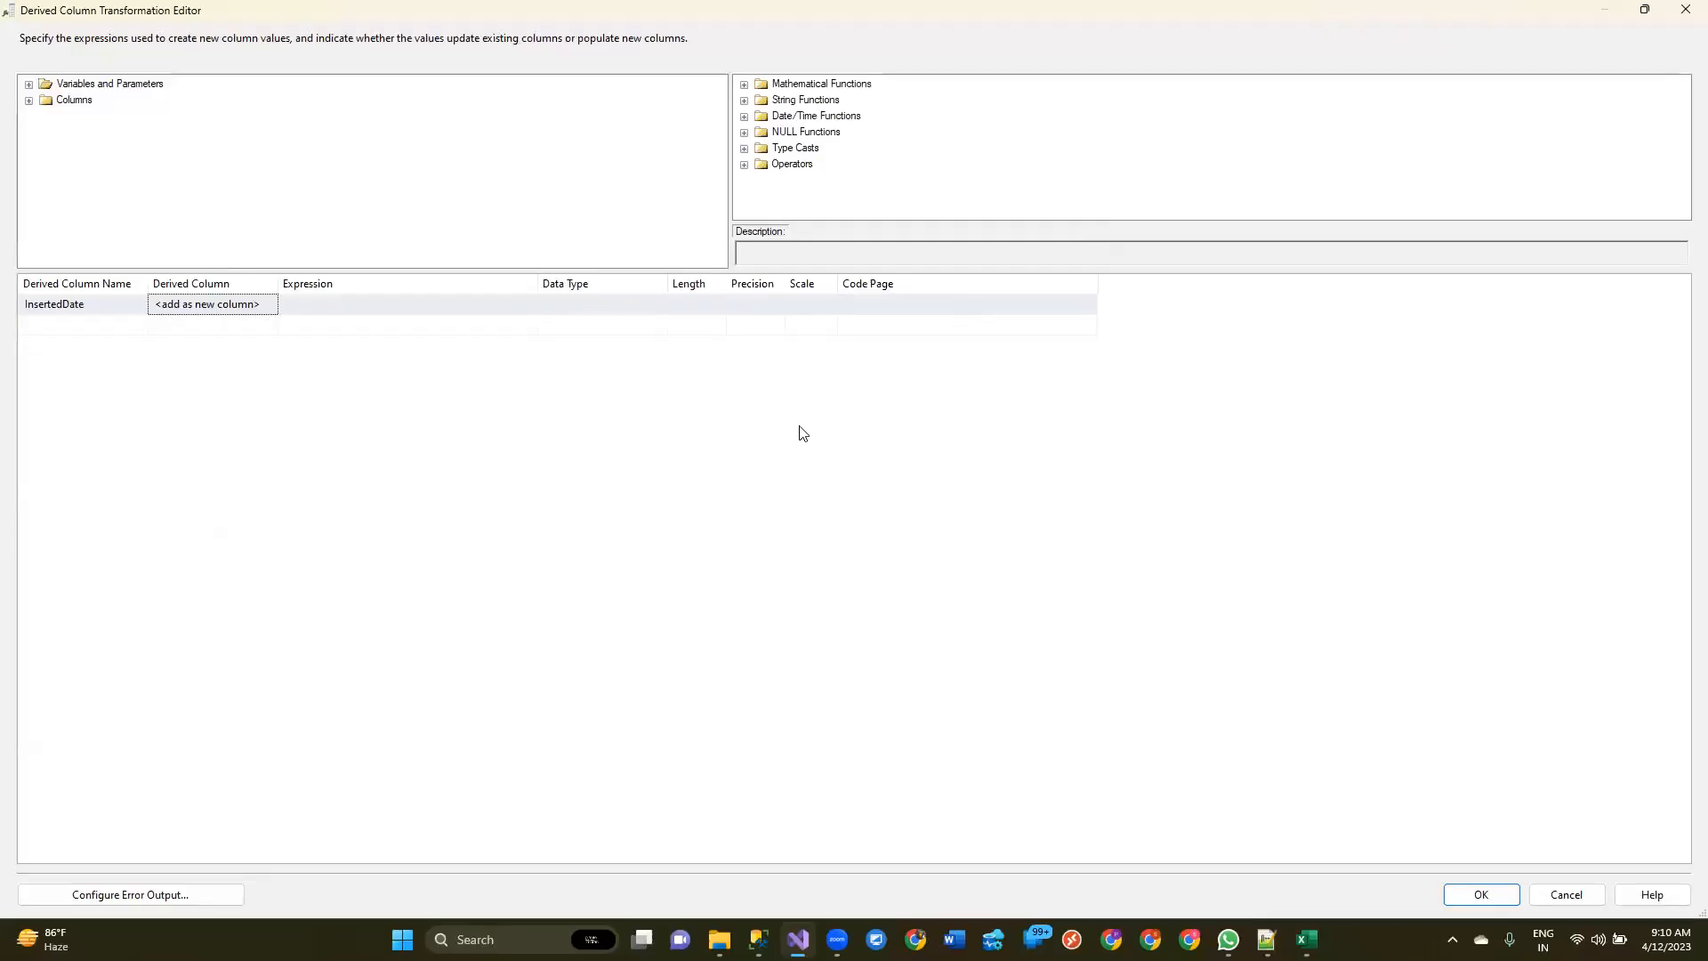
left_click(484, 307)
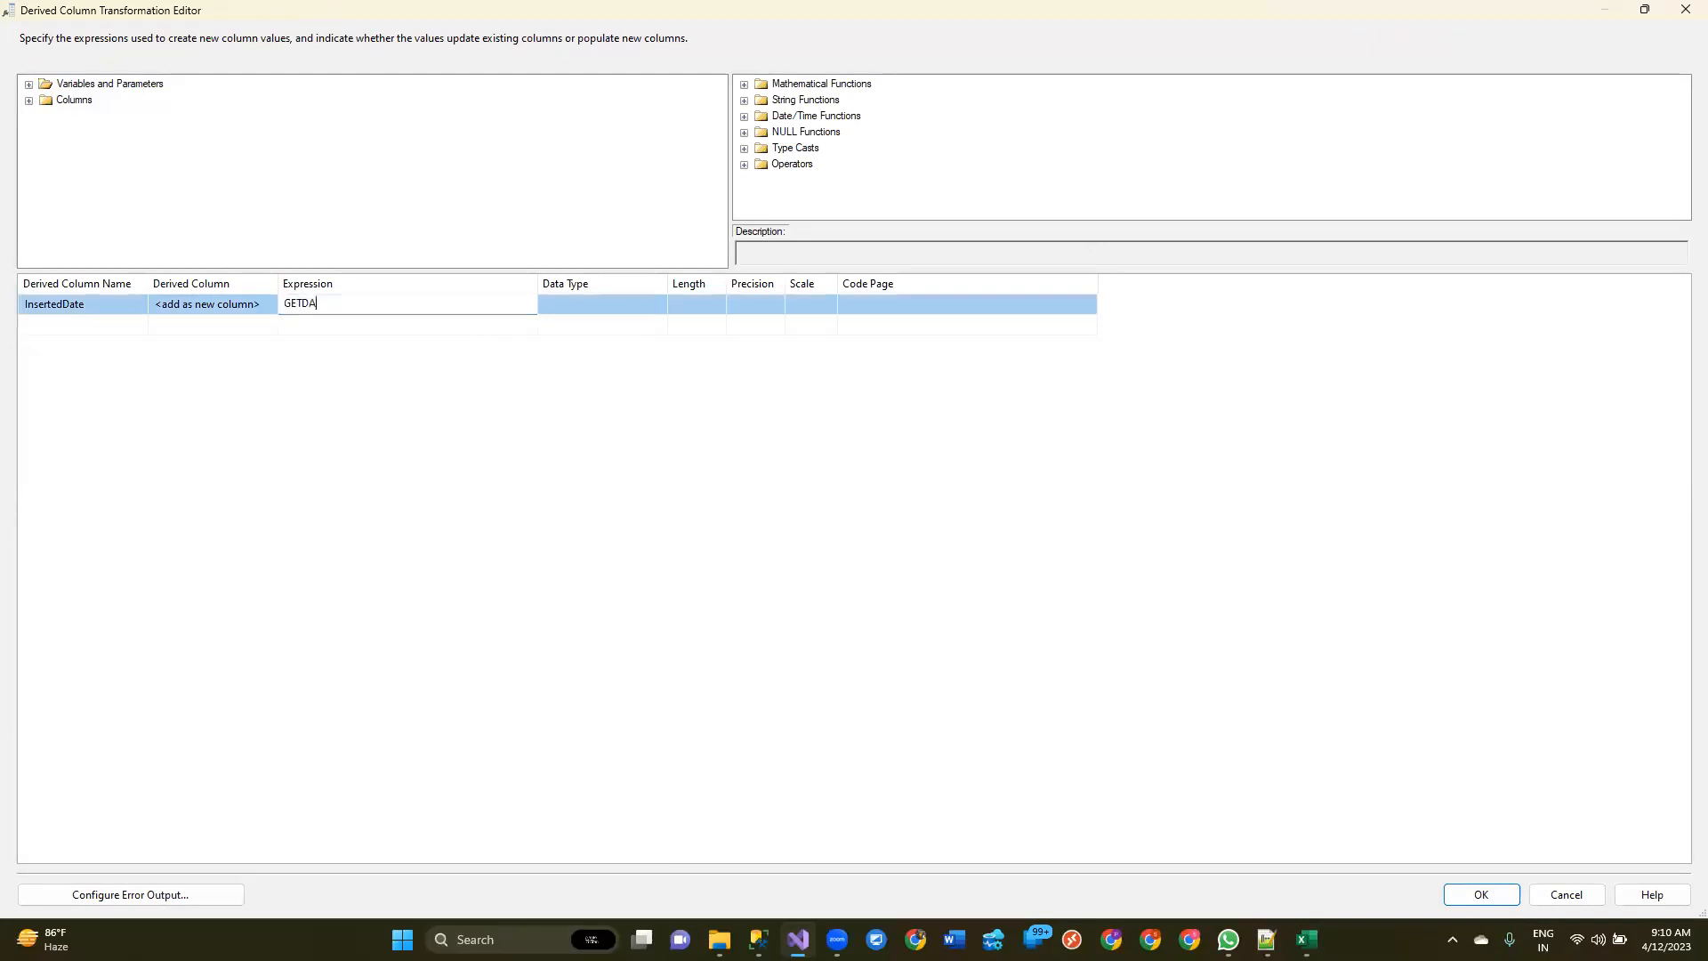
key("Return")
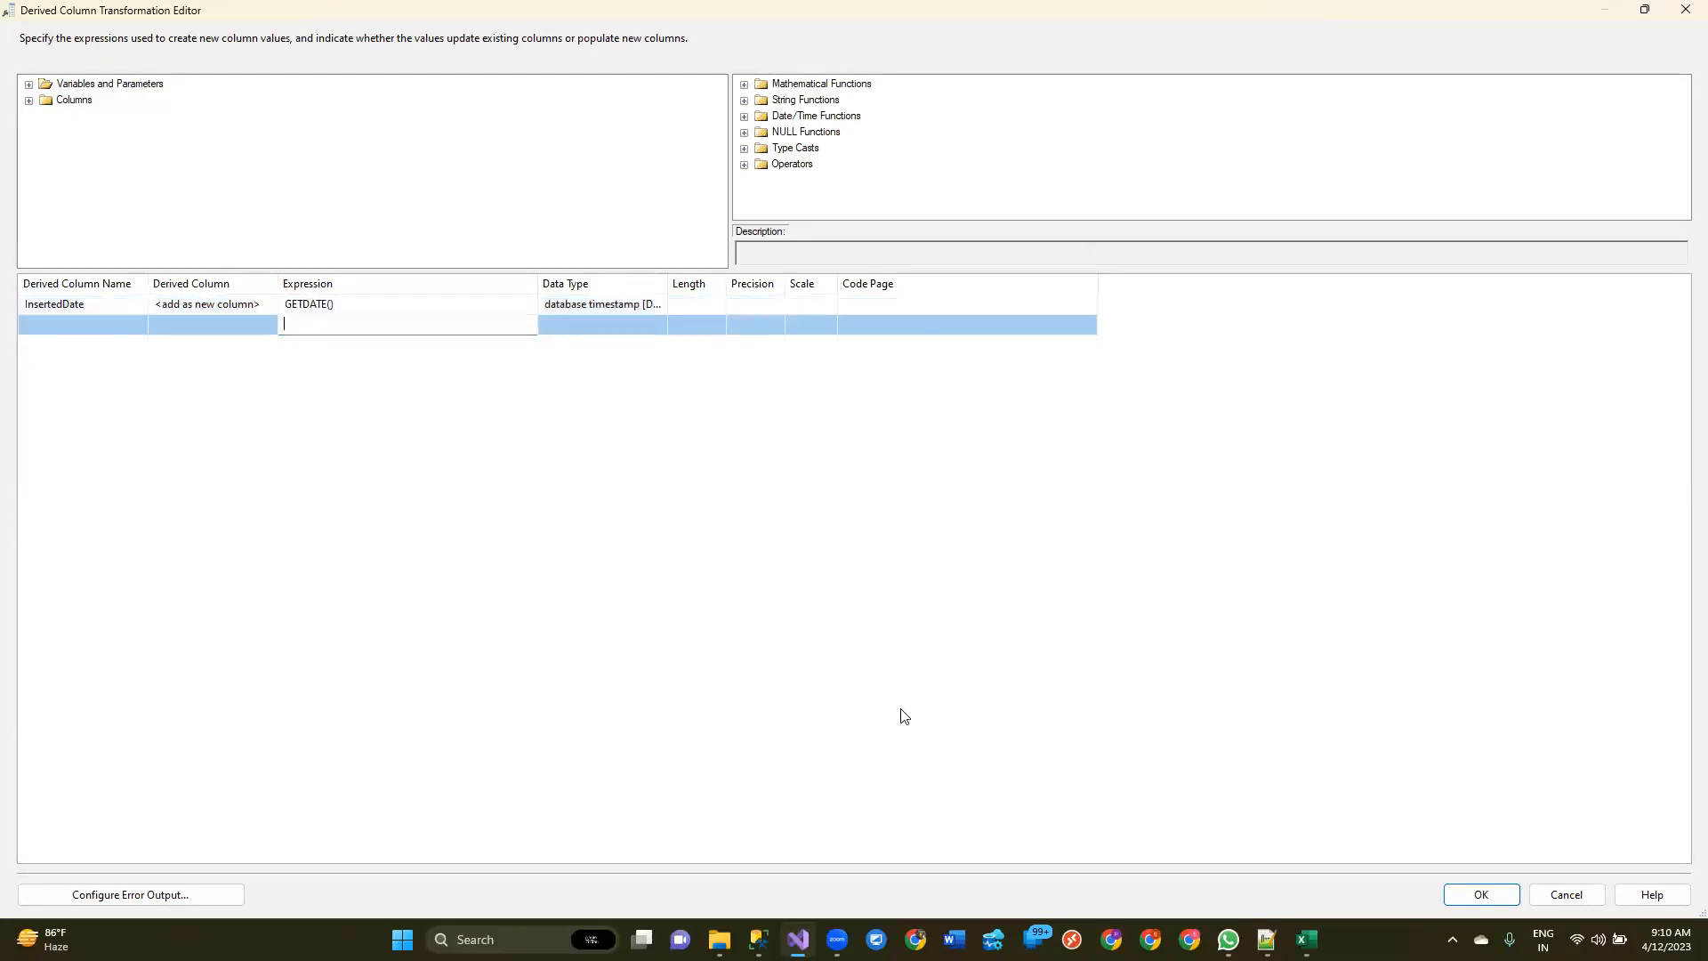
left_click(1479, 895)
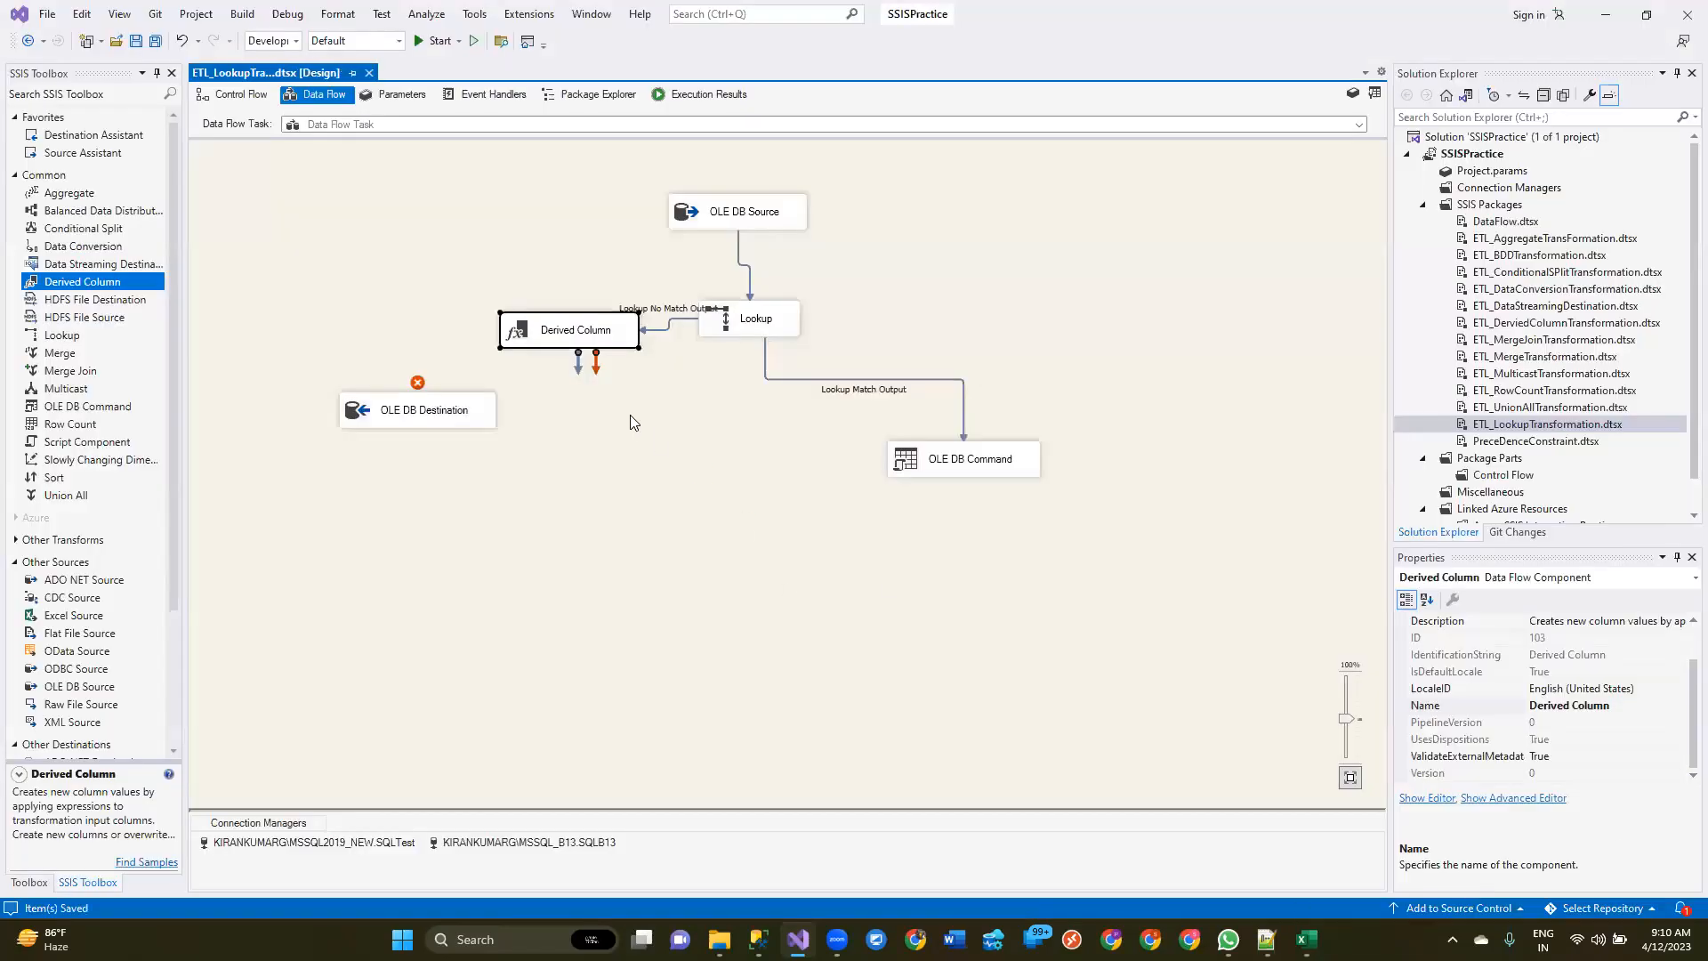
Step: Connect the Derived Column to the OLE DB Destination, map InsertedDate to InsertDateTime and save the package
left_click_drag(581, 375, 426, 421)
double_click(425, 421)
left_click(579, 302)
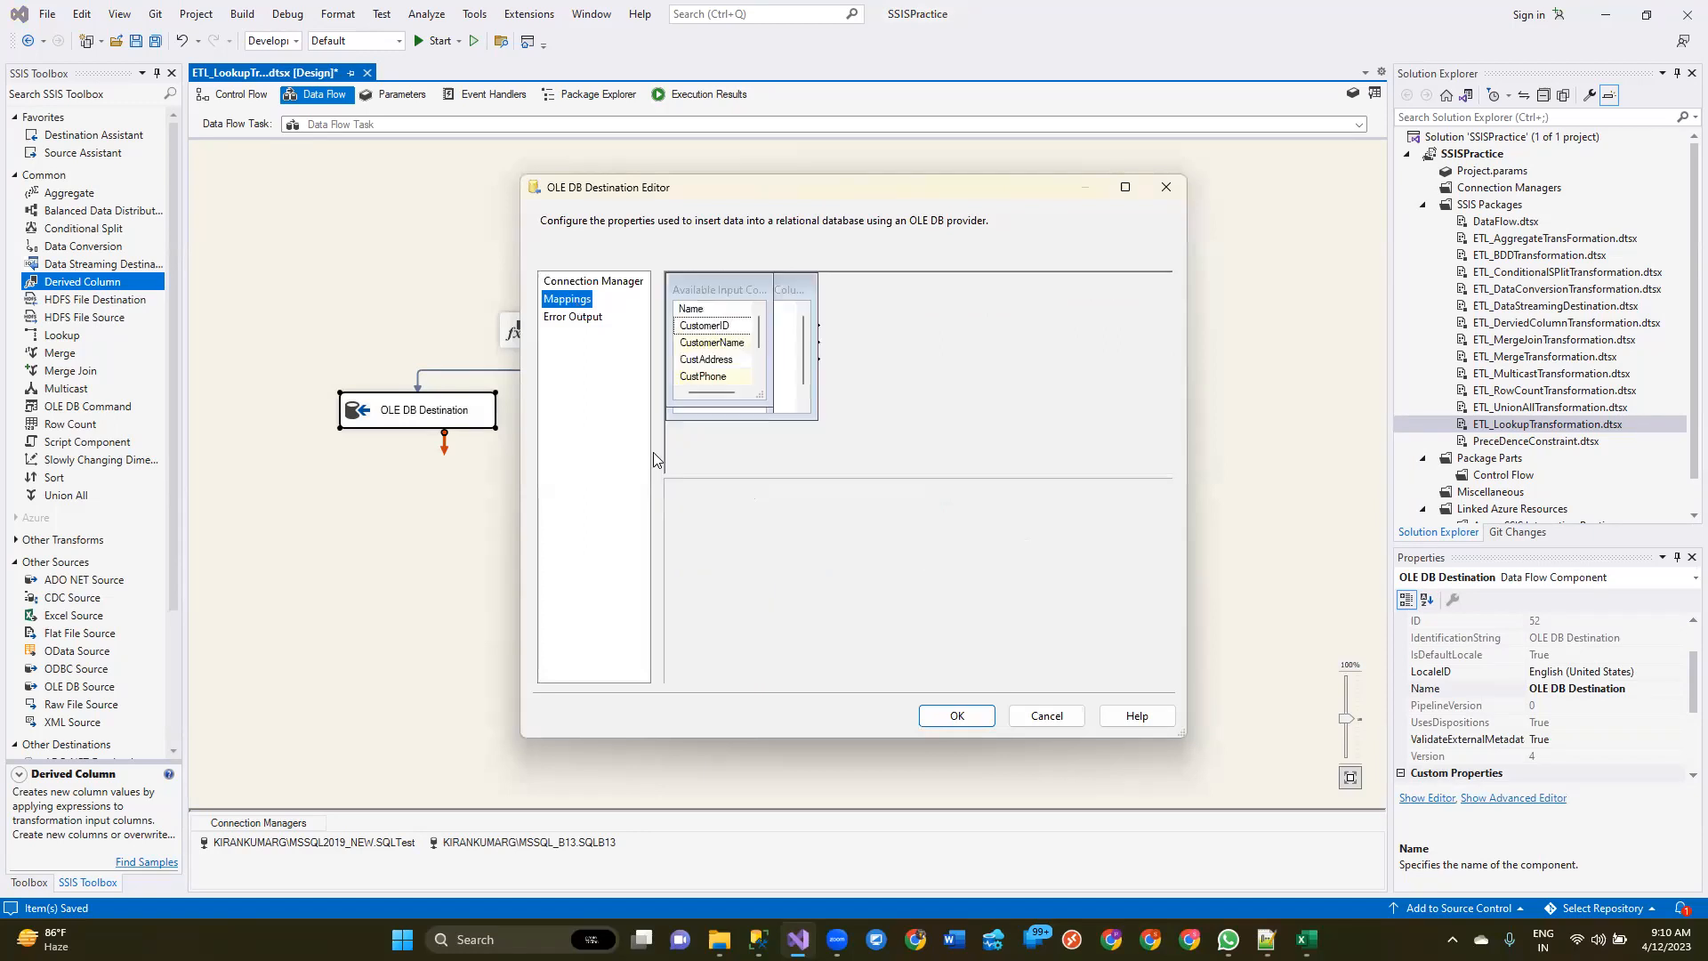
left_click(810, 598)
left_click(808, 599)
left_click(765, 627)
left_click(956, 715)
key("ctrl+s")
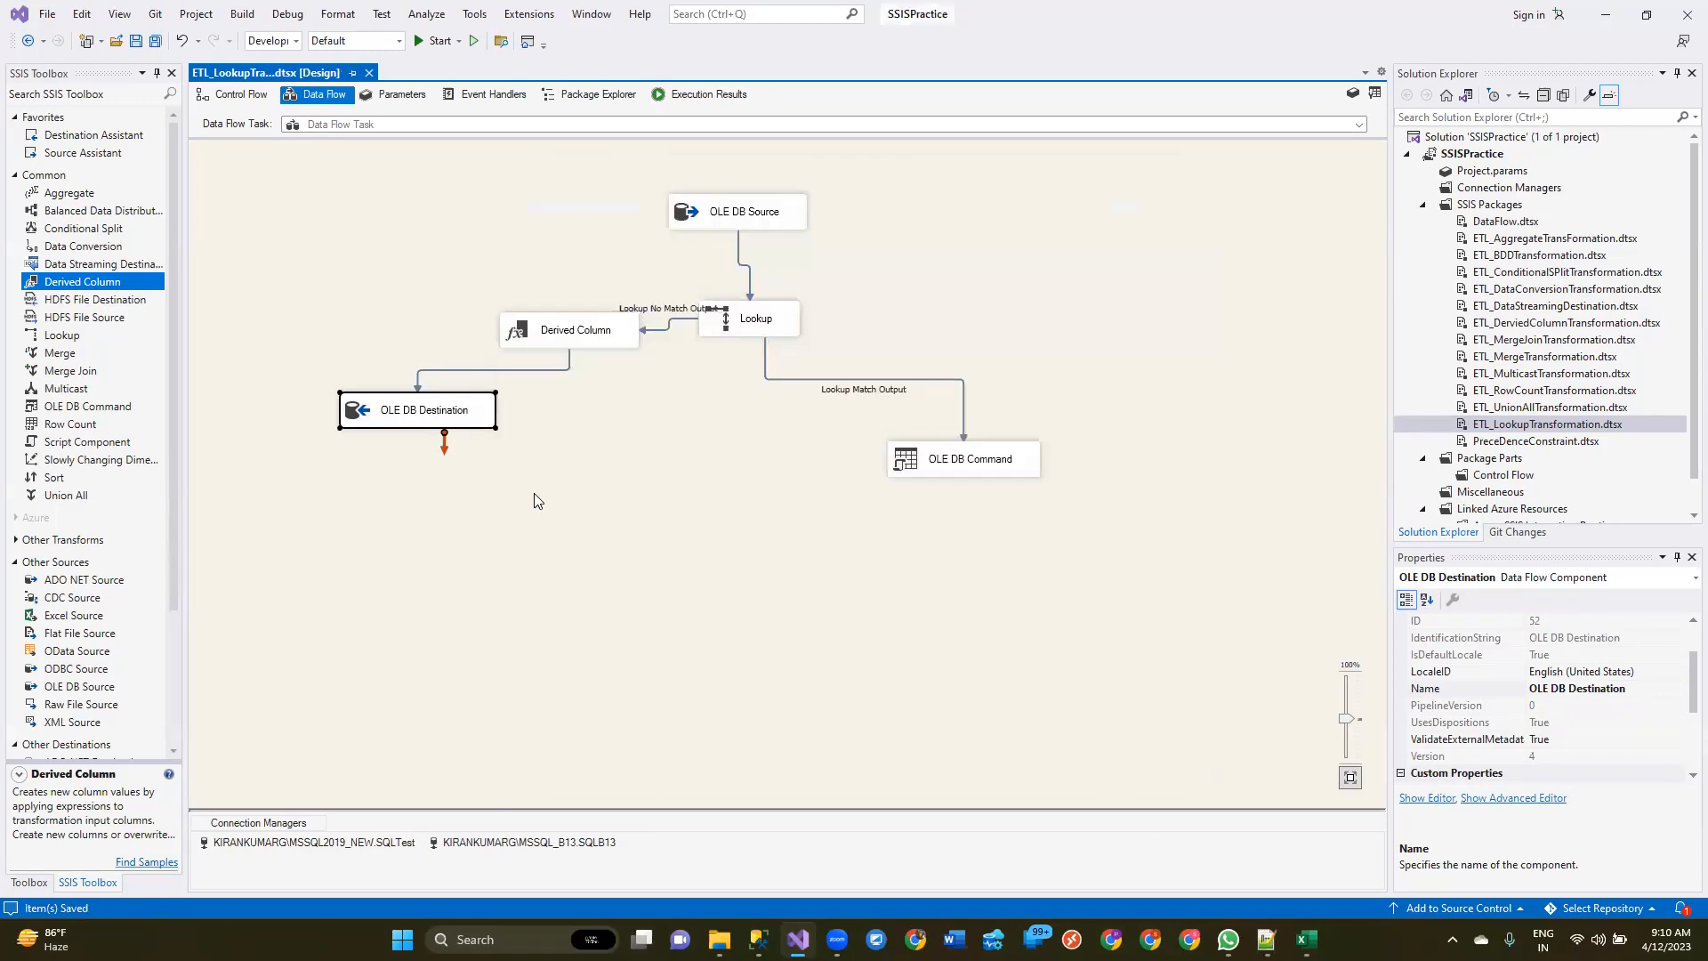
left_click(879, 379)
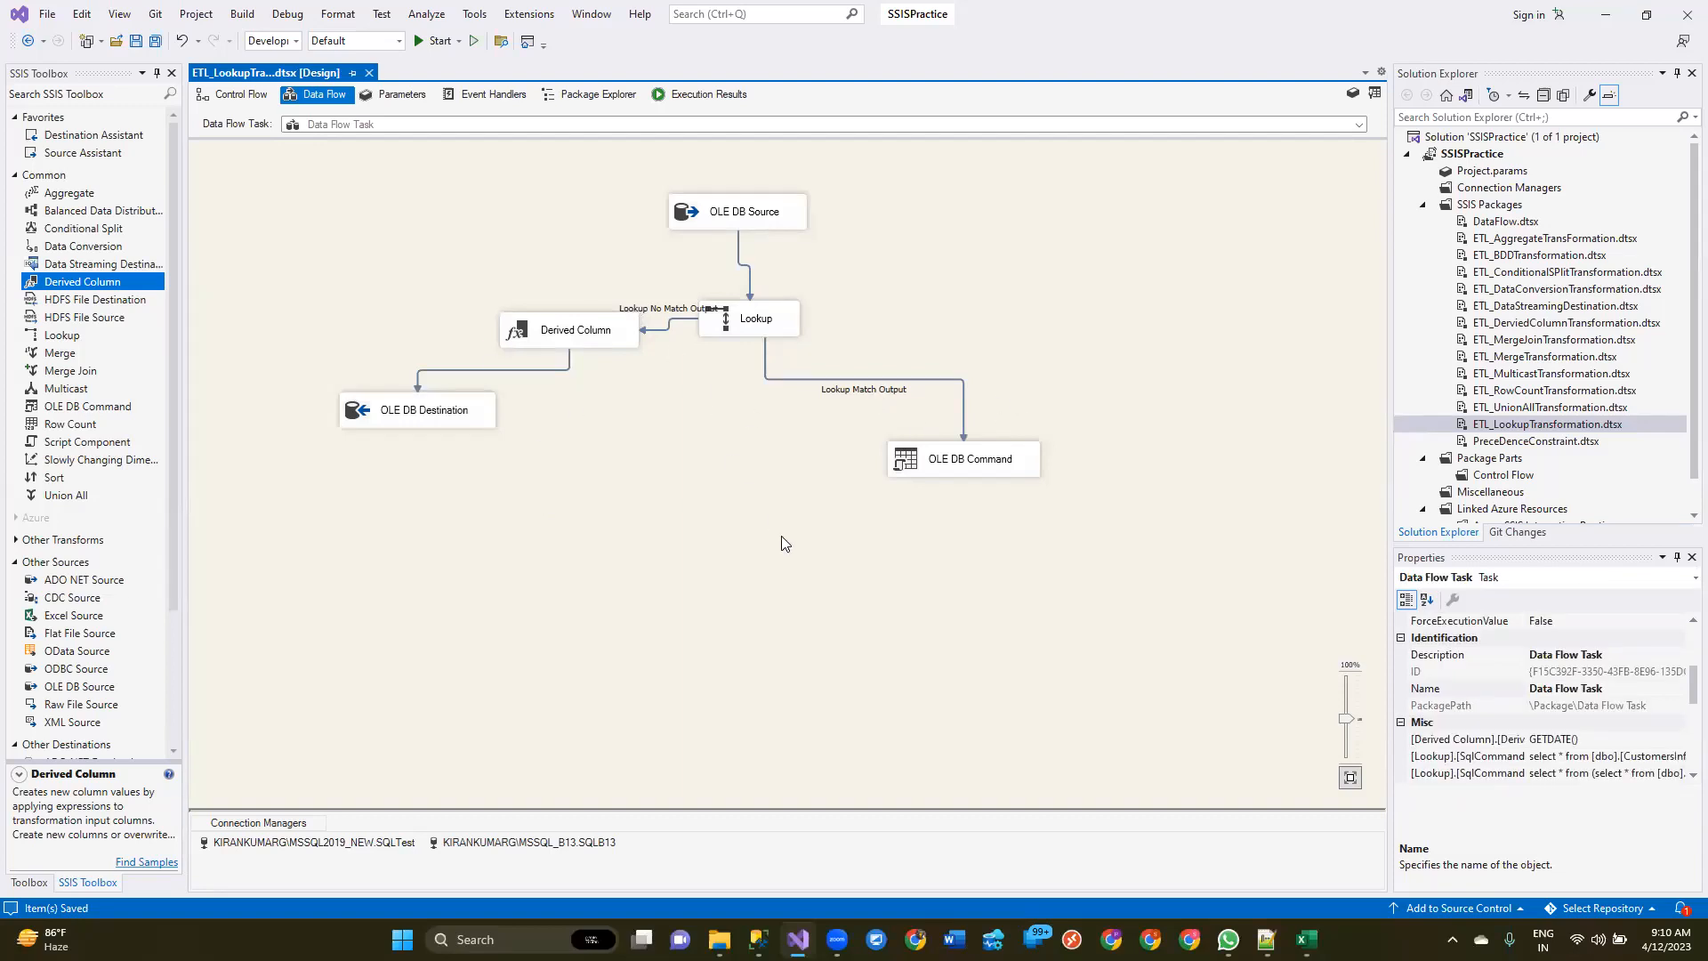
left_click(977, 466)
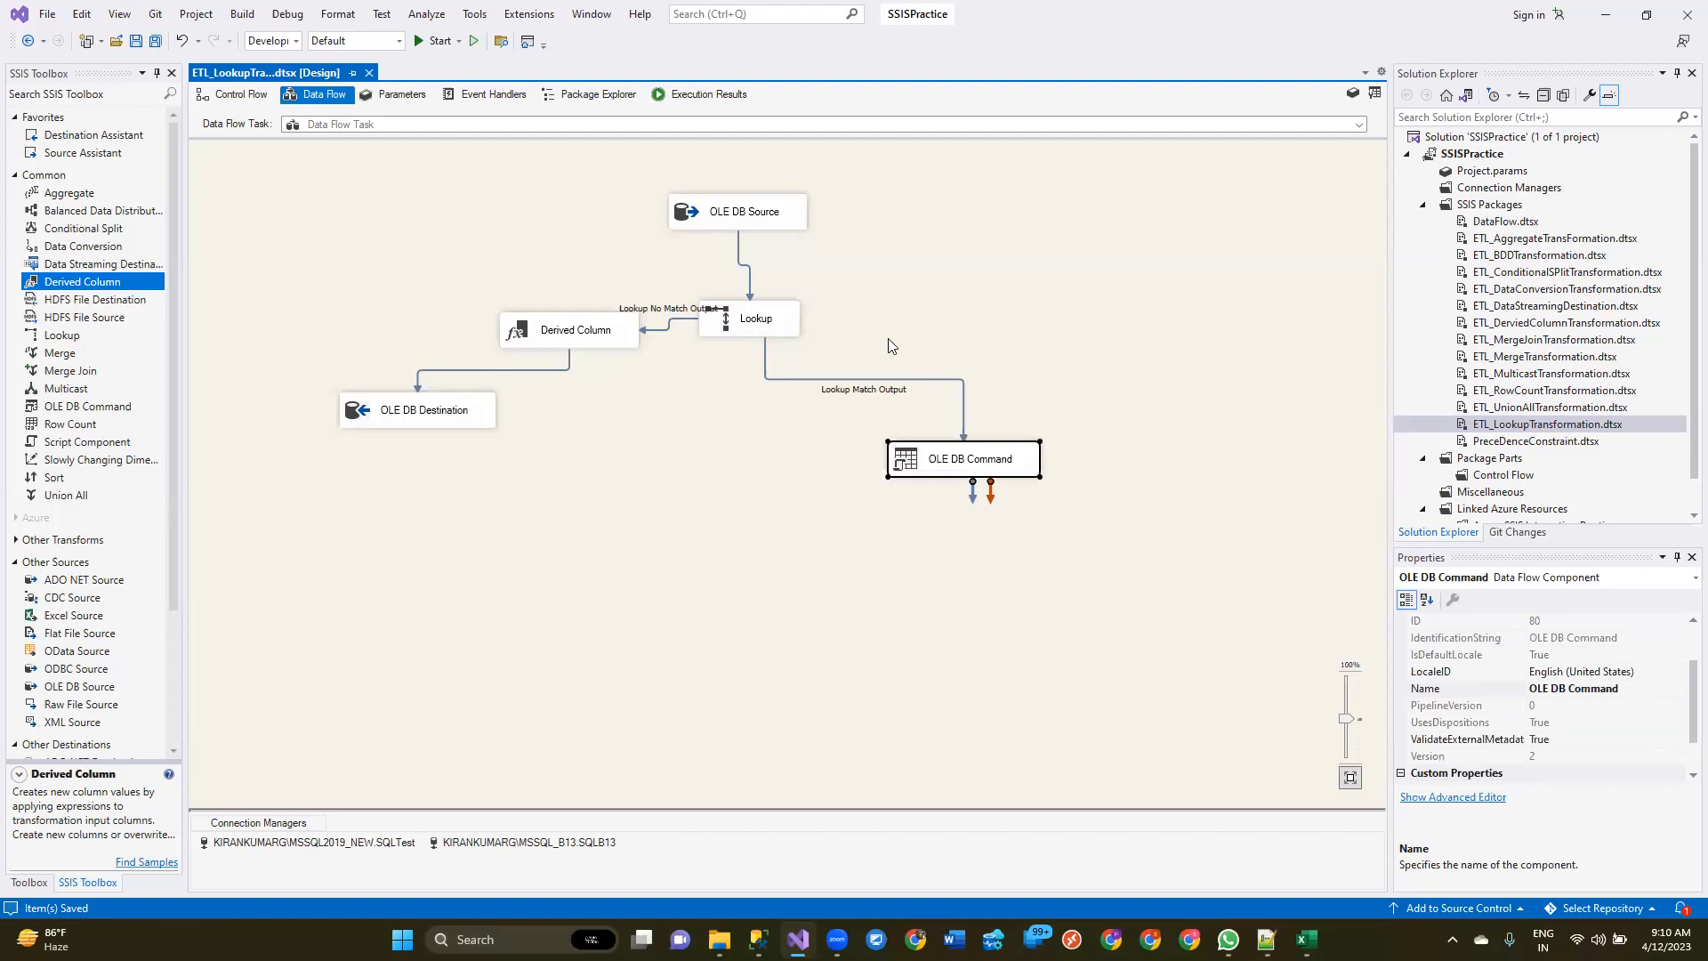
left_click(769, 225)
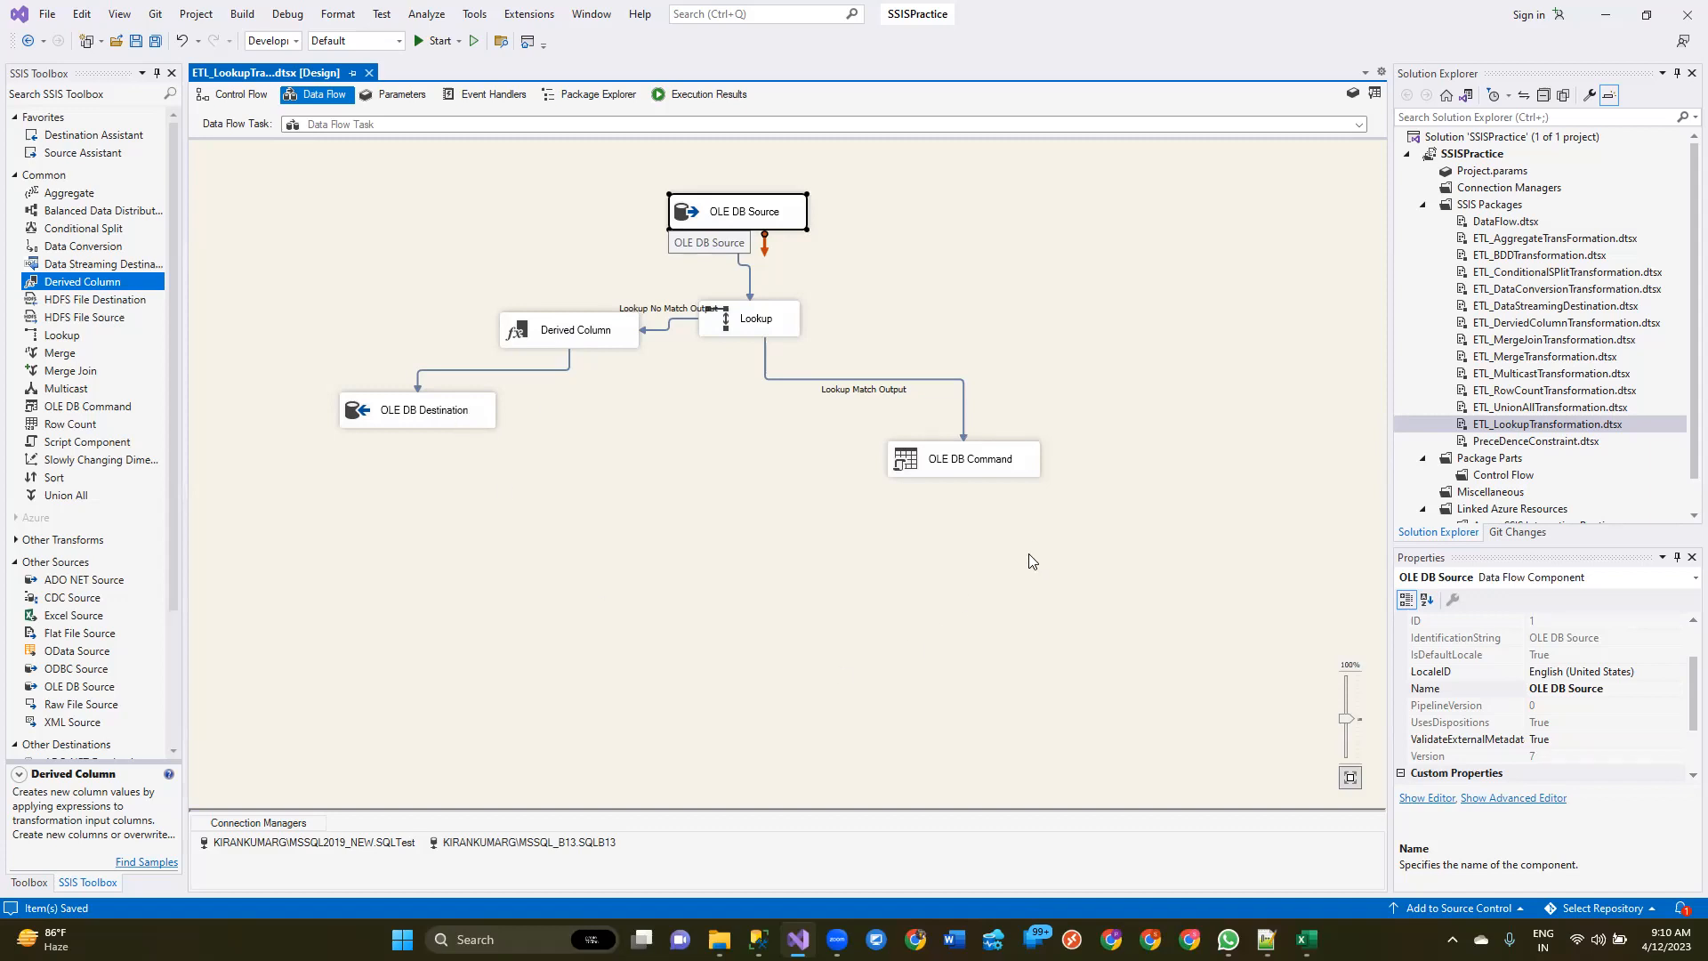
Step: In the Lookup transformation, add CustomerName, CustAddress and CustPhone from the lookup table as output columns
double_click(756, 320)
left_click(560, 317)
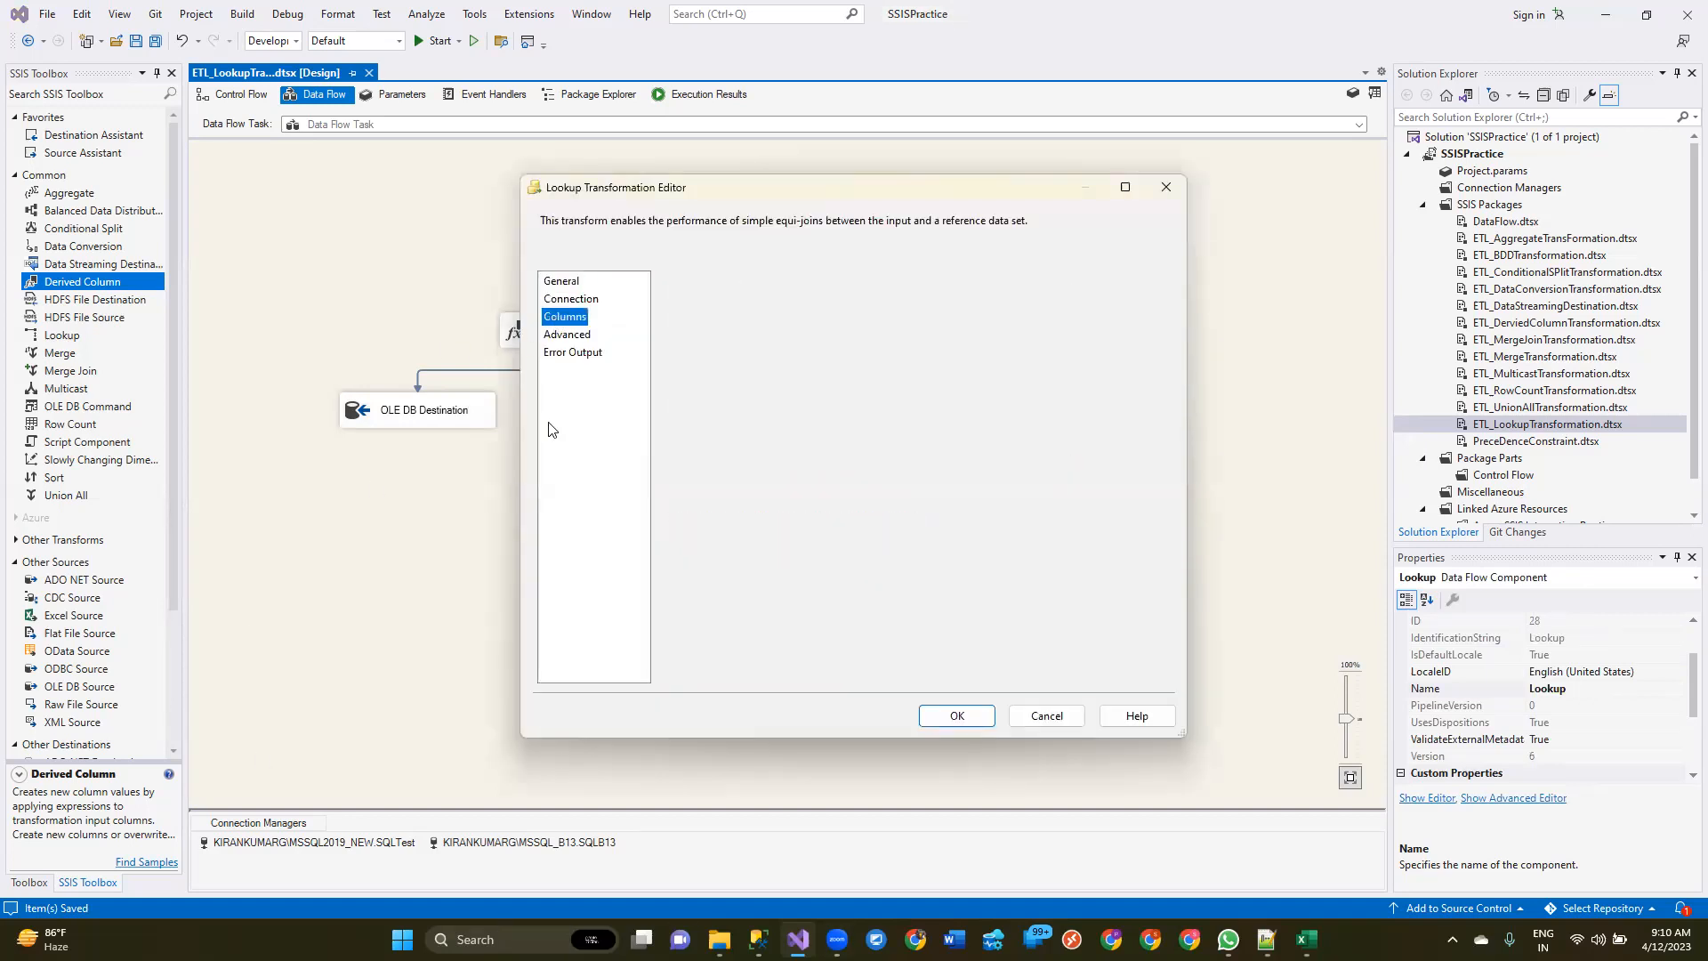
scroll(1023, 388, "up", 1)
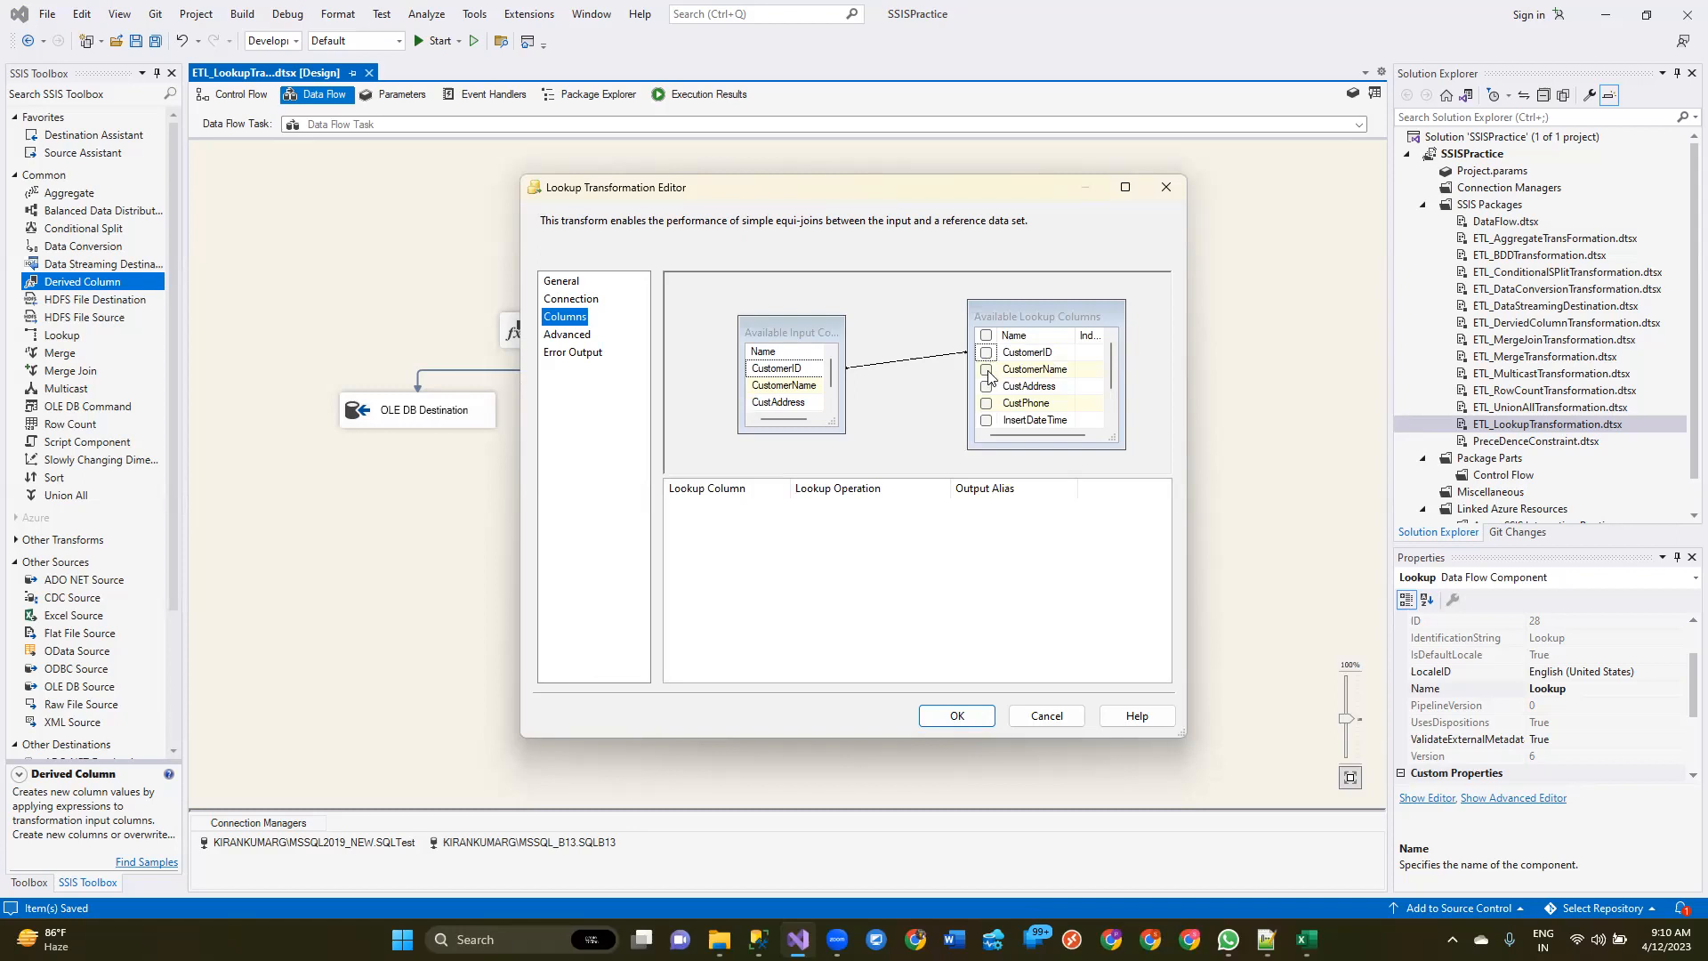
left_click(985, 369)
left_click(987, 386)
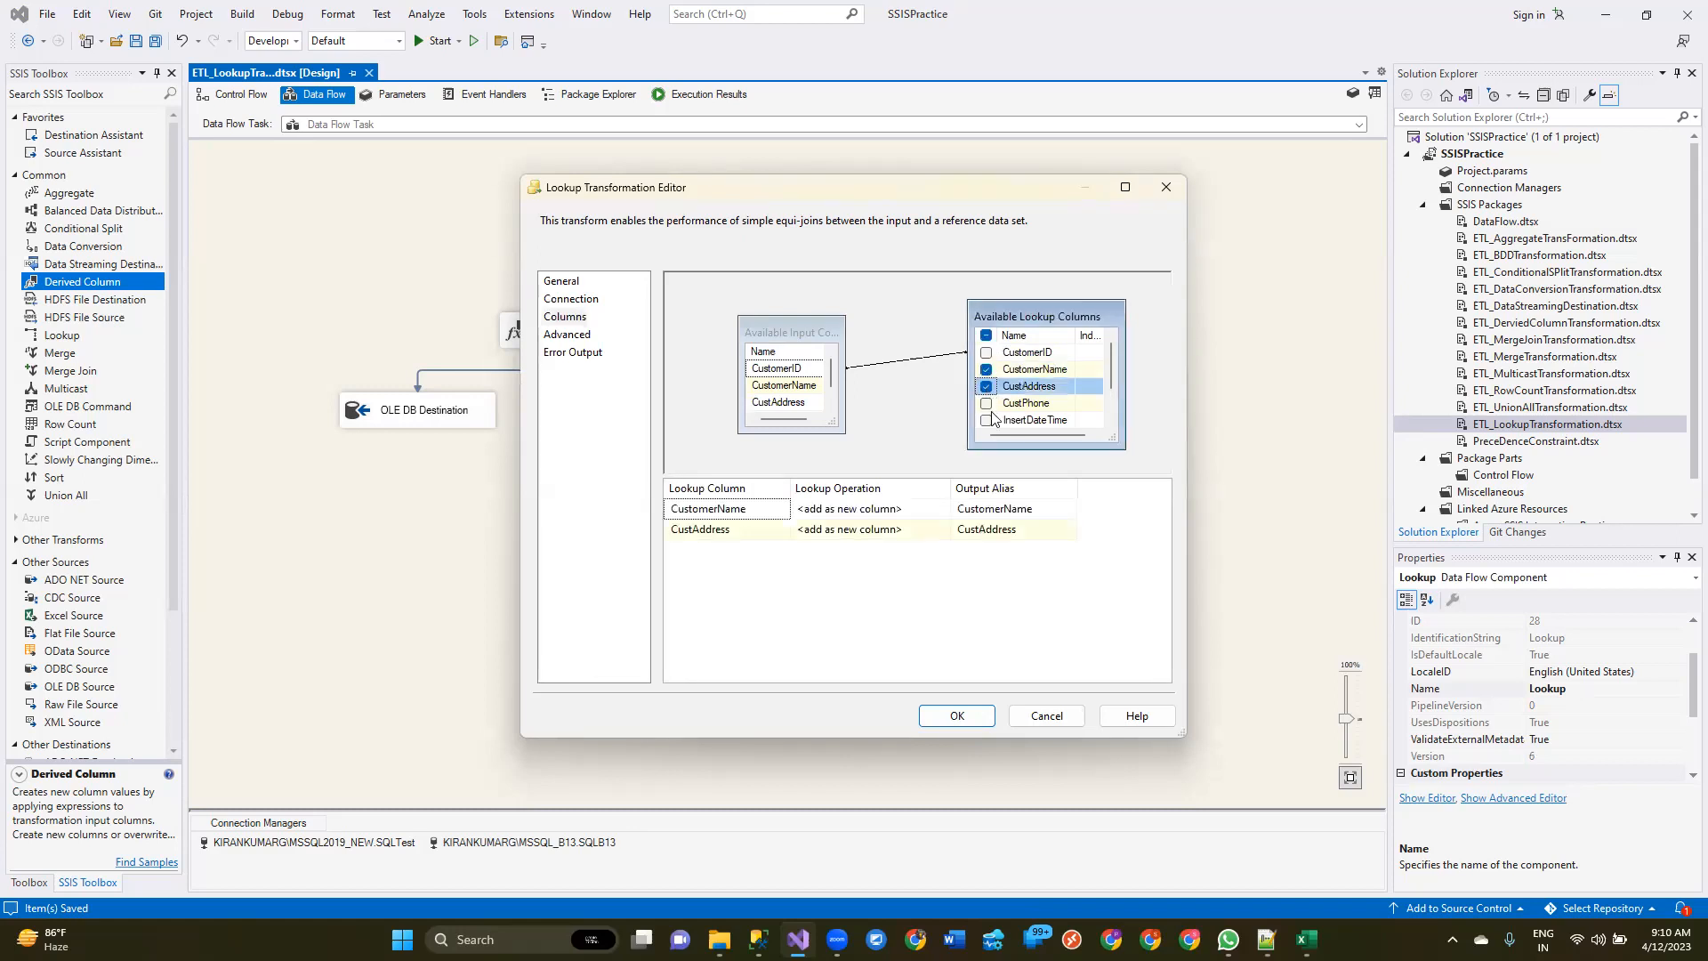
left_click(987, 404)
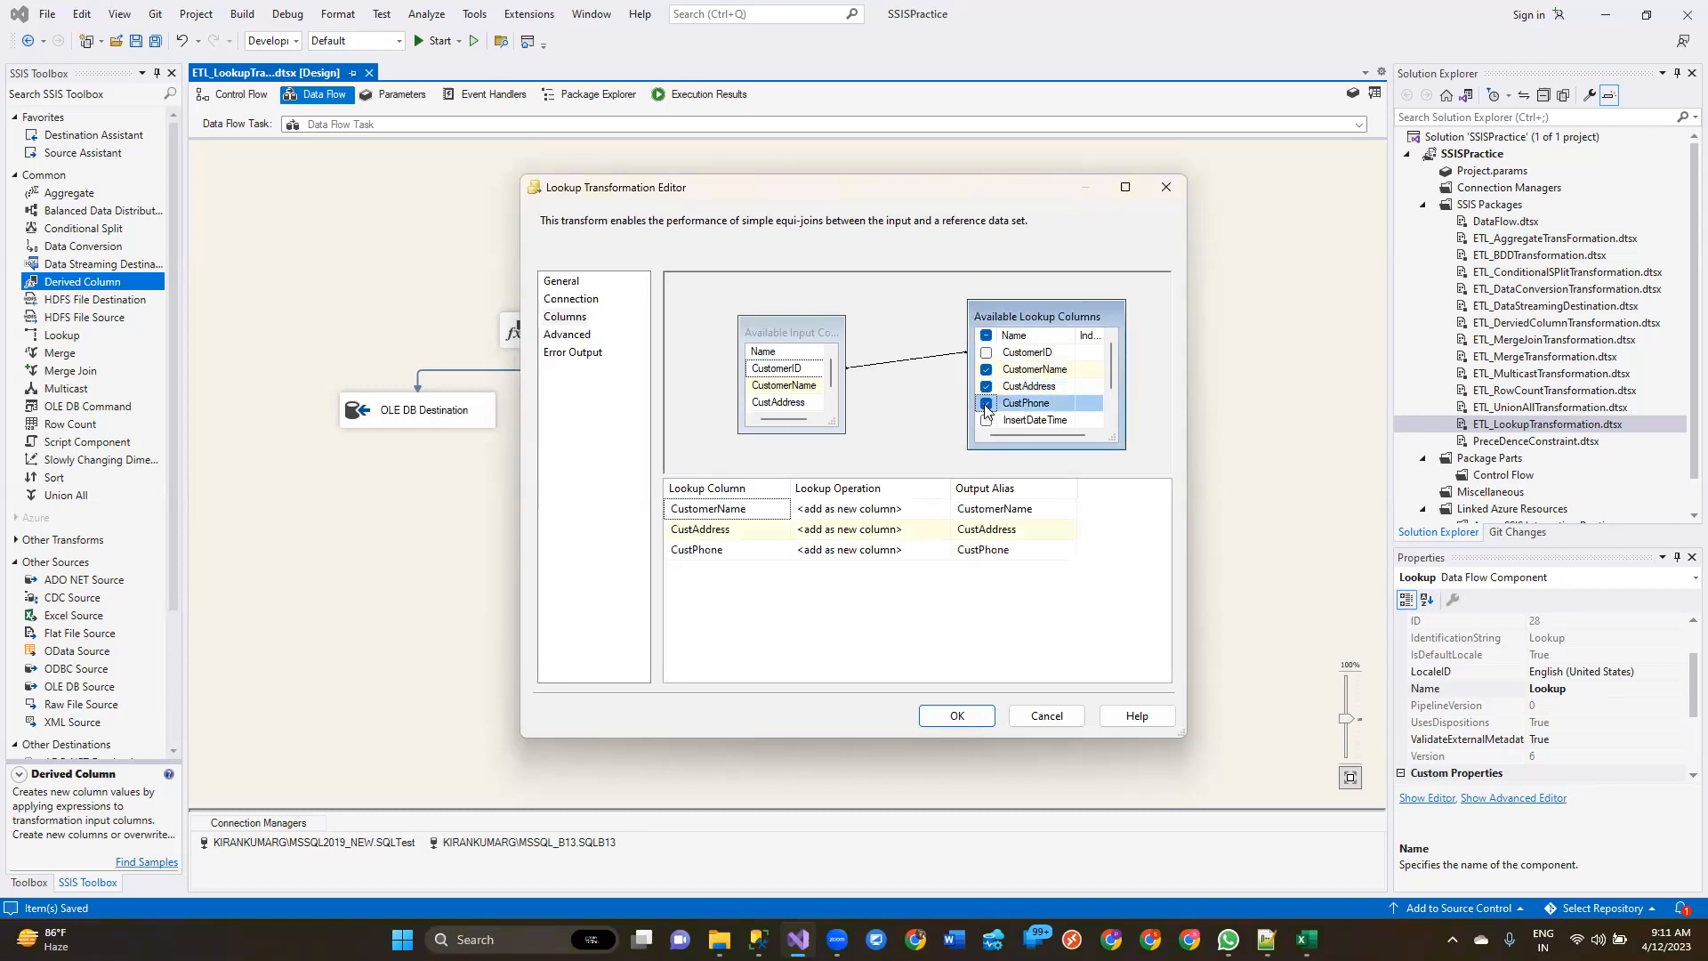
Step: Alias the lookup output columns as T_CustomerName, T_CustAddress and T_CustPhone and apply the Lookup changes
left_click(961, 513)
left_click(961, 512)
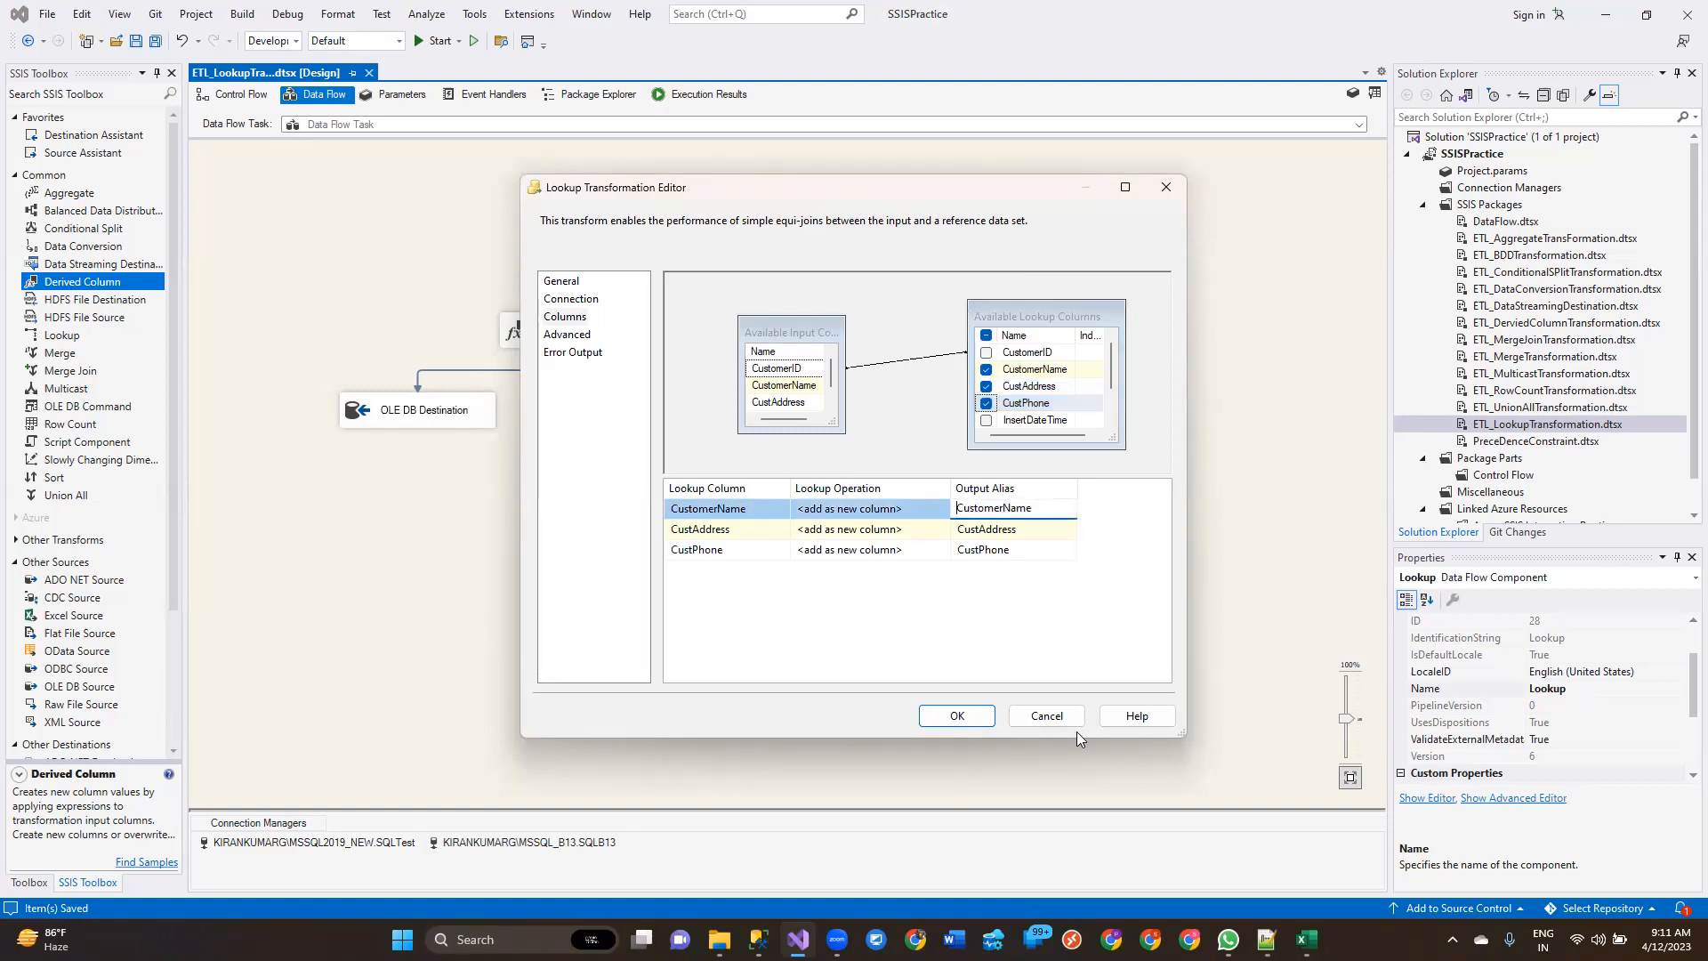
type("T_")
key("Down")
type("T_")
key("Down")
type("t")
key("BackSpace")
type("T")
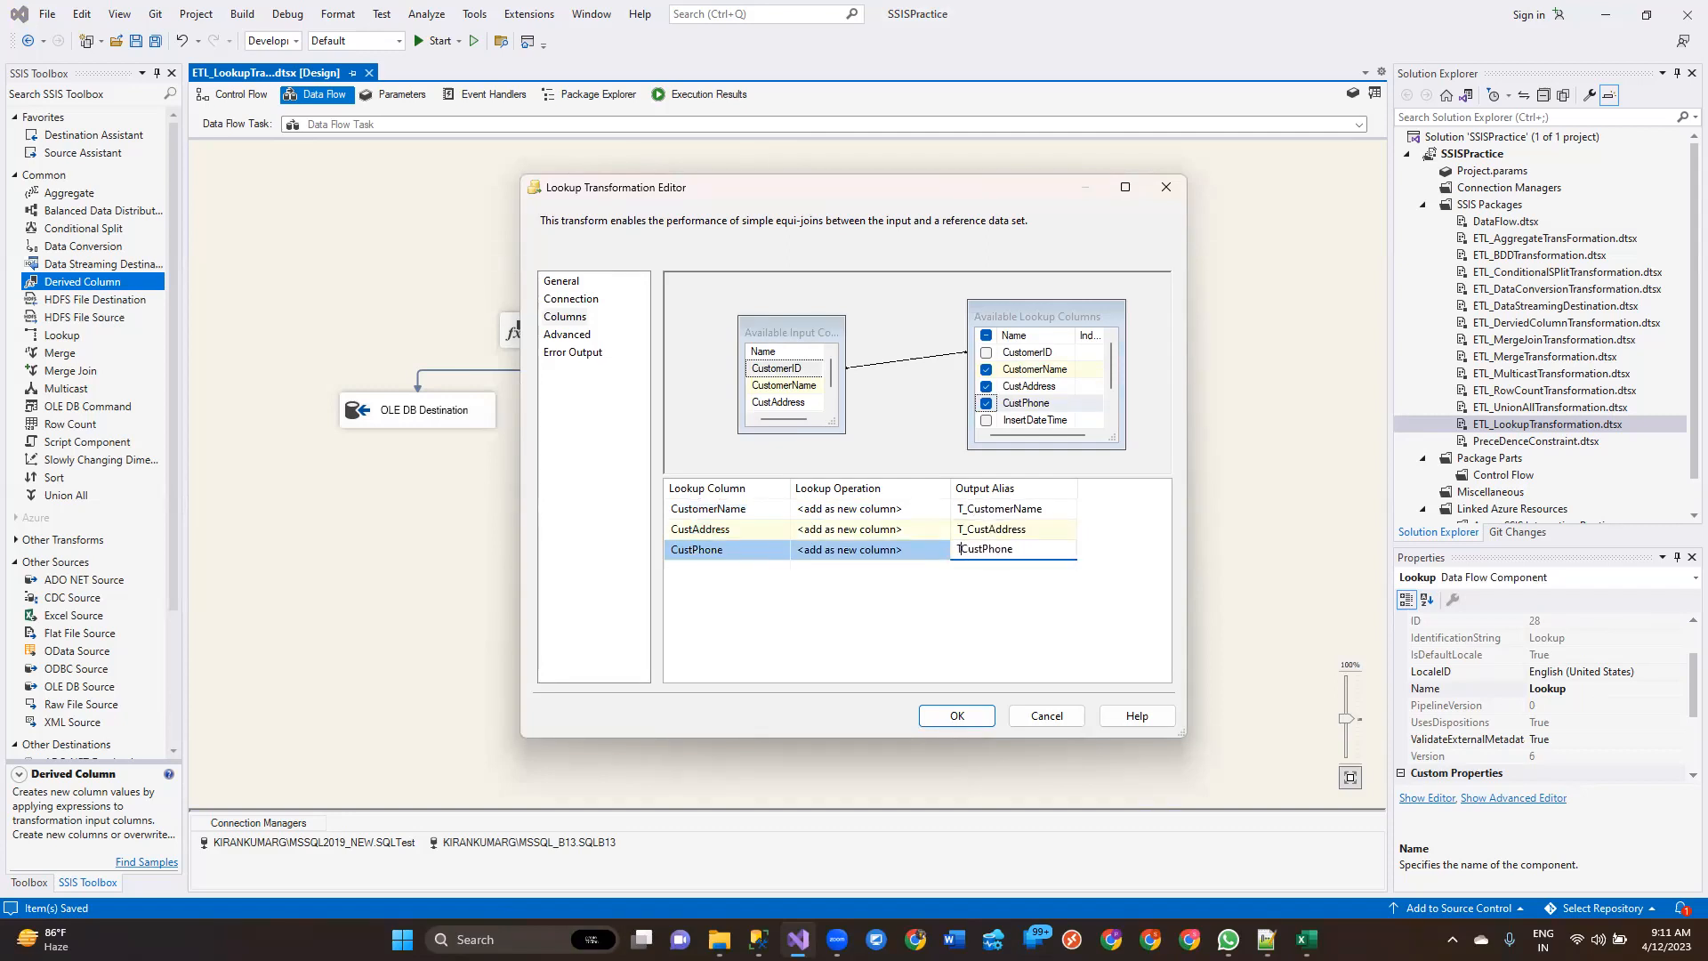
type("_")
key("Return")
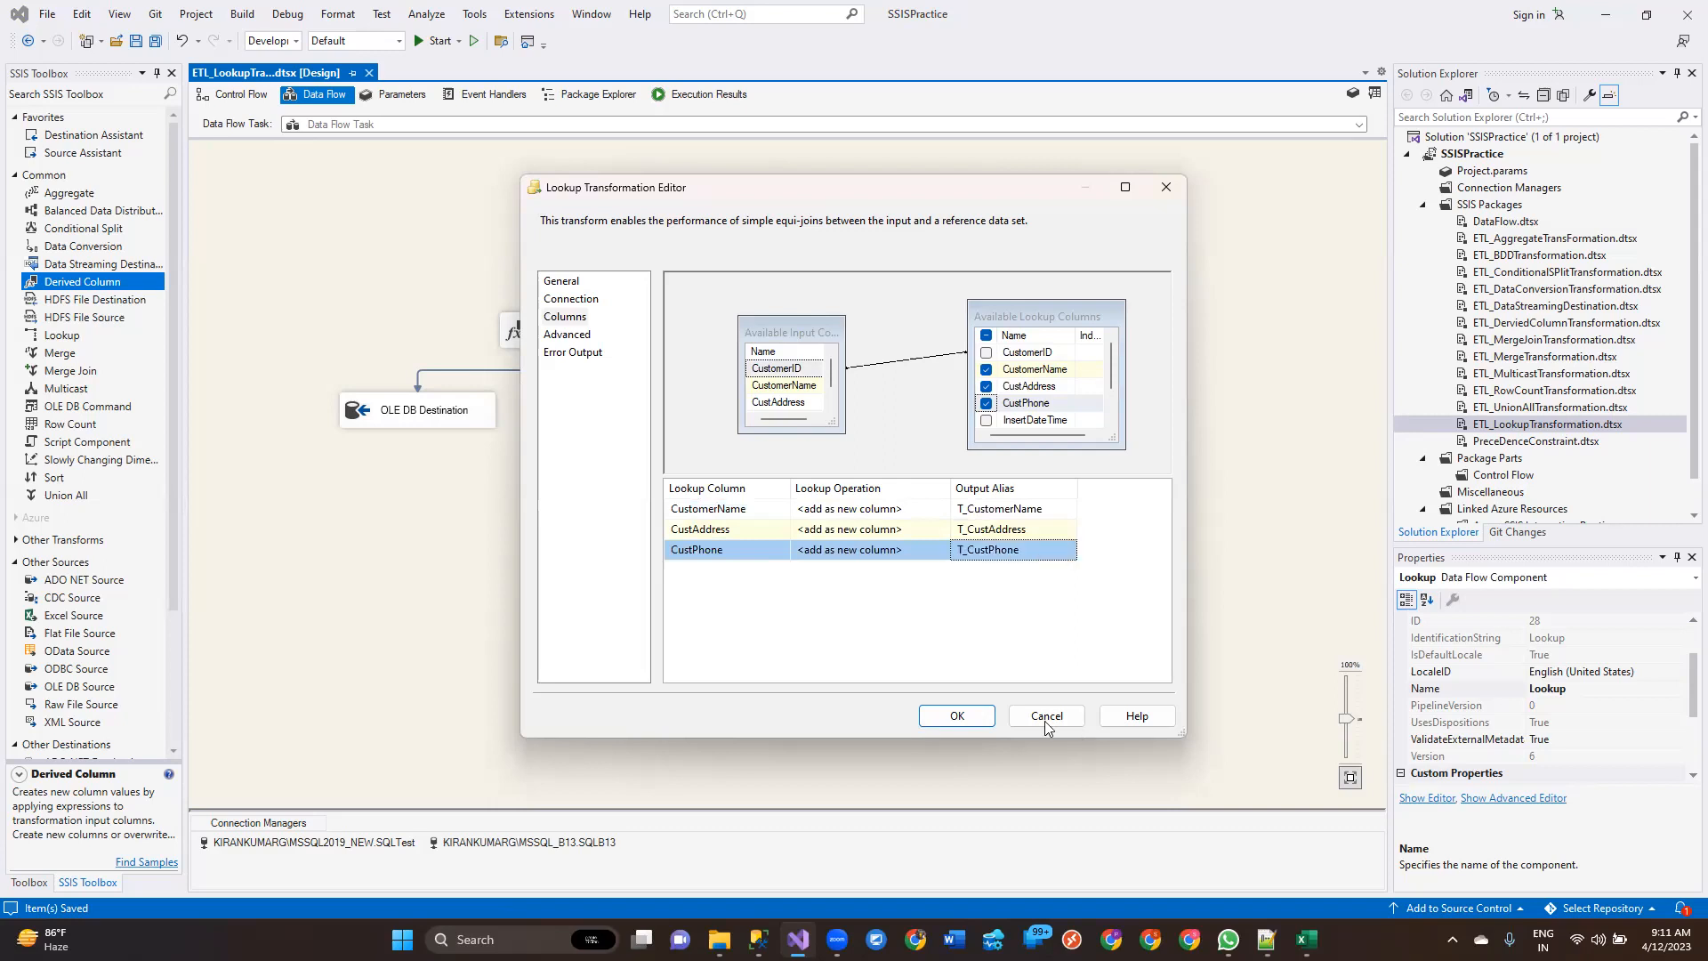
left_click(929, 722)
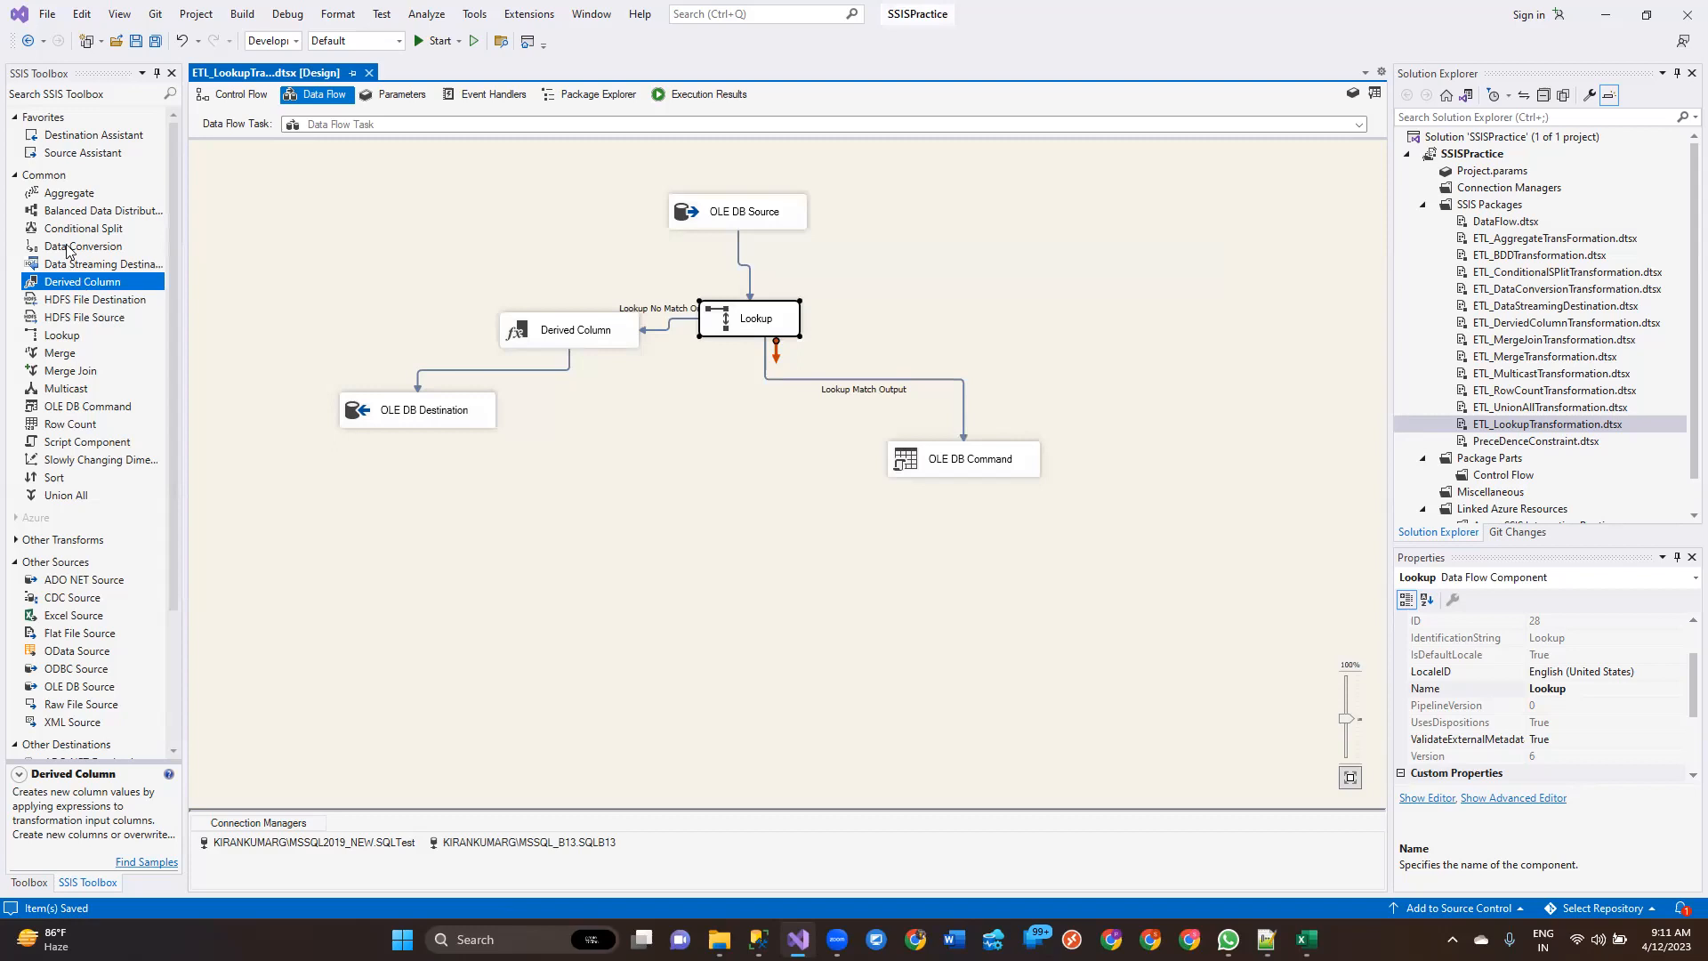
Step: Add a Conditional Split transformation and reroute the Lookup Match Output from the OLE DB Command to it
left_click_drag(86, 229, 998, 318)
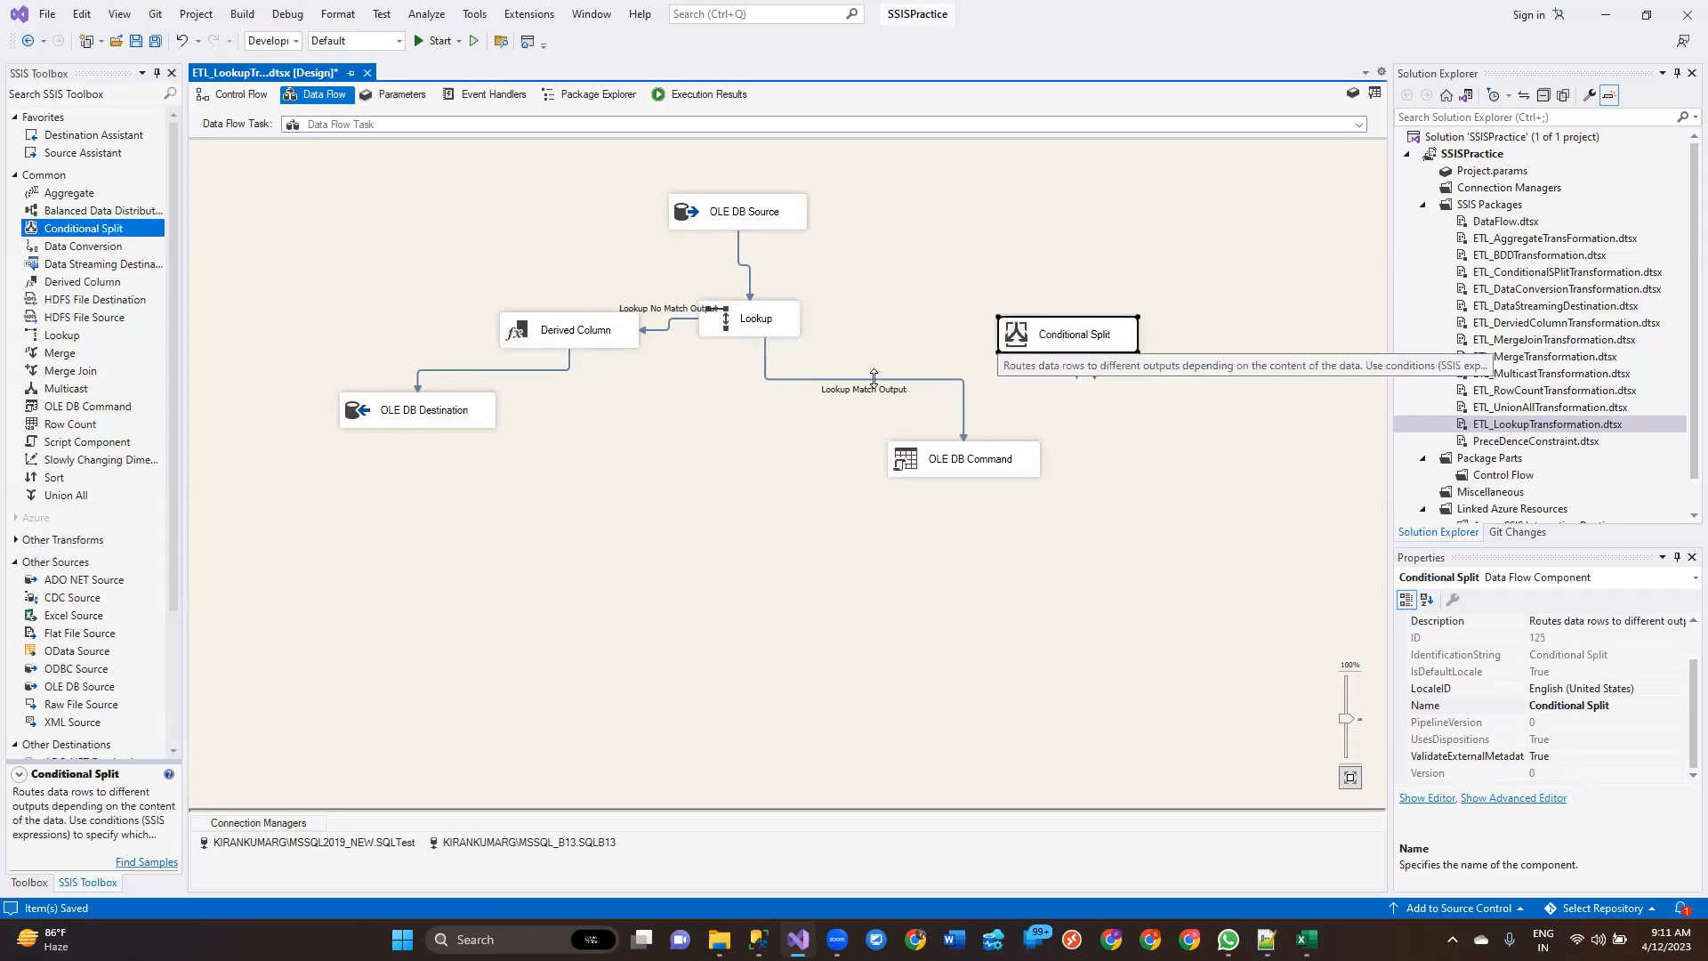
left_click(925, 379)
key("Delete")
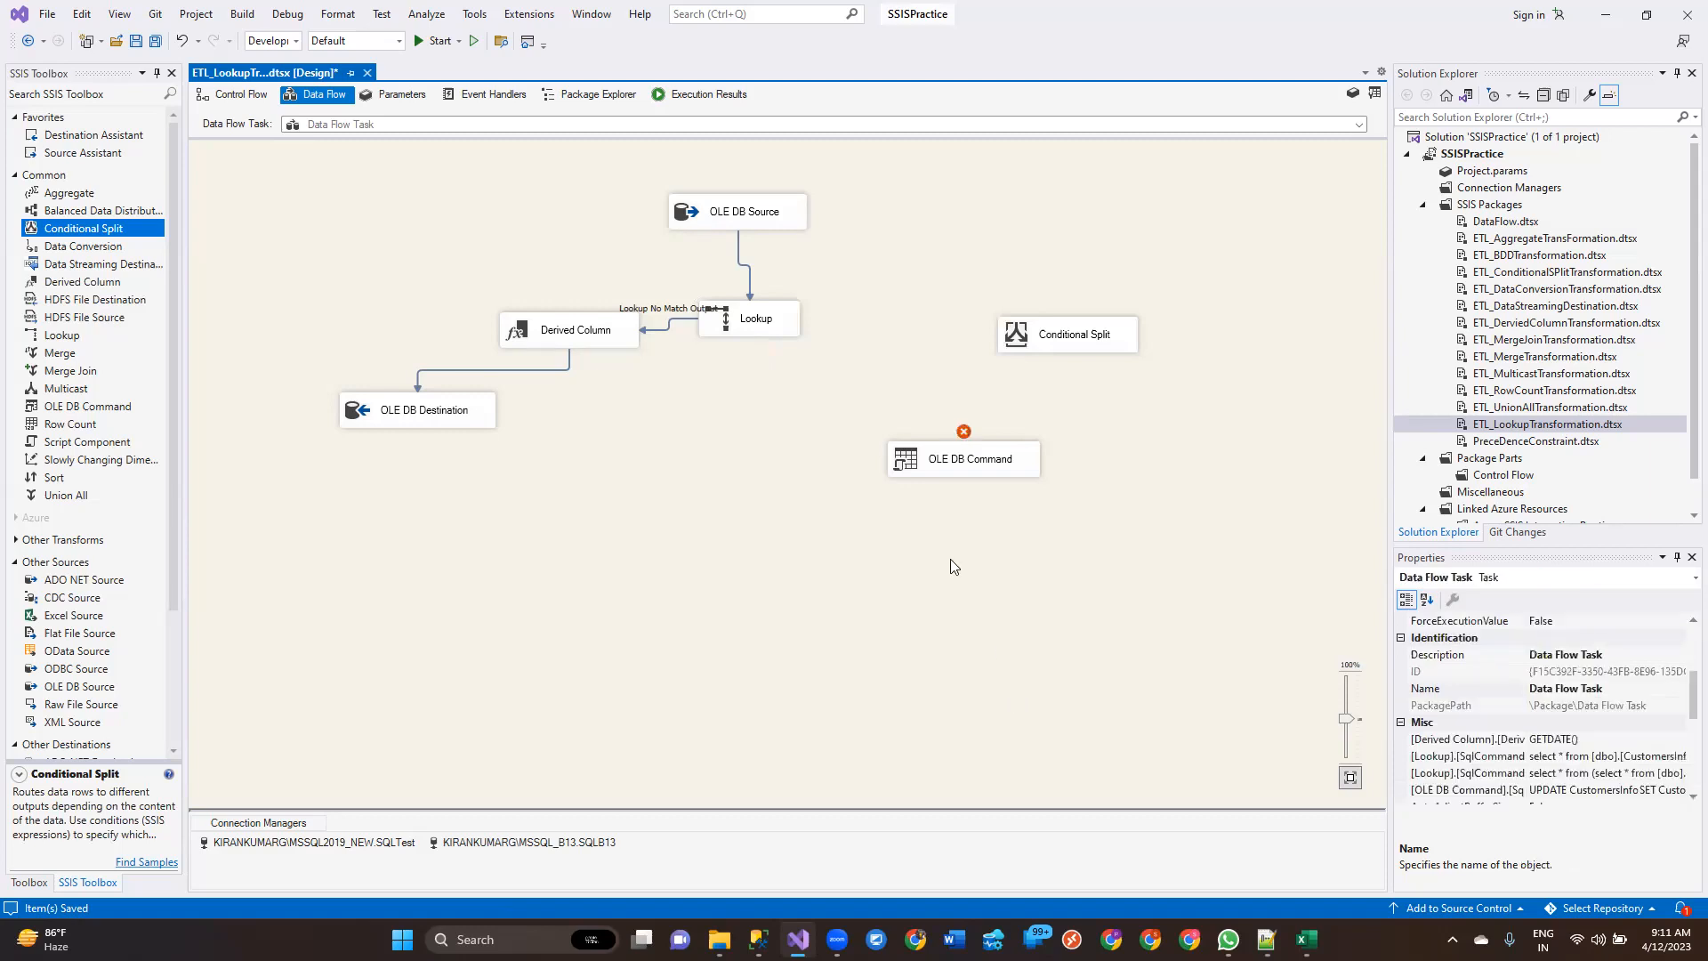
left_click(759, 321)
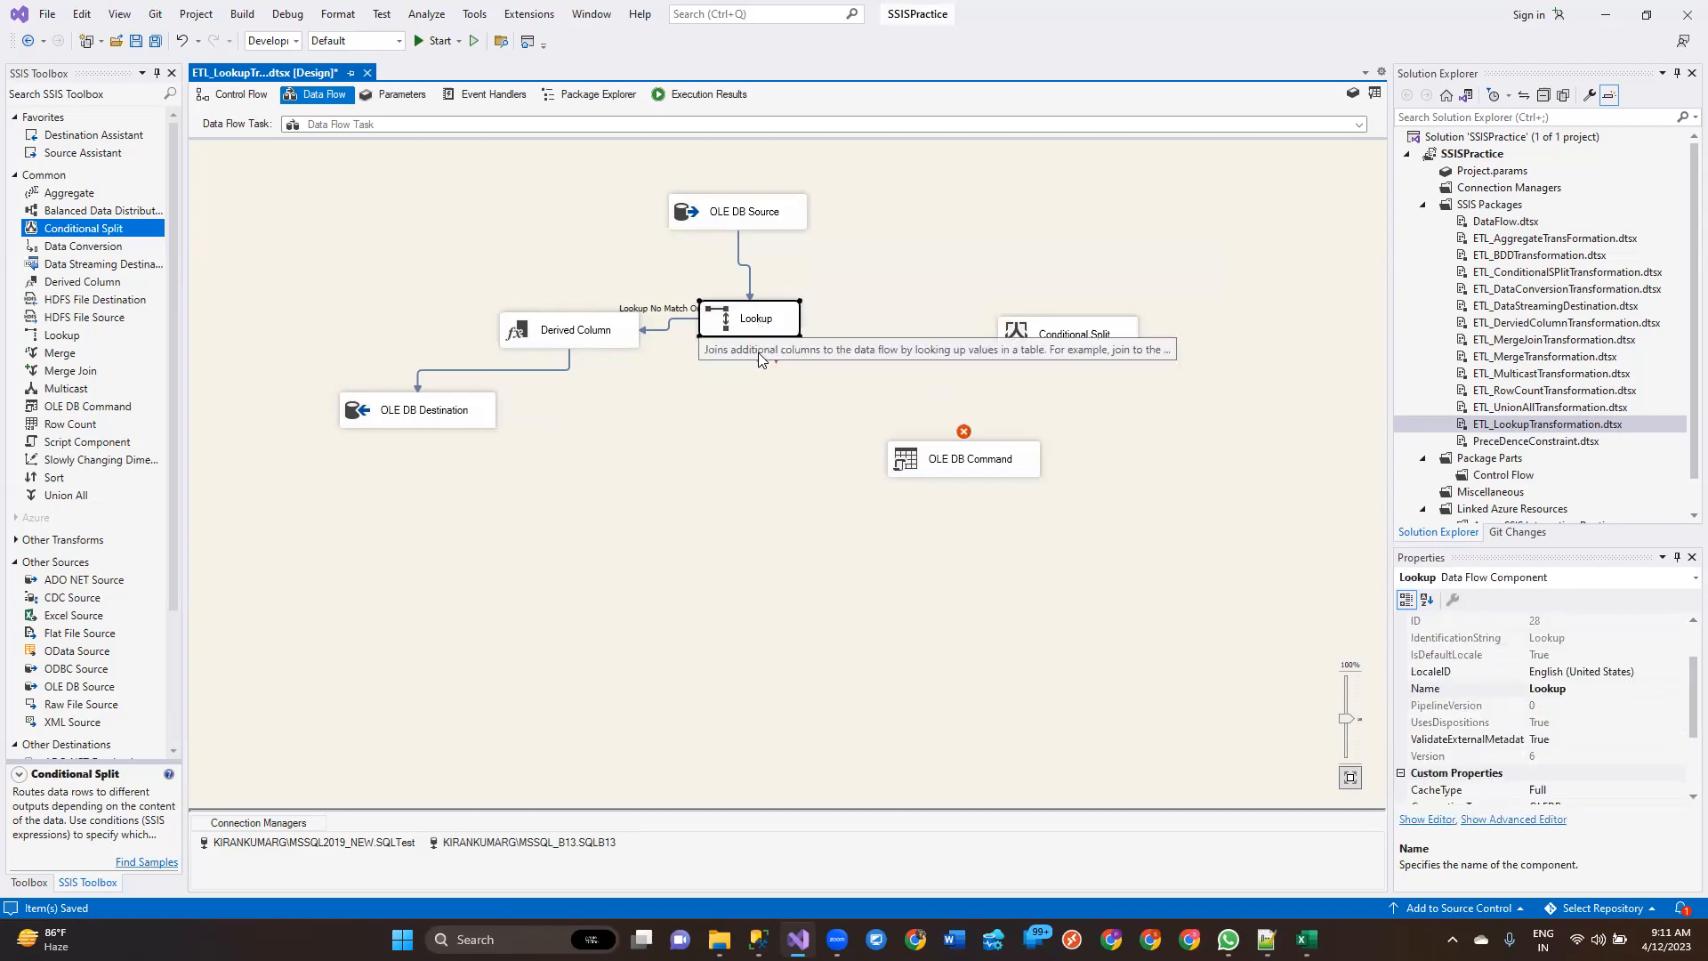
left_click_drag(716, 360, 1072, 342)
left_click(1102, 341)
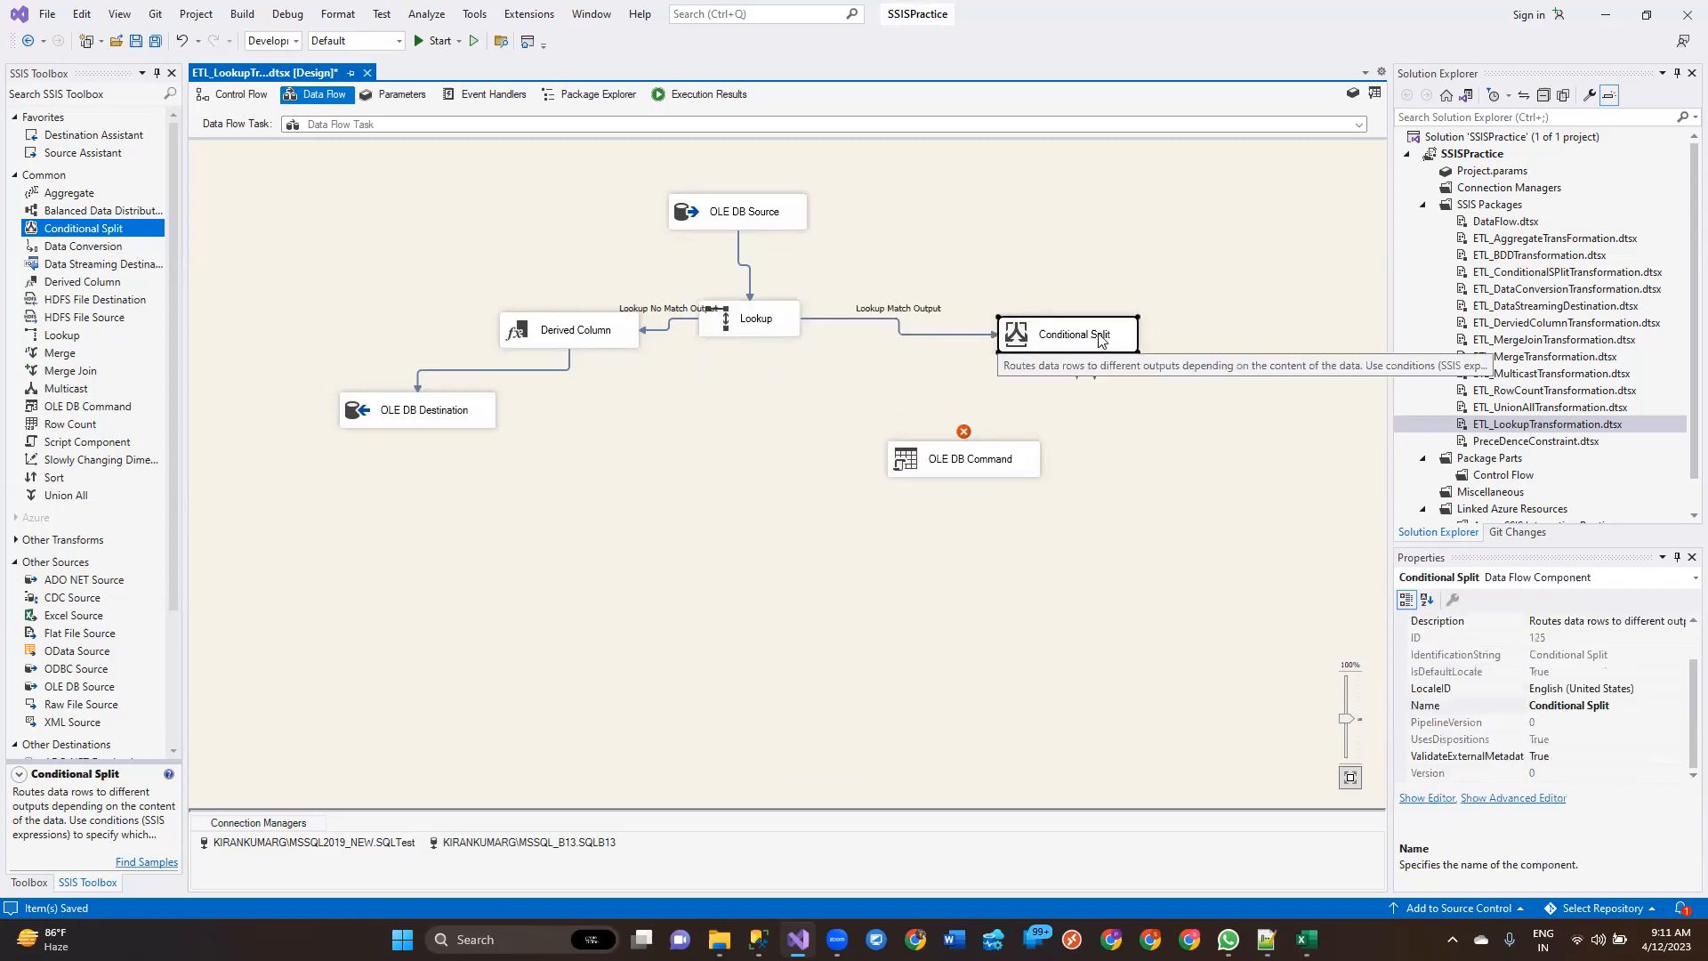
left_click_drag(1072, 364, 965, 456)
double_click(1072, 335)
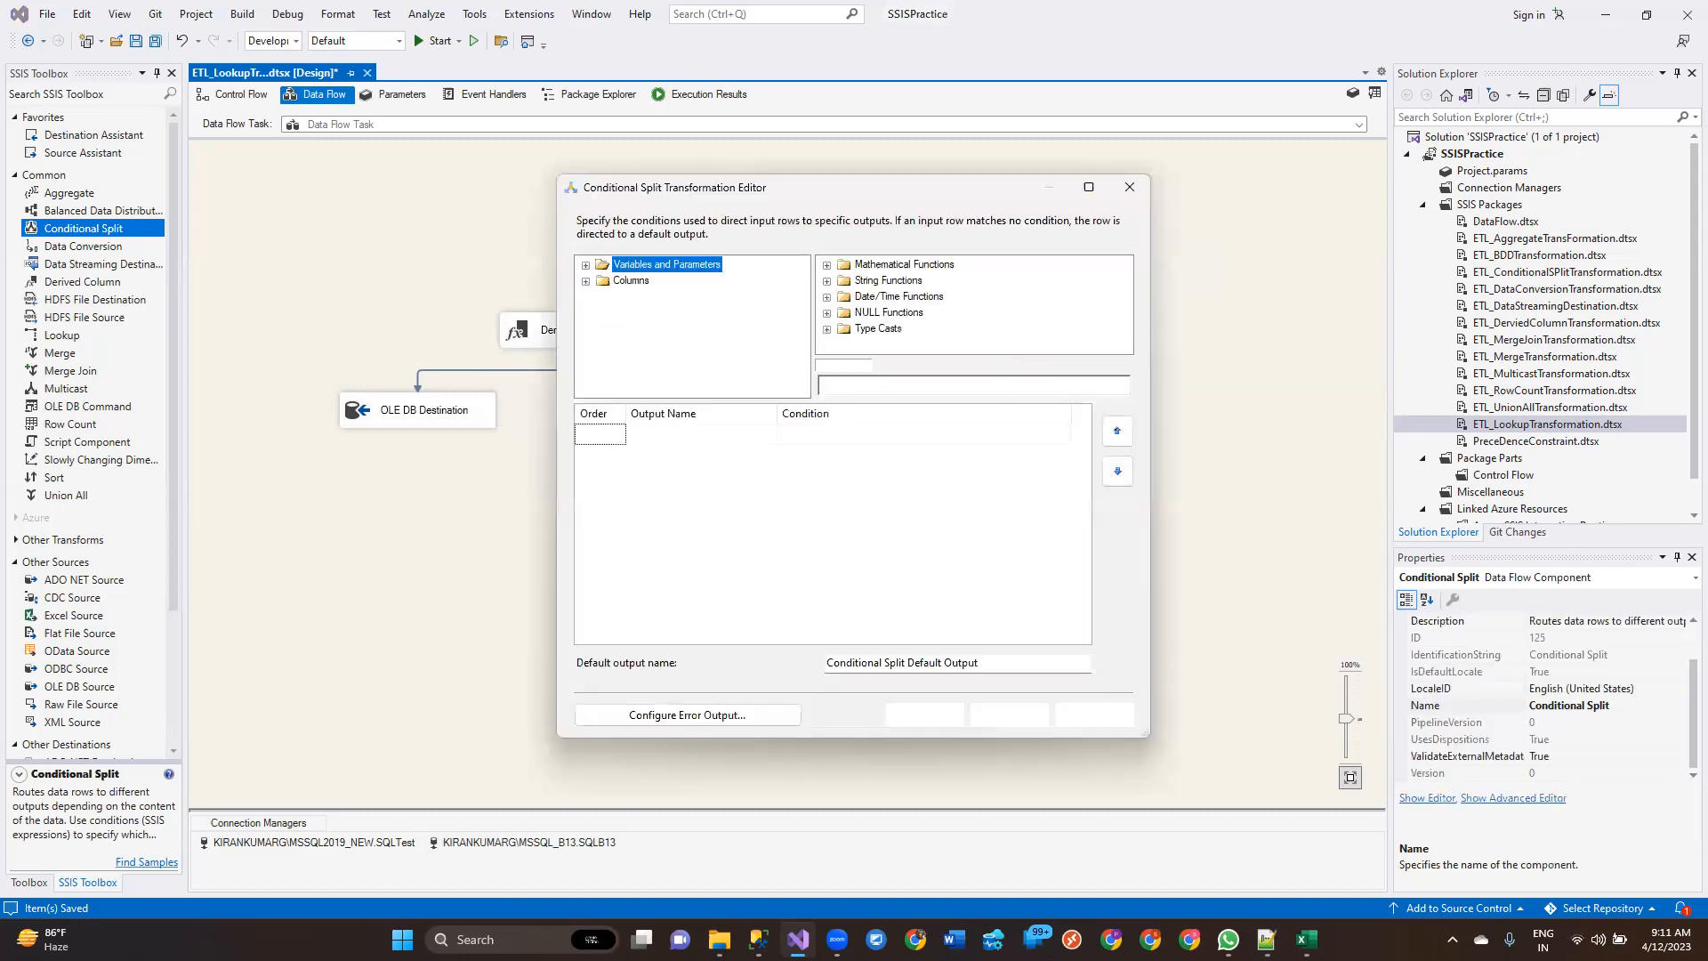
left_click(1008, 716)
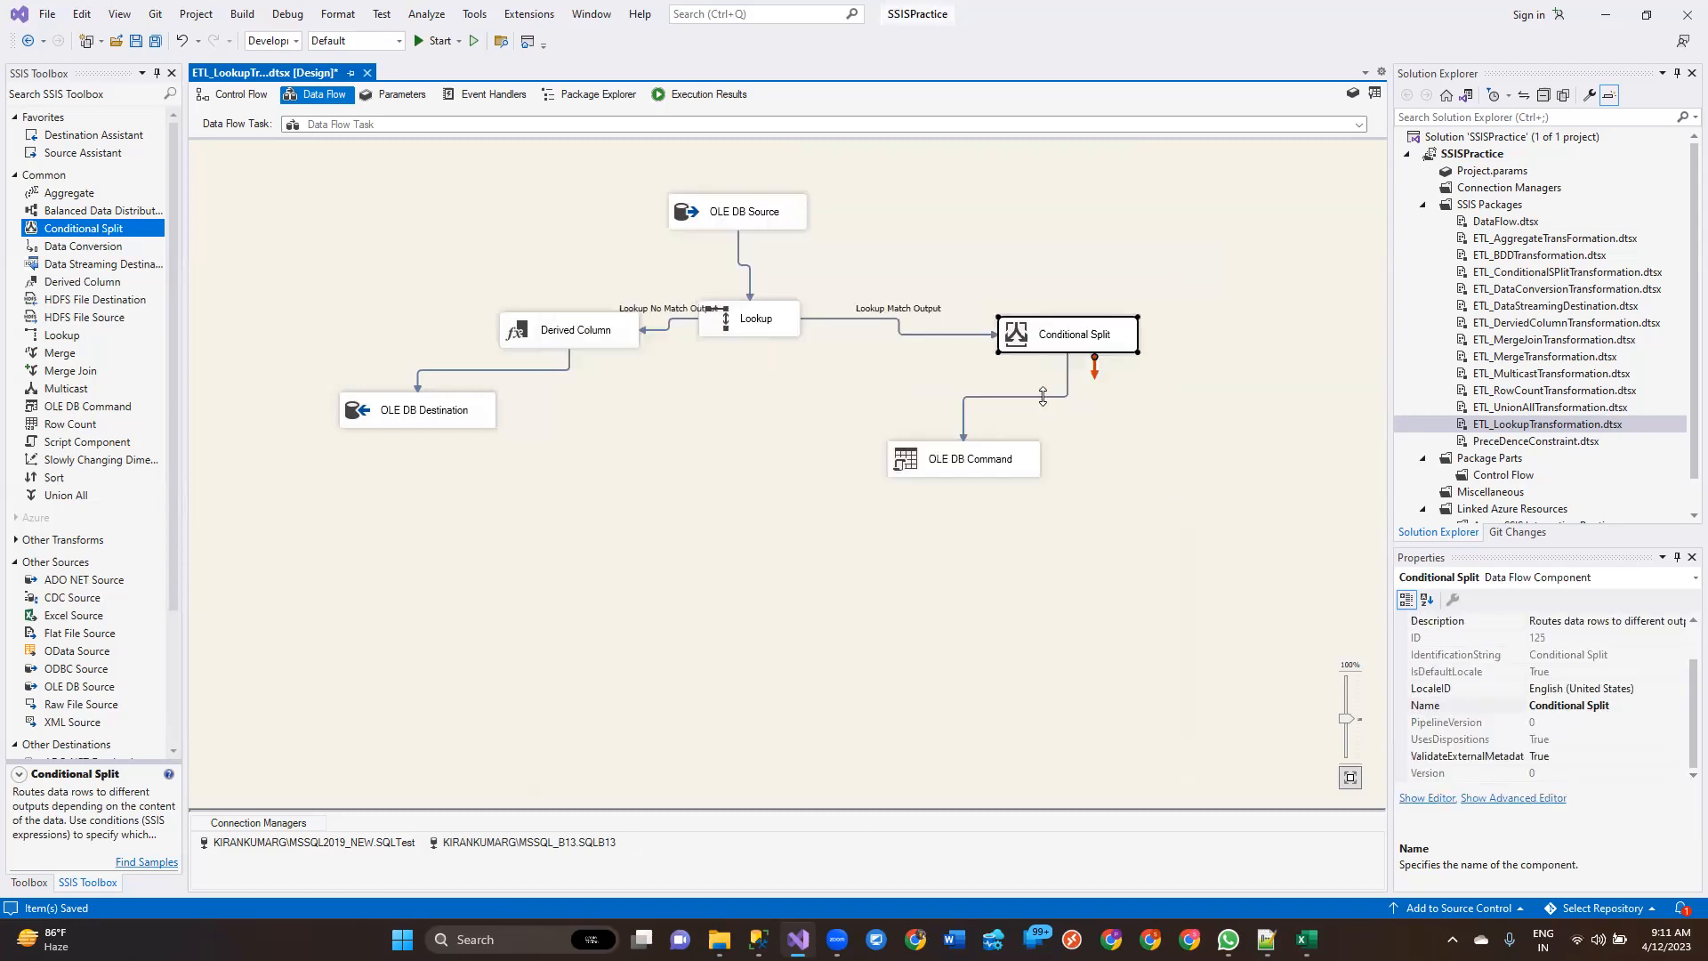
left_click(1042, 396)
key("Delete")
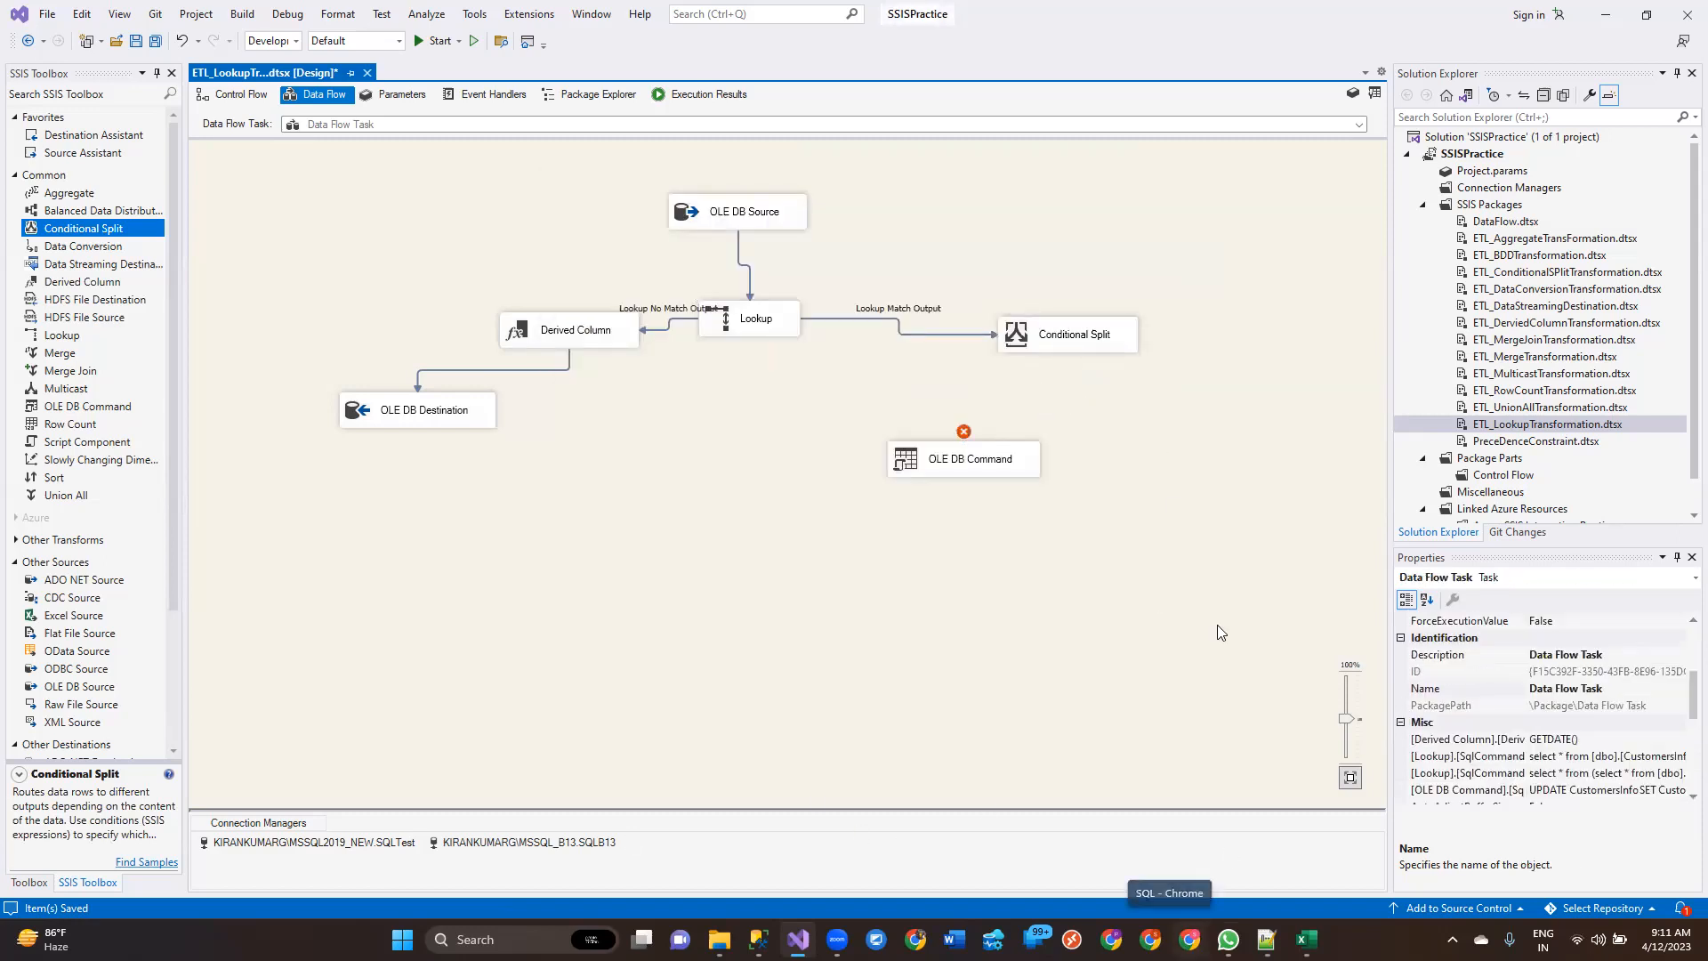
Step: In the Conditional Split editor, add a first output whose condition is [CustomerName]== [T_CustomerName]
double_click(1082, 328)
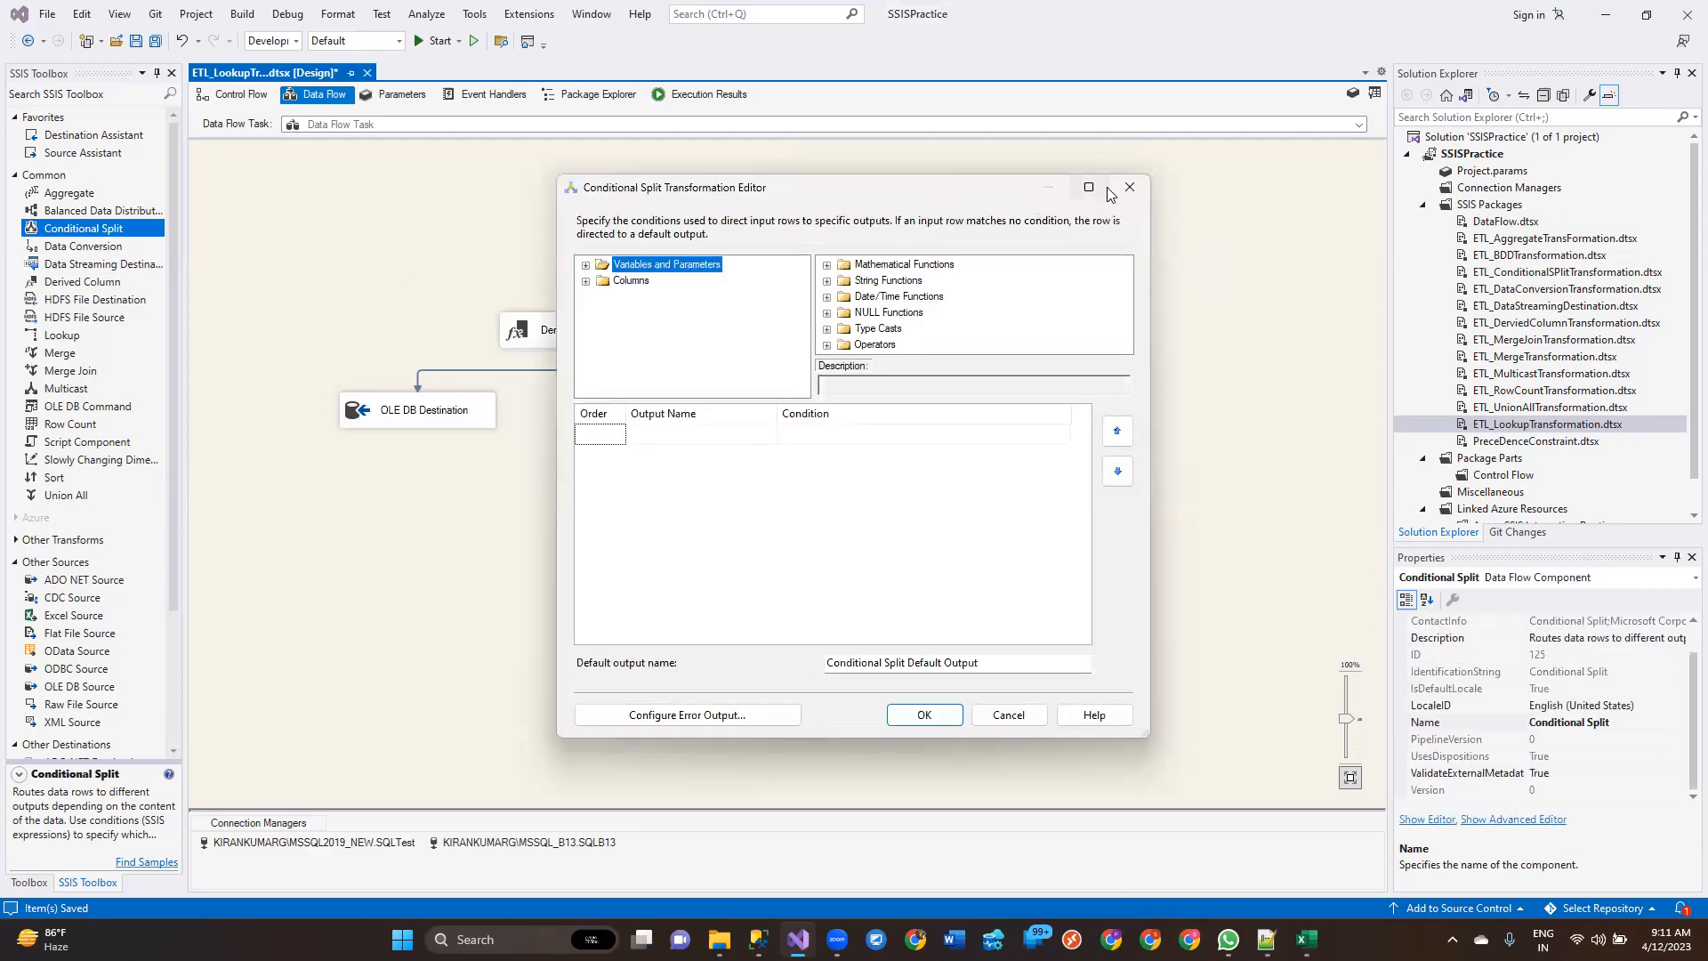
left_click(1089, 187)
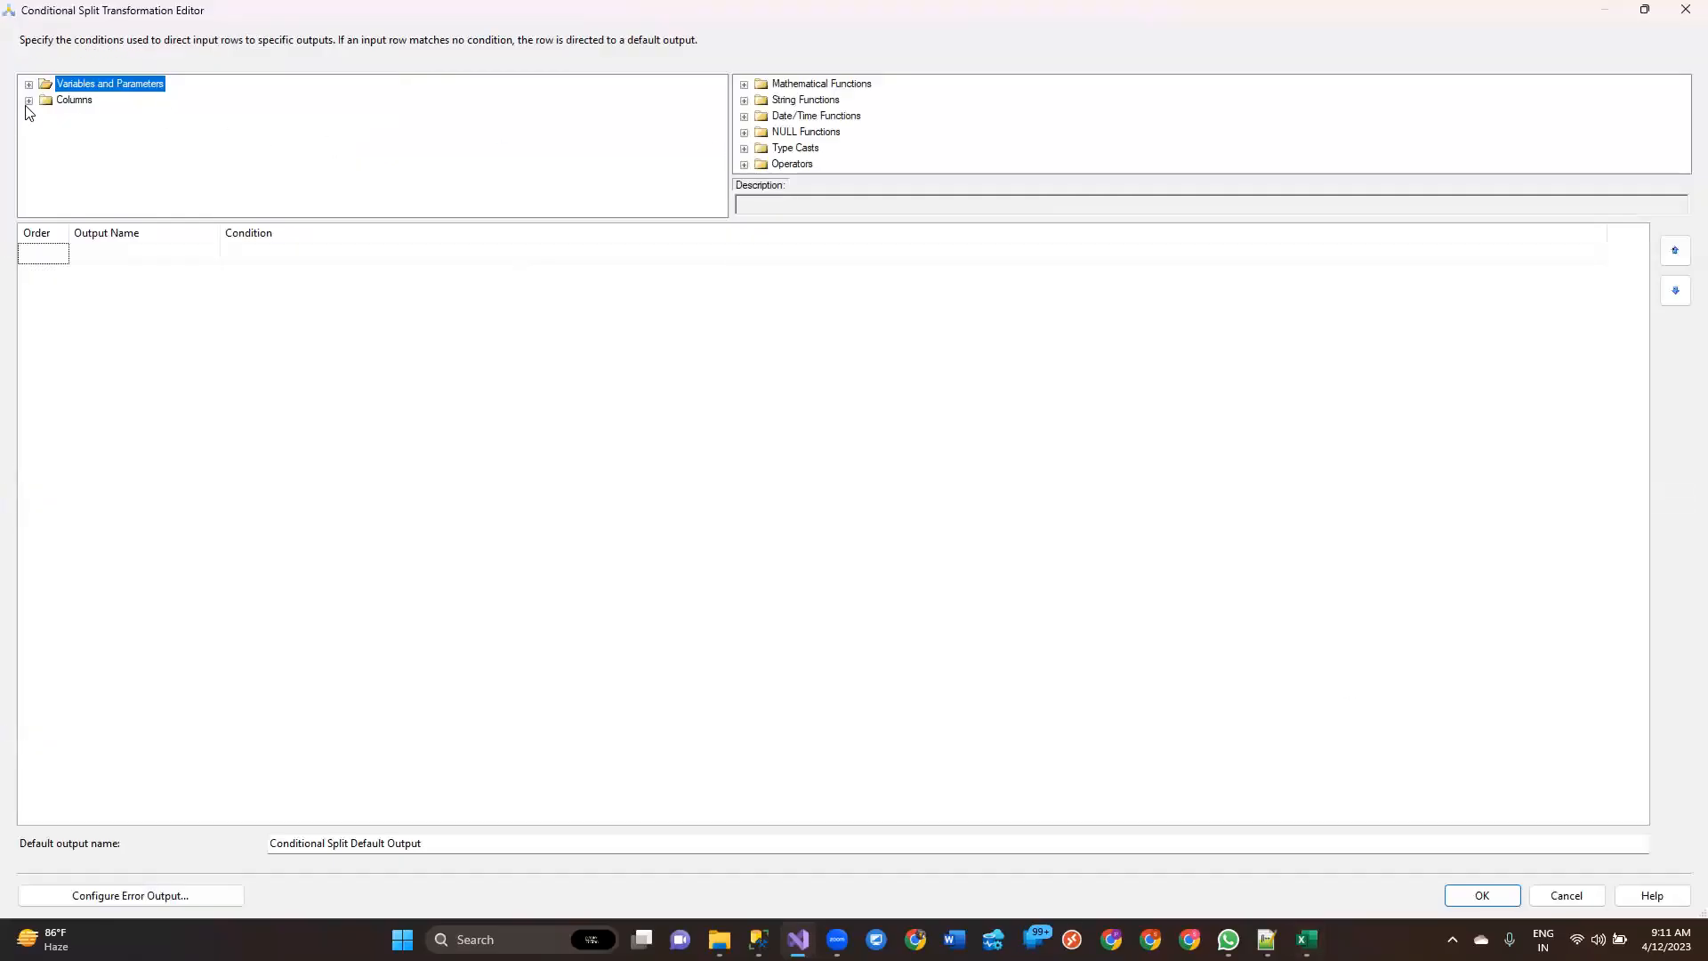
left_click(29, 100)
left_click(105, 118)
left_click(108, 132)
left_click(100, 150)
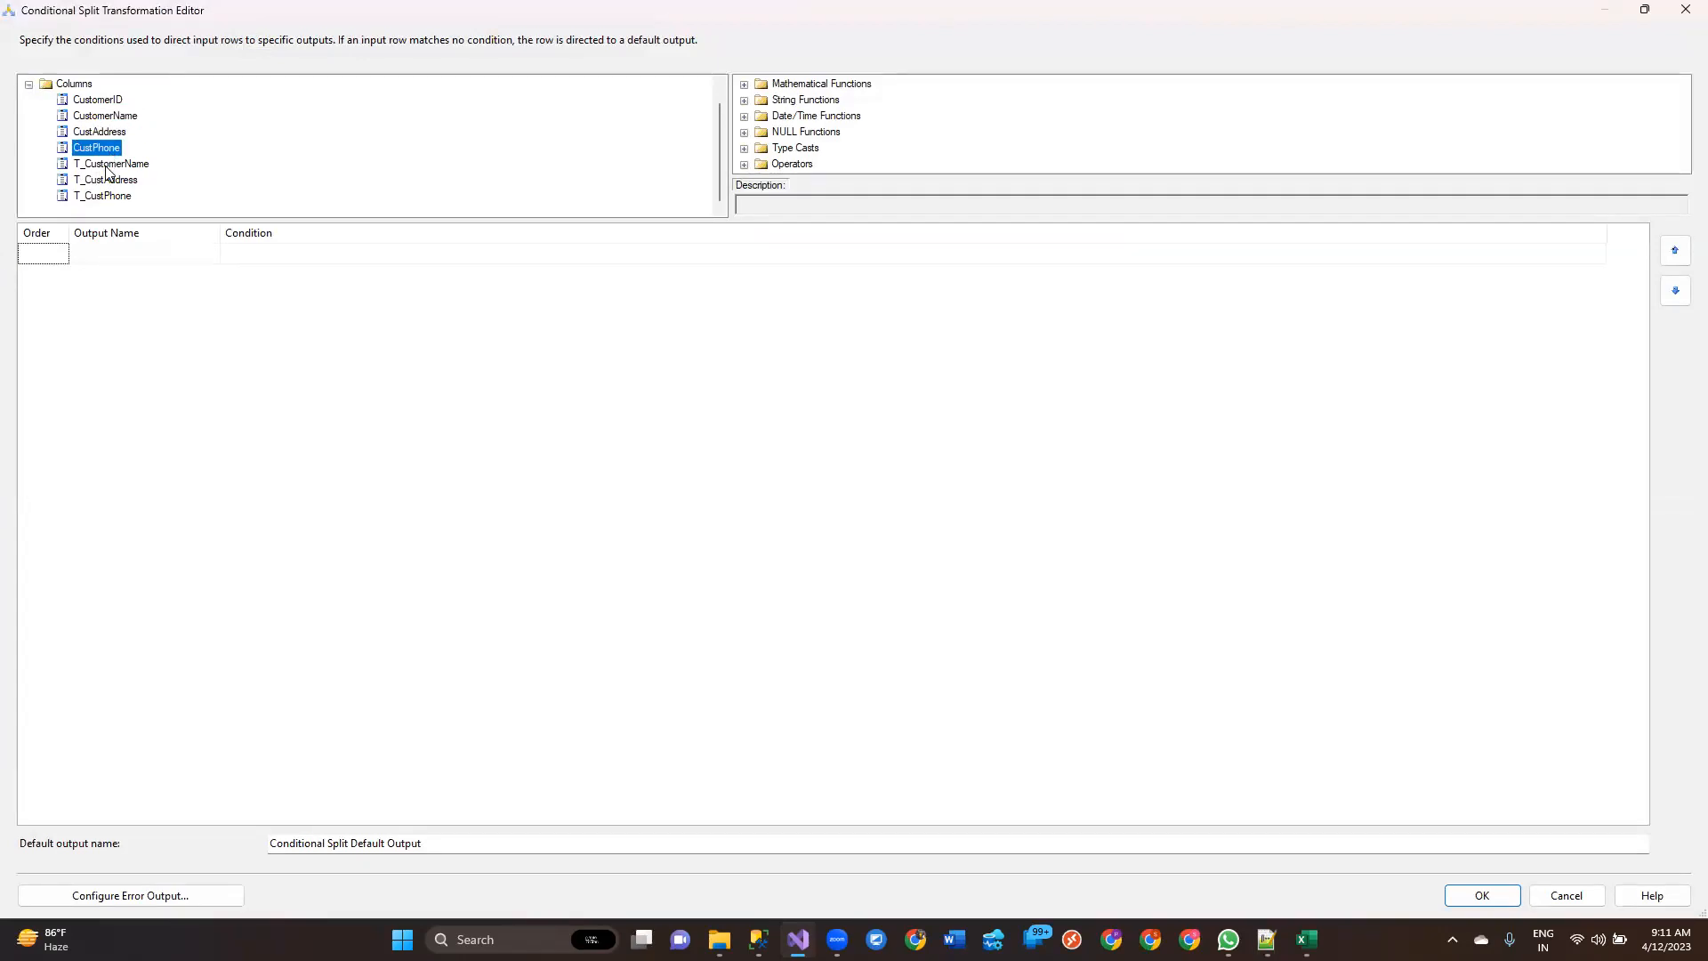
left_click(106, 165)
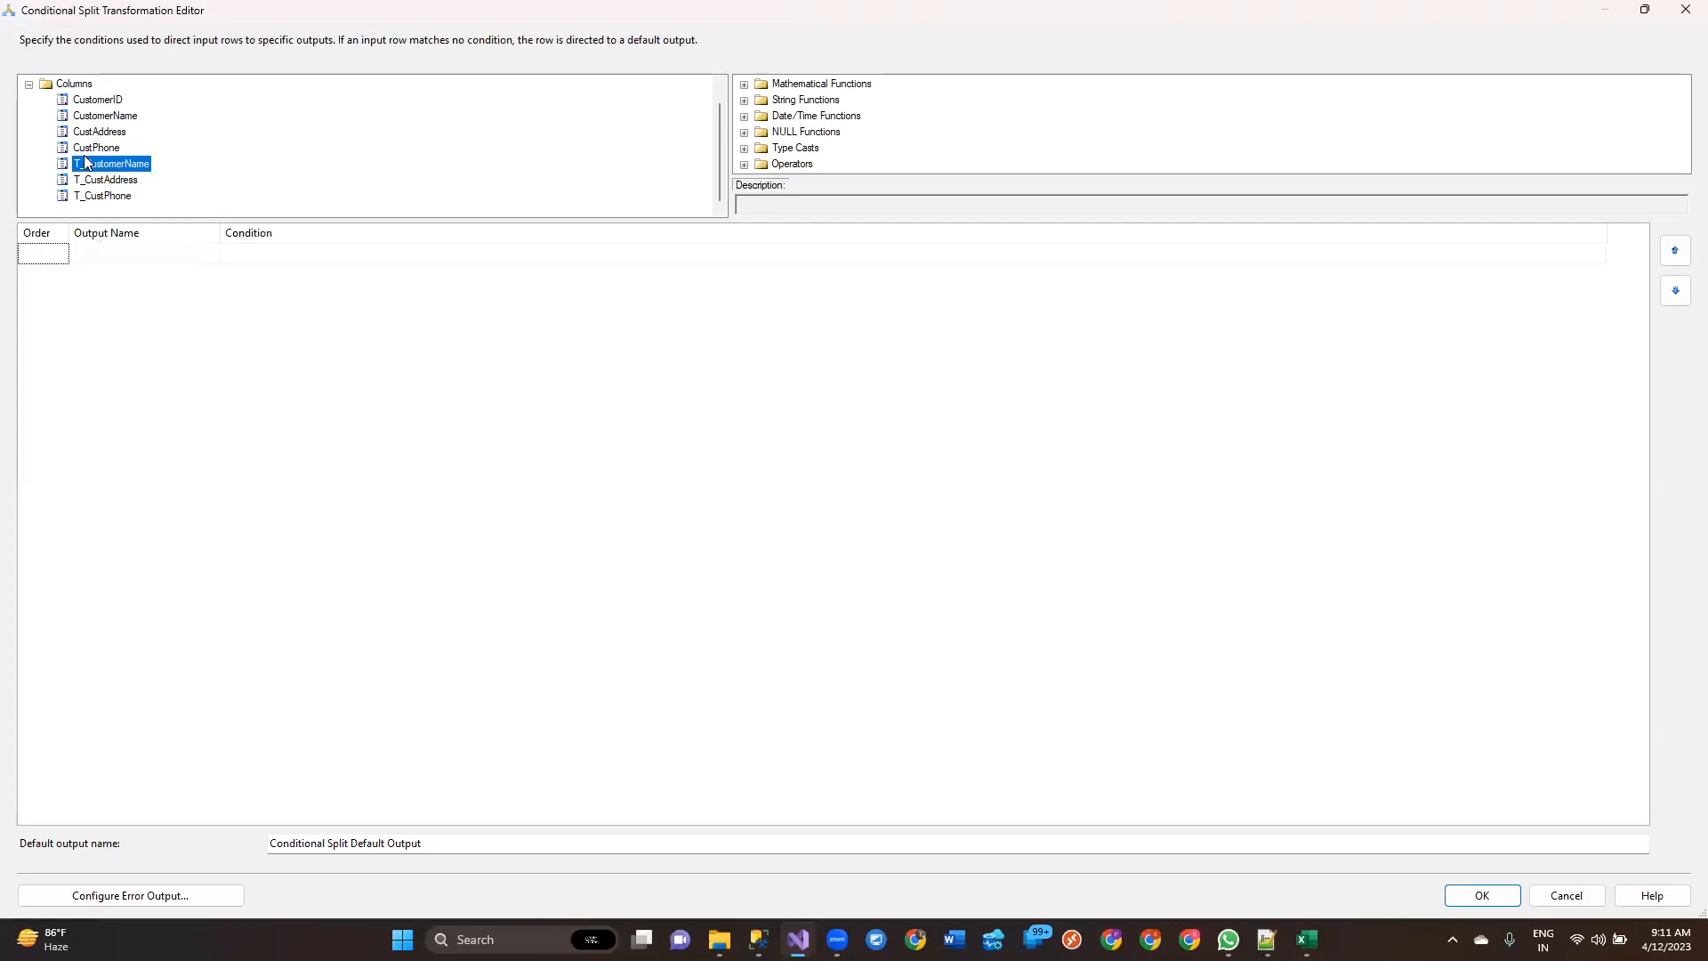
left_click_drag(106, 116, 311, 250)
key("End")
type("=")
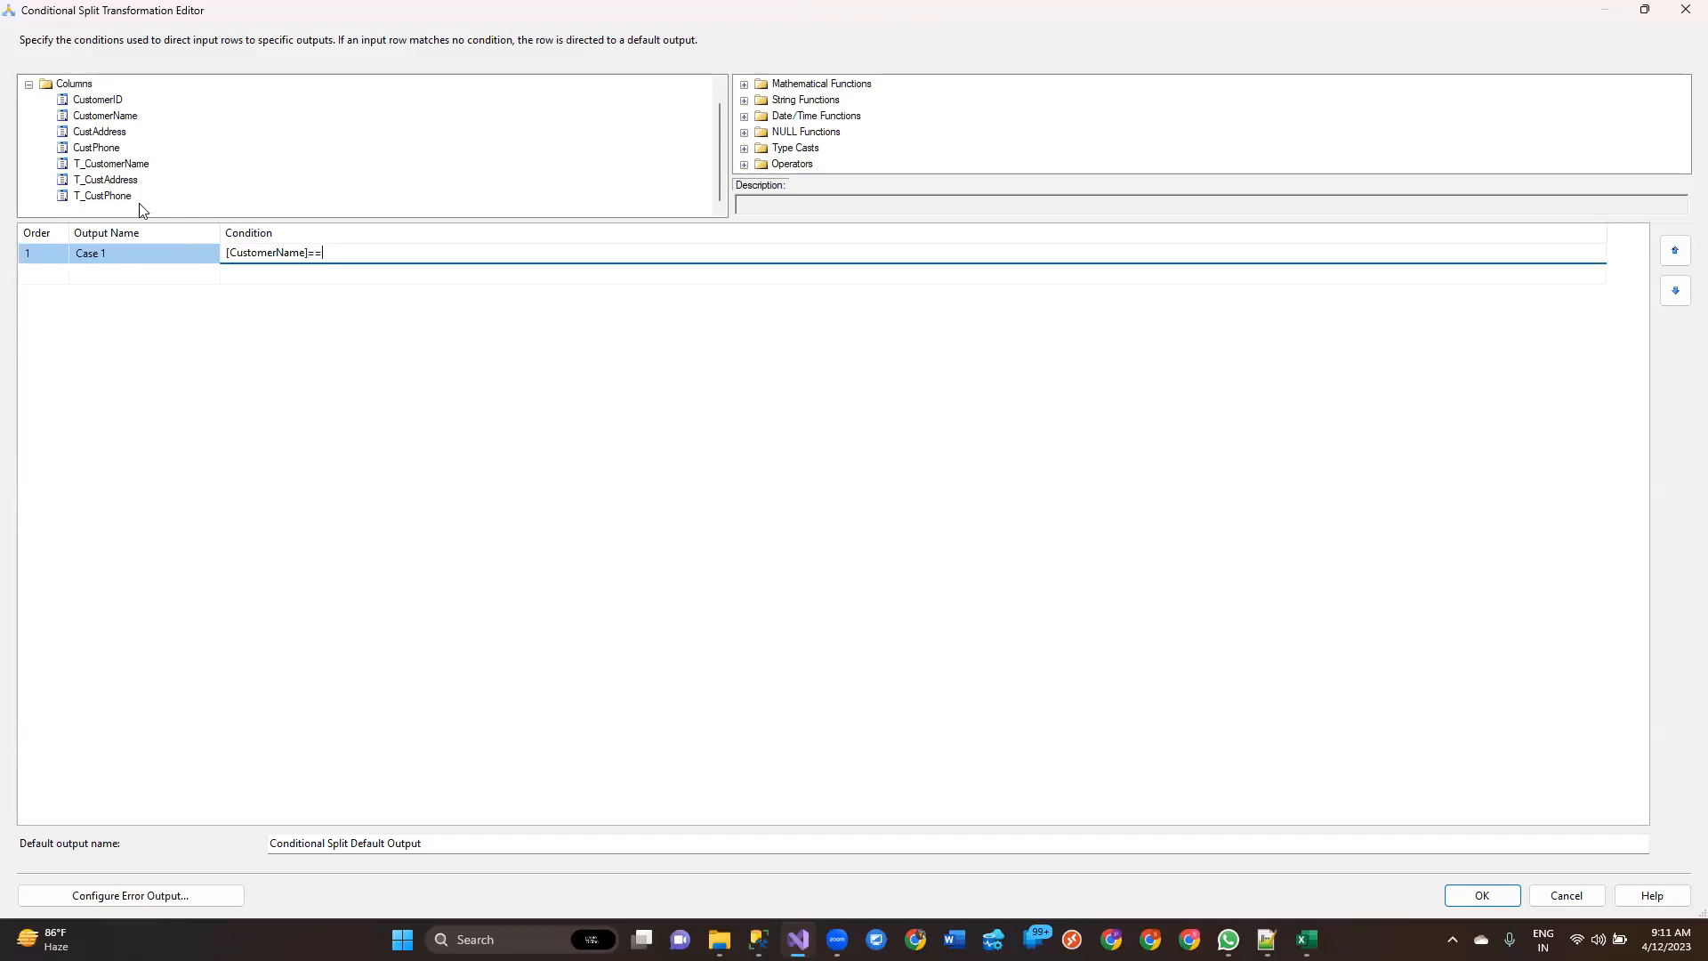
left_click_drag(116, 166, 343, 254)
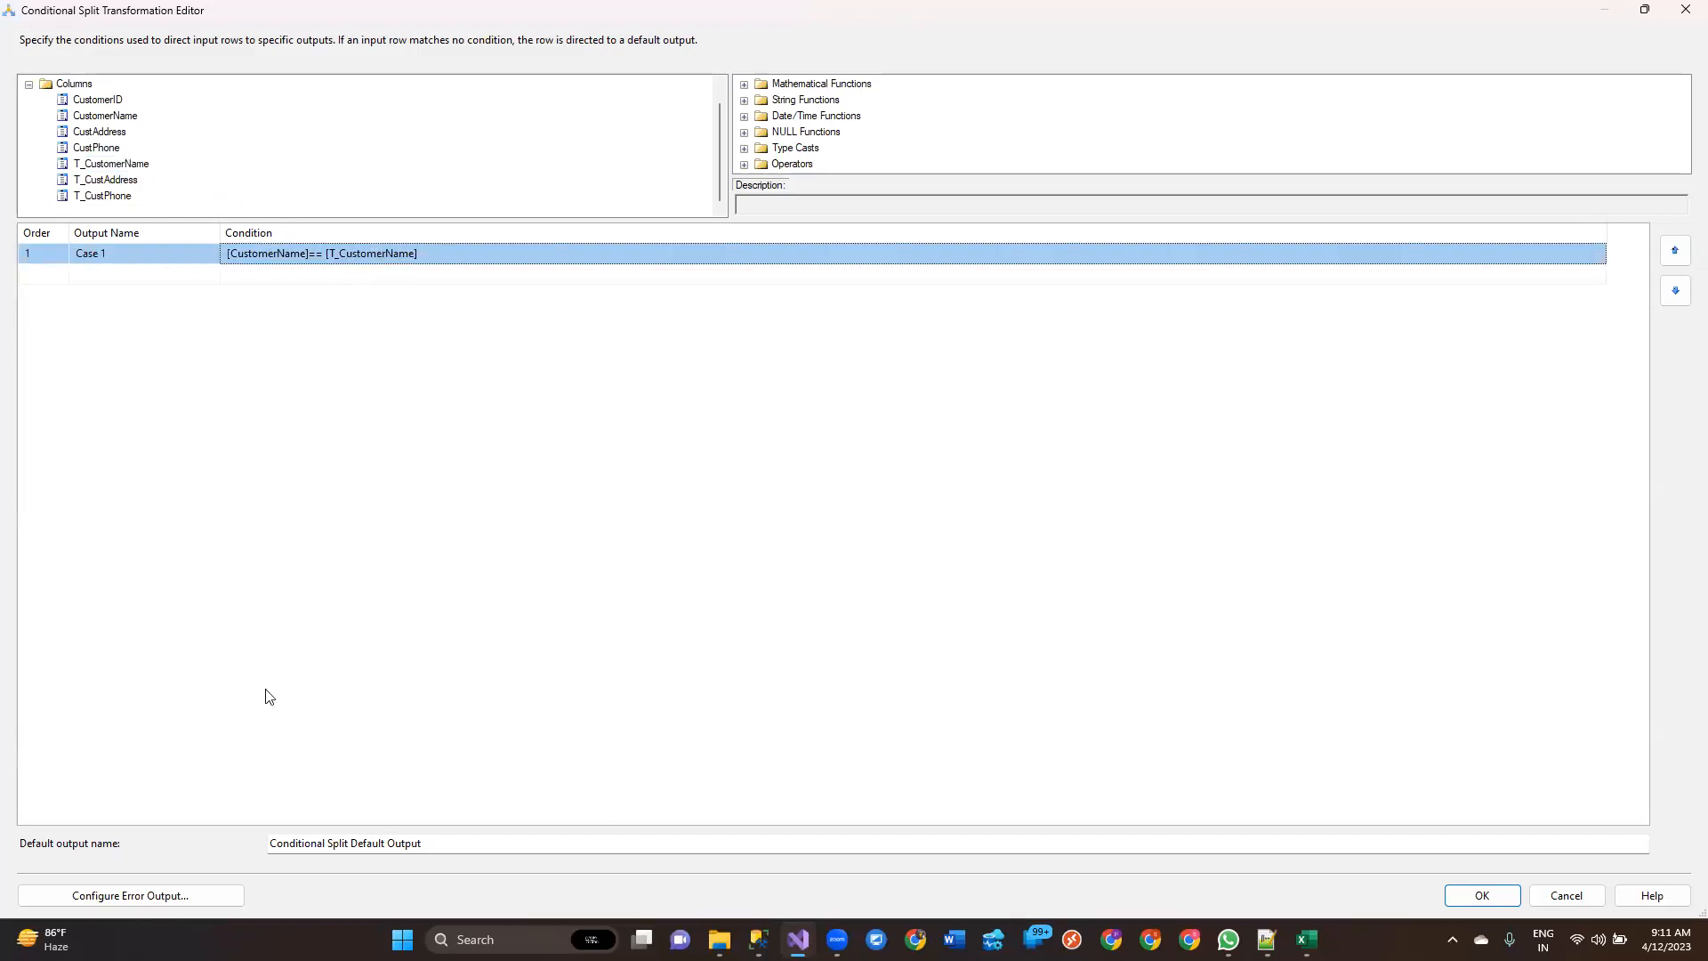
Step: Extend the first output's condition with && [CustAddress]== [T_CustAddress]
left_click(454, 256)
type("&&")
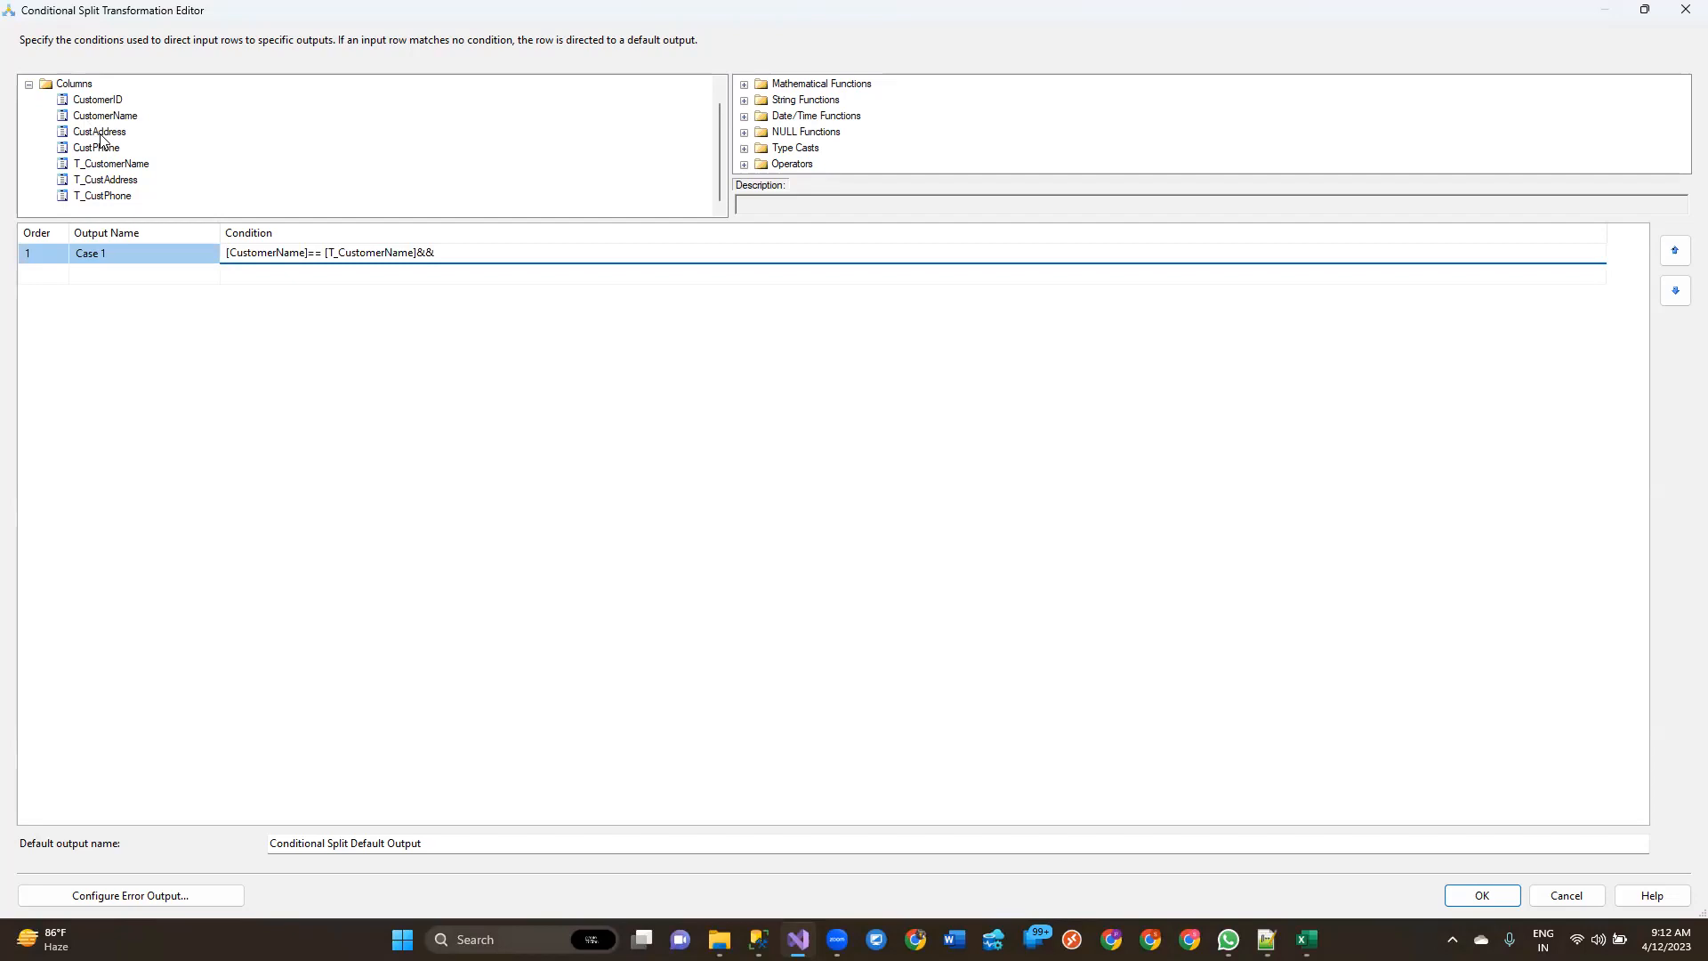
left_click_drag(102, 132, 542, 267)
left_click(546, 260)
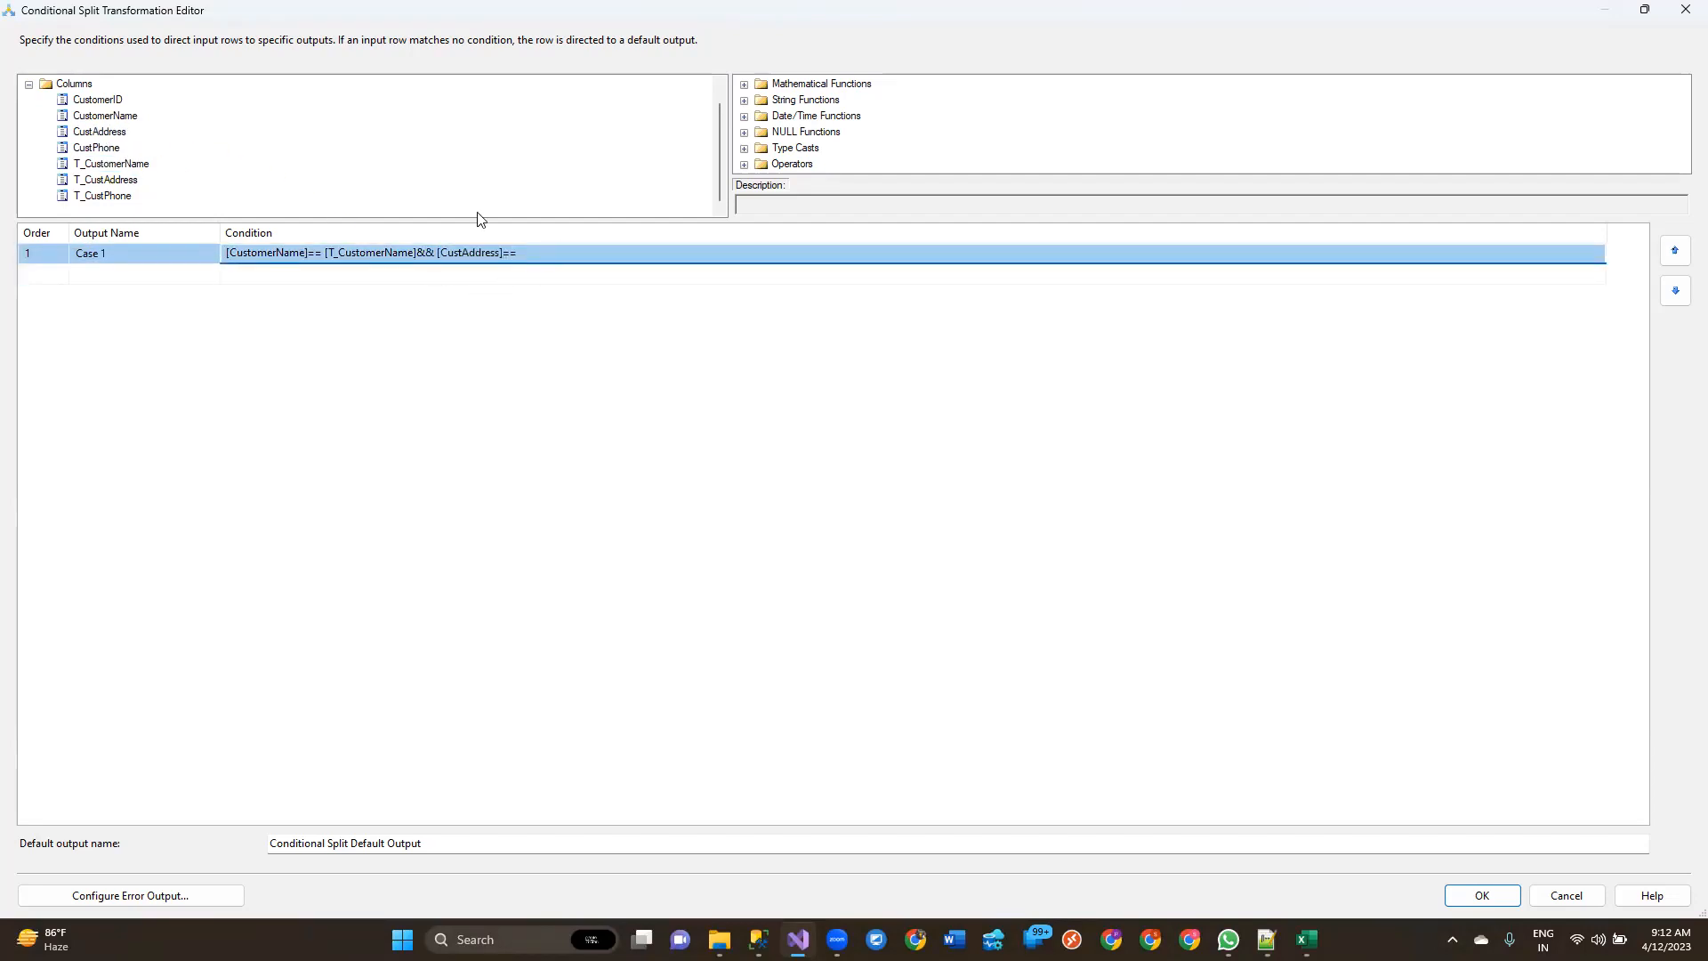
left_click_drag(111, 164, 546, 258)
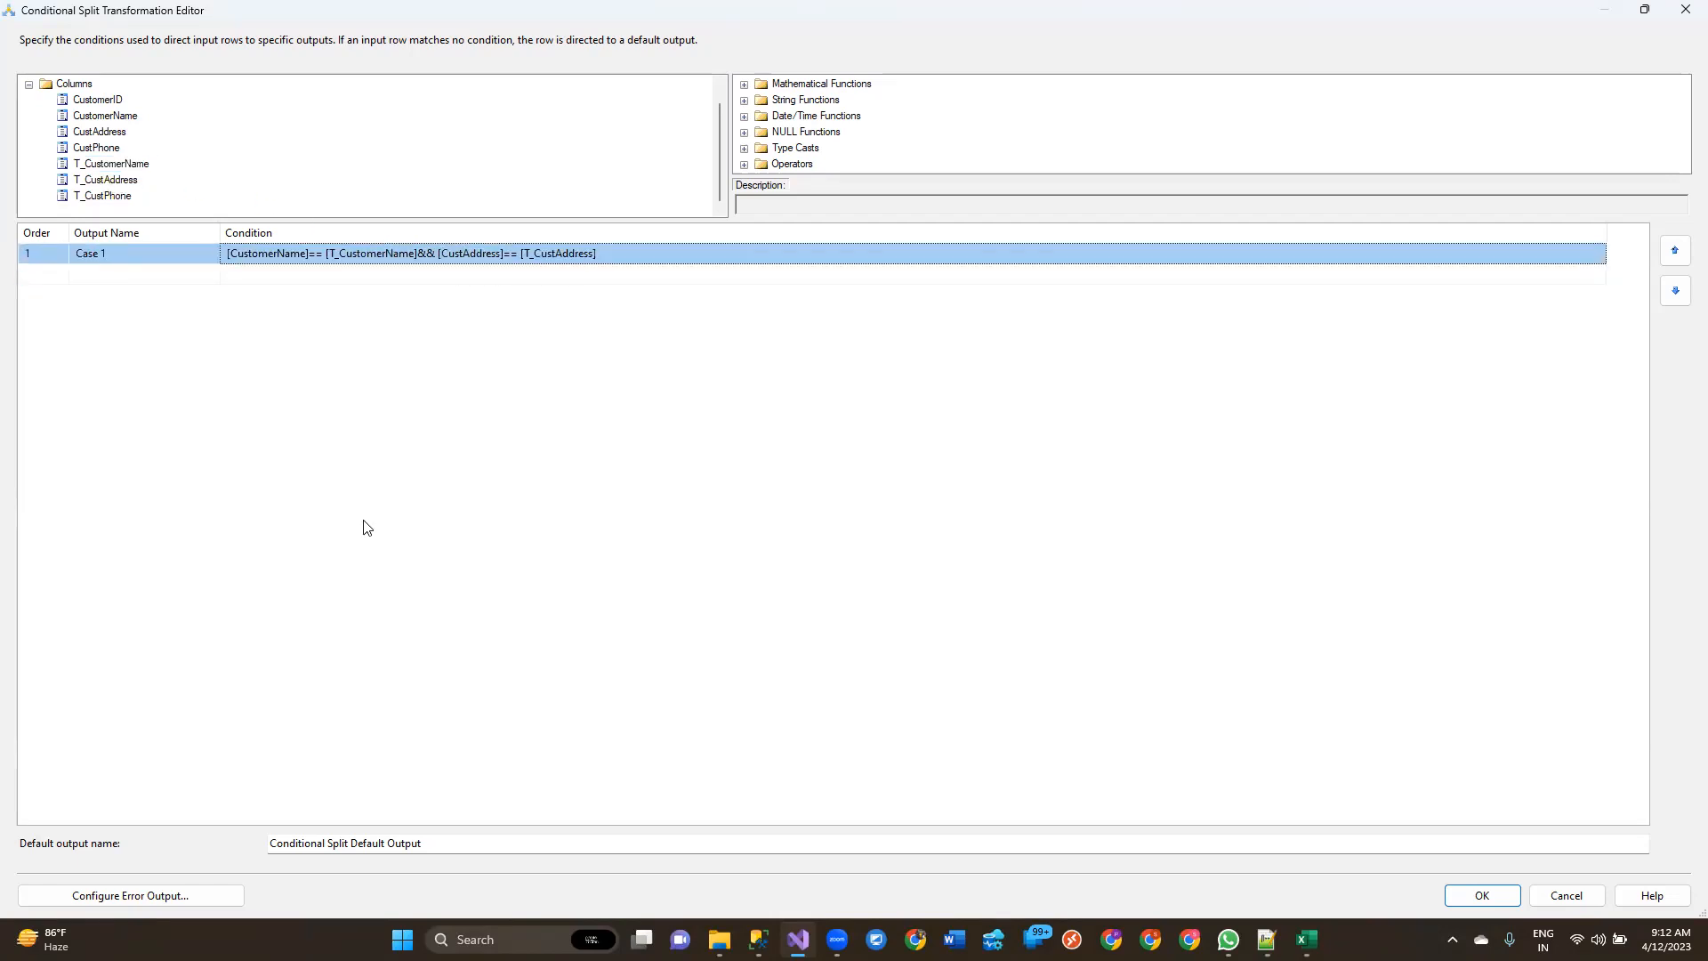
left_click(515, 277)
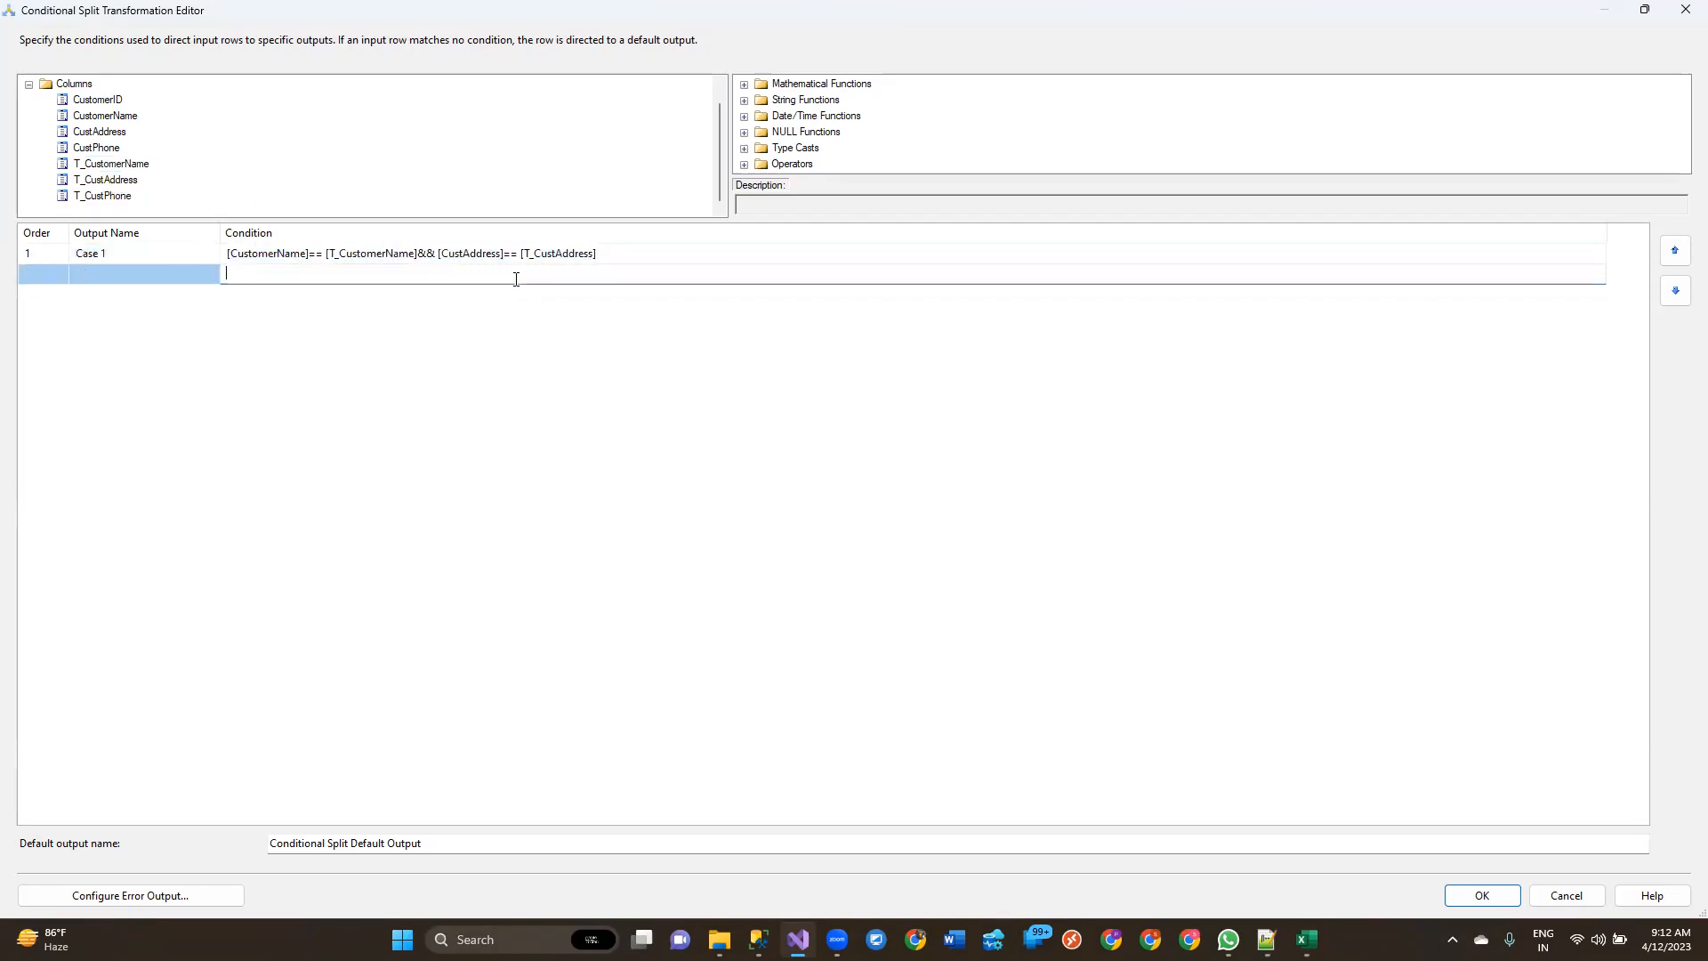
Step: Complete the condition by appending && [CustPhone]== [T_CustPhone]
left_click(624, 255)
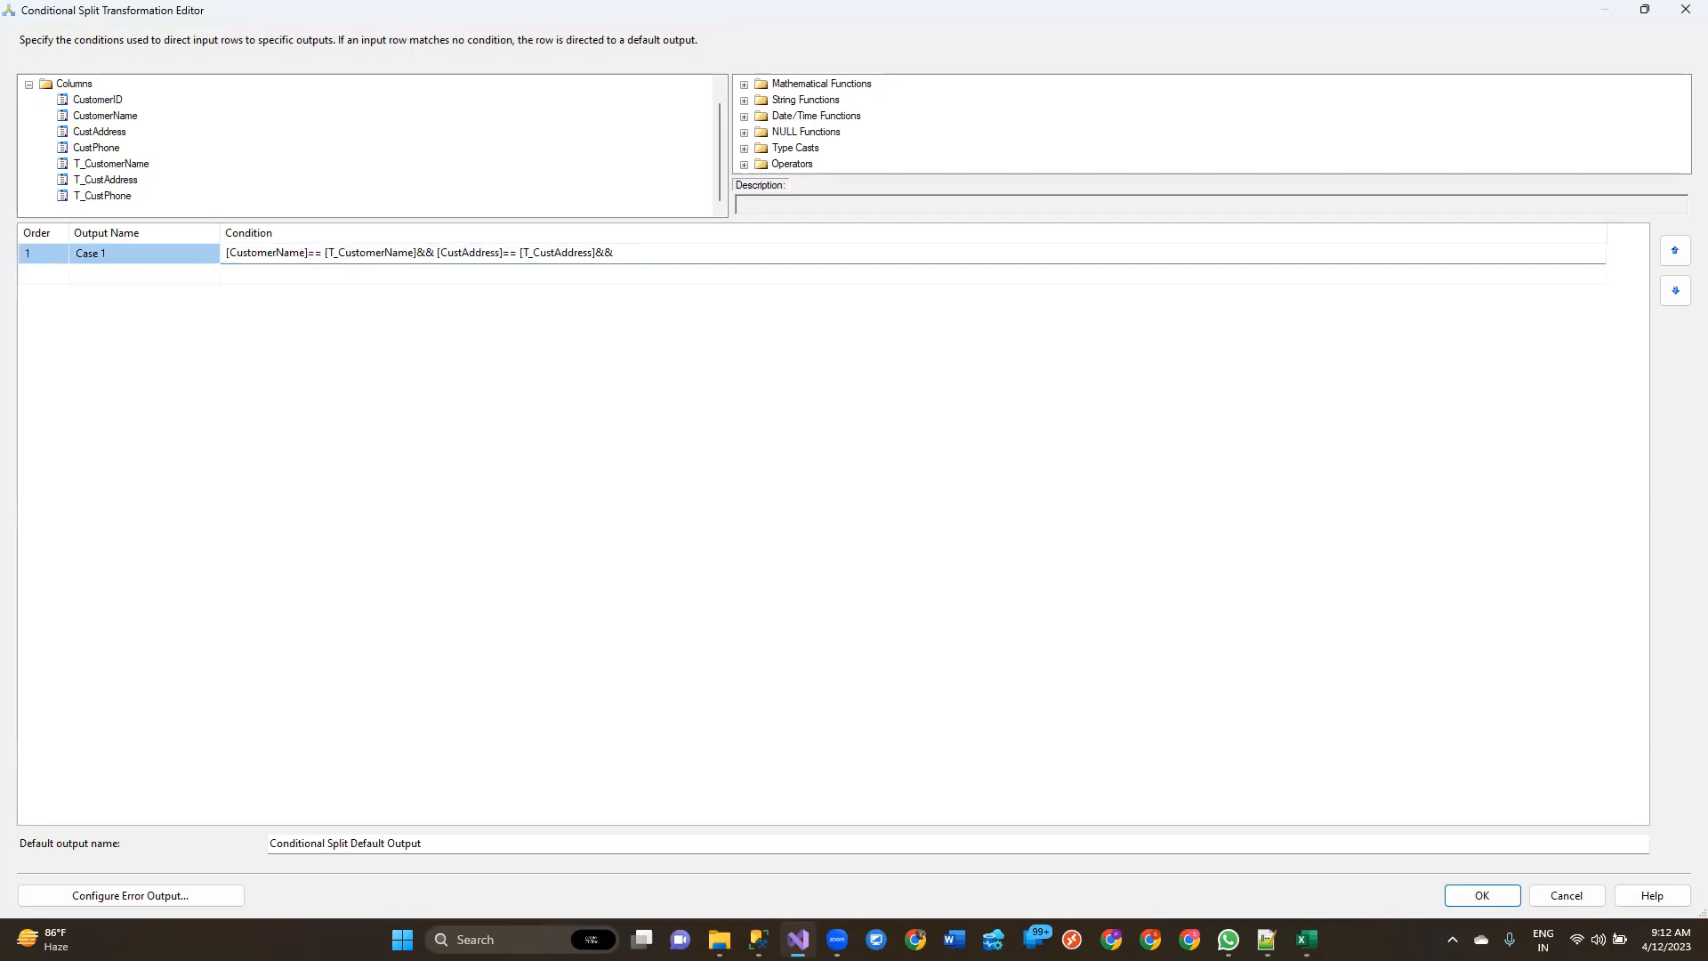
type("&&")
left_click(745, 165)
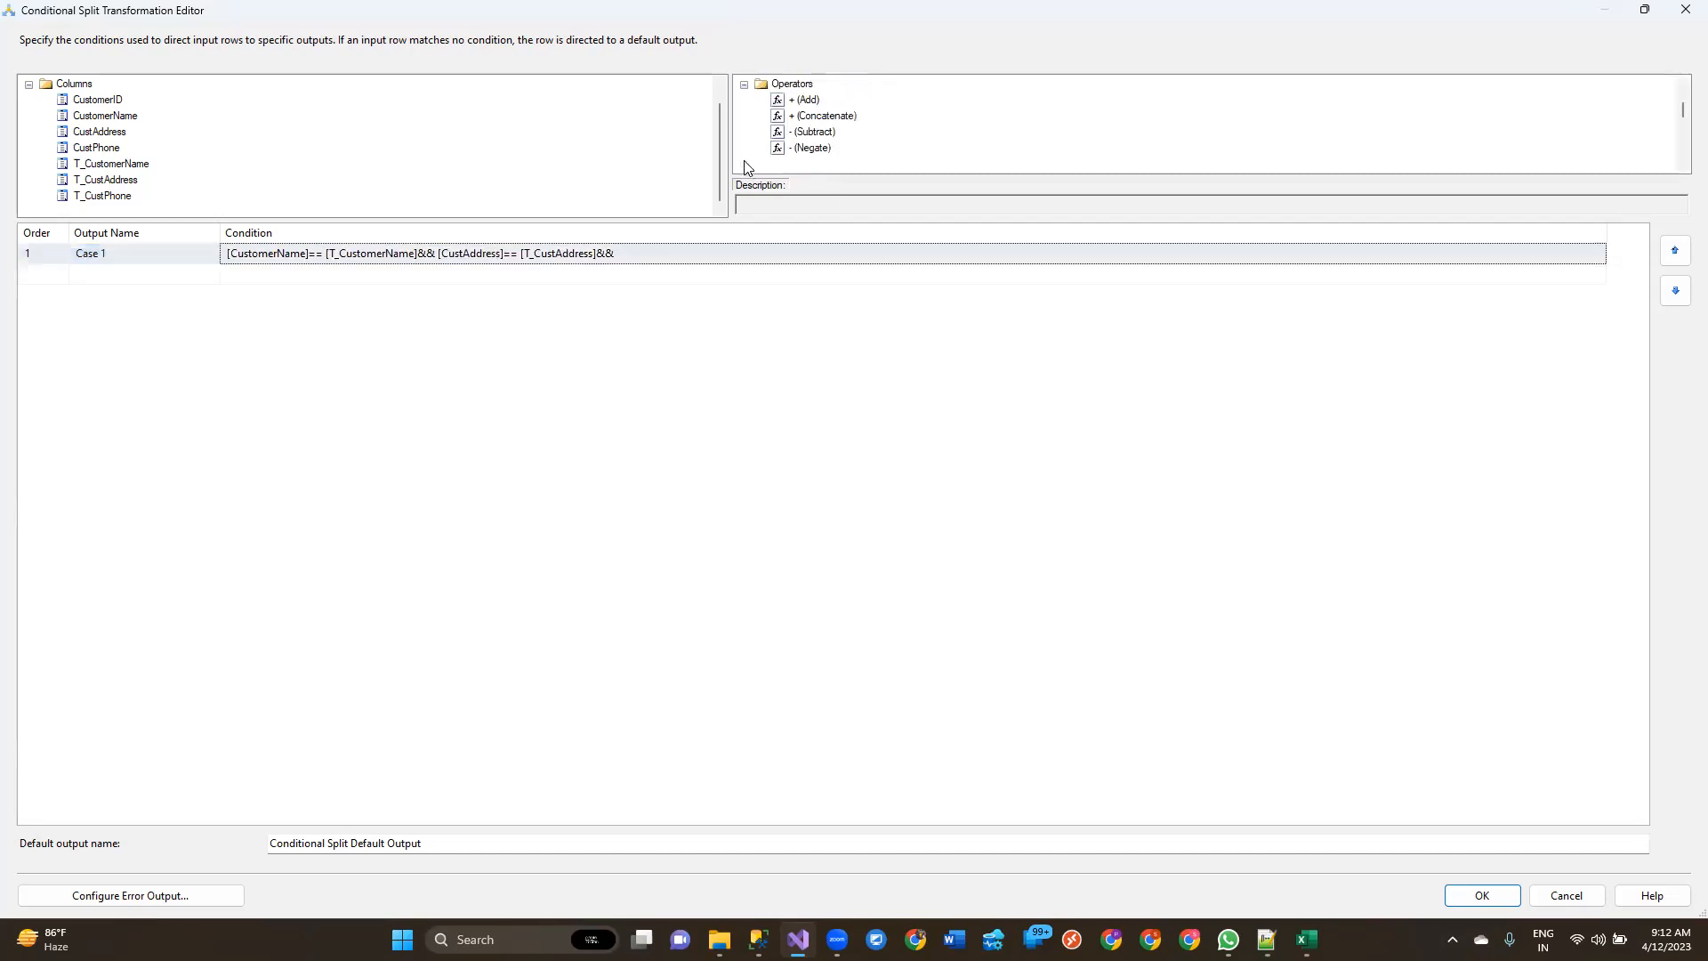
scroll(843, 131, "down", 3)
scroll(832, 149, "down", 1)
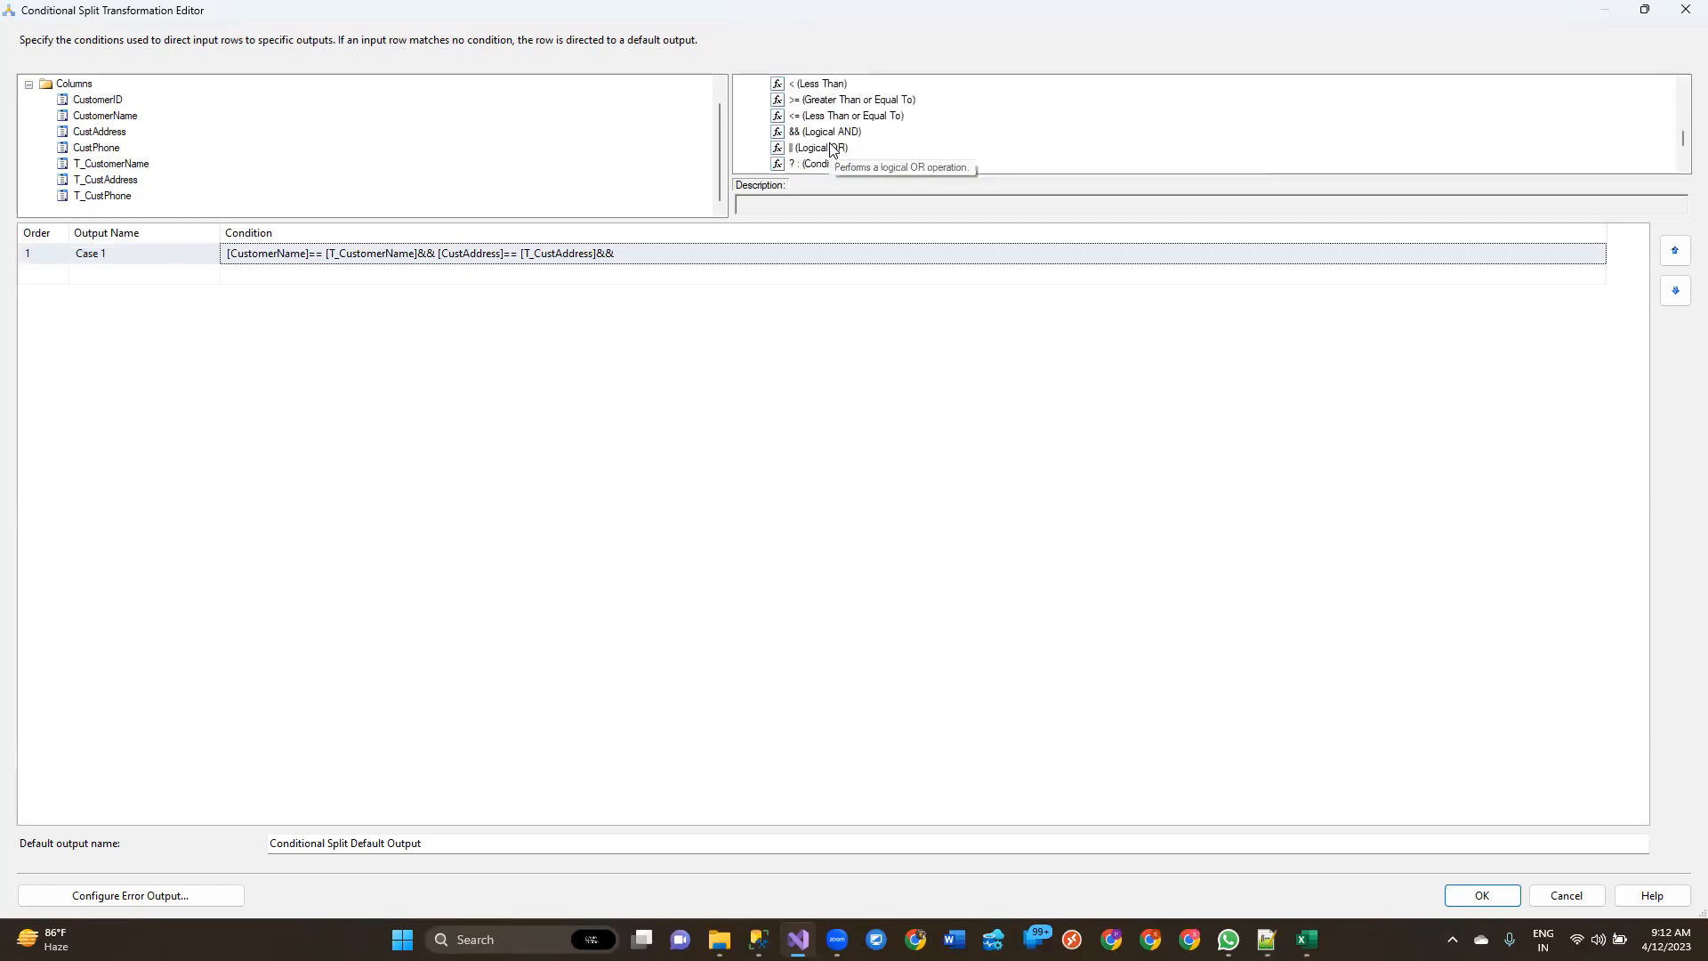
left_click(658, 256)
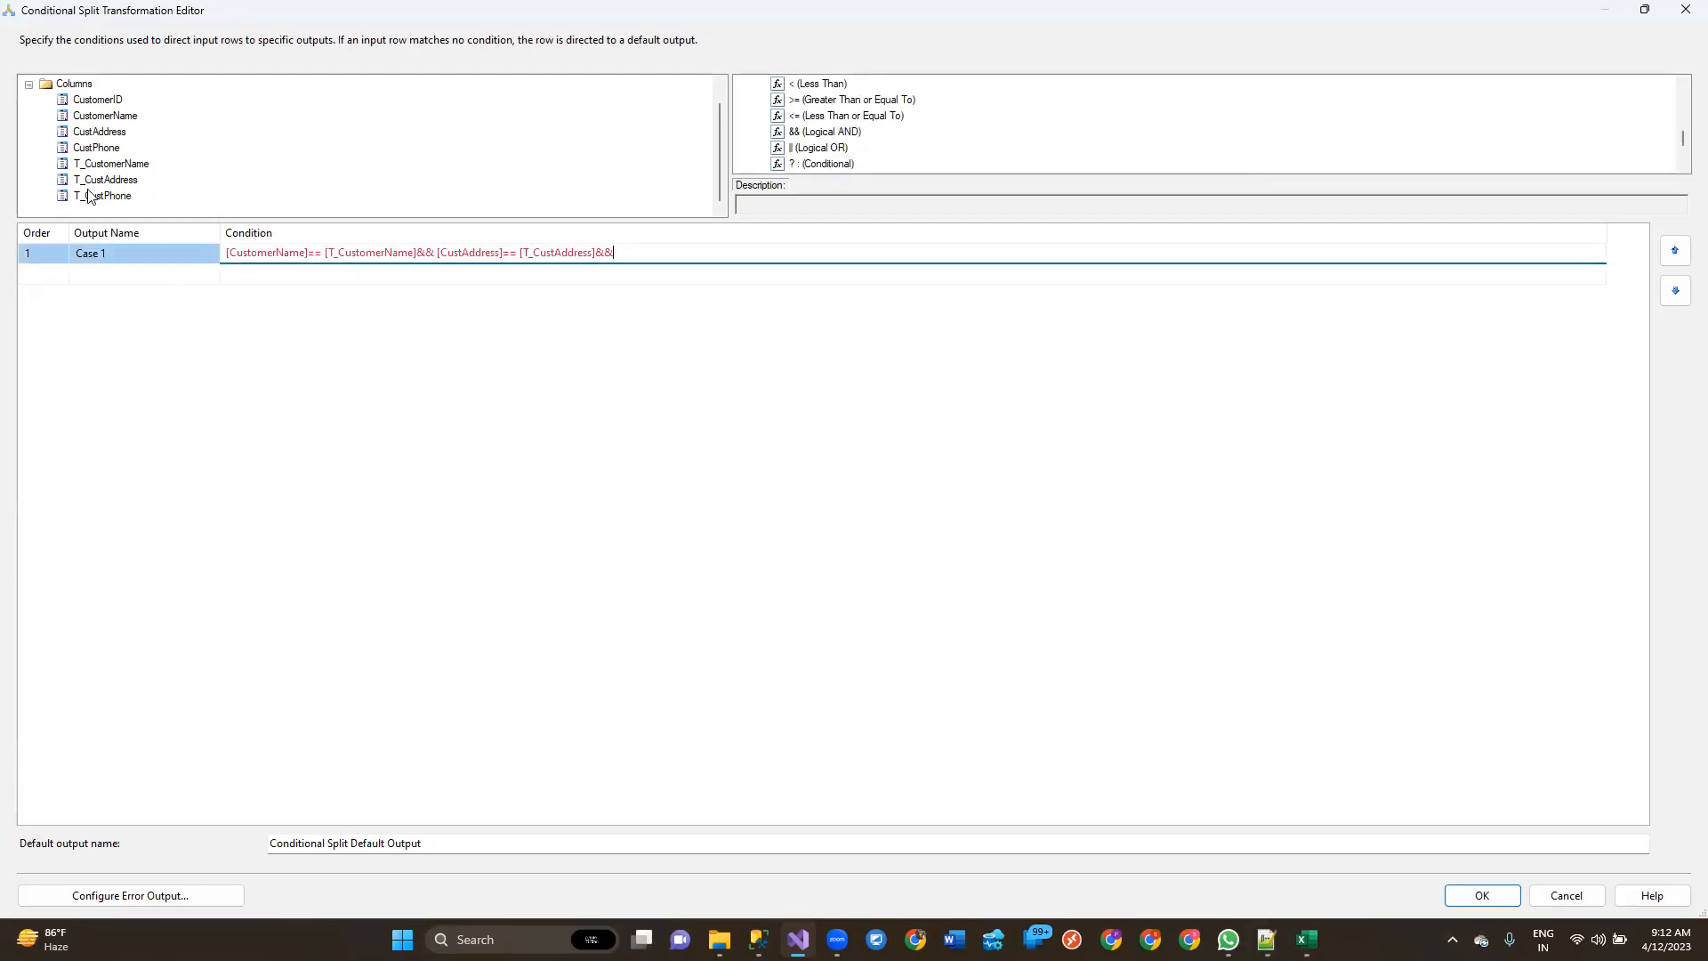
left_click_drag(96, 148, 749, 254)
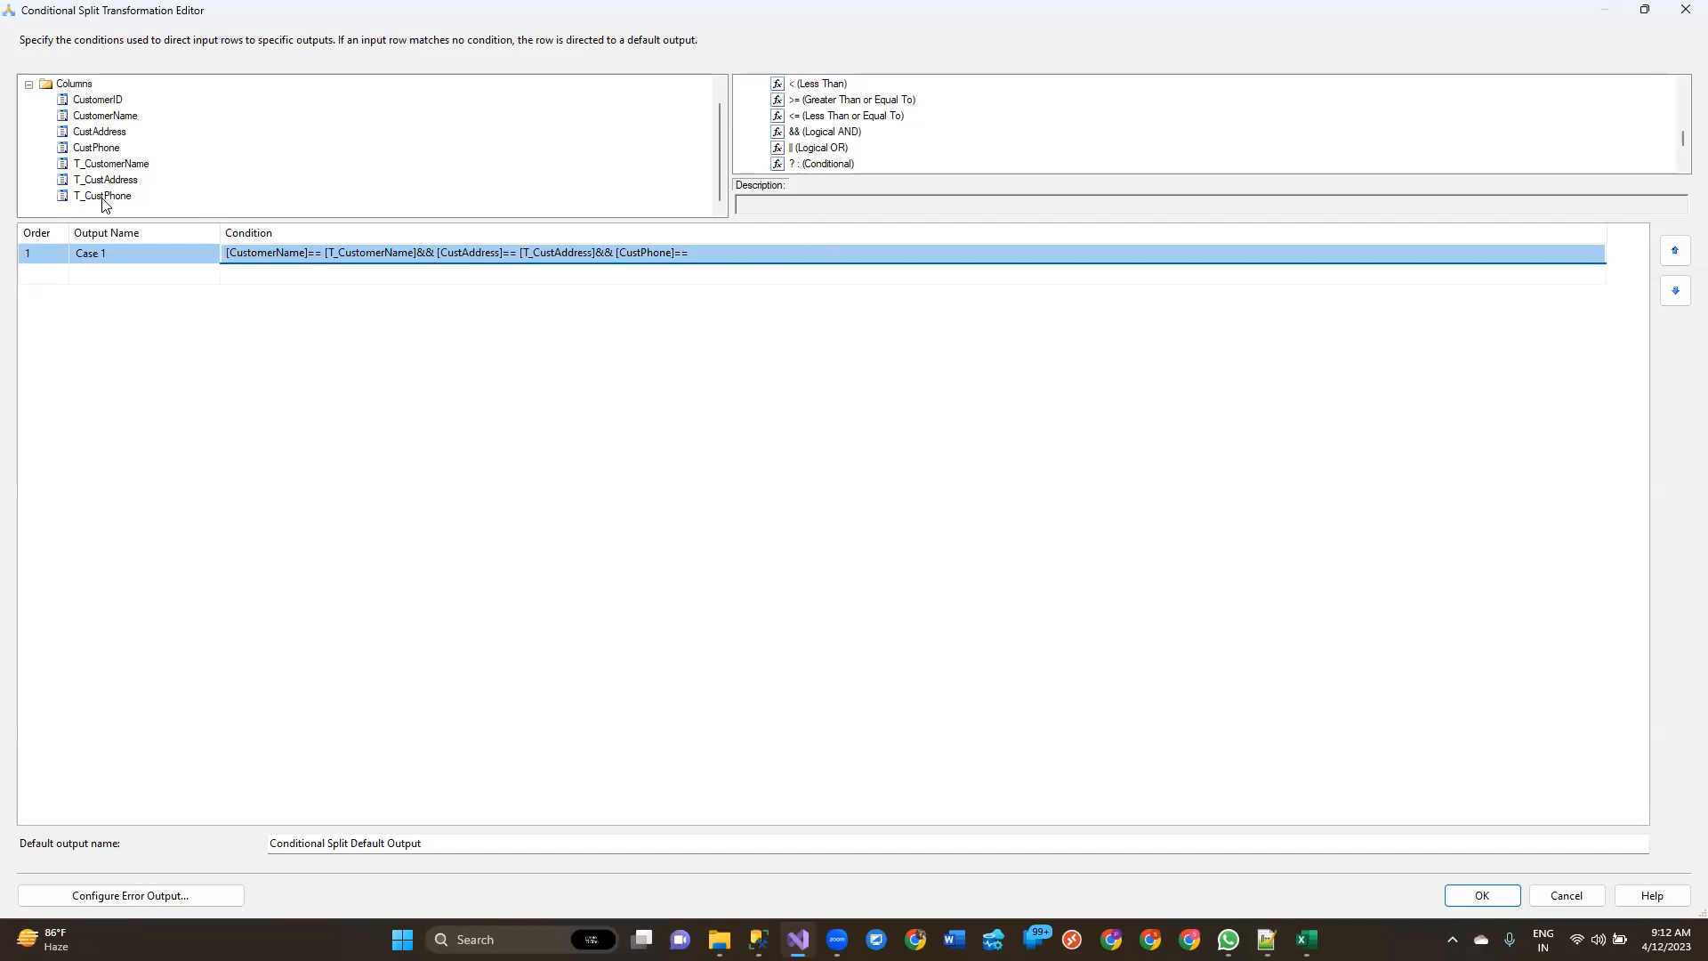
left_click_drag(111, 164, 702, 260)
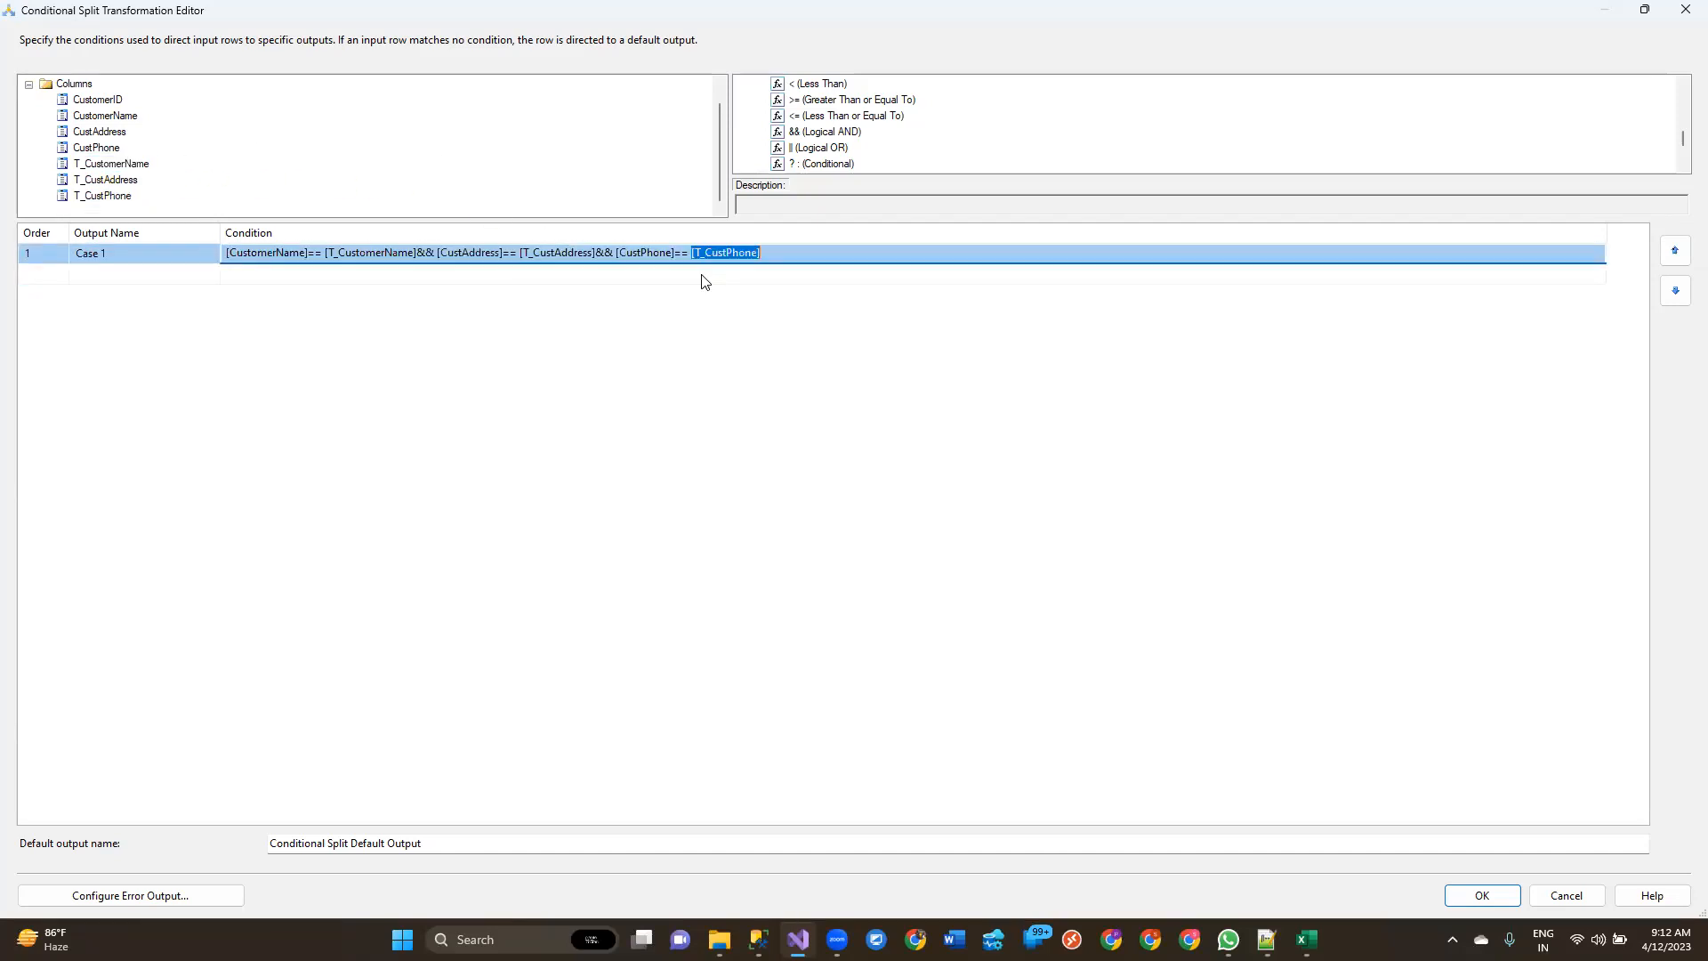
Step: Name the conditional output Matched and the default output NonMatched, and apply the Conditional Split settings
left_click(125, 253)
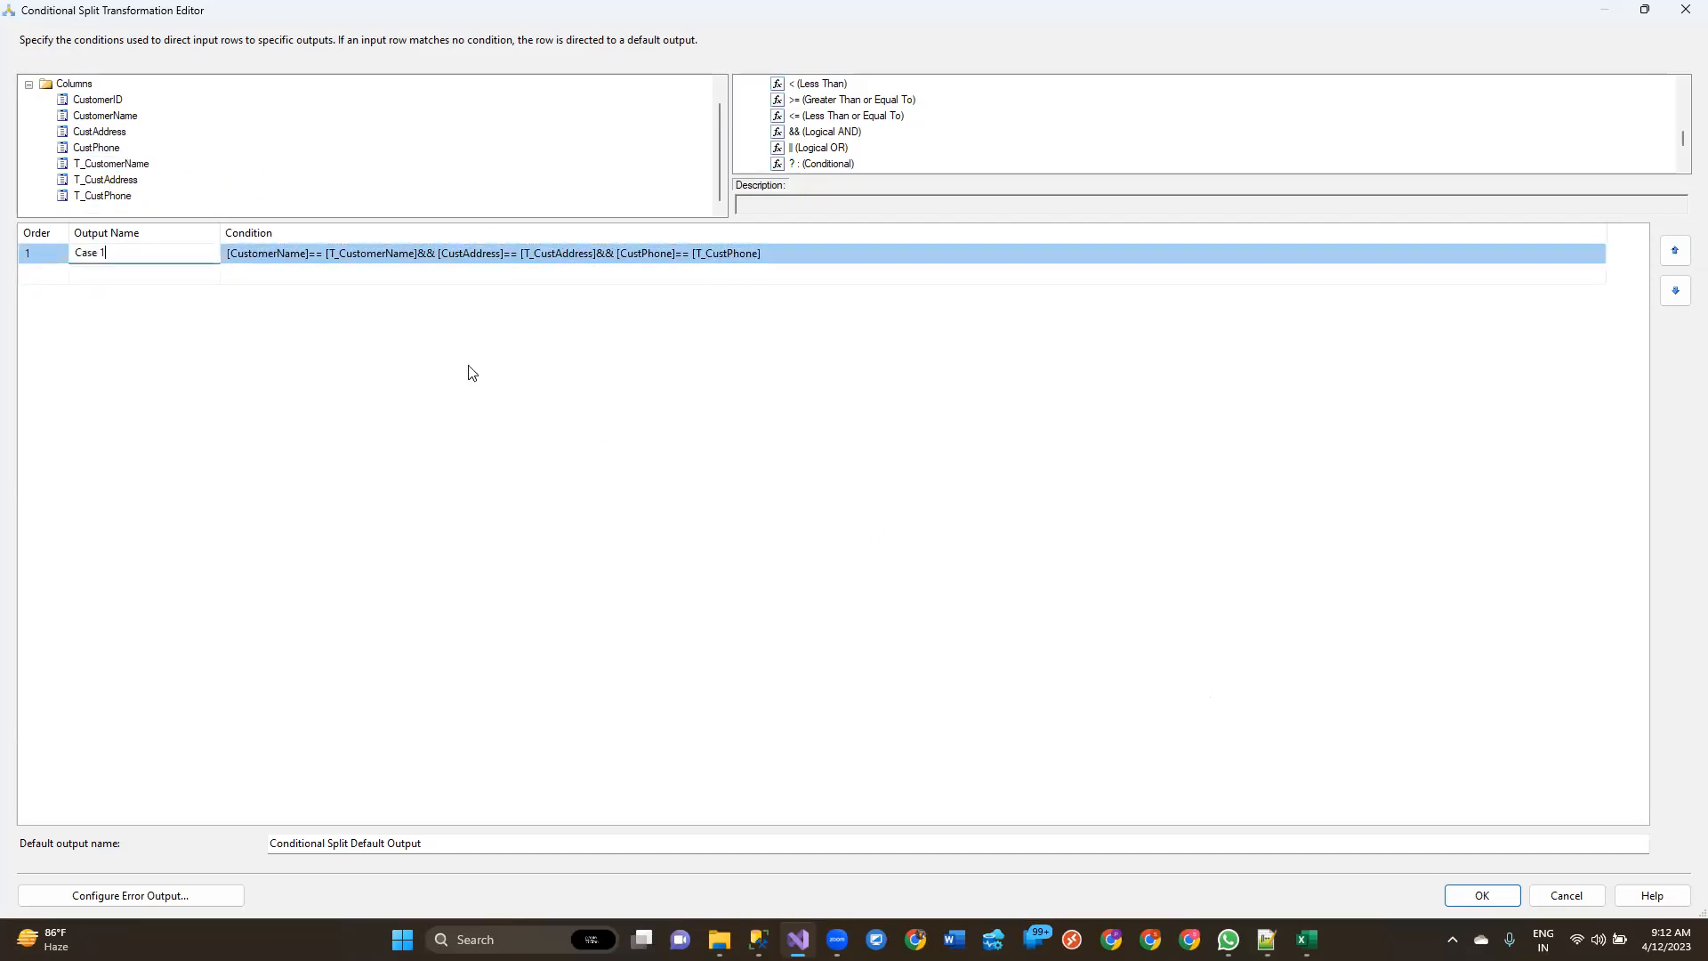
left_click(437, 254)
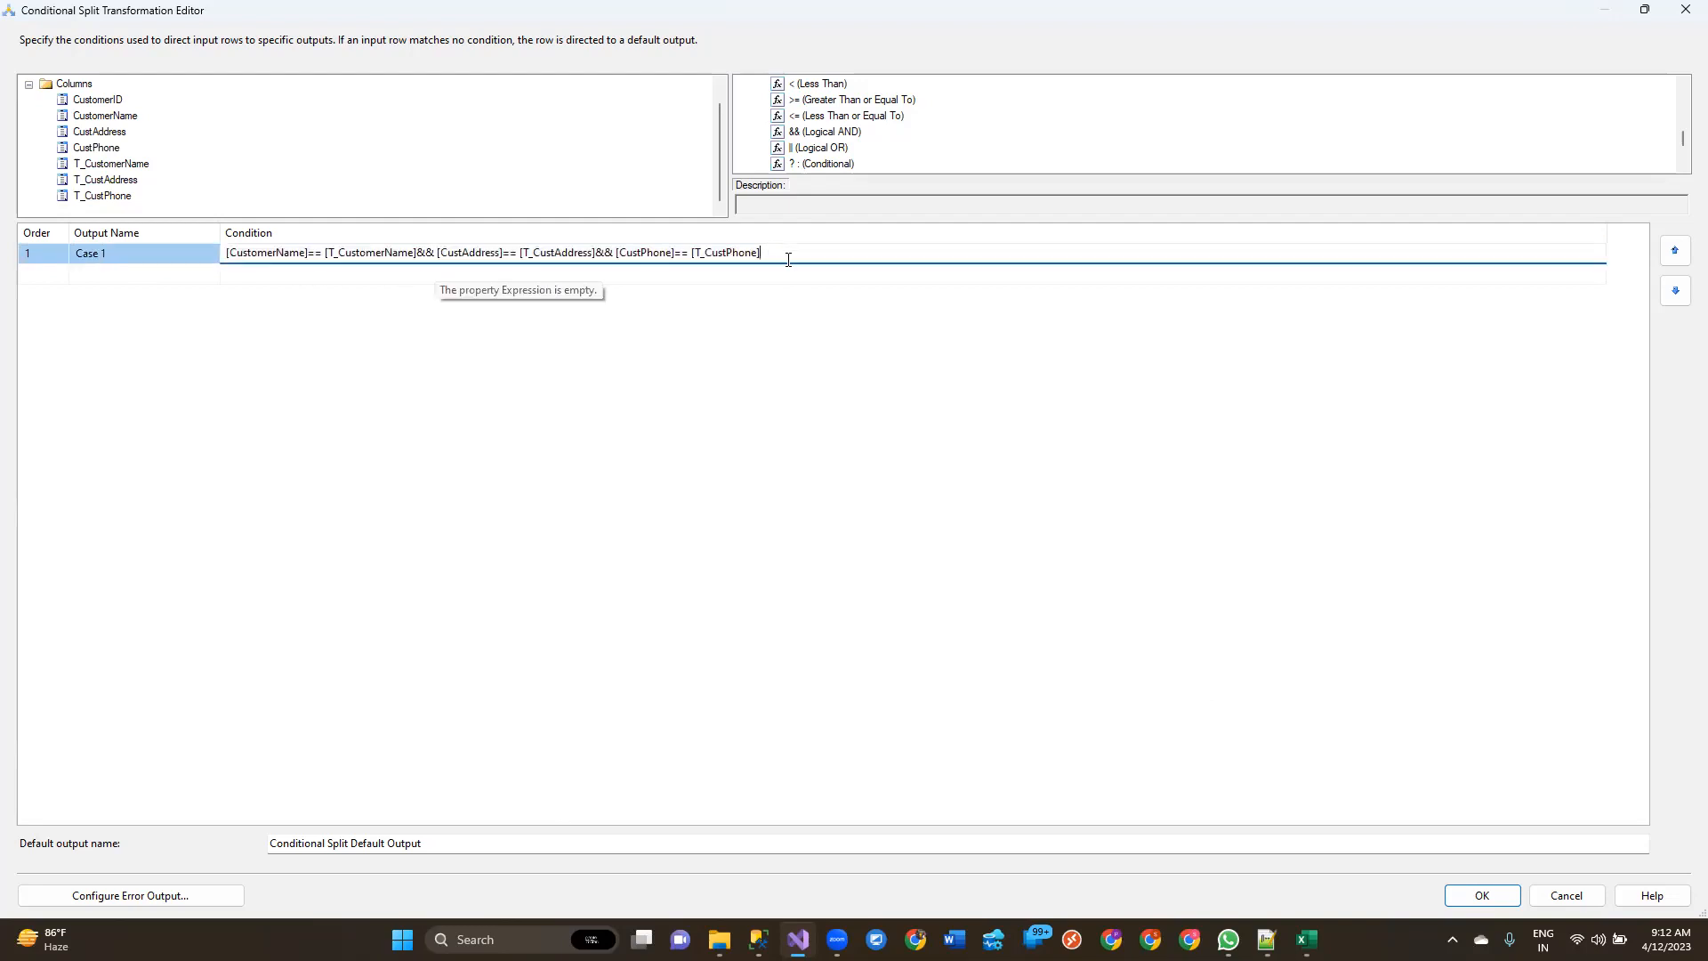
left_click_drag(788, 259, 206, 253)
left_click(157, 254)
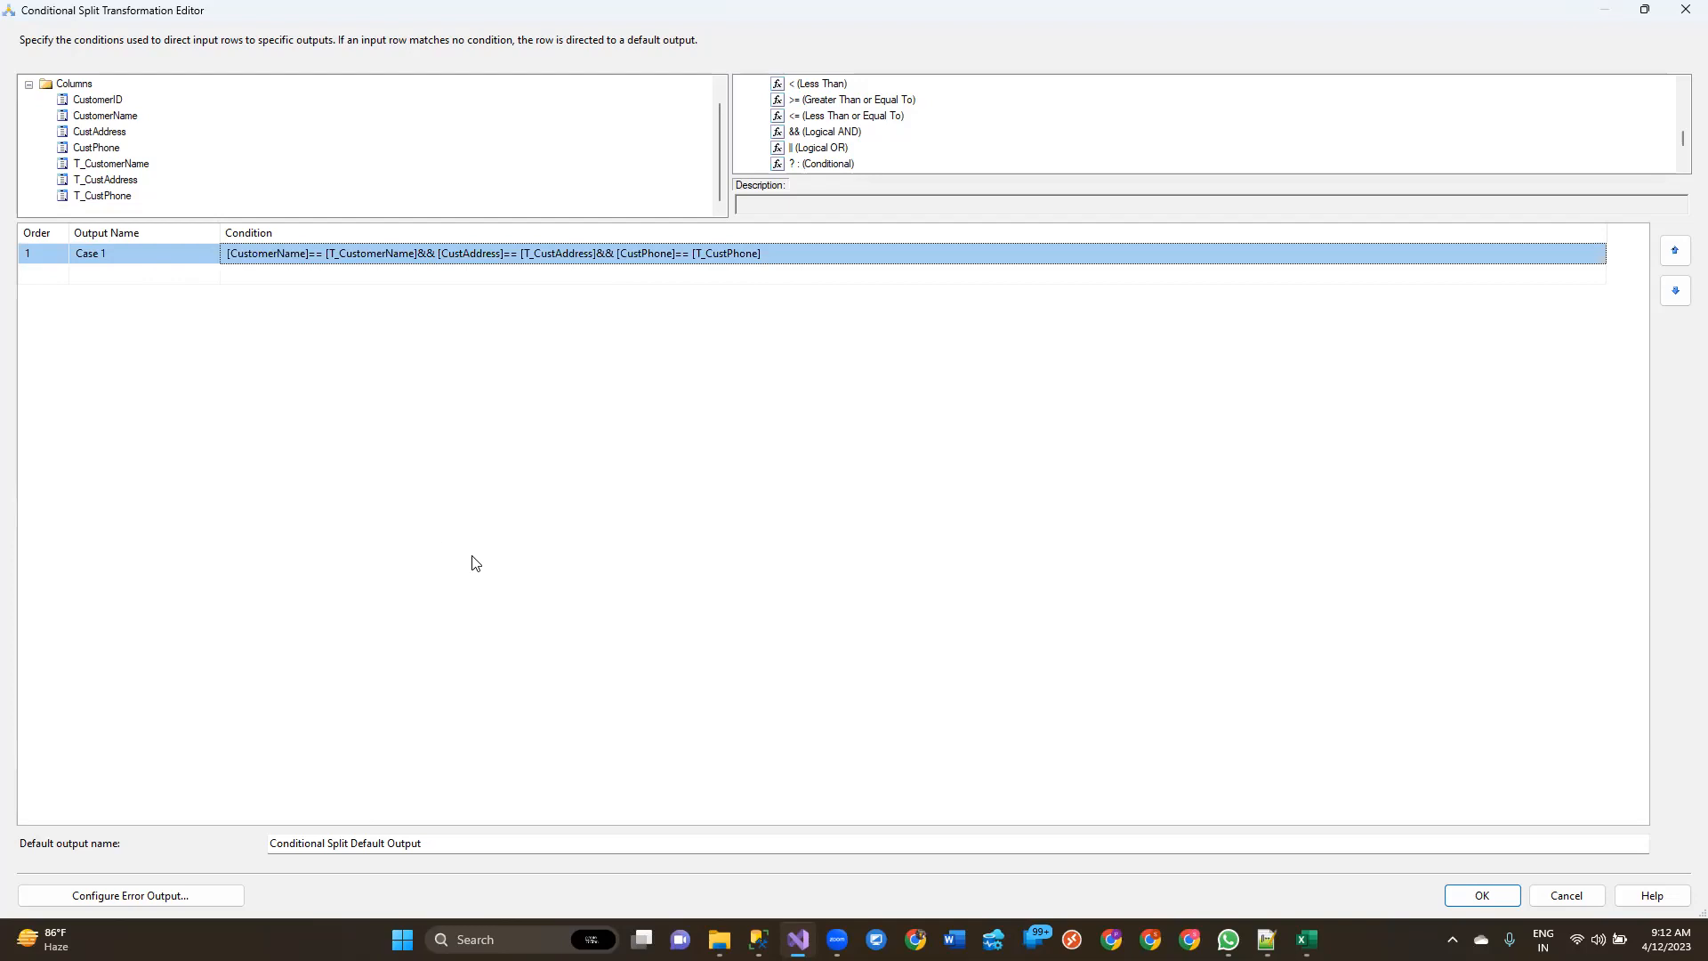
left_click(150, 252)
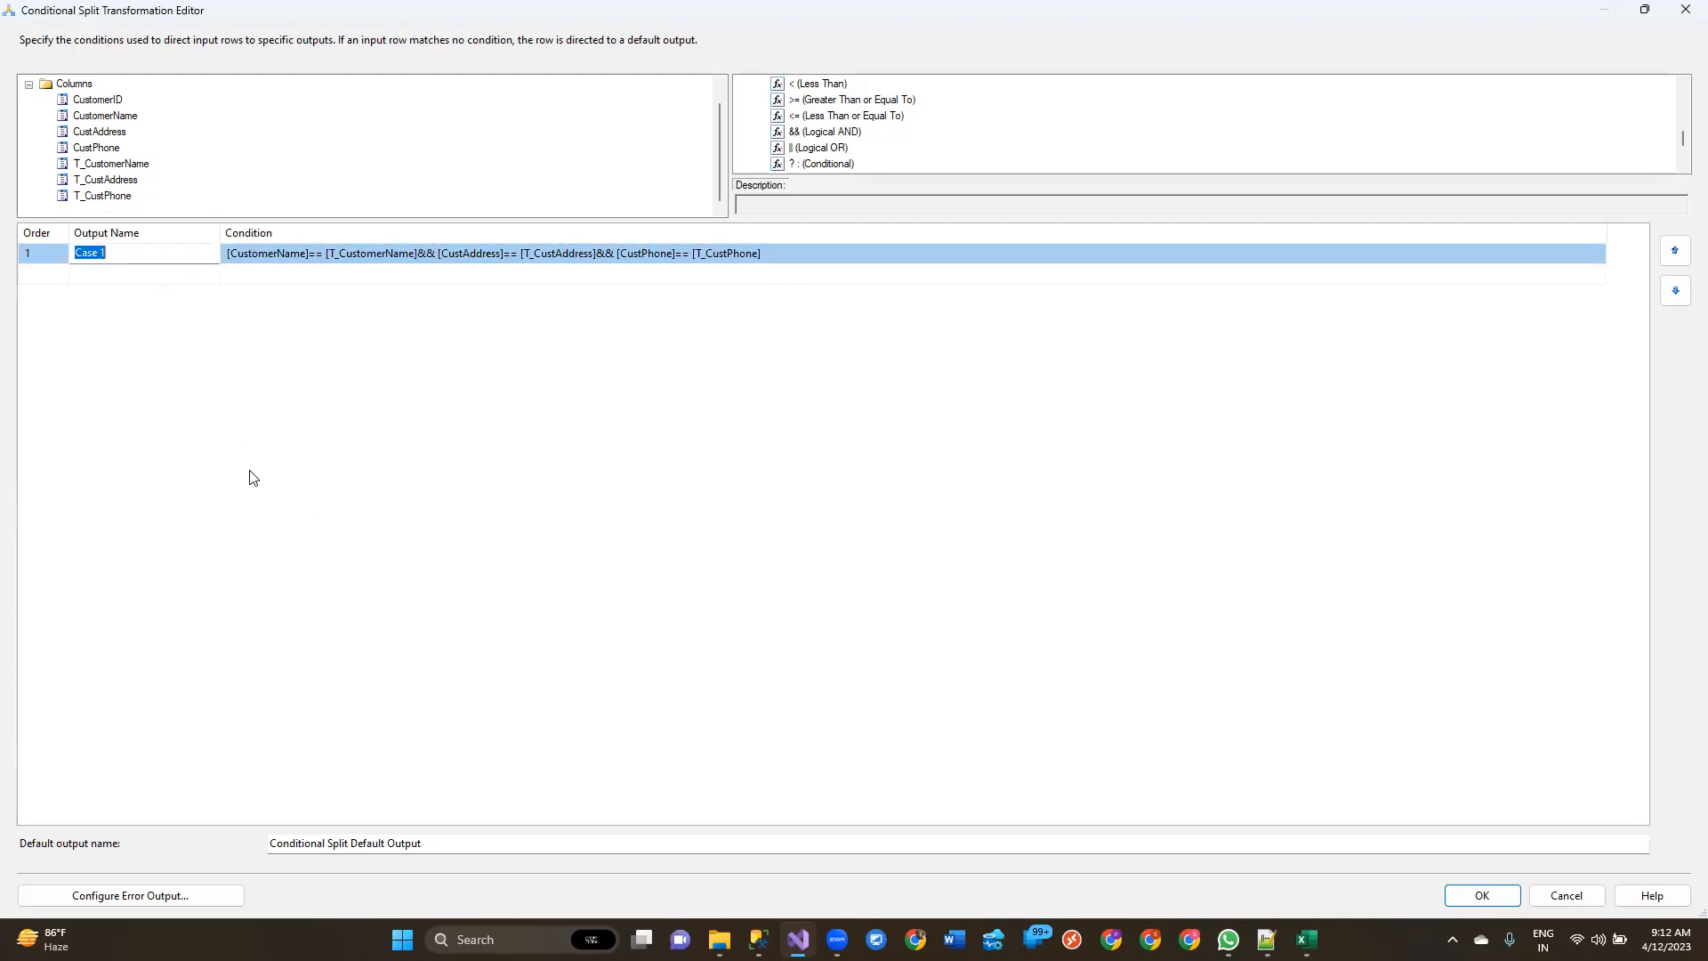
type("Matched")
left_click(442, 836)
key("ctrl+a")
type("No")
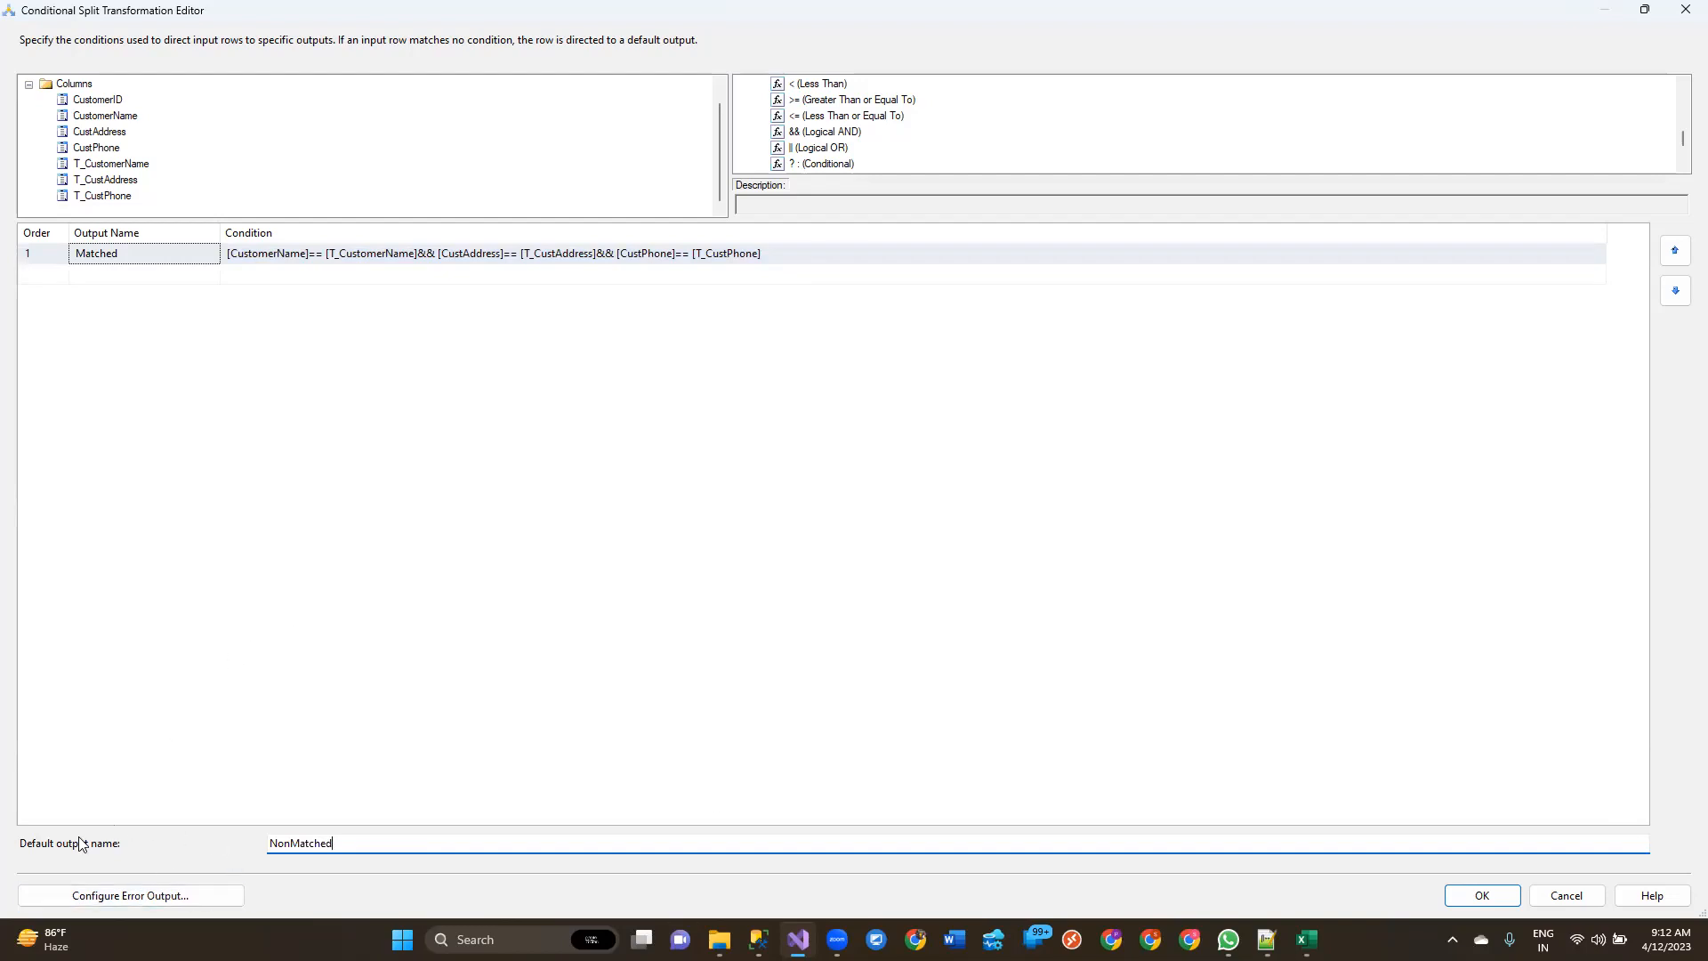
left_click(1493, 898)
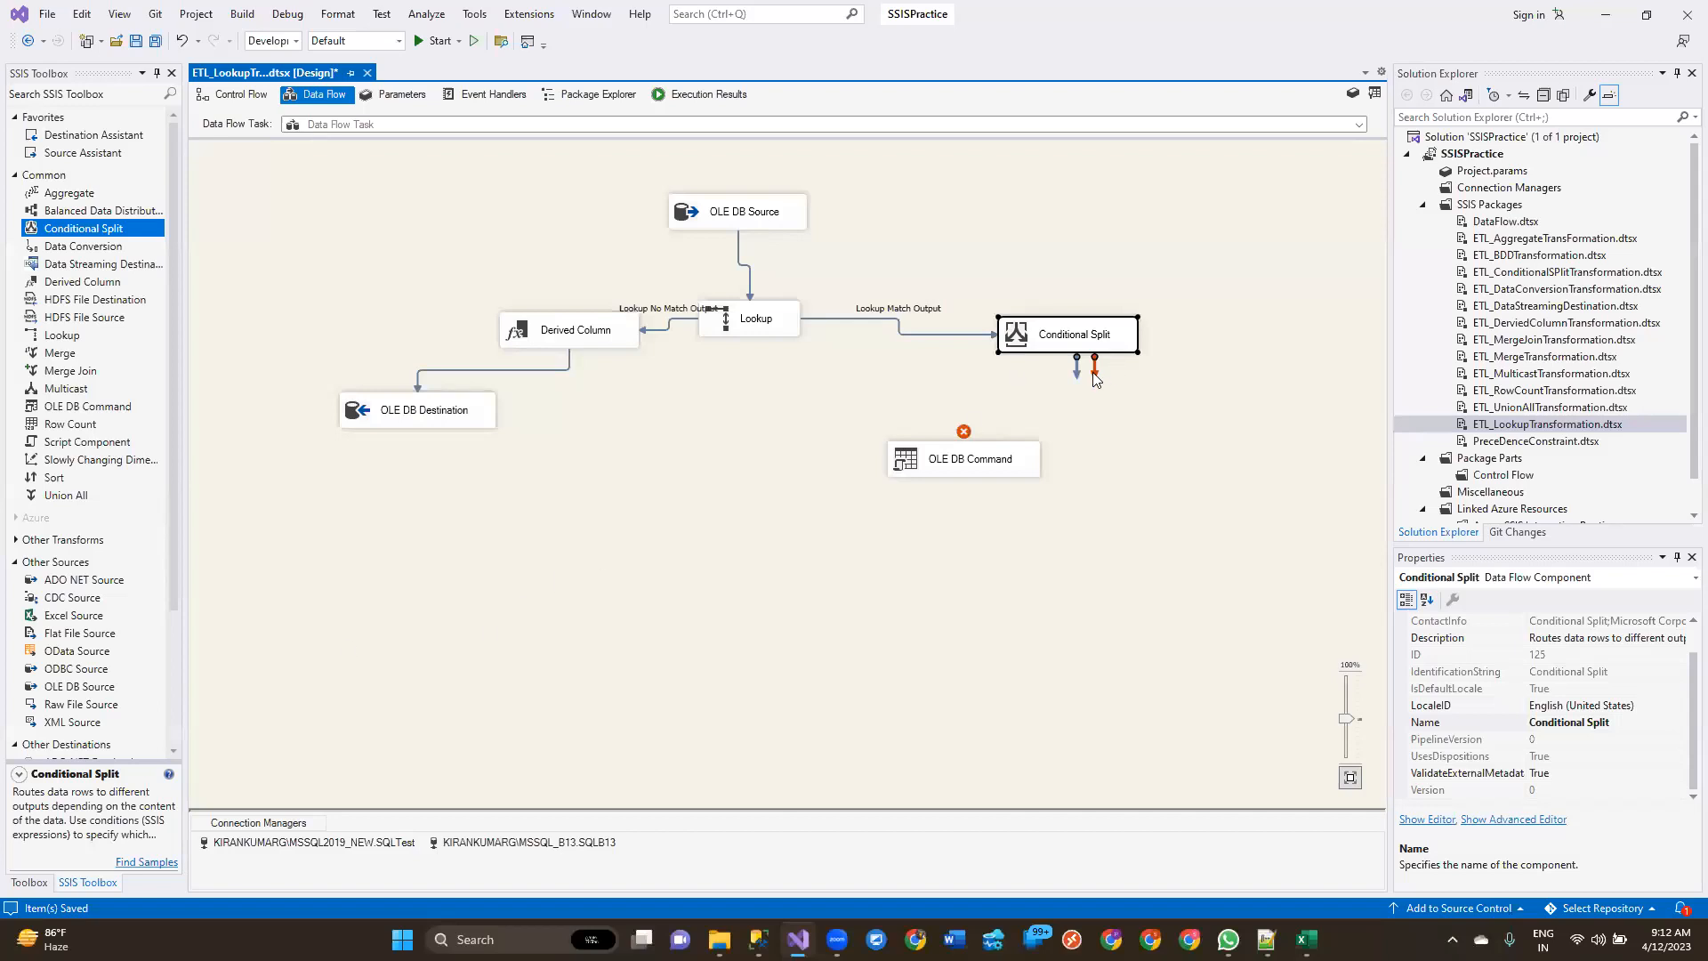
Step: Connect the Conditional Split's NonMatched output to the OLE DB Command and save the package
left_click_drag(1077, 360, 972, 469)
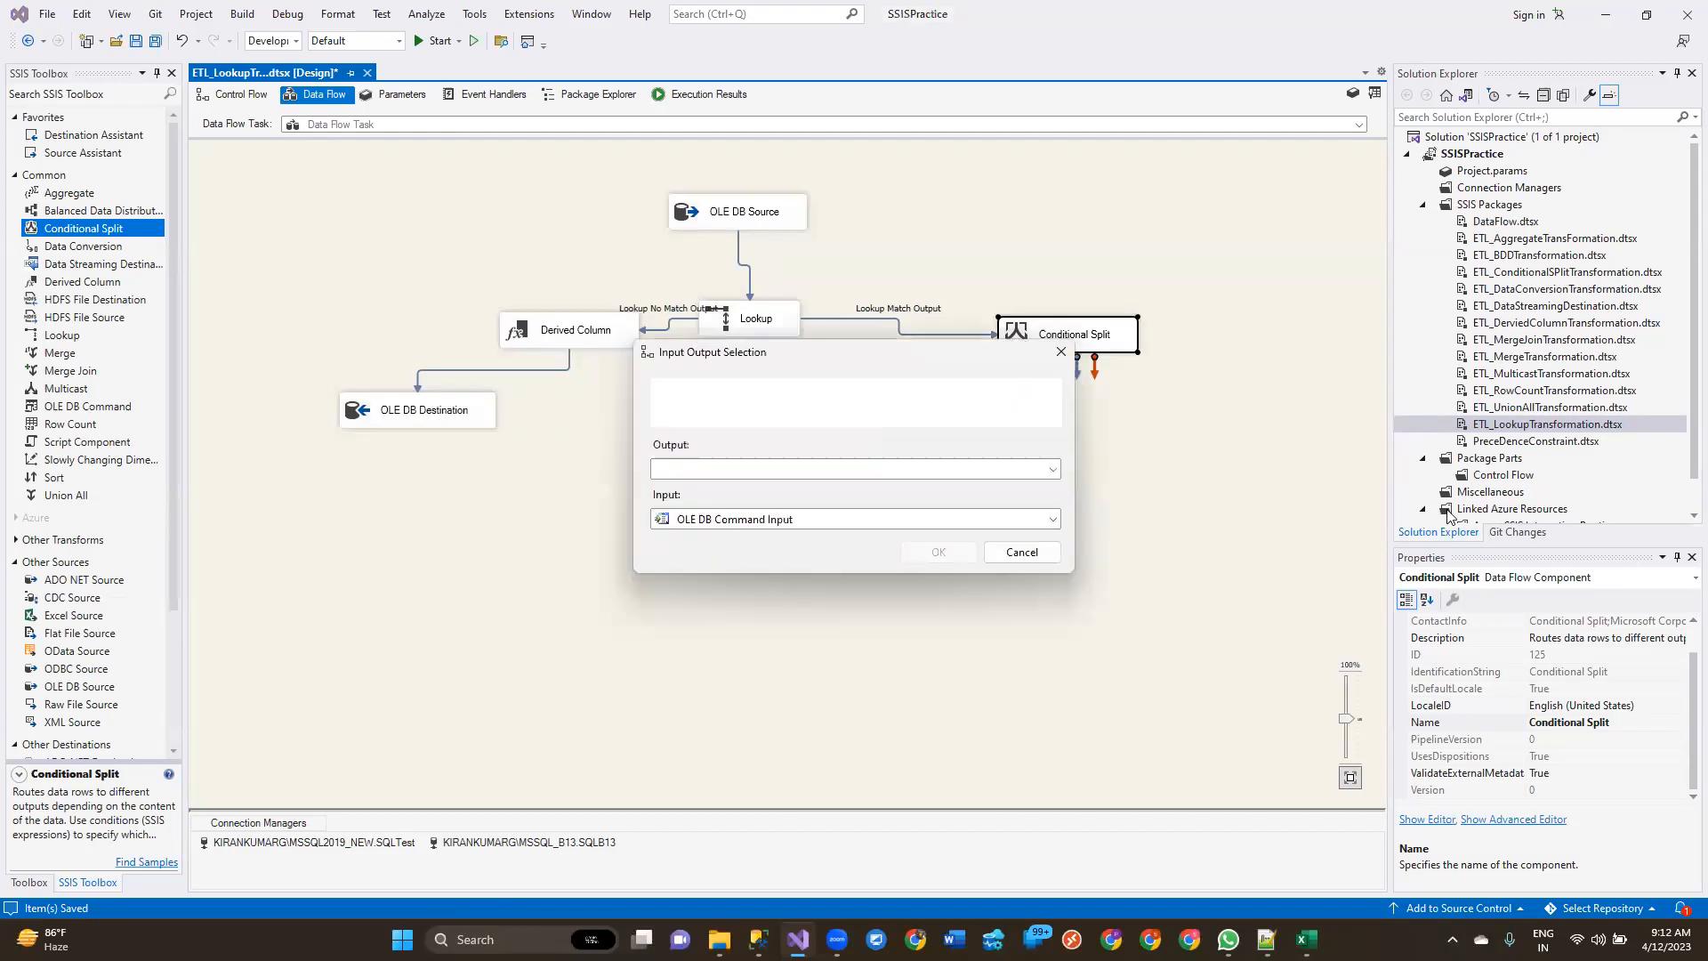
left_click(1053, 469)
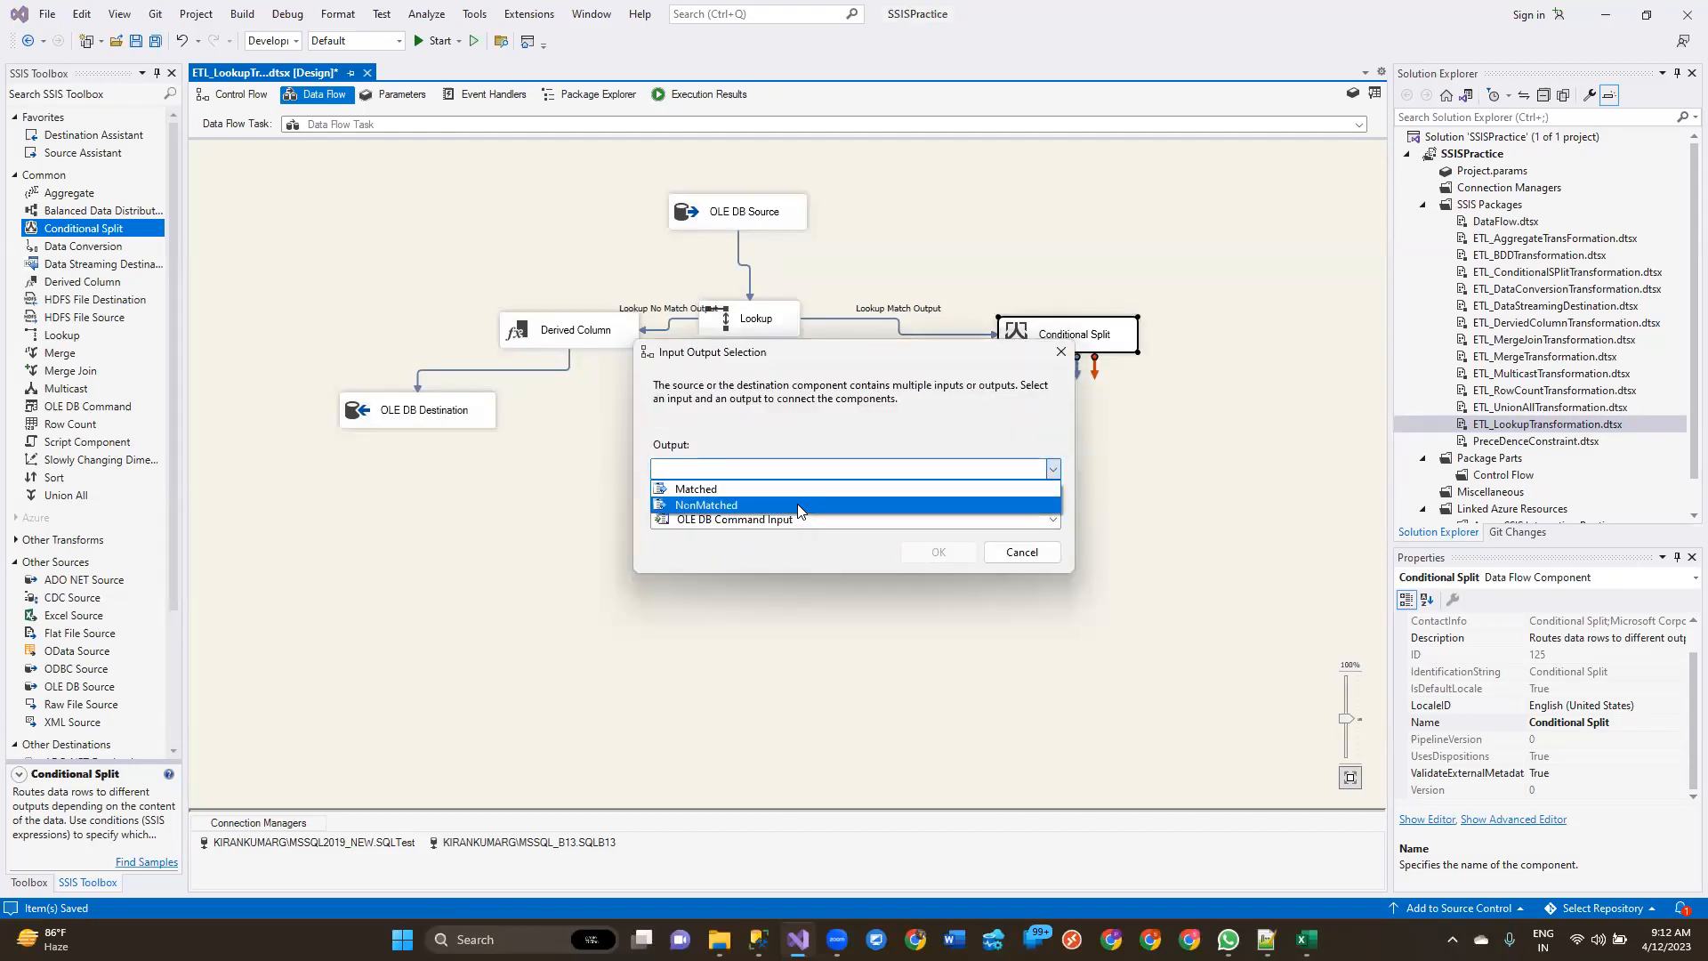
left_click(798, 506)
left_click(938, 551)
key("ctrl+s")
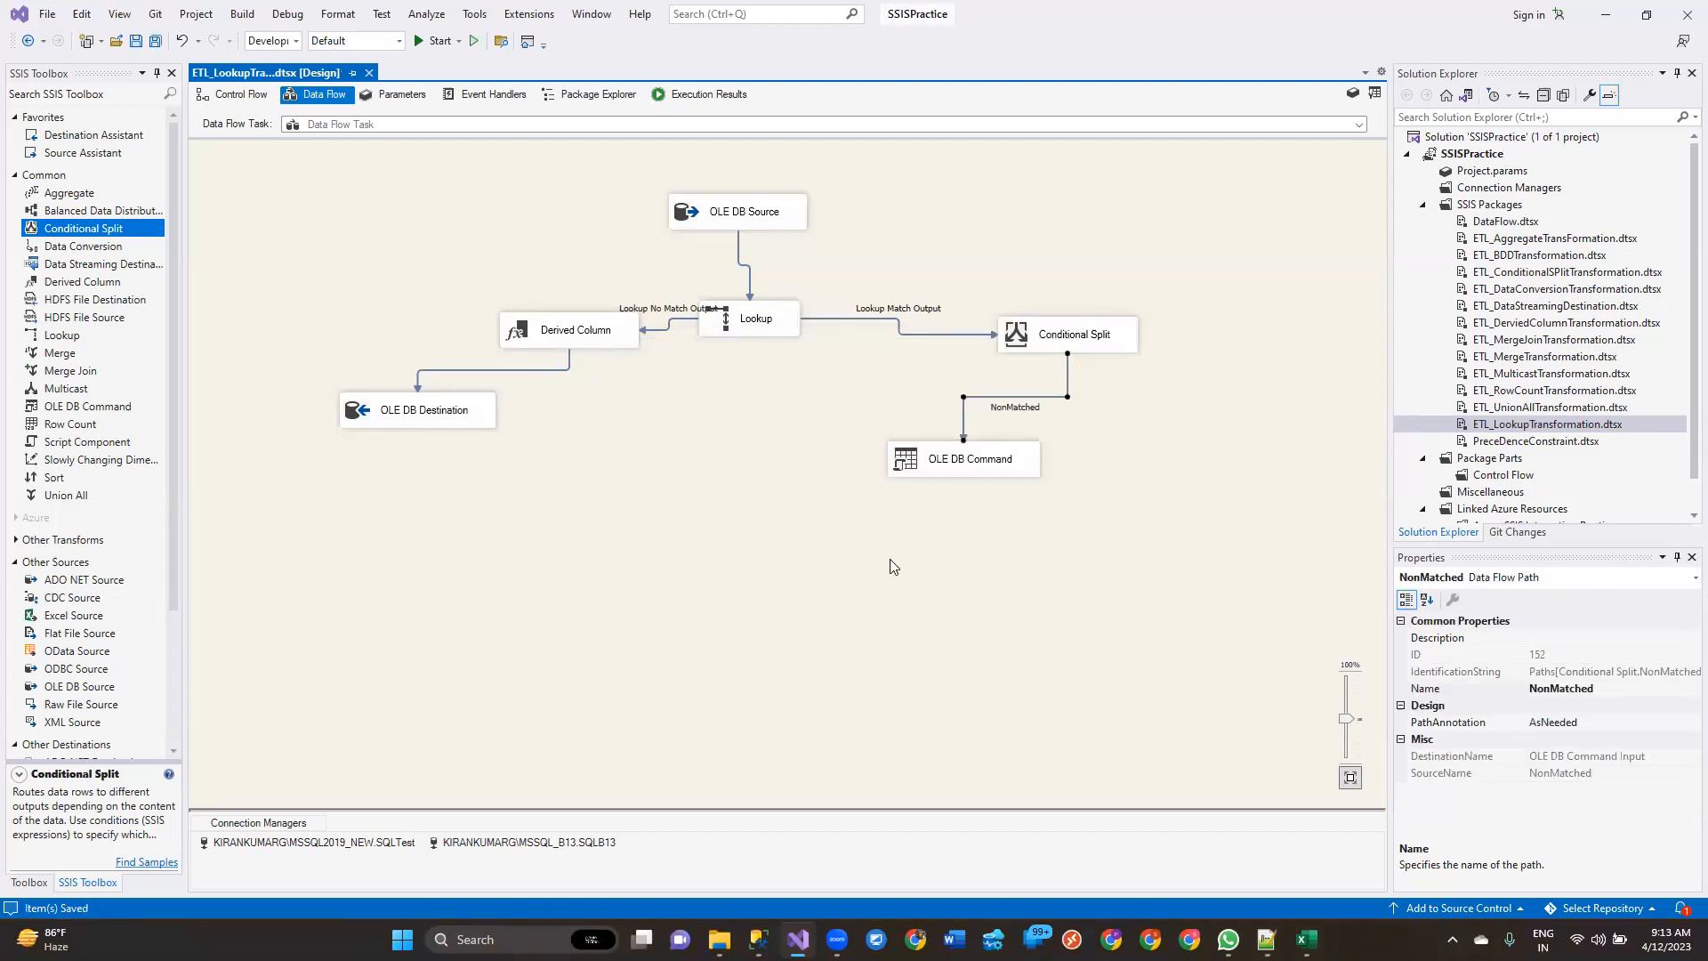
Step: Execute the ETL_LookupTransformation.dtsx package
right_click(1523, 425)
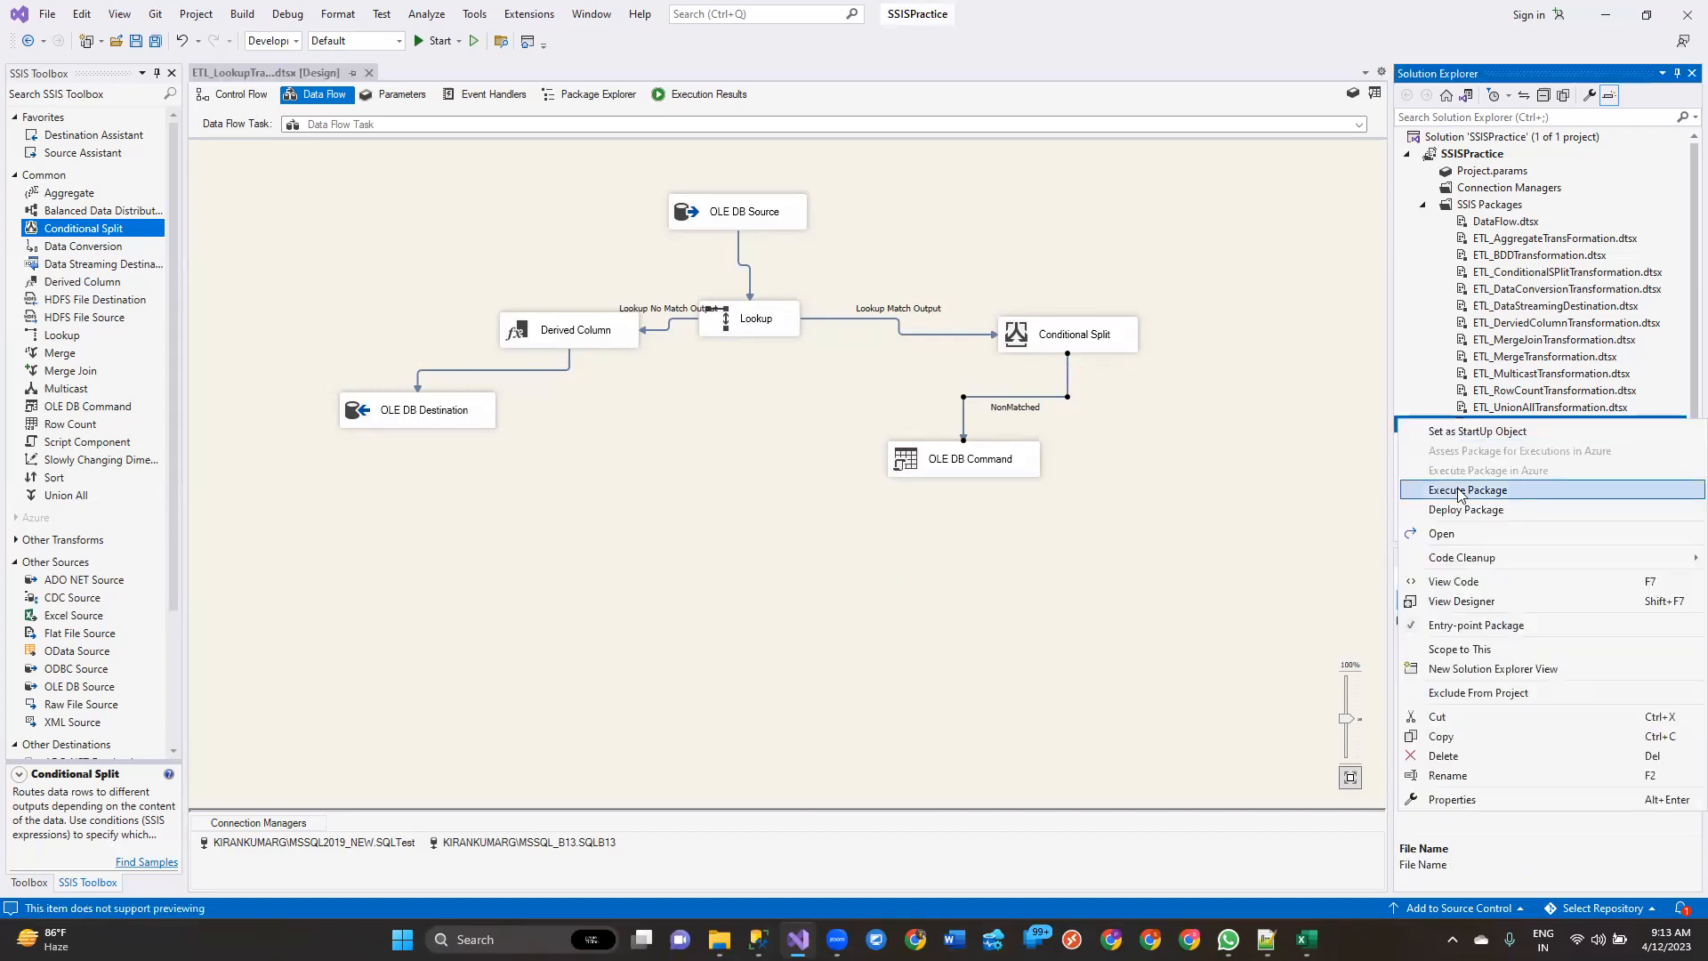
left_click(1463, 489)
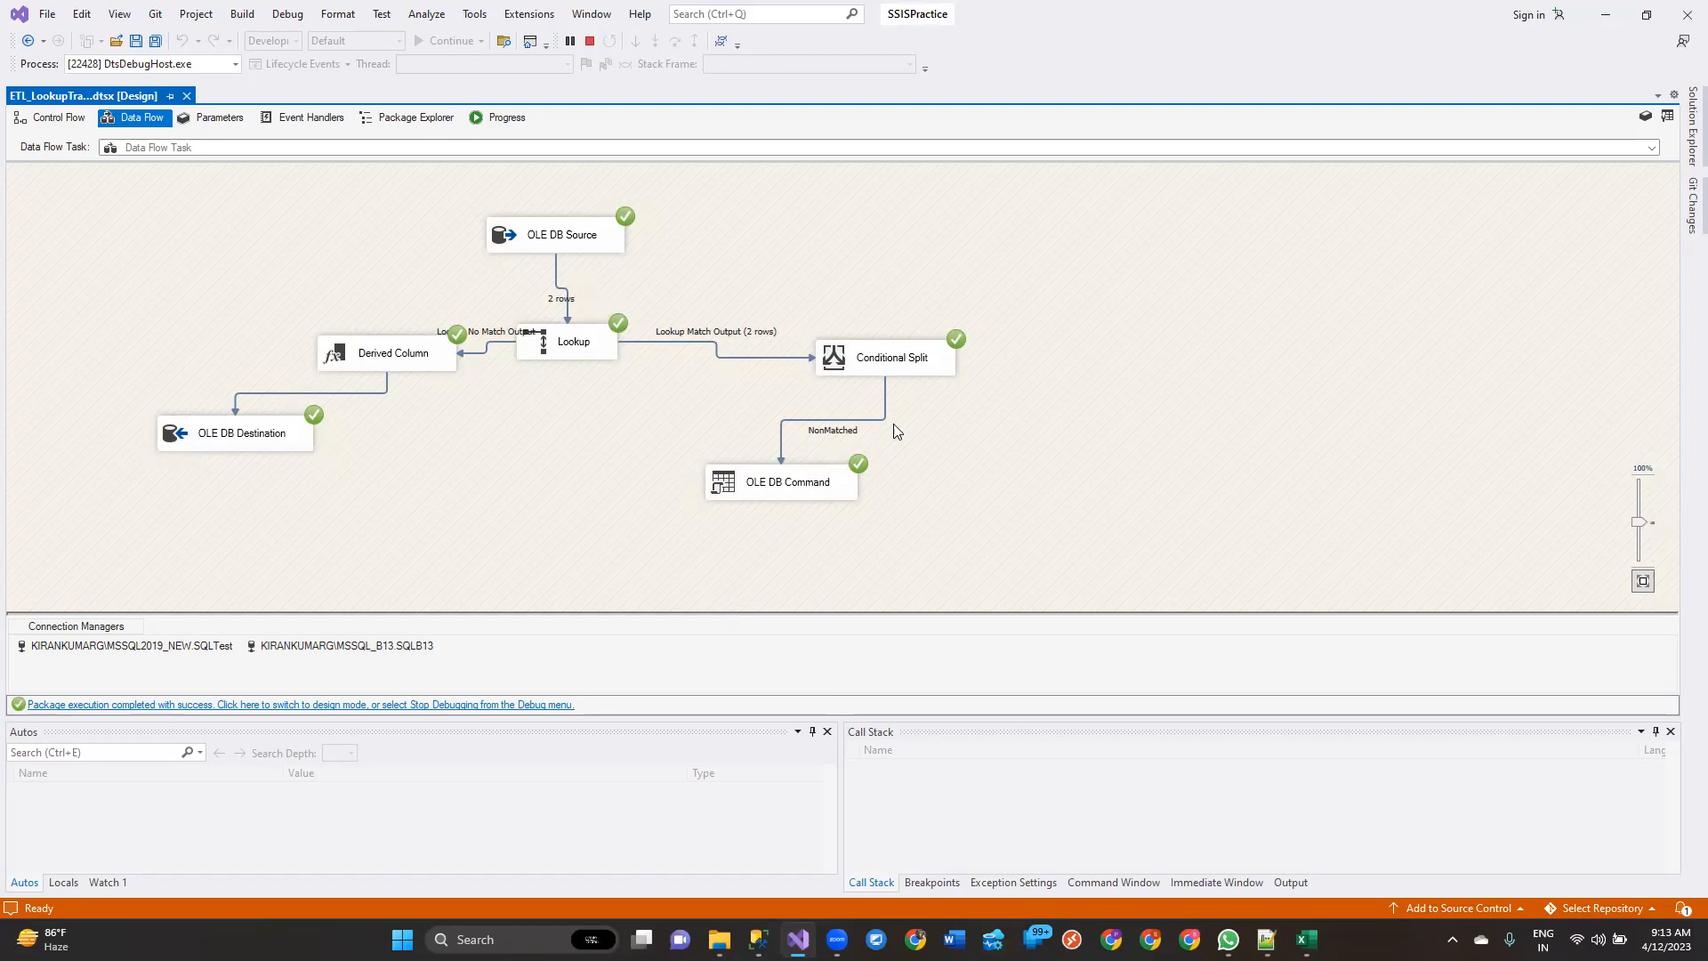
left_click(810, 492)
left_click(1304, 402)
Step: Switch to SQL Server Management Studio and bring up the SQLQuery5.sql script containing the source CustomersInfo inserts
left_click(759, 940)
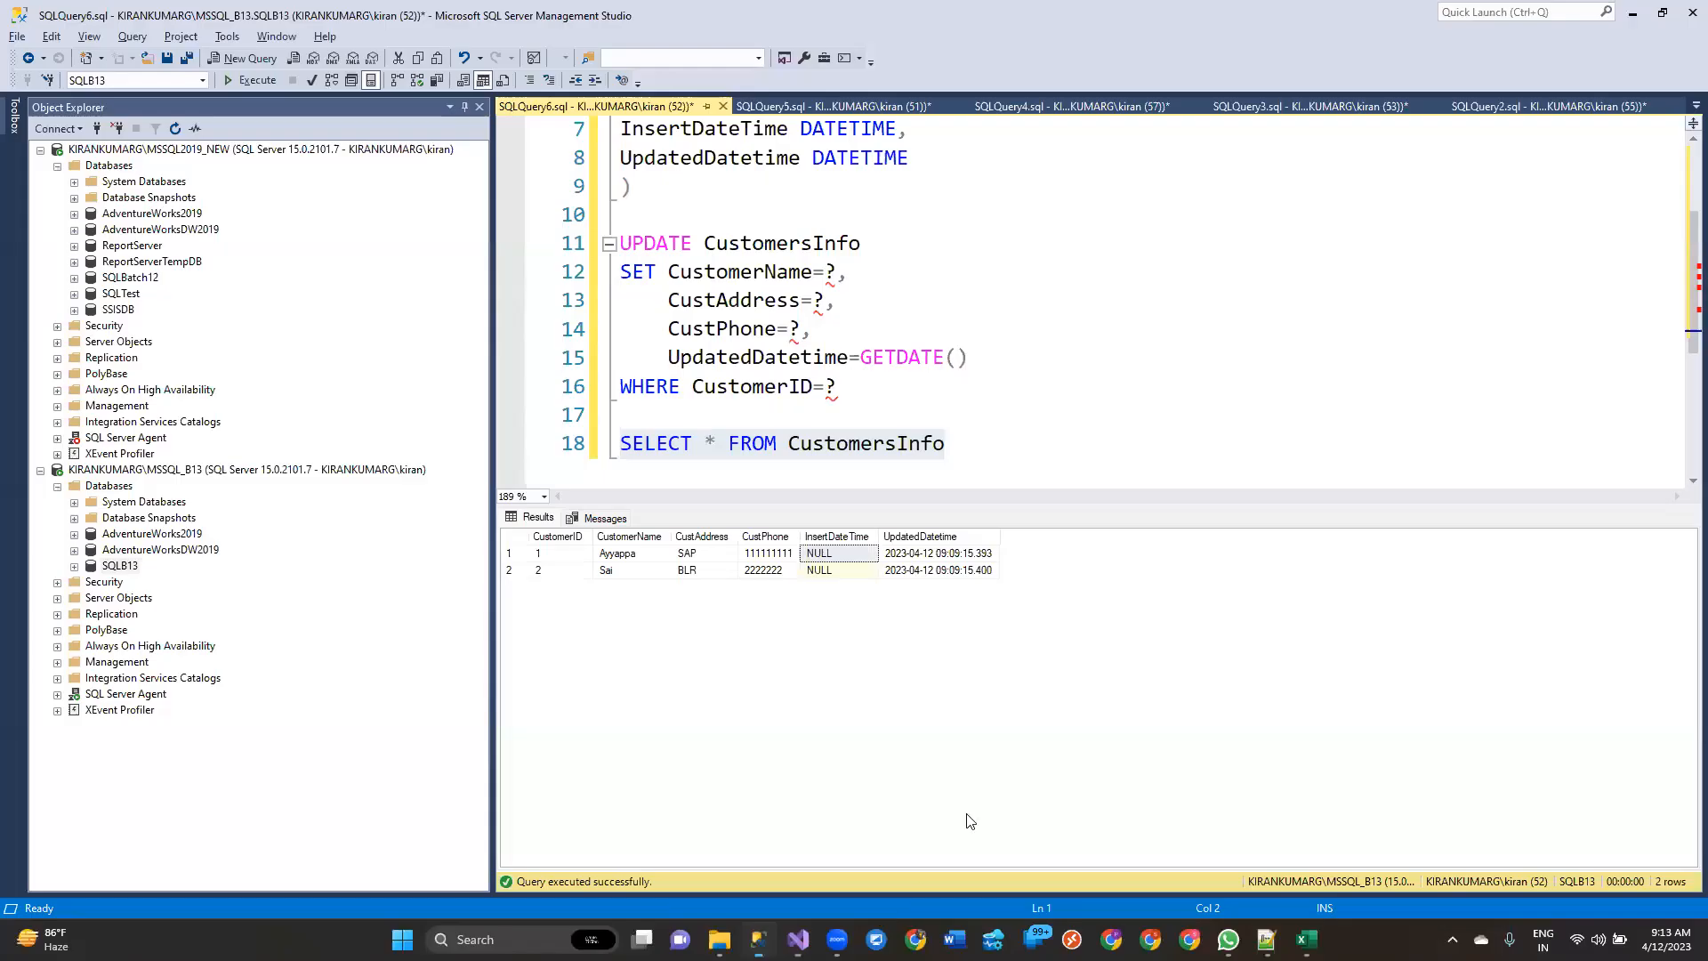
left_click(1037, 455)
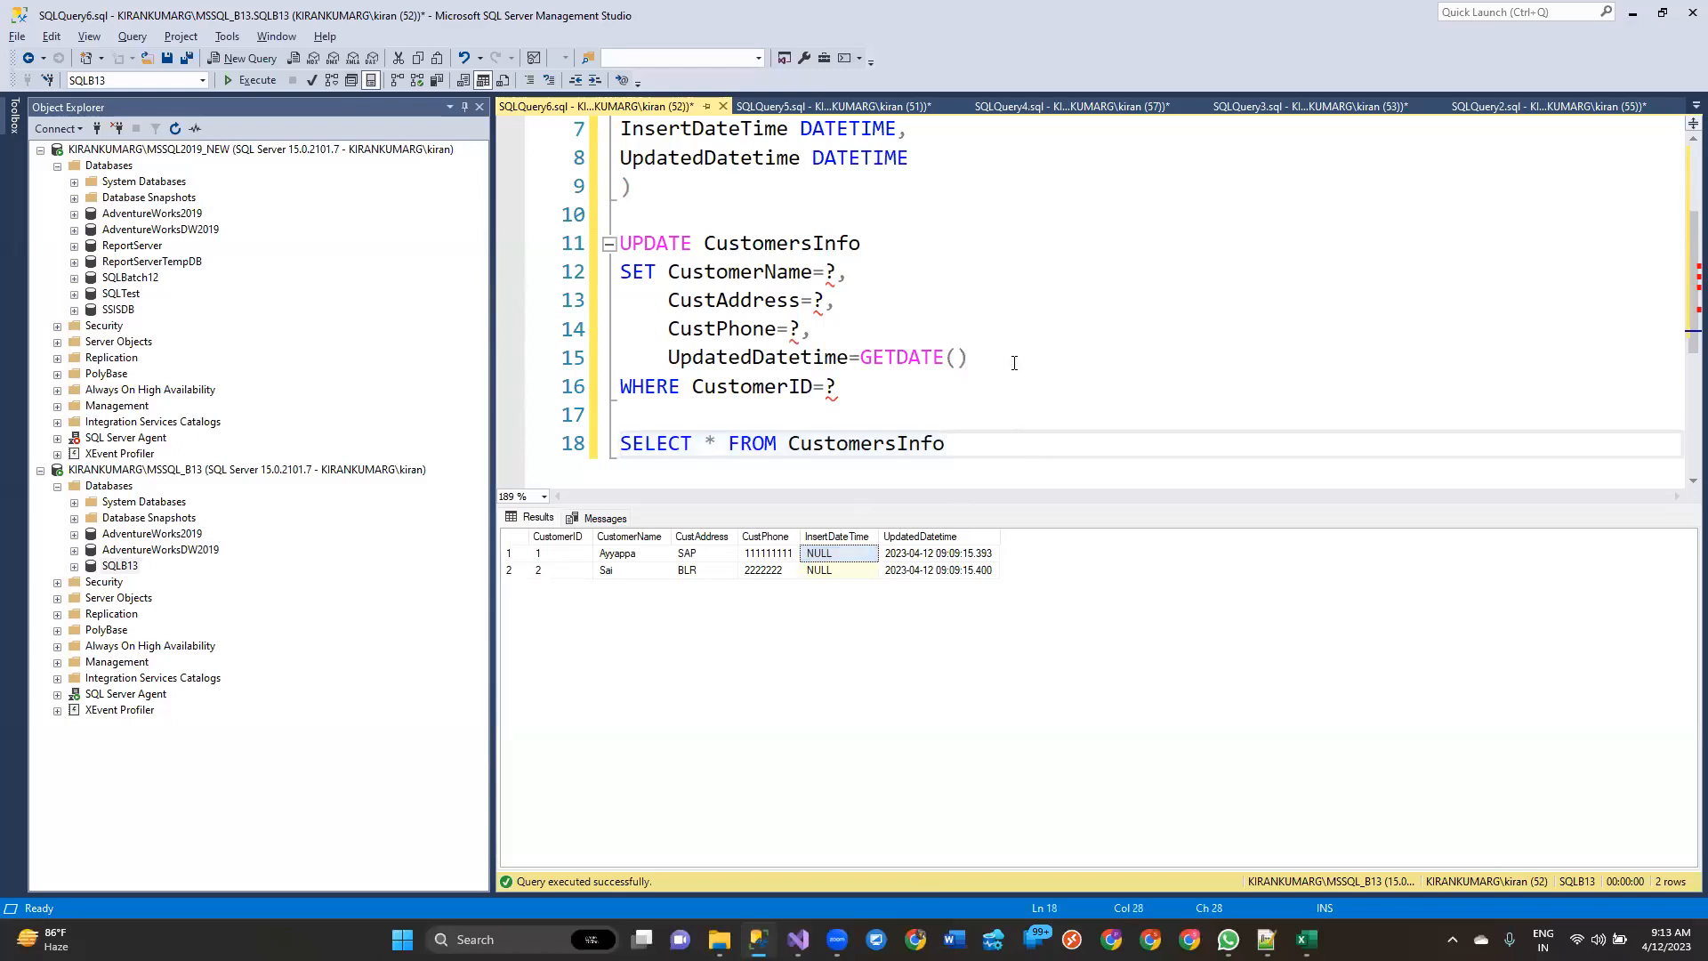
left_click(880, 107)
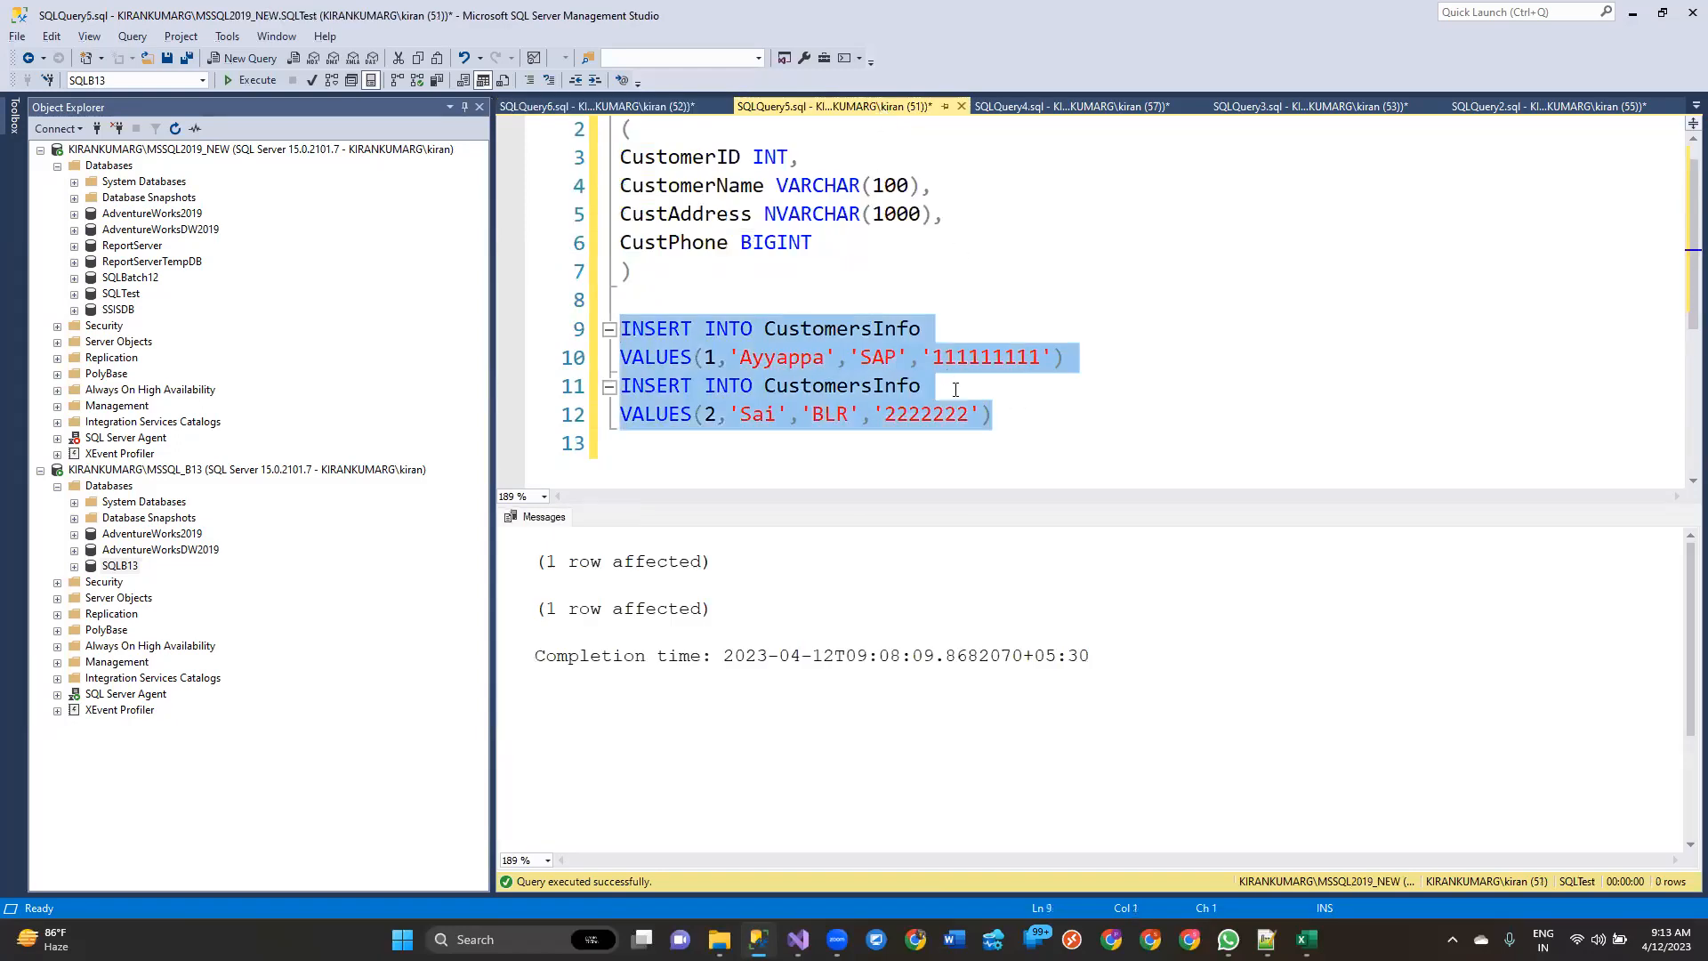
scroll(1087, 412, "down", 1)
Step: Below the INSERT statements, write UPDATE CustomersInfo followed by SET on a new line
left_click(1089, 414)
key("Return")
key("Return")
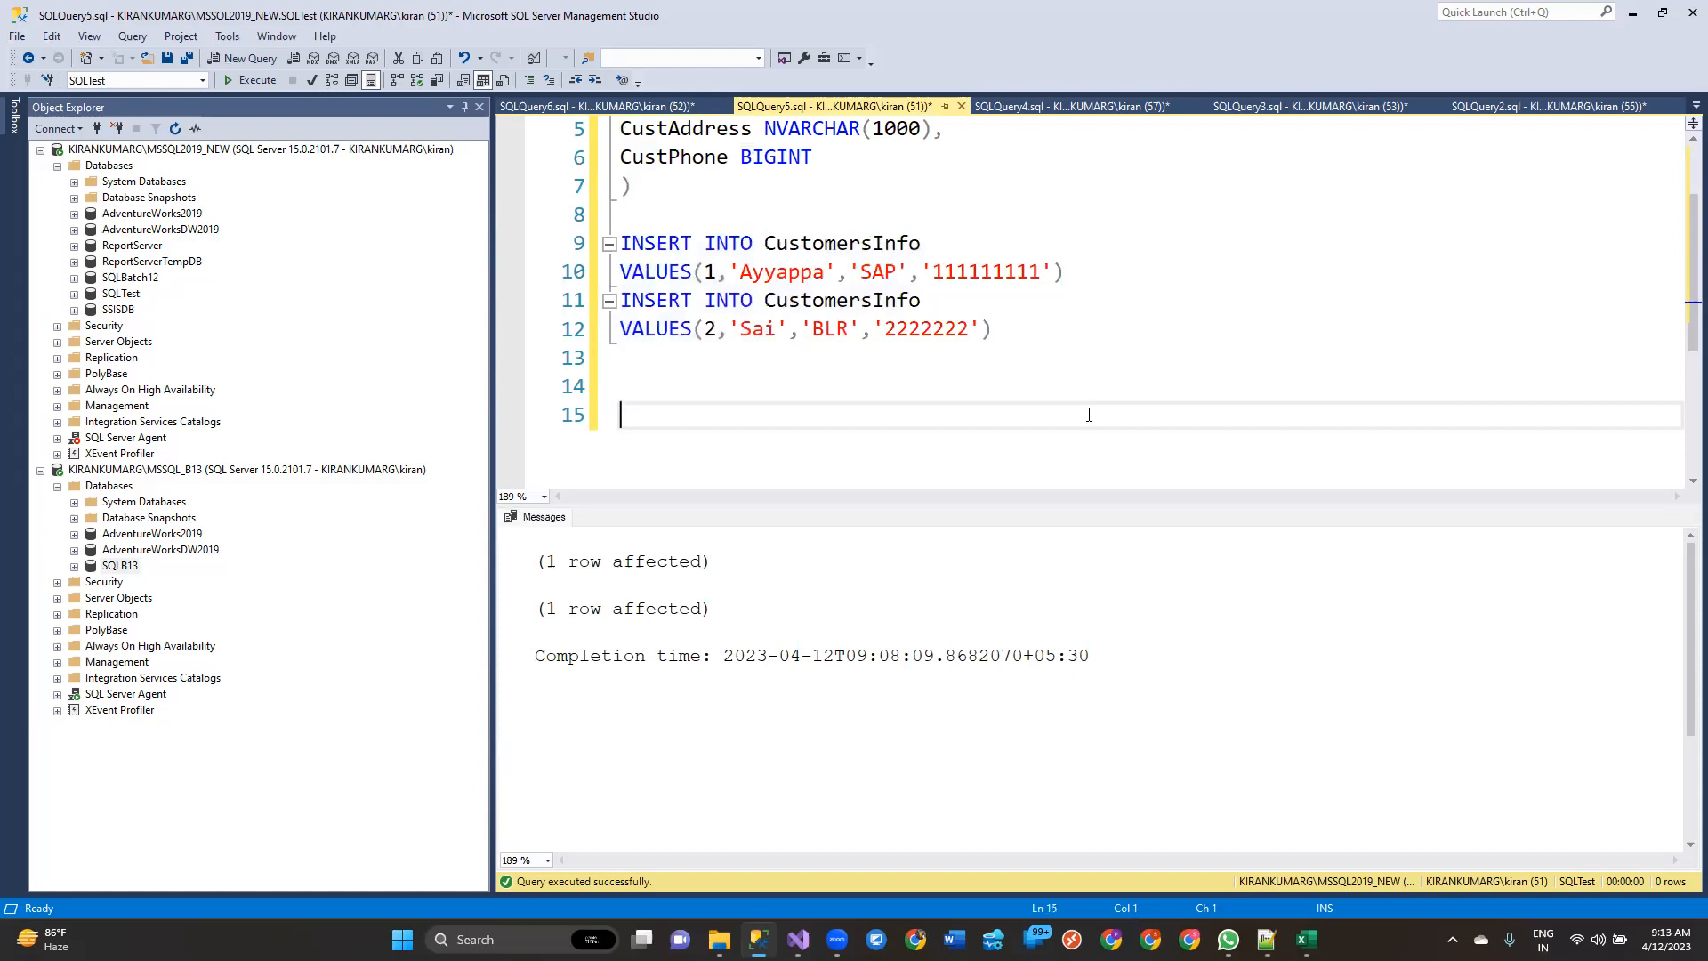
type("UPDATE")
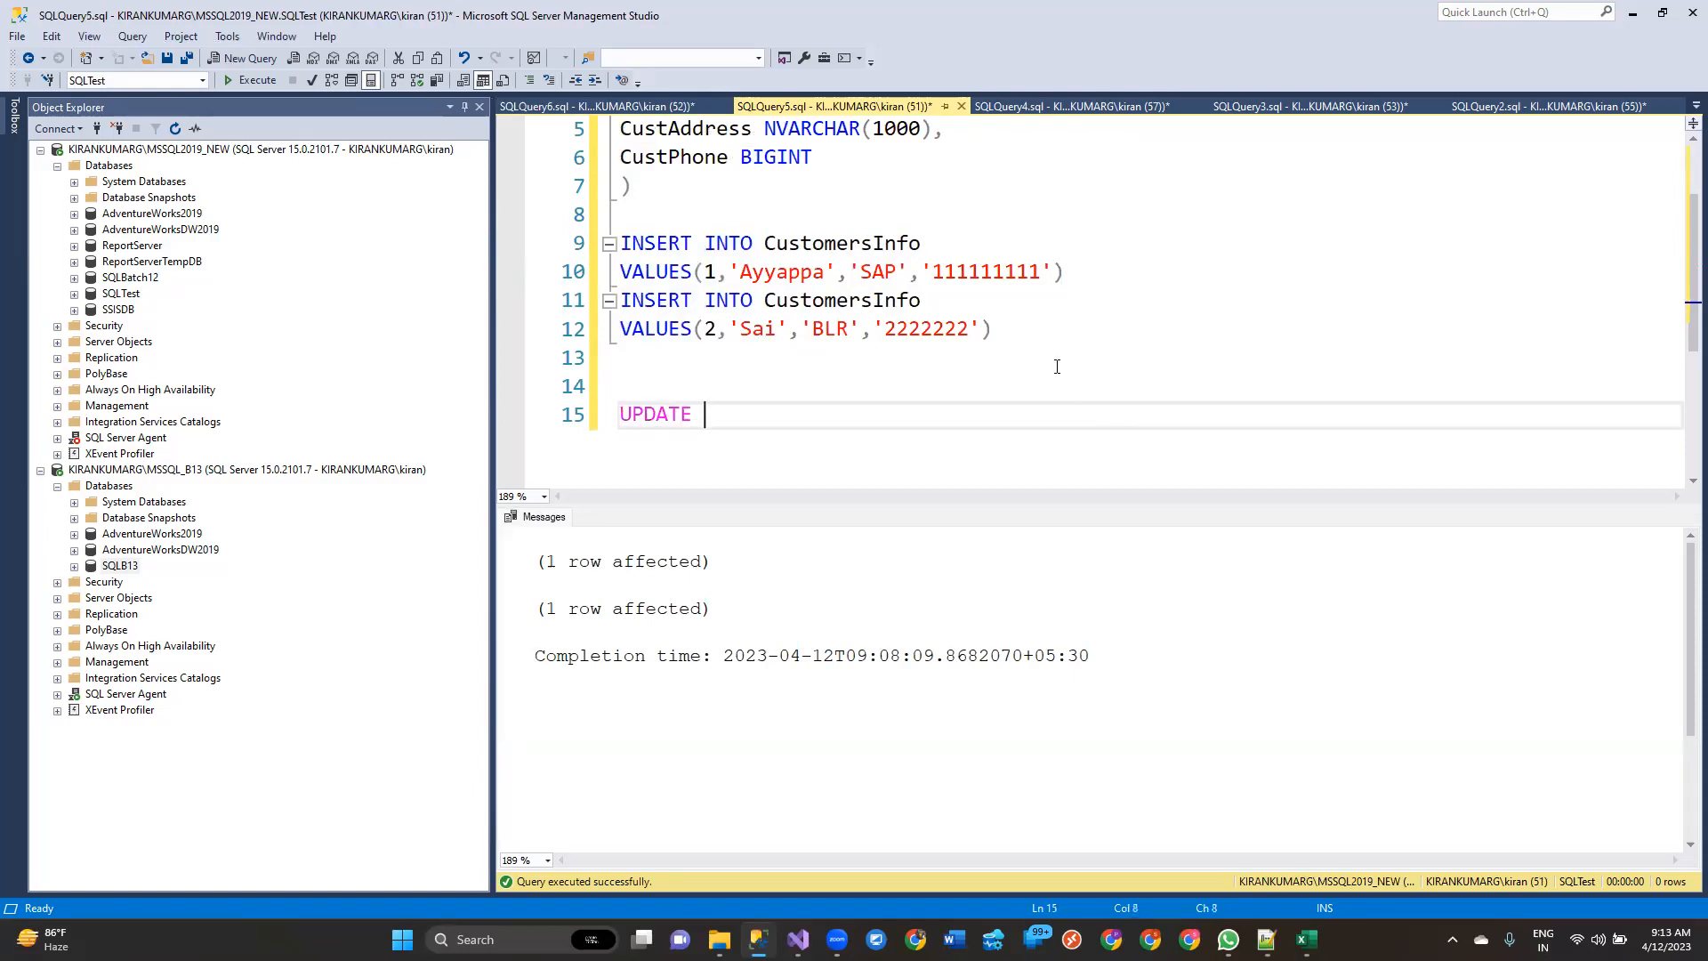
double_click(878, 243)
left_click(745, 416)
type("CustomersInfo")
key("Return")
type("SET")
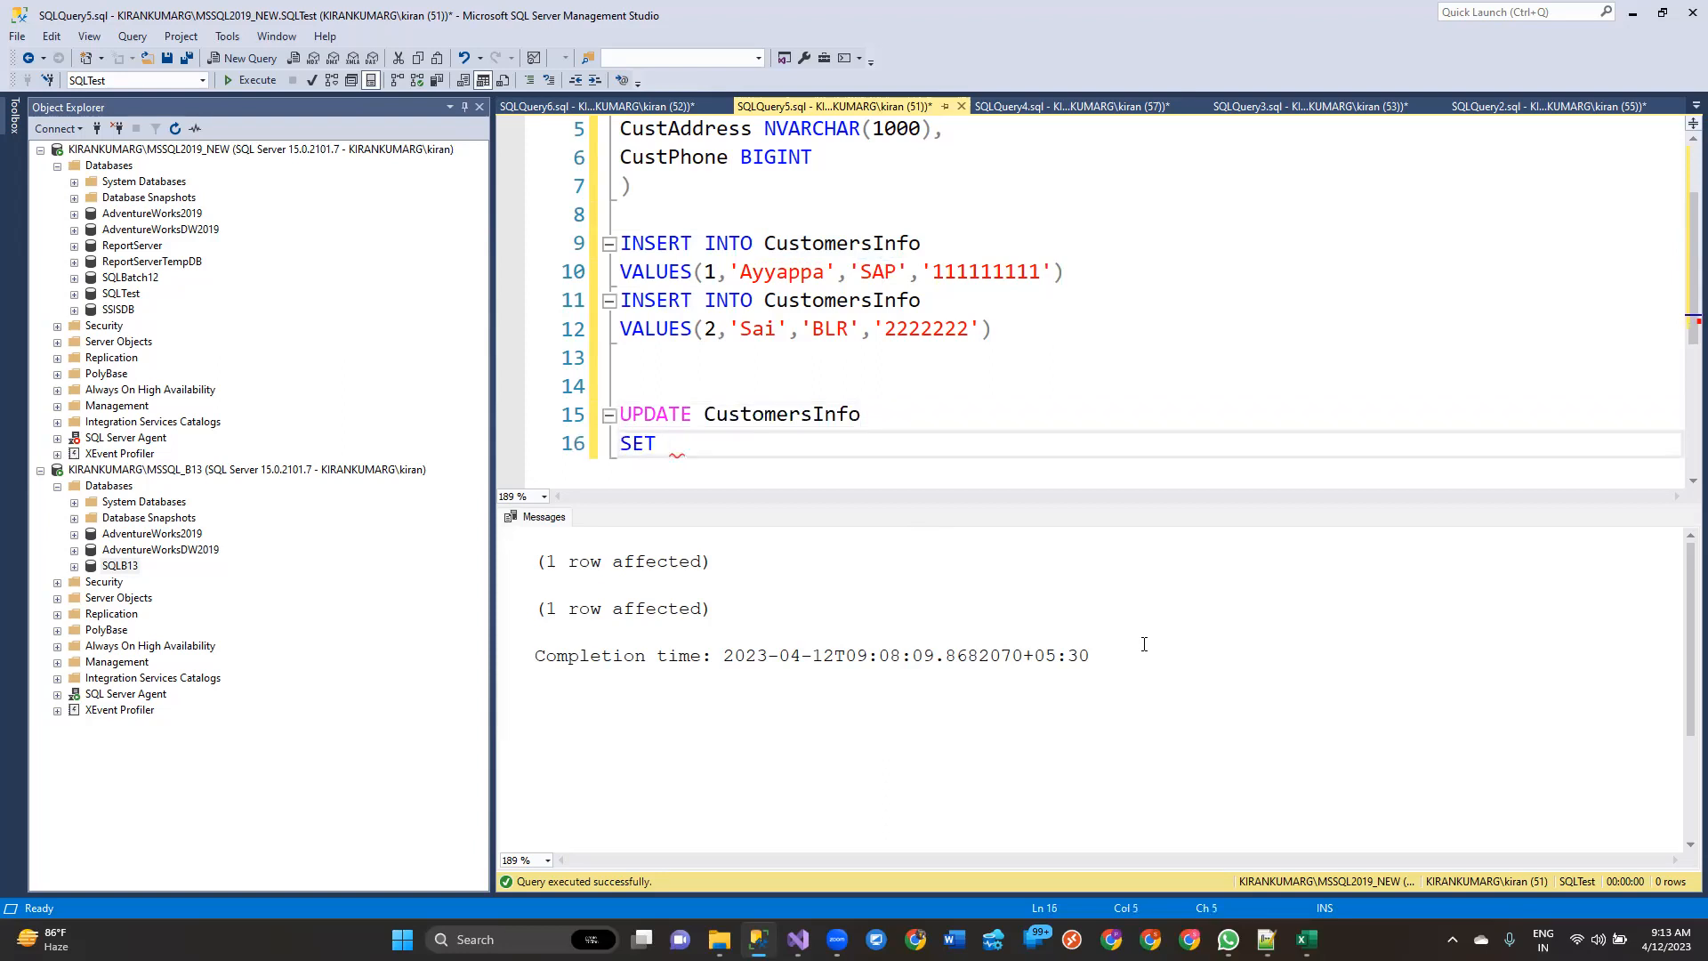
Step: Complete the UPDATE by setting CustomerName to the customer's new full name, with a WHERE condition on the second customer's CustomerID
scroll(723, 309, "up", 2)
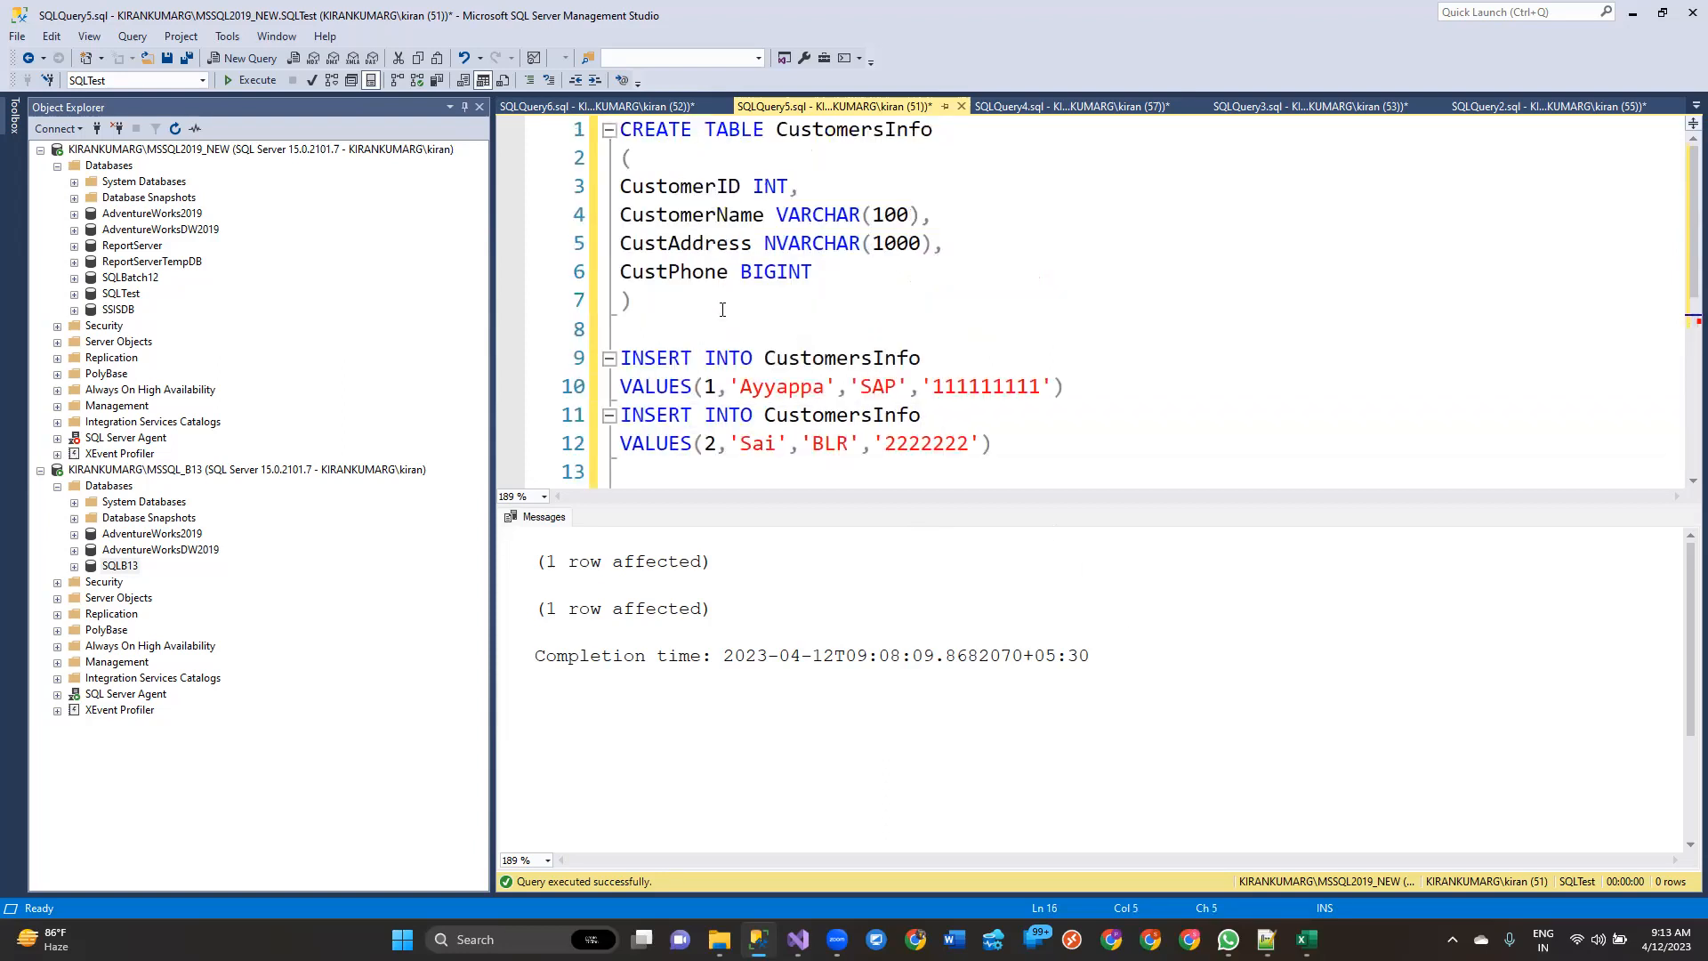
double_click(697, 216)
key("ctrl+c")
scroll(722, 392, "down", 2)
left_click(725, 386)
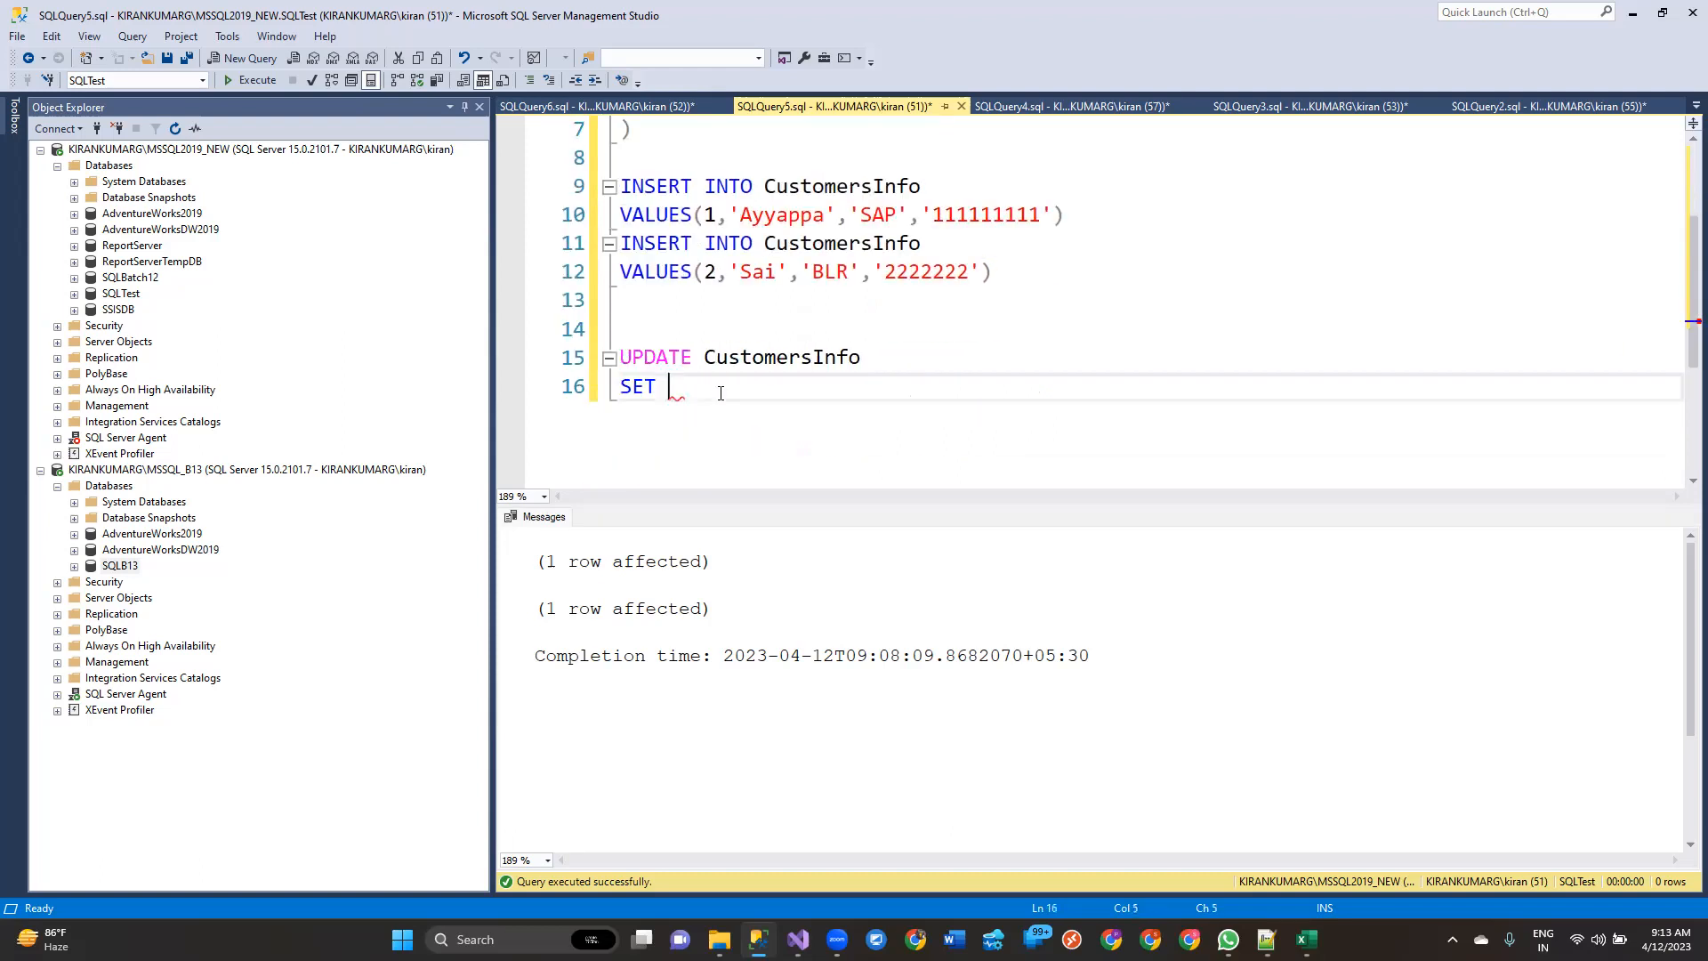
key("ctrl+v")
type("=''")
type("Sai Krishna")
key("Return")
type("WHERE CustiD")
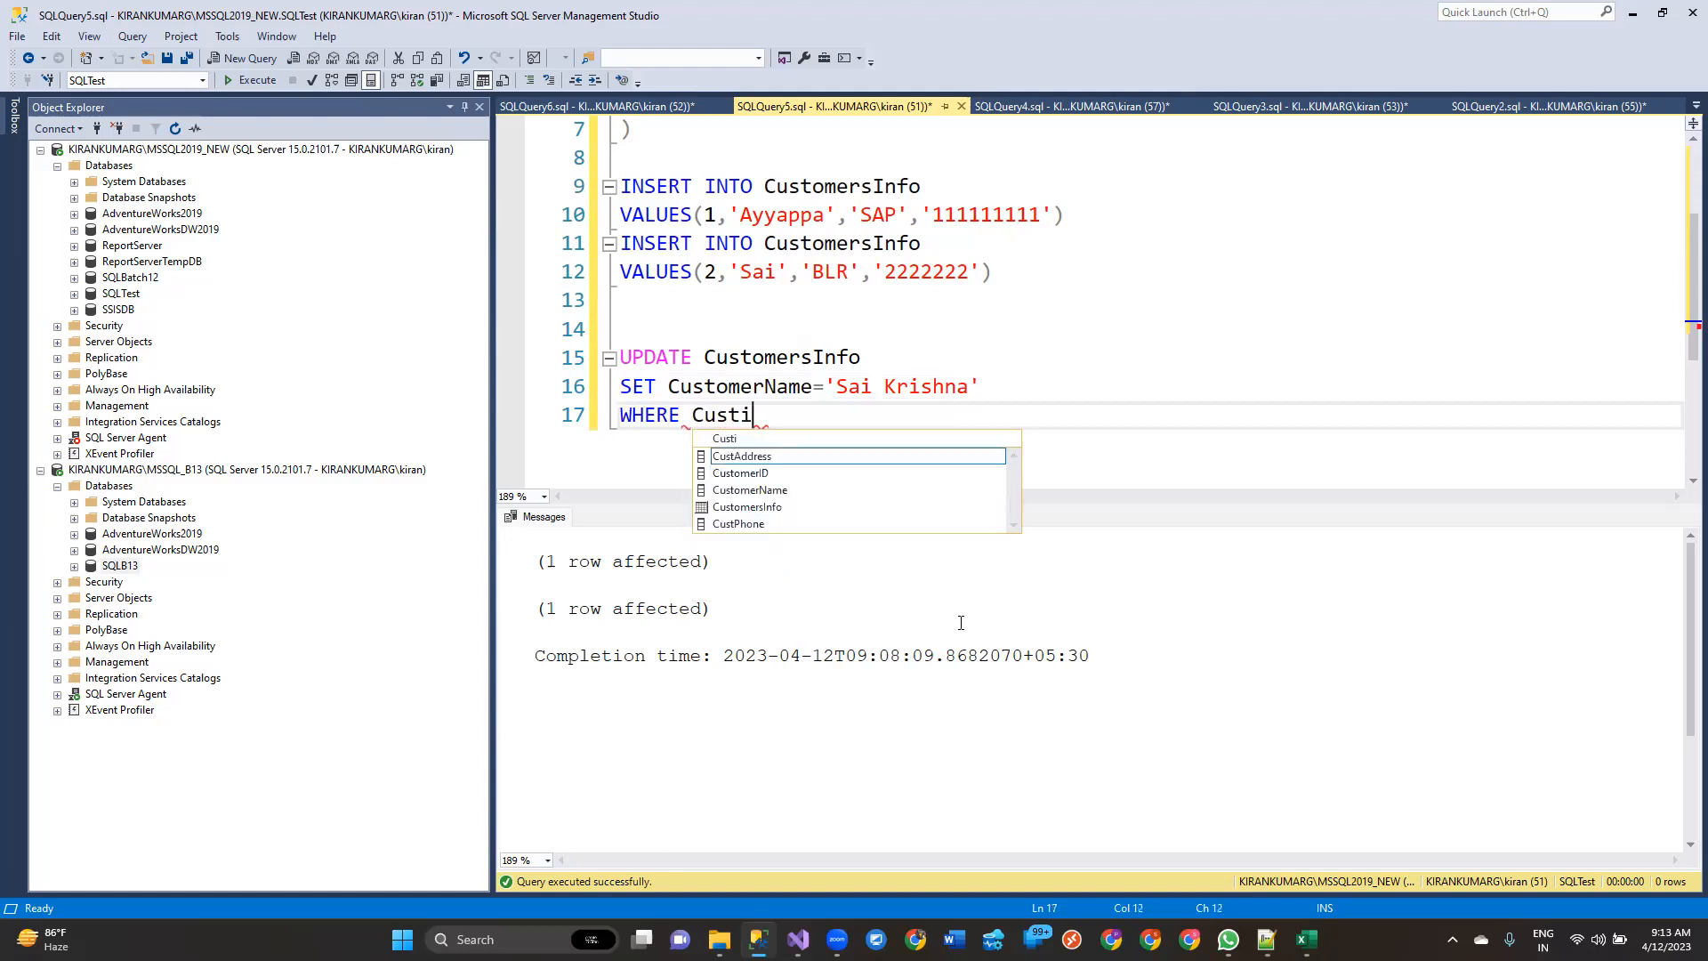
key("Down")
key("Tab")
type("=2")
key("Return")
Step: Execute only the UPDATE CustomersInfo statement in SQLQuery5.sql
key("shift+Up")
key("shift+Up")
key("shift+Up")
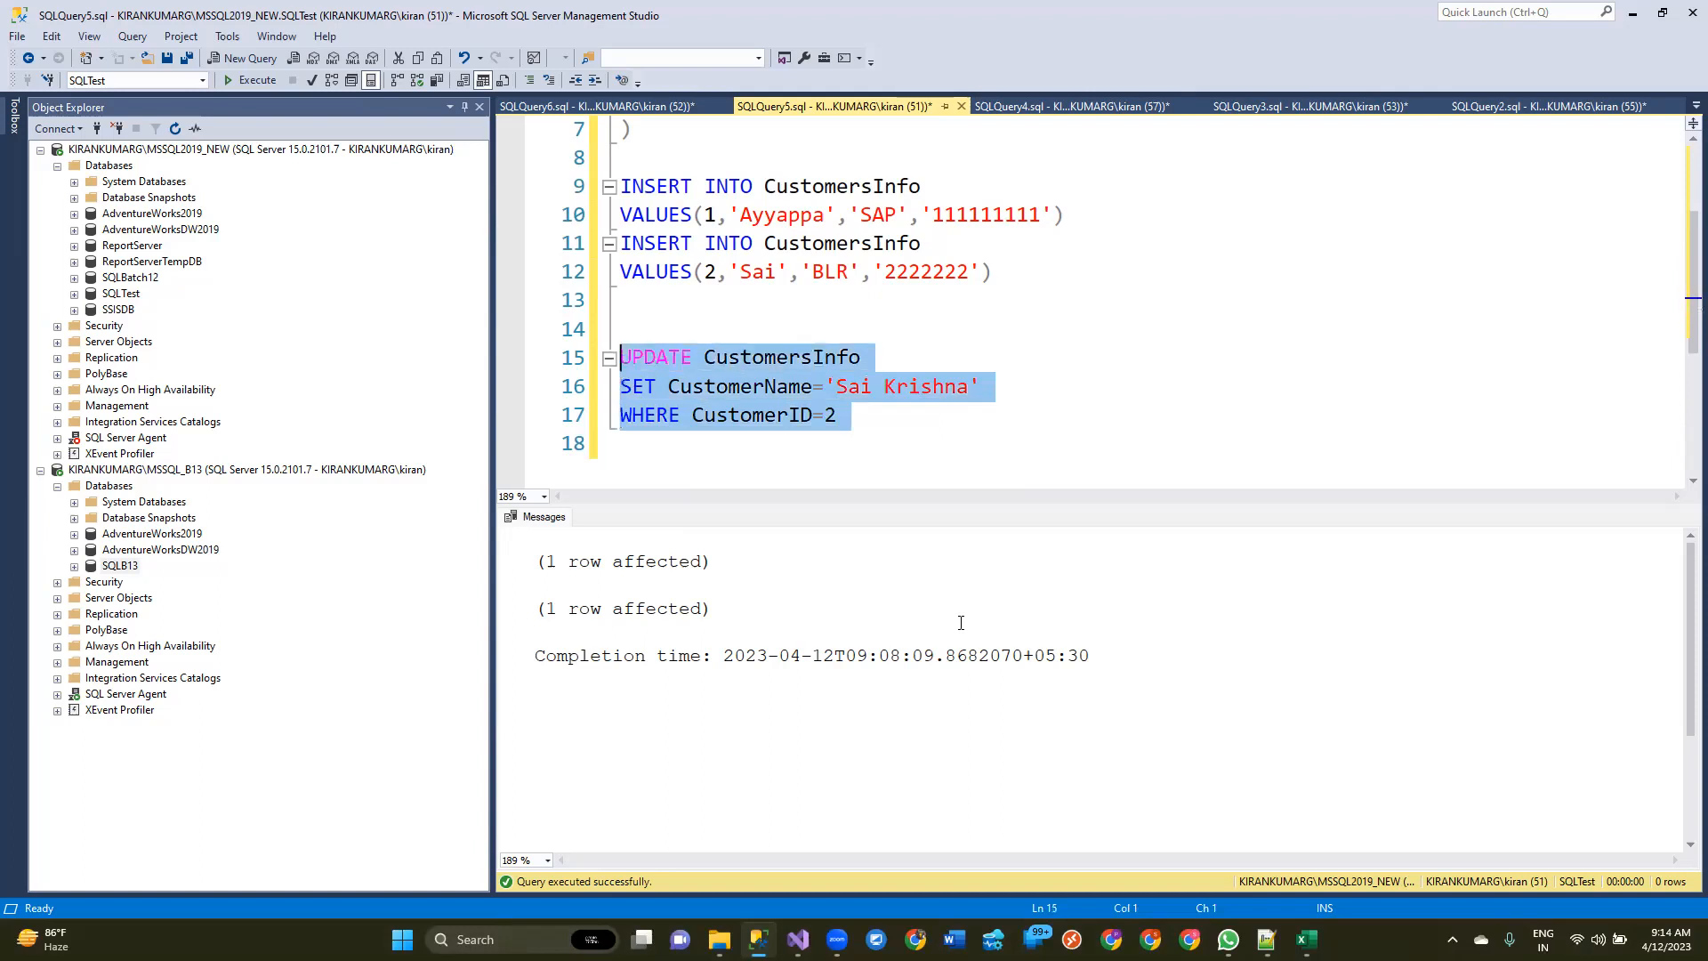
left_click(761, 272)
left_click_drag(852, 415, 620, 357)
key("F5")
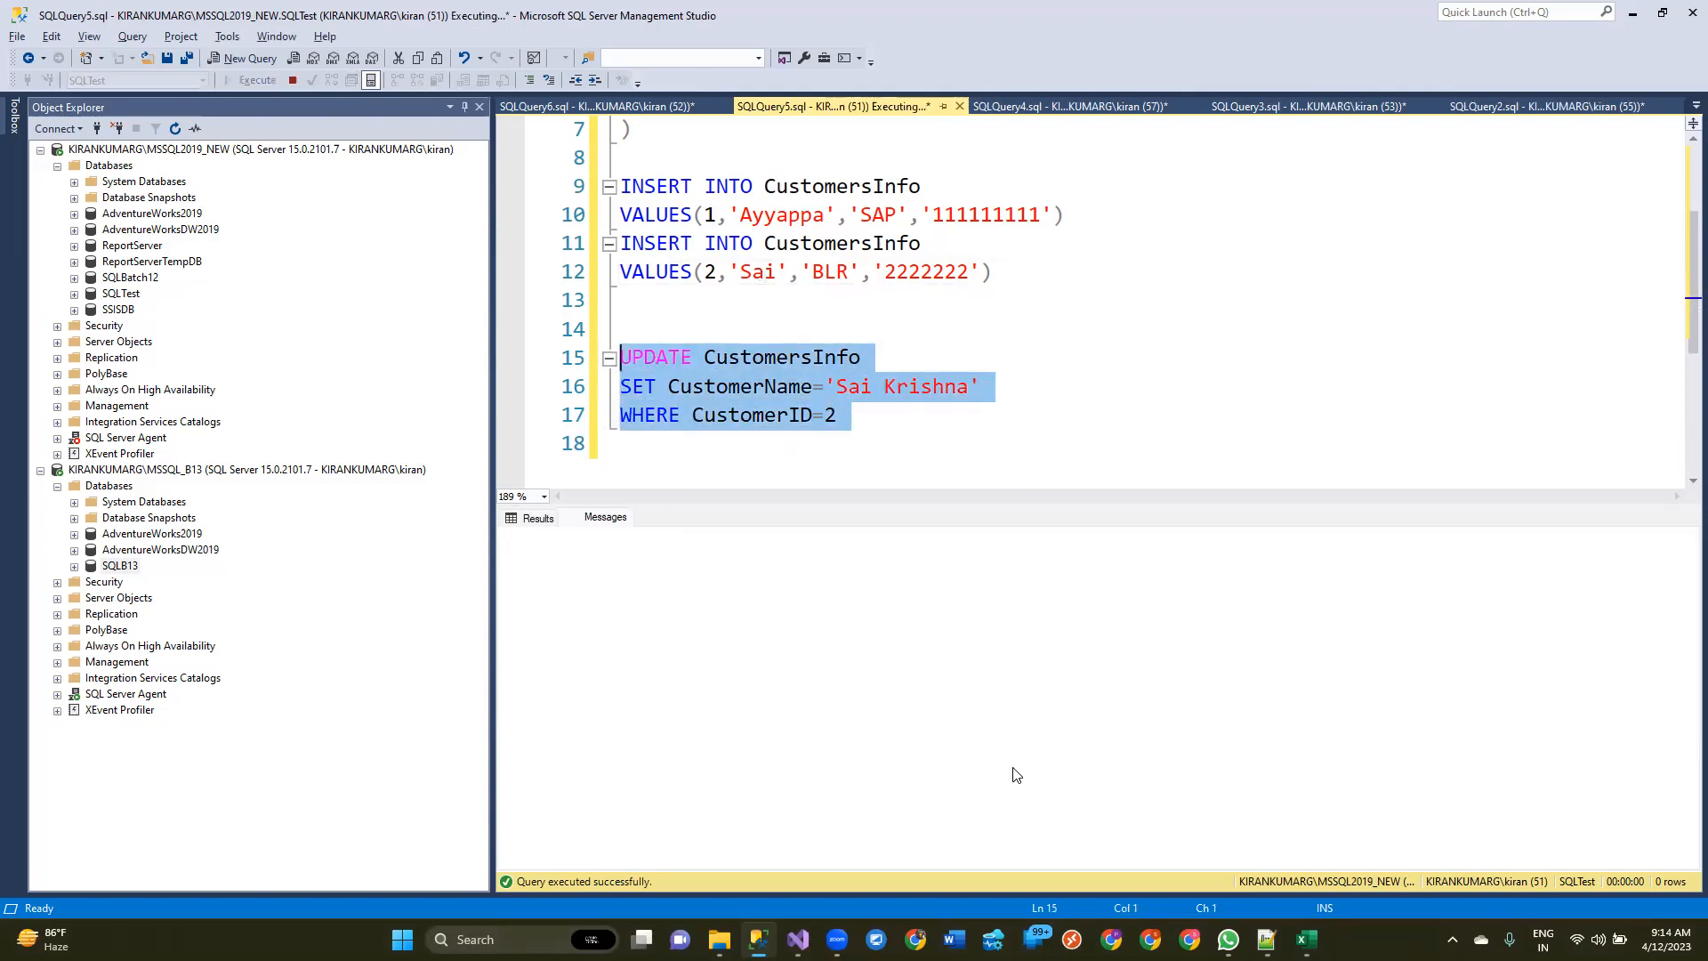
left_click_drag(762, 560, 532, 539)
Step: Switch to Visual Studio, stop debugging and save the ETL_LookupTransformation.dtsx package
key("alt+Tab")
left_click(588, 41)
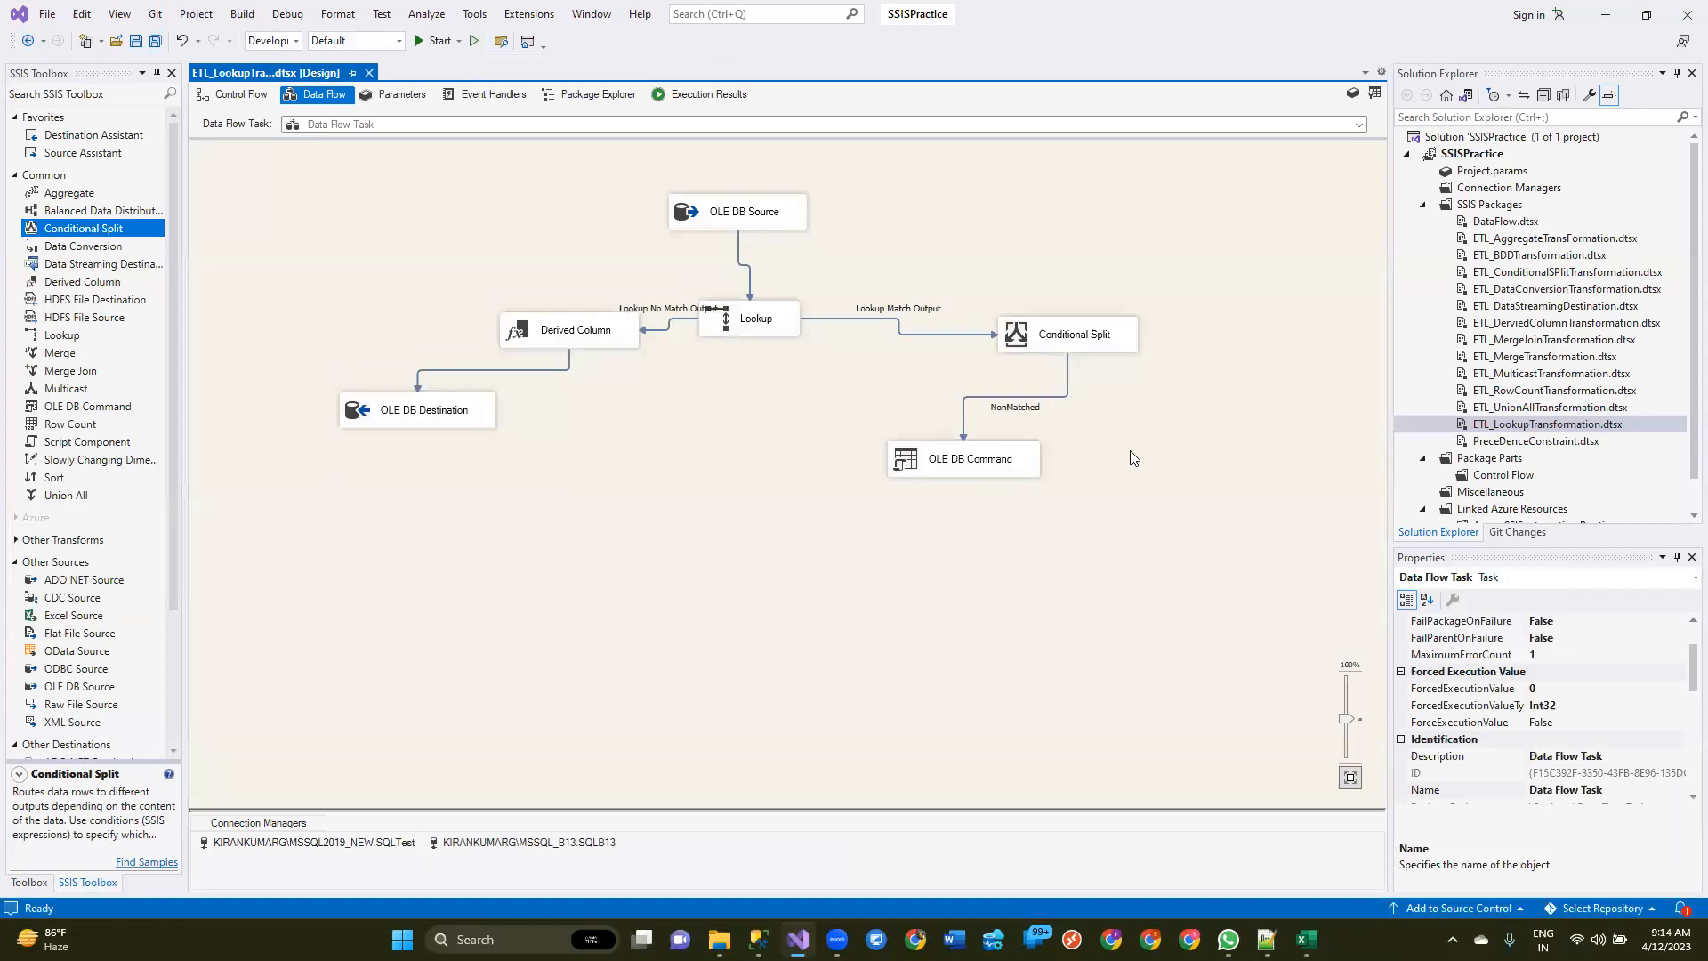
left_click(946, 463)
left_click(1028, 642)
key("ctrl+s")
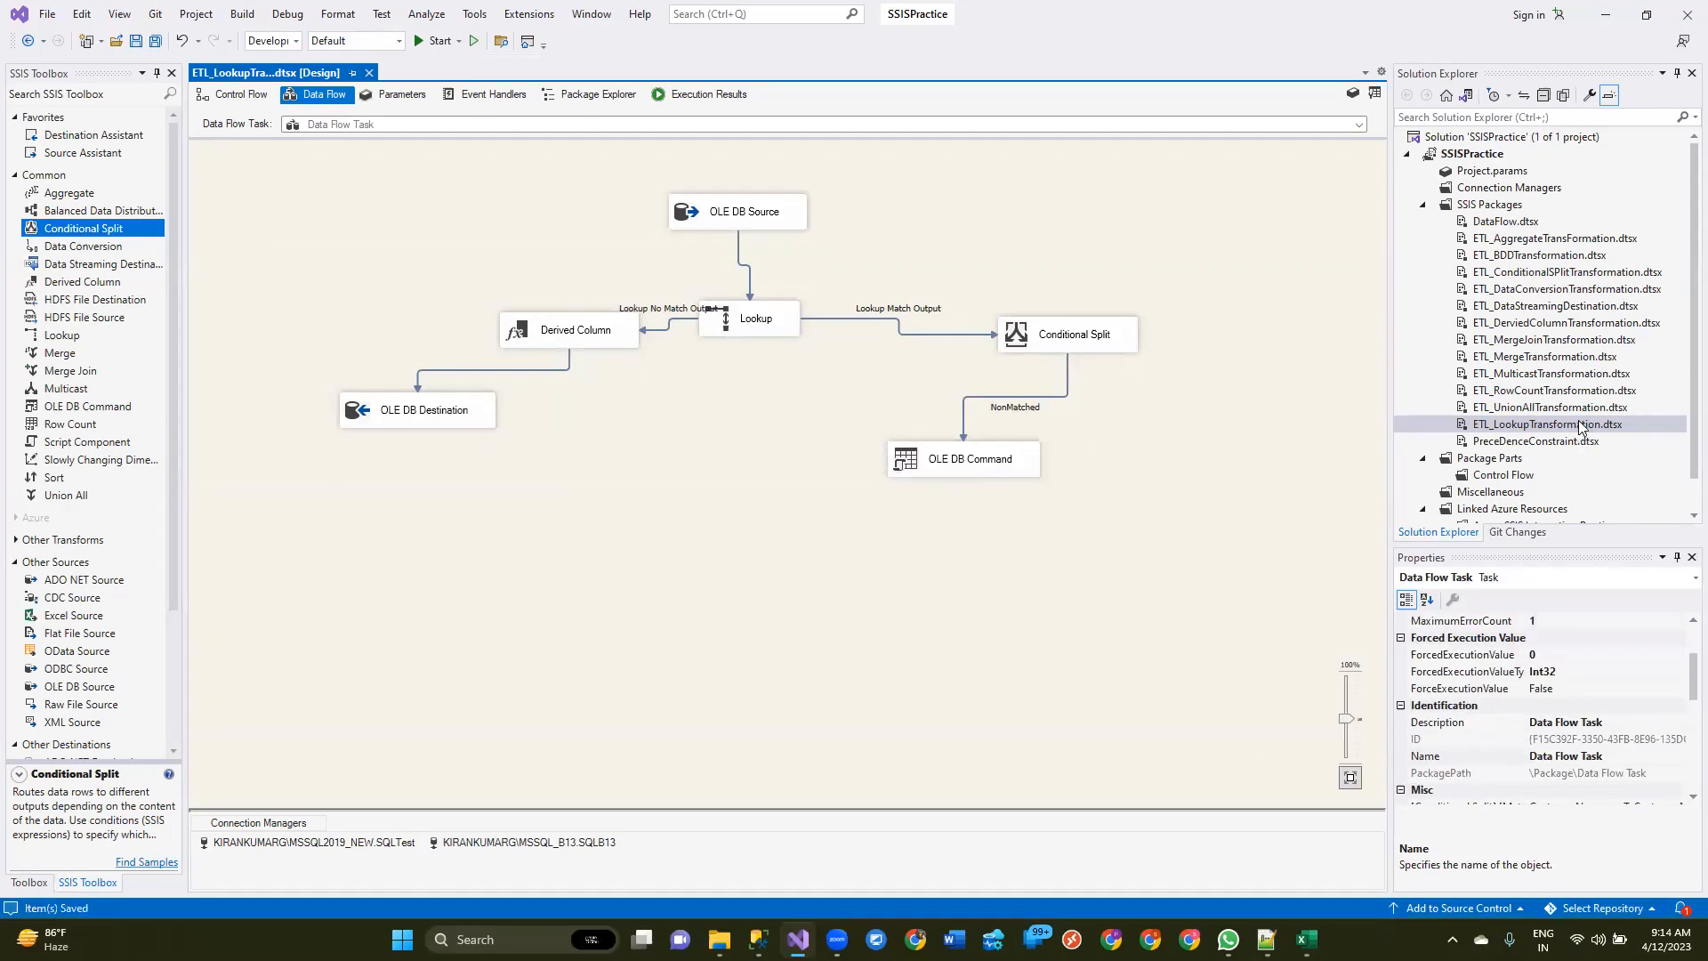
right_click(1589, 424)
left_click(931, 861)
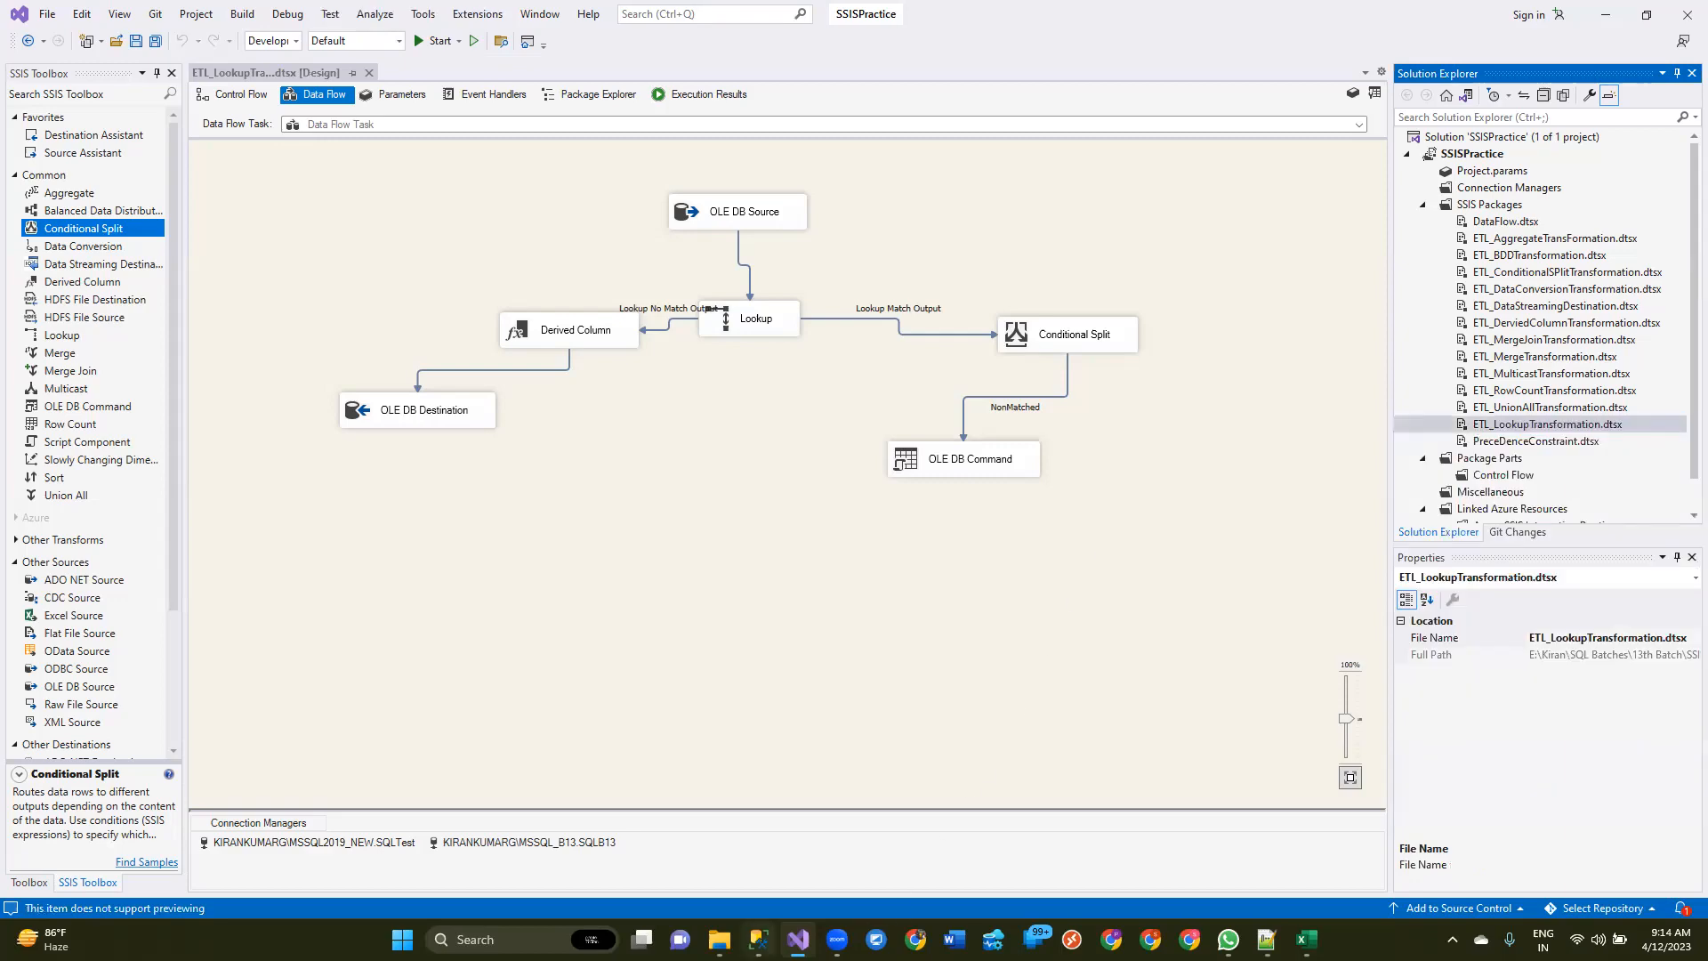
Step: Back in SQL Server Management Studio, duplicate the second customer's INSERT above the UPDATE, changing its ID and name for a third customer
left_click(758, 938)
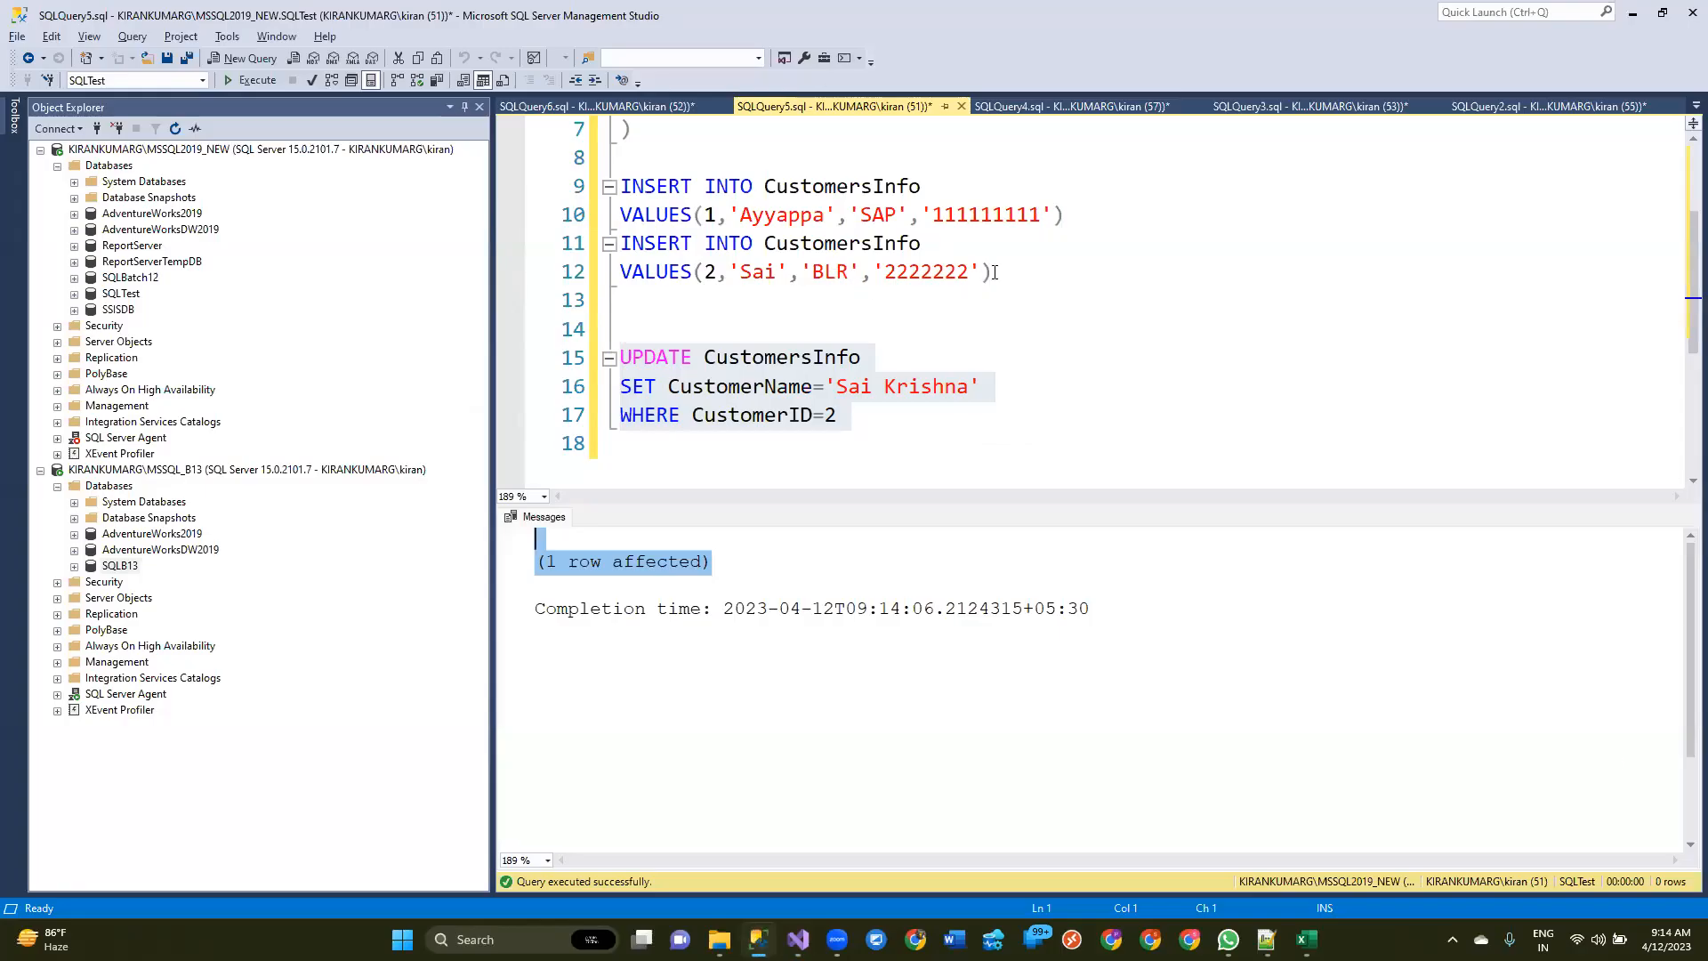
left_click_drag(995, 272, 620, 244)
key("ctrl+c")
left_click(653, 315)
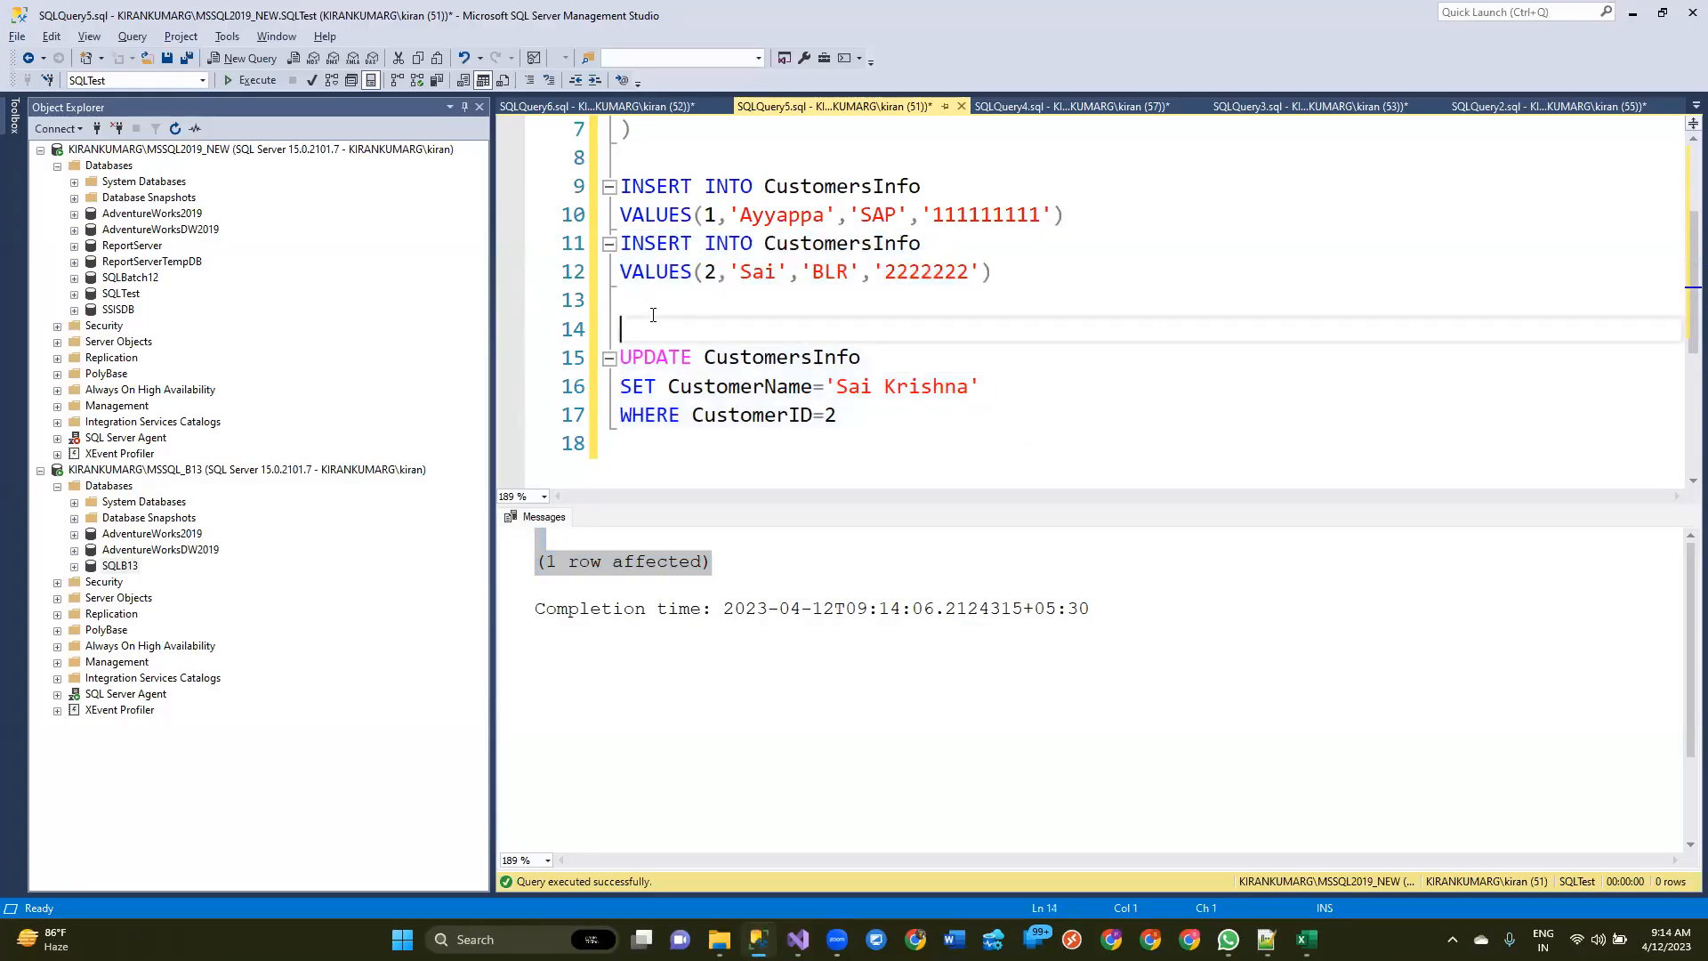
key("ctrl+v")
double_click(710, 358)
type("3")
left_click_drag(779, 360, 741, 357)
type("Nani")
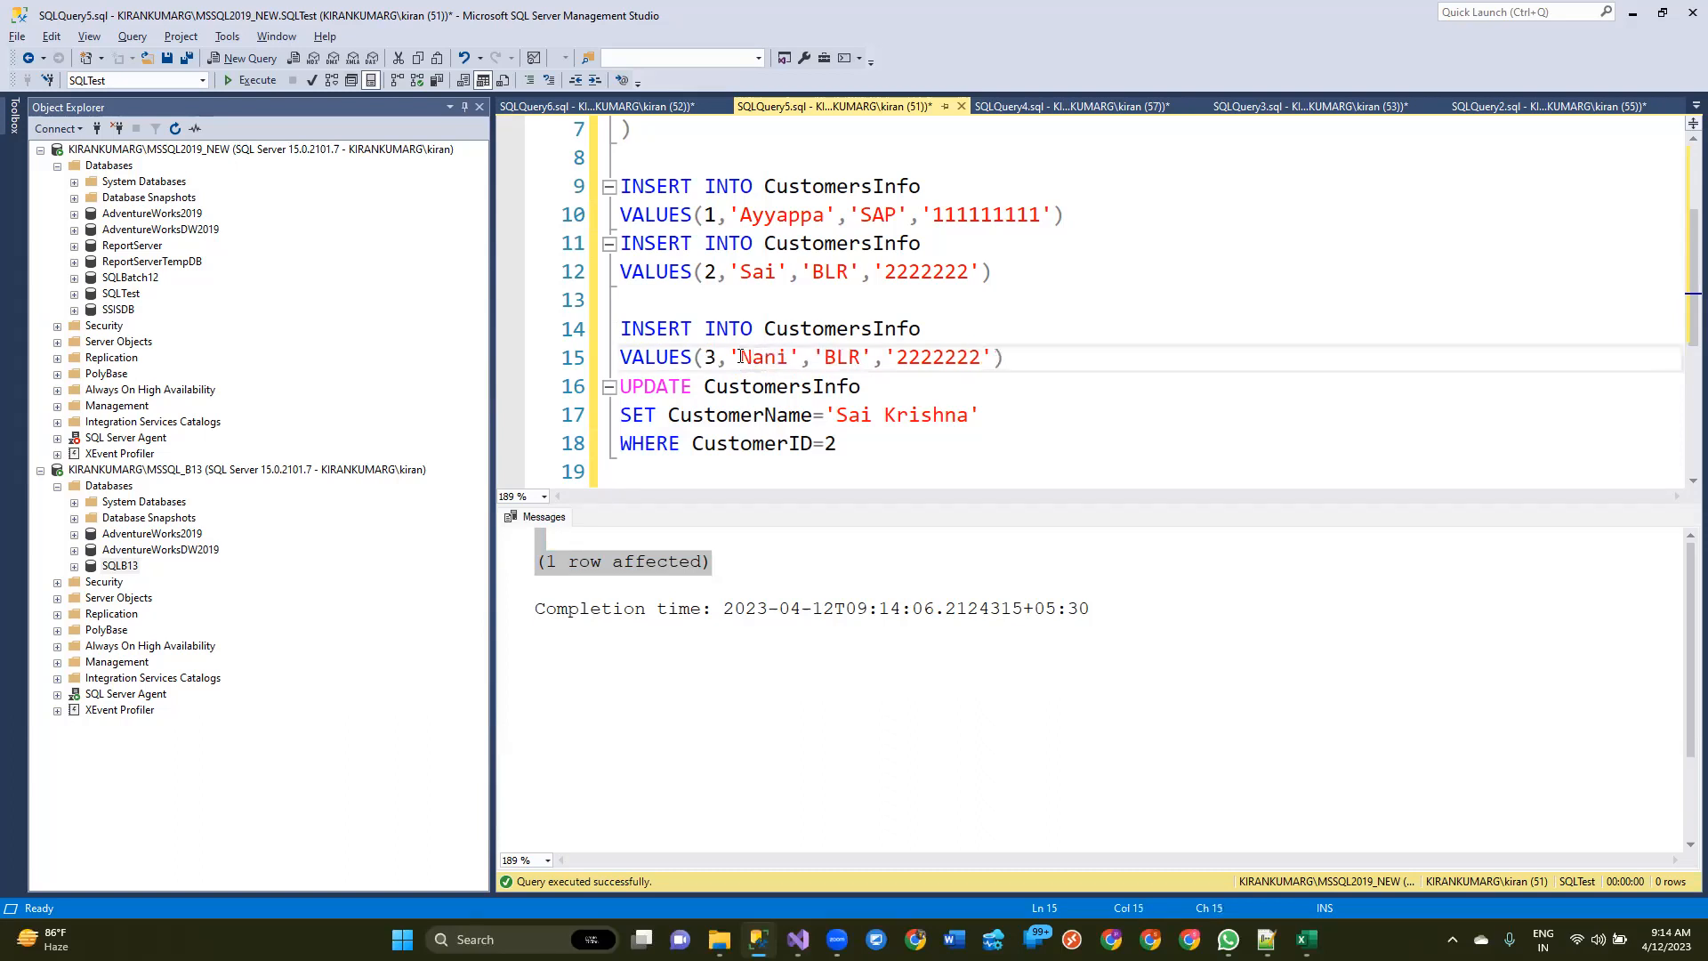
Step: Change the copied INSERT's address value to GNT and enter the third customer's phone number
key("Right")
key("Right")
key("Right")
key("shift+Right")
key("shift+Right")
key("shift+Right")
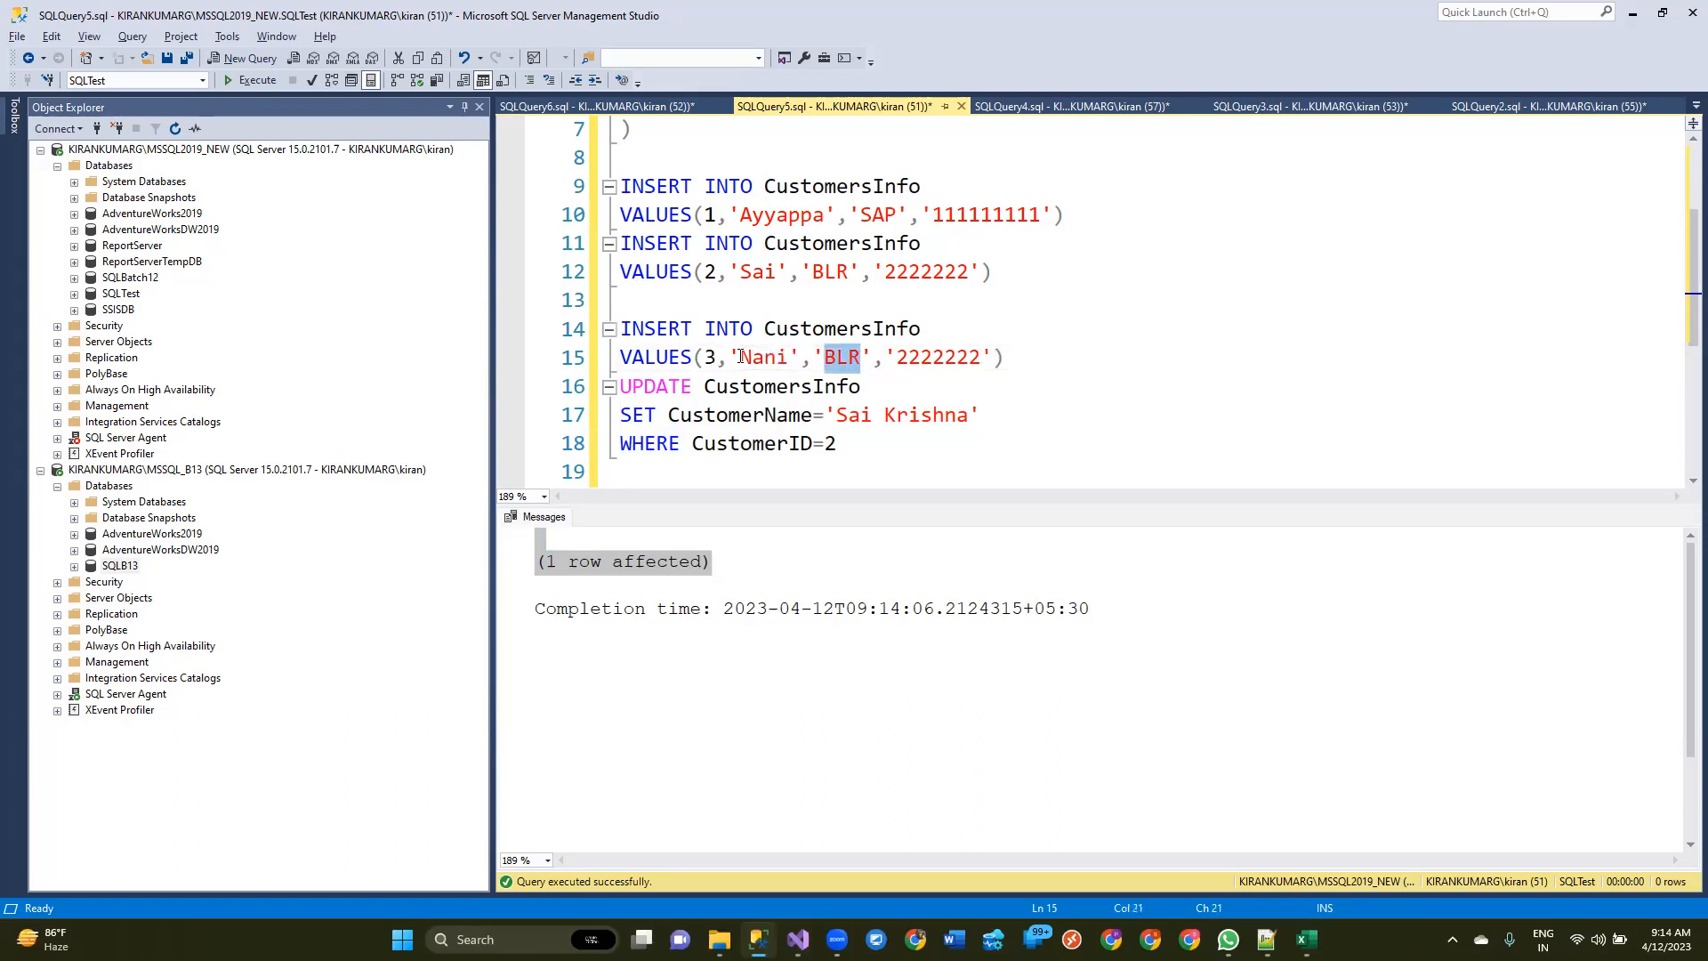
type("GNT")
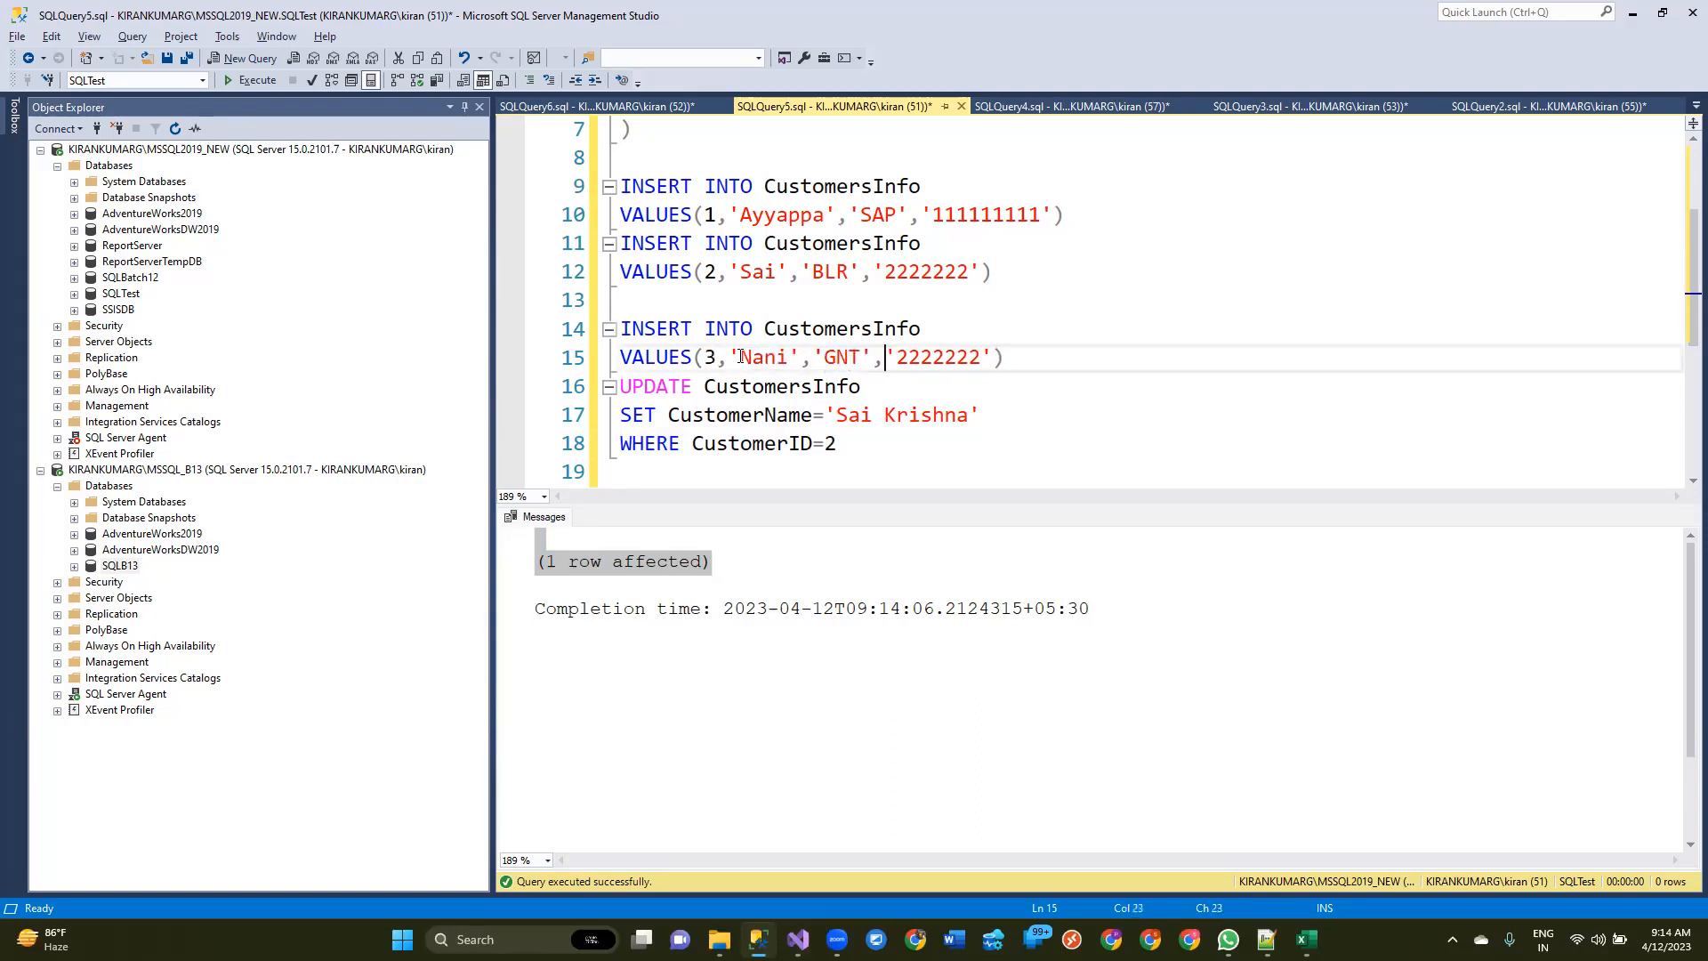
key("Right")
key("shift+Right")
key("shift+Right")
key("shift+Right")
key("shift+Right")
key("shift+Right")
key("shift+Right")
key("shift+Right")
type("33333")
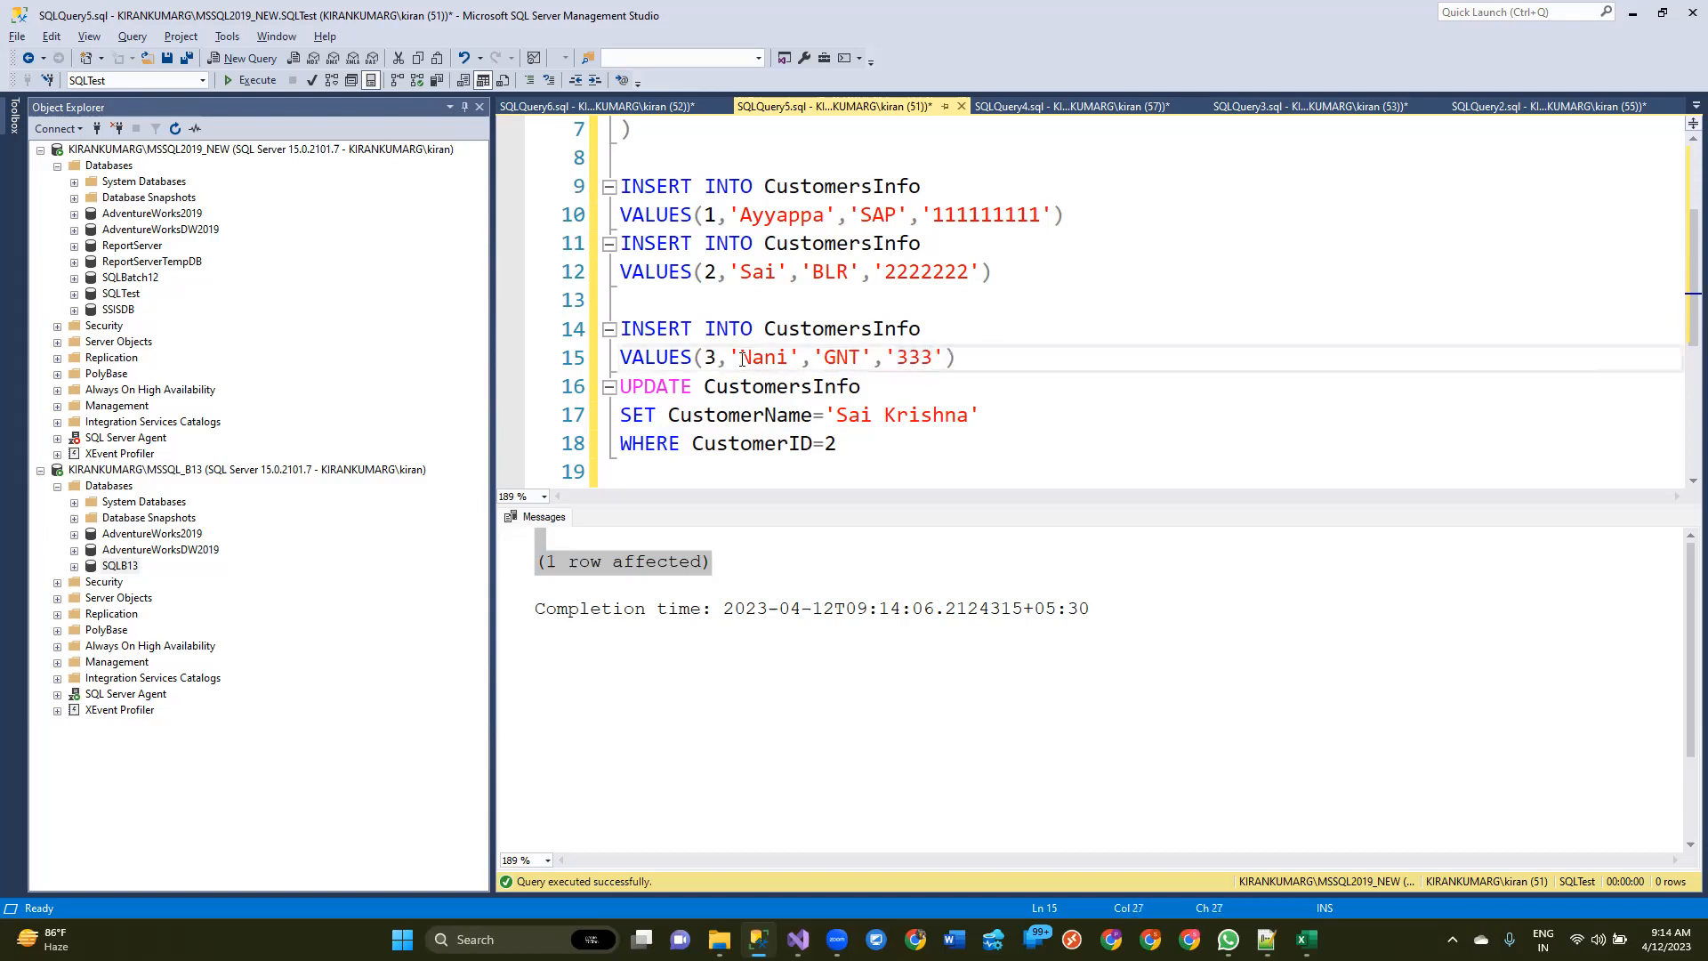
Step: Execute only the INSERT statement for the third customer
key("shift+Up")
key("shift+Home")
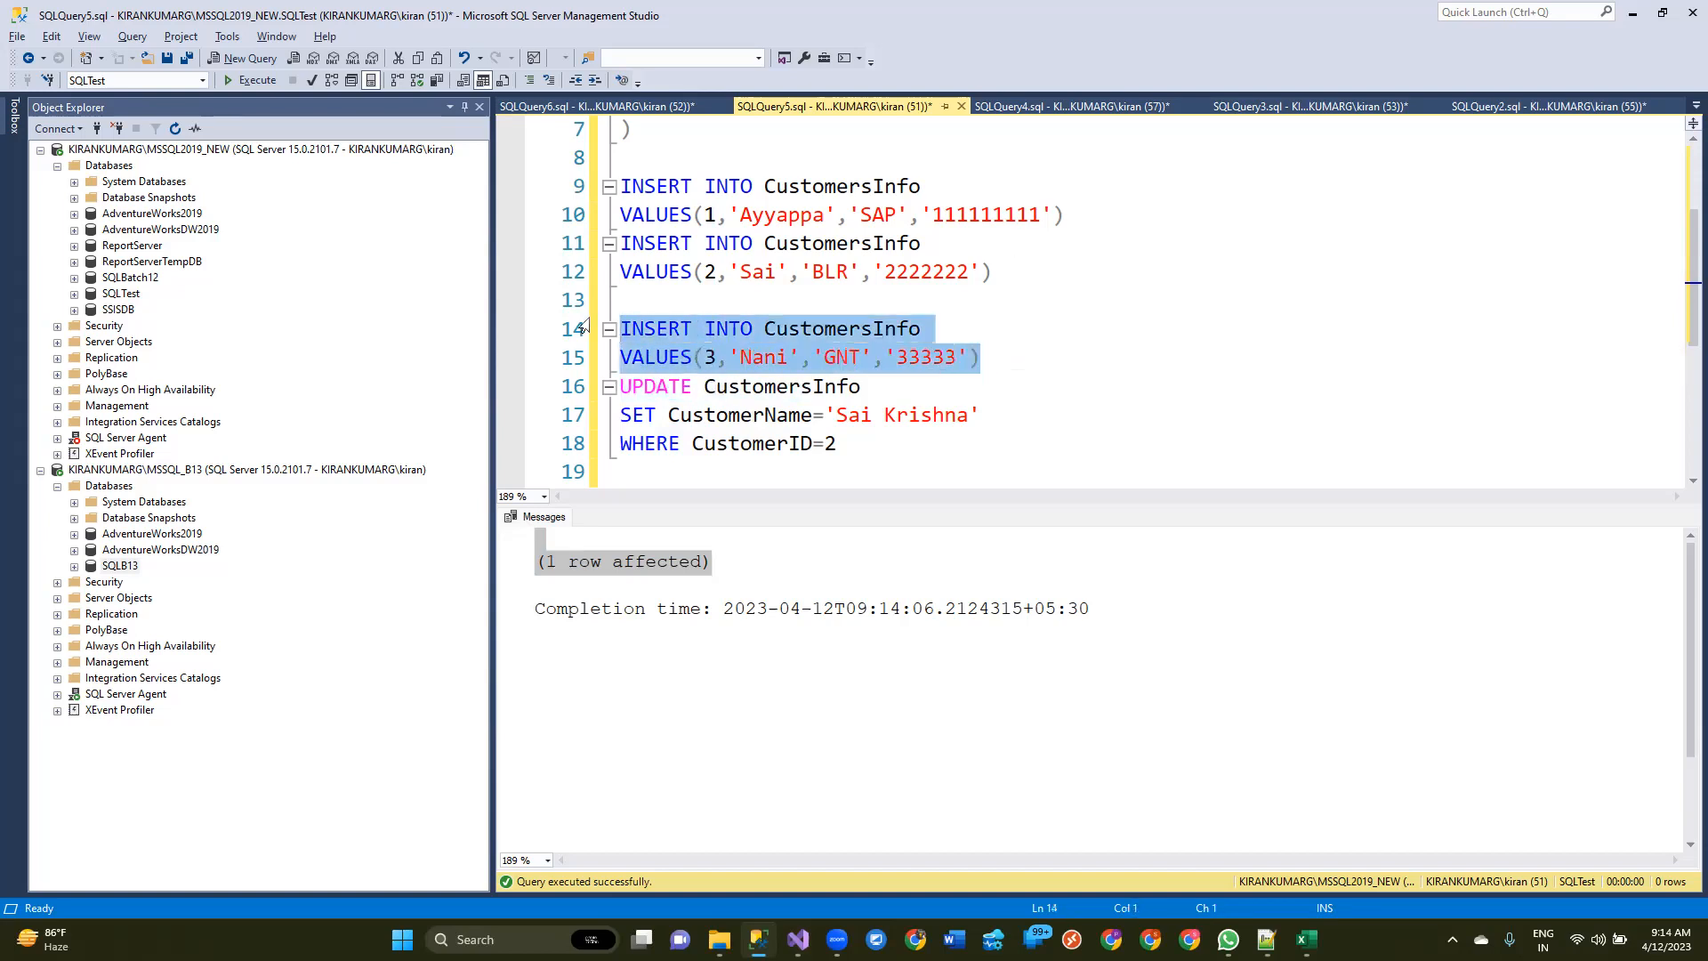
key("F5")
Step: Switch to Visual Studio, auto-arrange the data flow diagram and save the package
key("alt+Tab")
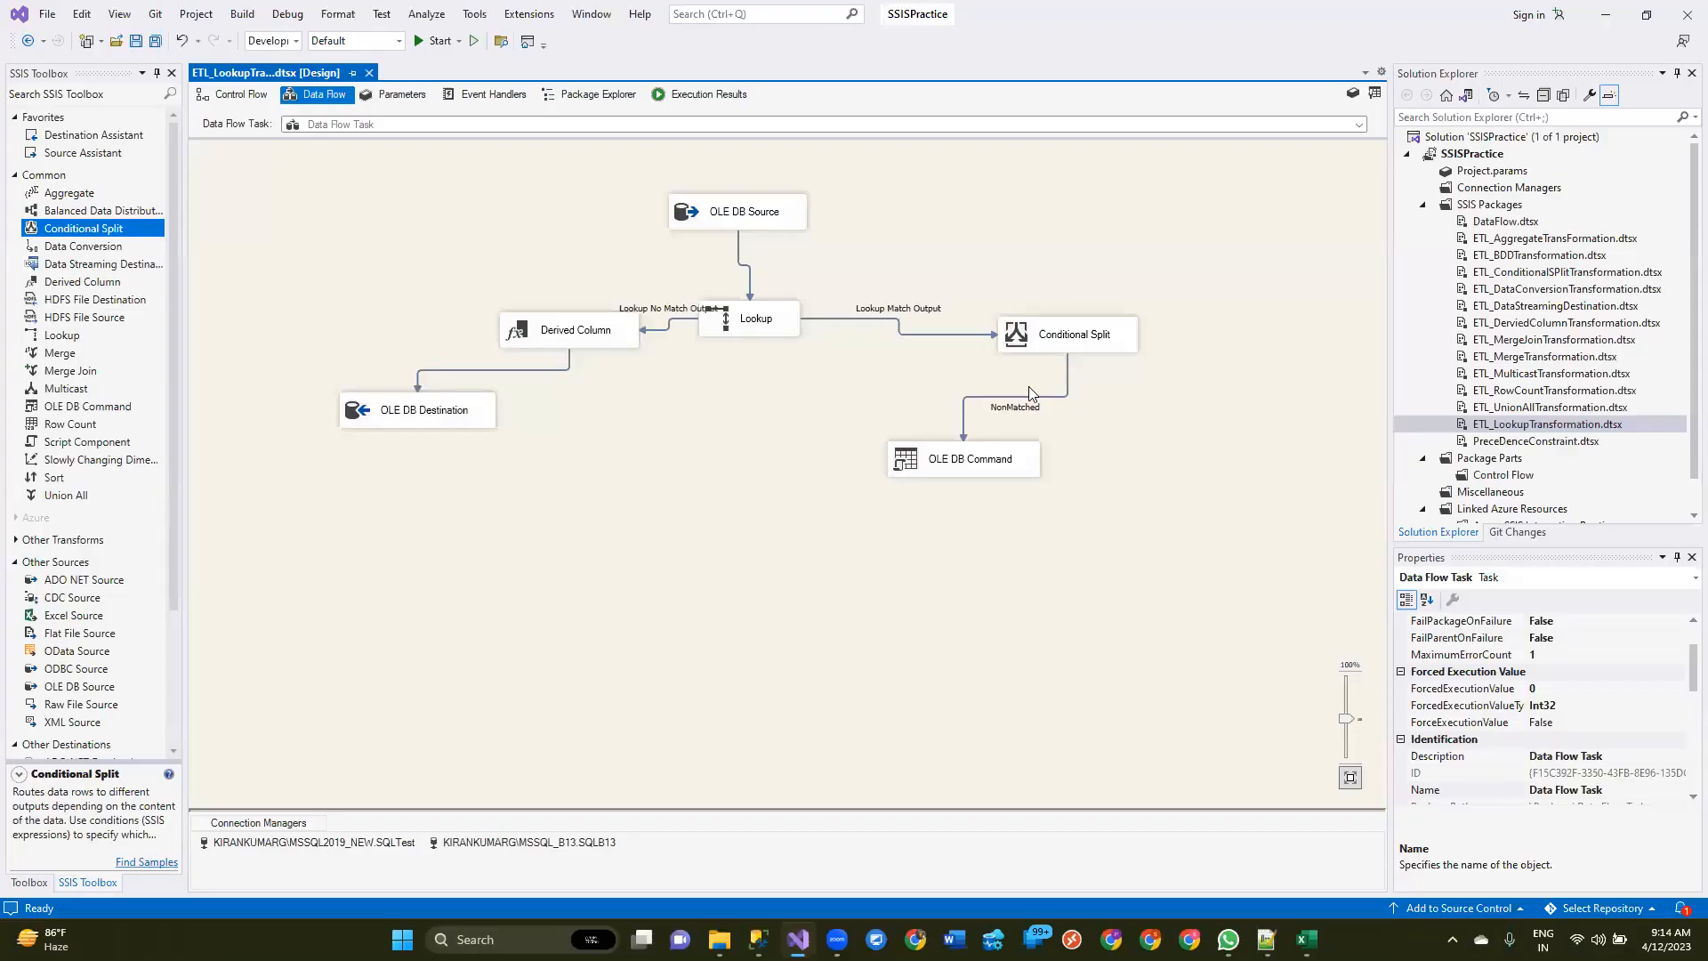
left_click(338, 13)
mouse_move(454, 60)
left_click(532, 56)
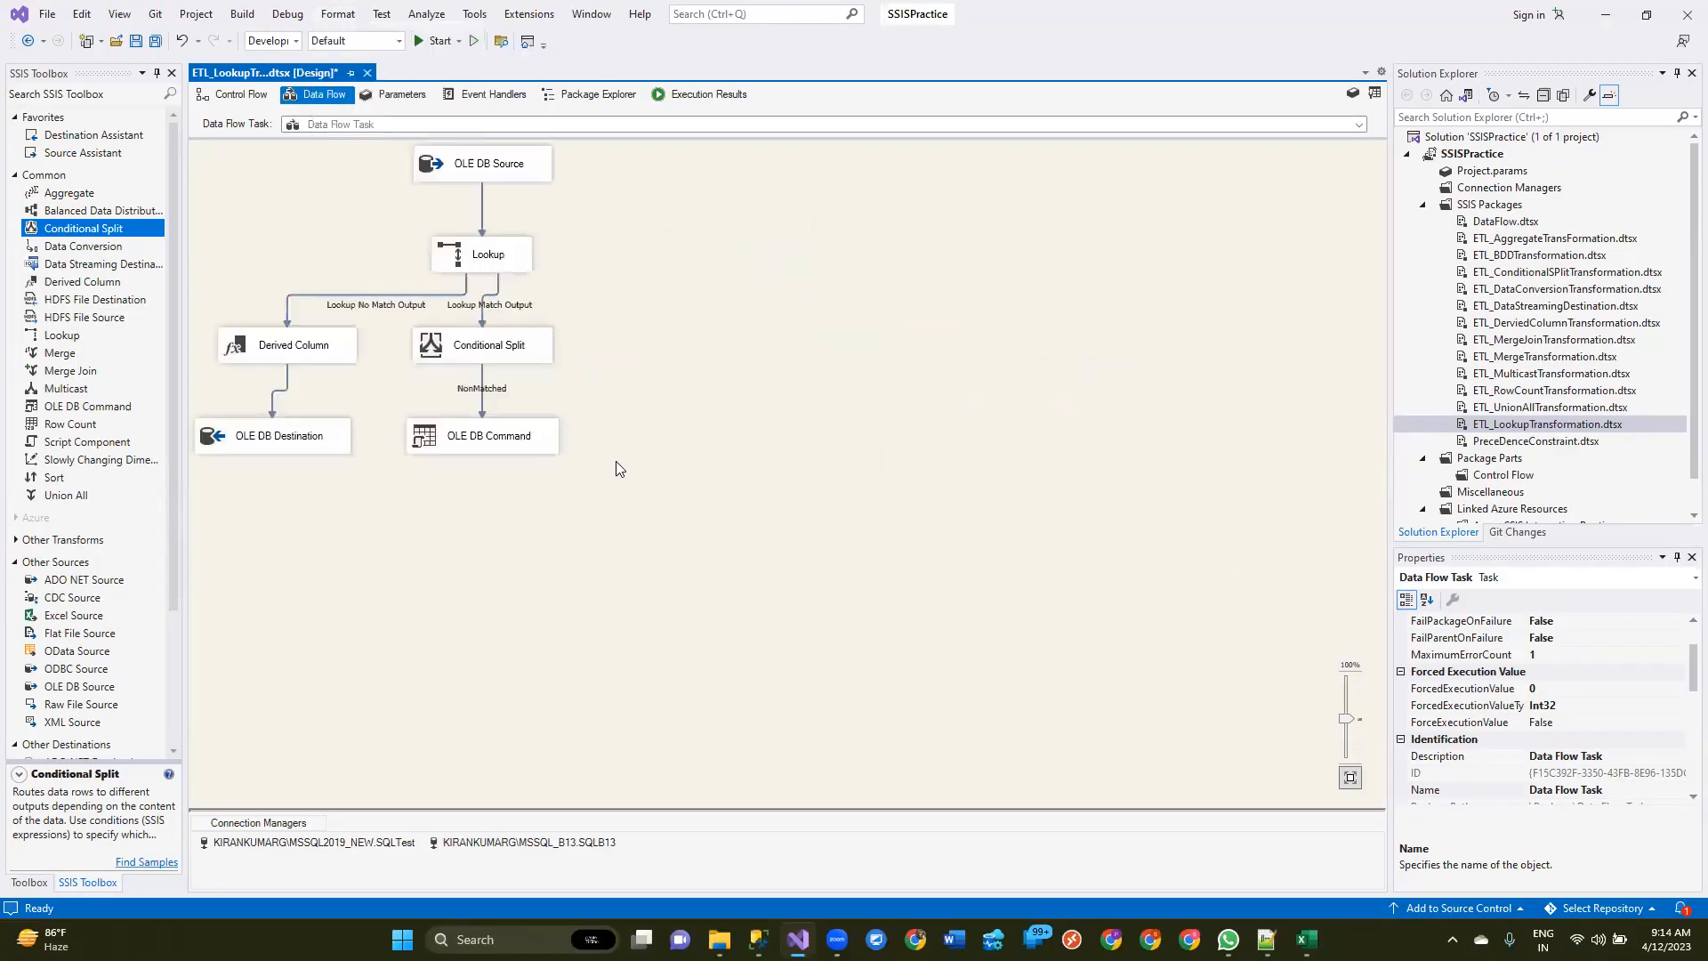
key("ctrl+s")
Step: Execute the ETL_LookupTransformation.dtsx package and examine the rows flowing to the OLE DB Destination and OLE DB Command
right_click(1593, 426)
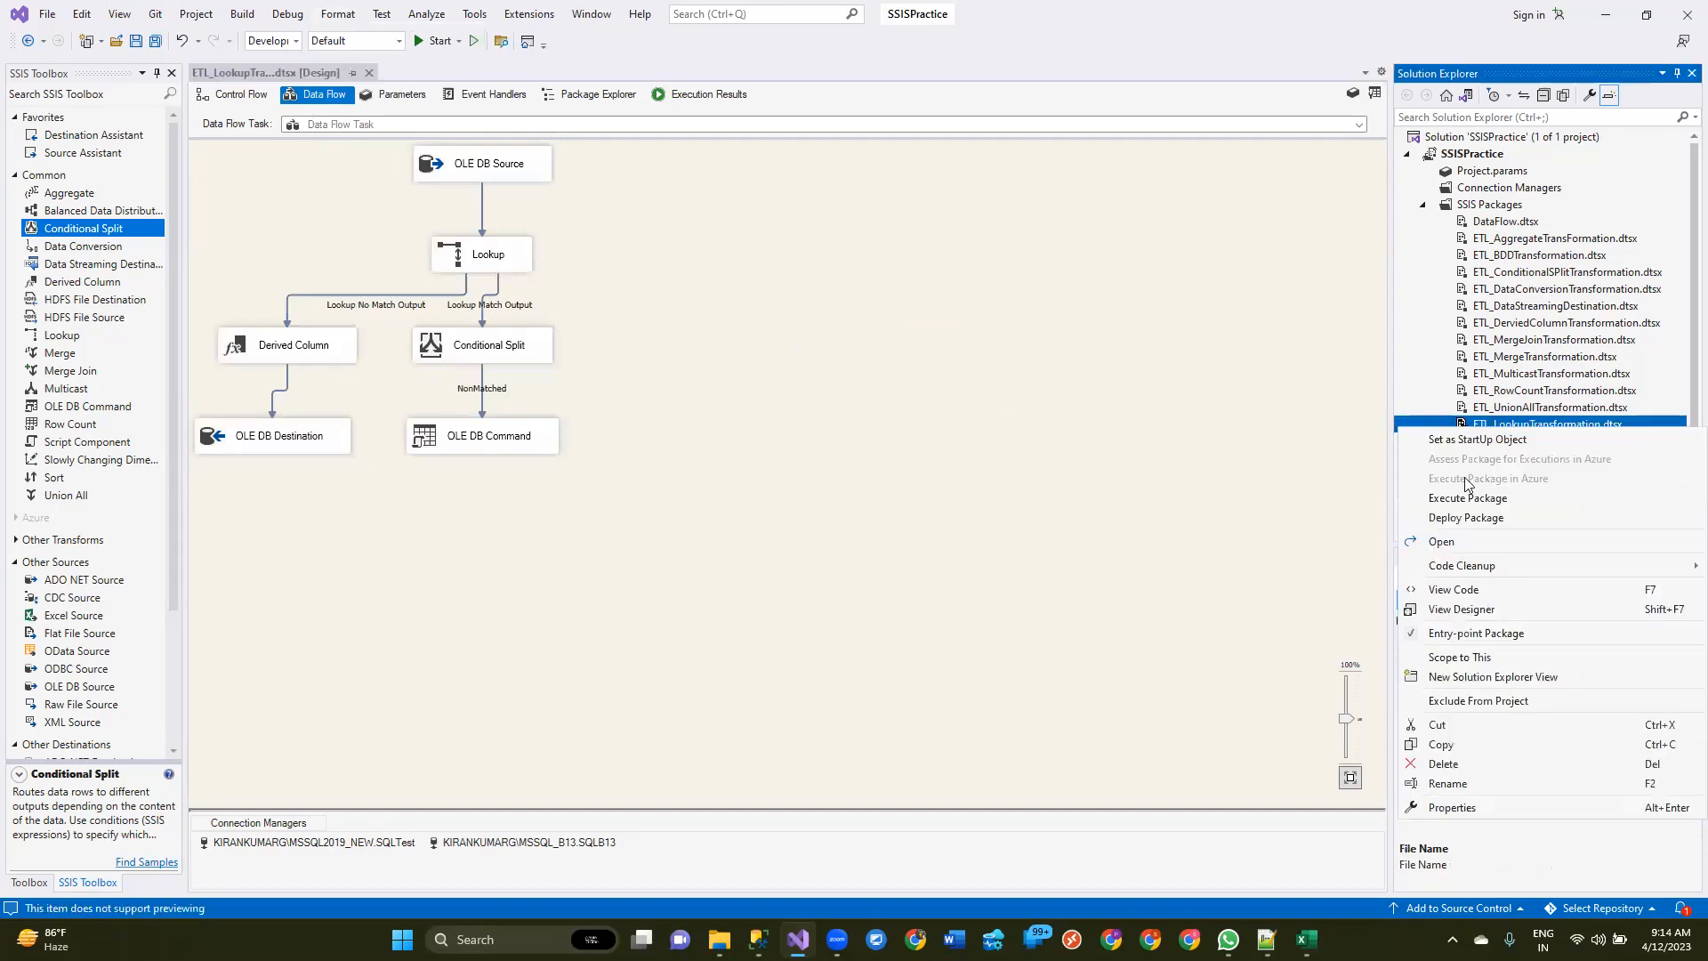
left_click(1469, 499)
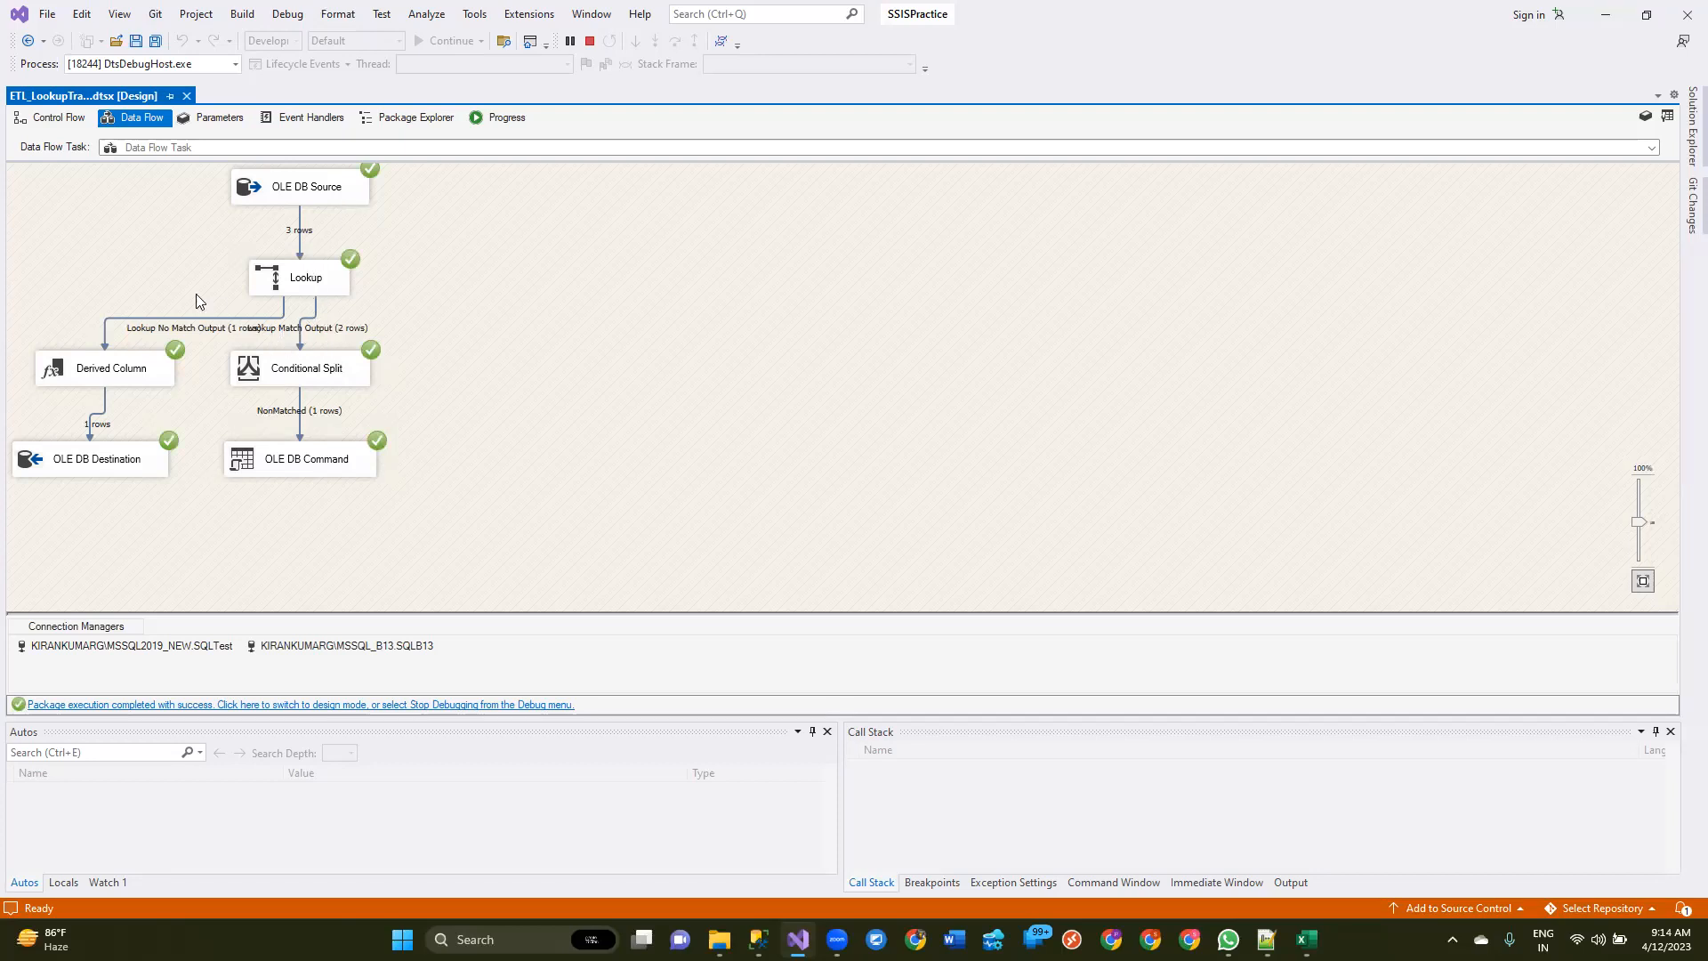
left_click(74, 471)
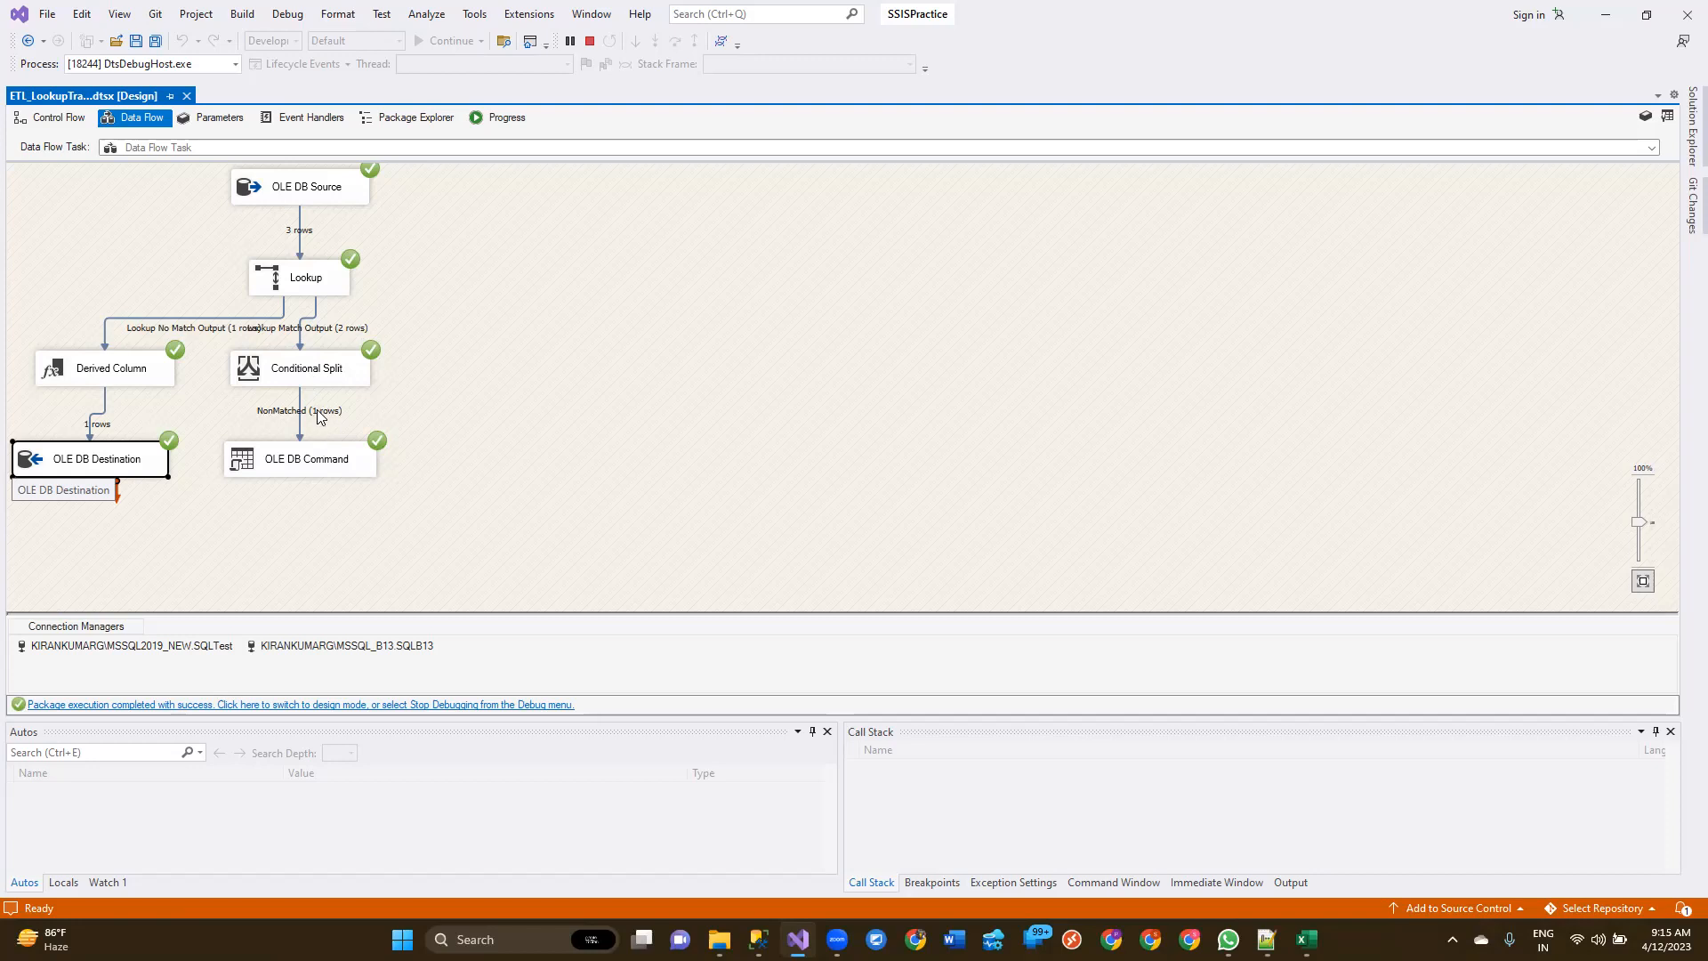
left_click(330, 472)
left_click(758, 938)
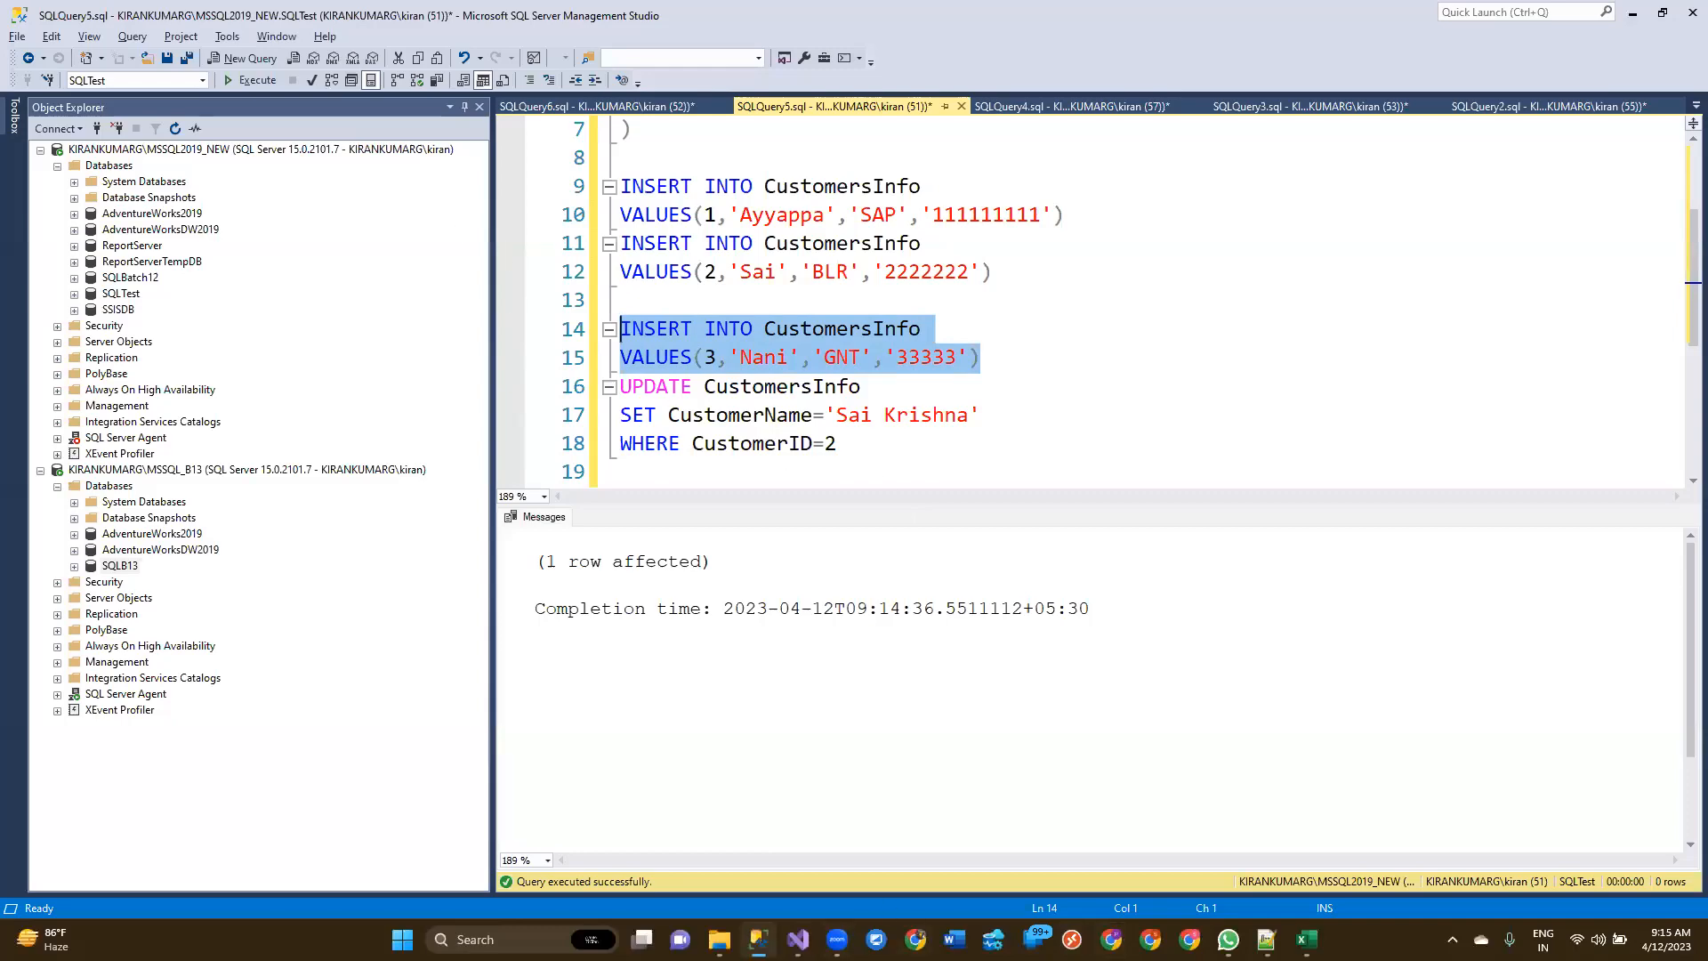
left_click(798, 939)
left_click(307, 462)
left_click(506, 558)
Step: Switch to SQL Server Management Studio, rerun SELECT * FROM CustomersInfo in SQLQuery6.sql and compare each row's insert and update timestamps
left_click(758, 940)
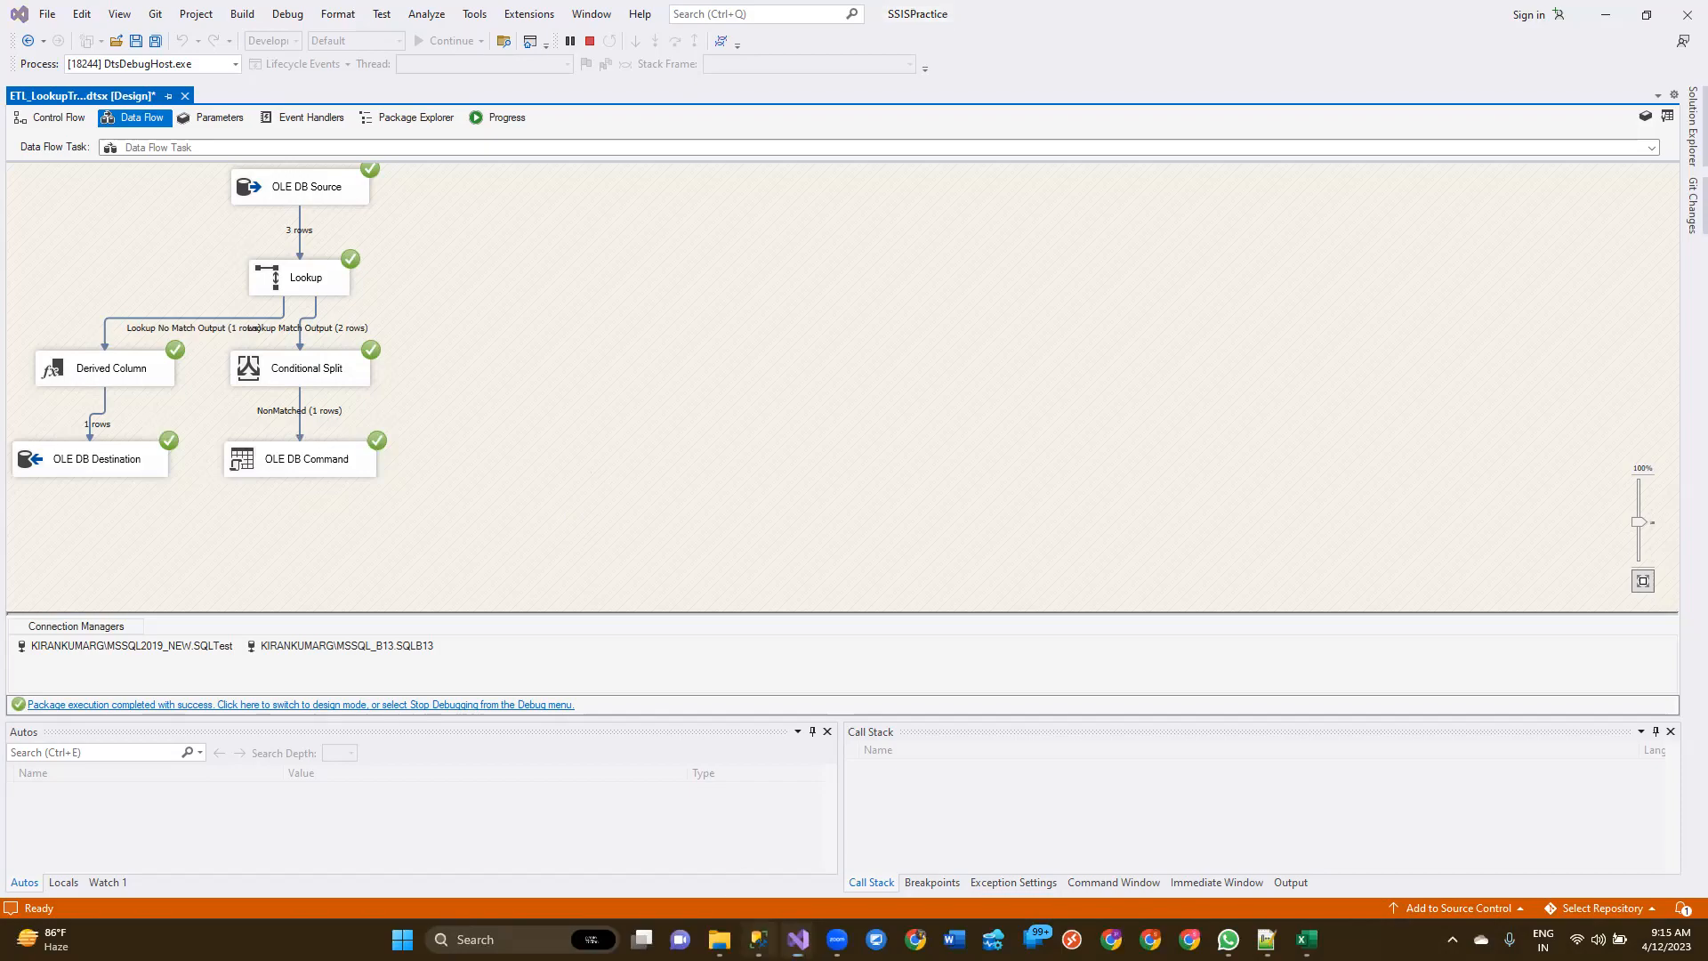
left_click(620, 106)
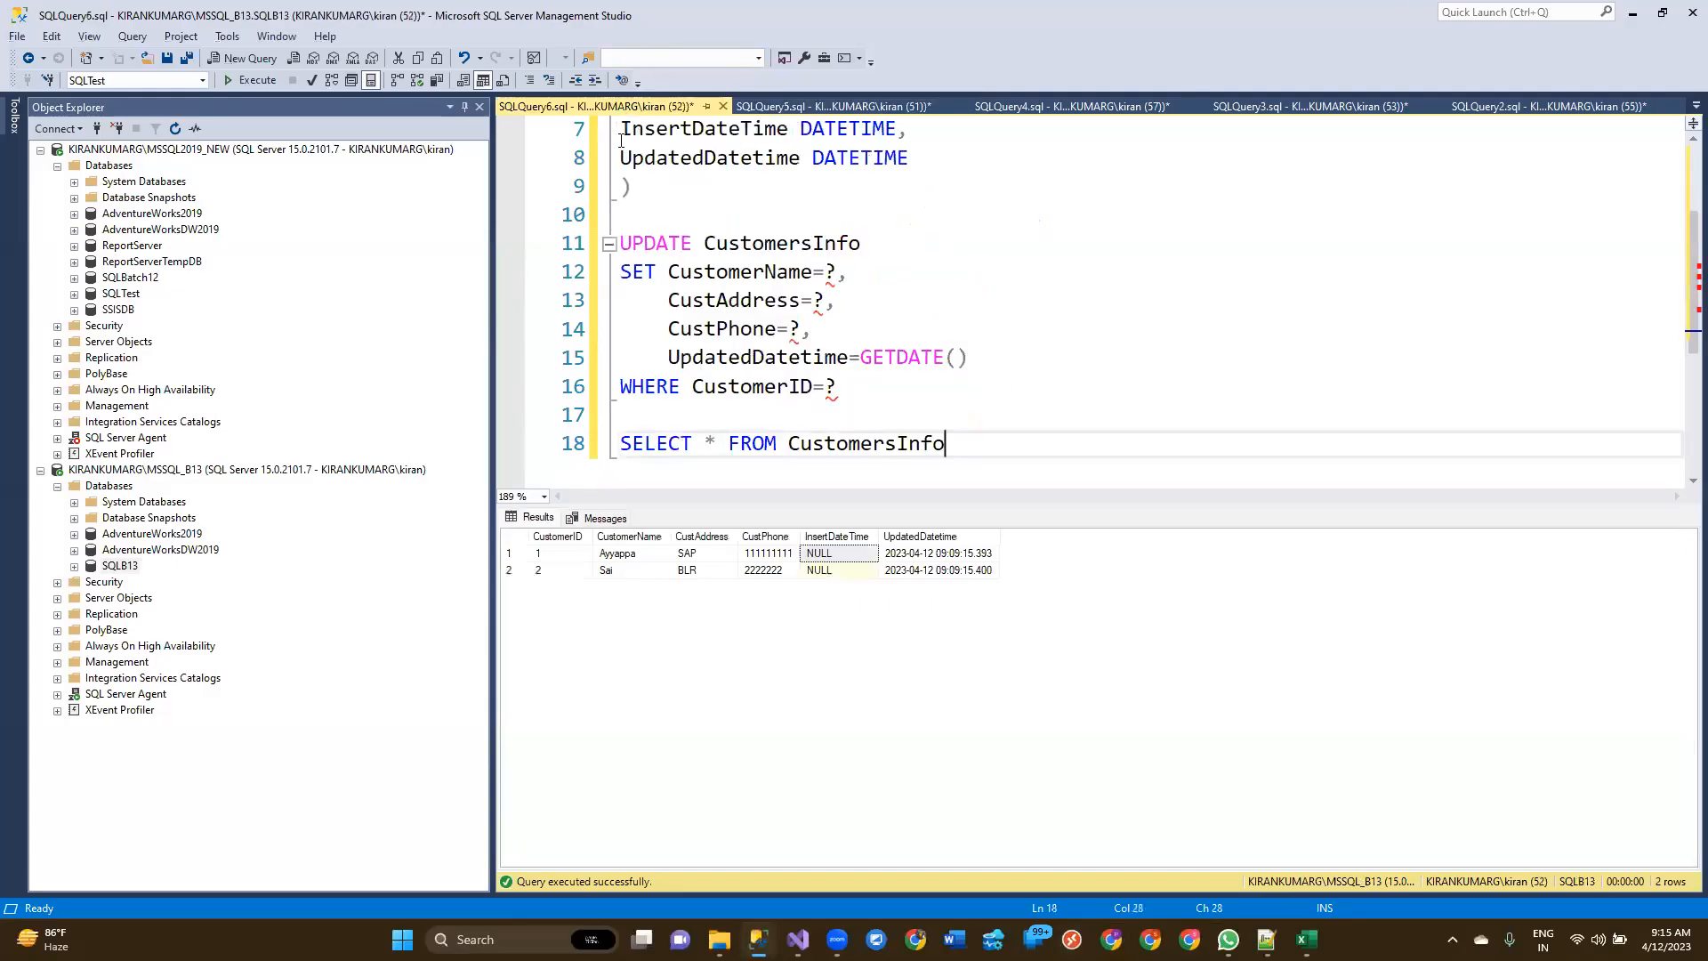
left_click_drag(945, 444, 579, 451)
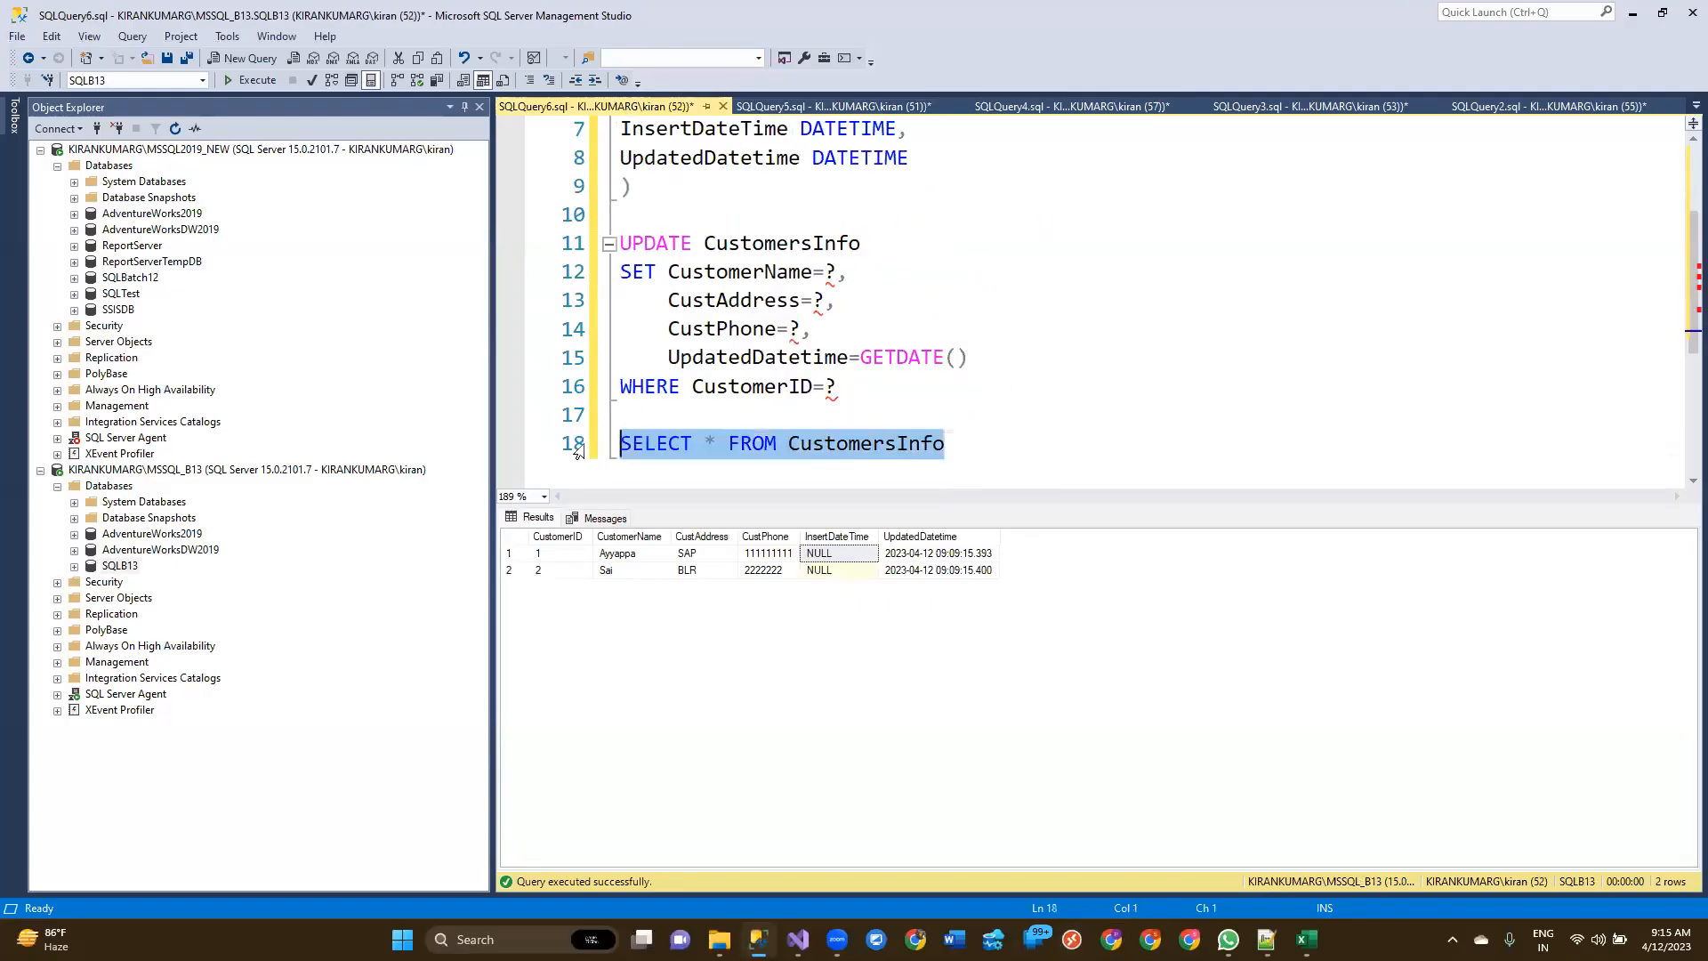
key("F5")
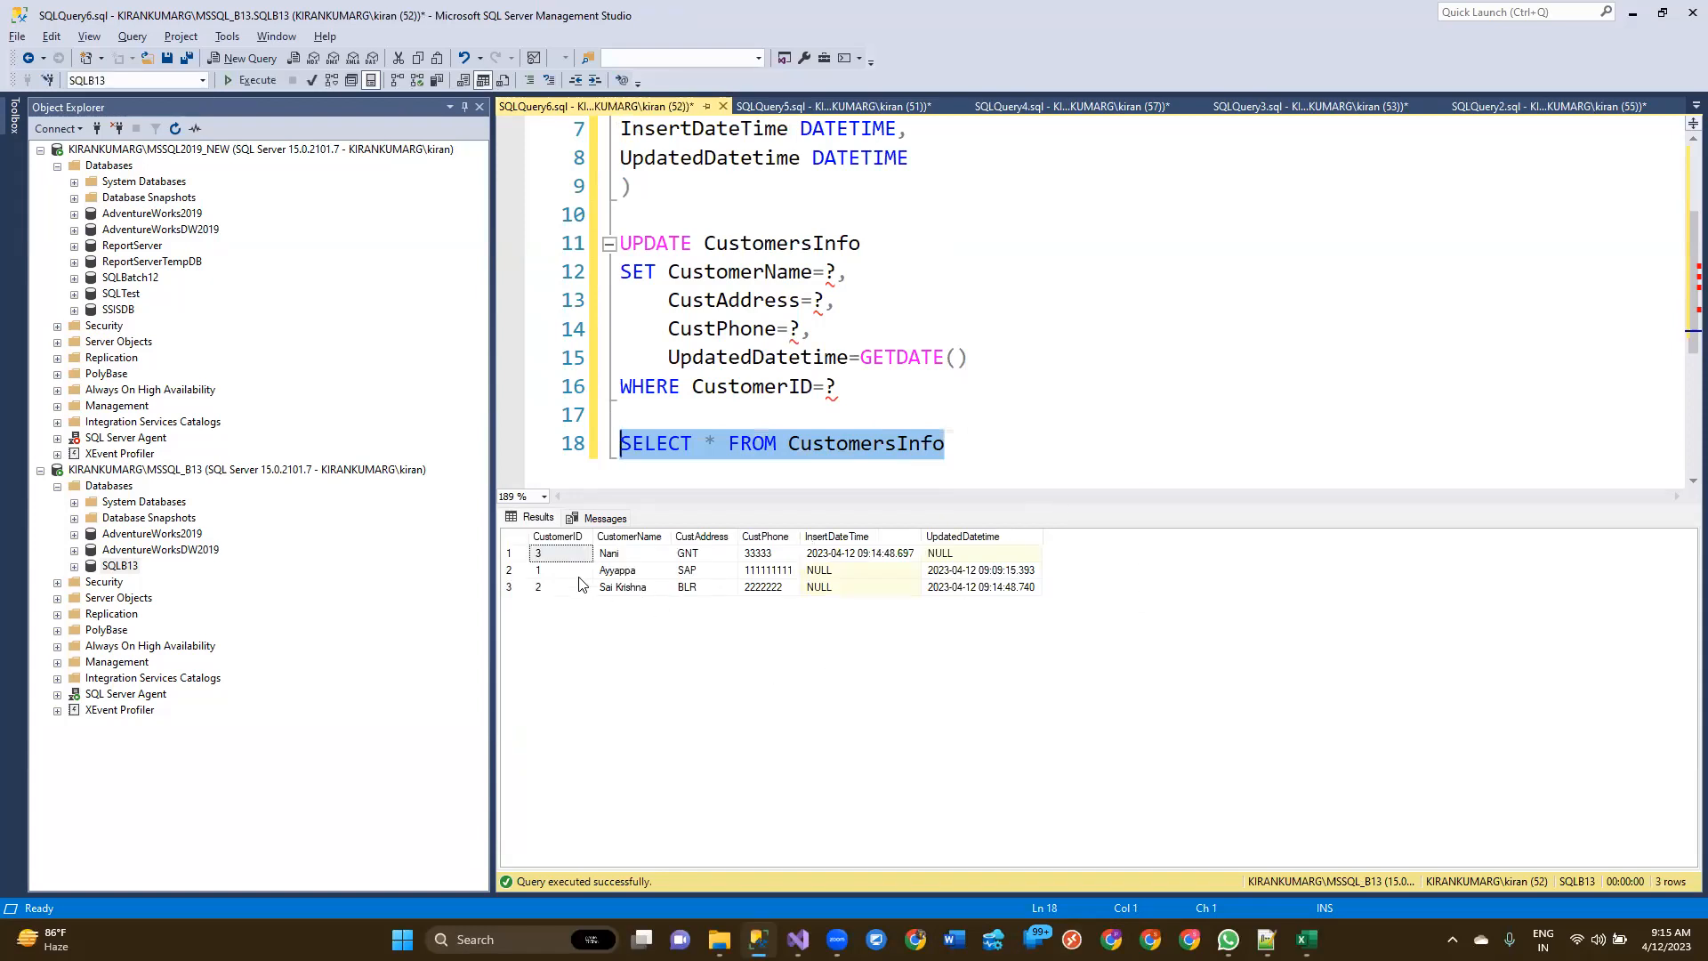
left_click(577, 552)
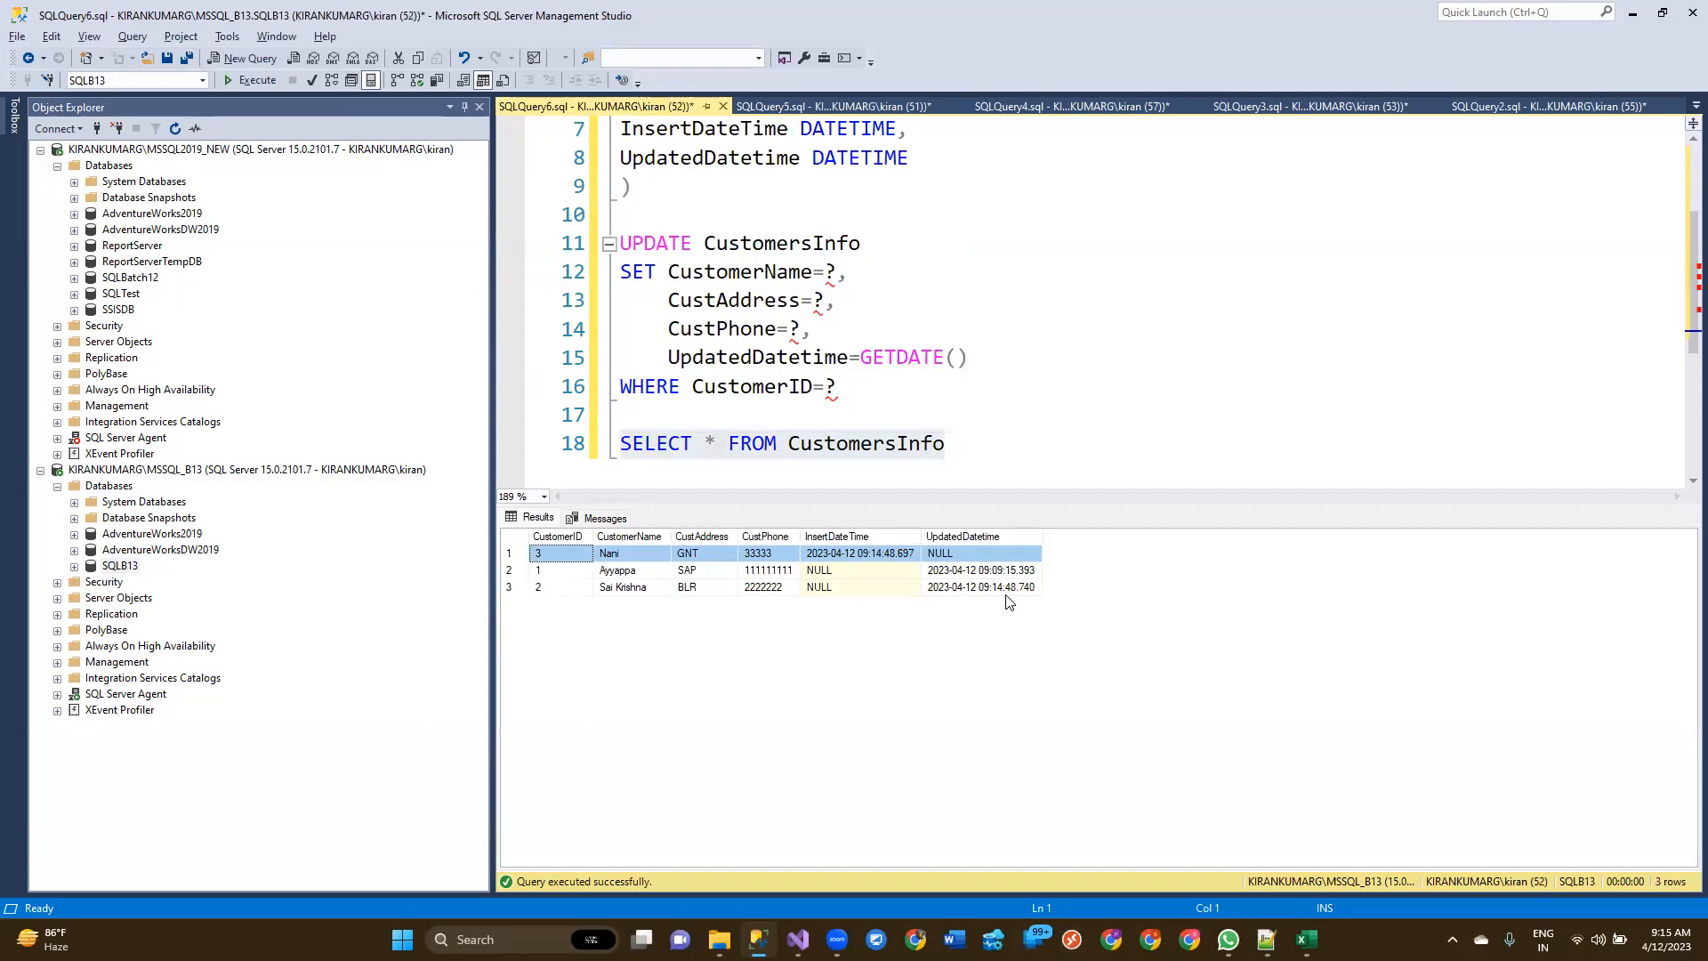
left_click_drag(1008, 589, 659, 589)
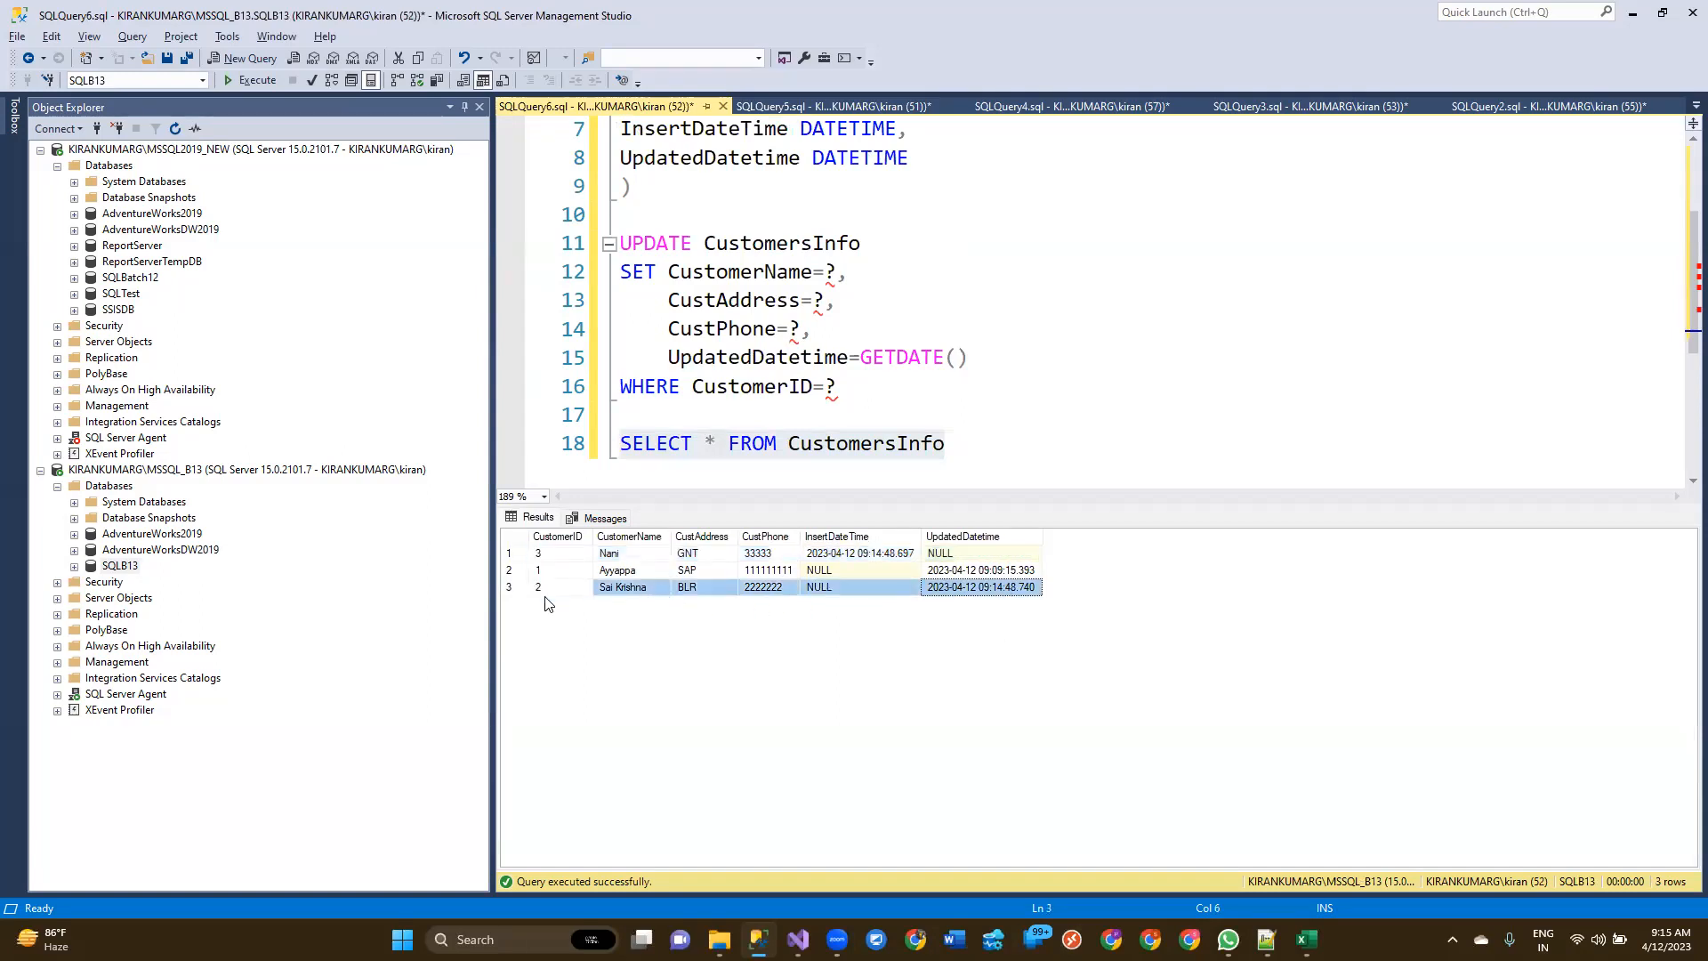
left_click(996, 574)
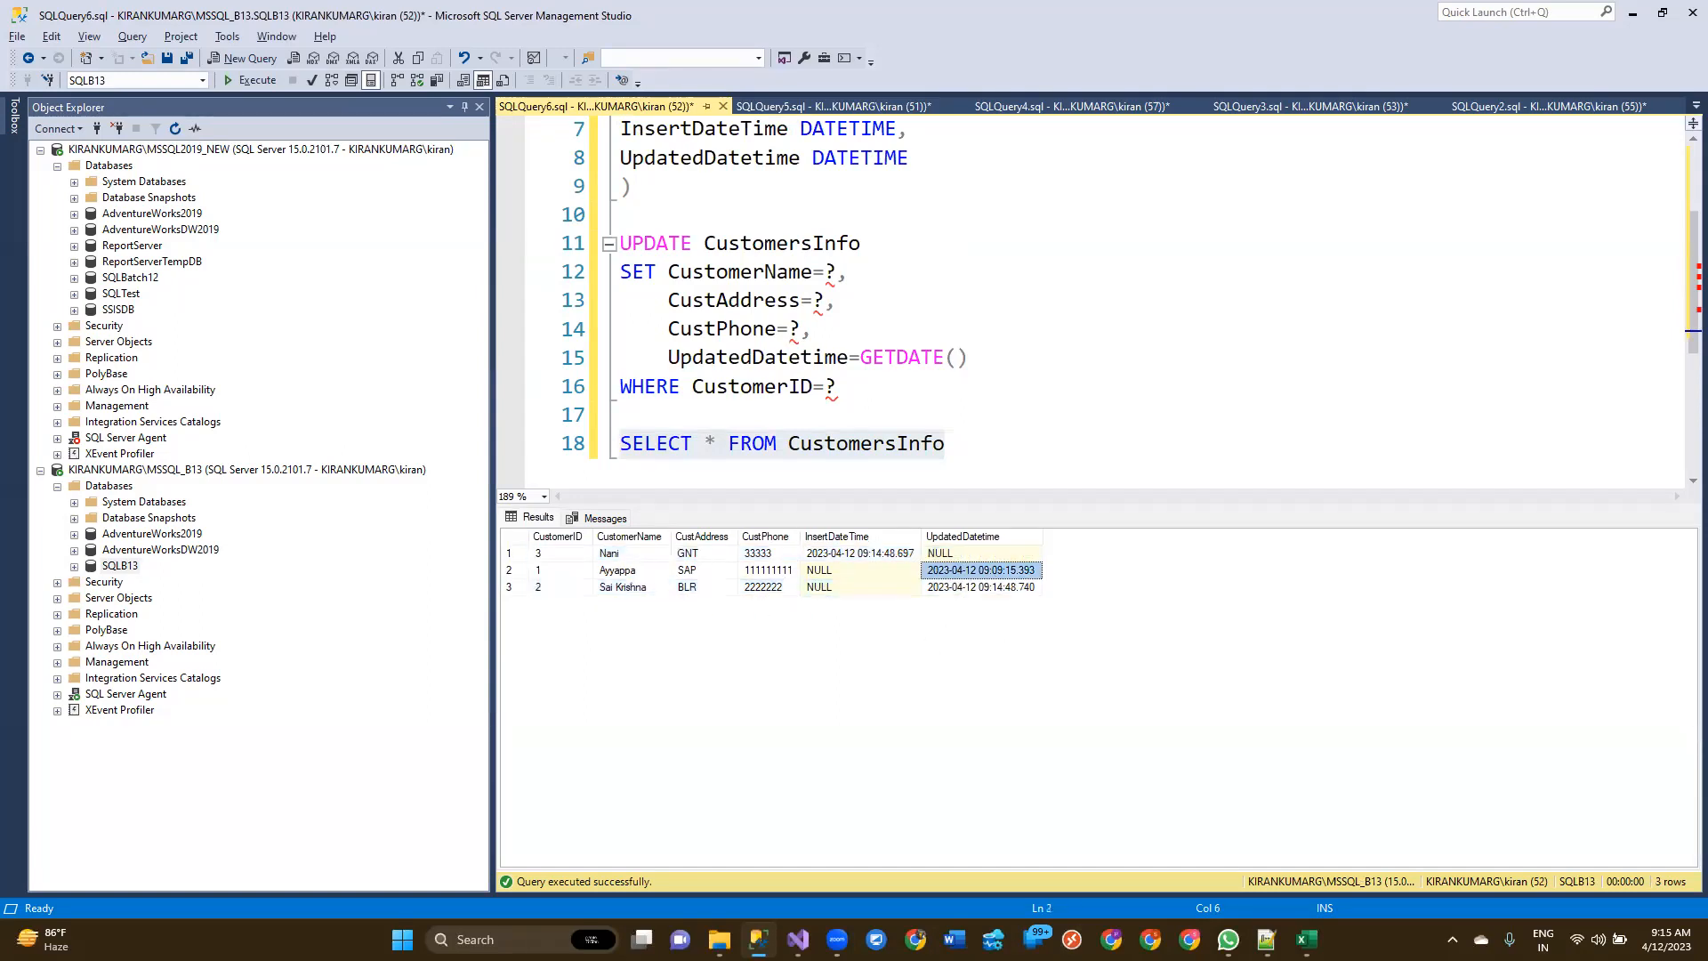
left_click(549, 574, "shift")
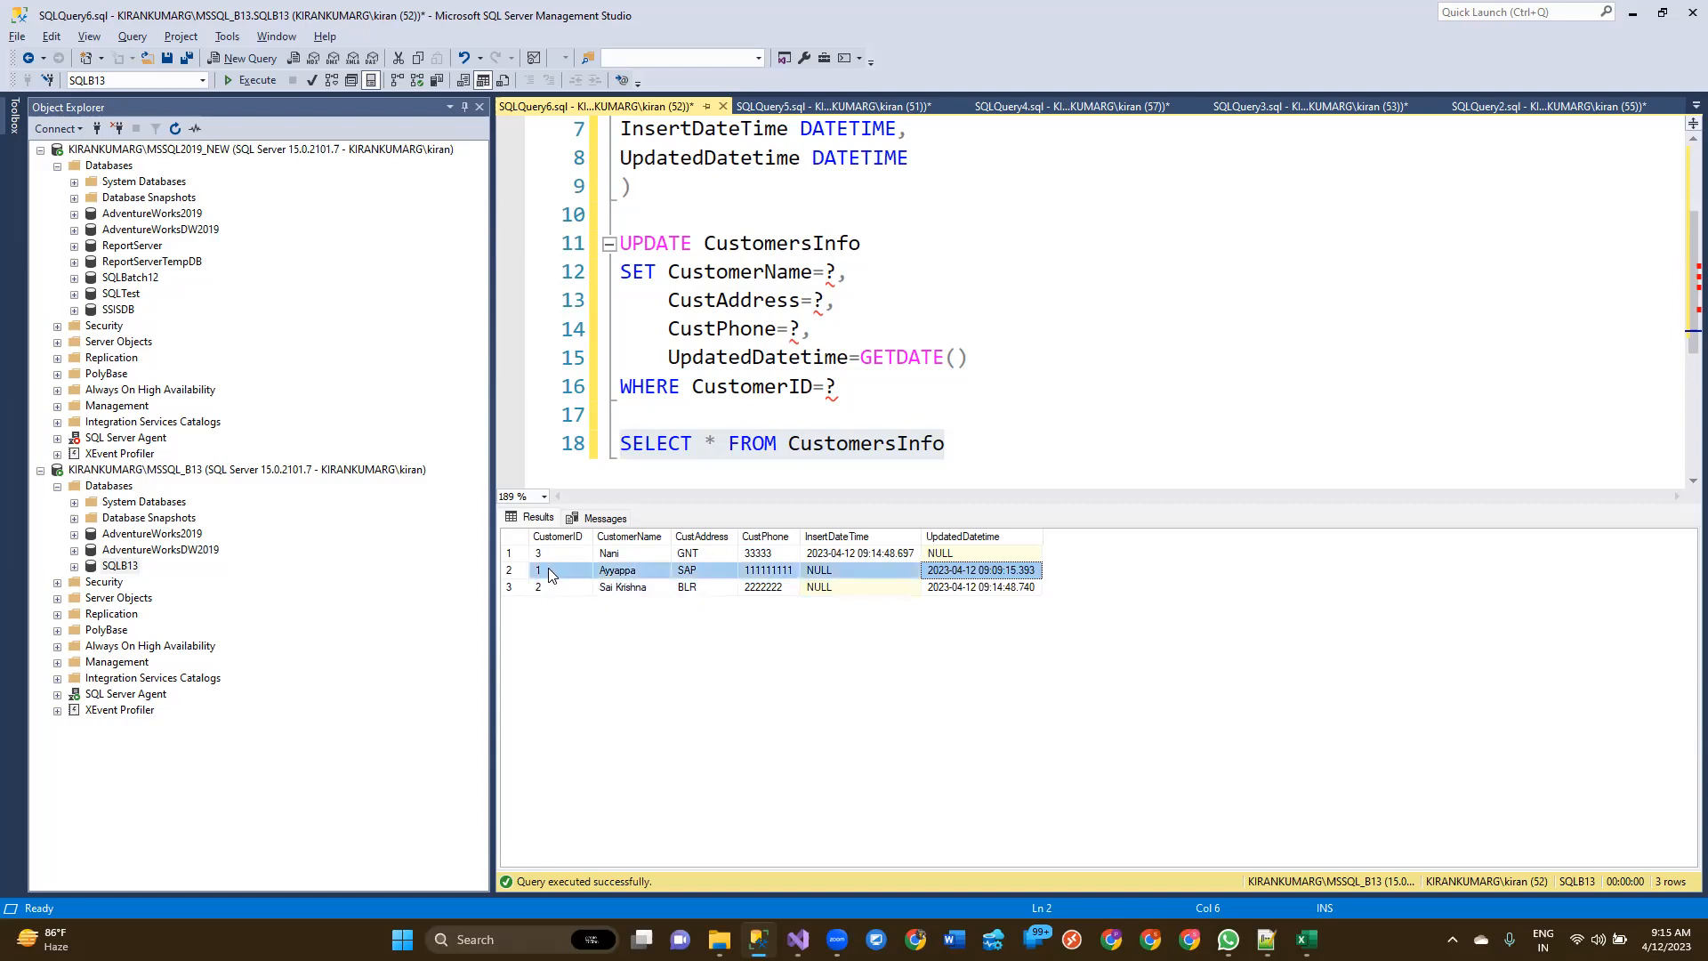
left_click(1022, 573)
left_click(1068, 441)
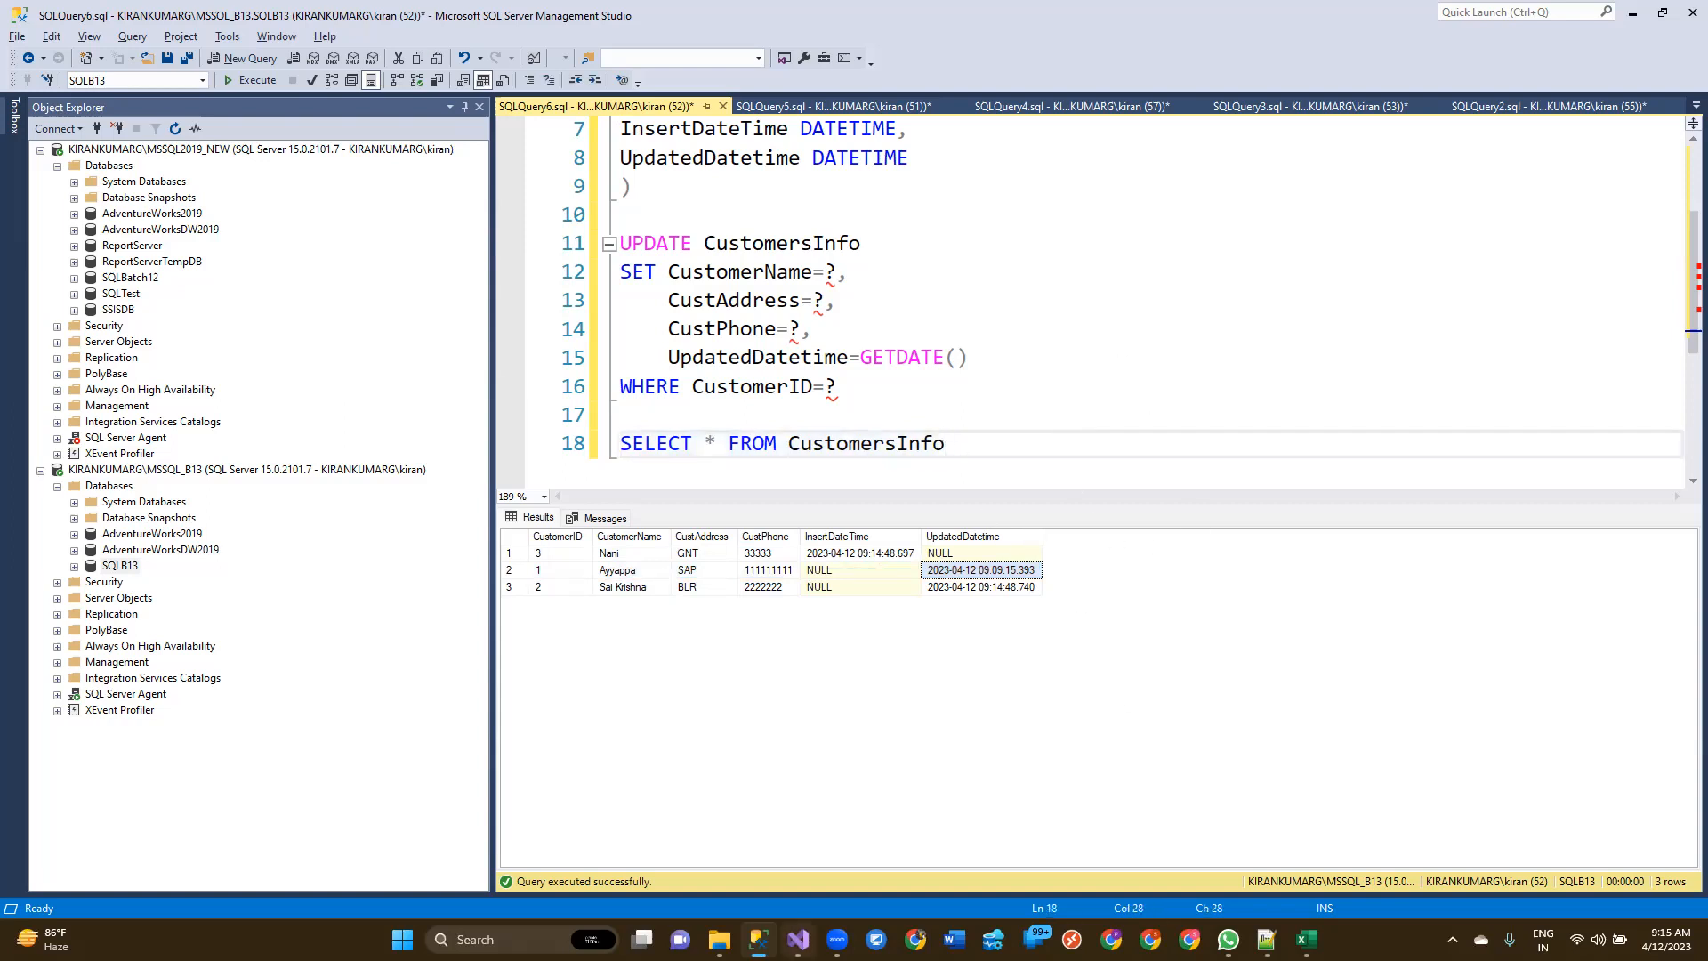
Step: Return to Visual Studio and stop debugging the Lookup package
key("alt+Tab")
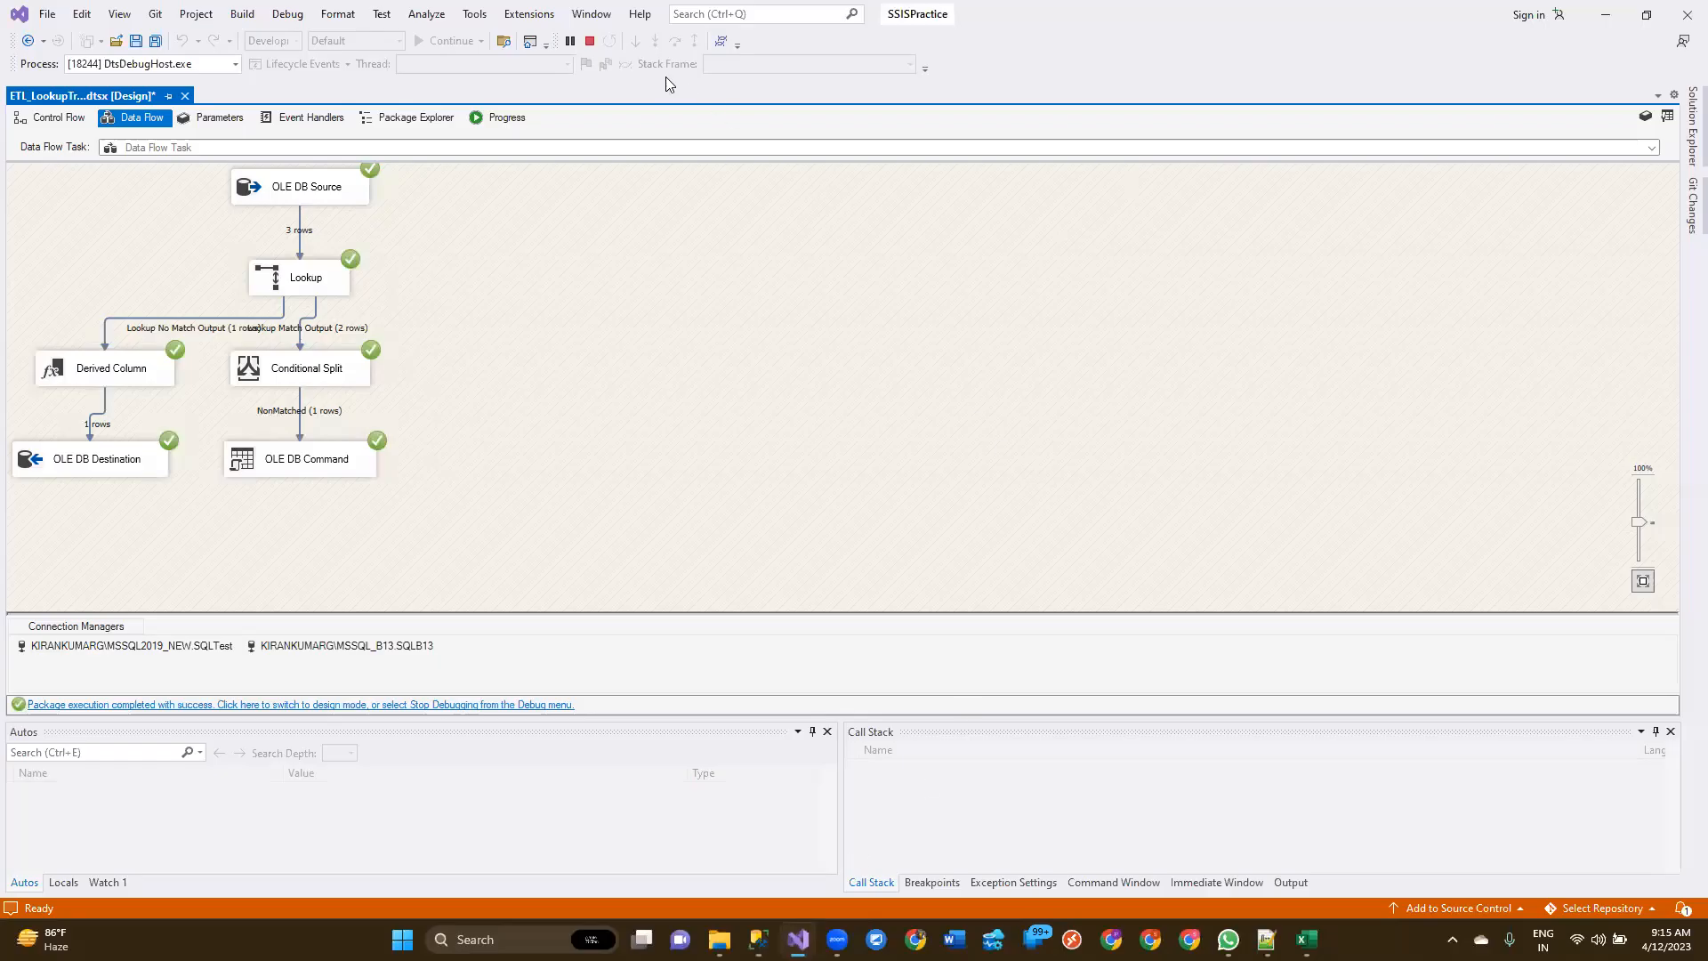
left_click(589, 42)
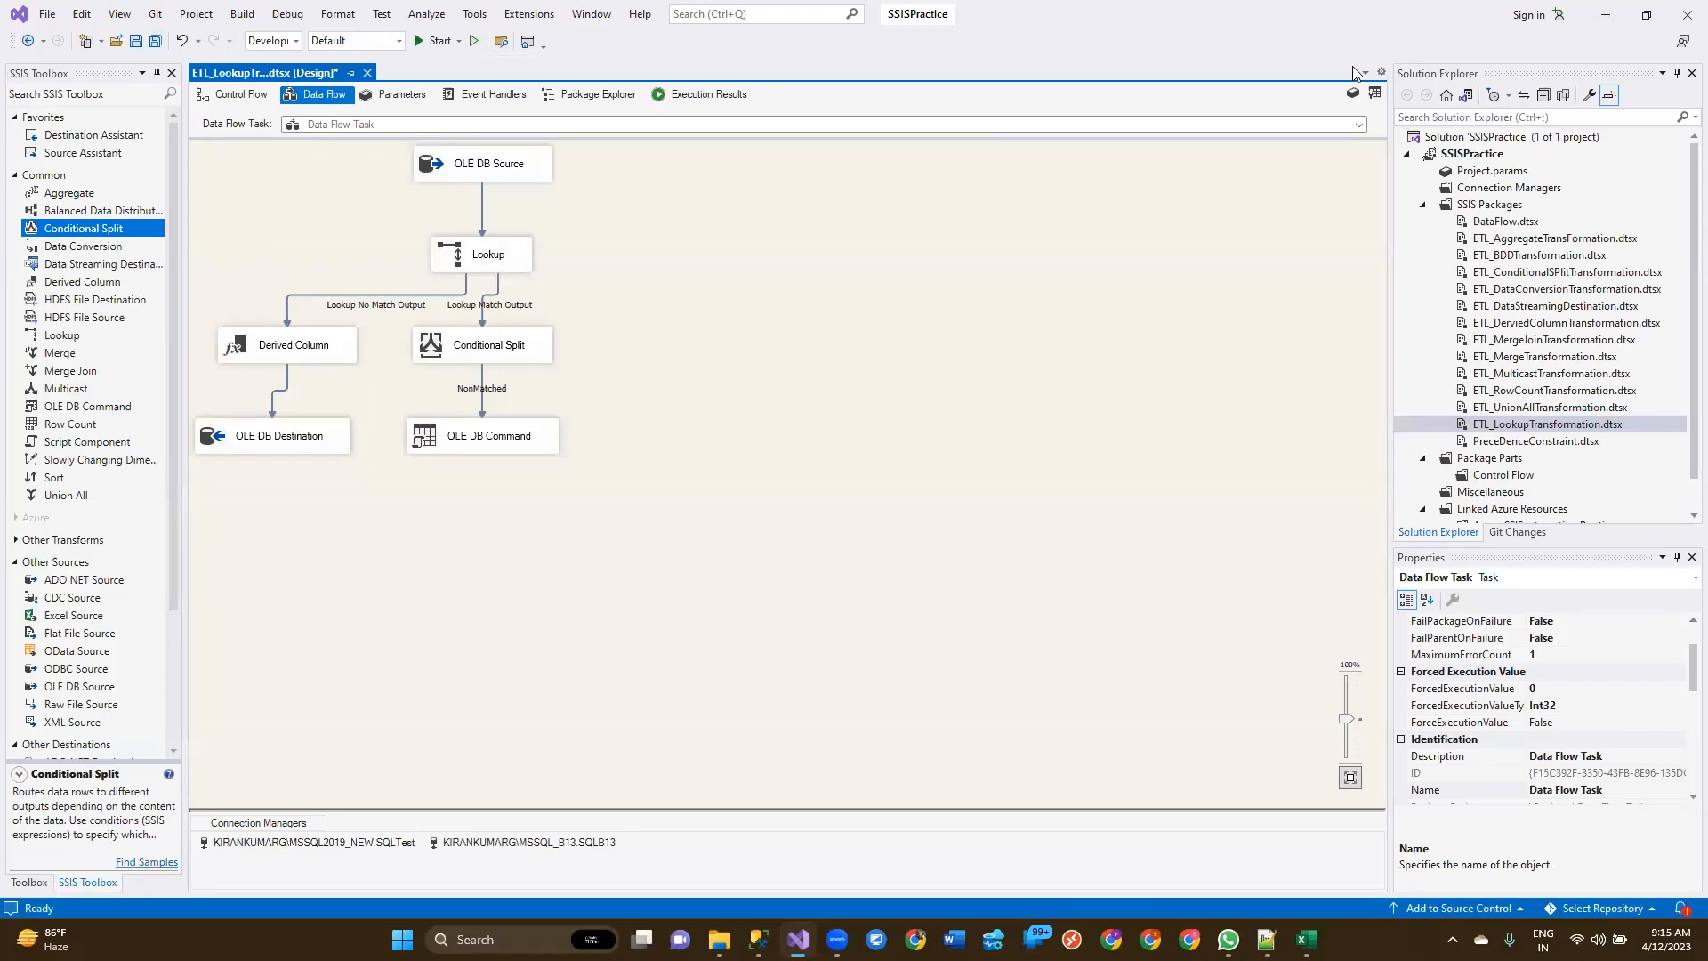
Step: Switch to Notepad++ and bring up the beginning of the About Lookup Transformation.txt notes
key("alt+Tab")
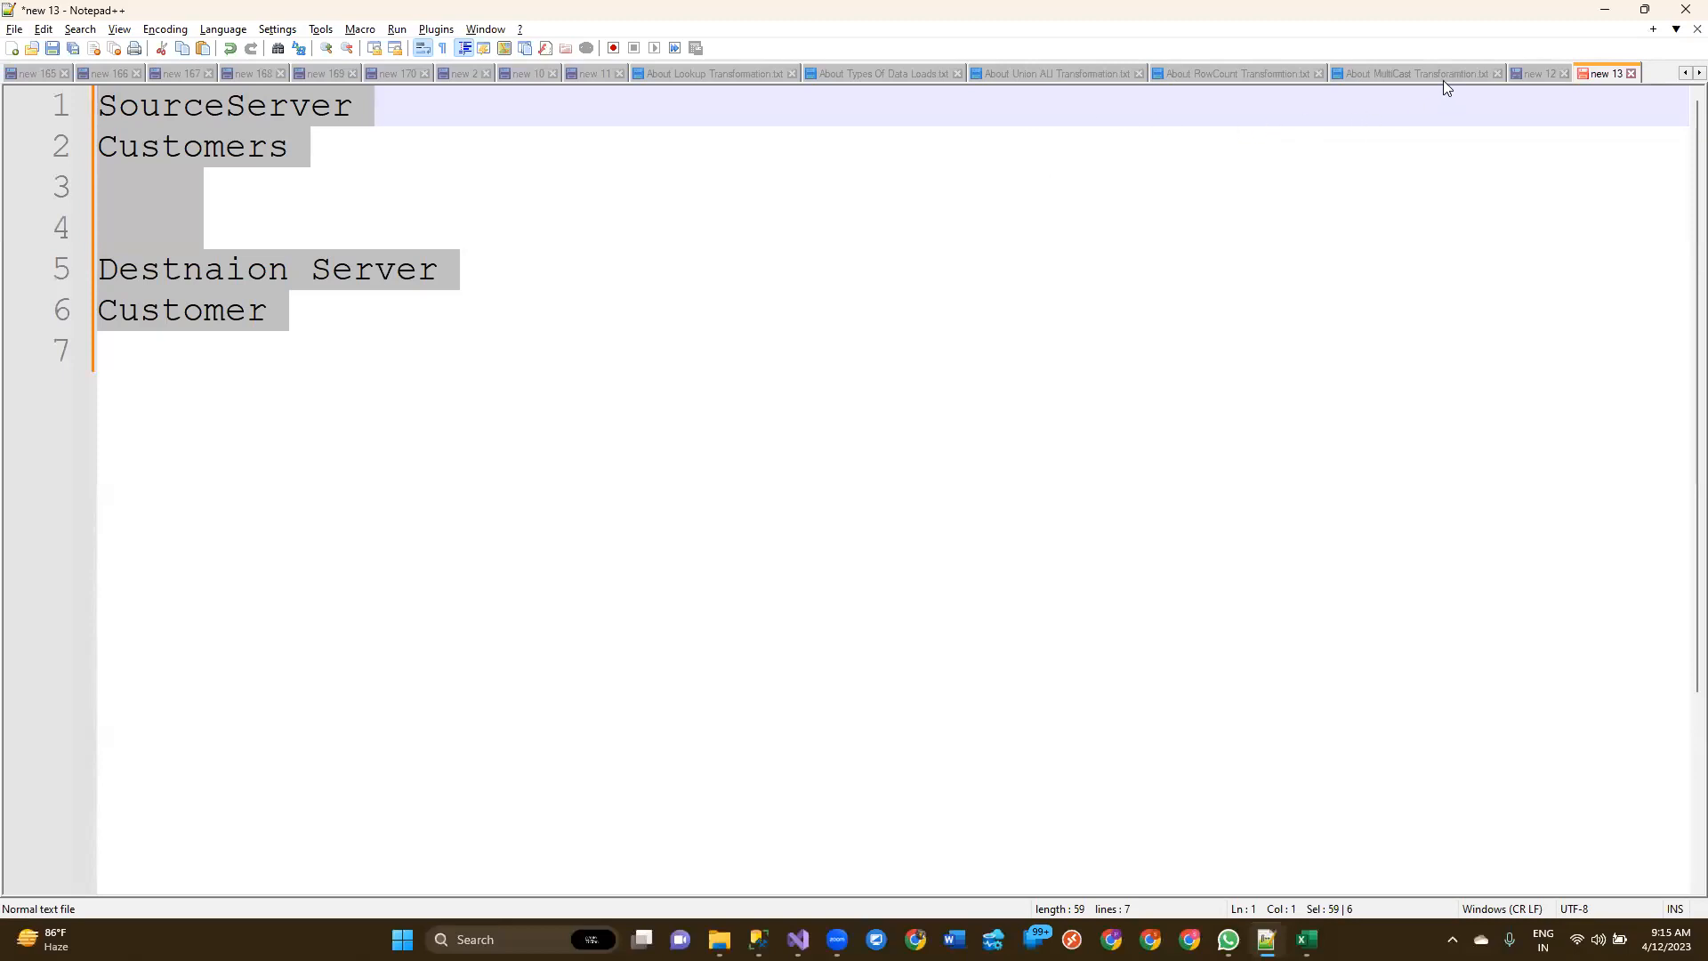
left_click(733, 75)
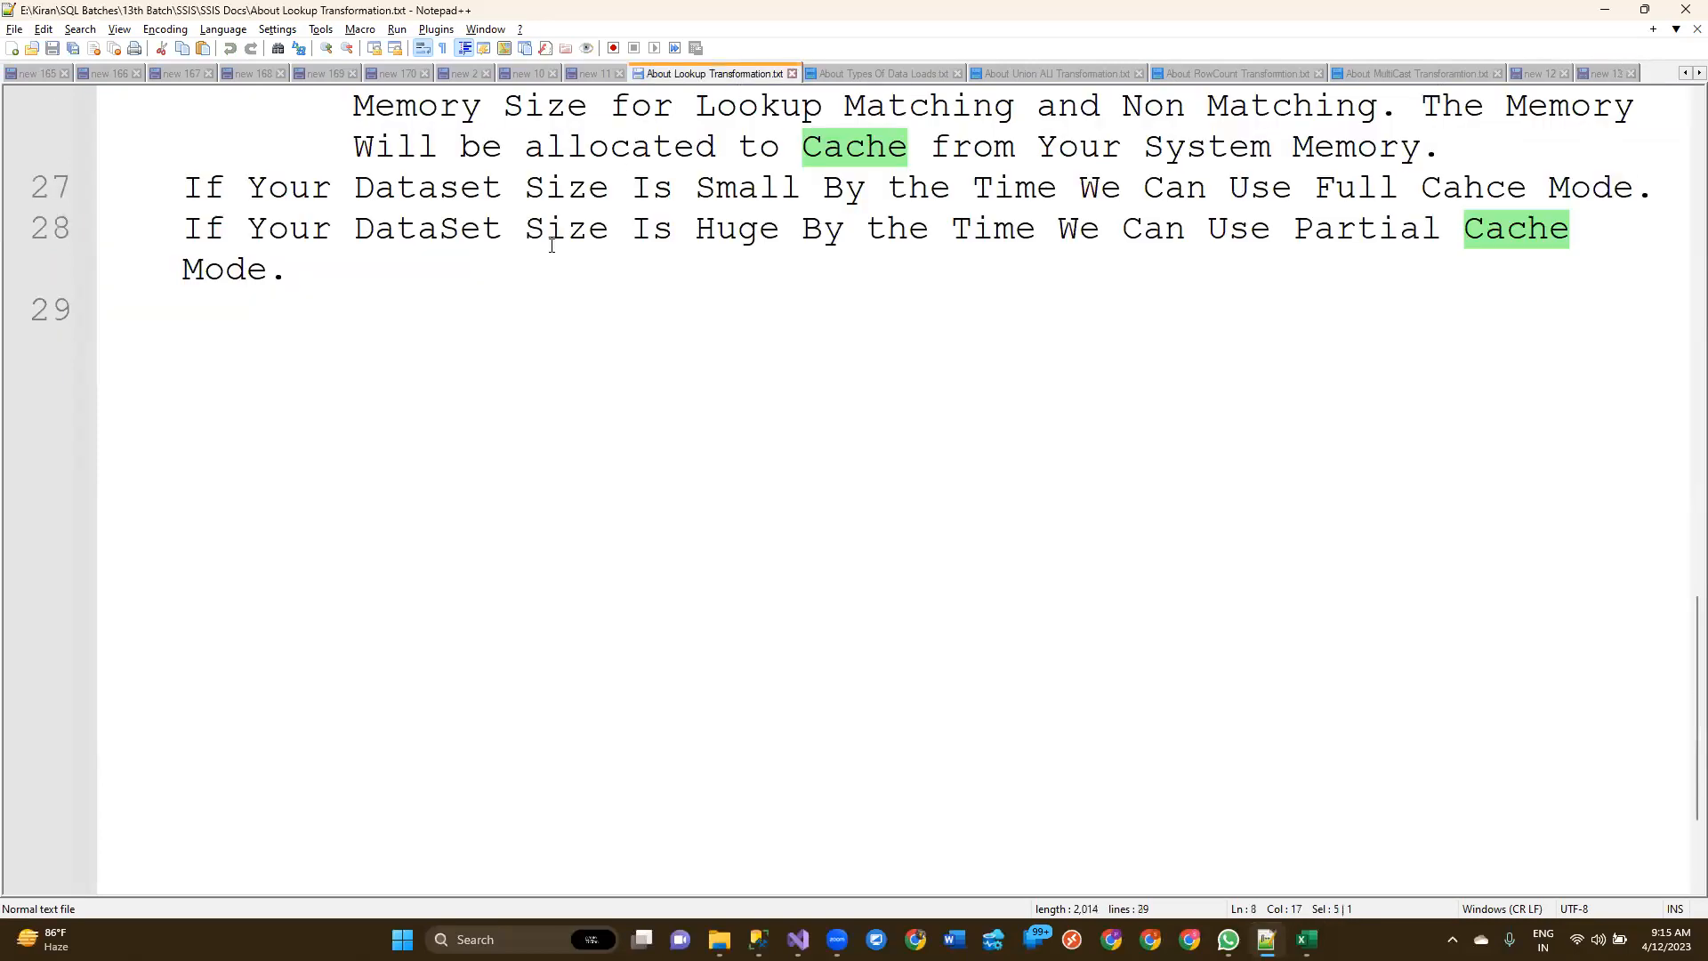
scroll(397, 292, "up", 10)
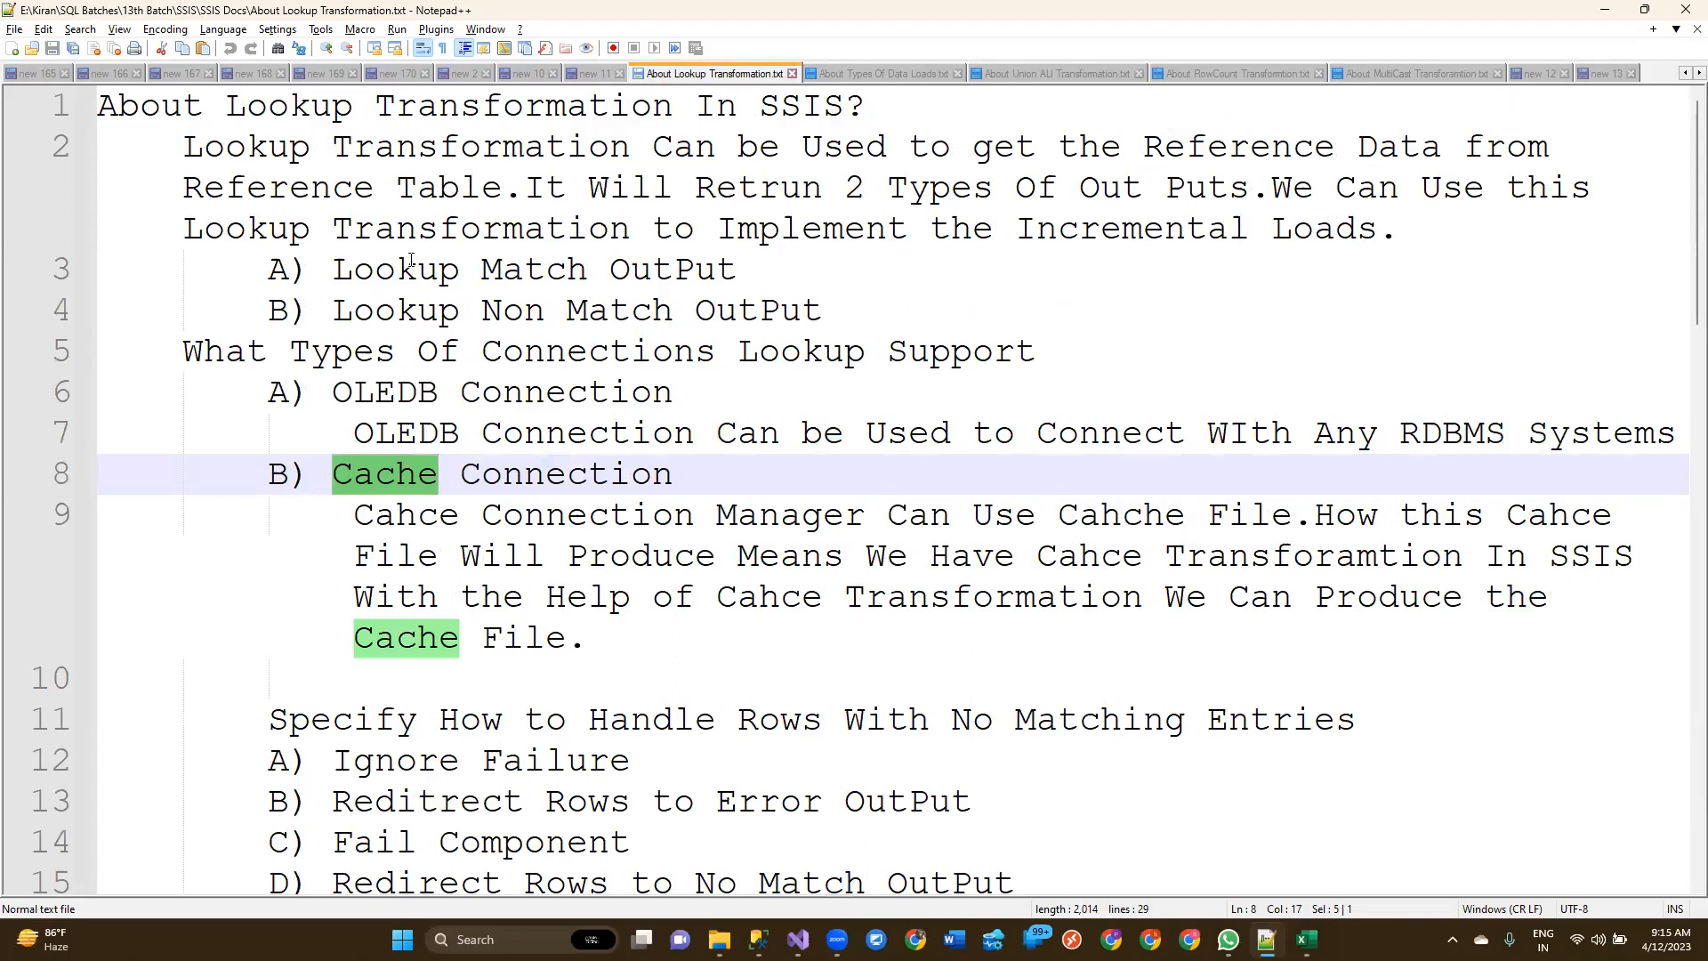
Step: Switch to Visual Studio and review the data flow from the OLE DB Source through the Lookup and its match output
key("alt+Tab")
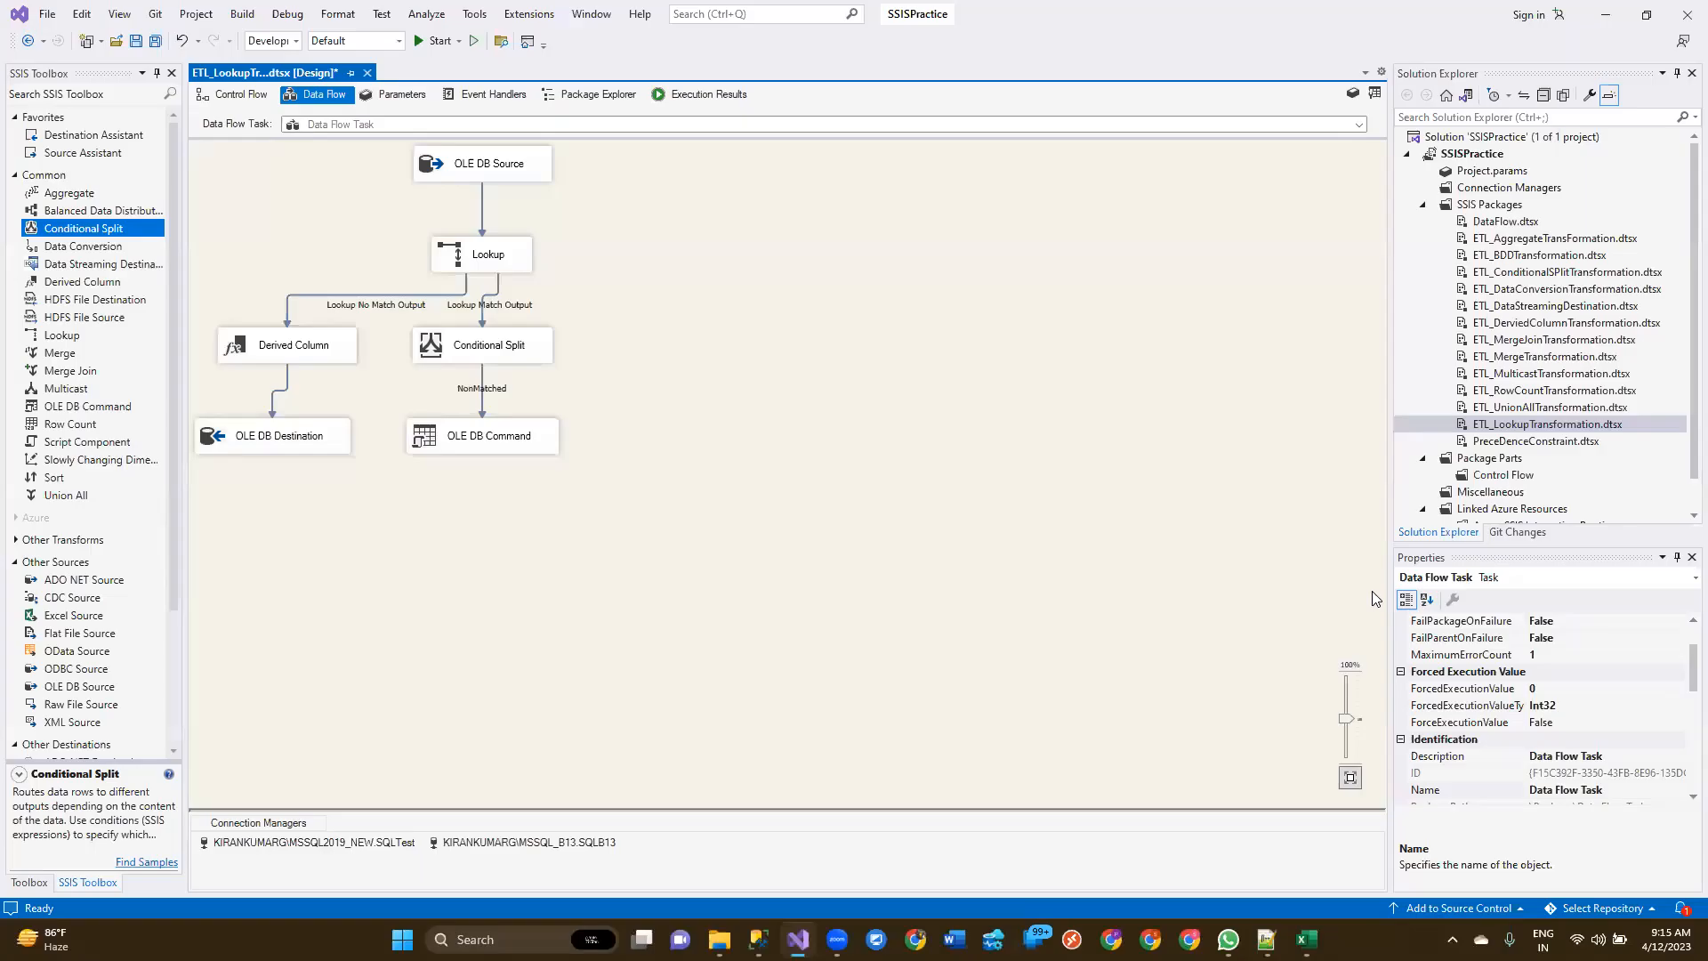
left_click(492, 167)
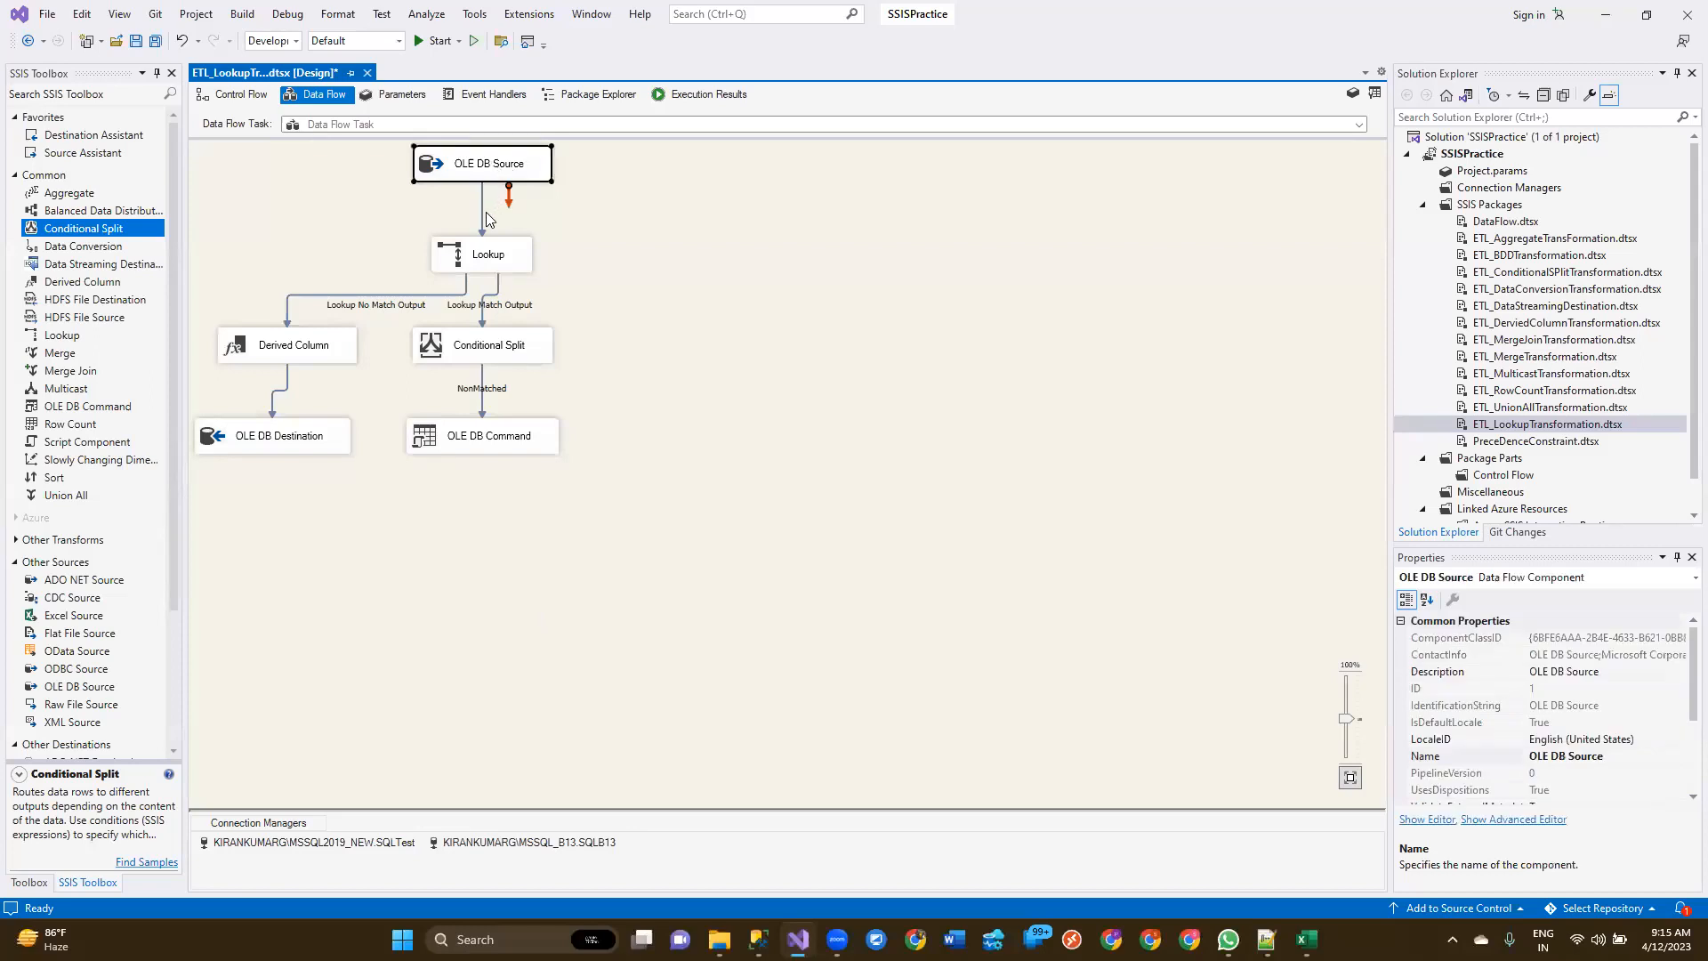
left_click(476, 261)
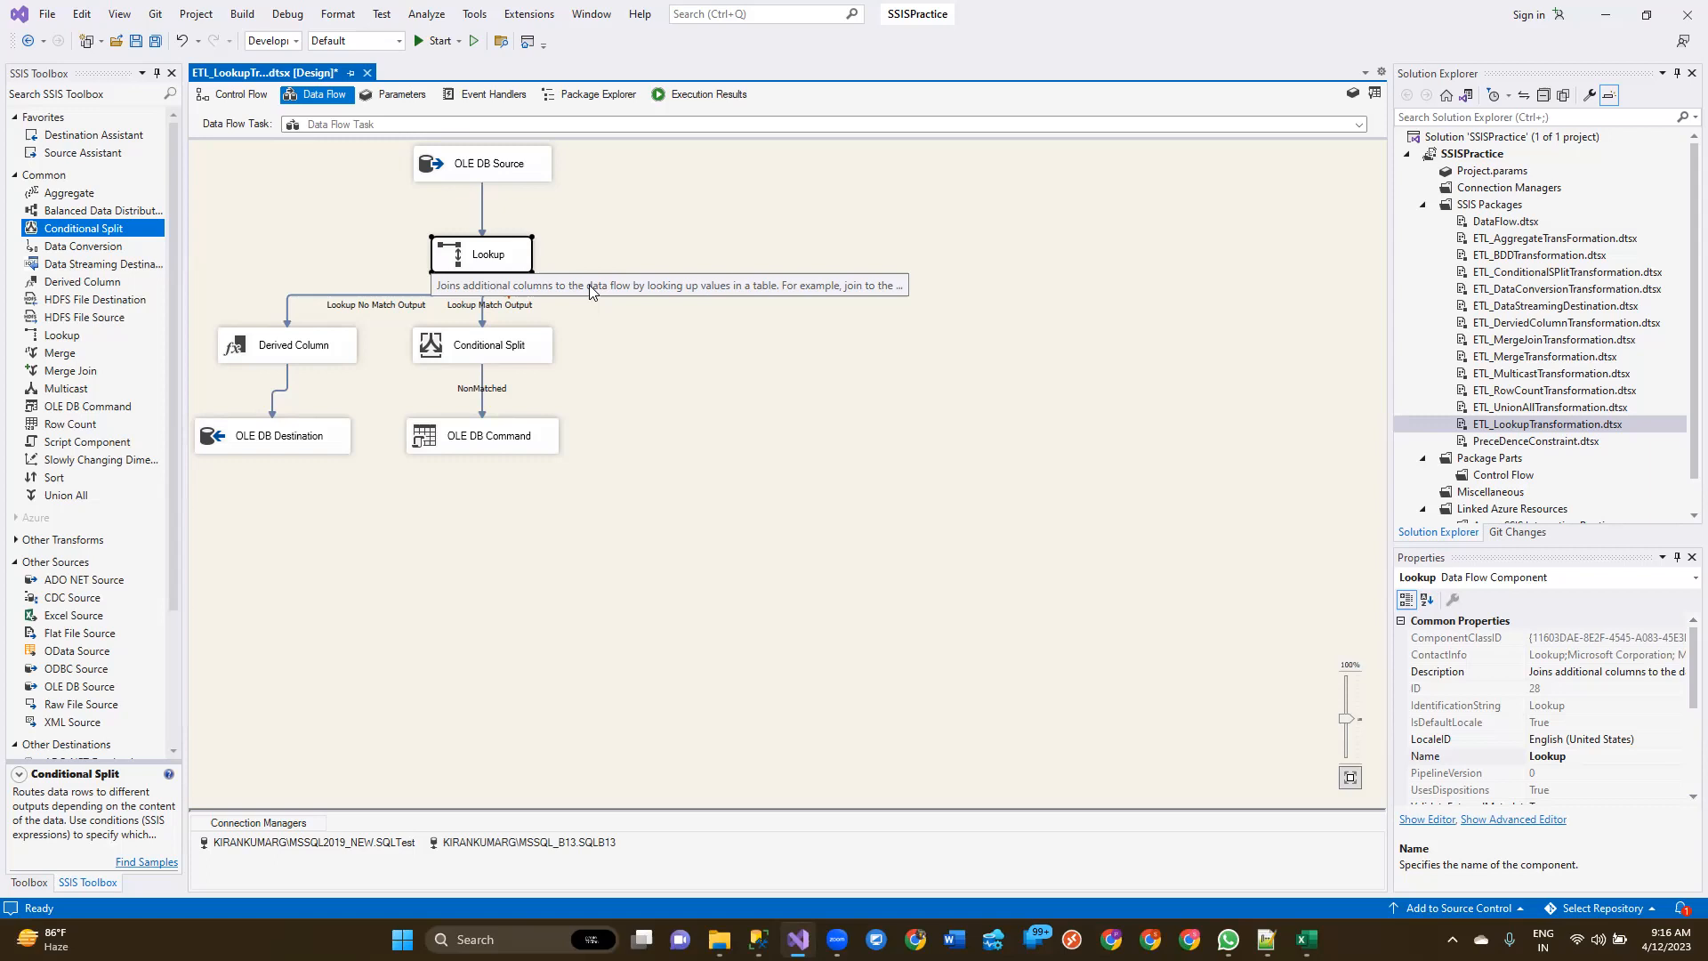
left_click(488, 318)
left_click(489, 599)
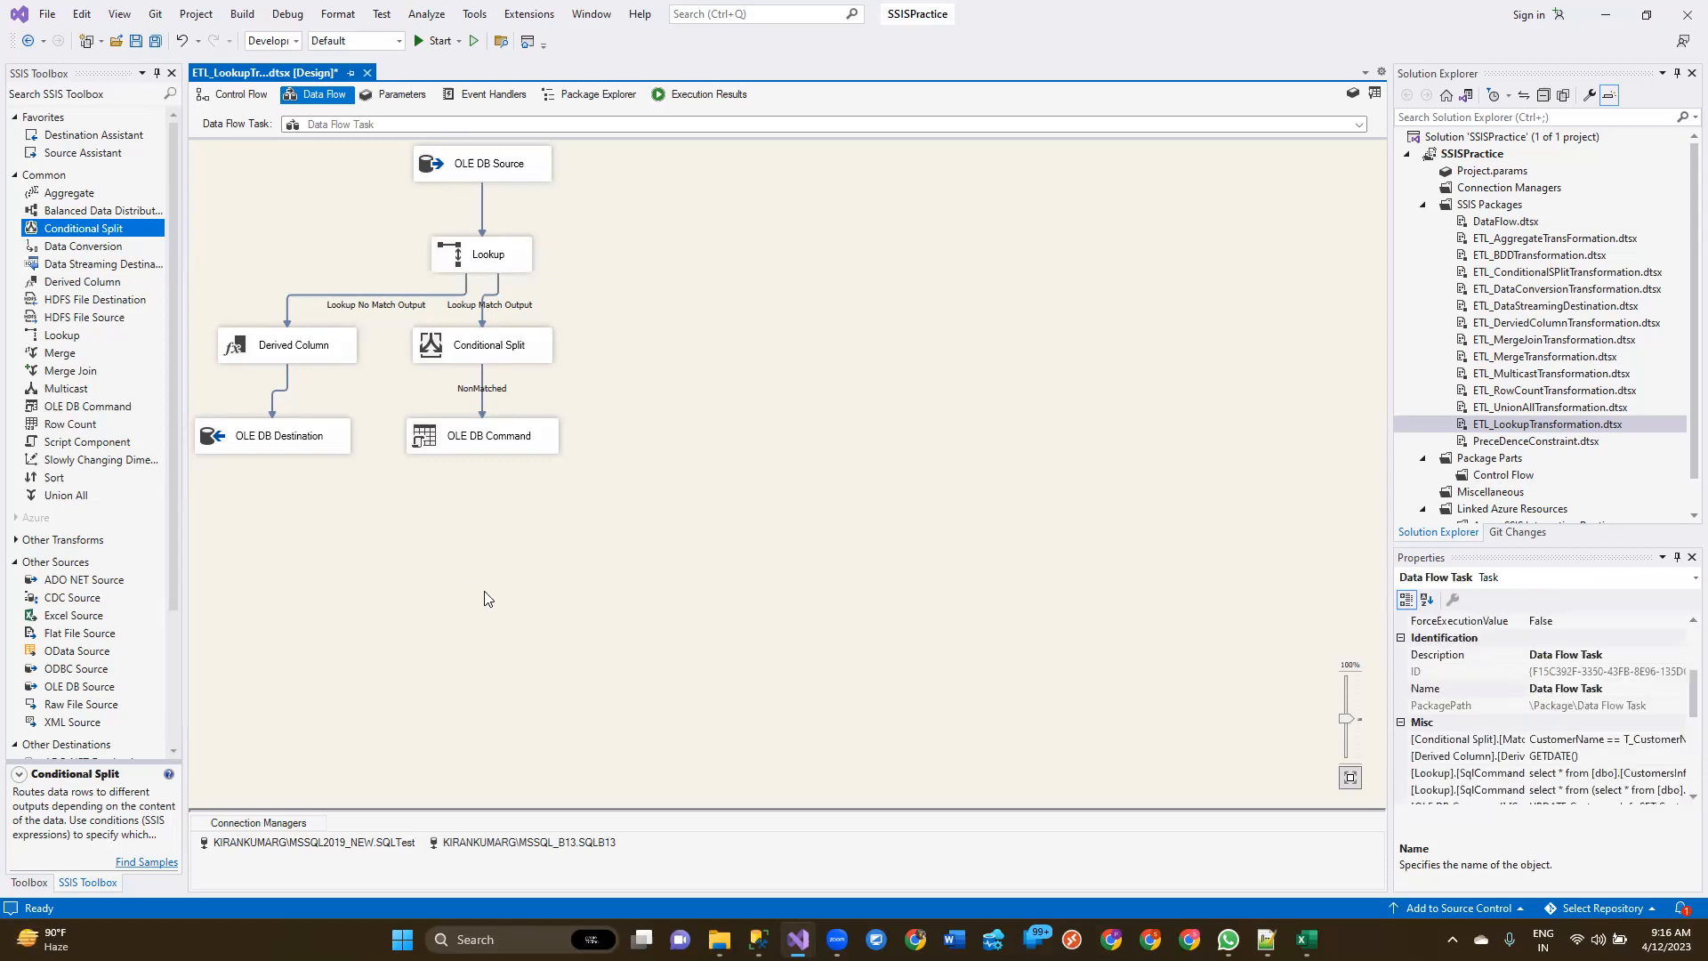
Step: Open the Lookup transformation's editor and examine its cache mode, connection type and handling of rows with no matching entries
left_click(485, 257)
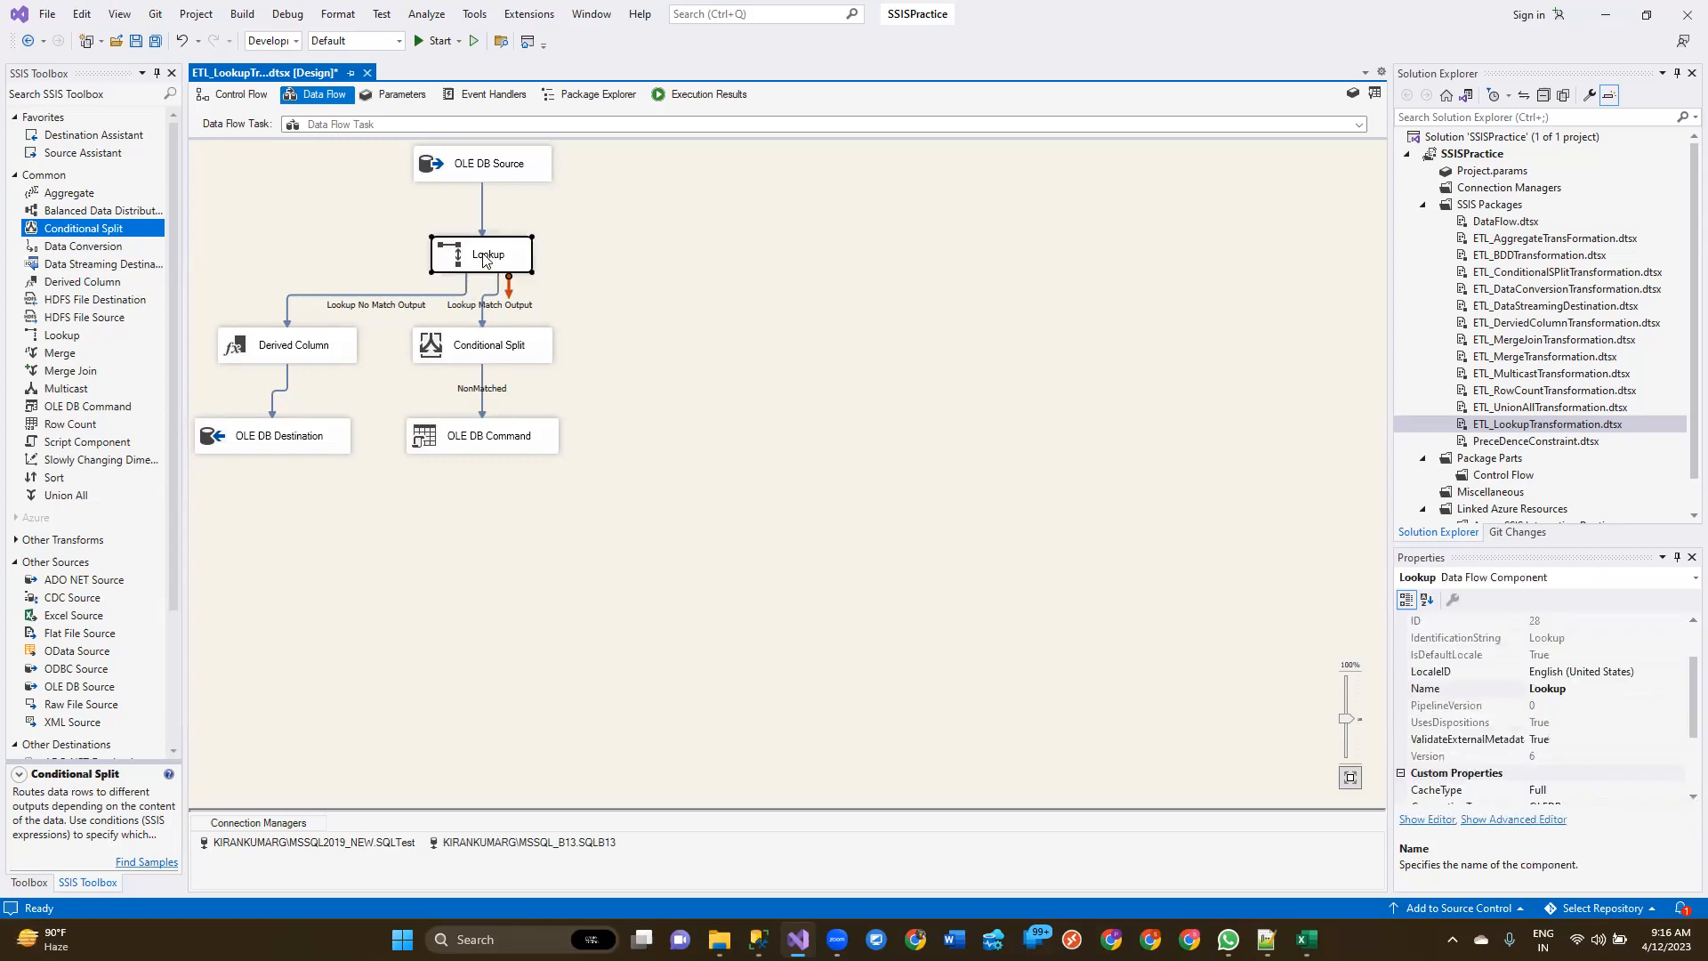
double_click(485, 257)
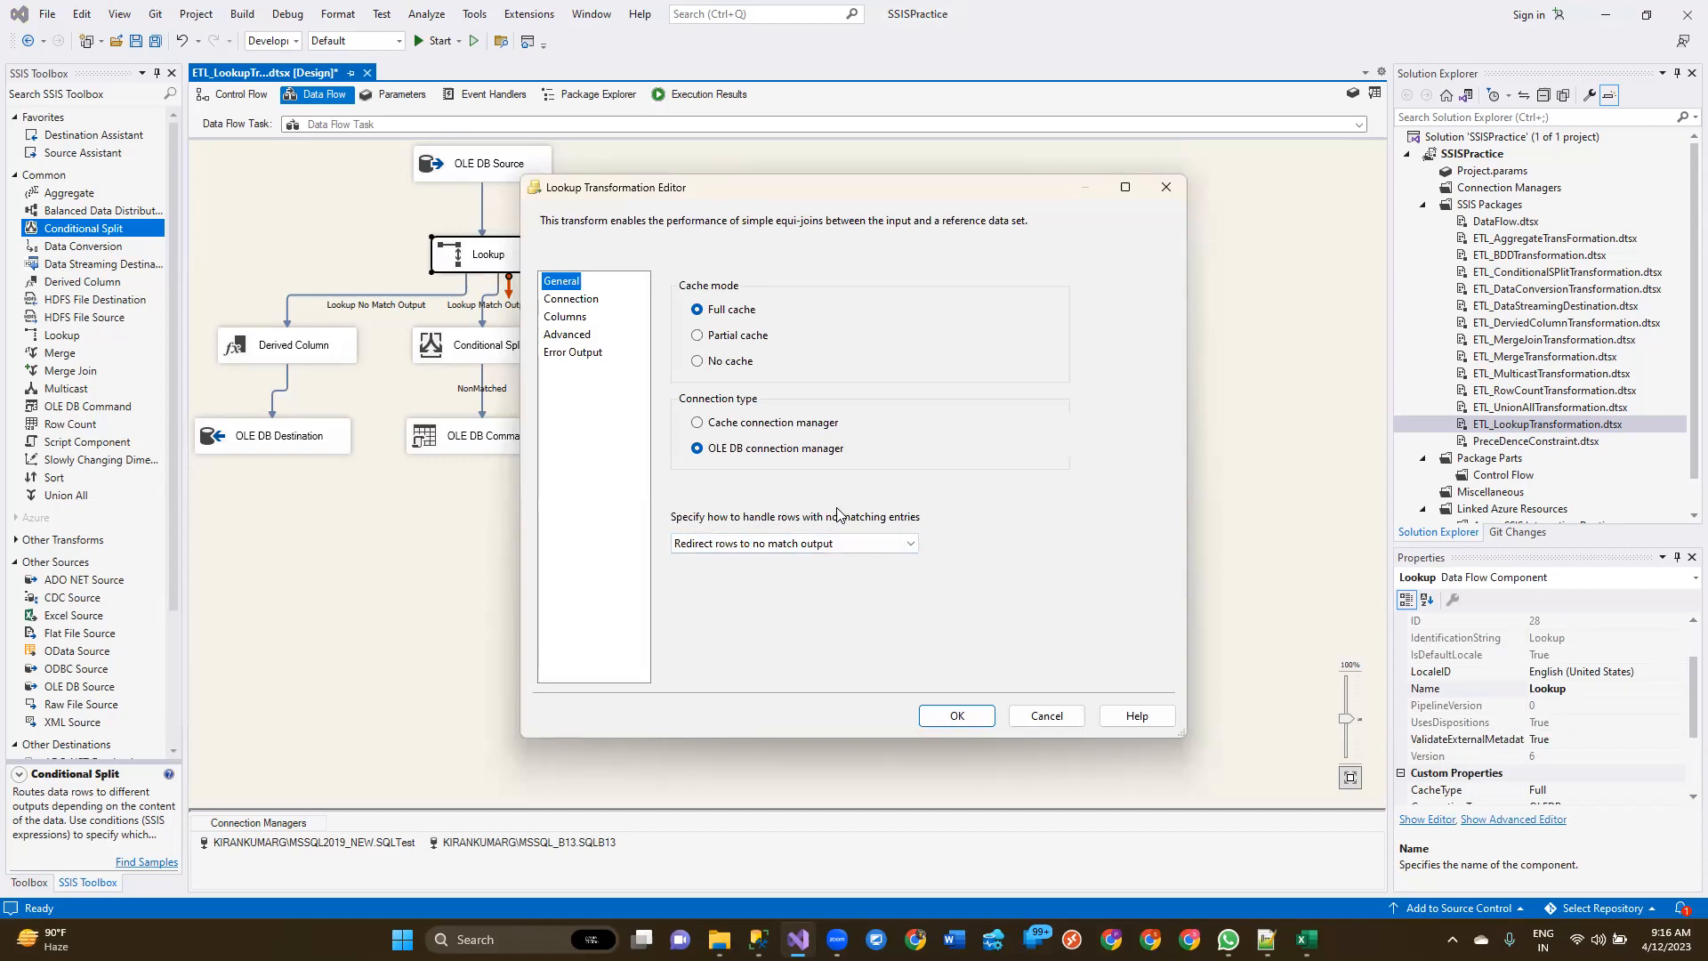
left_click(968, 710)
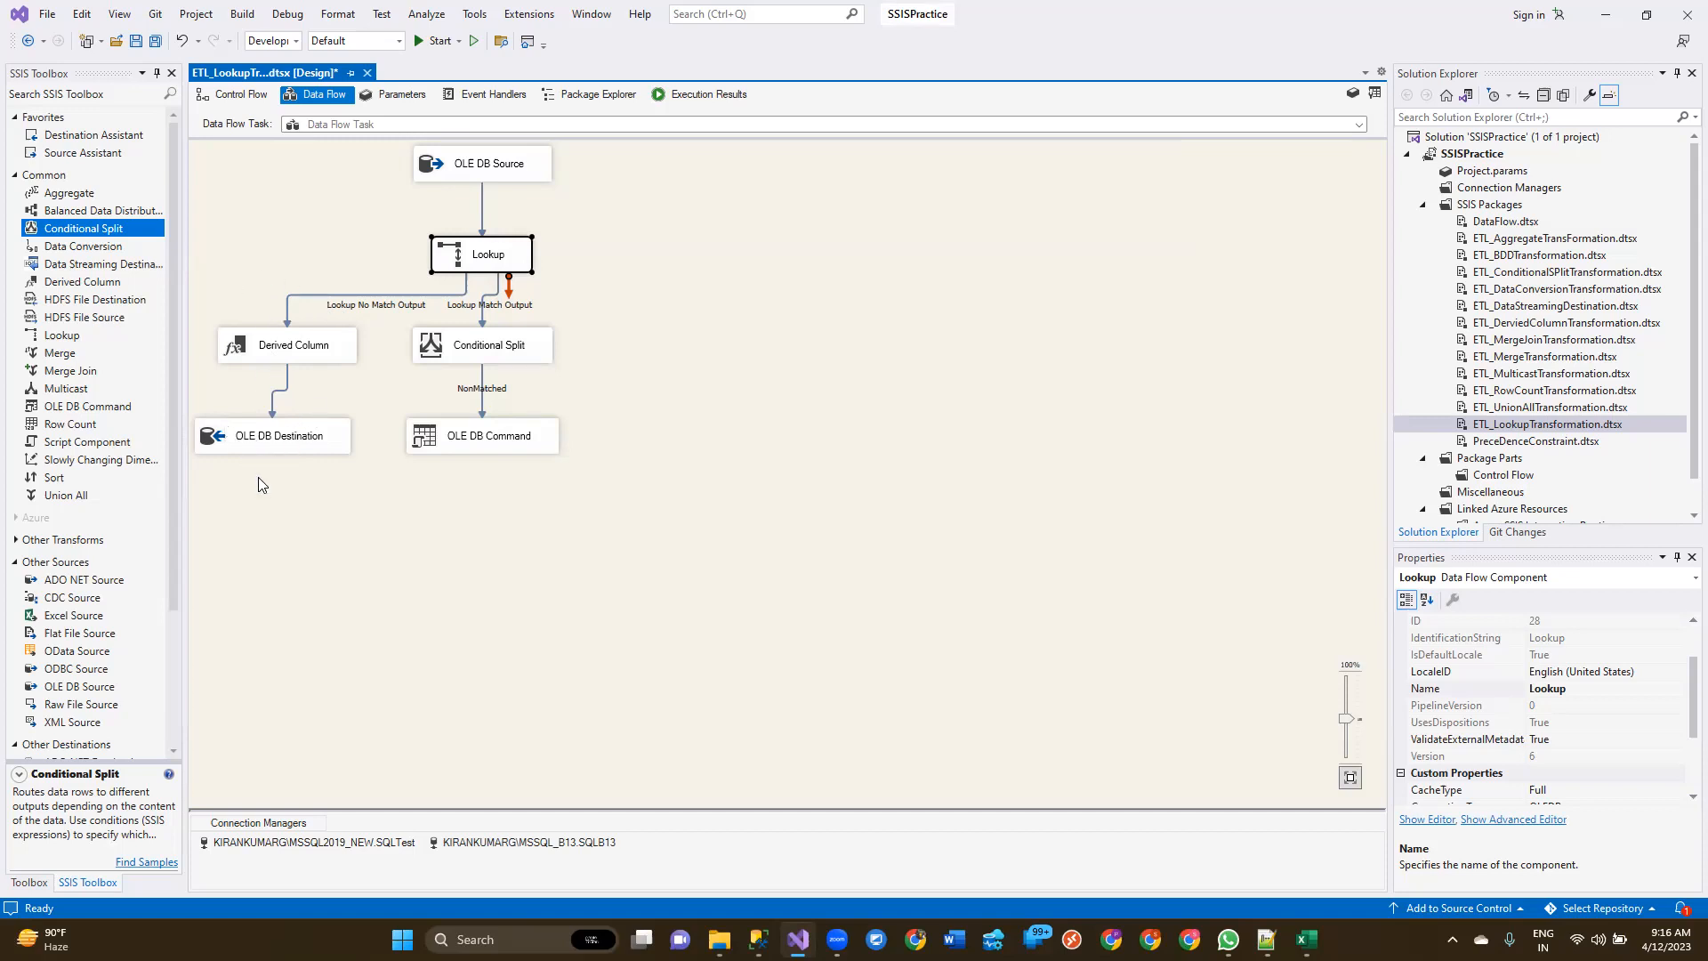
Step: Review the OLE DB Destination on the no-match branch and the Conditional Split and OLE DB Command on the match branch
left_click(287, 436)
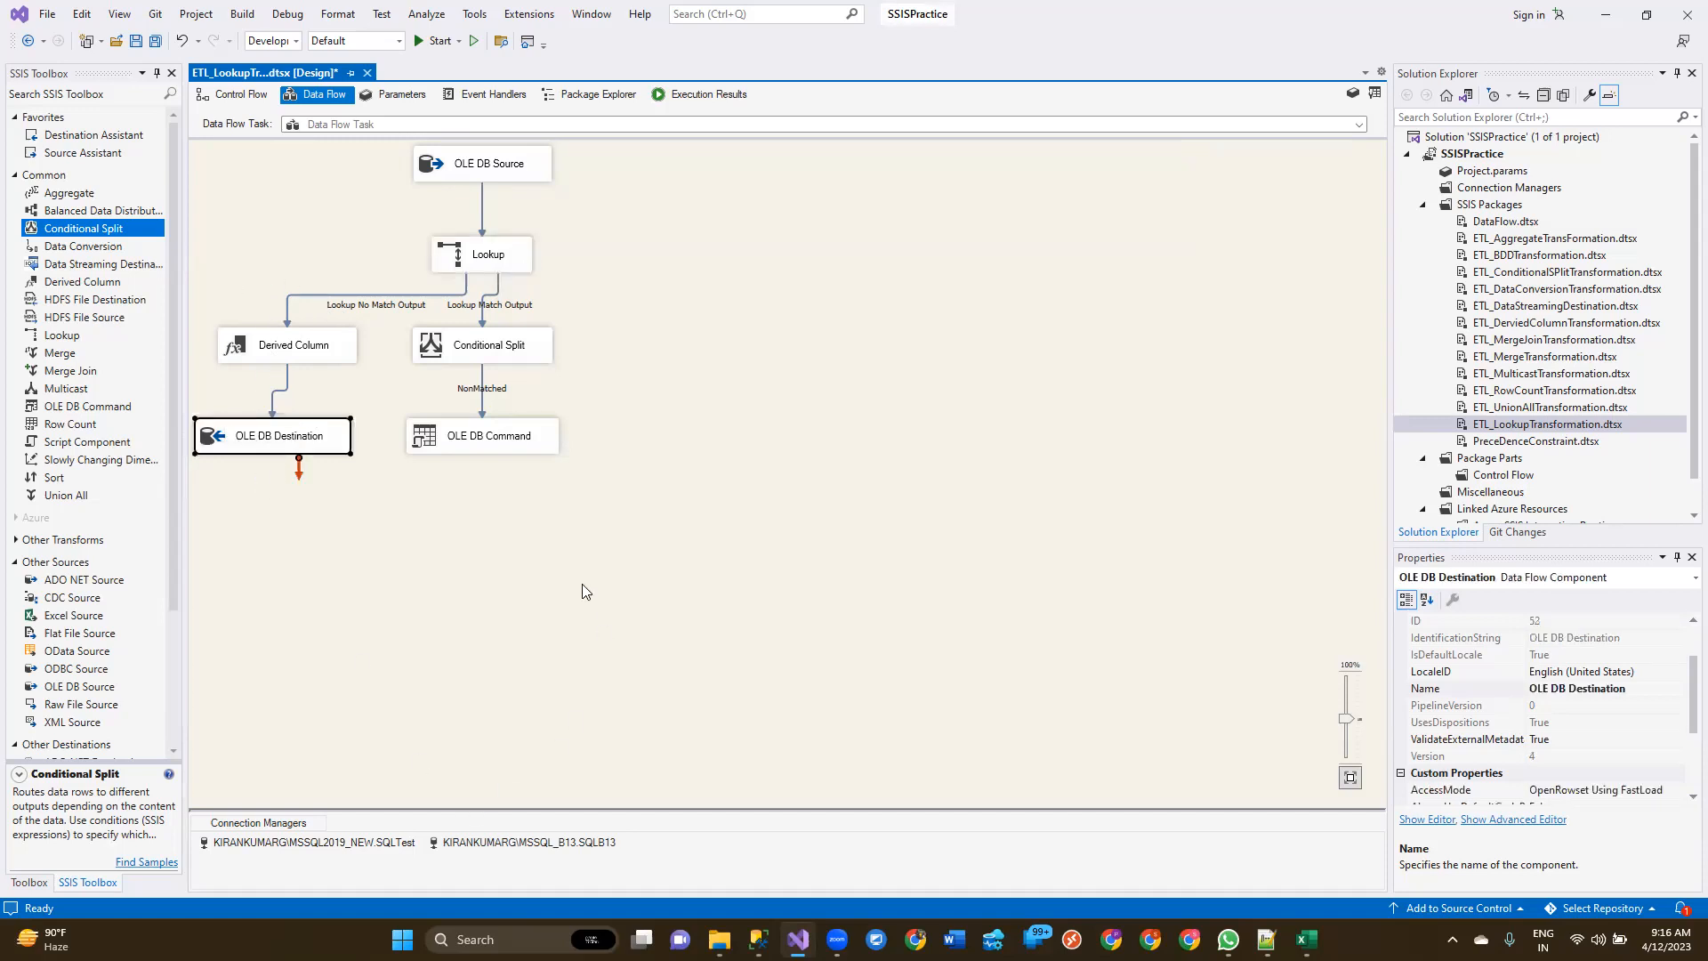
left_click(616, 342)
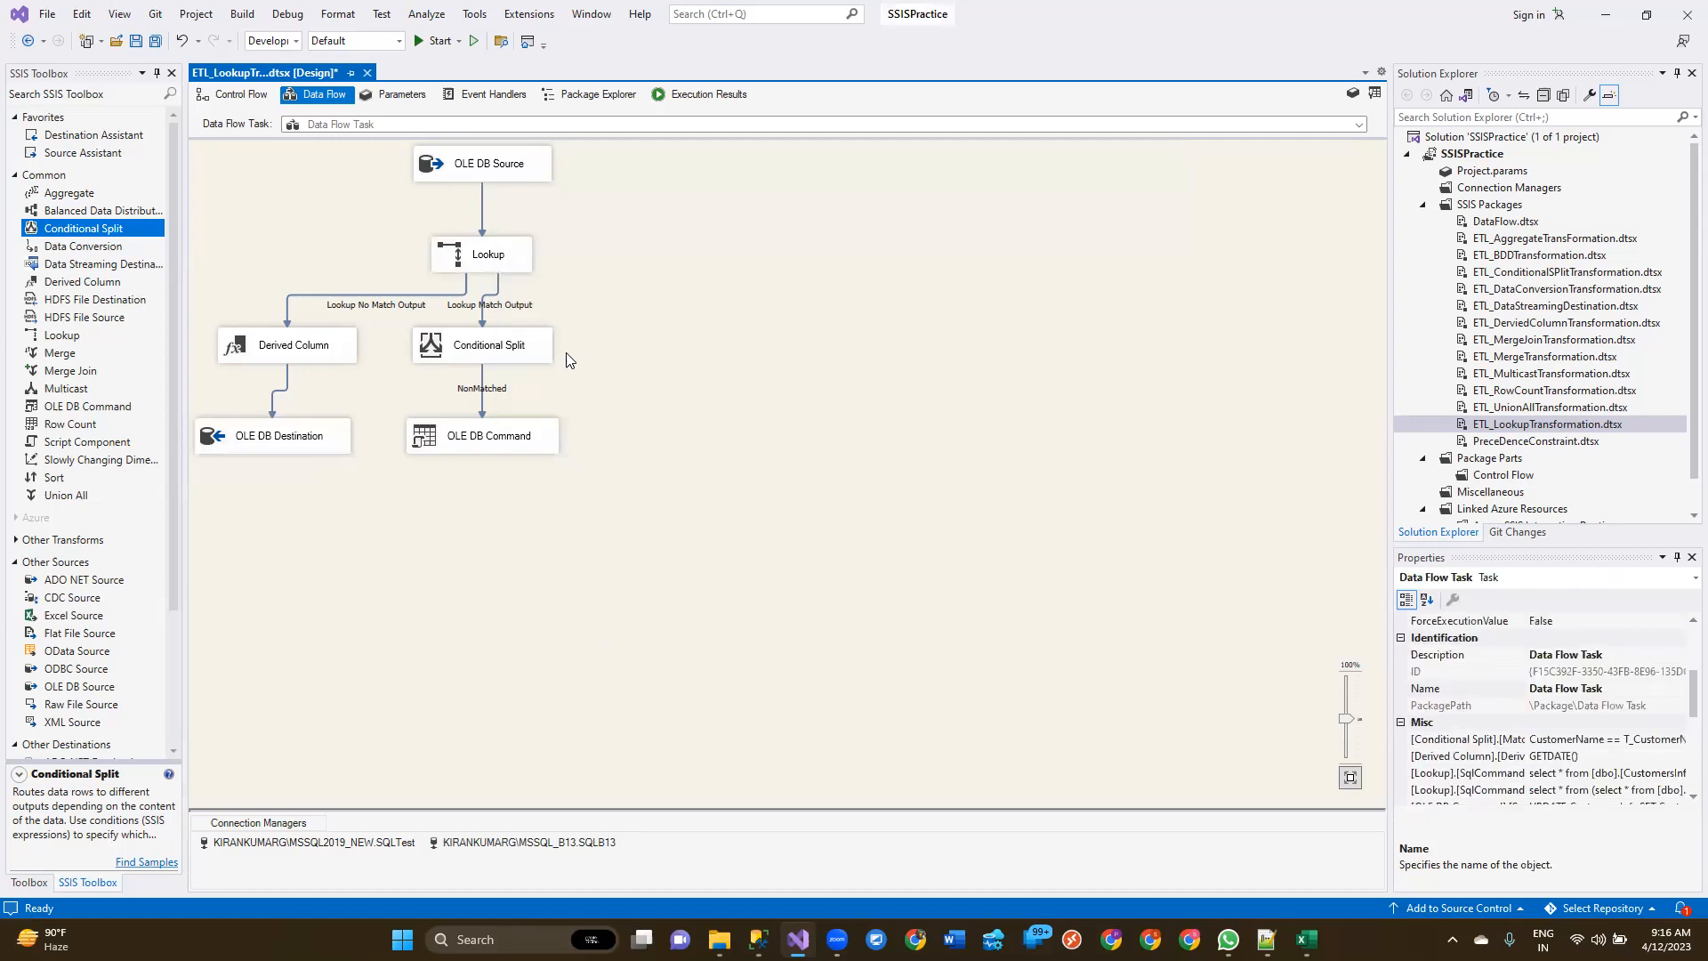
left_click(519, 360)
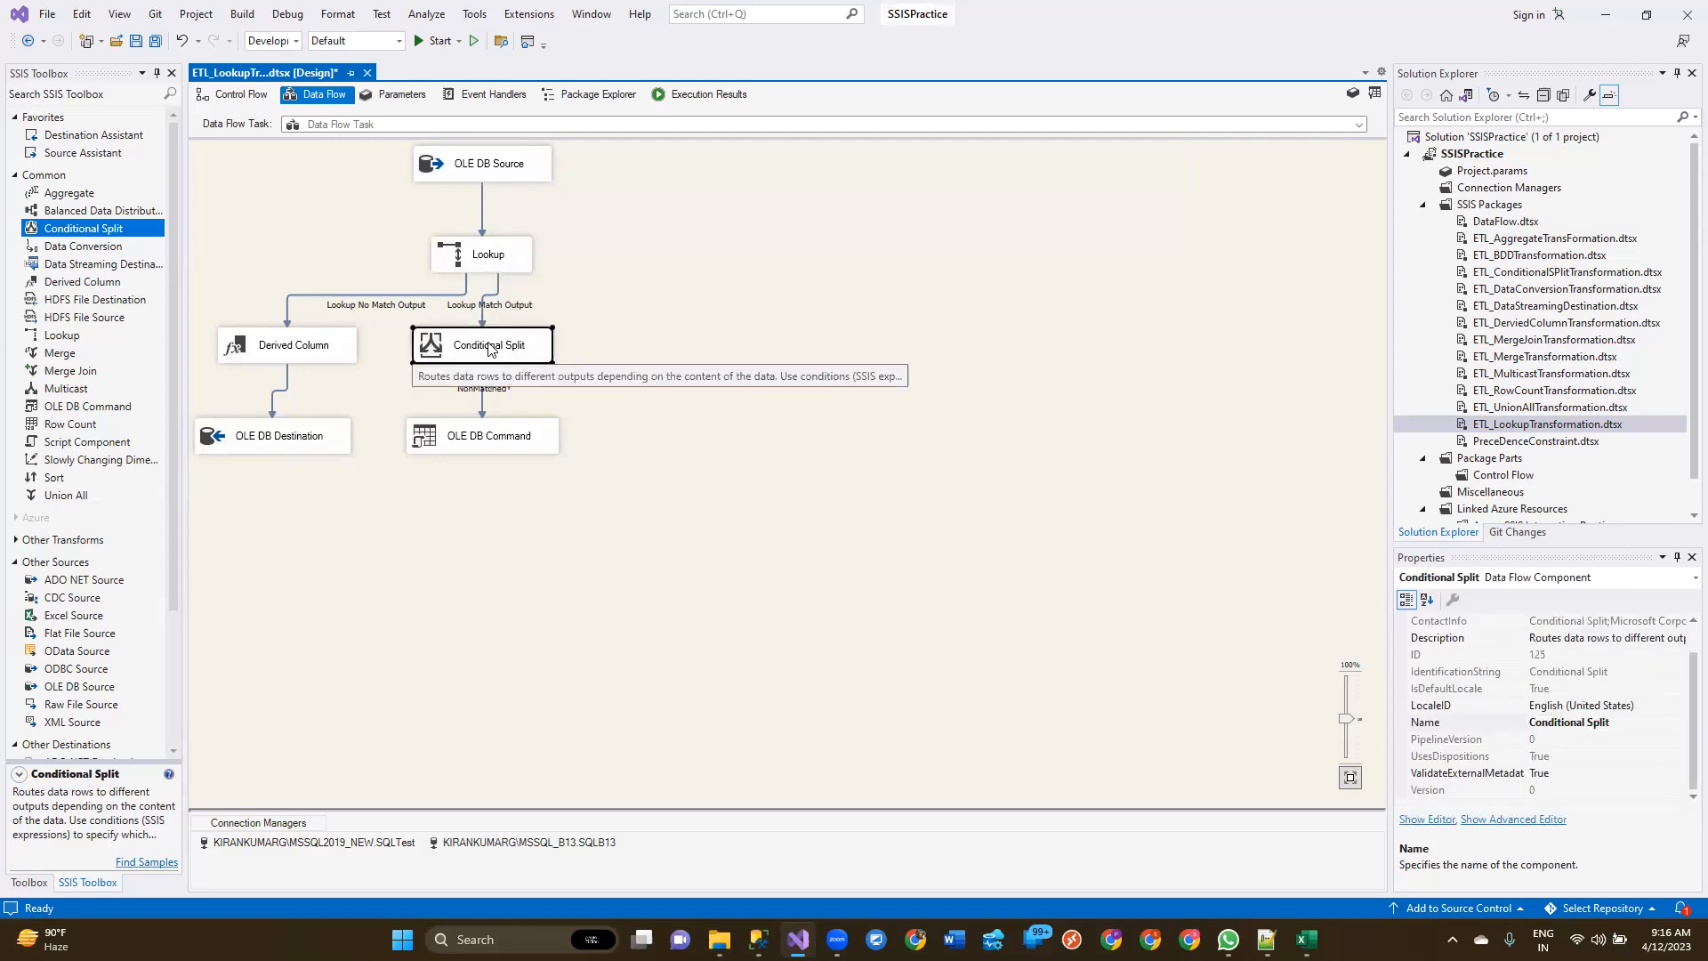
left_click(662, 354)
left_click(497, 350)
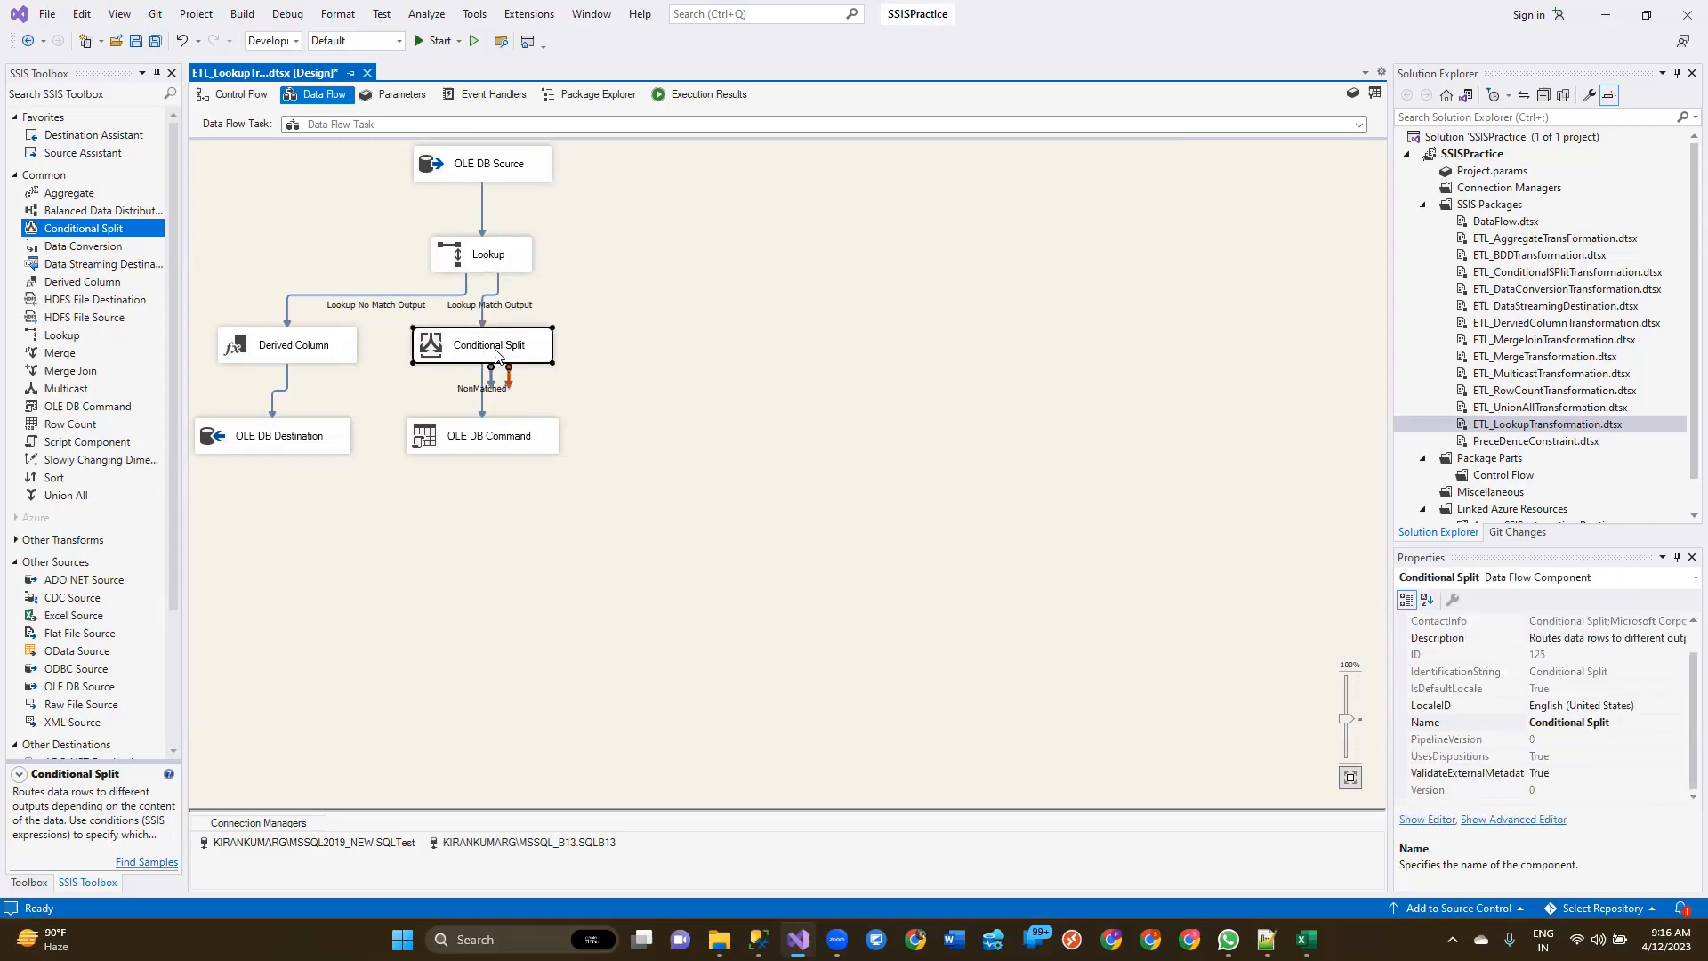
left_click(510, 448)
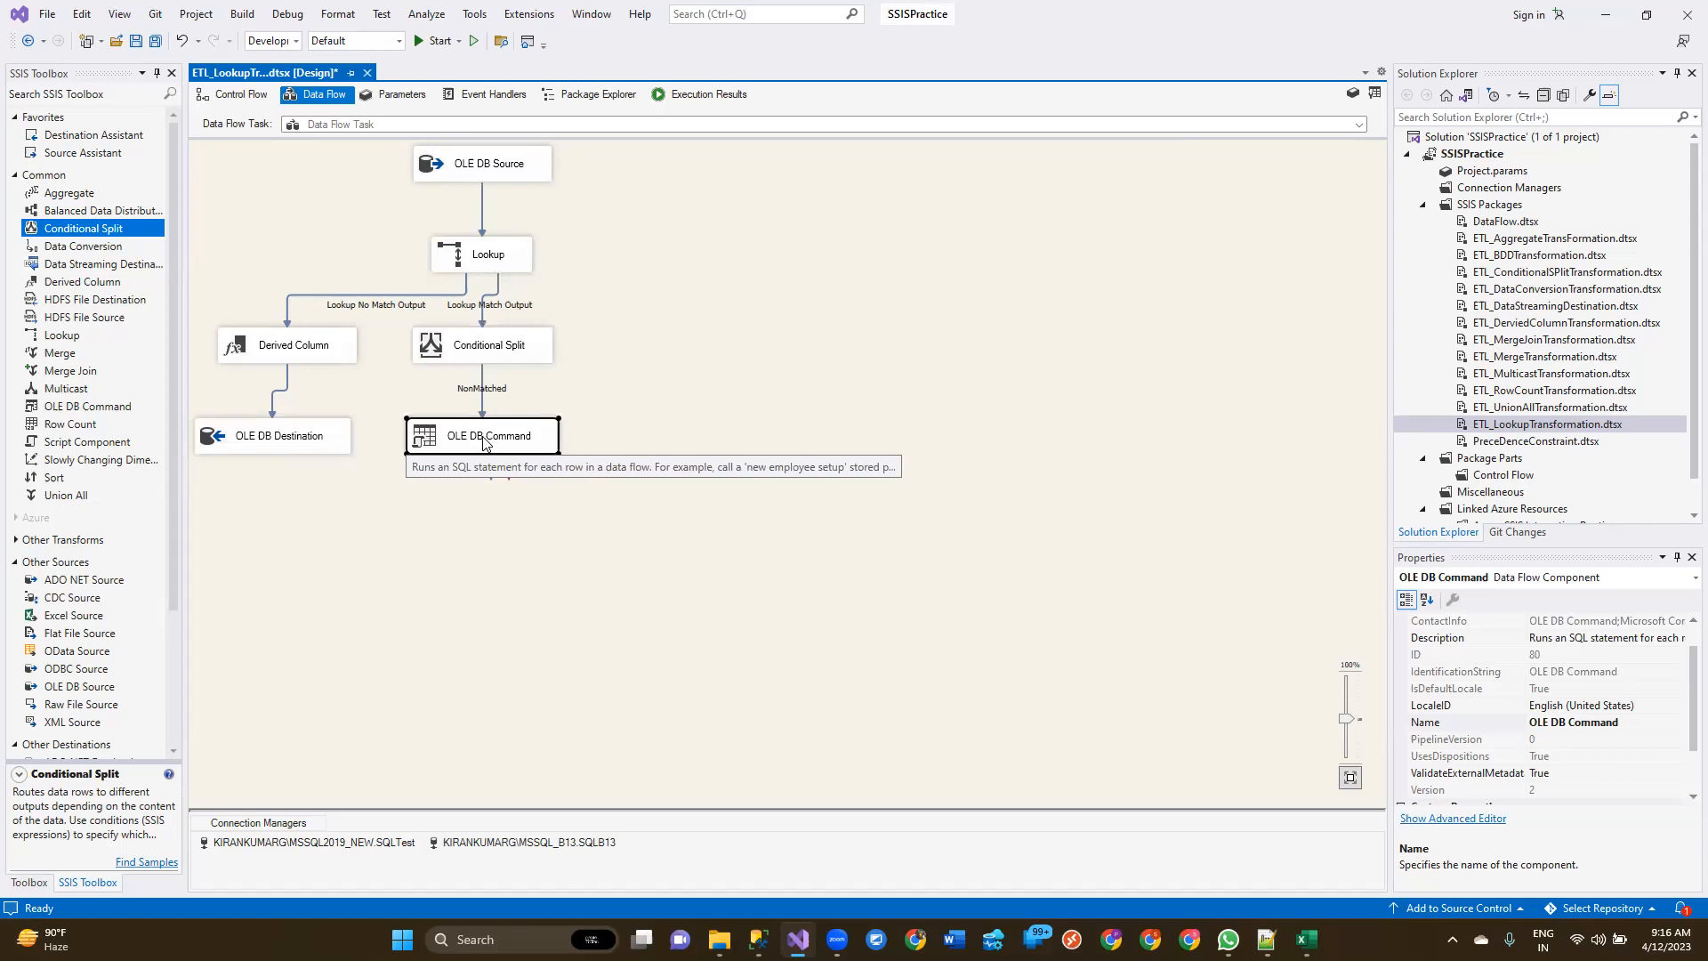
Step: Save the ETL_LookupTransformation.dtsx package
left_click(772, 335)
key("ctrl+s")
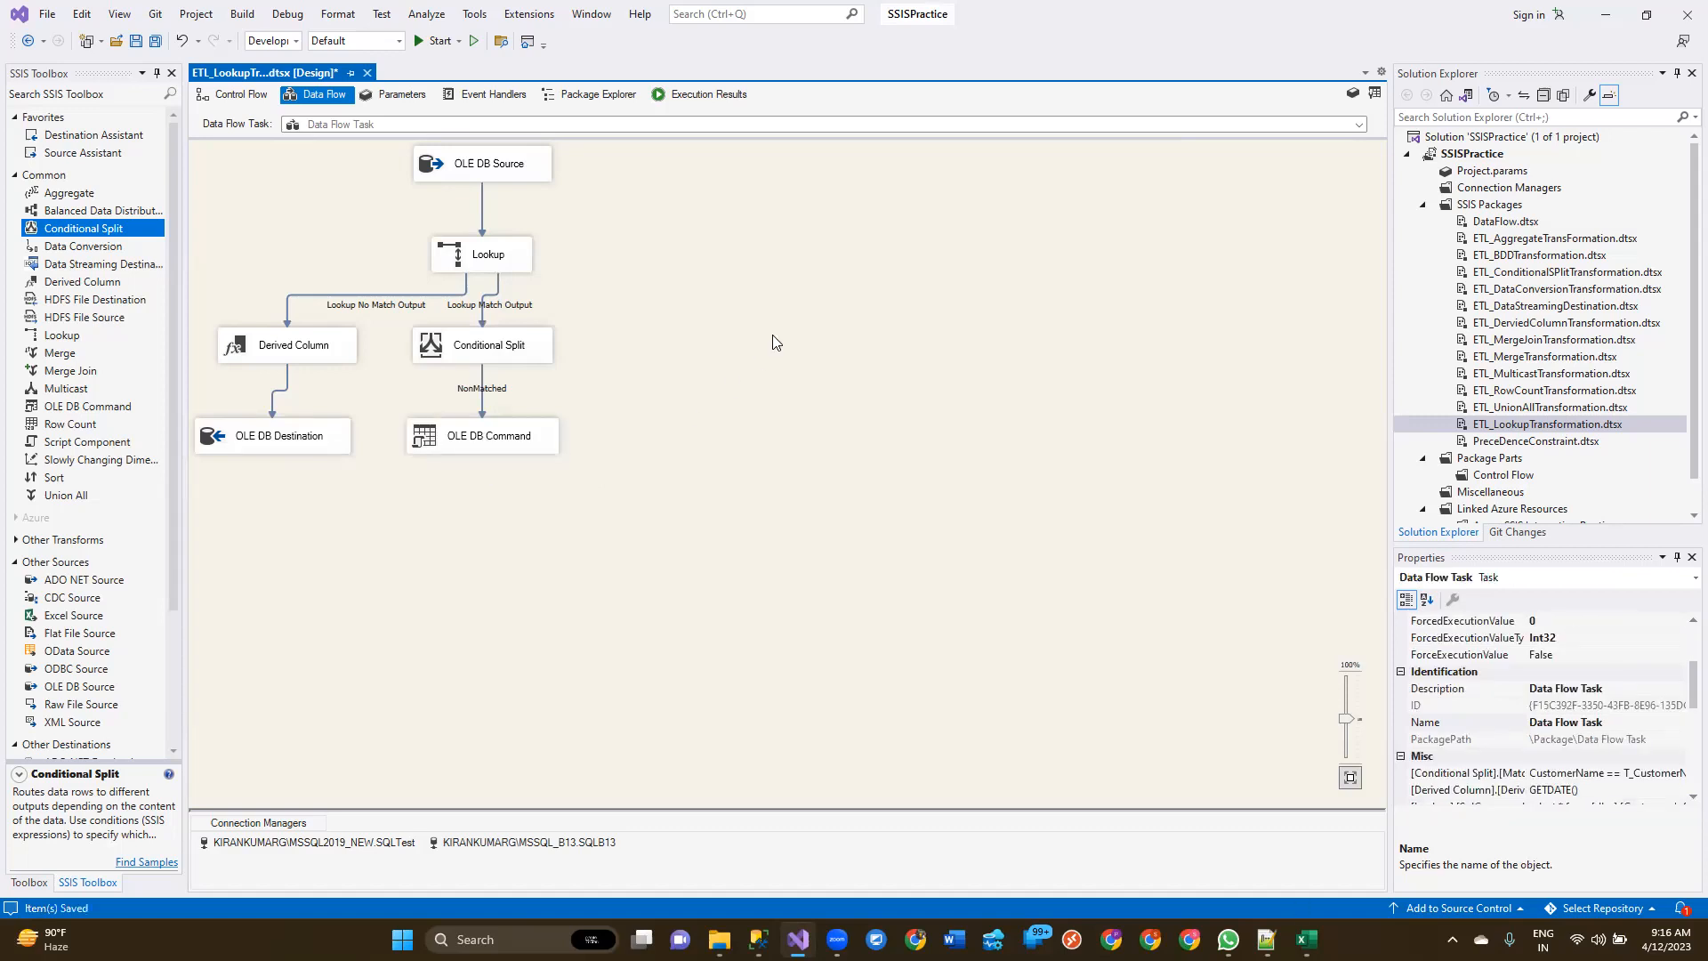
Step: Switch to Notepad++ and select the Lookup notes from the beginning through the Lookup Non Match OutPut line
key("alt+Tab")
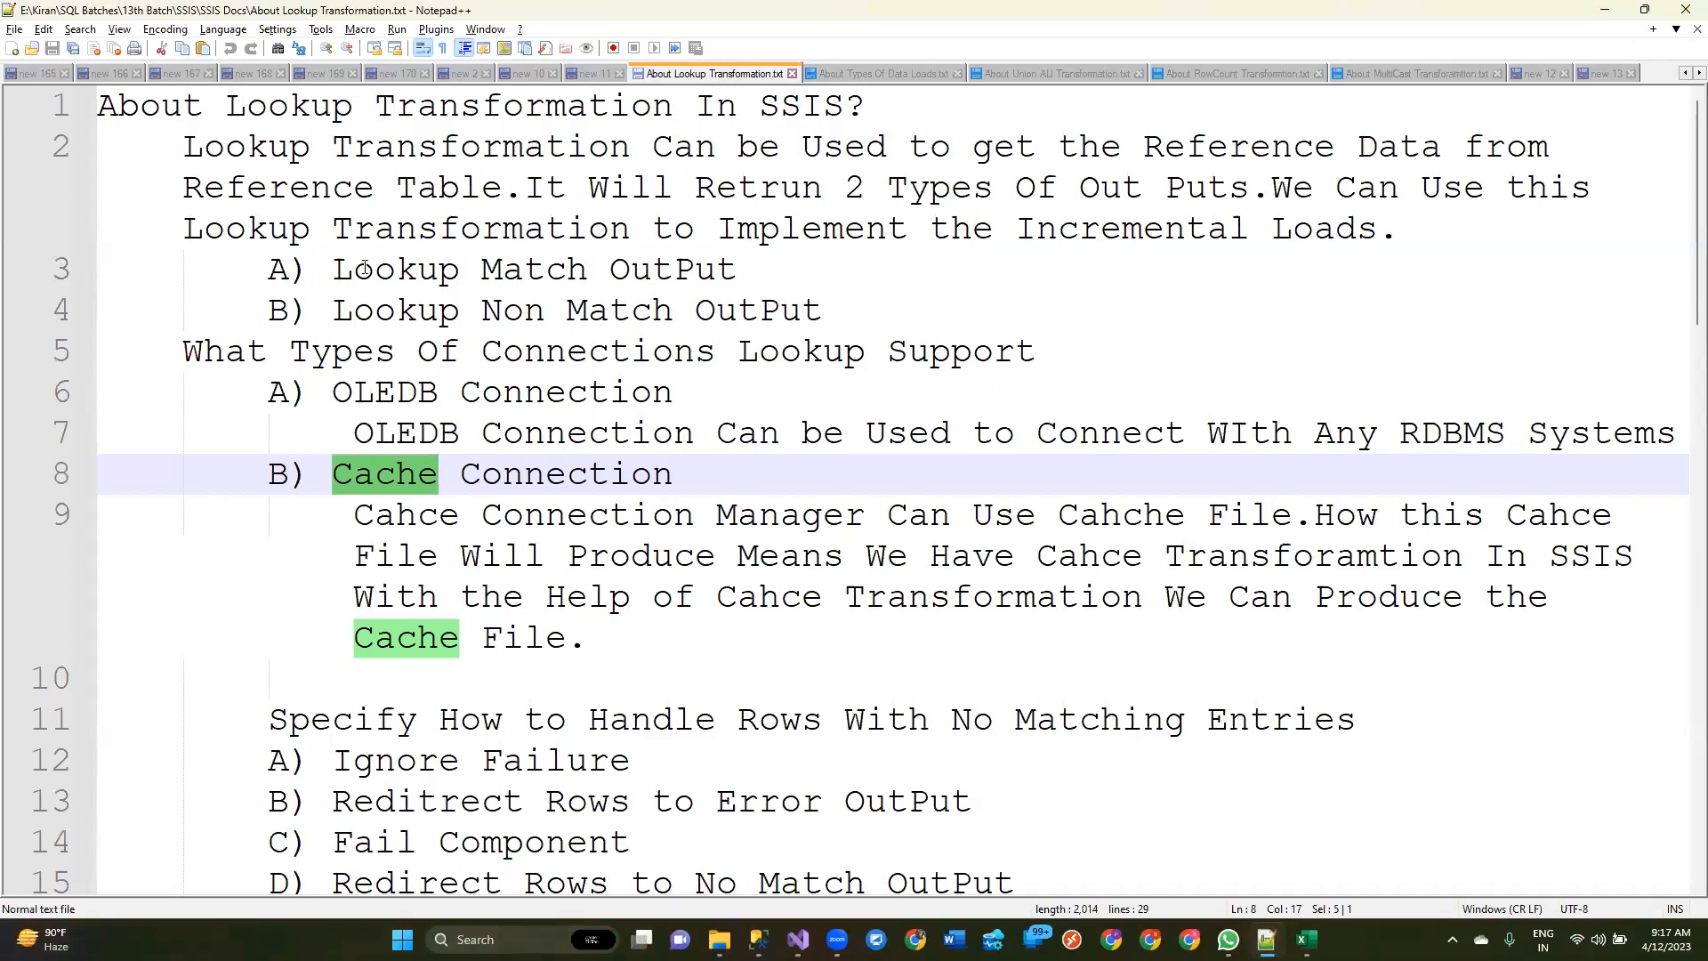
left_click(831, 294)
key("ctrl+shift+Home")
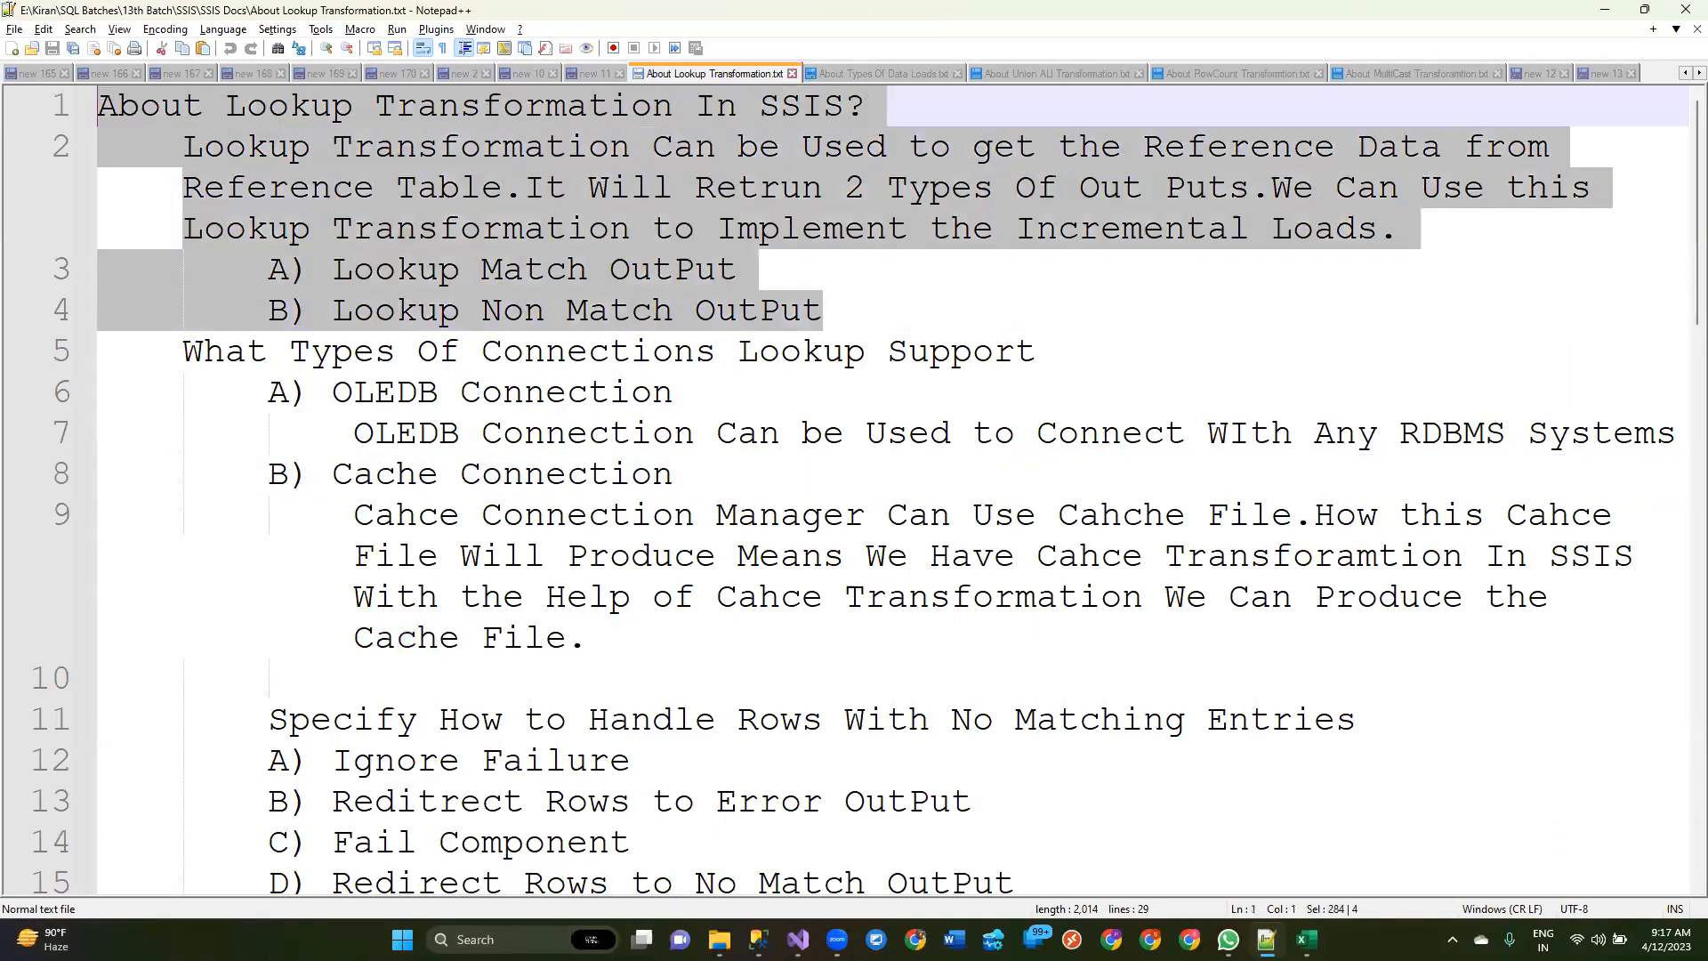